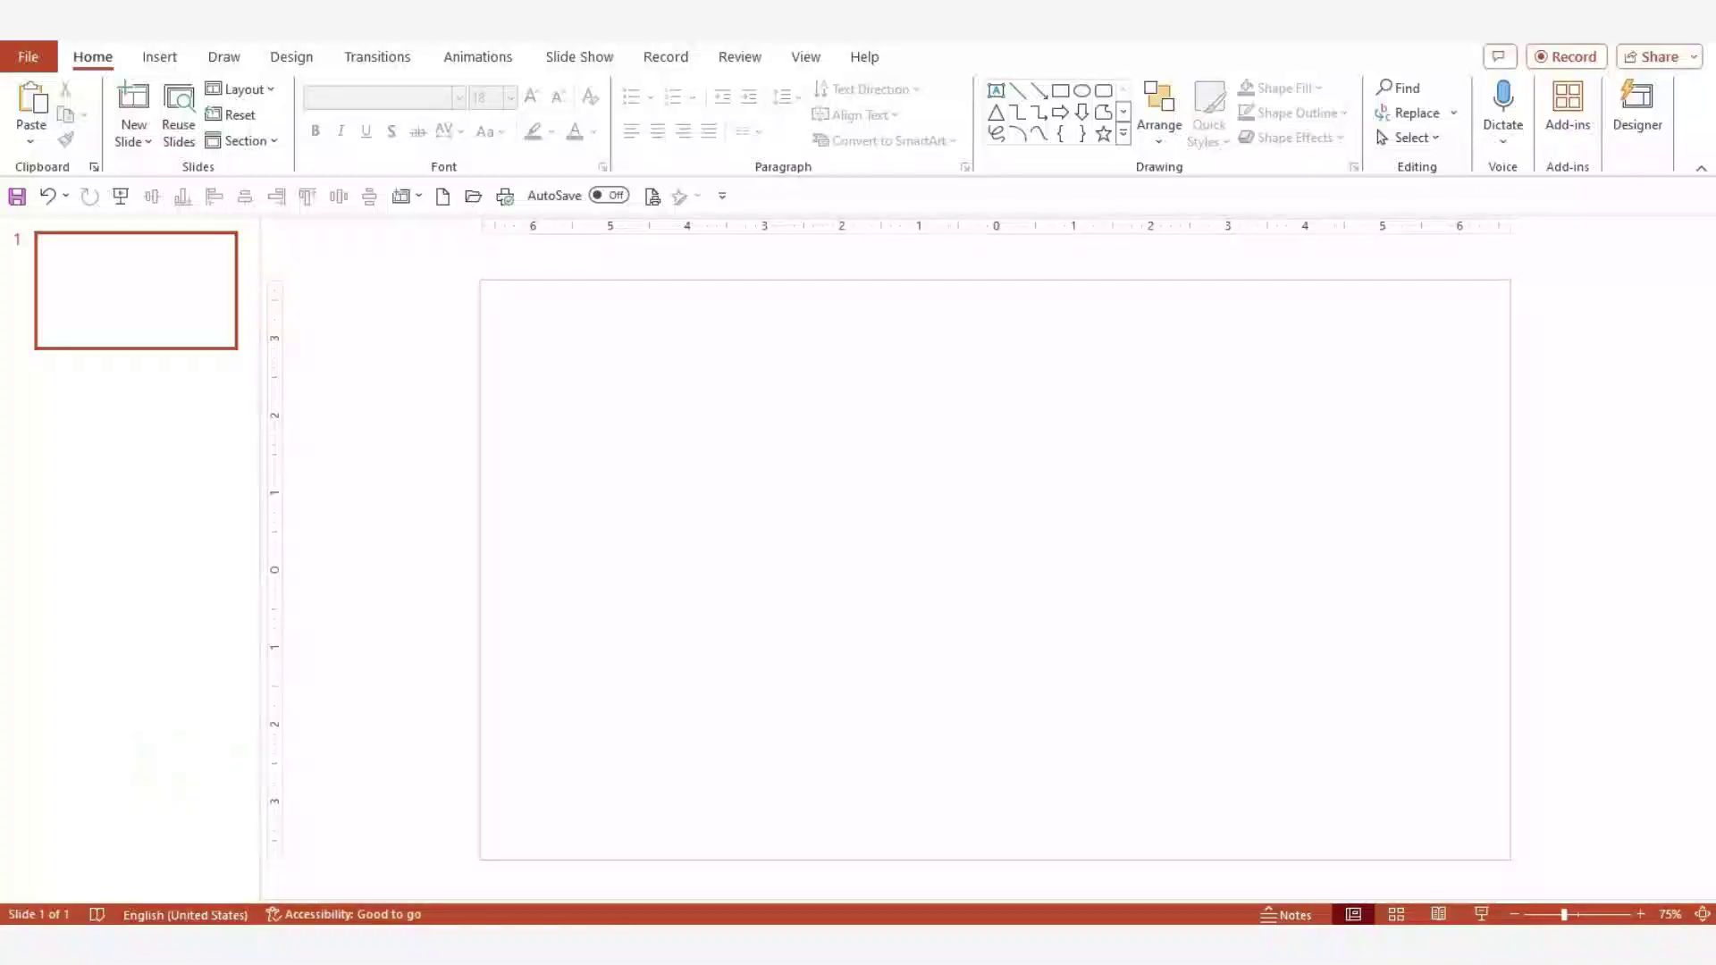
# Draw a blue rectangle about 5.99" by 4.29" with a wide 9.5" by 3.38" oval across it
pyautogui.click(1061, 93)
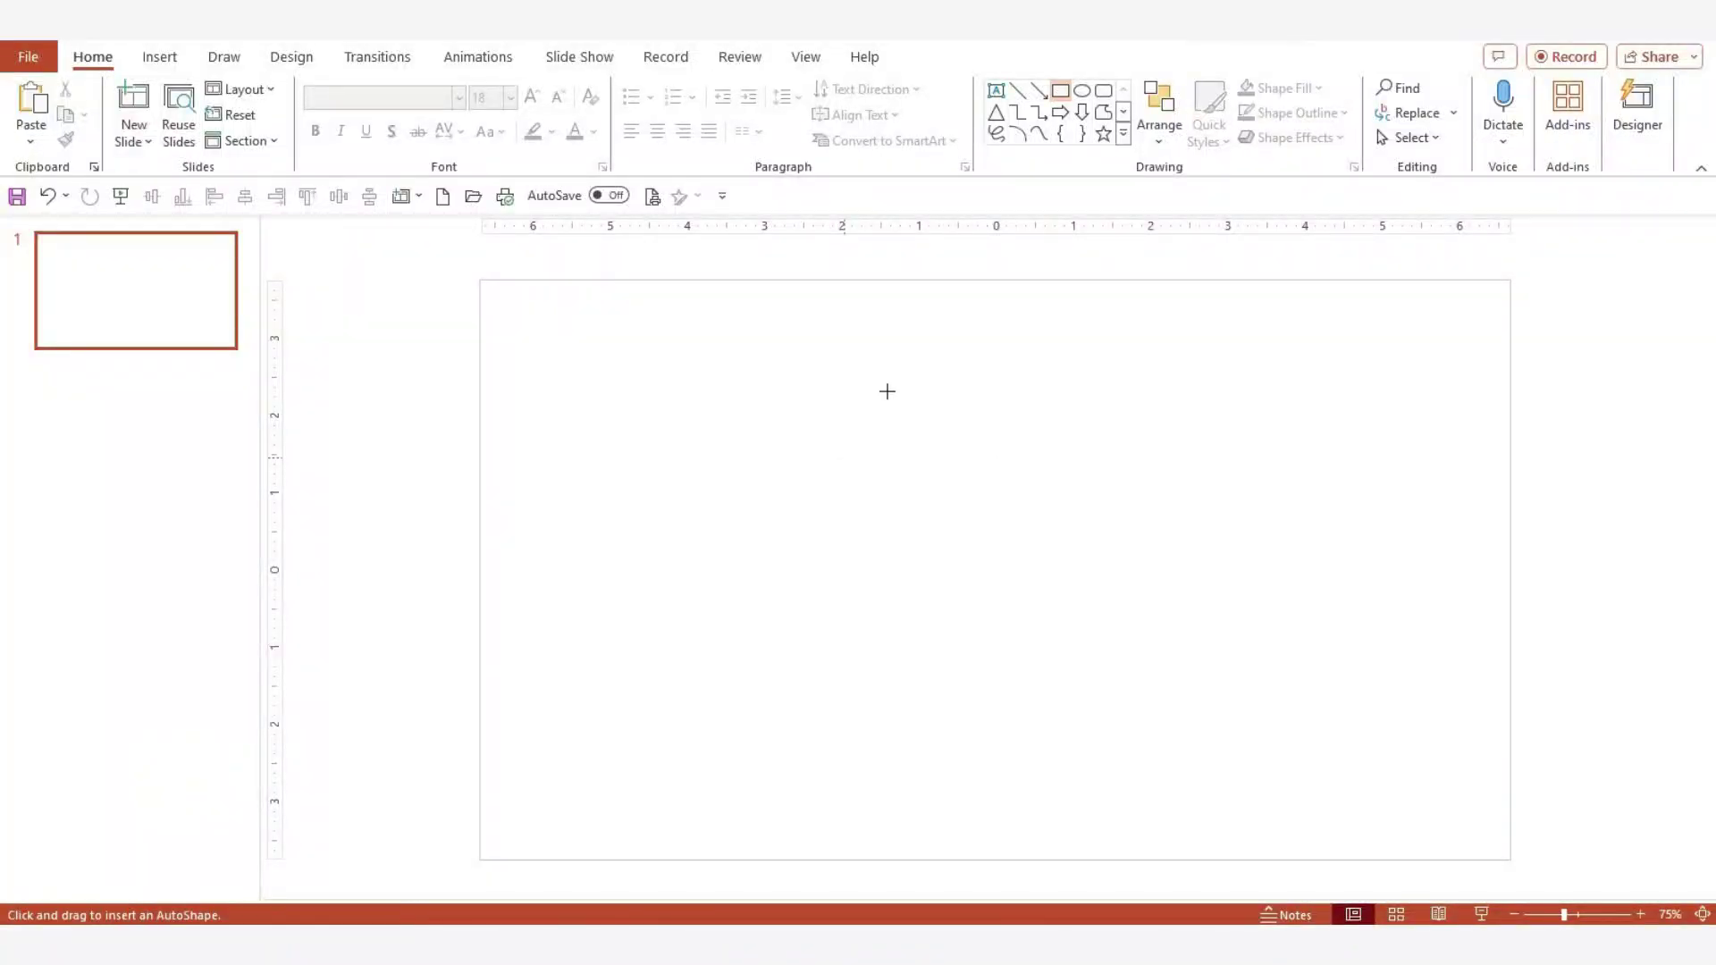
pyautogui.moveTo(876, 361); pyautogui.dragTo(1225, 823)
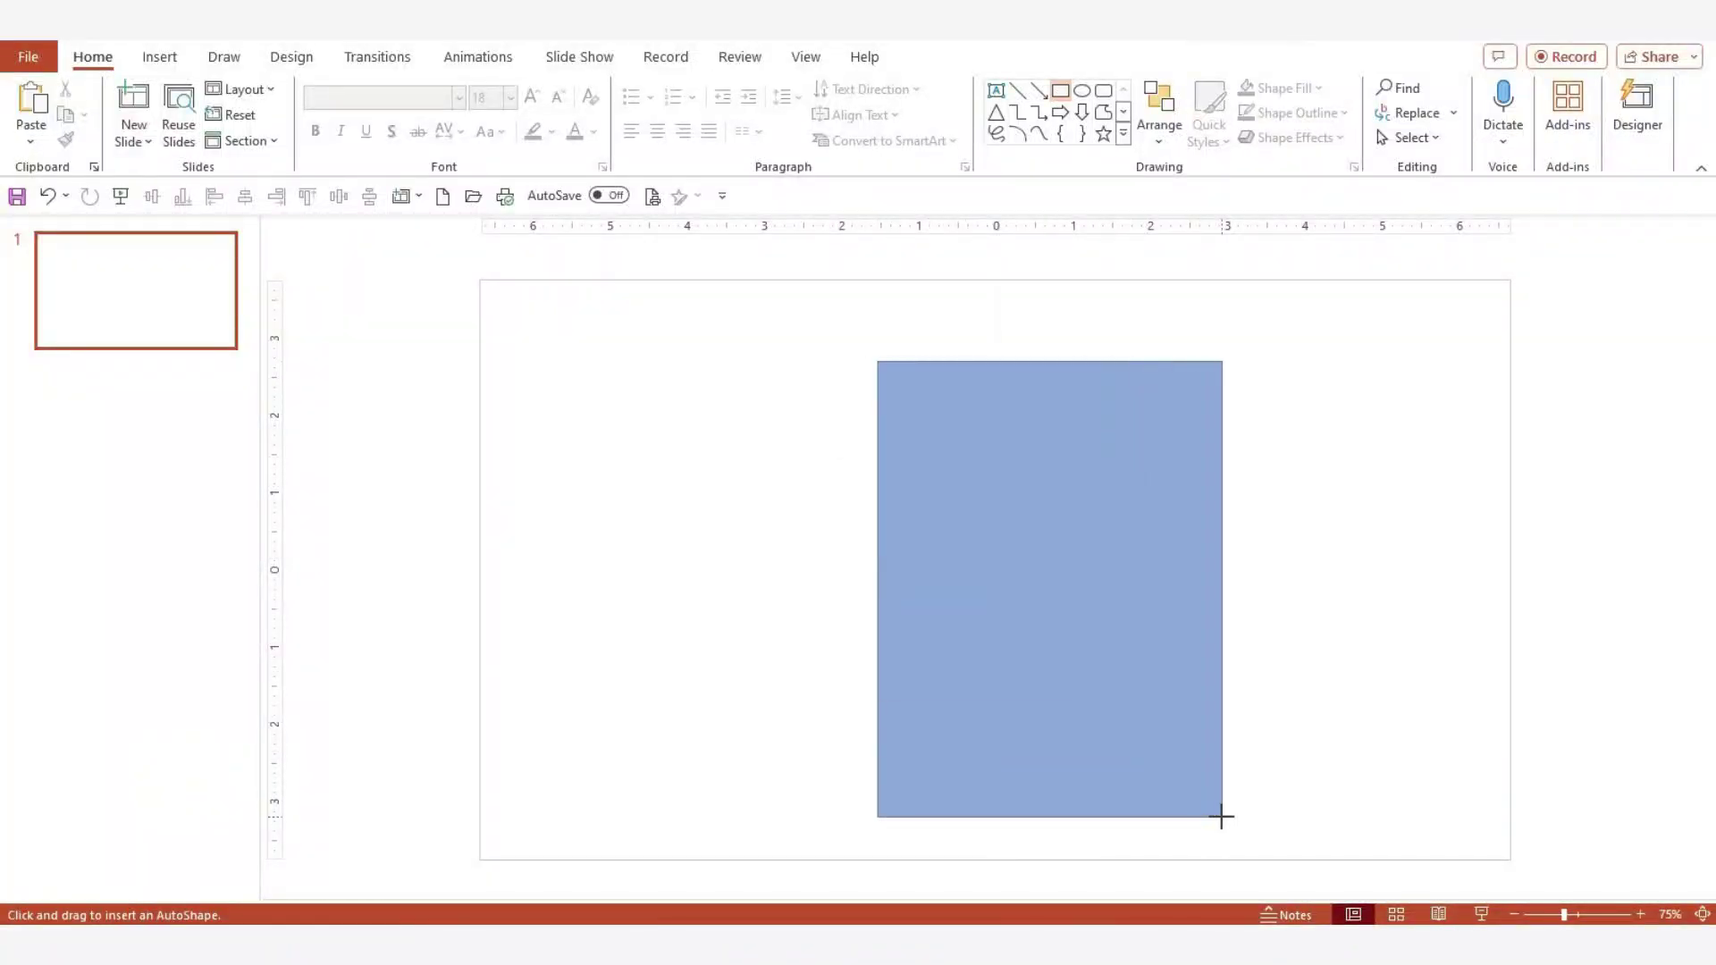
pyautogui.moveTo(1088, 743); pyautogui.dragTo(1039, 721)
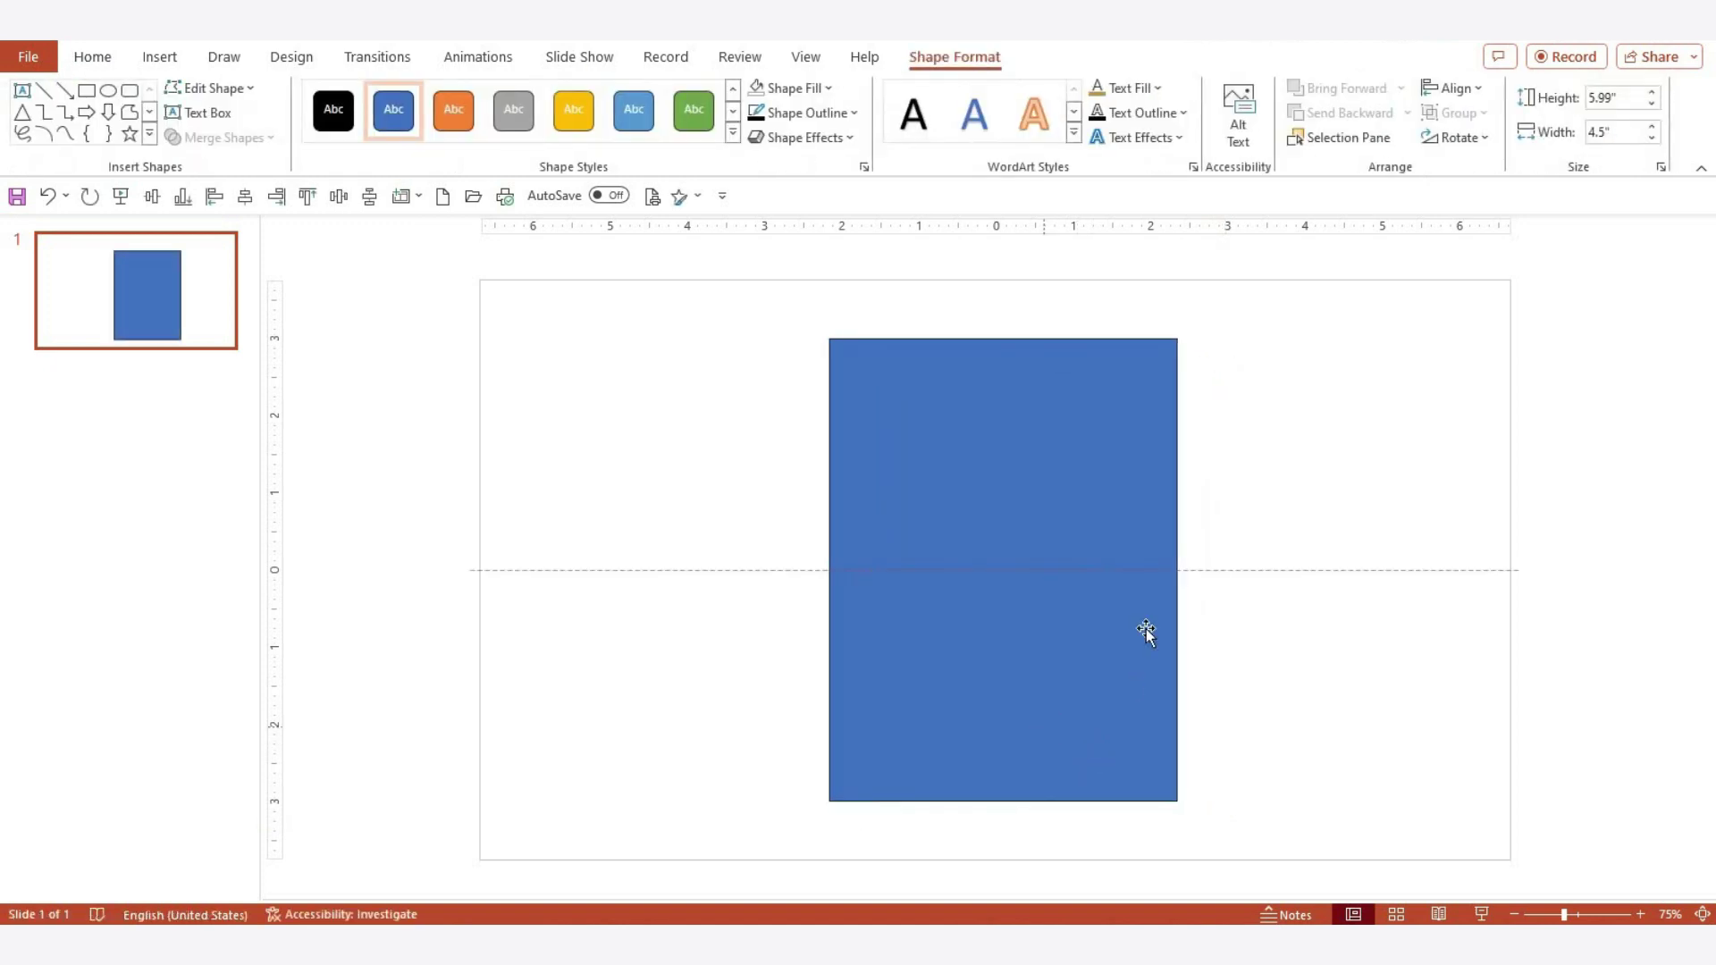
pyautogui.moveTo(1177, 570); pyautogui.dragTo(1161, 572)
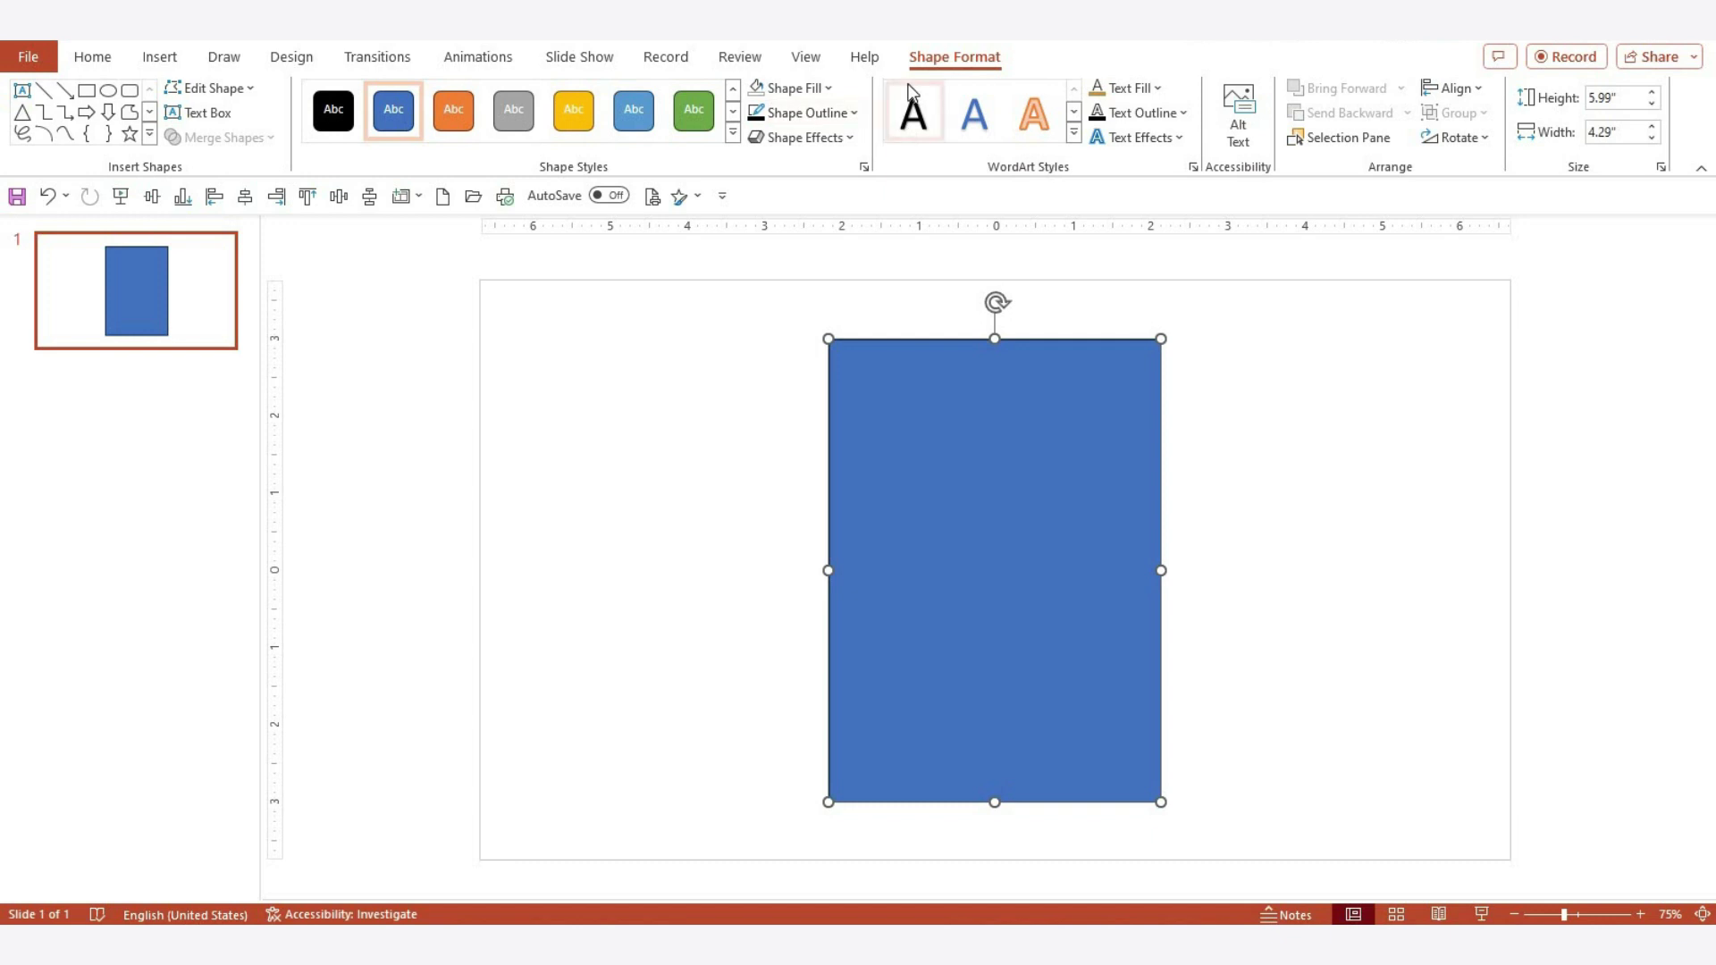
pyautogui.click(1083, 91)
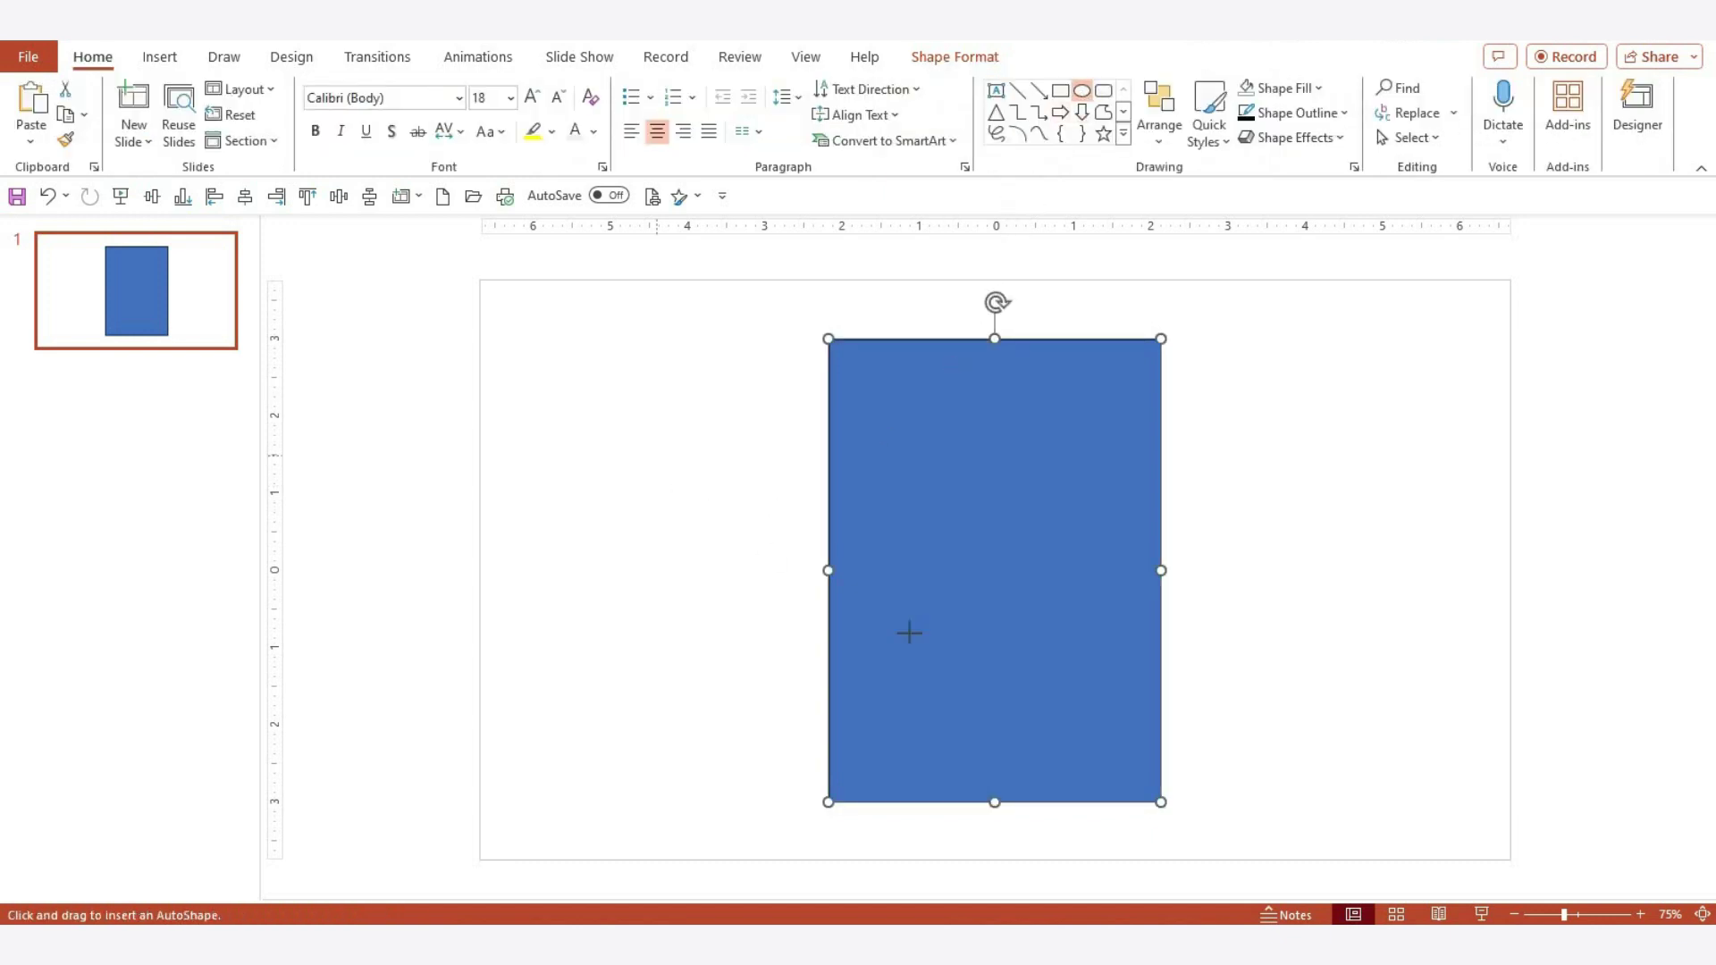
pyautogui.moveTo(655, 454); pyautogui.dragTo(1390, 716)
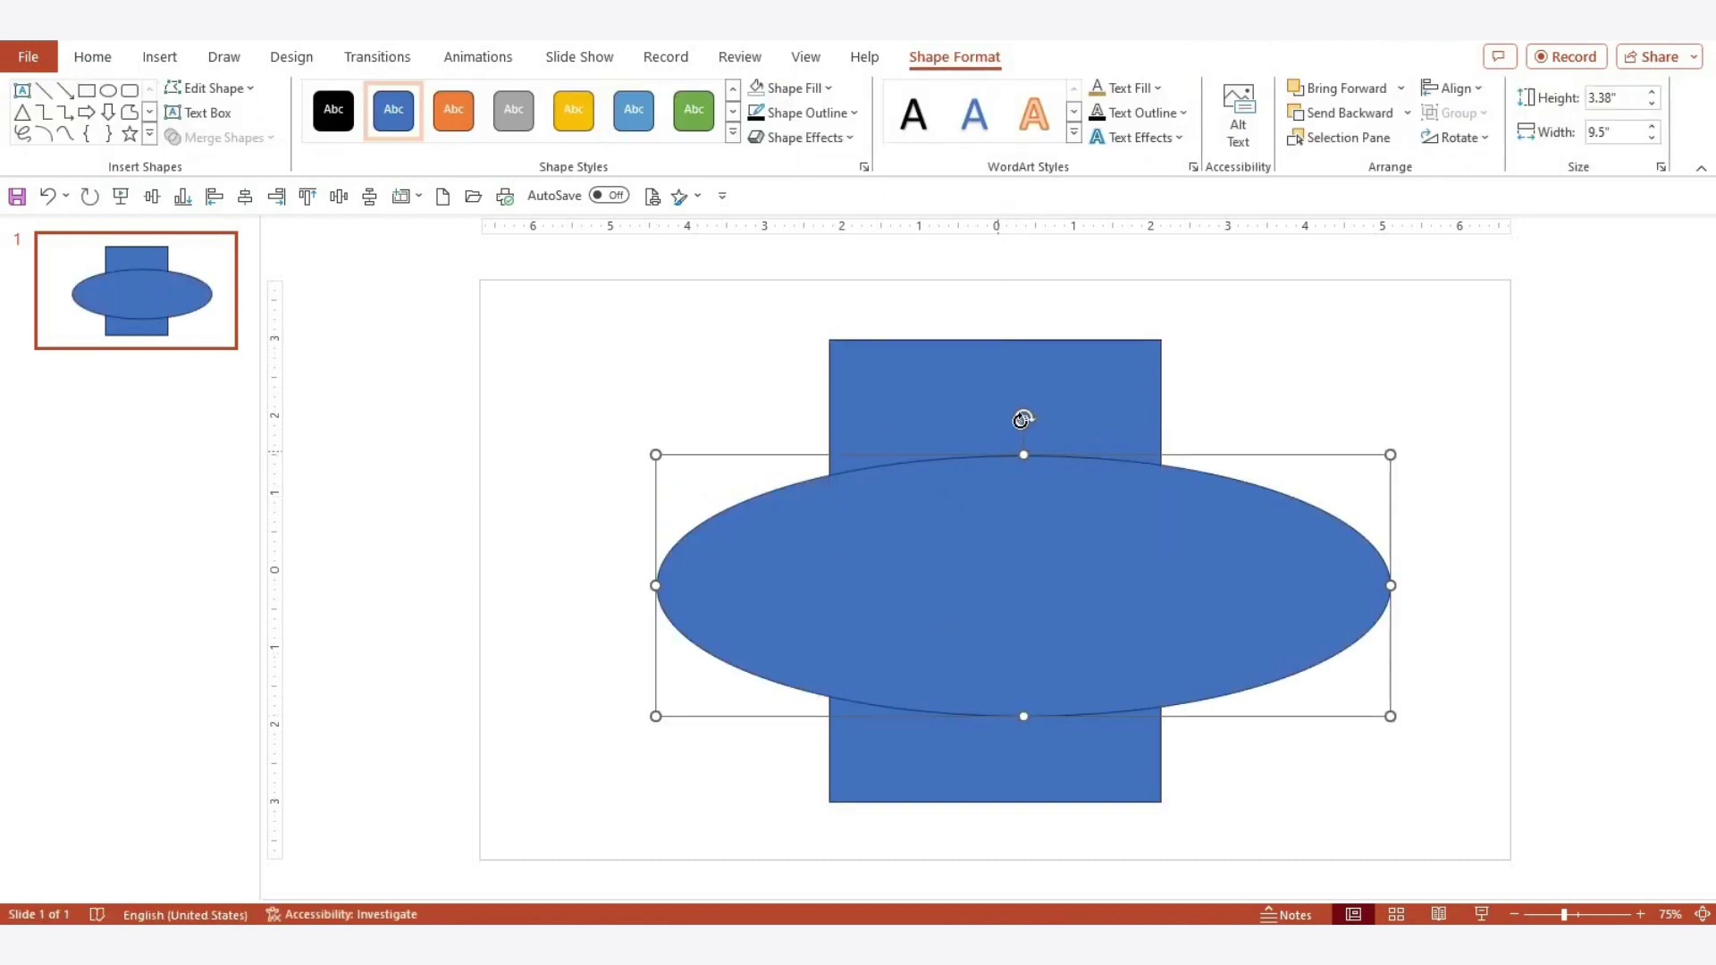
# Rotate the oval diagonally and resize it to about 8.11" by 4.21" across the rectangle's corners
pyautogui.moveTo(1020, 419)
pyautogui.mouseDown()
pyautogui.moveTo(938, 510)
pyautogui.moveTo(1009, 544)
pyautogui.mouseUp()
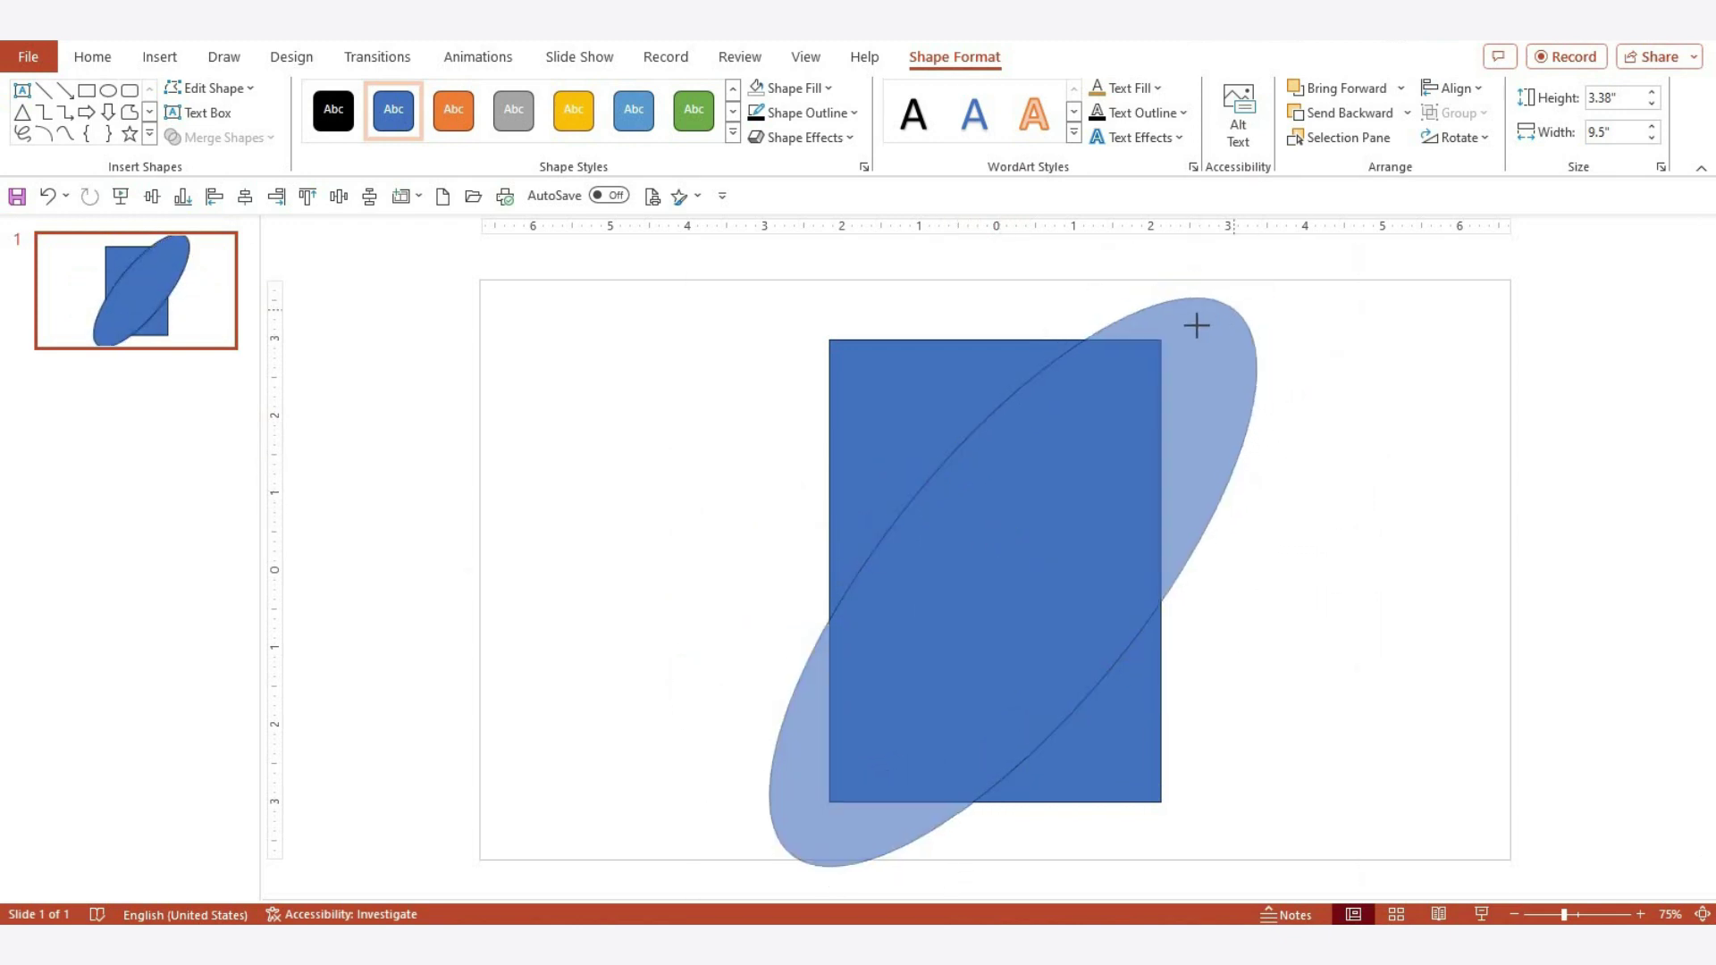
pyautogui.moveTo(1256, 283); pyautogui.dragTo(1189, 333)
pyautogui.moveTo(1129, 408); pyautogui.dragTo(1129, 408)
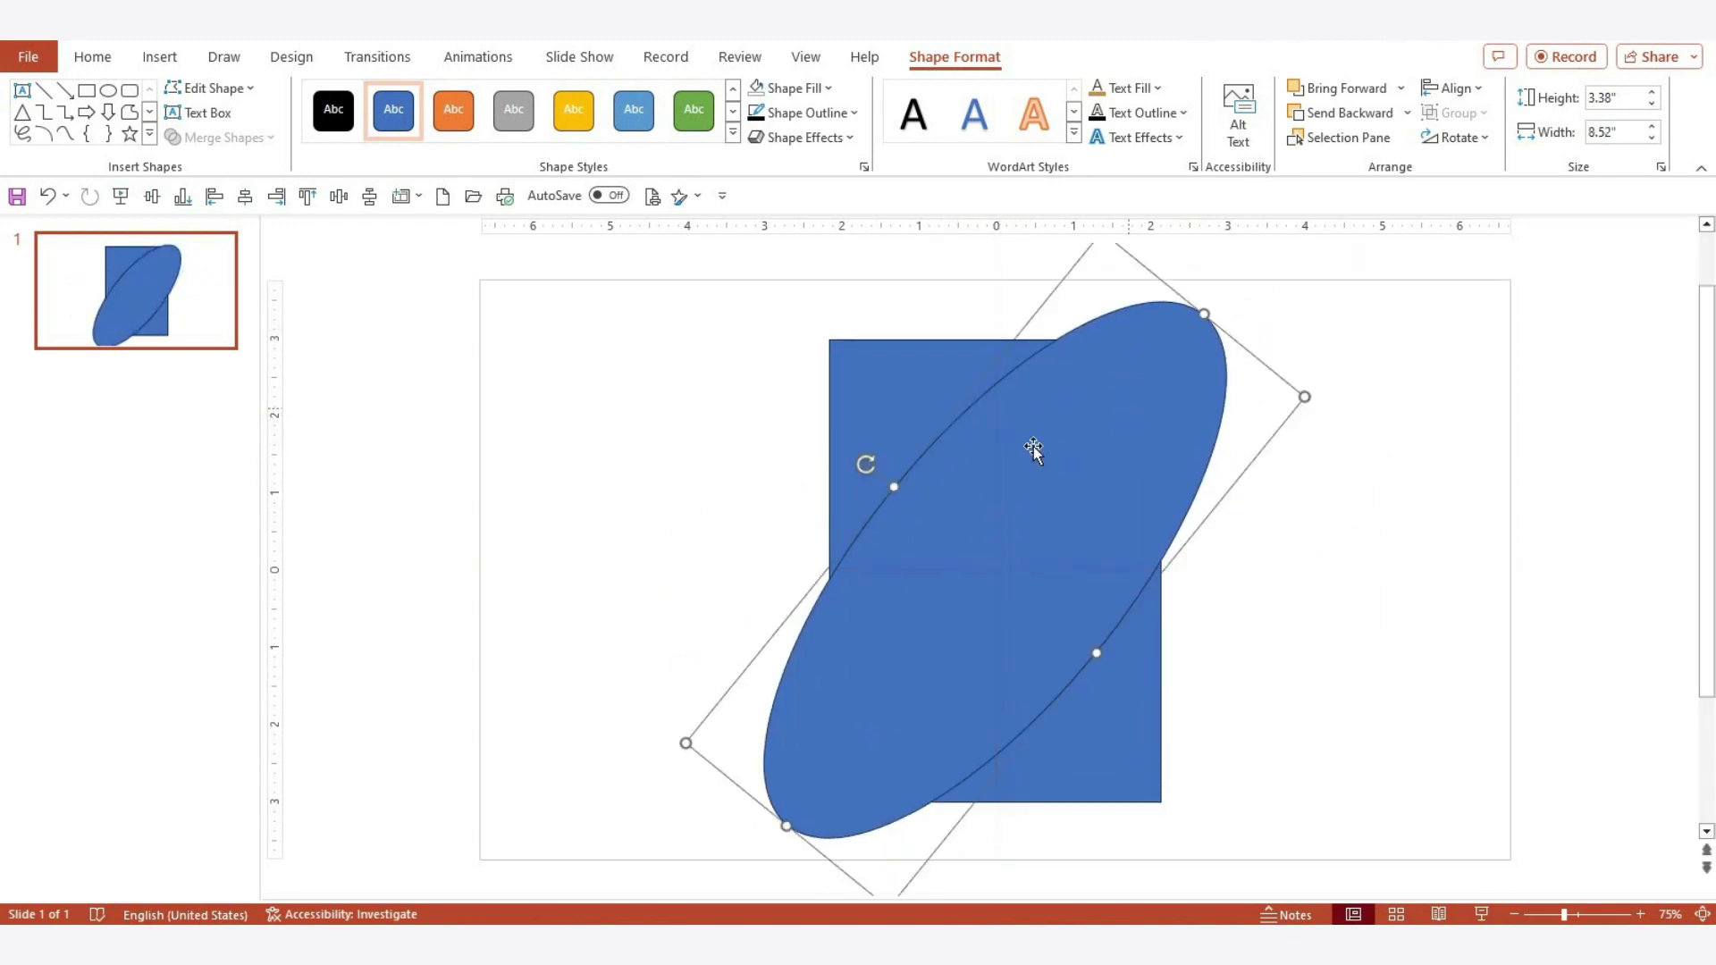
pyautogui.moveTo(1204, 315); pyautogui.dragTo(1180, 337)
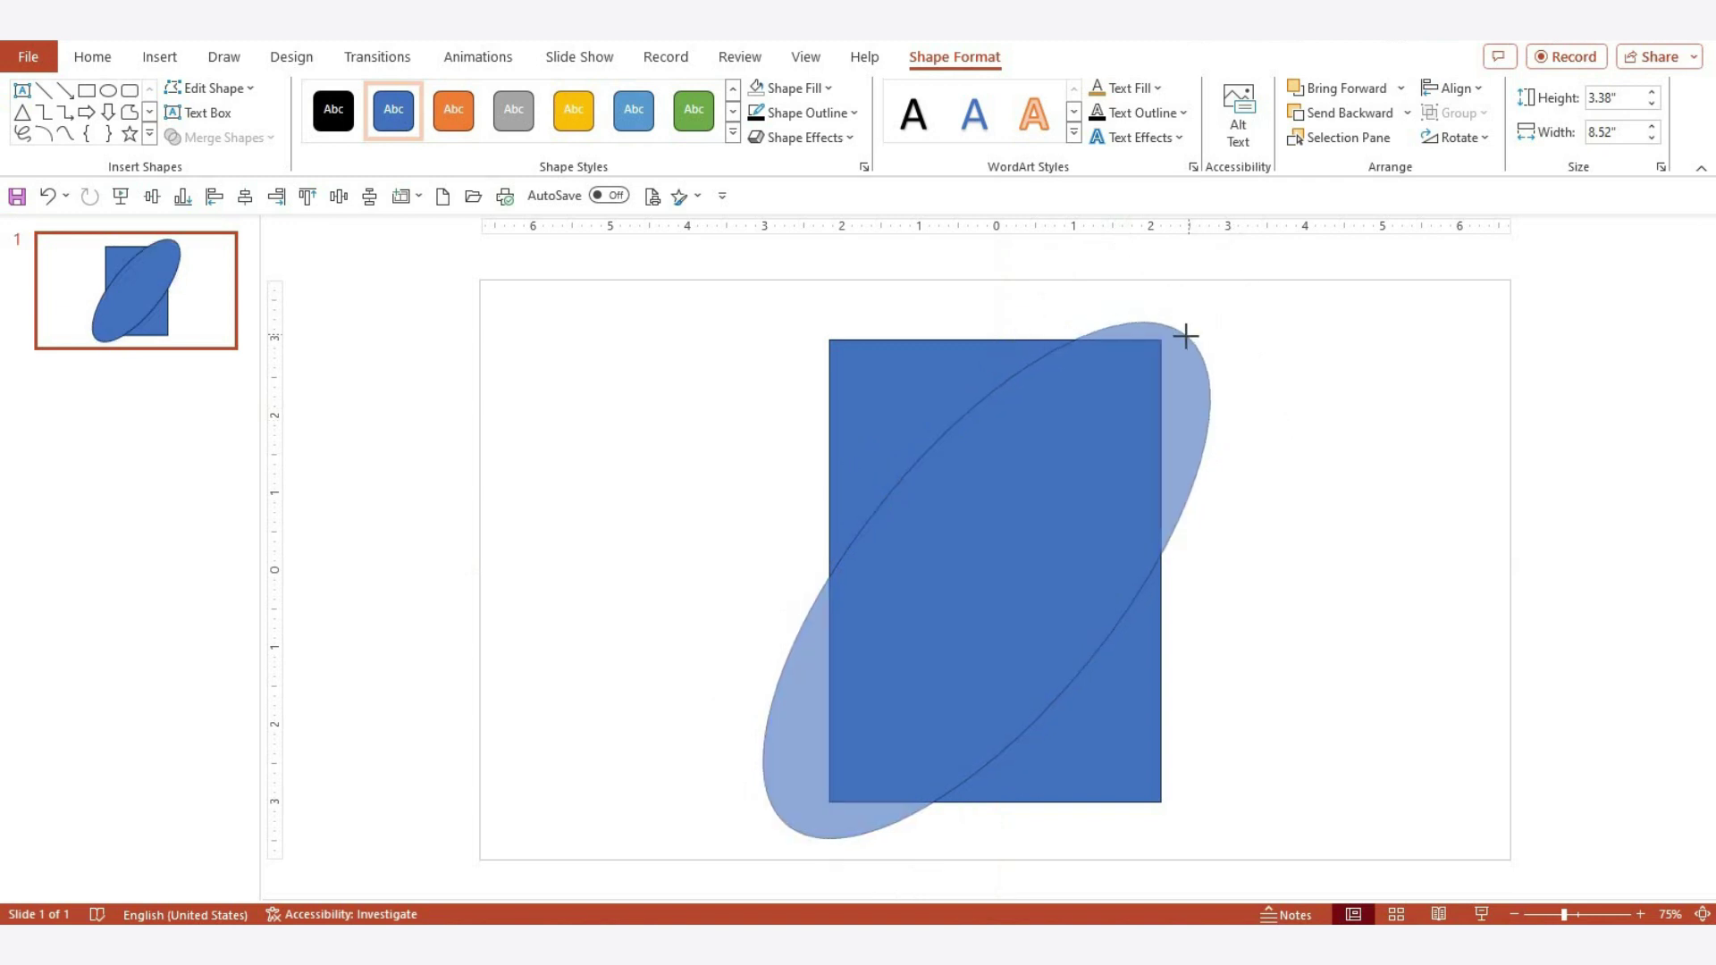
pyautogui.moveTo(1039, 531)
pyautogui.mouseDown()
pyautogui.moveTo(1061, 483)
pyautogui.moveTo(891, 481)
pyautogui.mouseUp()
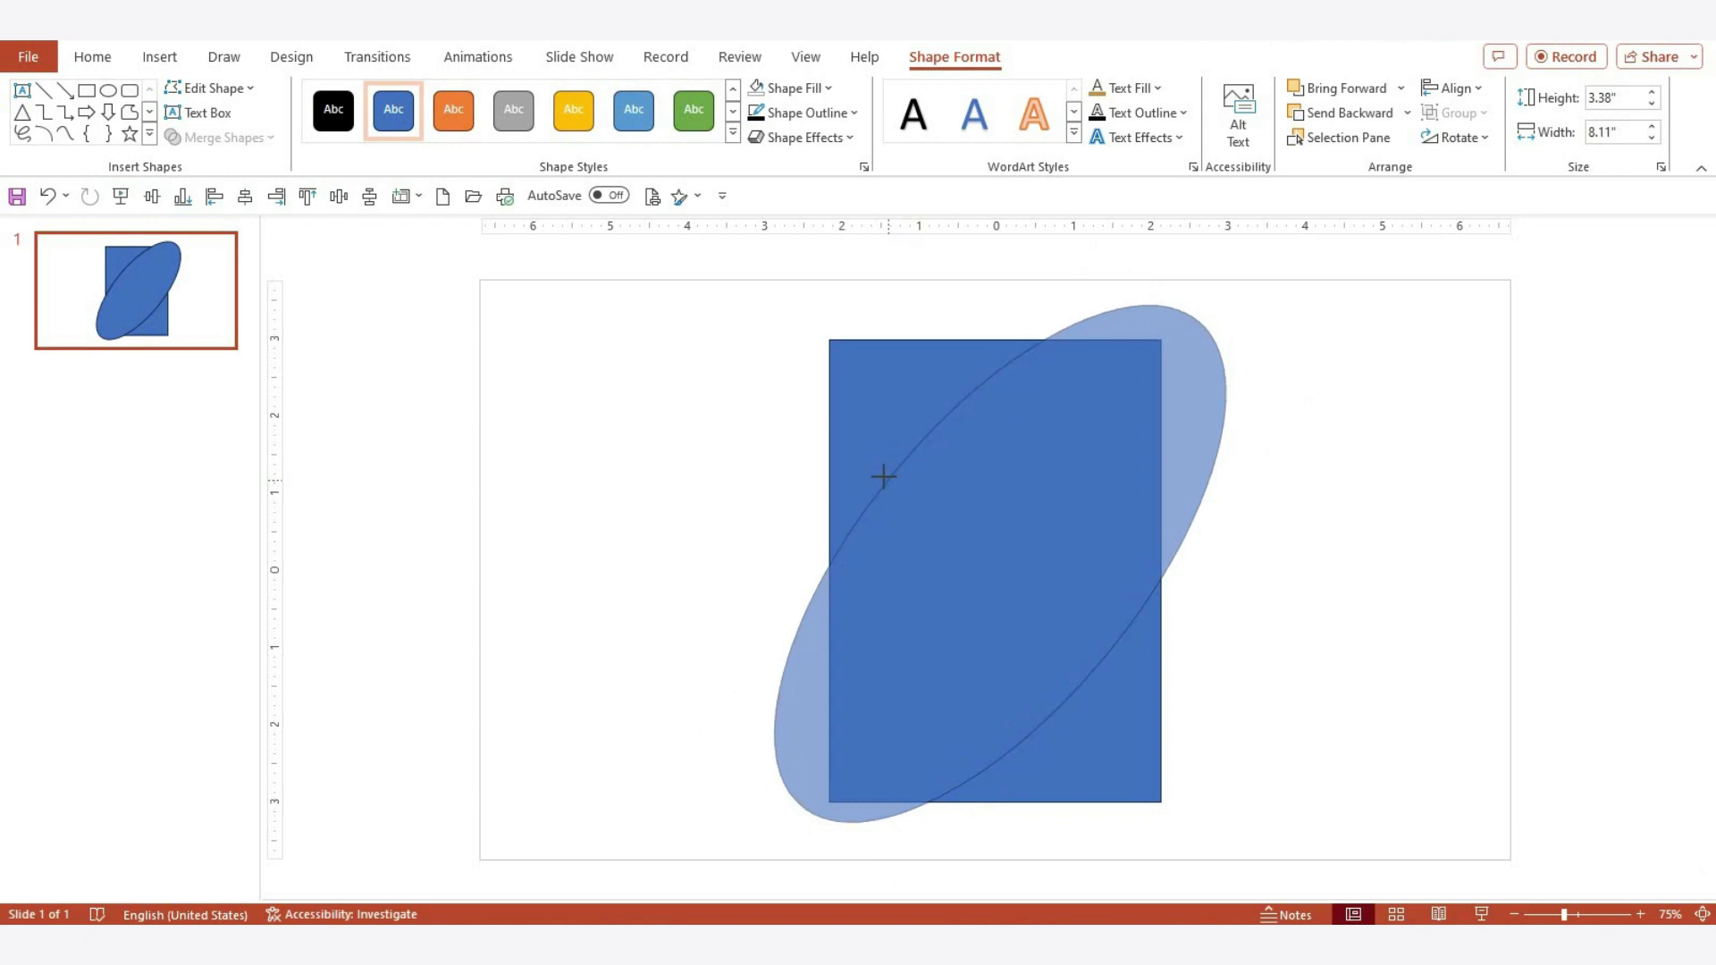
pyautogui.moveTo(1004, 593); pyautogui.dragTo(1005, 593)
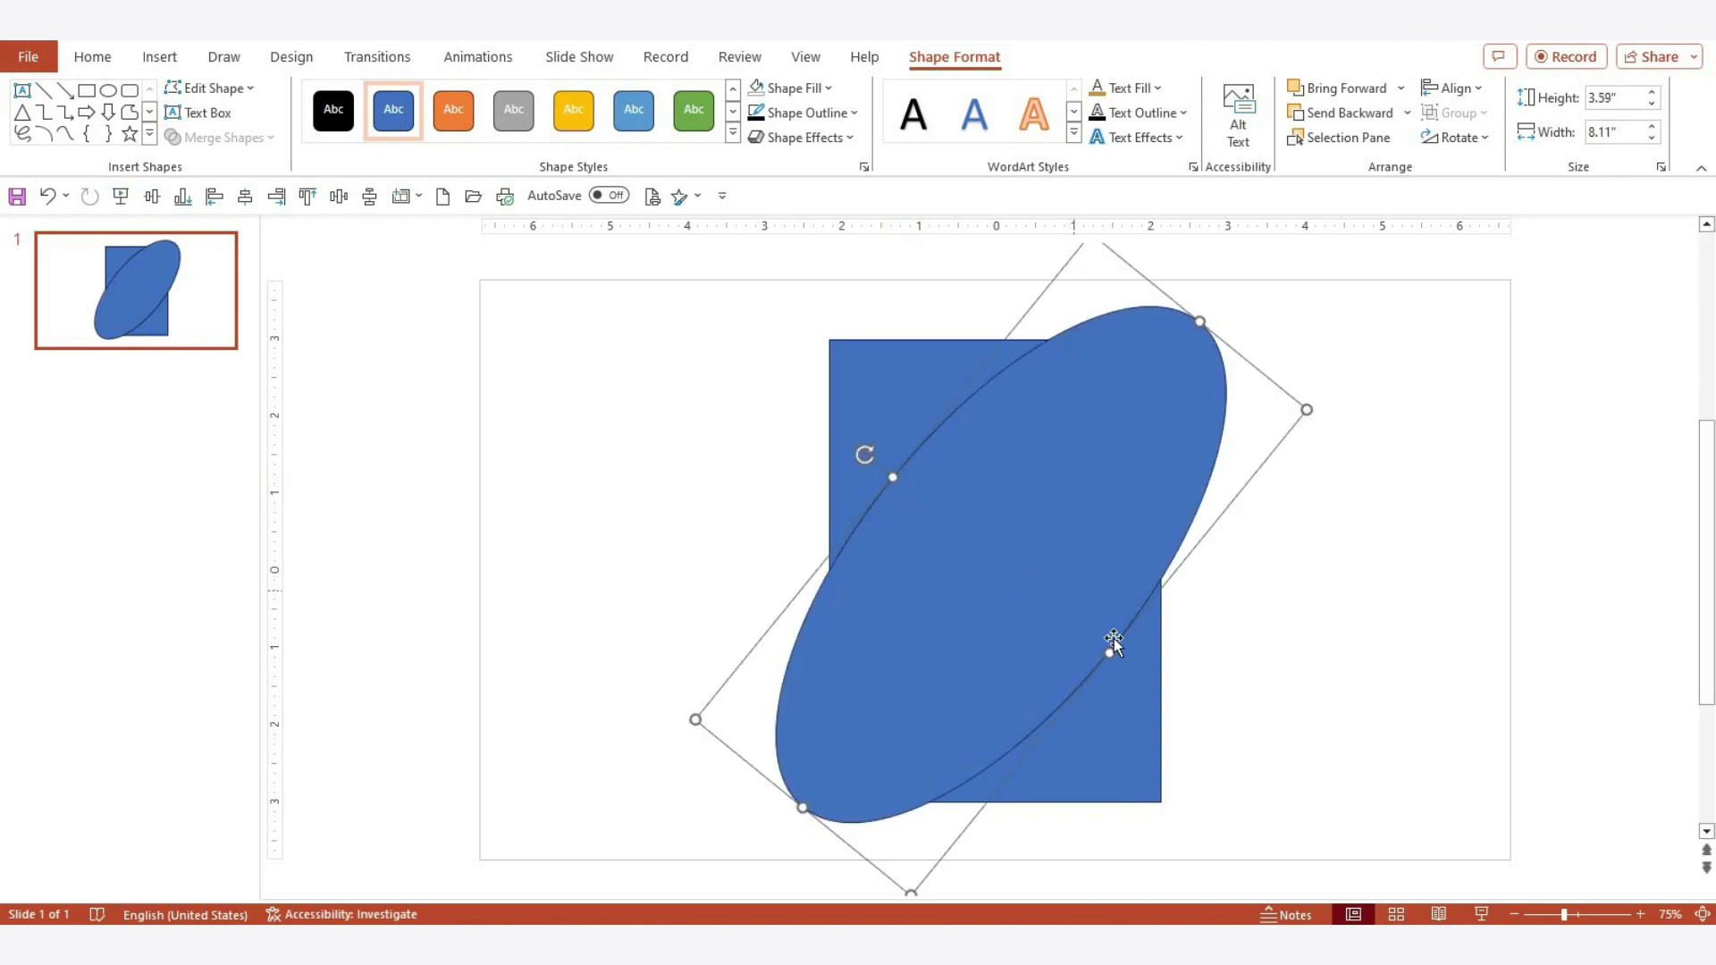
pyautogui.moveTo(1110, 653); pyautogui.dragTo(1129, 668)
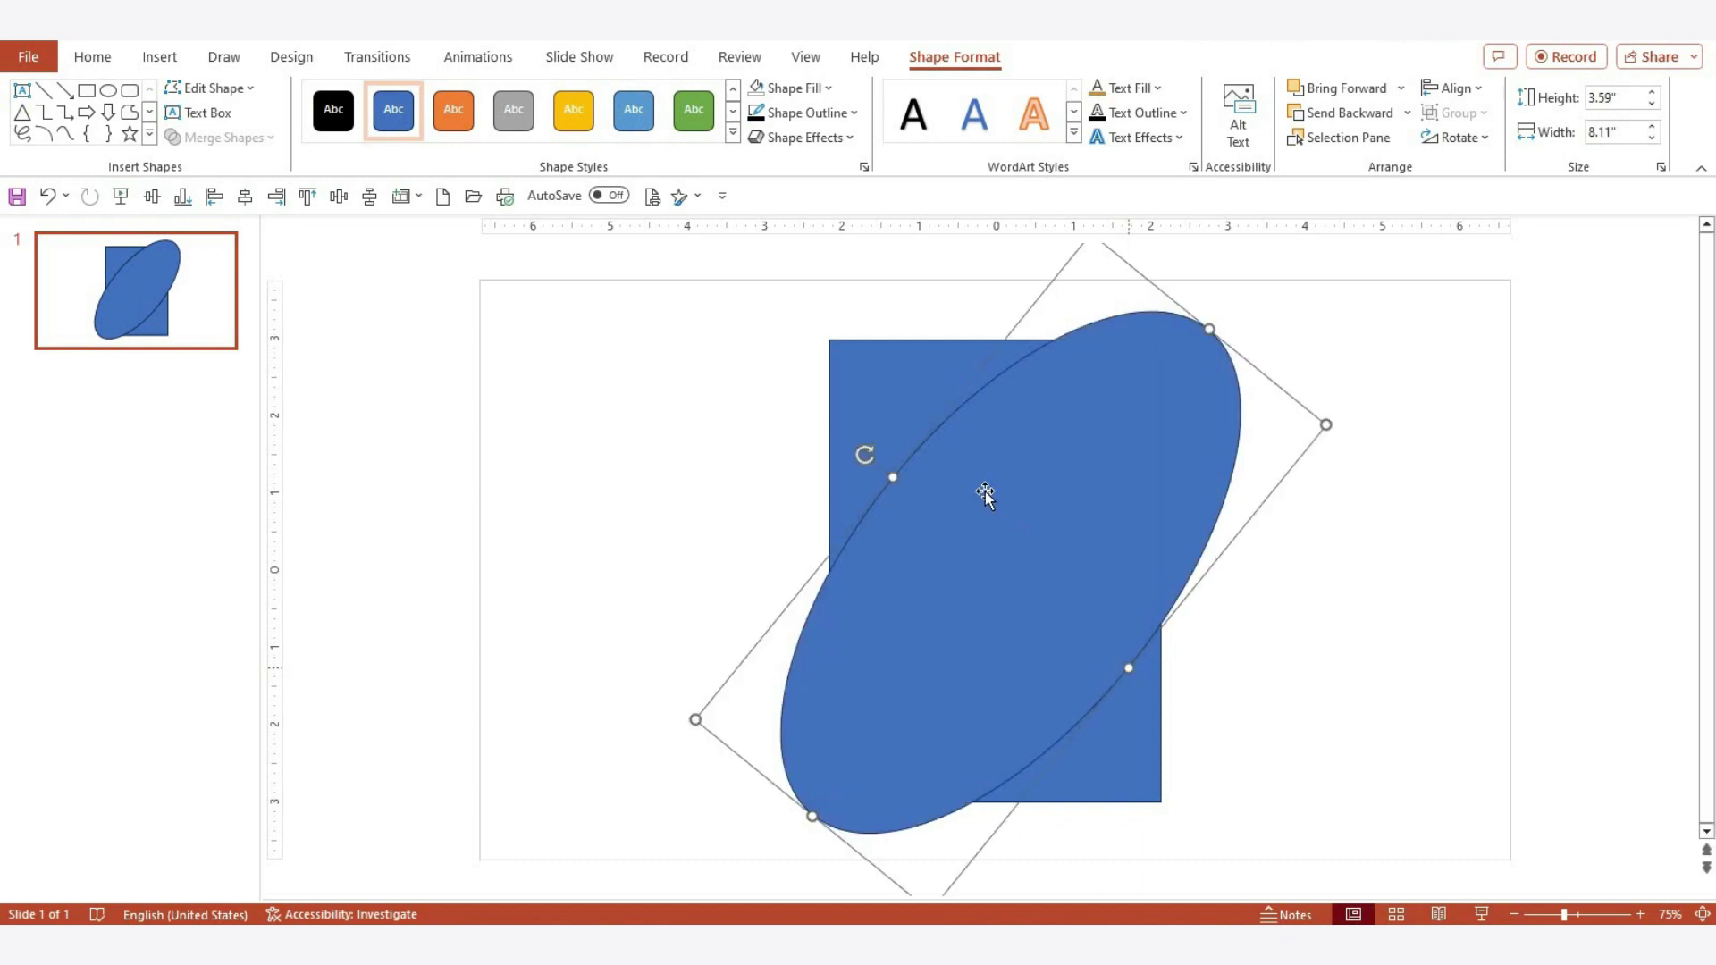
pyautogui.moveTo(885, 470)
pyautogui.mouseDown()
pyautogui.moveTo(860, 446)
pyautogui.moveTo(1027, 537)
pyautogui.mouseUp()
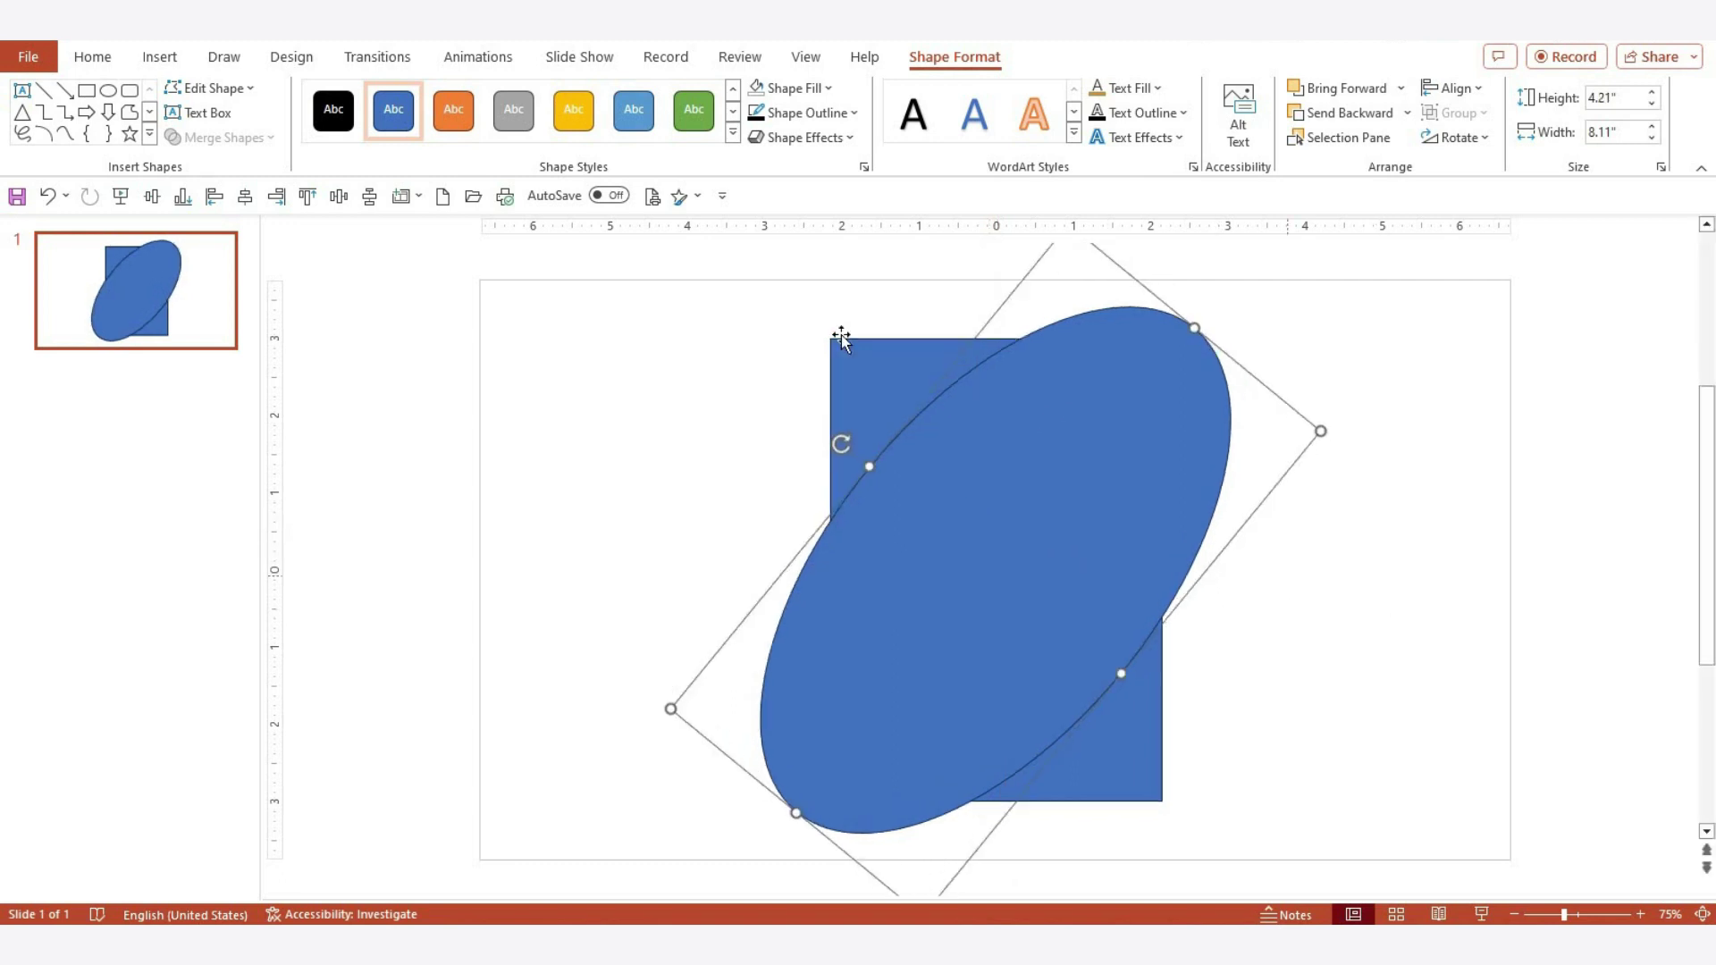
pyautogui.moveTo(765, 321); pyautogui.dragTo(1358, 888)
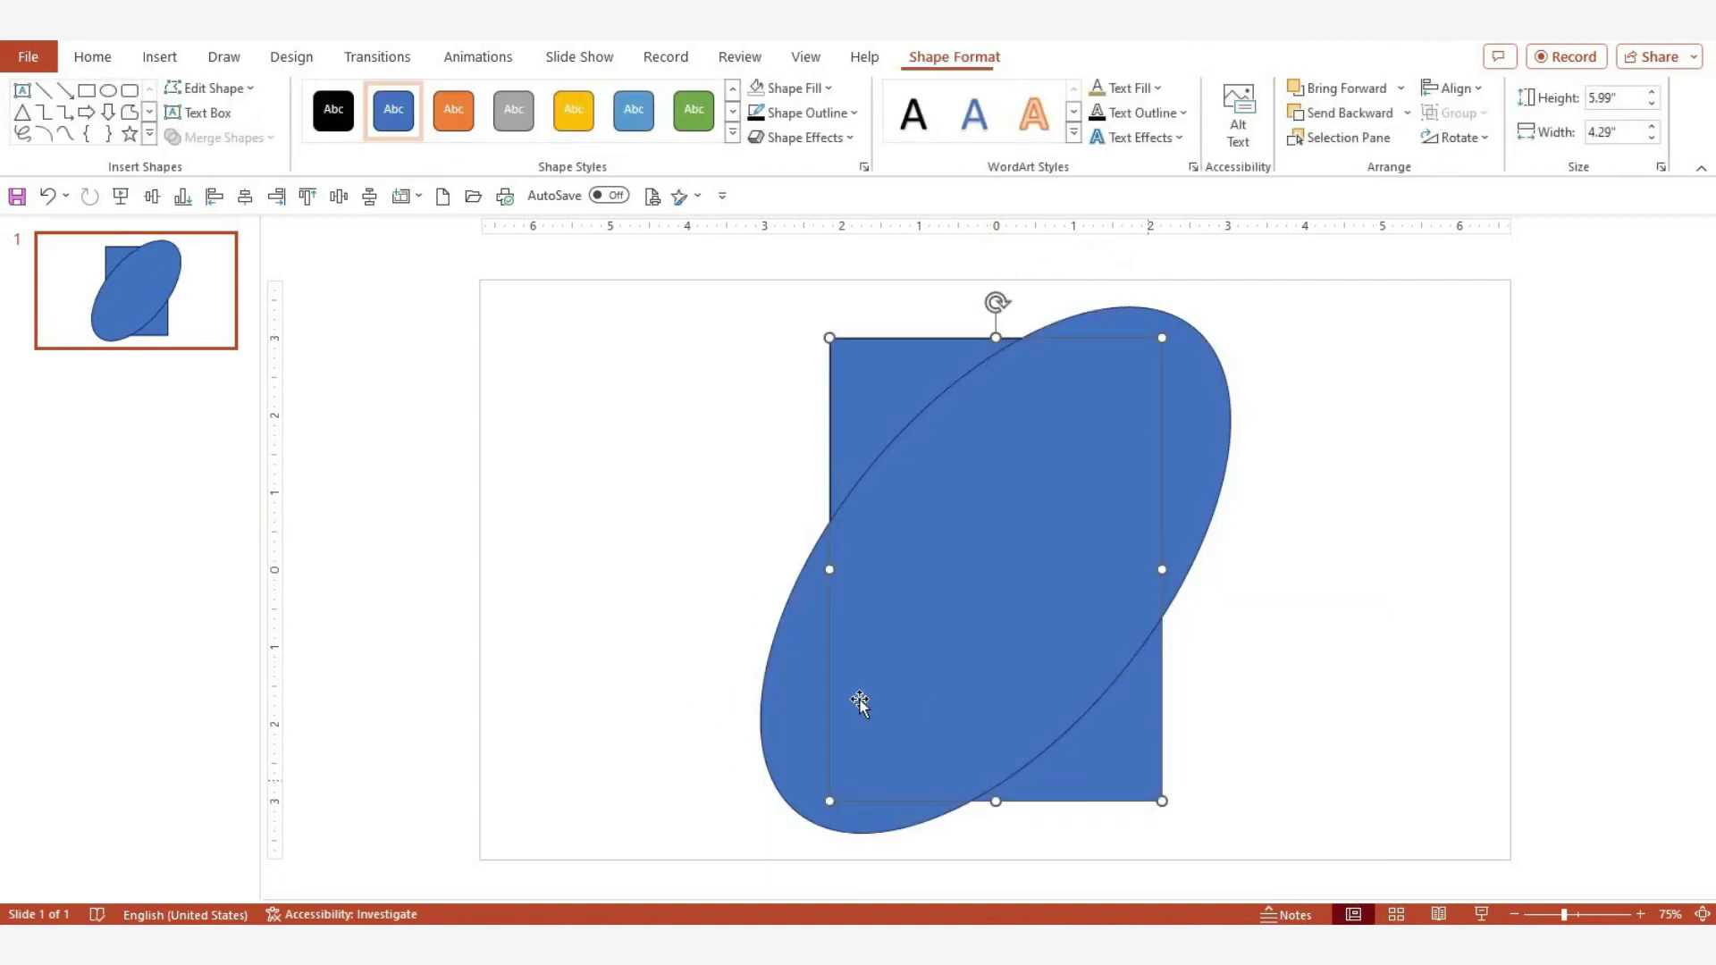
# Fragment the overlapping rectangle and oval with Merge Shapes > Fragment
pyautogui.keyDown('shift'); pyautogui.click(823, 709); pyautogui.keyUp('shift')
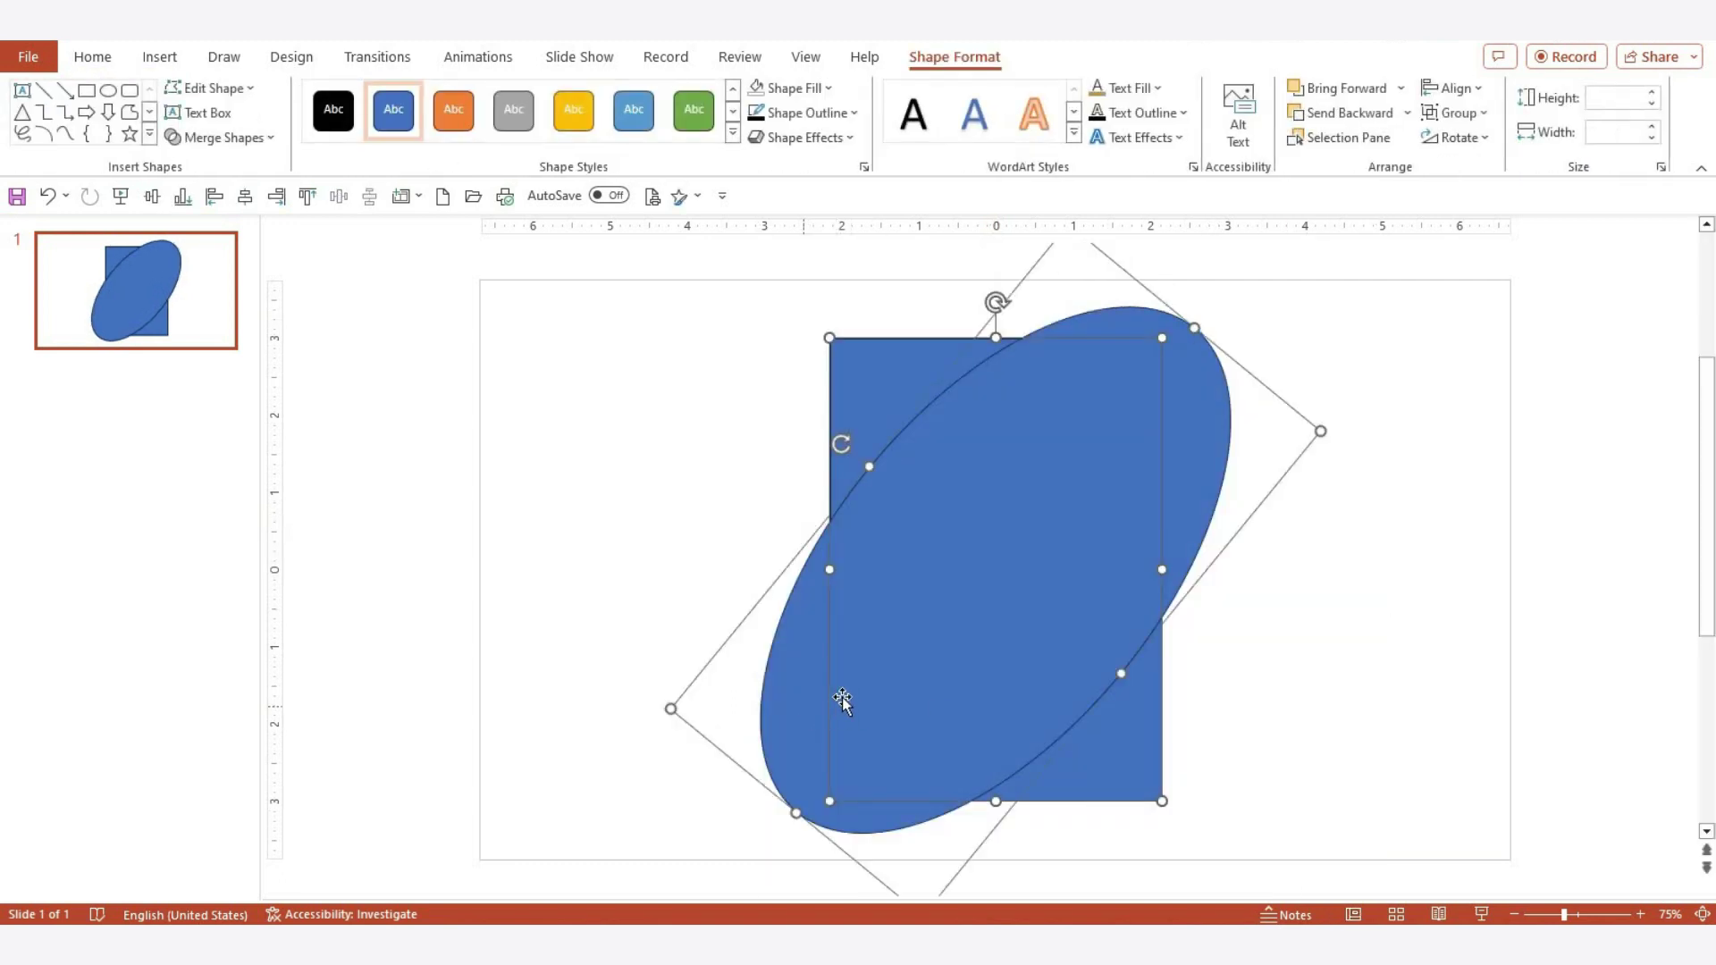
pyautogui.click(255, 142)
pyautogui.click(250, 231)
pyautogui.click(785, 479)
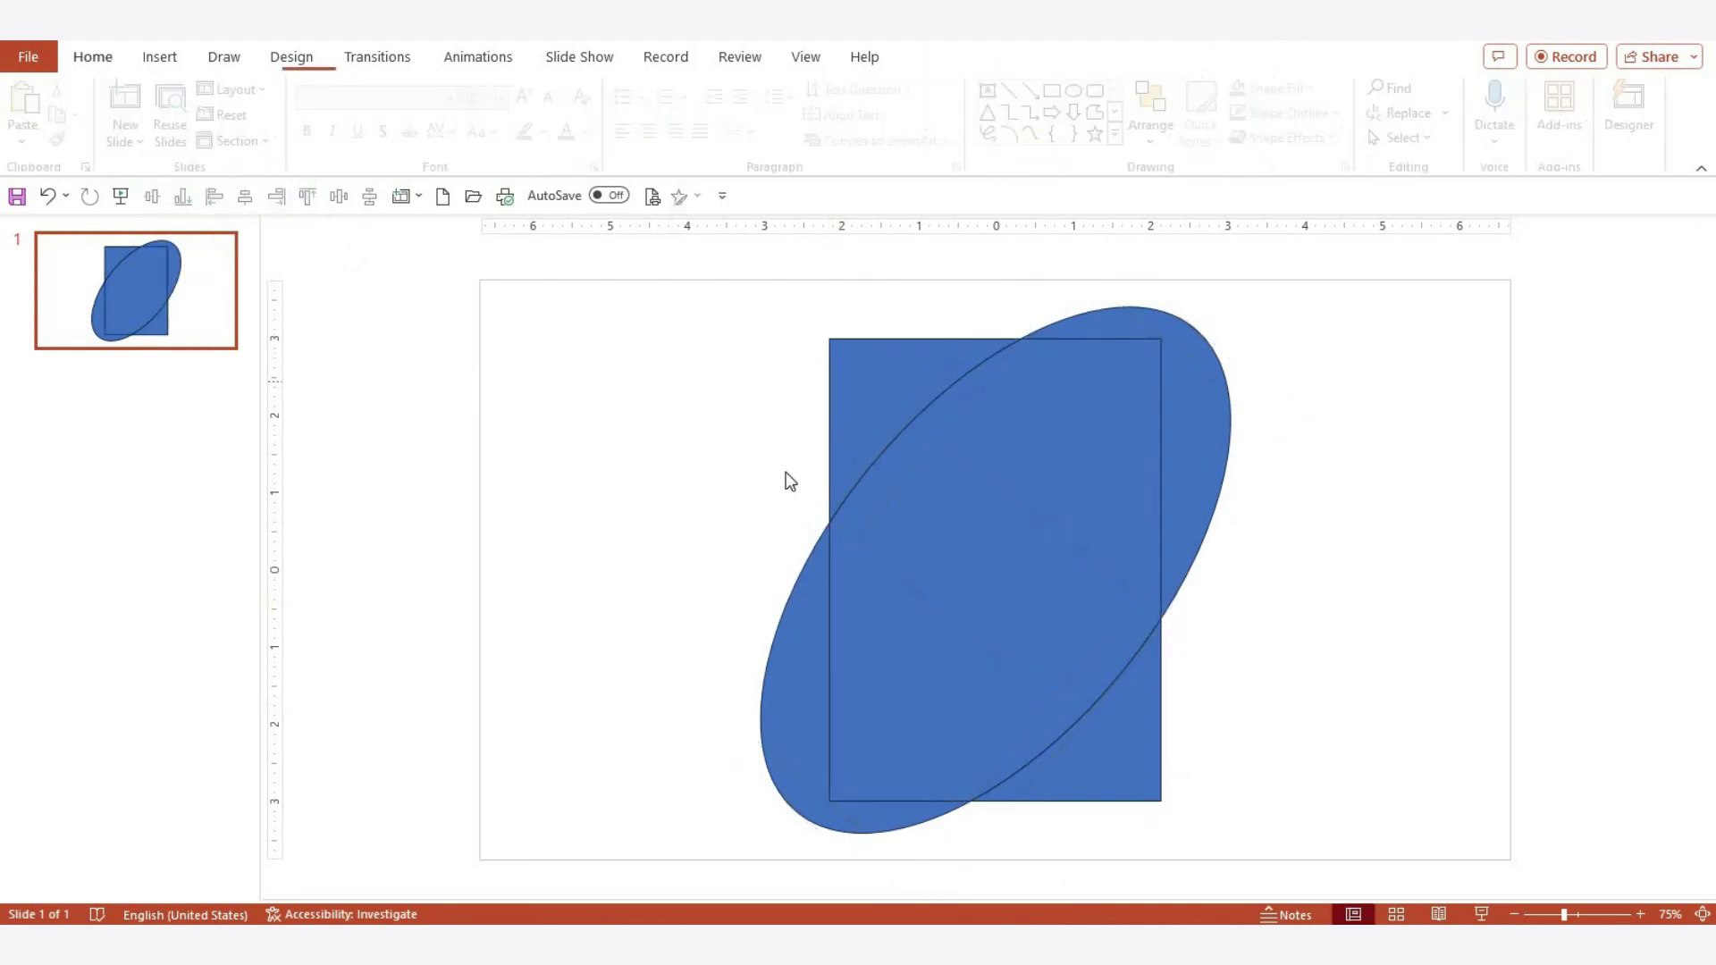
# Delete the two oval fragments sticking out of the rectangle's upper-right and lower-left
pyautogui.click(1213, 410)
pyautogui.keyDown('shift'); pyautogui.click(770, 701); pyautogui.keyUp('shift')
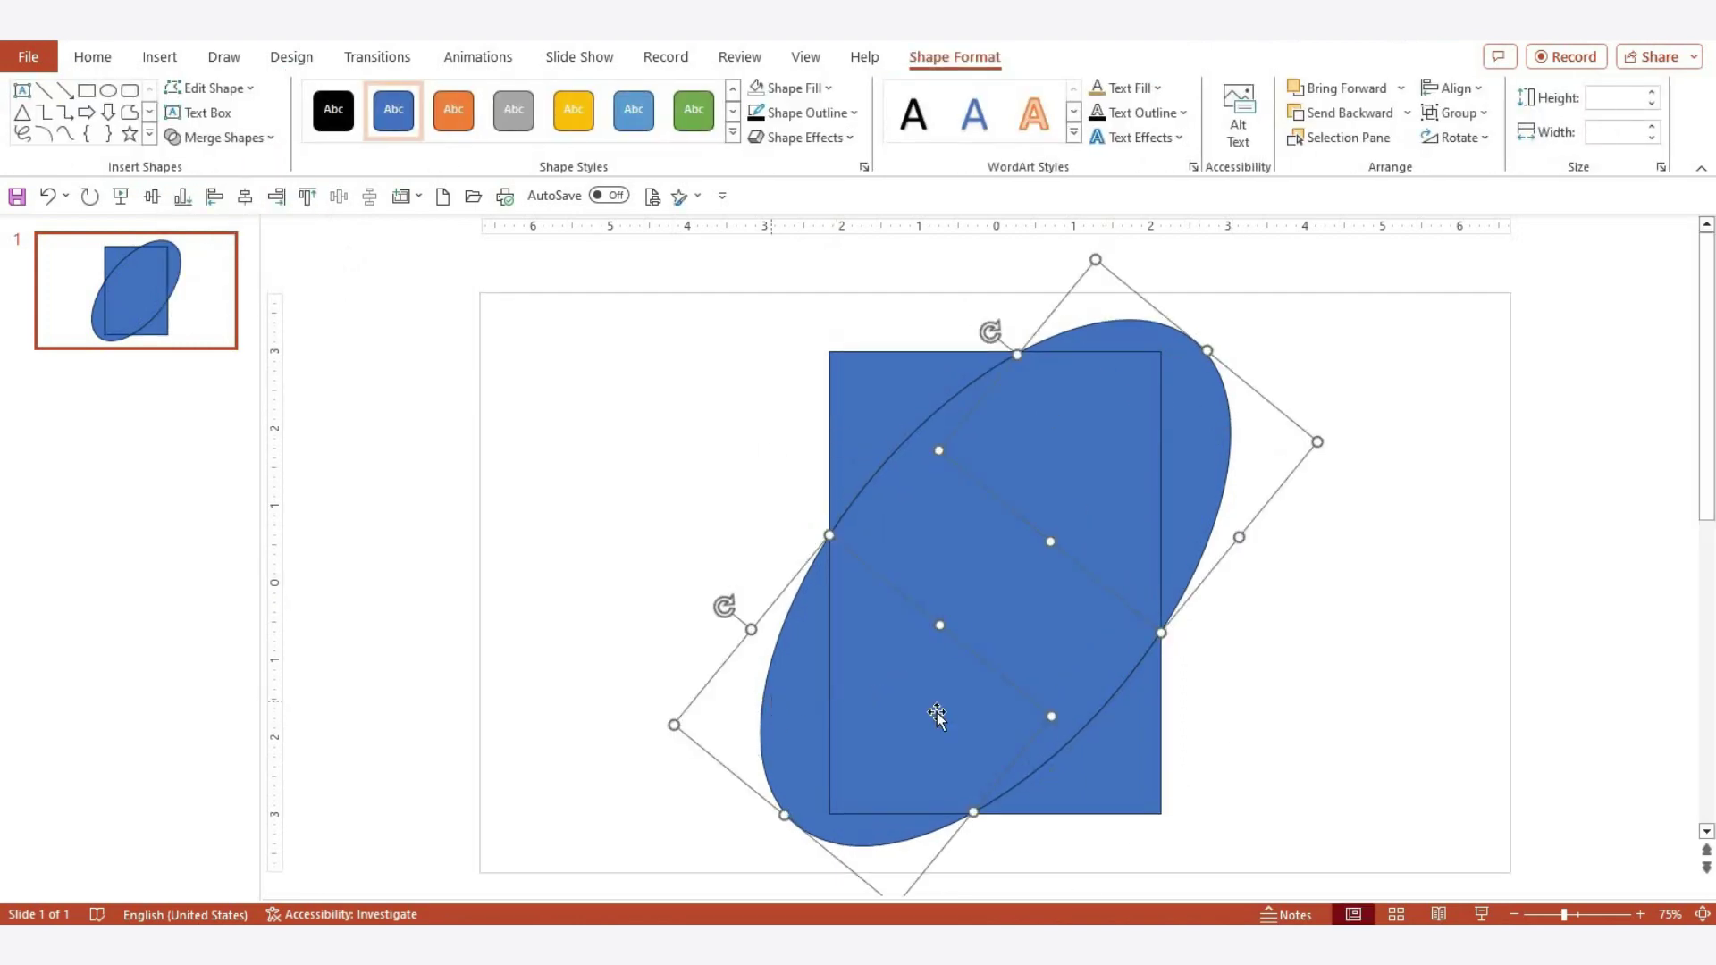
pyautogui.press('Delete')
pyautogui.scroll(-1, 983, 536)
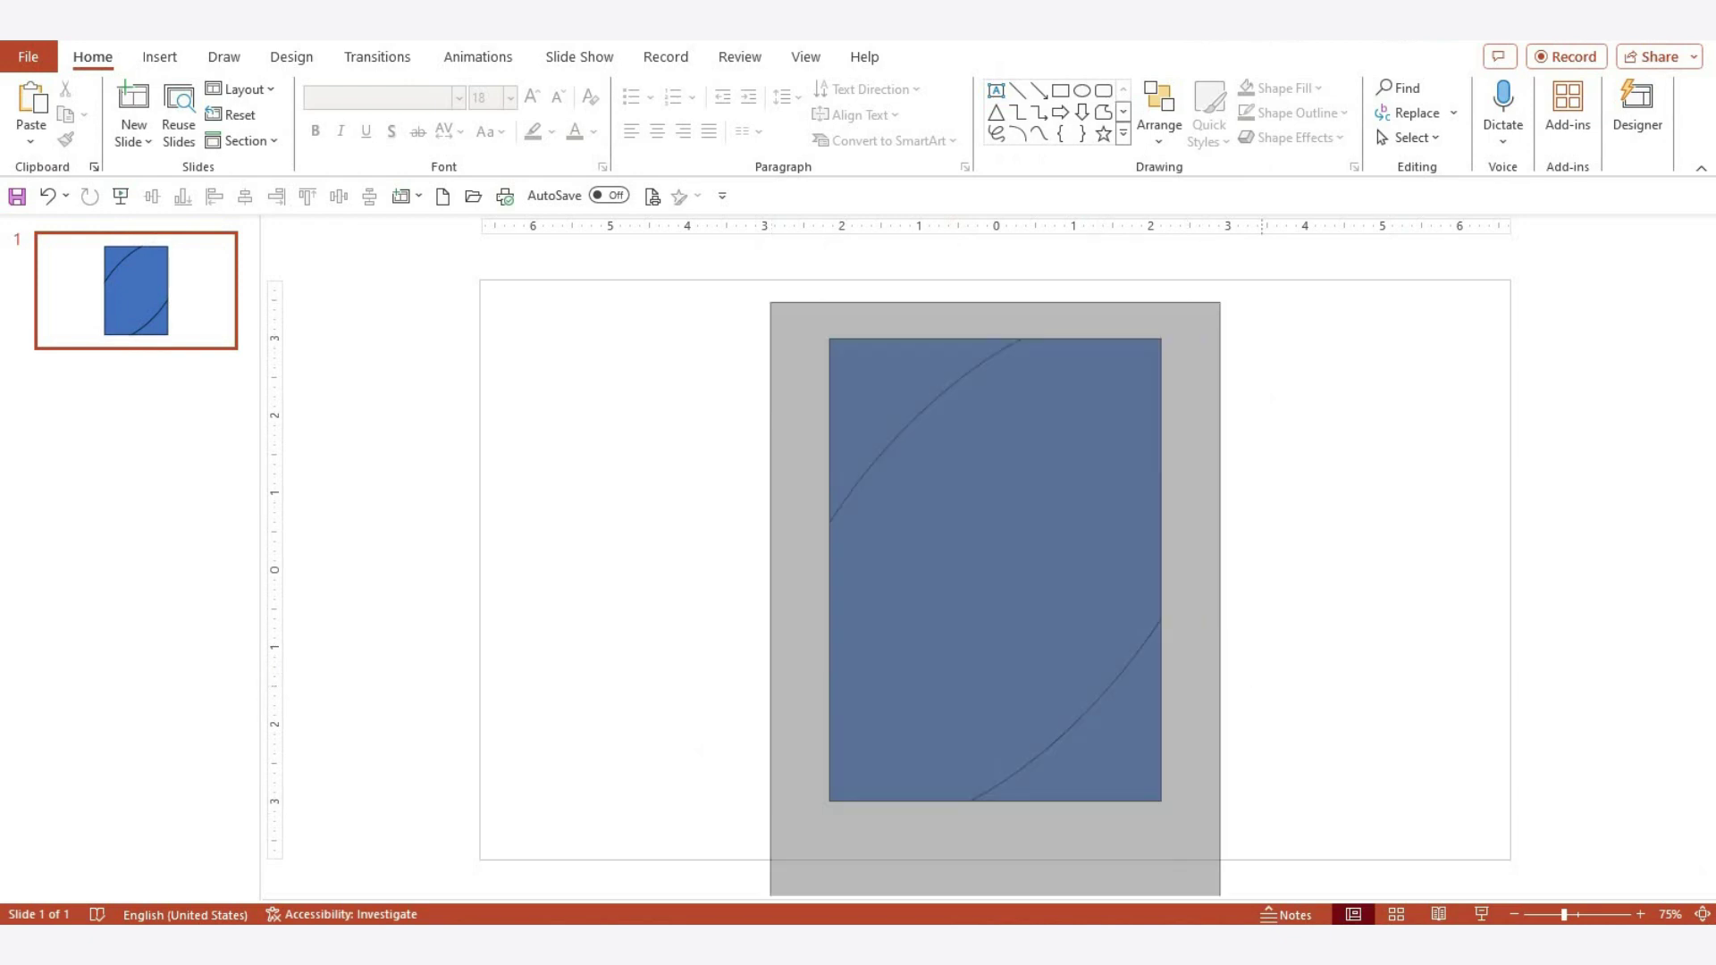
pyautogui.click(1061, 684)
pyautogui.moveTo(938, 434); pyautogui.dragTo(981, 516)
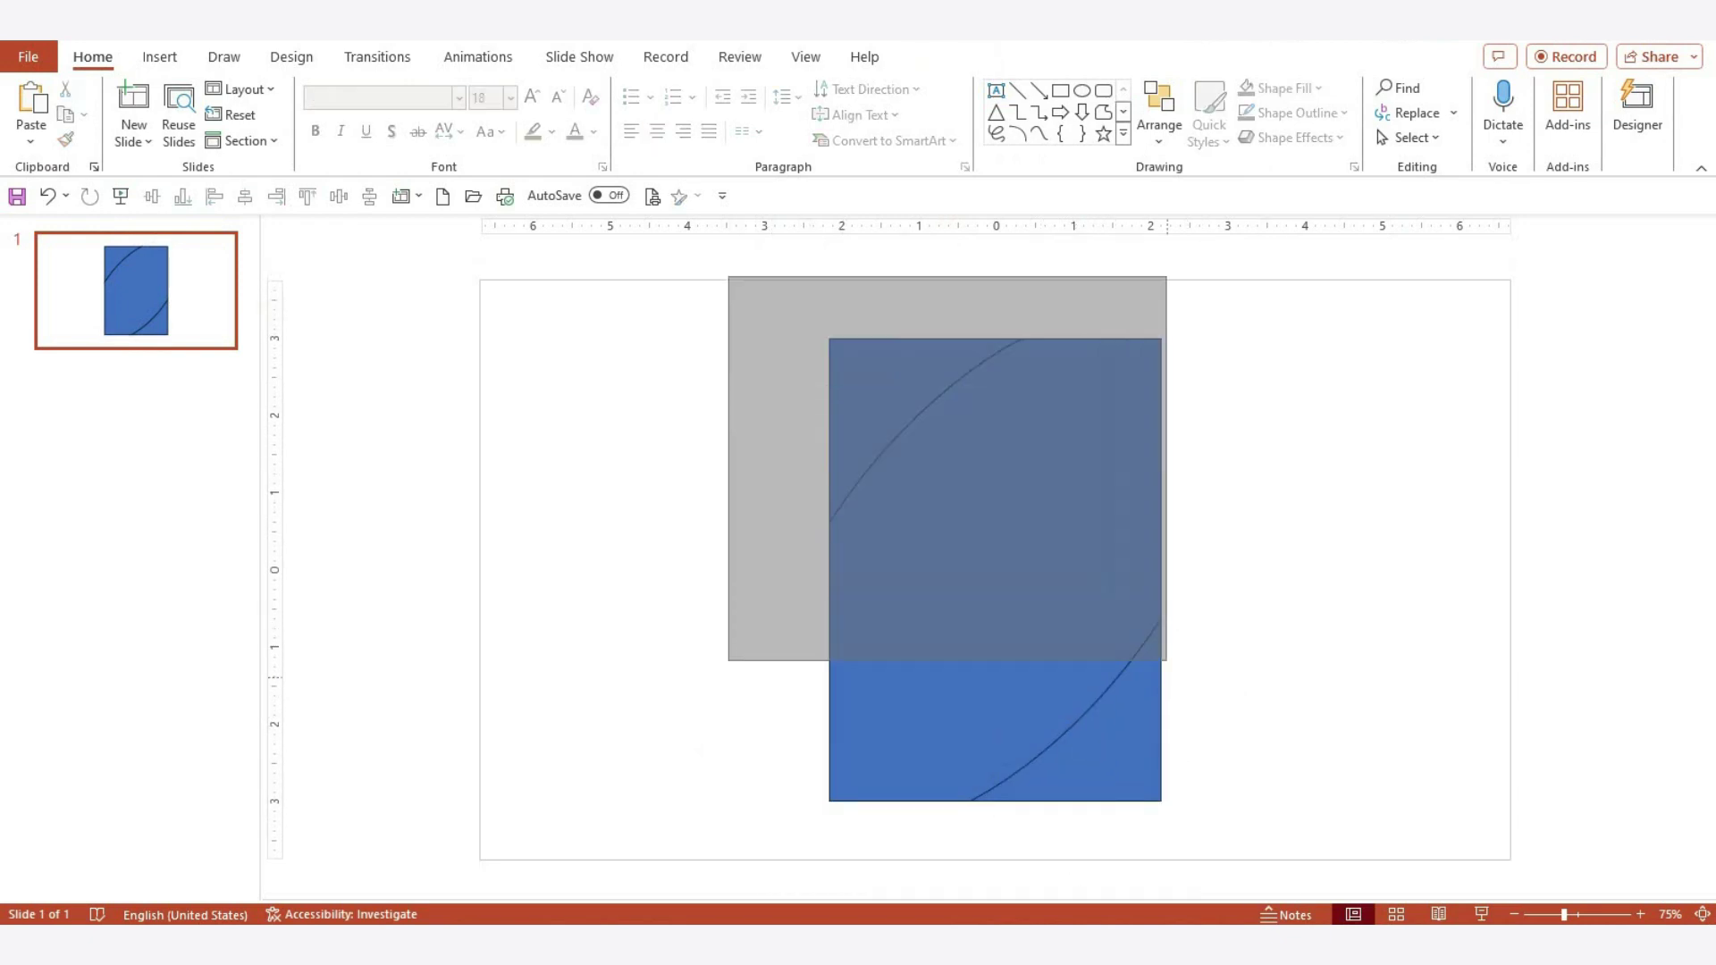
# Move the rectangle pieces left and place a duplicate of them on the right
pyautogui.keyDown('shift'); pyautogui.click(883, 377); pyautogui.keyUp('shift')
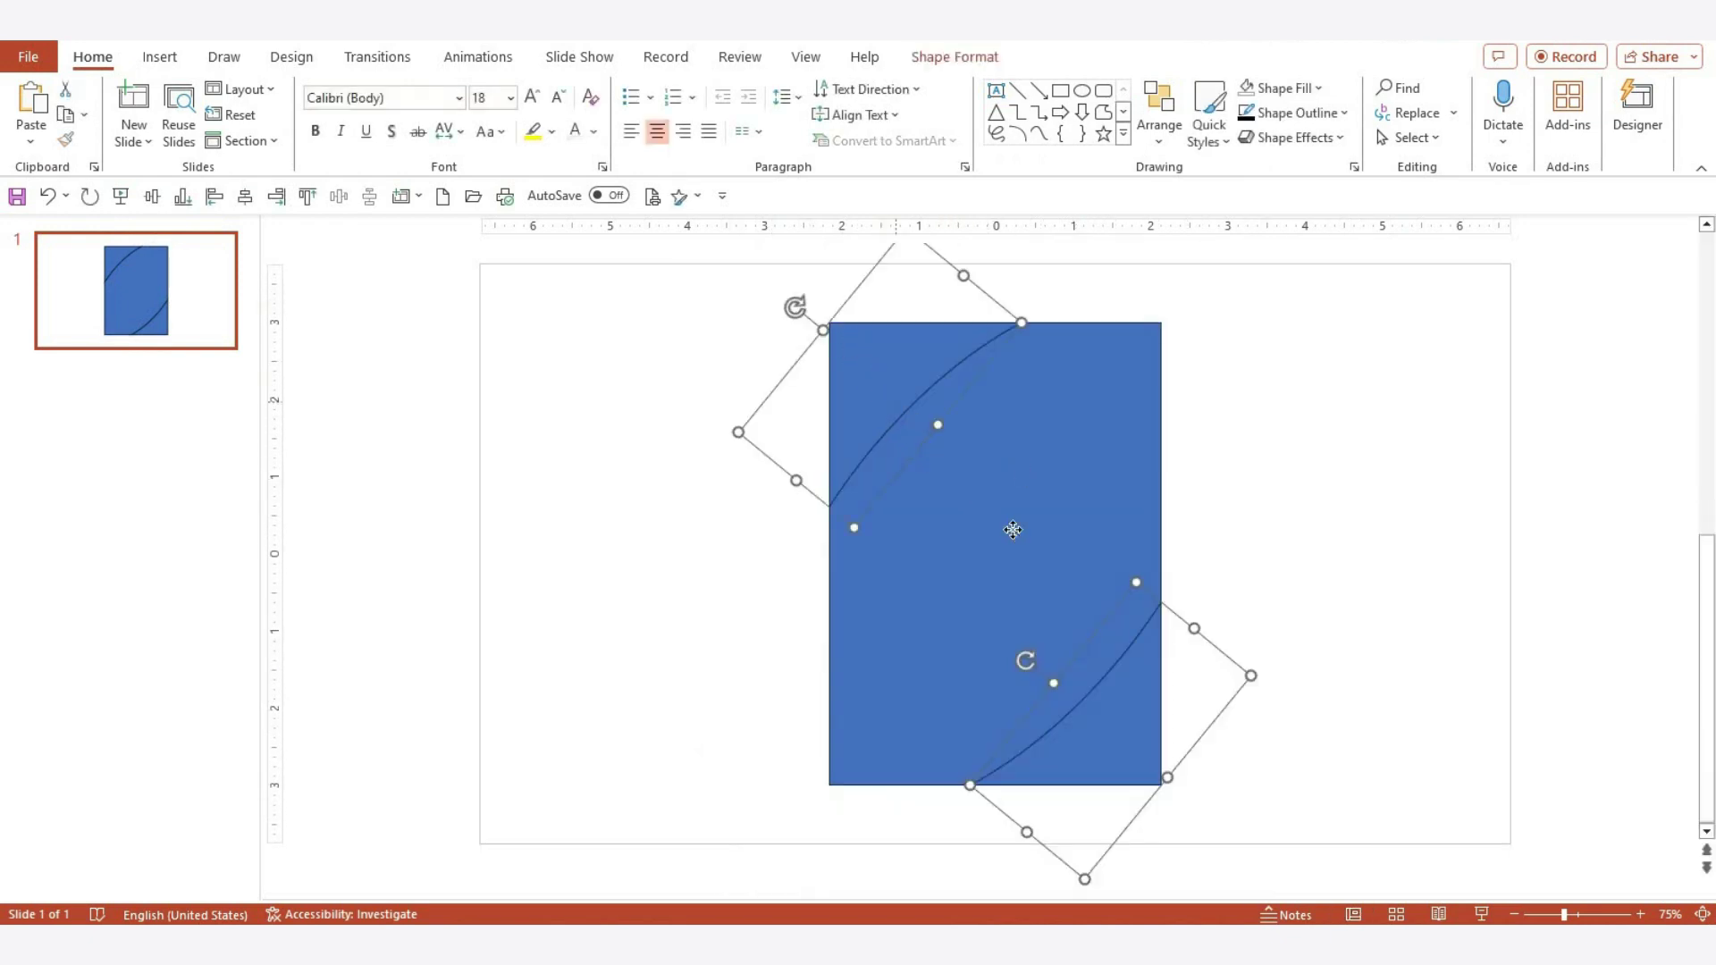
pyautogui.keyDown('shift'); pyautogui.click(959, 588); pyautogui.keyUp('shift')
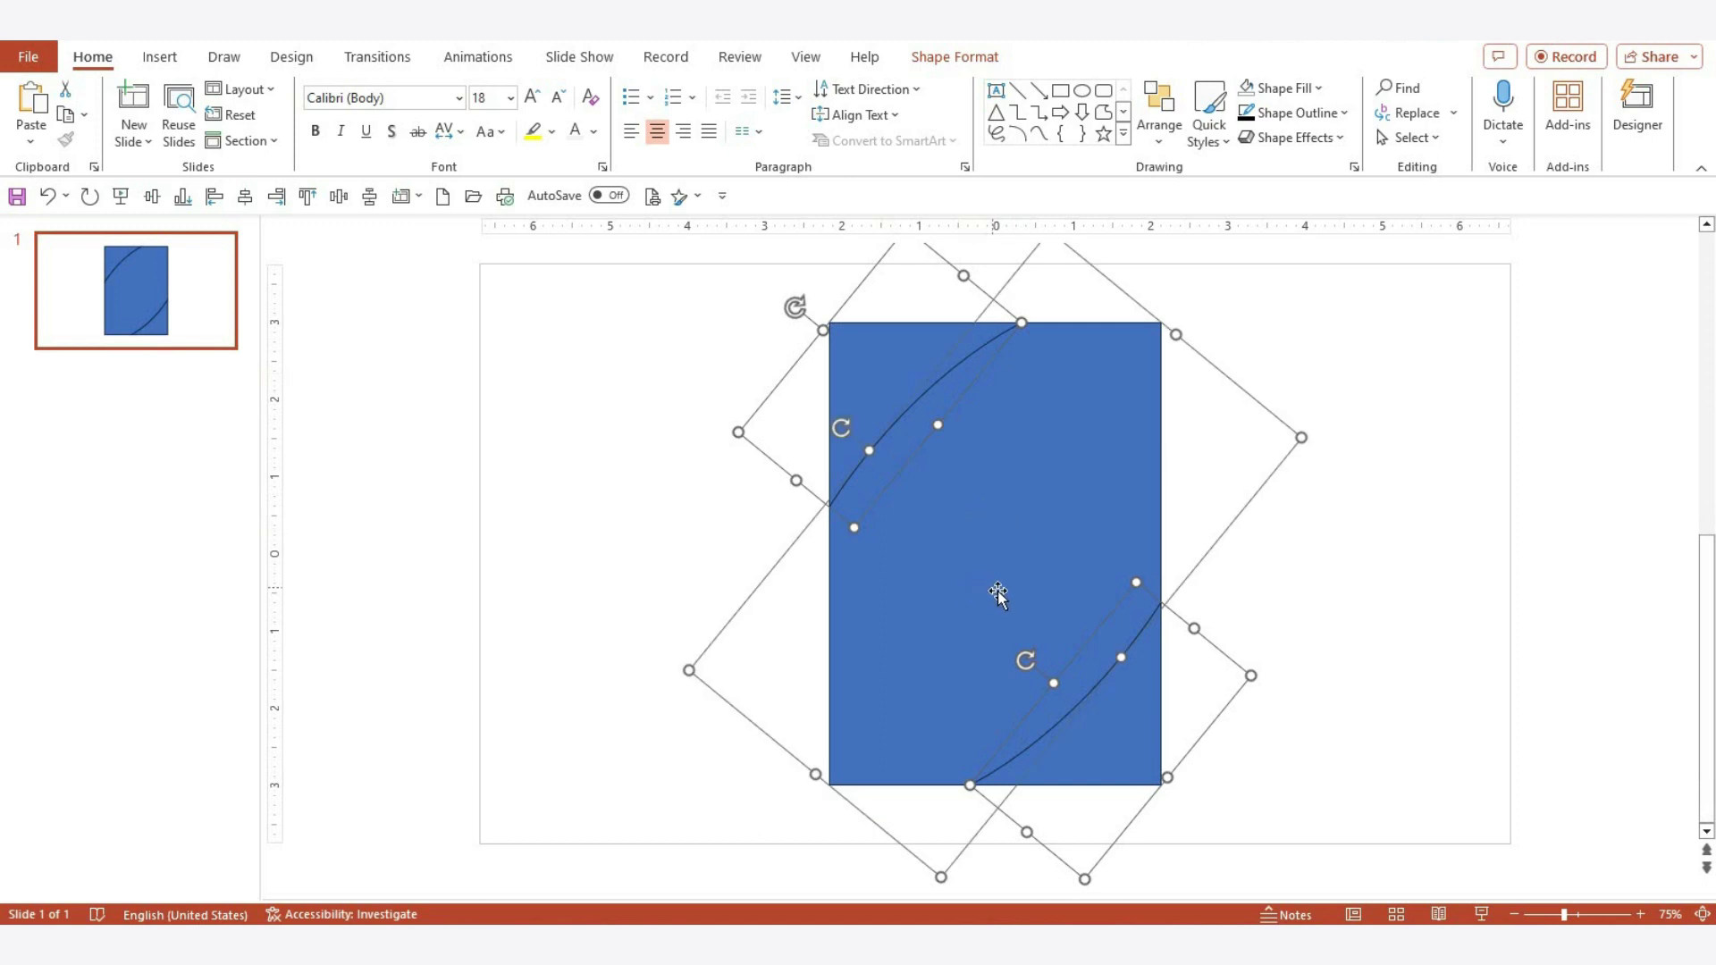
pyautogui.moveTo(998, 592); pyautogui.dragTo(703, 599)
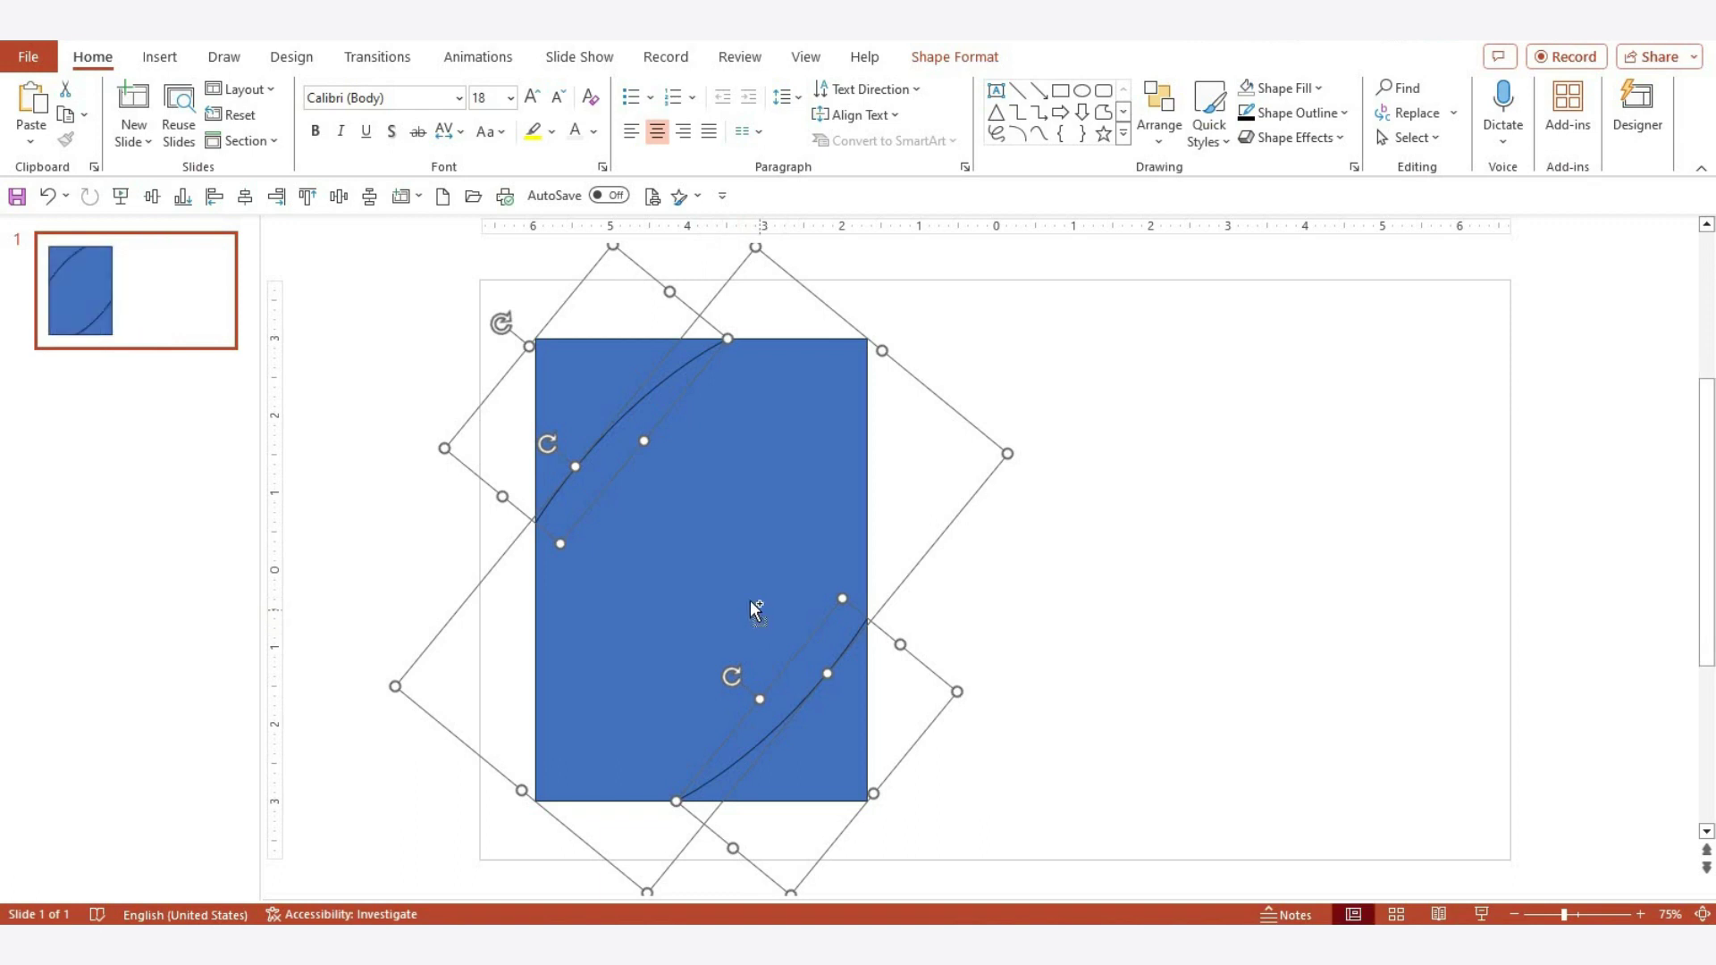
pyautogui.moveTo(829, 619); pyautogui.dragTo(1229, 538)
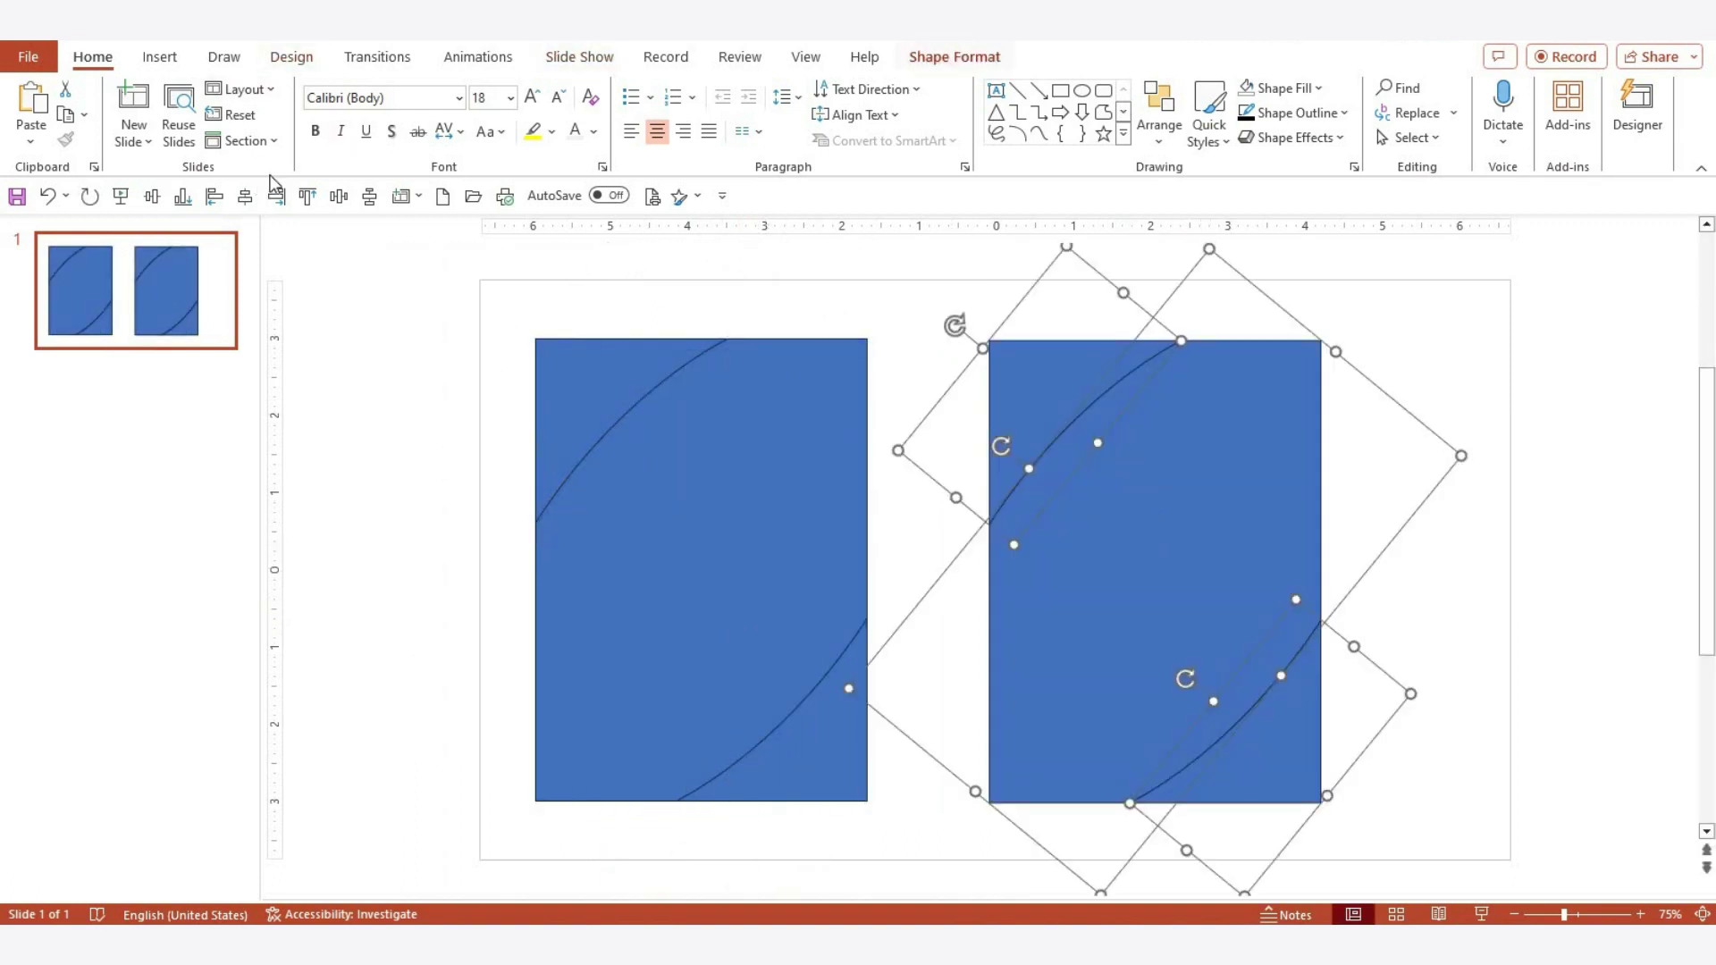
# Union the right copy into one shape and delete the left lens piece, leaving two corners
pyautogui.click(219, 137)
pyautogui.click(215, 165)
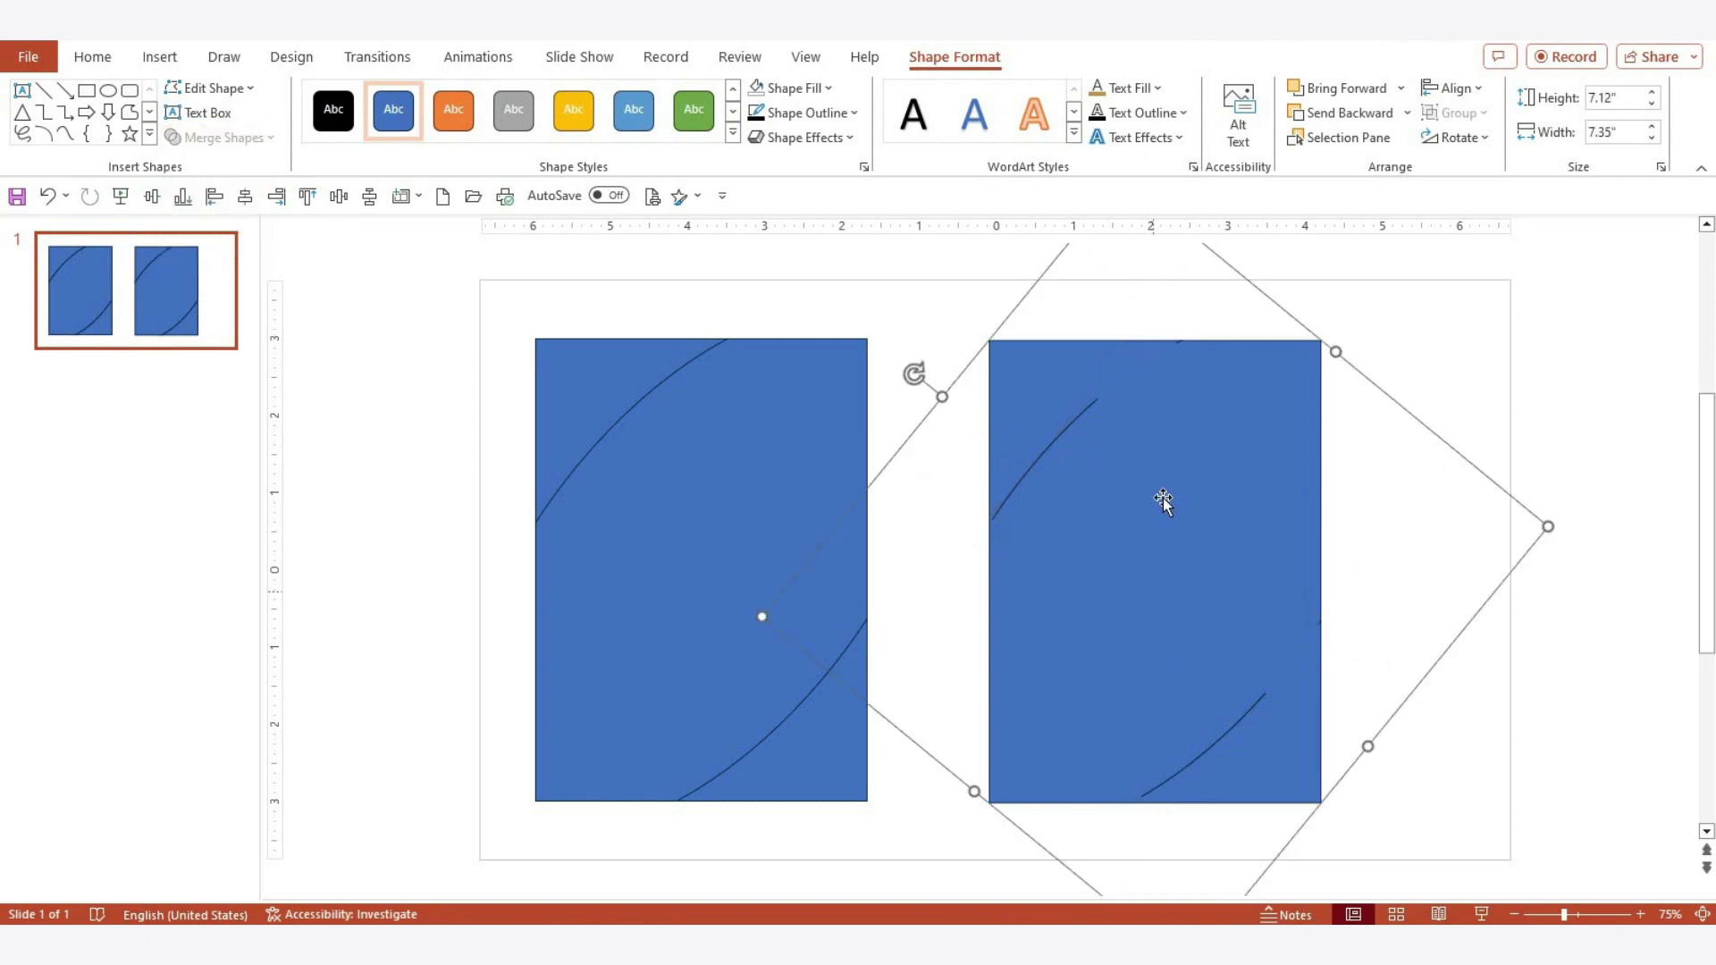
pyautogui.press('Delete')
pyautogui.click(783, 553)
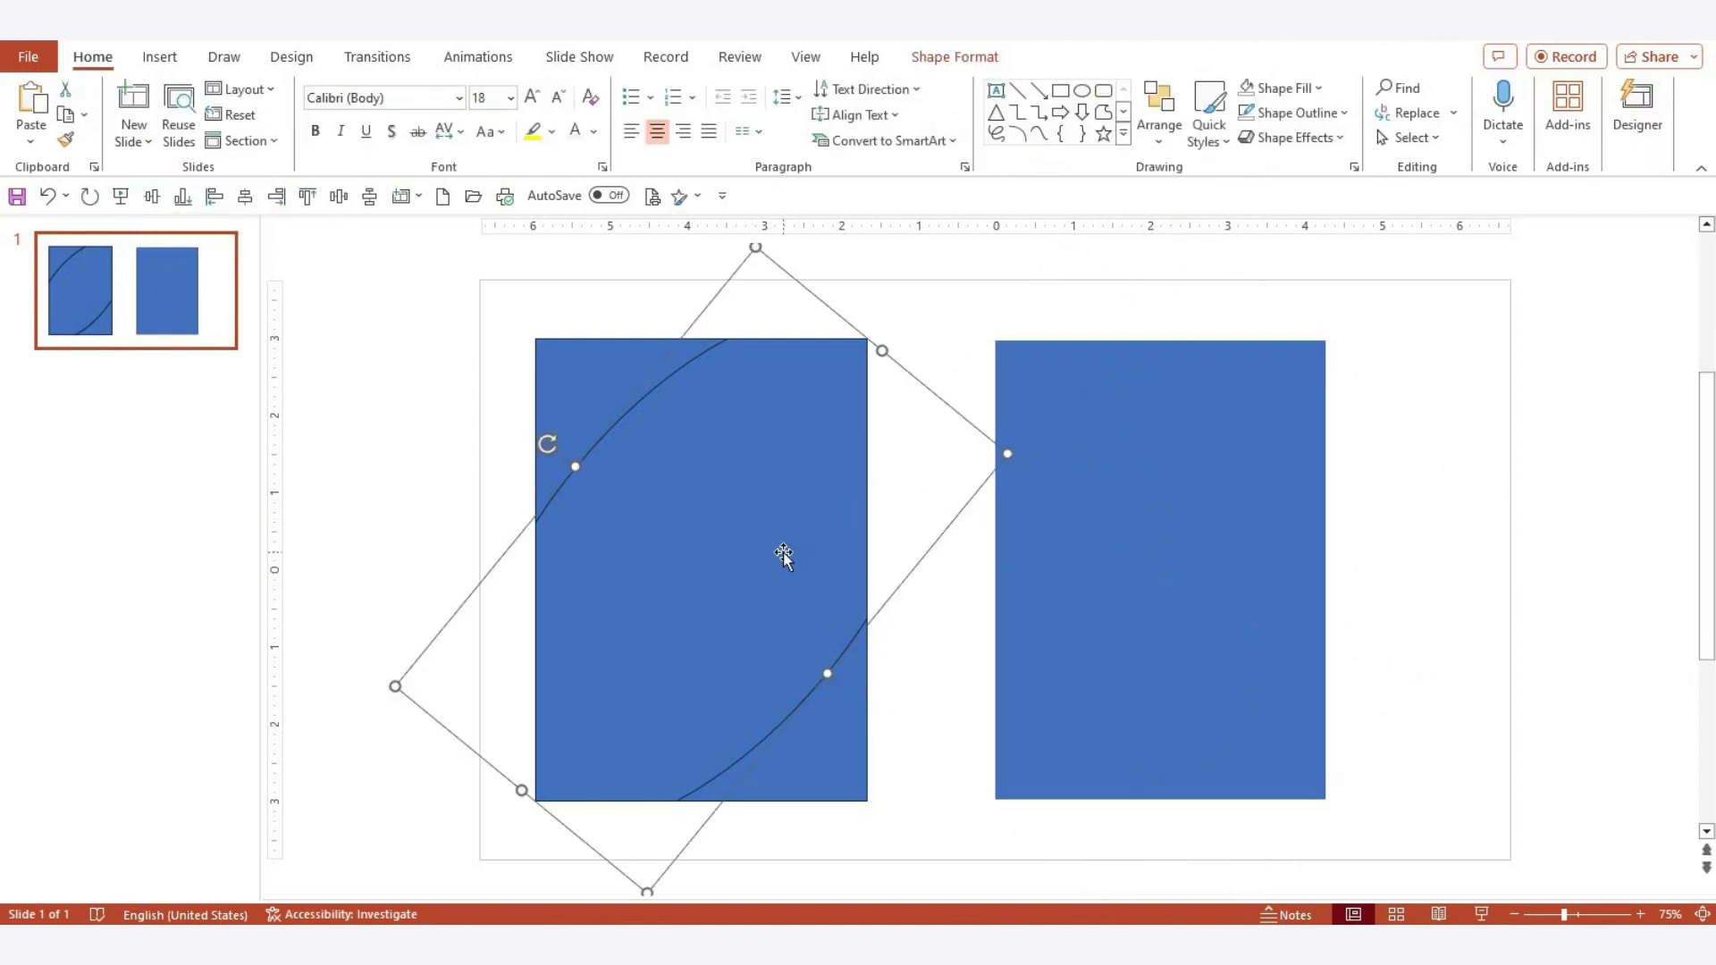
pyautogui.moveTo(764, 554); pyautogui.dragTo(828, 539)
pyautogui.press('Delete')
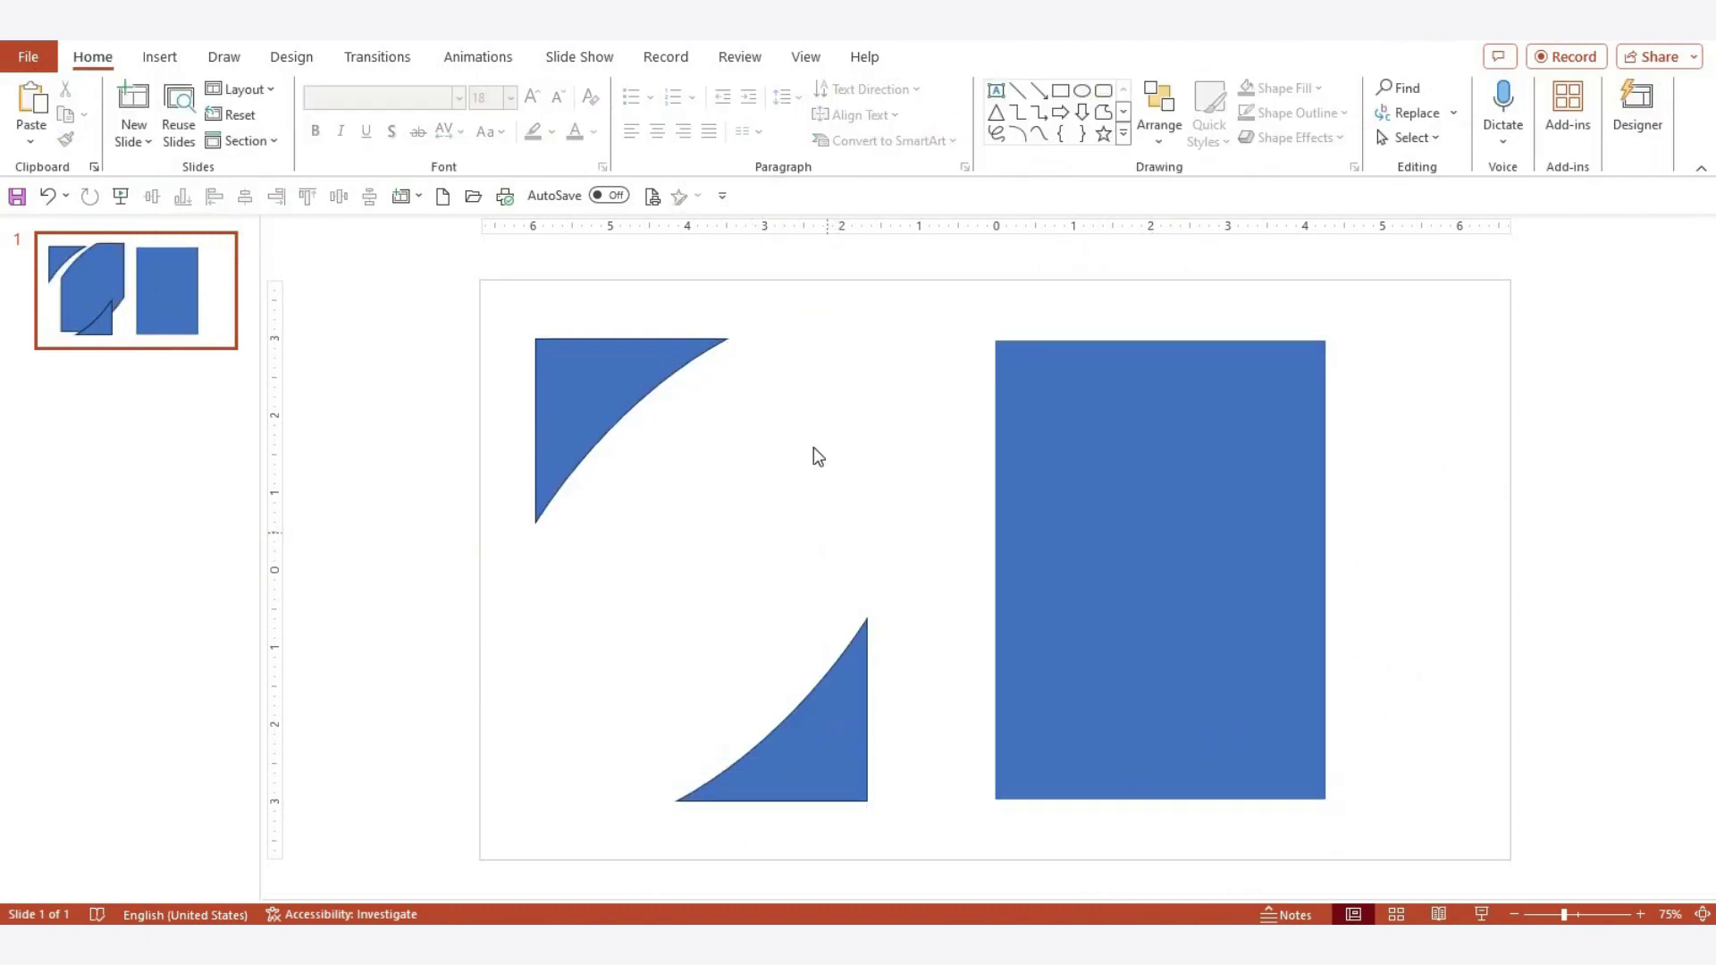
# Duplicate the top-left curved corner piece and fill the copy orange
pyautogui.click(595, 416)
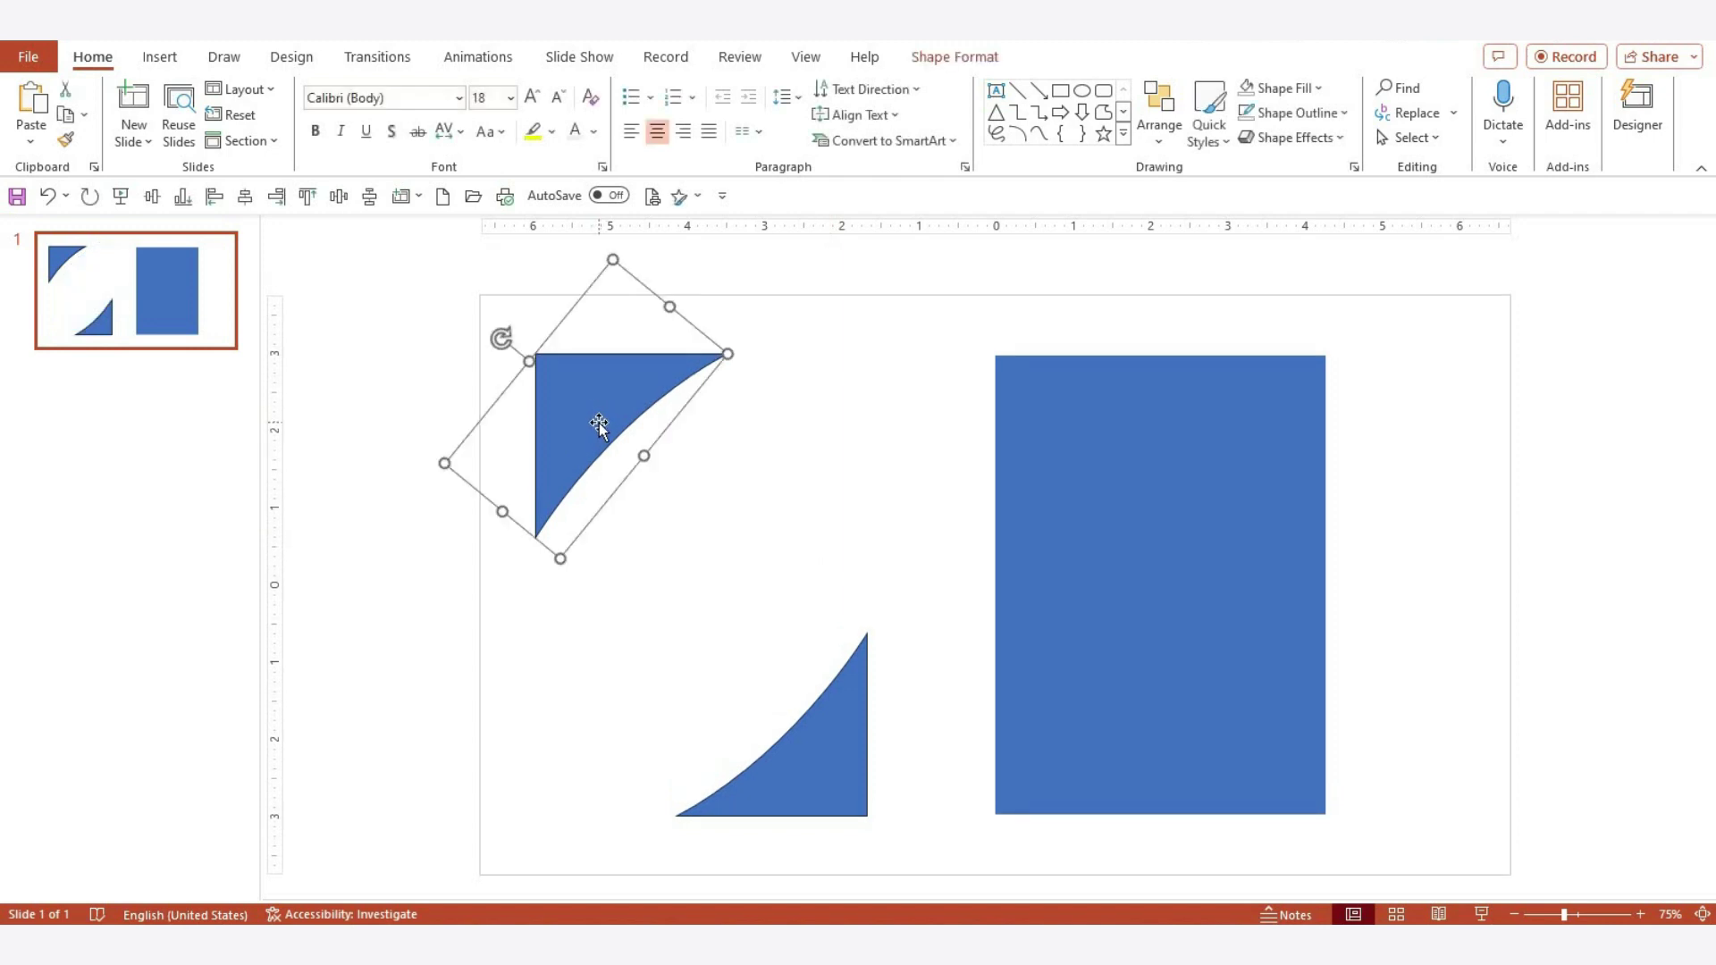
pyautogui.moveTo(601, 423); pyautogui.dragTo(807, 412)
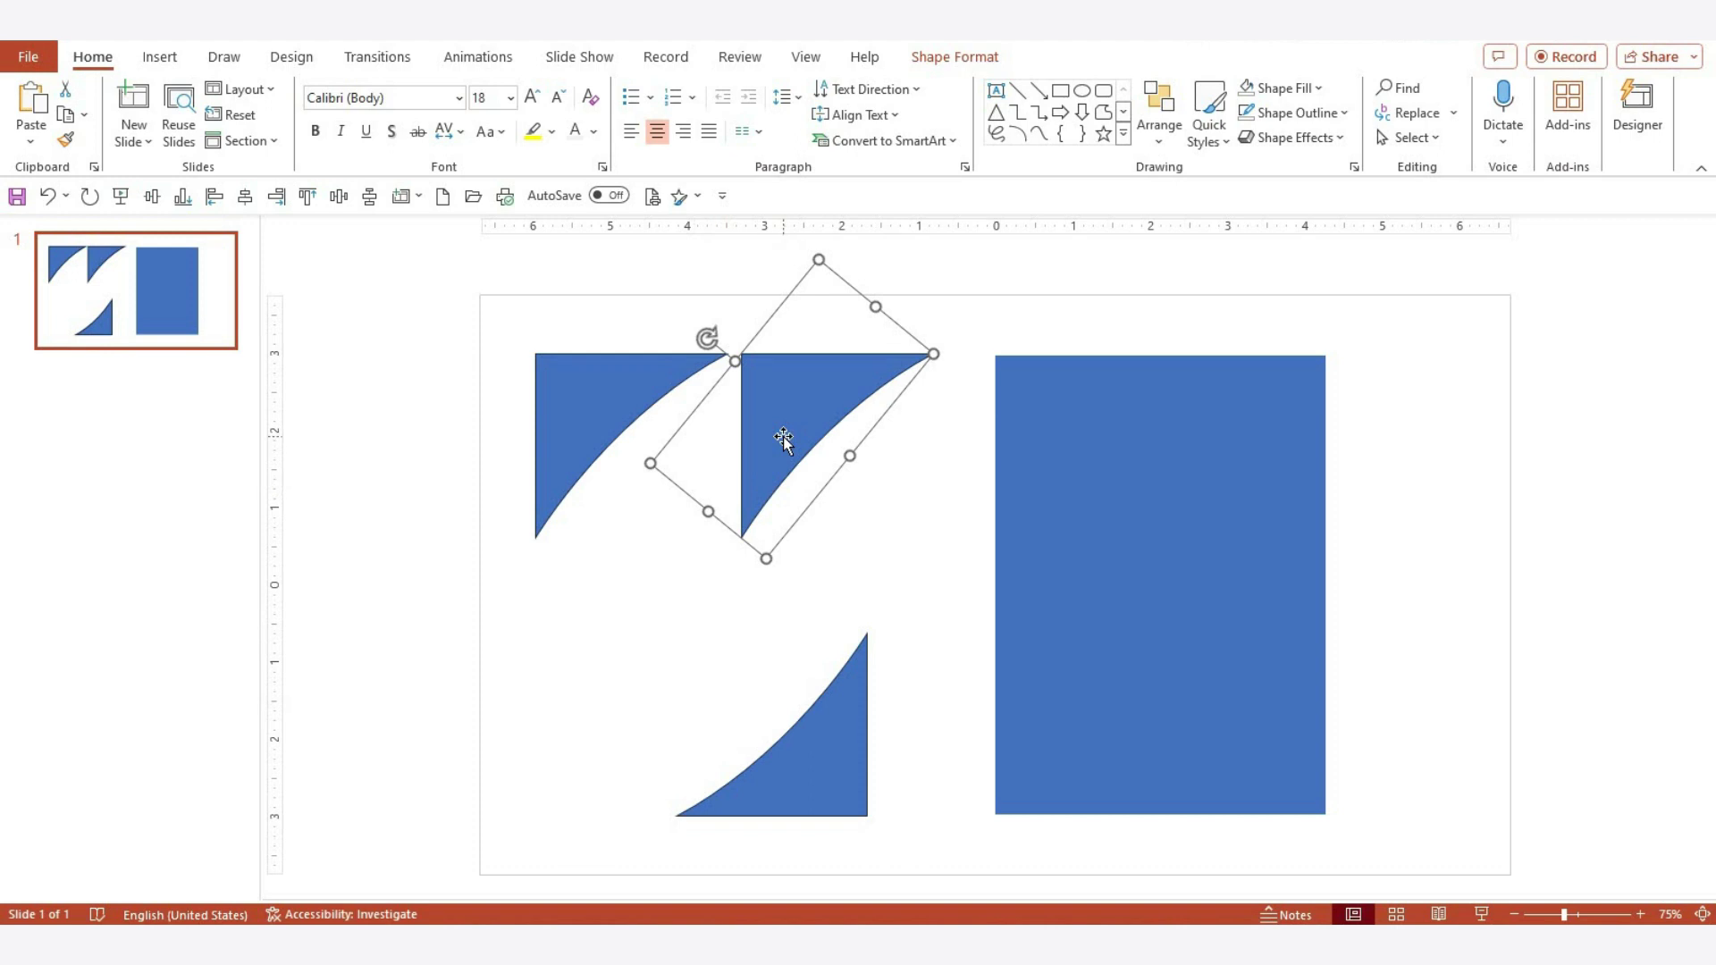
pyautogui.click(956, 61)
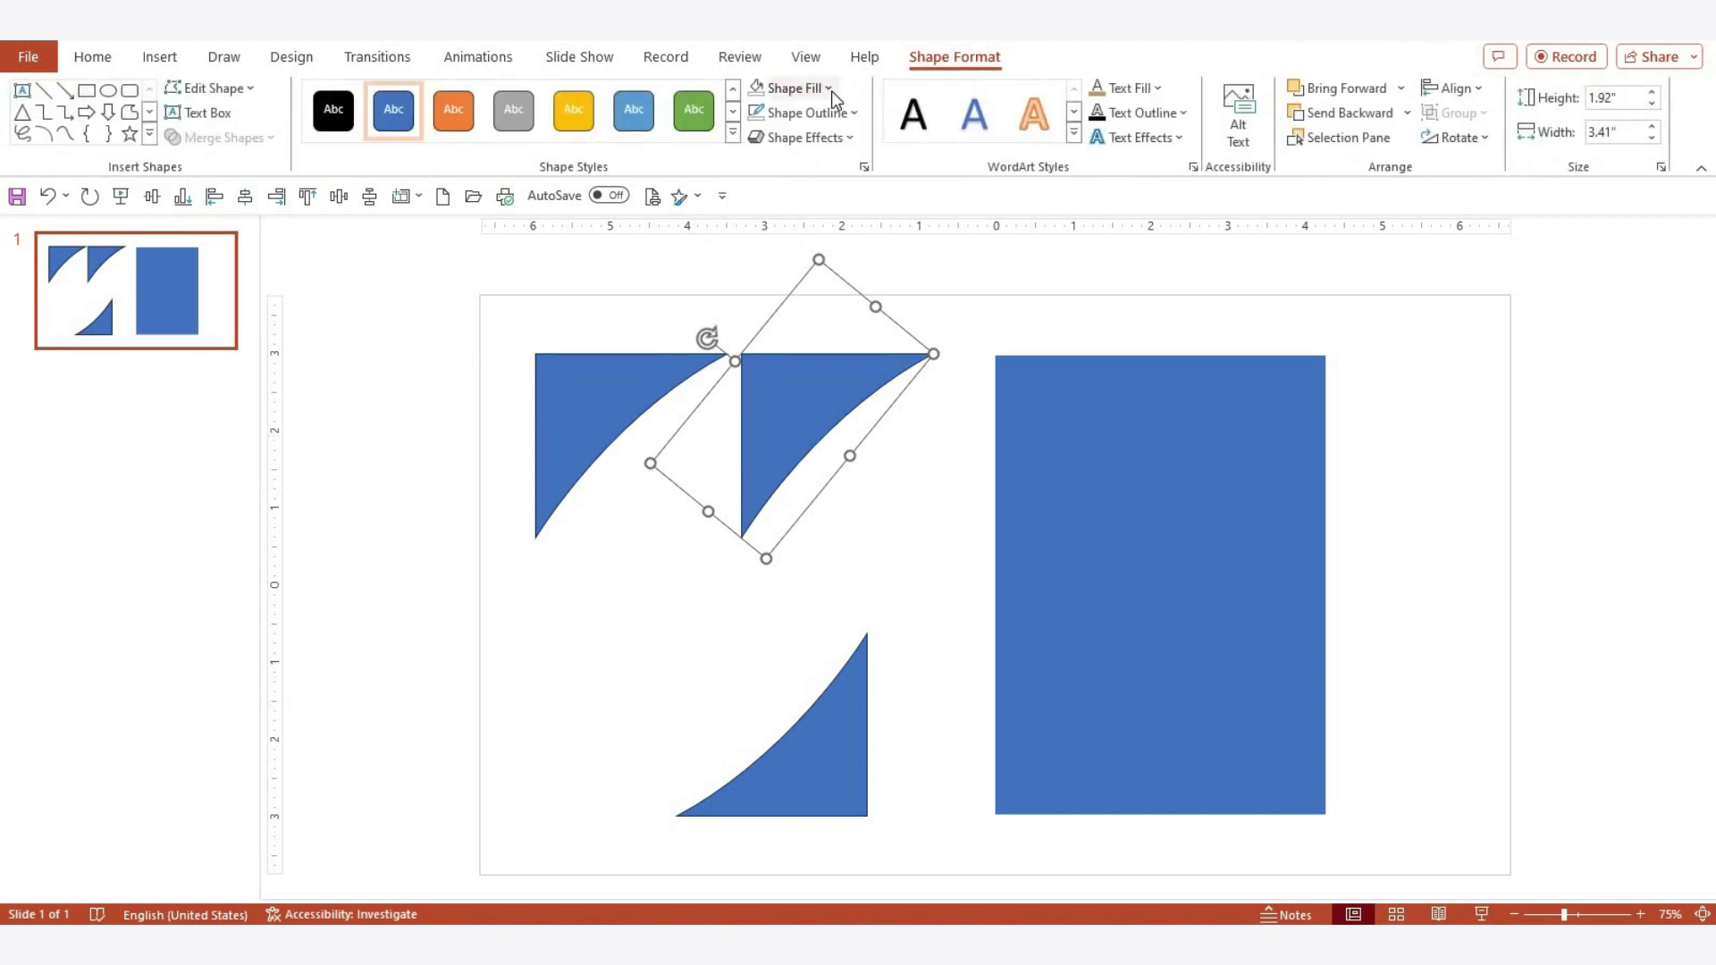
pyautogui.click(829, 89)
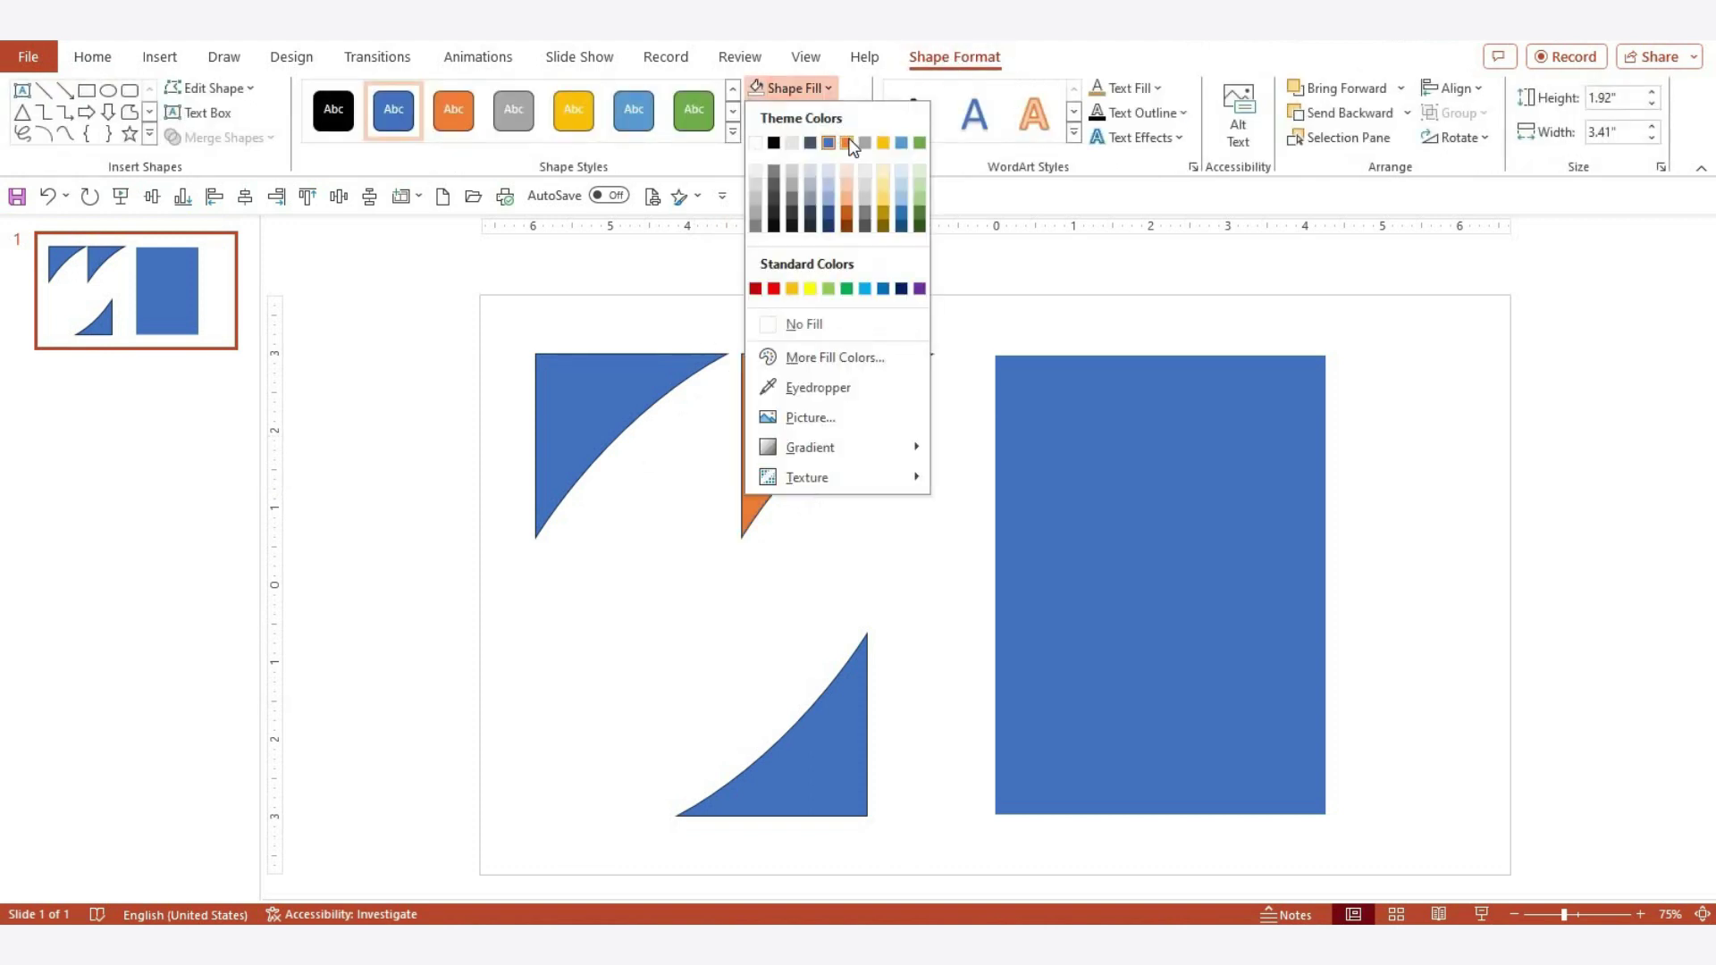
pyautogui.click(847, 143)
# Remove the orange piece's outline and fit it onto the rectangle's top-left corner
pyautogui.click(834, 114)
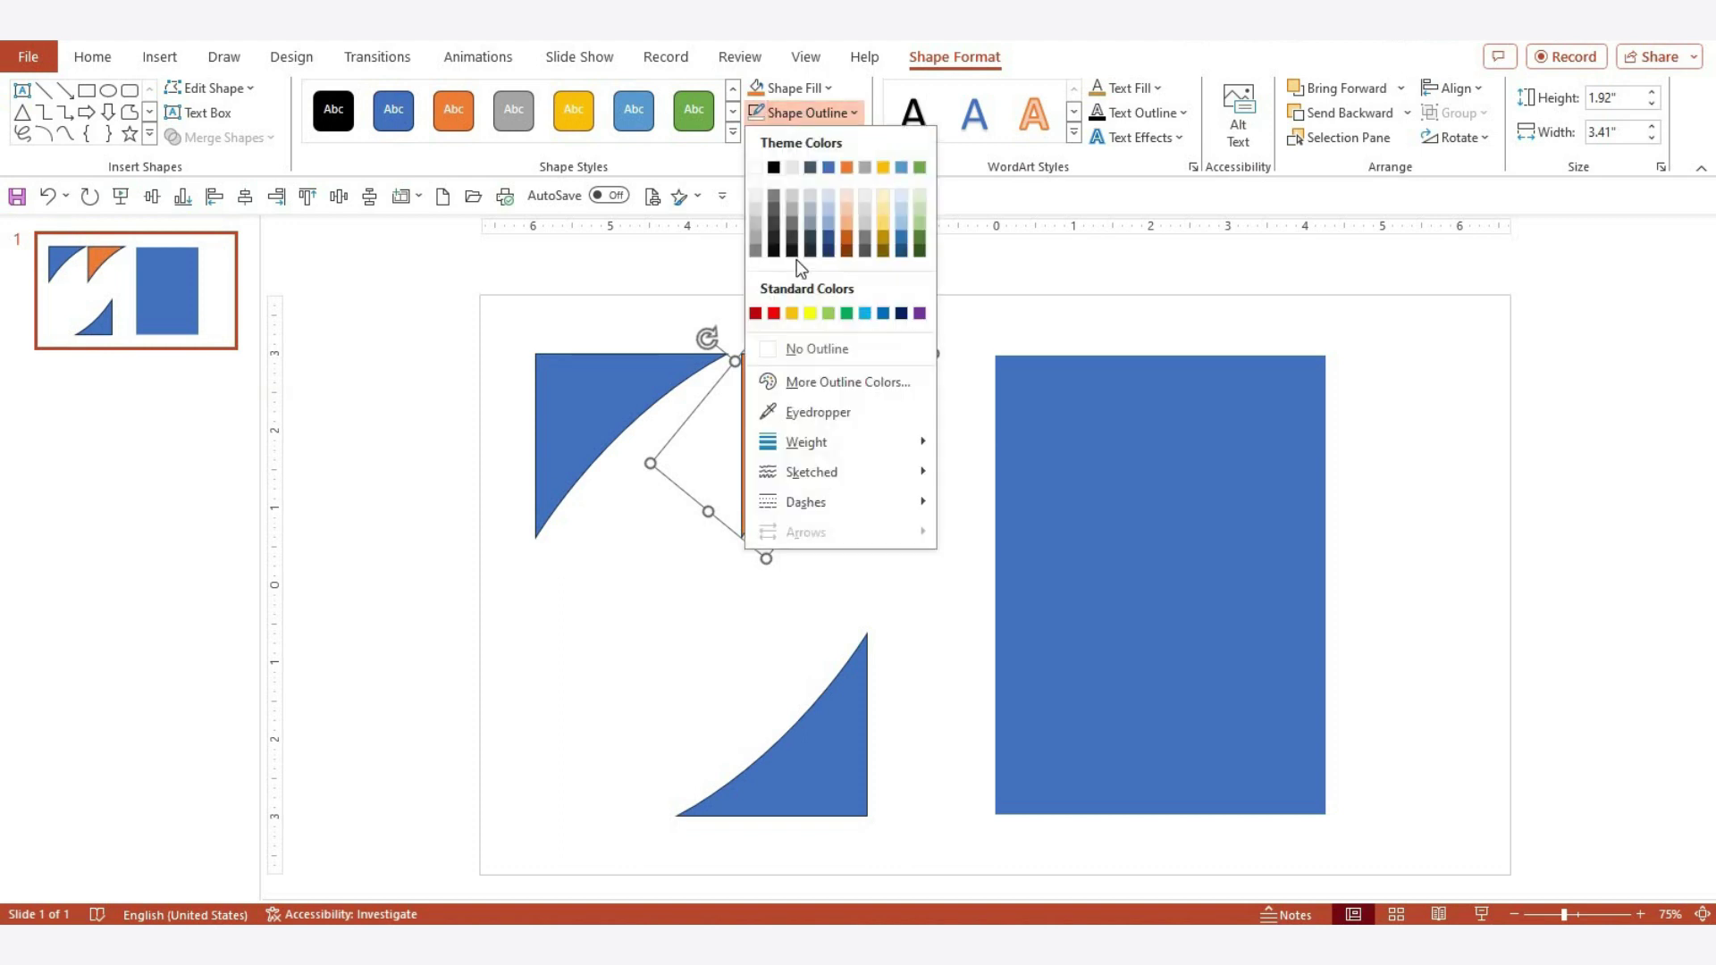
pyautogui.click(805, 347)
pyautogui.moveTo(788, 448); pyautogui.dragTo(1030, 440)
pyautogui.press('Tab')
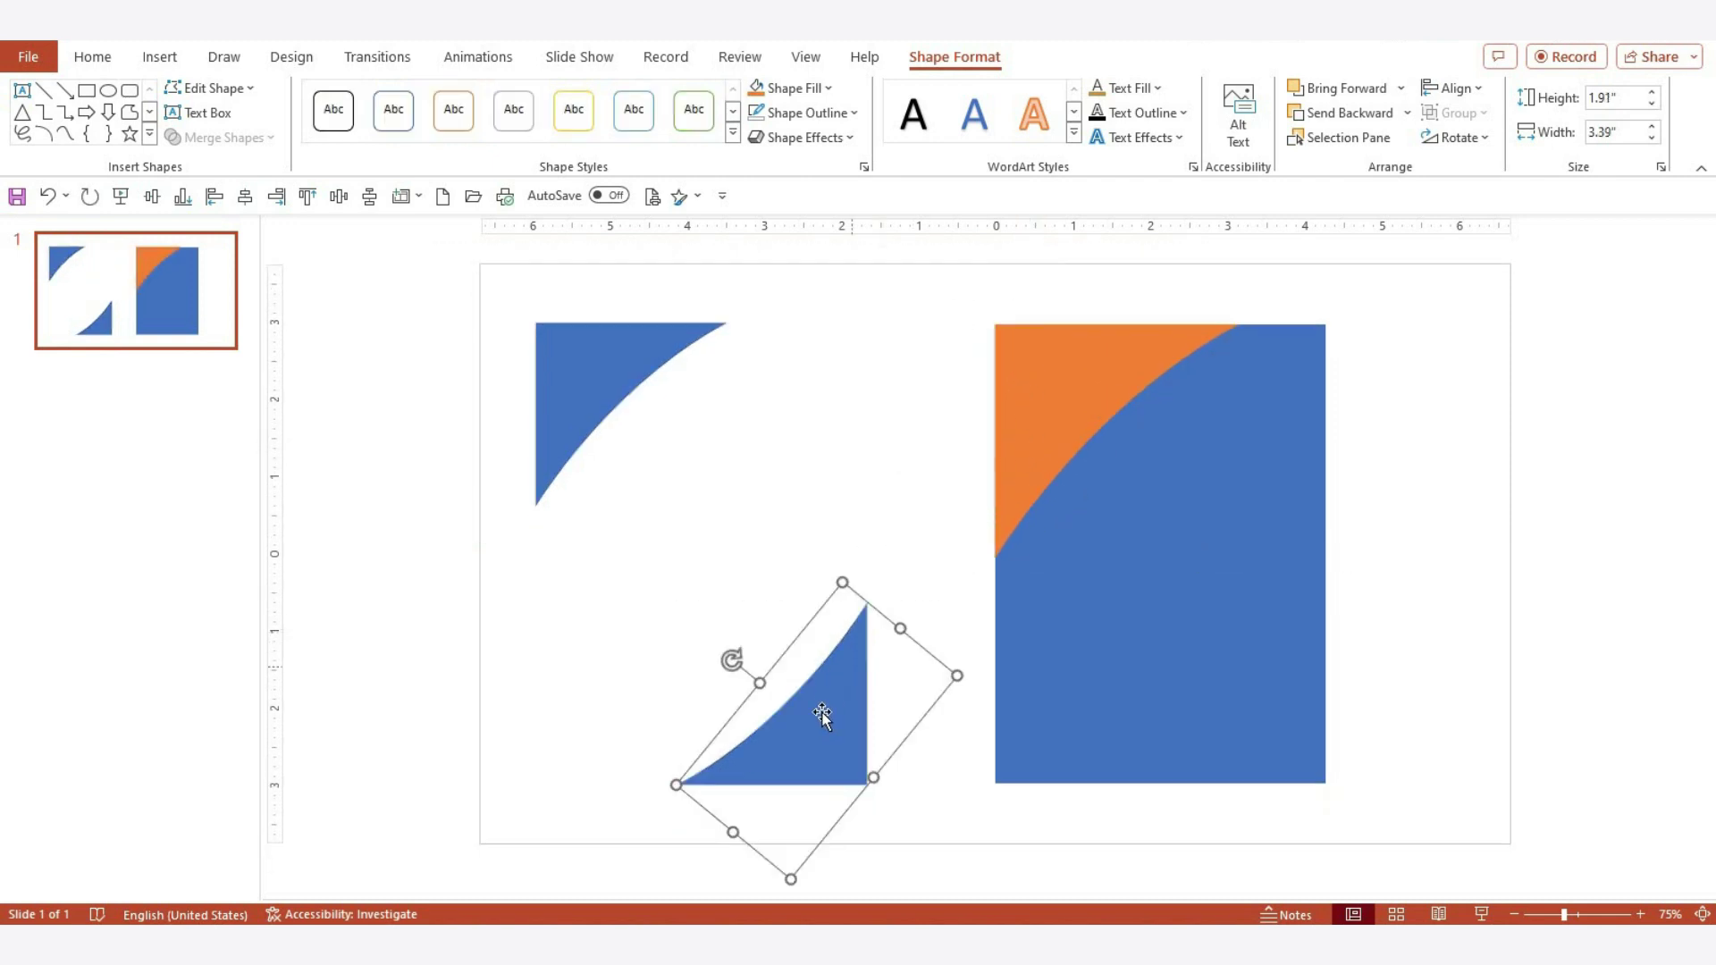
# Duplicate the lower corner piece in orange, resized to 2.35" by 4.19", into the rectangle's bottom-right corner
pyautogui.moveTo(816, 741)
pyautogui.mouseDown()
pyautogui.moveTo(623, 761)
pyautogui.moveTo(621, 740)
pyautogui.mouseUp()
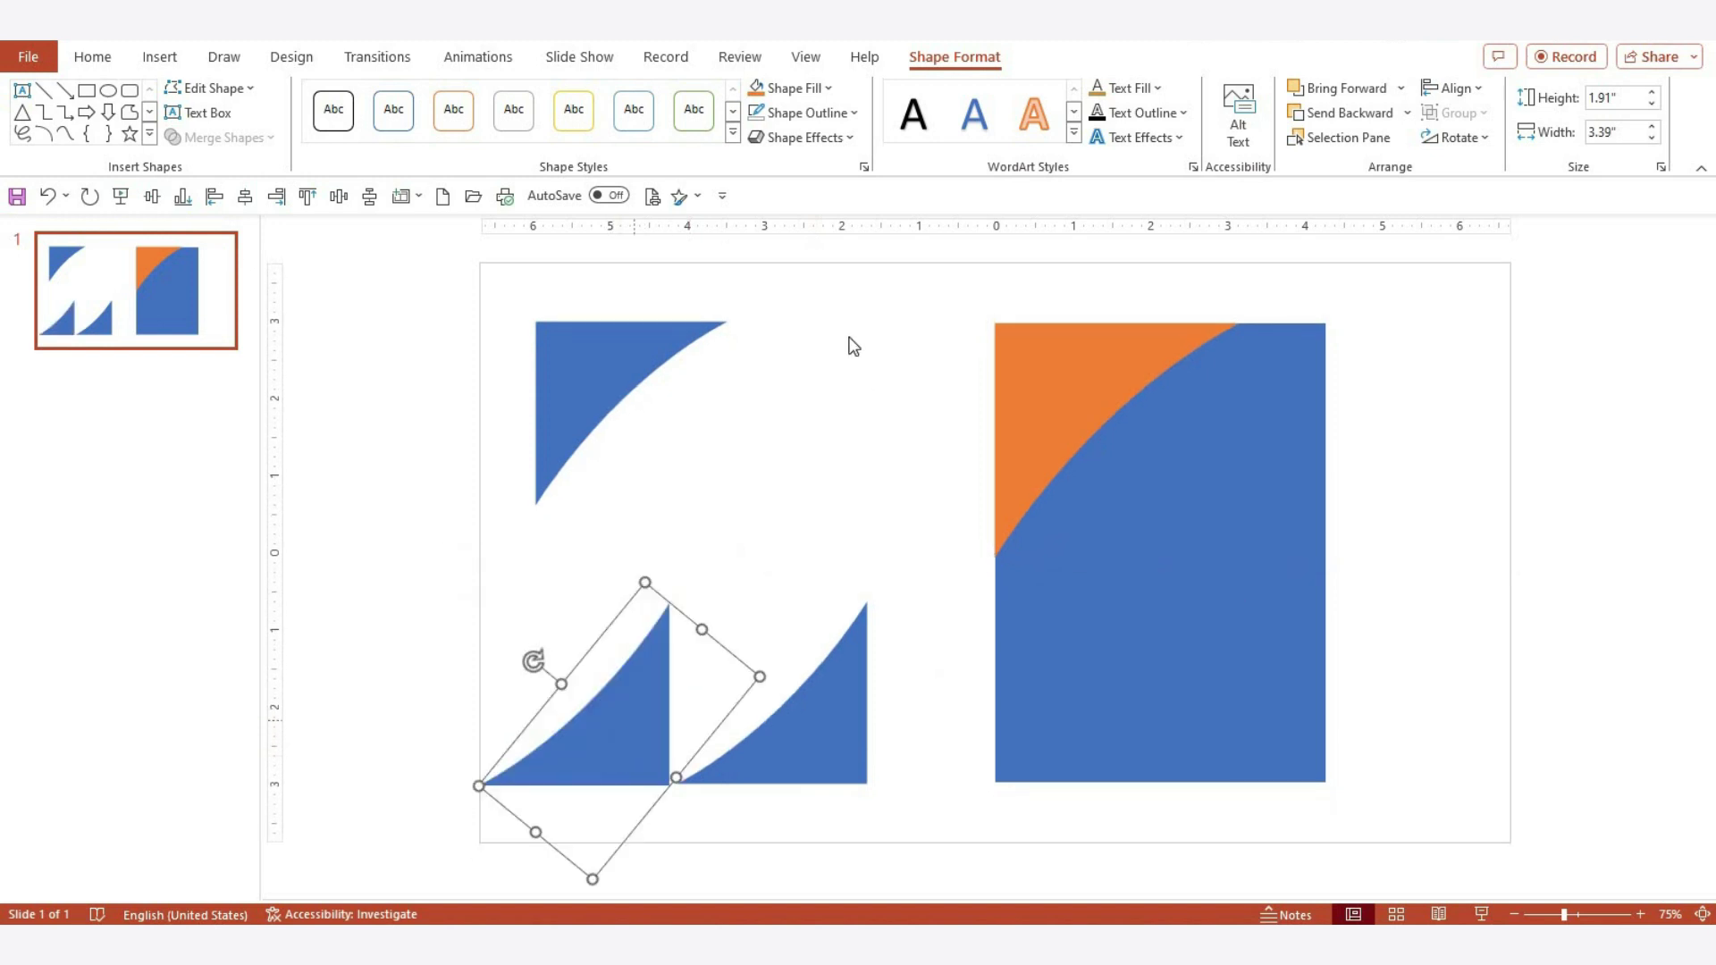
pyautogui.click(756, 93)
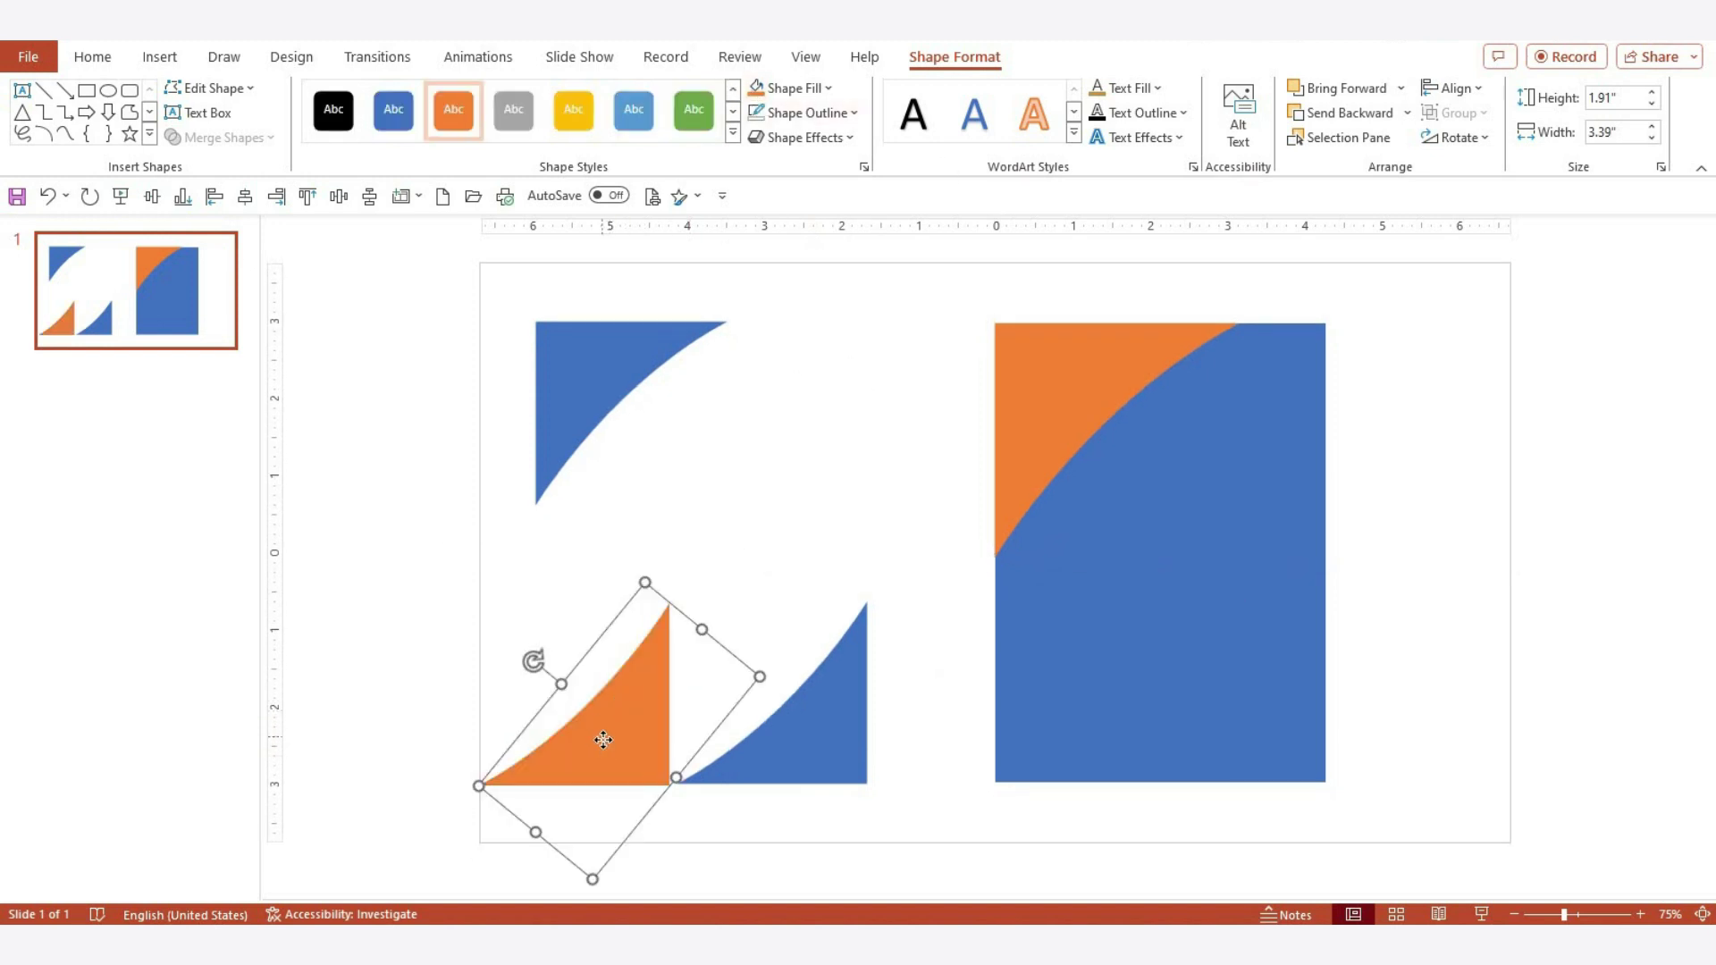
pyautogui.moveTo(603, 740); pyautogui.dragTo(1260, 754)
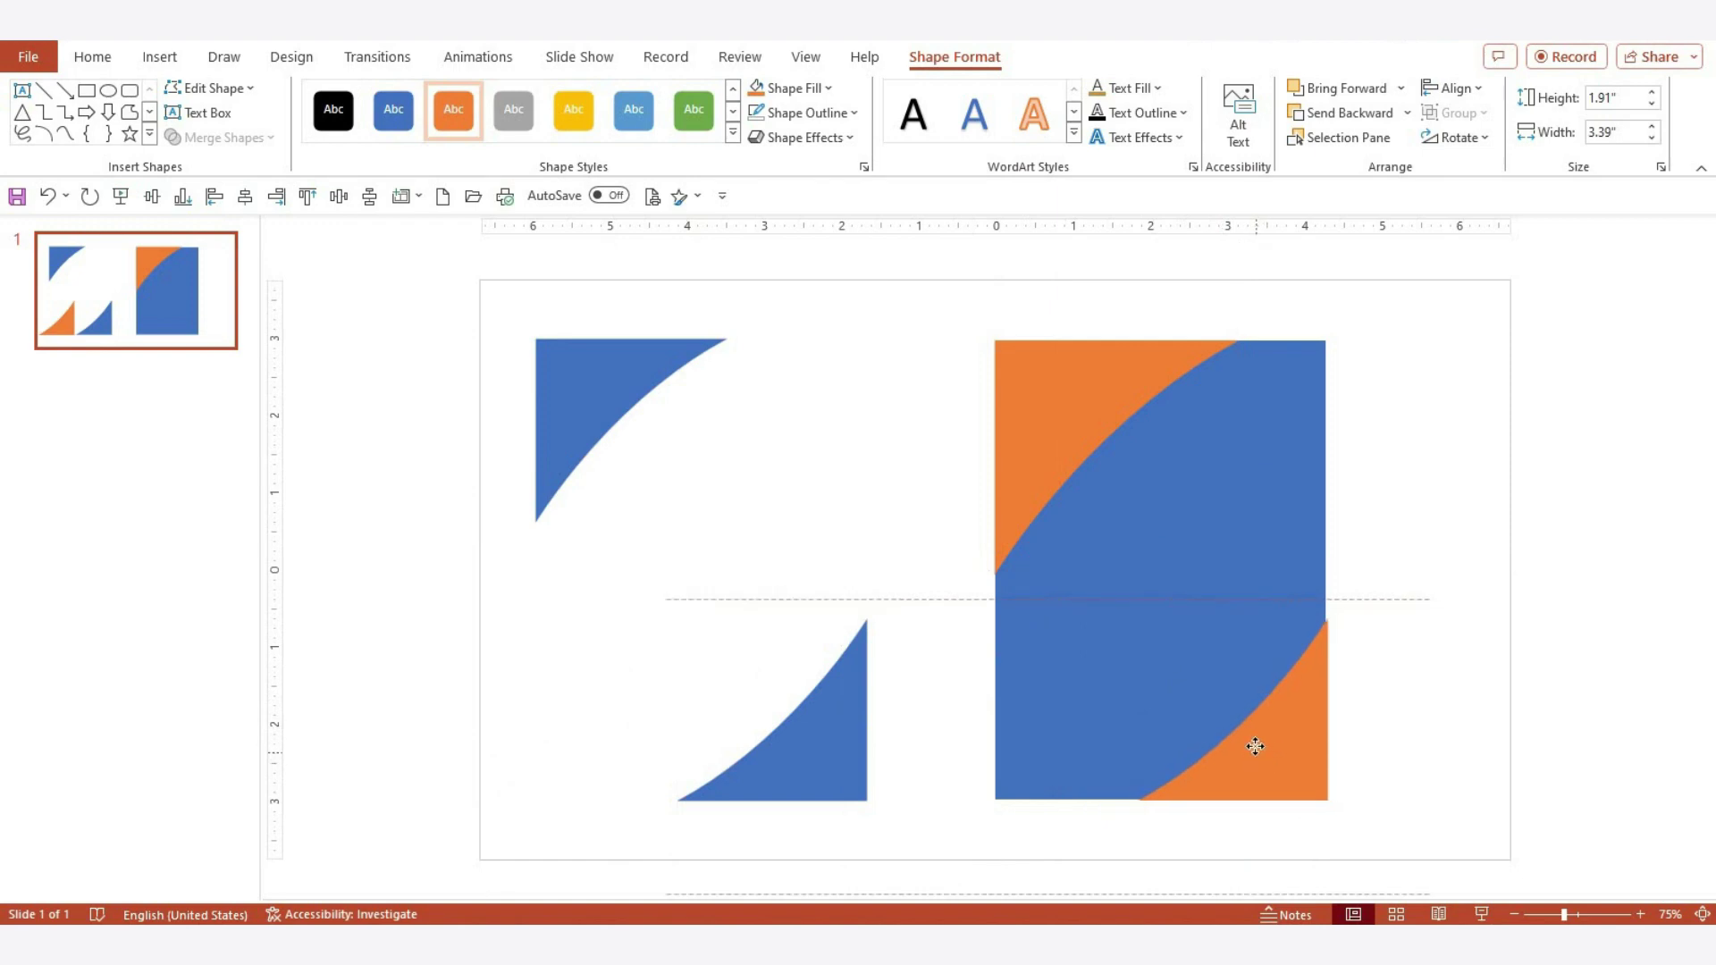
pyautogui.moveTo(1256, 746); pyautogui.dragTo(1295, 738)
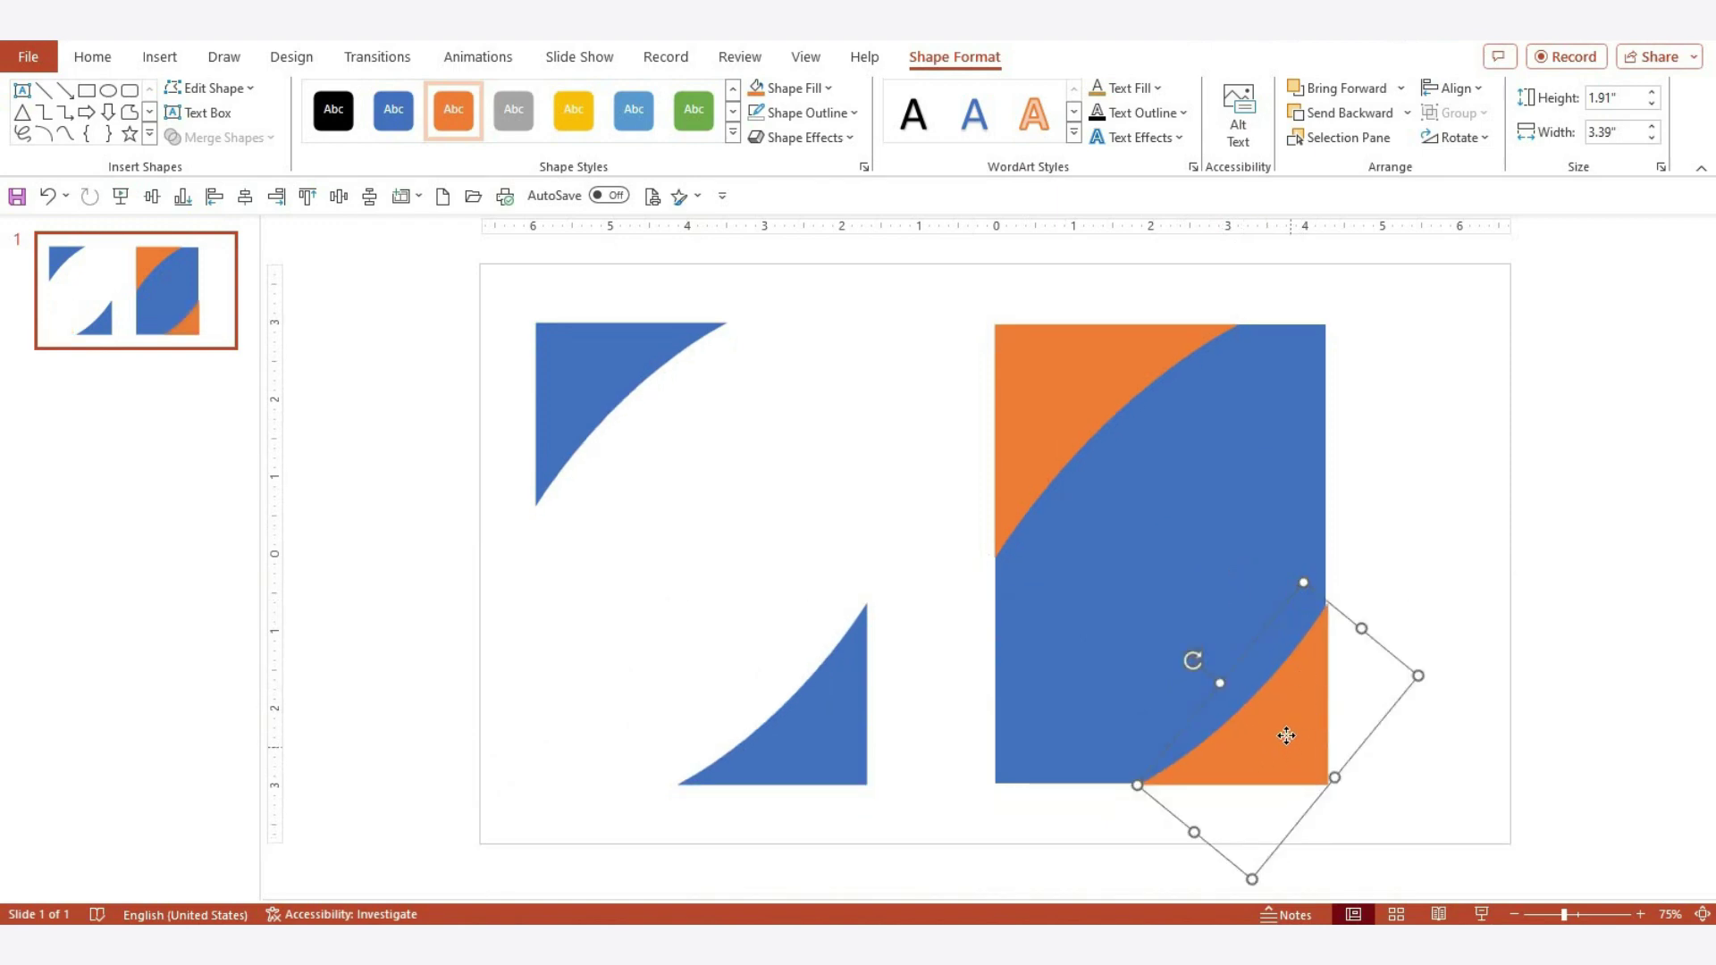
pyautogui.moveTo(1286, 735); pyautogui.dragTo(1270, 725)
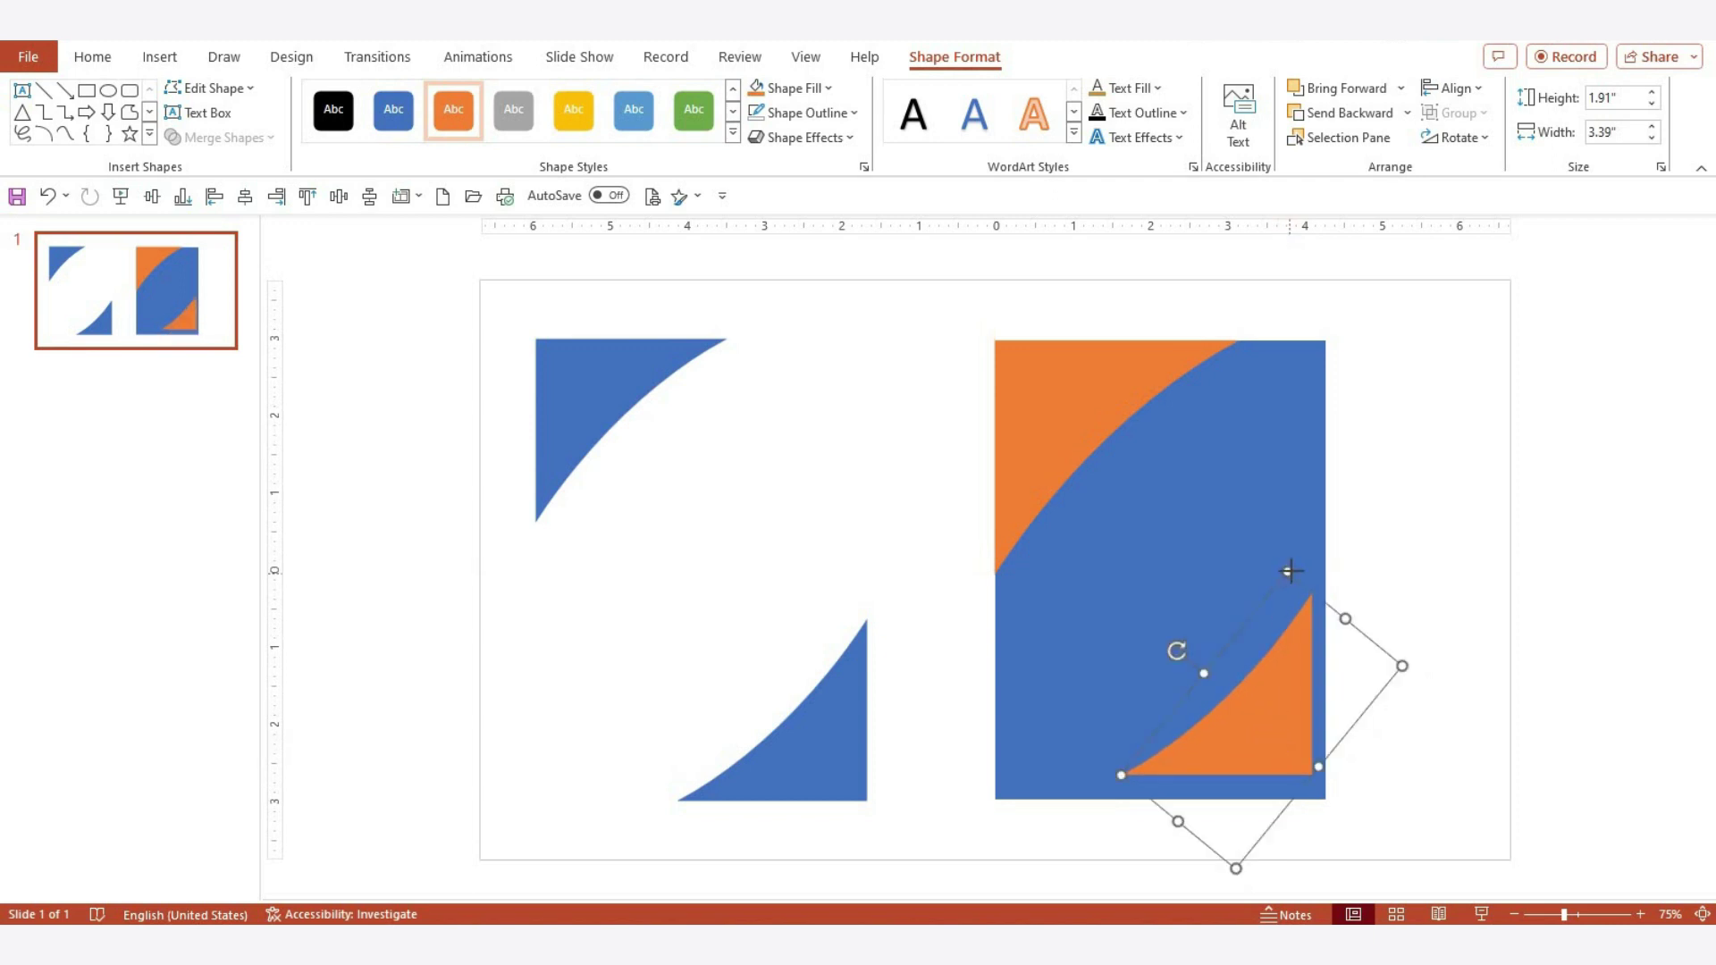
pyautogui.moveTo(1290, 570); pyautogui.dragTo(1322, 549)
pyautogui.moveTo(1300, 714); pyautogui.dragTo(1303, 741)
pyautogui.press('Escape')
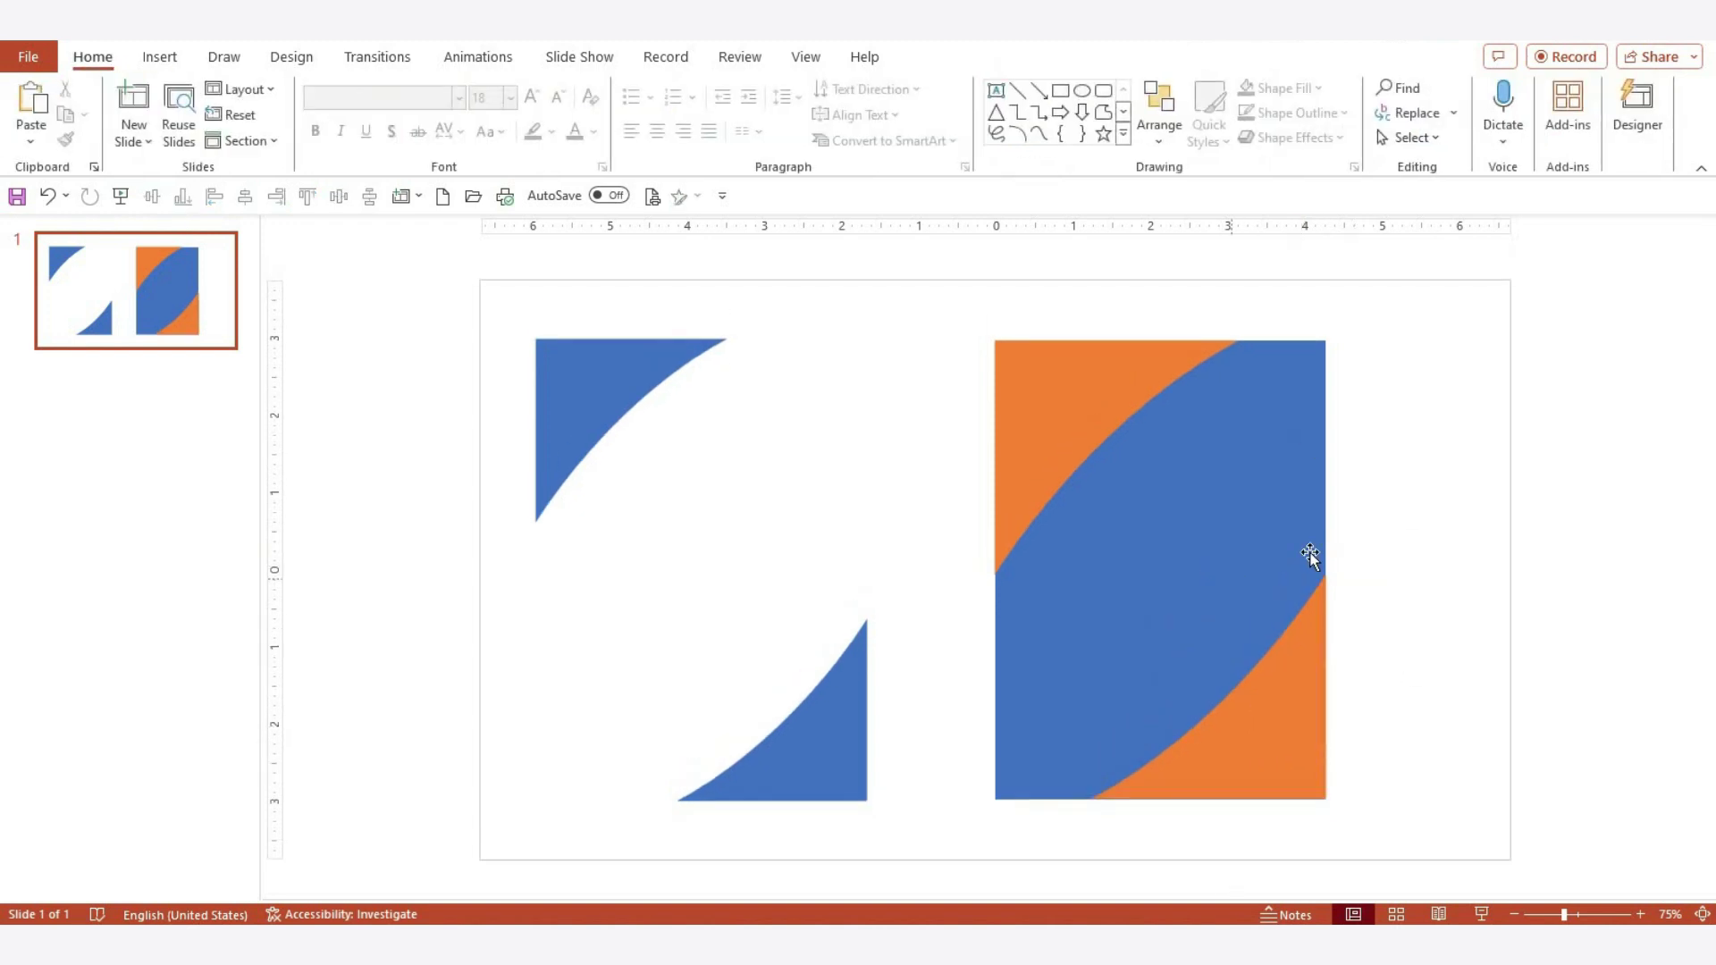
# Group the two blue corner pieces and lay them over the orange corners, leaving thin orange stripes
pyautogui.click(652, 371)
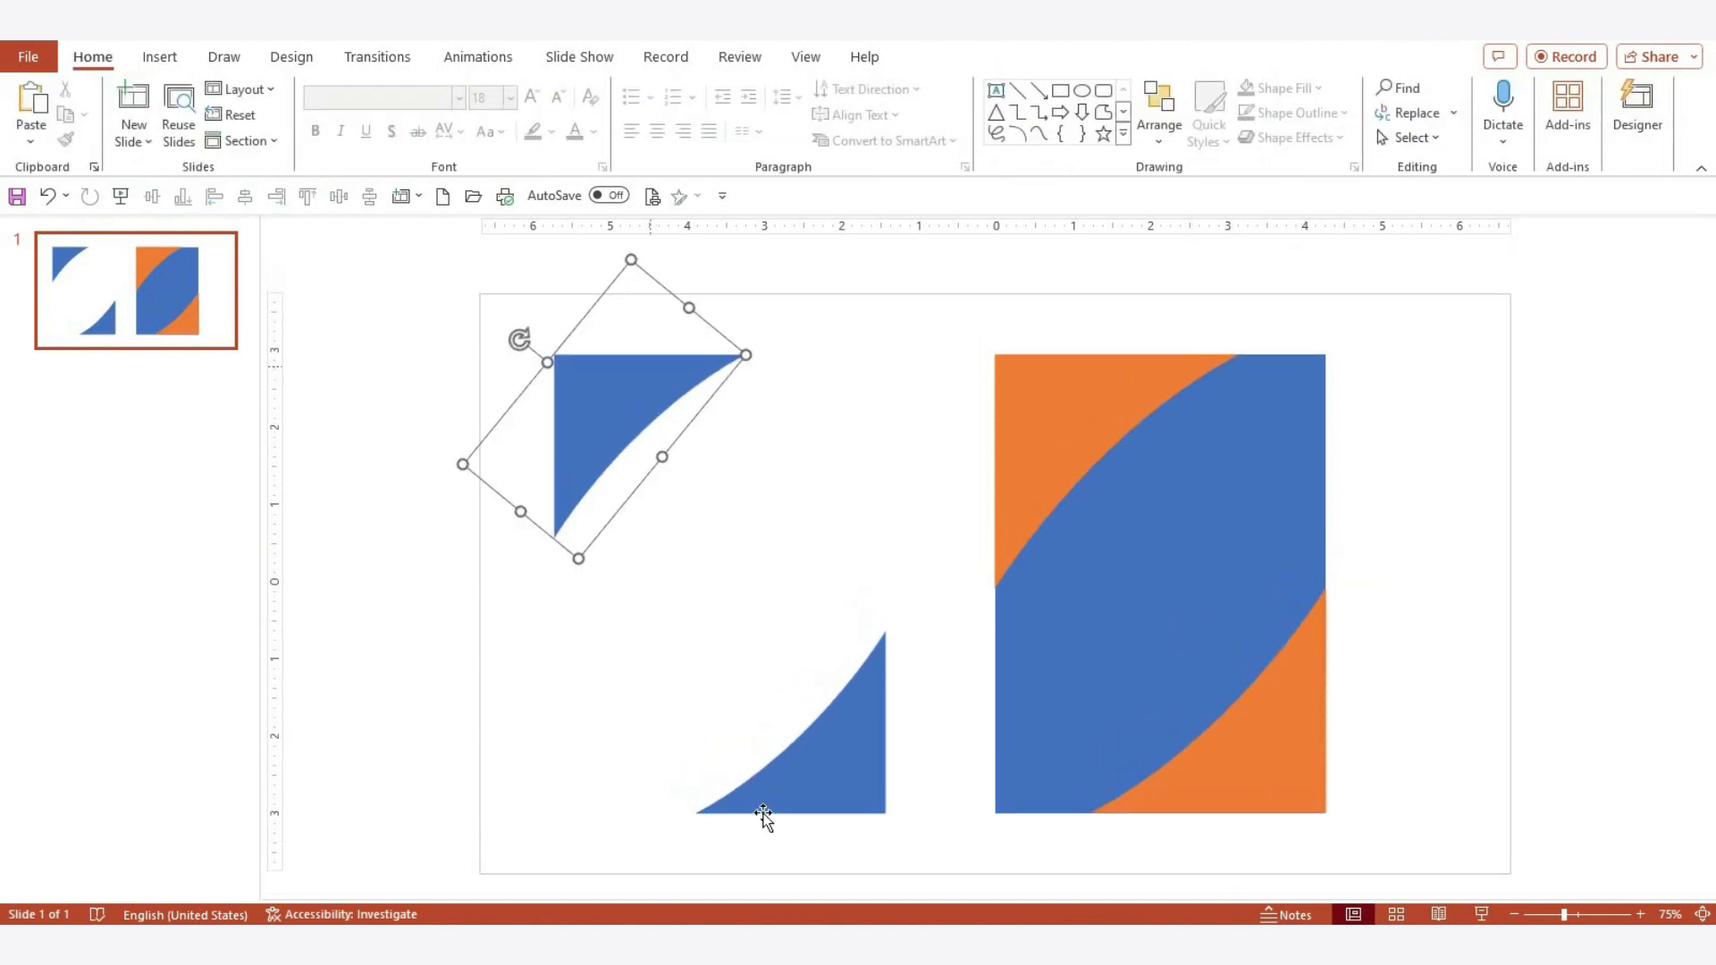
pyautogui.keyDown('shift'); pyautogui.click(806, 801); pyautogui.keyUp('shift')
pyautogui.hotkey('ctrl', 'g')
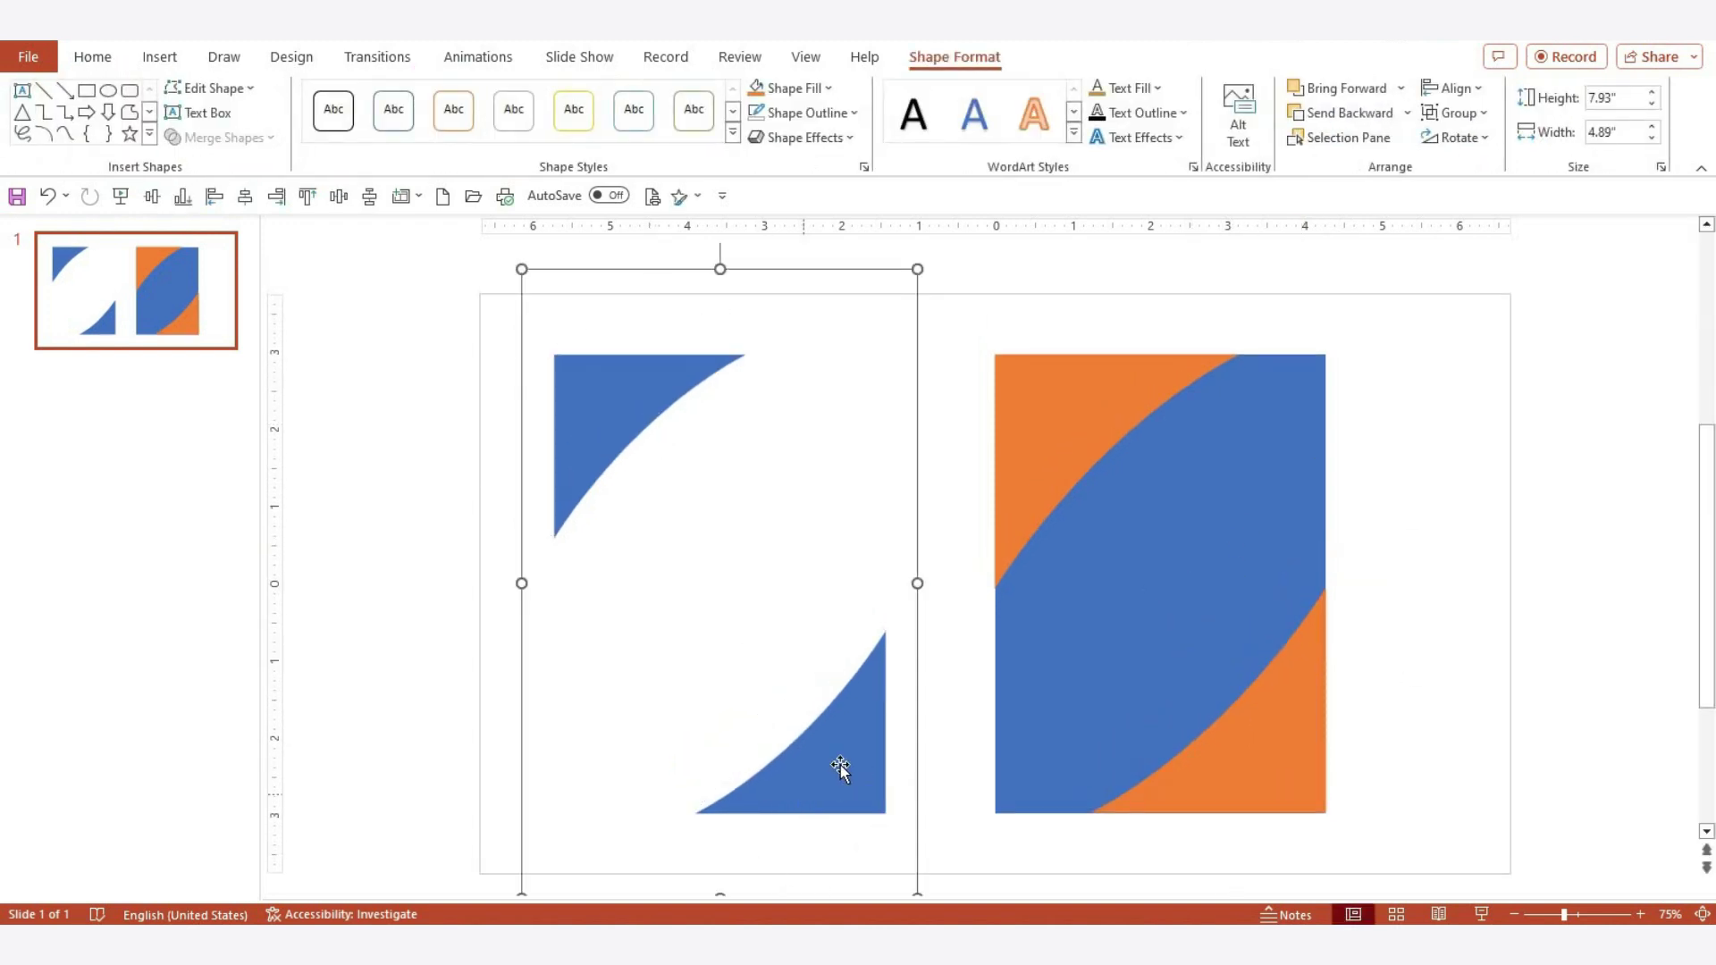
pyautogui.moveTo(965, 768); pyautogui.dragTo(1262, 764)
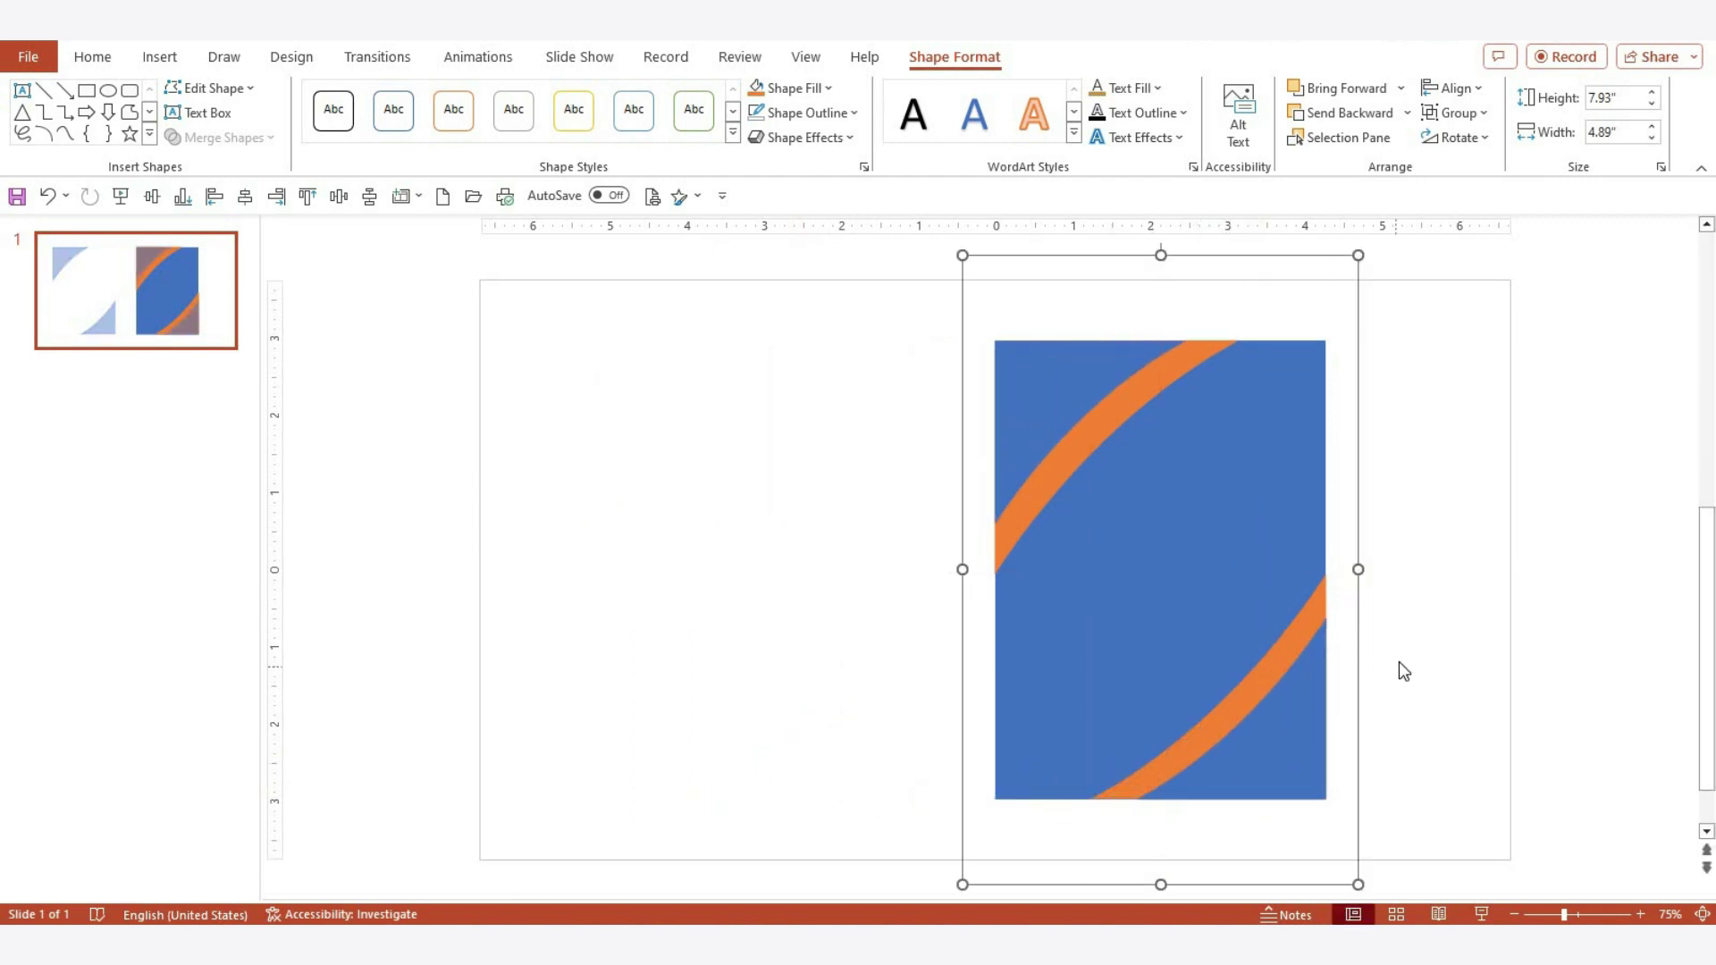
pyautogui.click(1334, 573)
pyautogui.hotkey('ctrl', 'z')
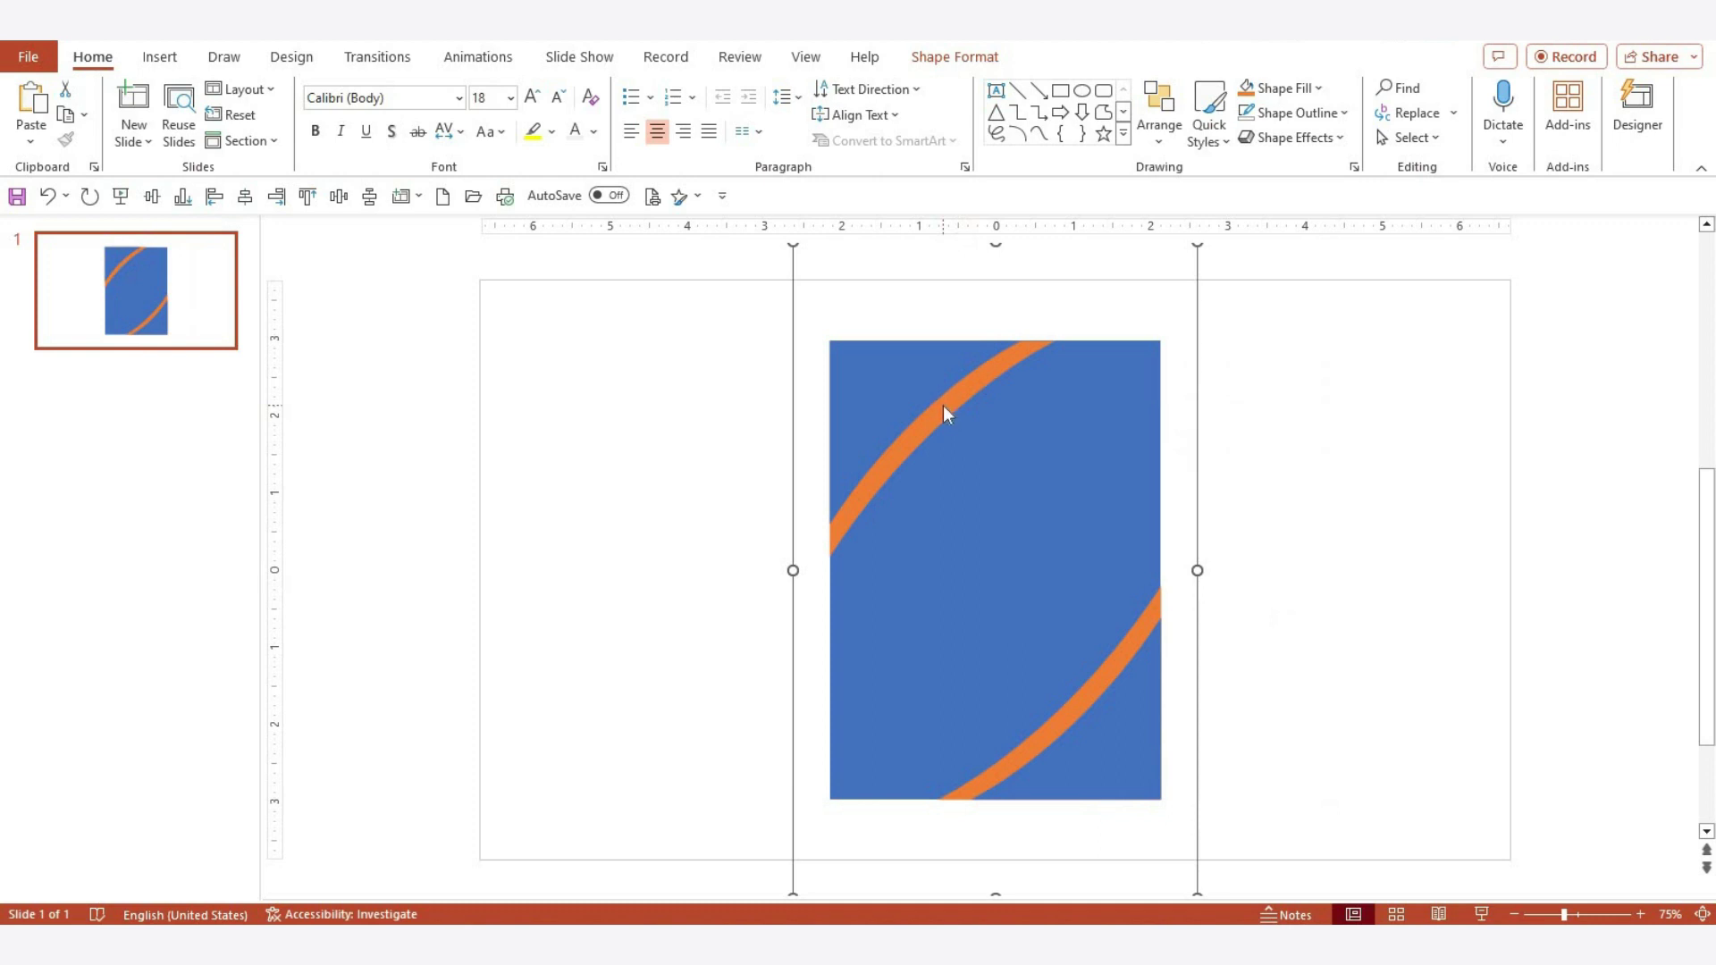
pyautogui.rightClick(942, 406)
# Give the stripes a picture fill using the first 'Holographic' stock image
pyautogui.click(1028, 837)
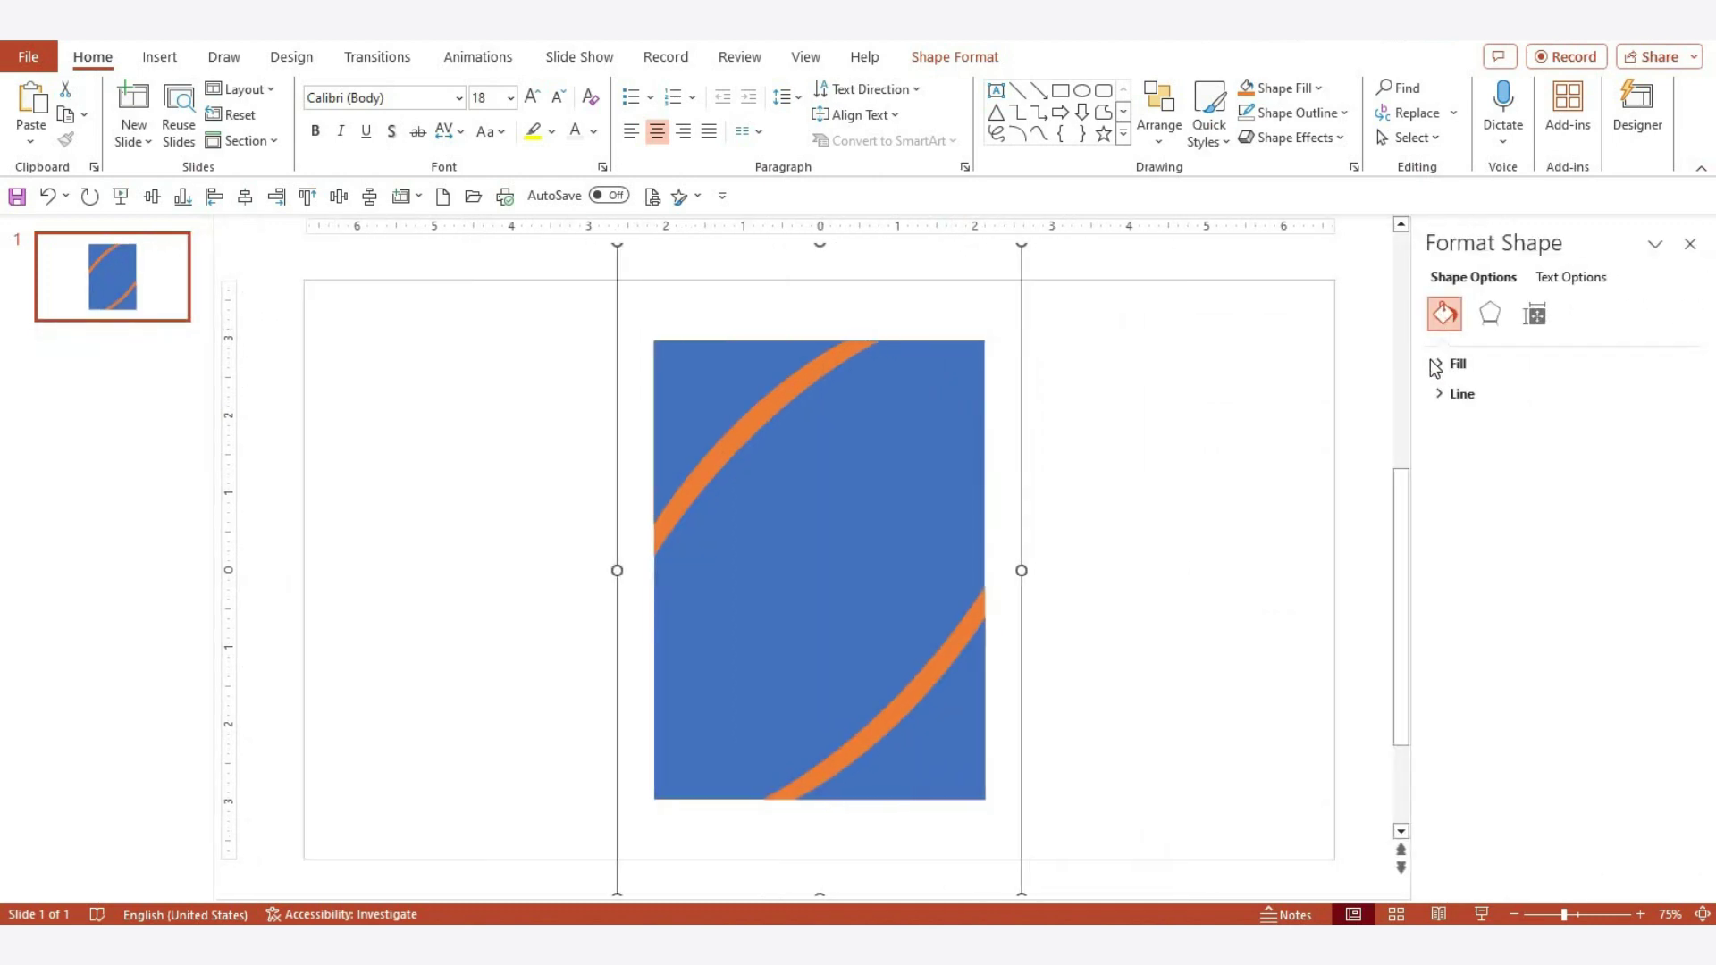
pyautogui.click(1437, 365)
pyautogui.click(1500, 471)
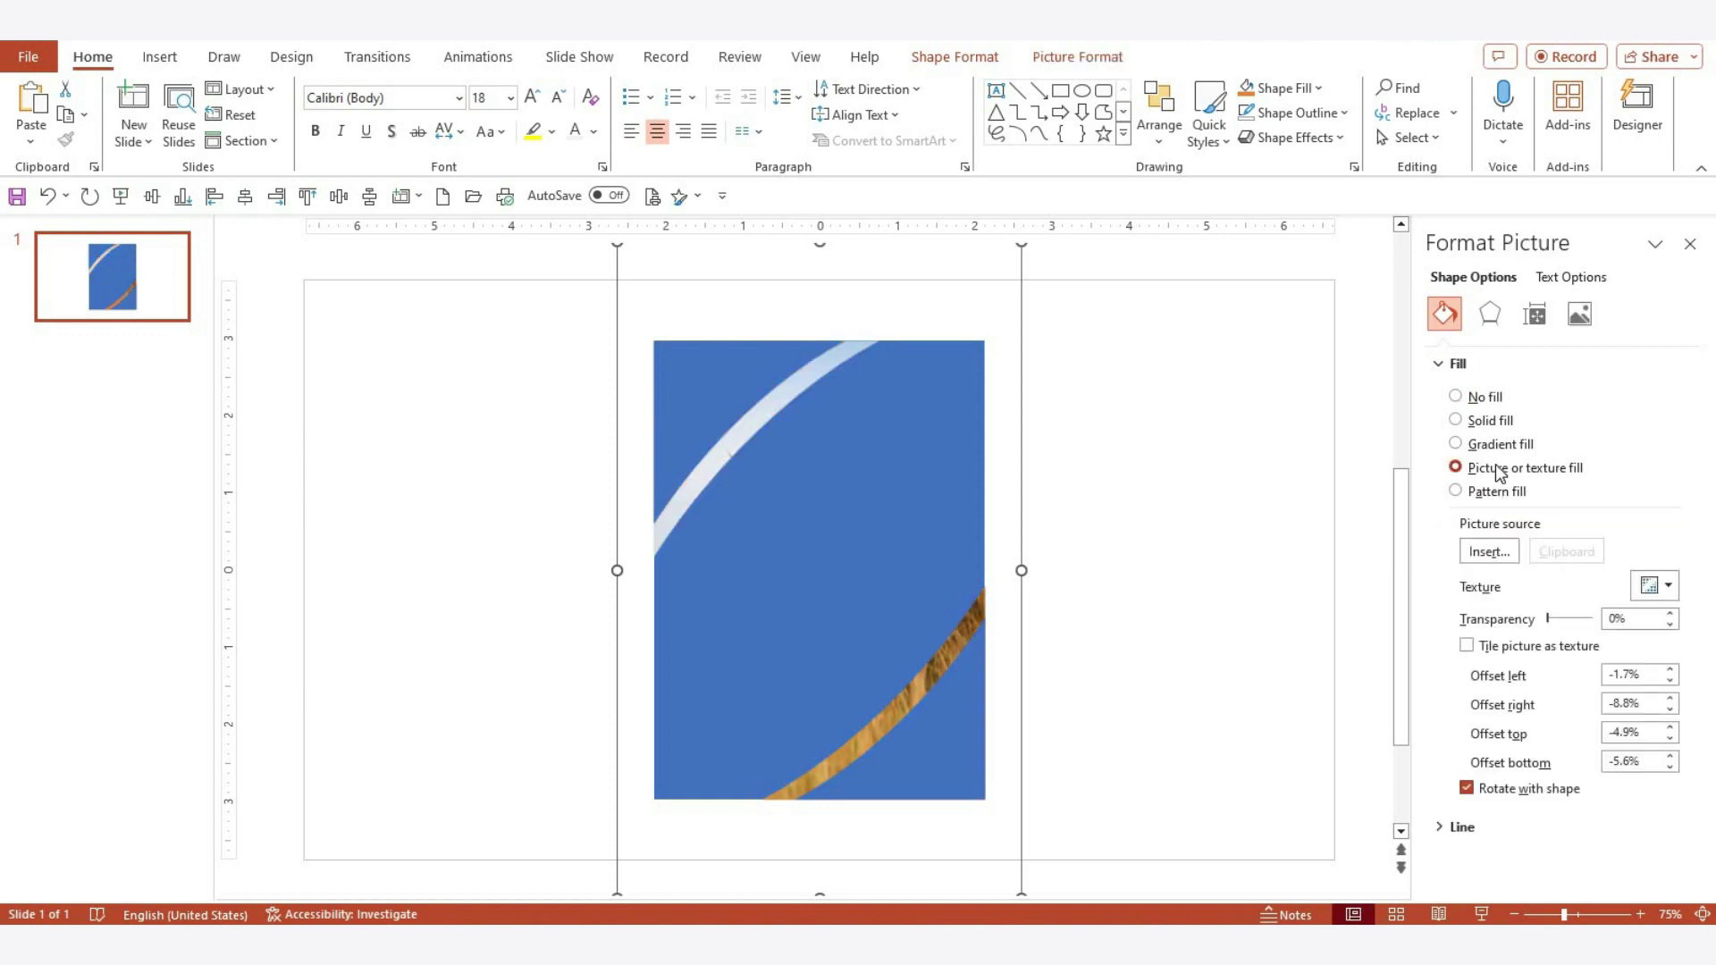
pyautogui.click(1489, 552)
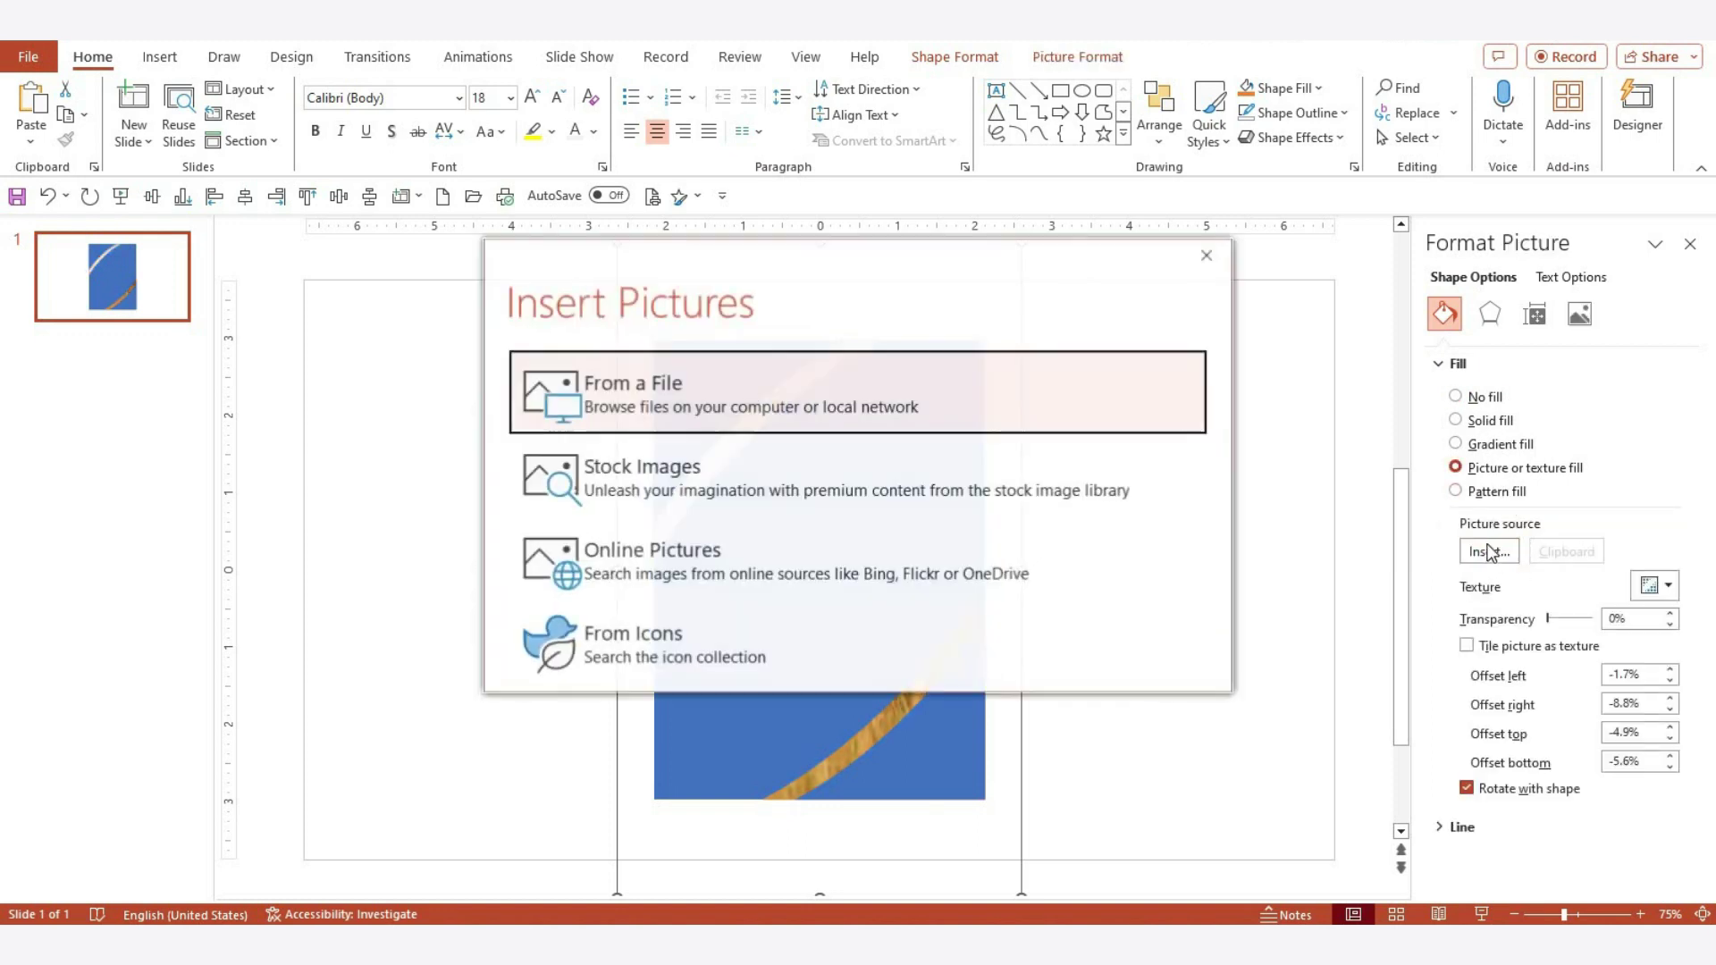
pyautogui.click(678, 479)
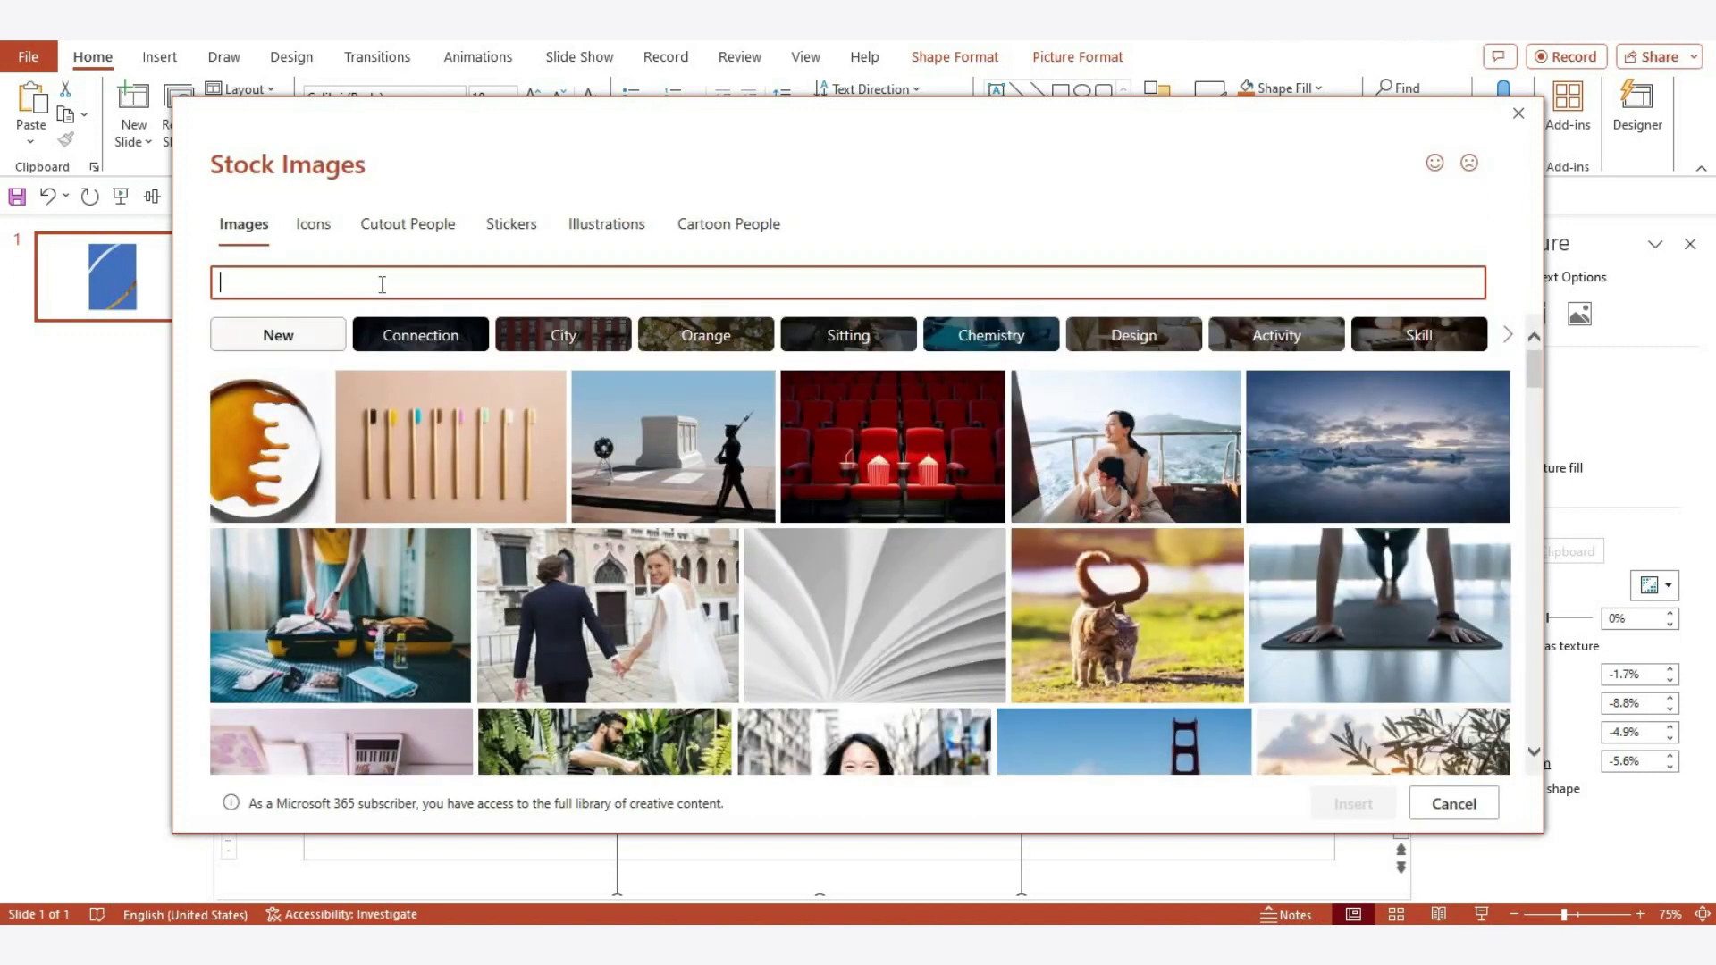
pyautogui.write('Ho')
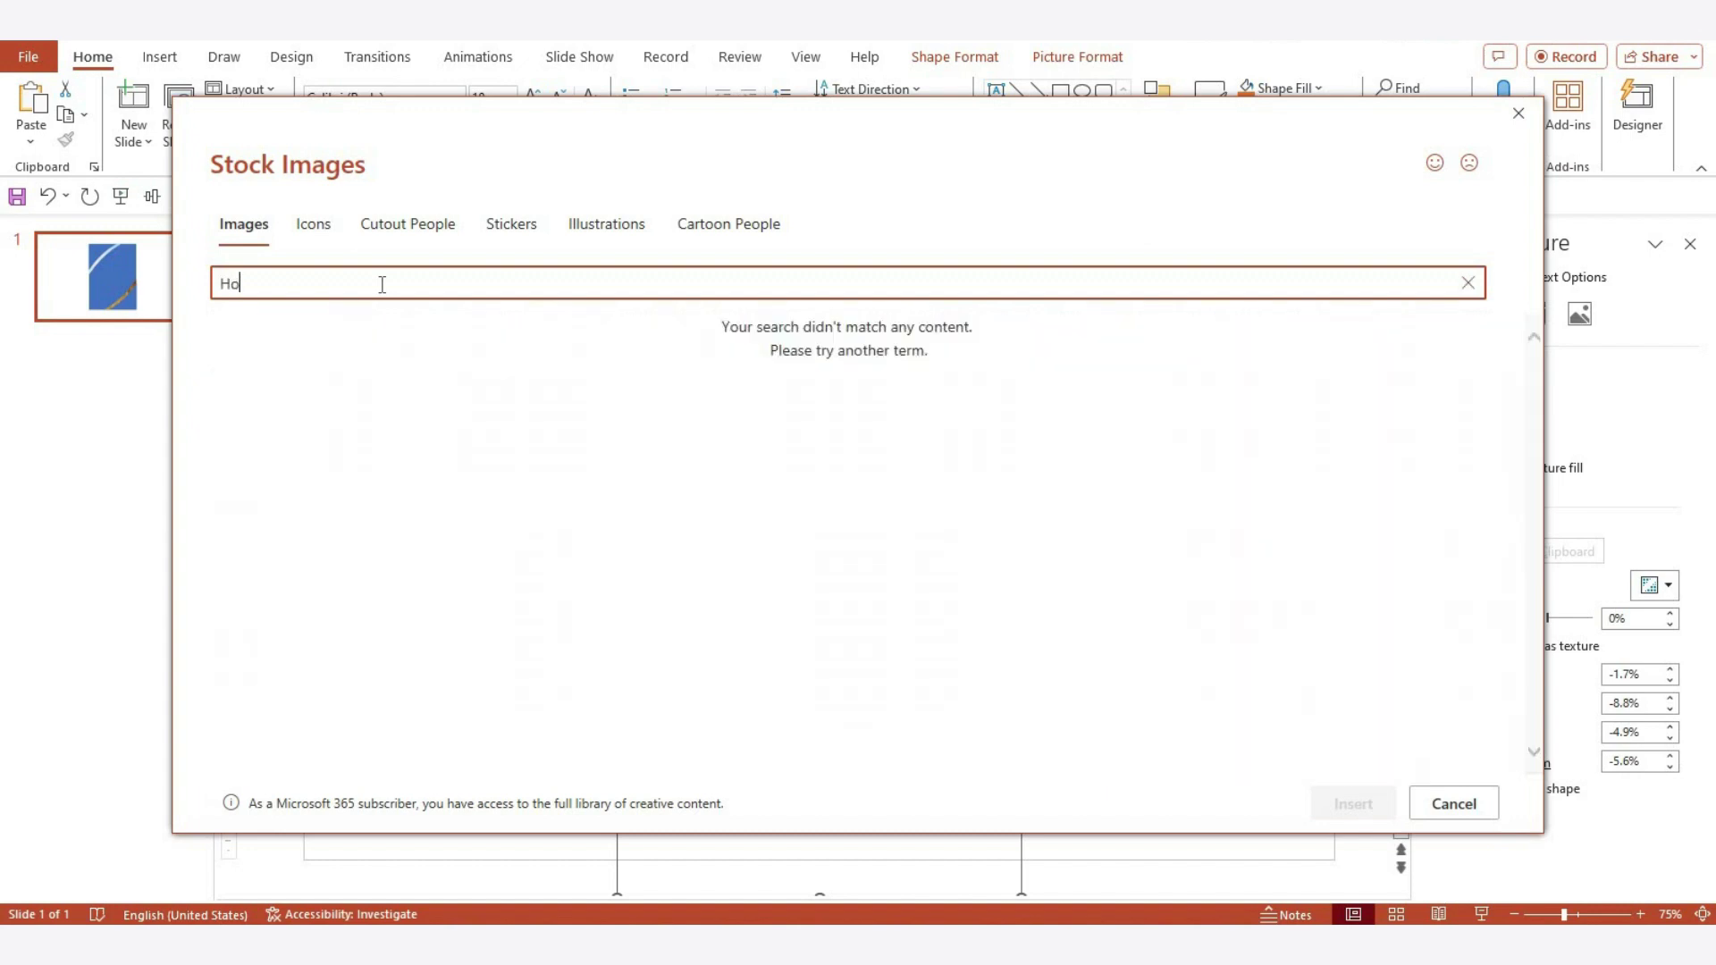
pyautogui.write('lograp')
pyautogui.write('hic')
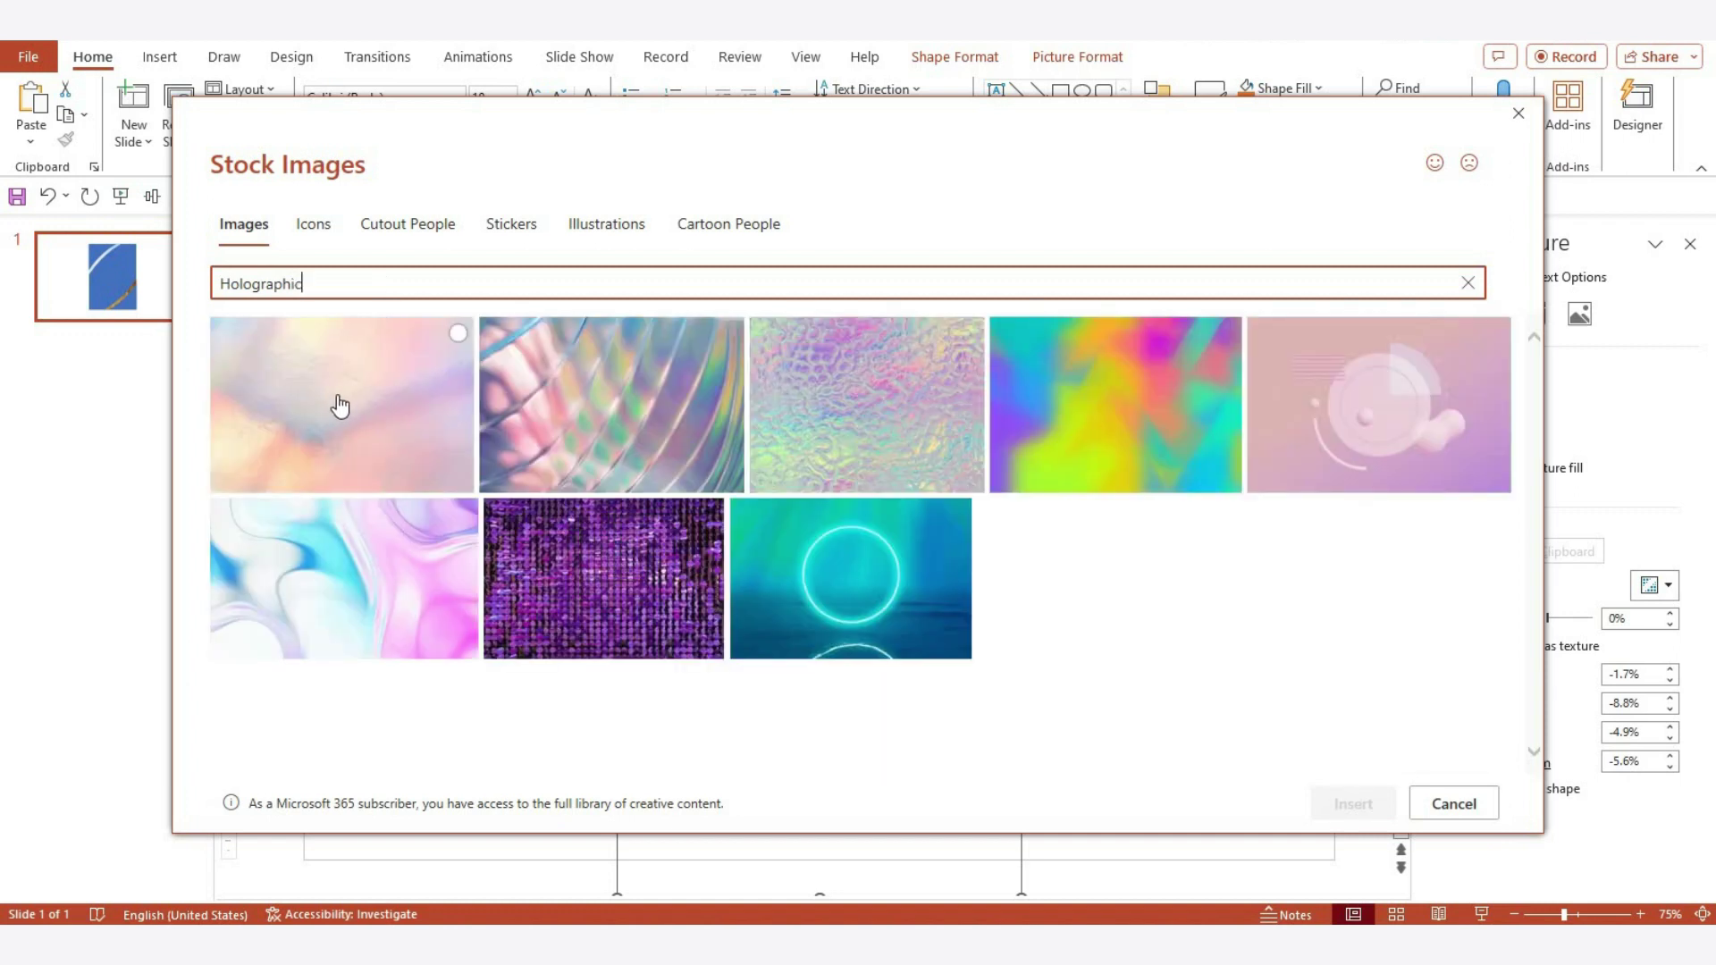
pyautogui.click(340, 405)
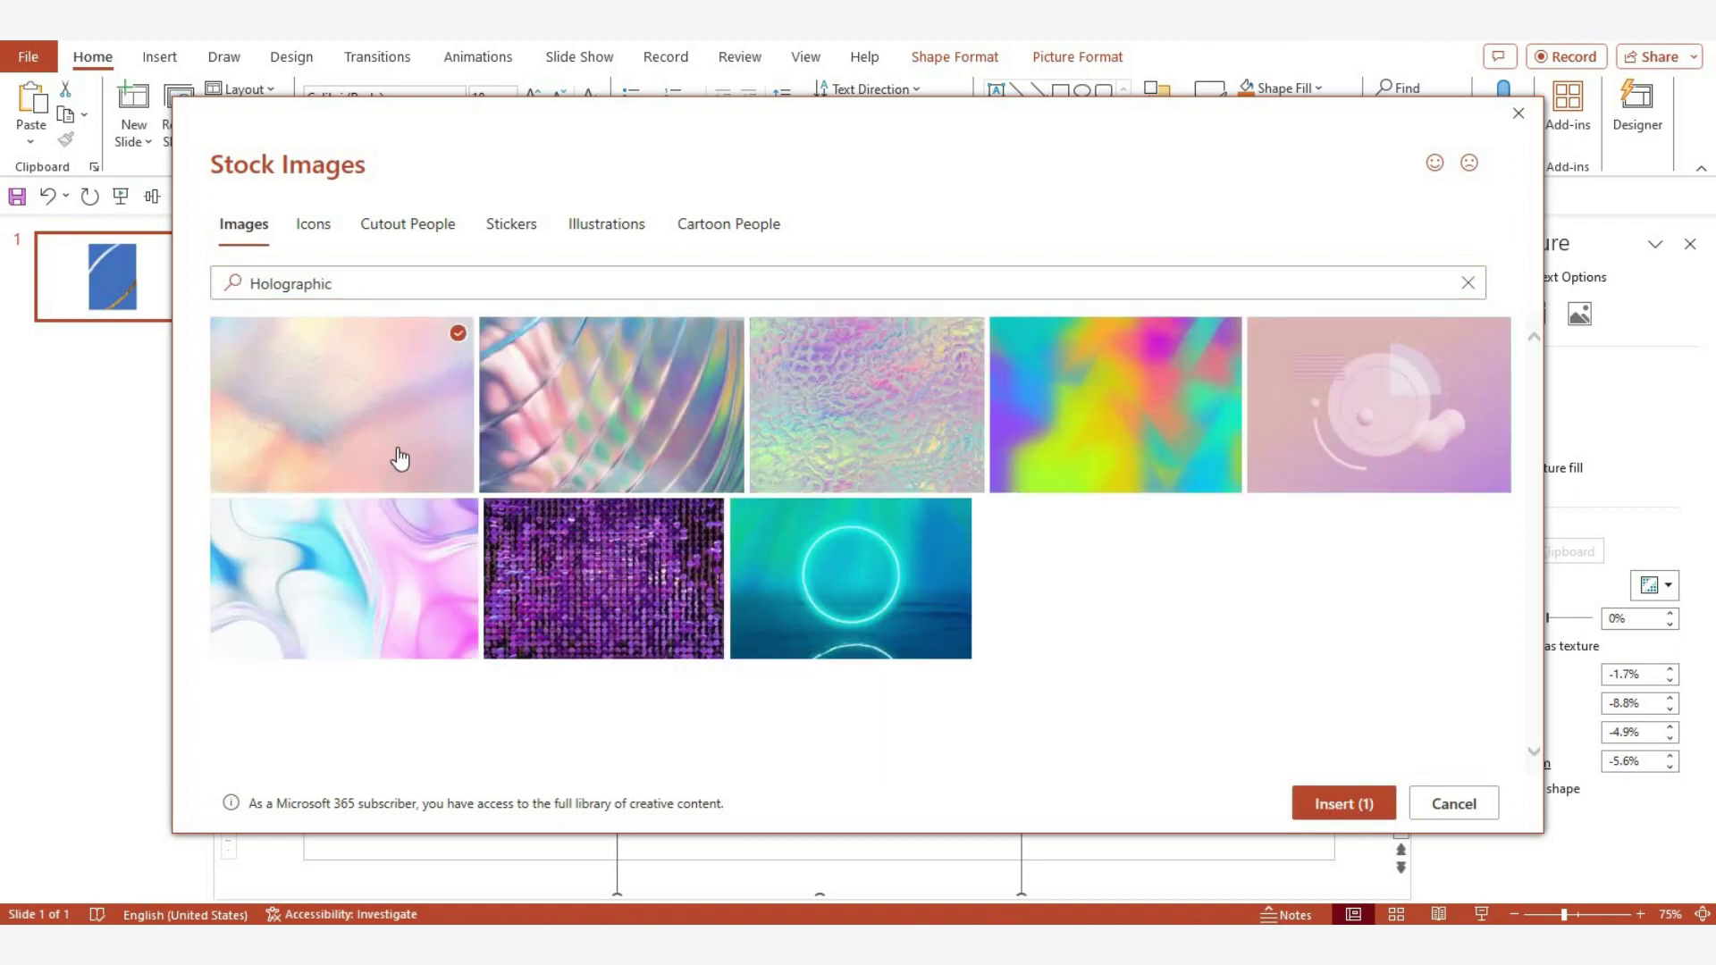
pyautogui.click(1298, 802)
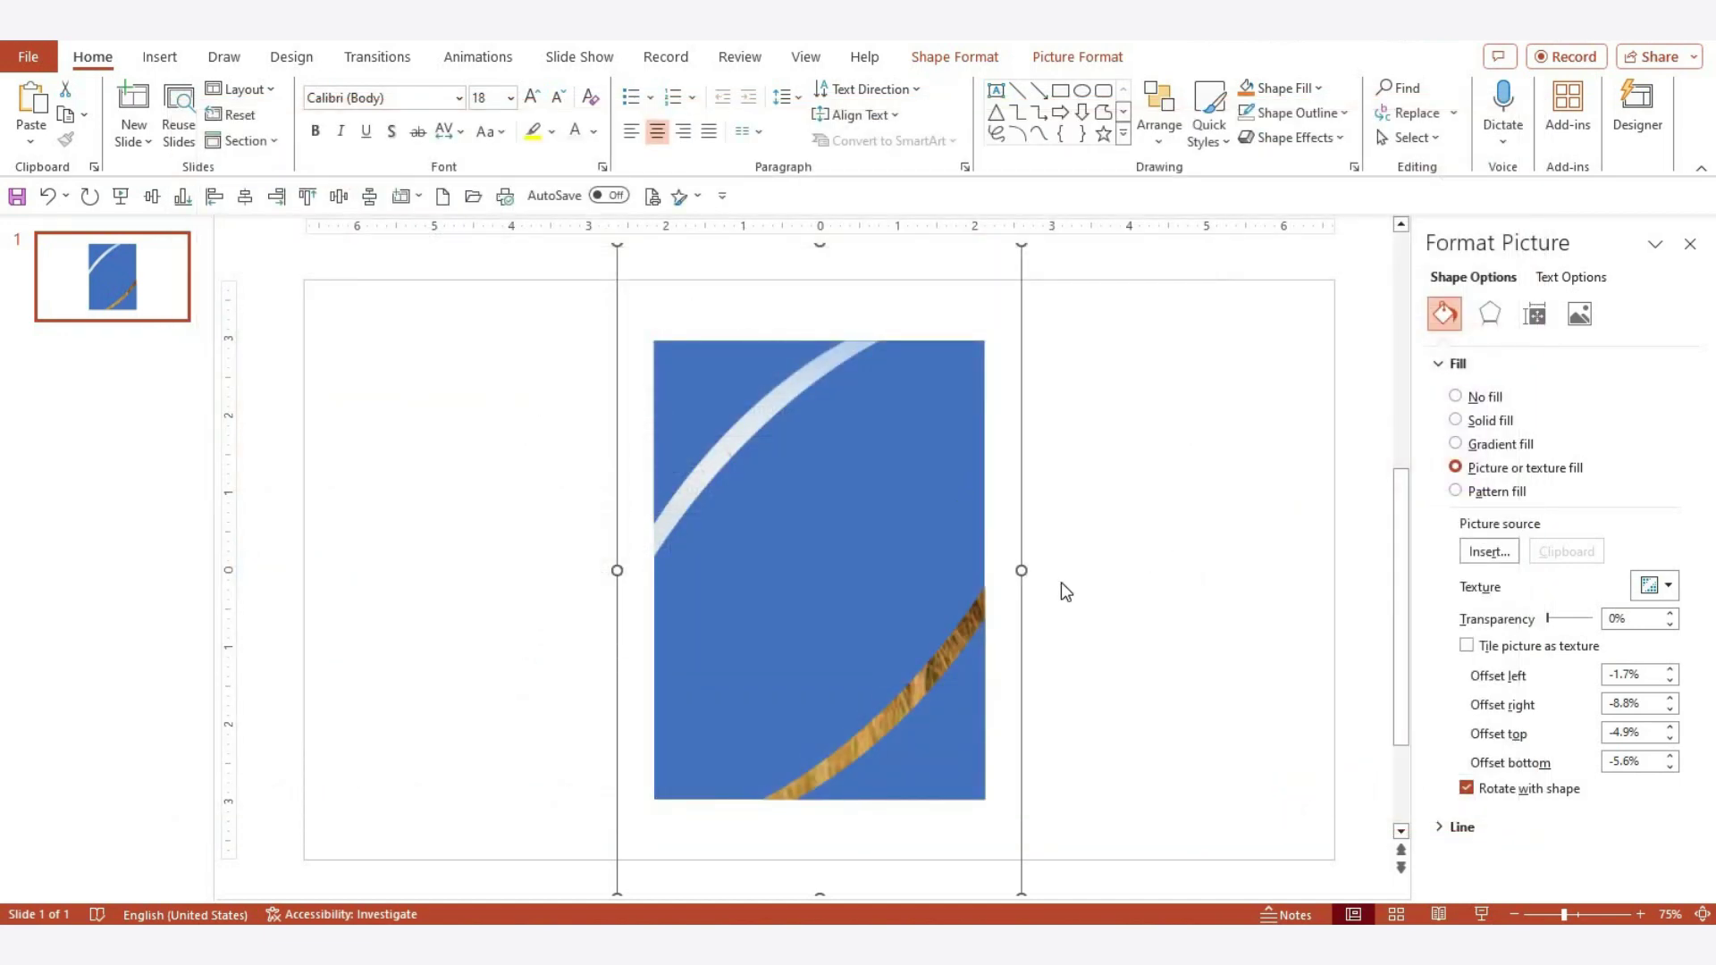
pyautogui.click(1038, 586)
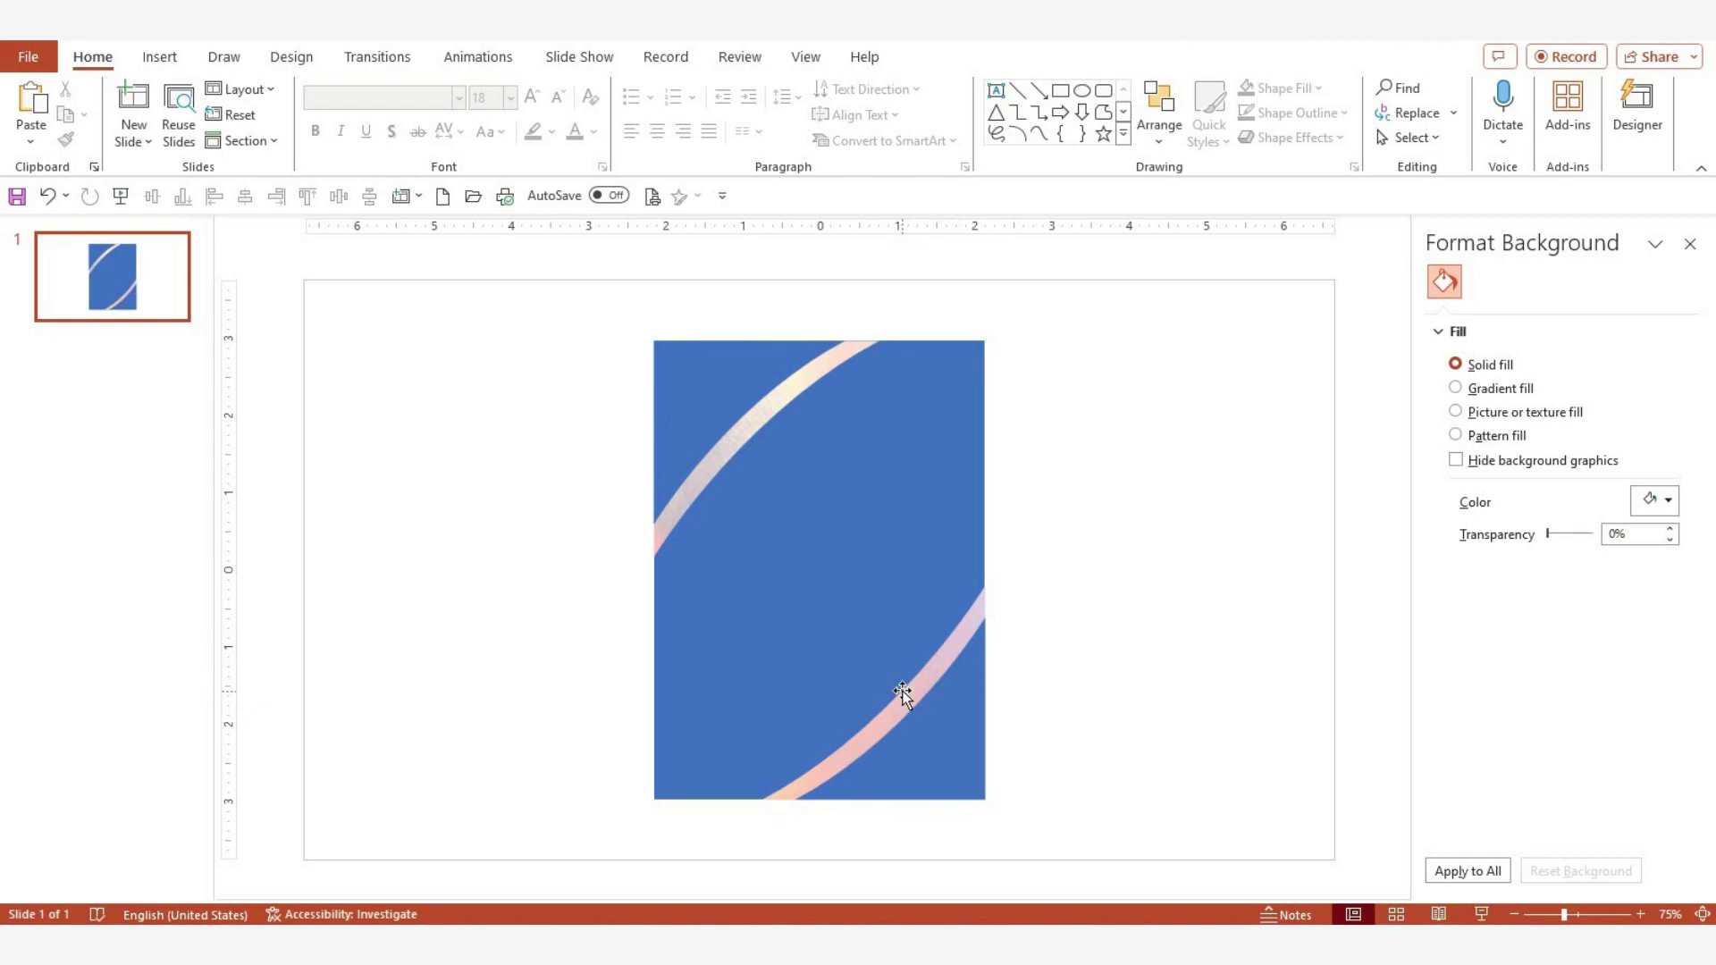
# Give the big rectangle a picture fill using the dark red ribbed abstract stock image
pyautogui.click(859, 531)
pyautogui.click(1456, 320)
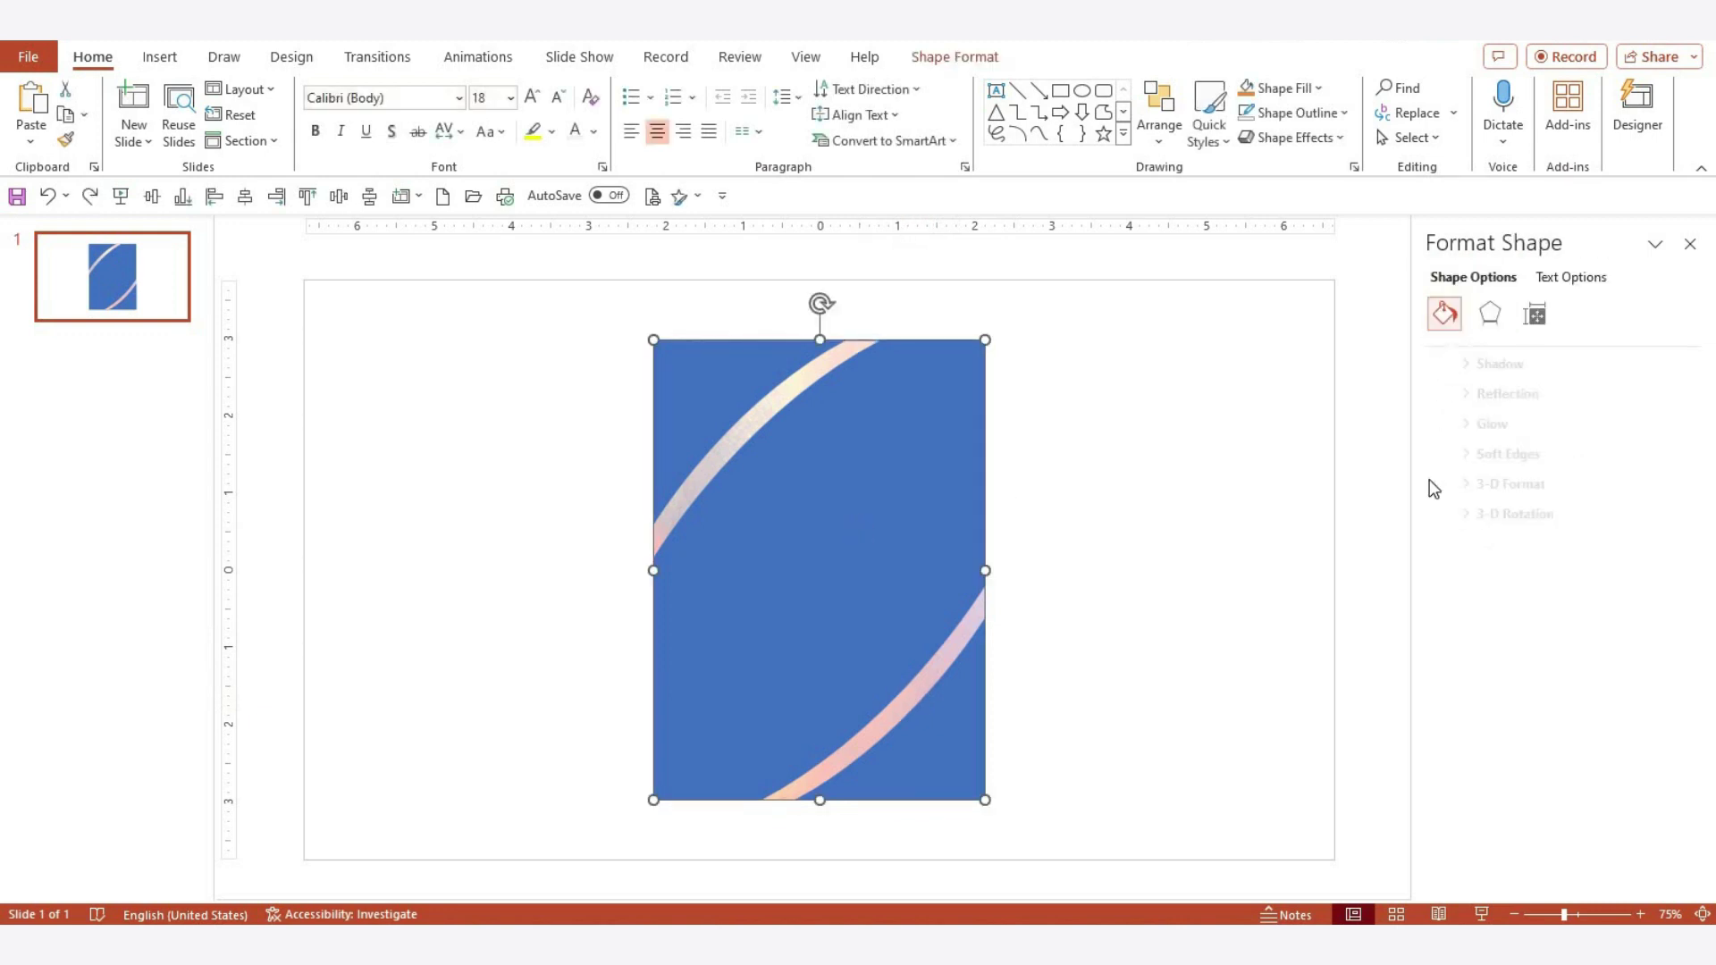
pyautogui.click(1455, 467)
pyautogui.click(1490, 577)
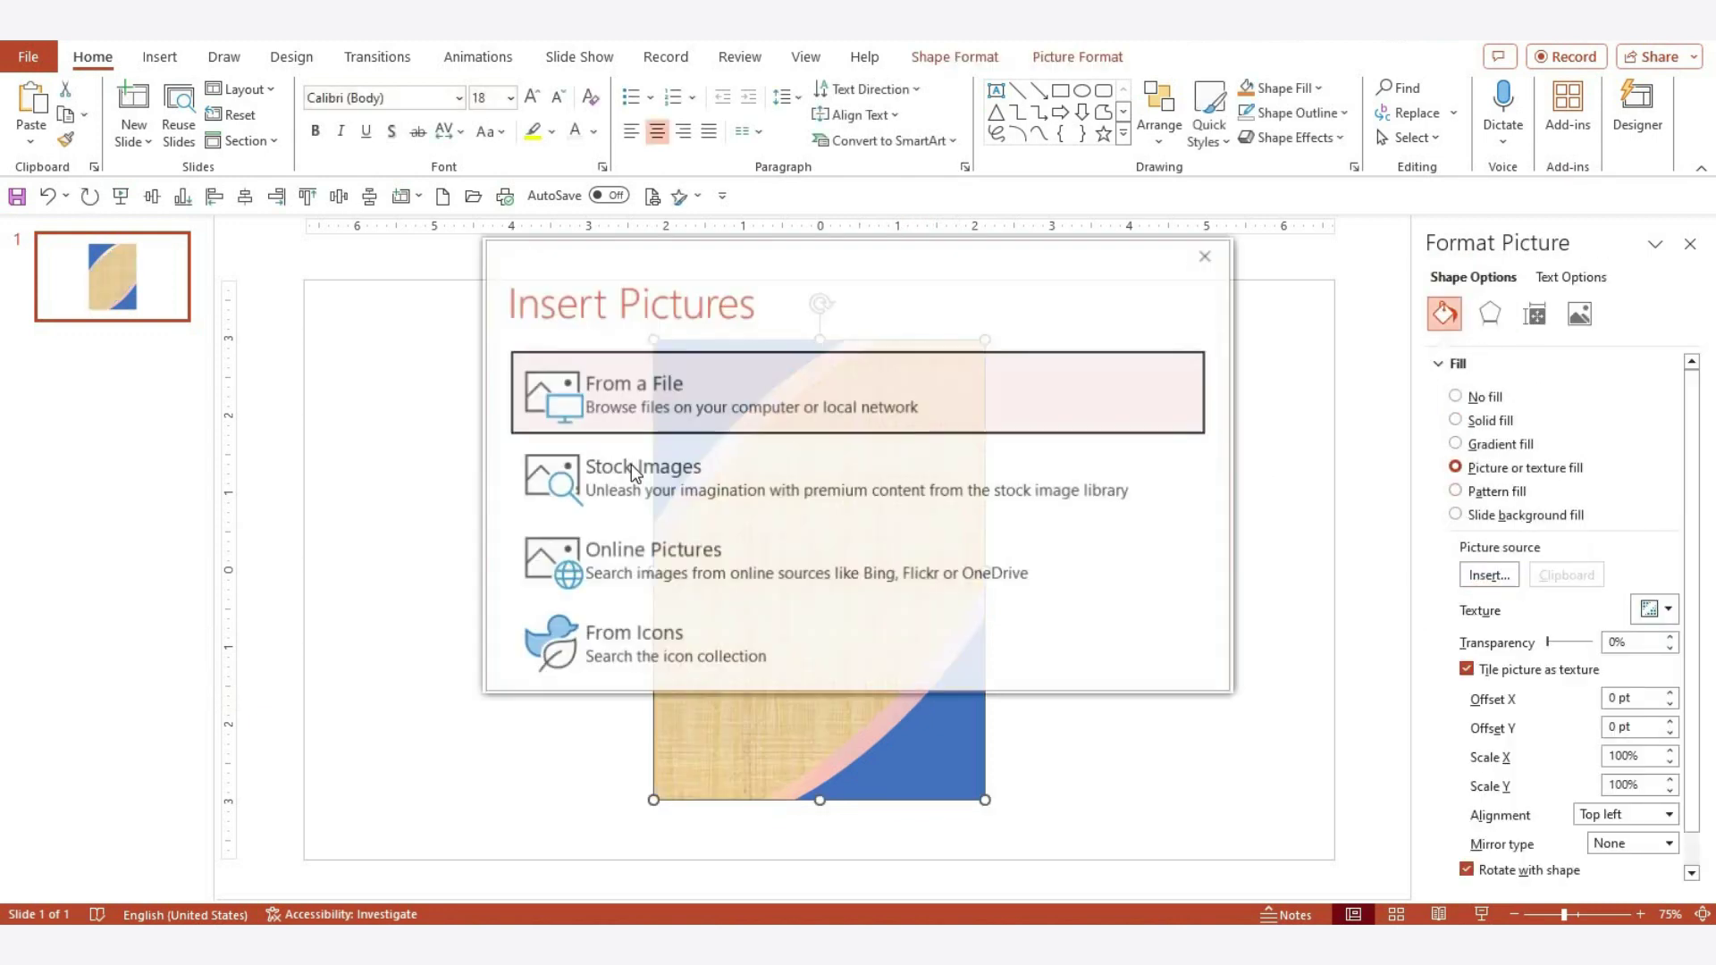
pyautogui.click(680, 380)
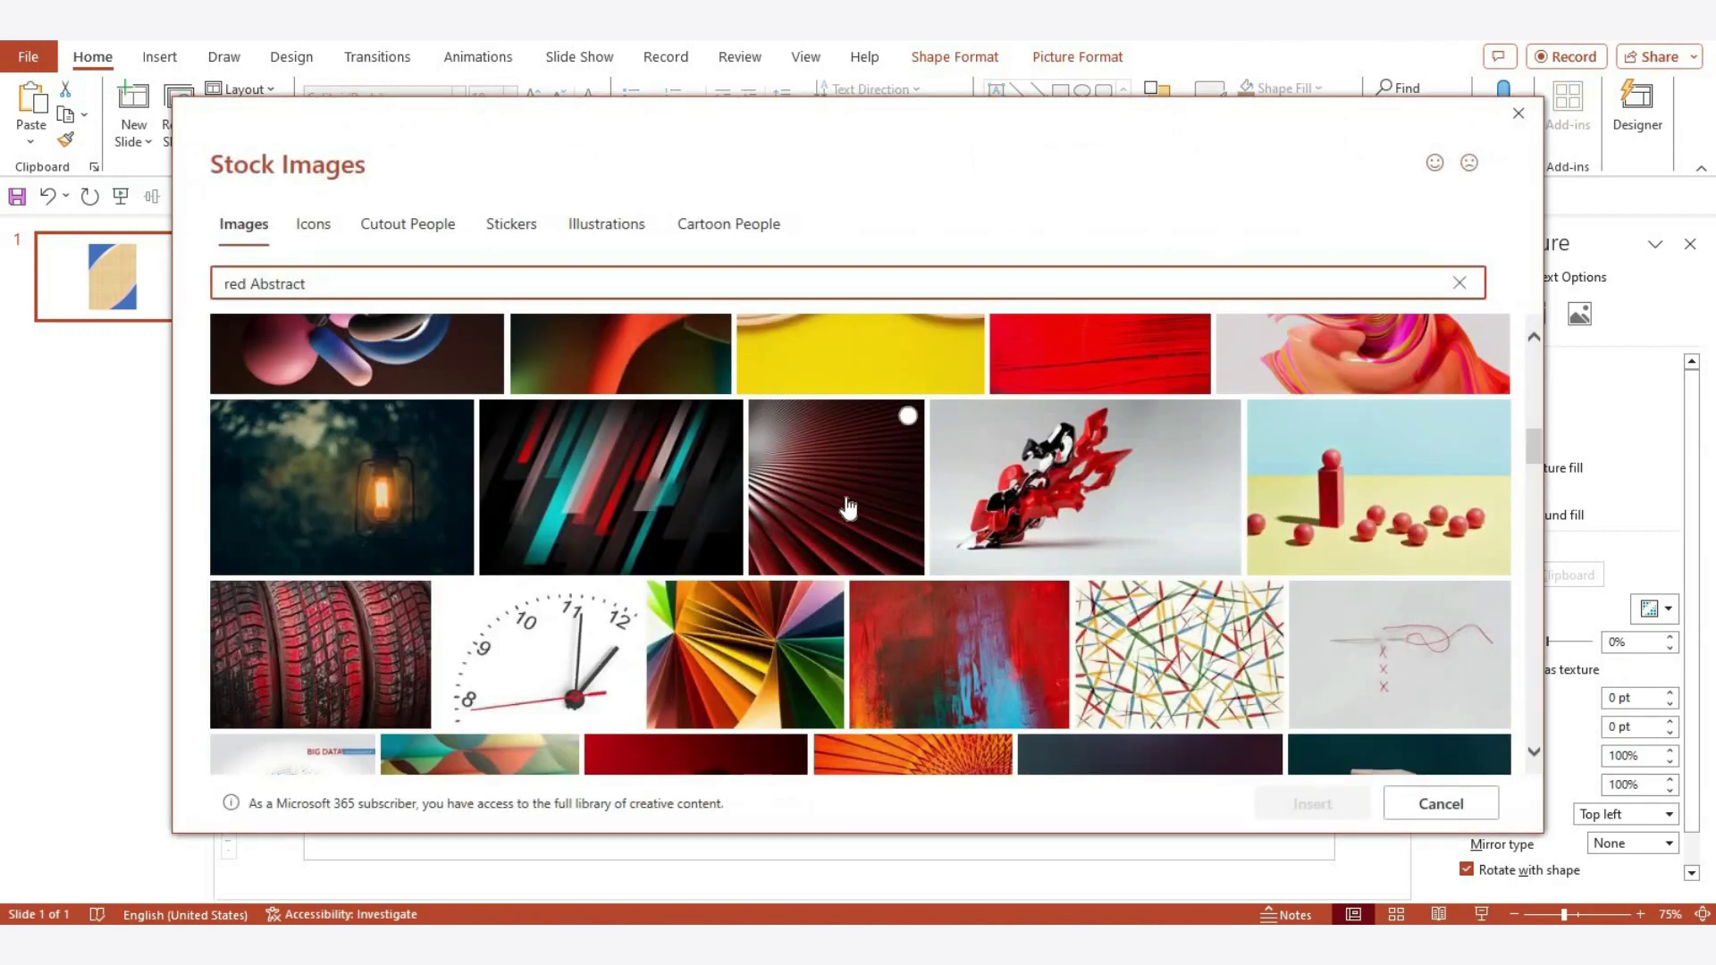
pyautogui.click(847, 508)
pyautogui.click(1313, 804)
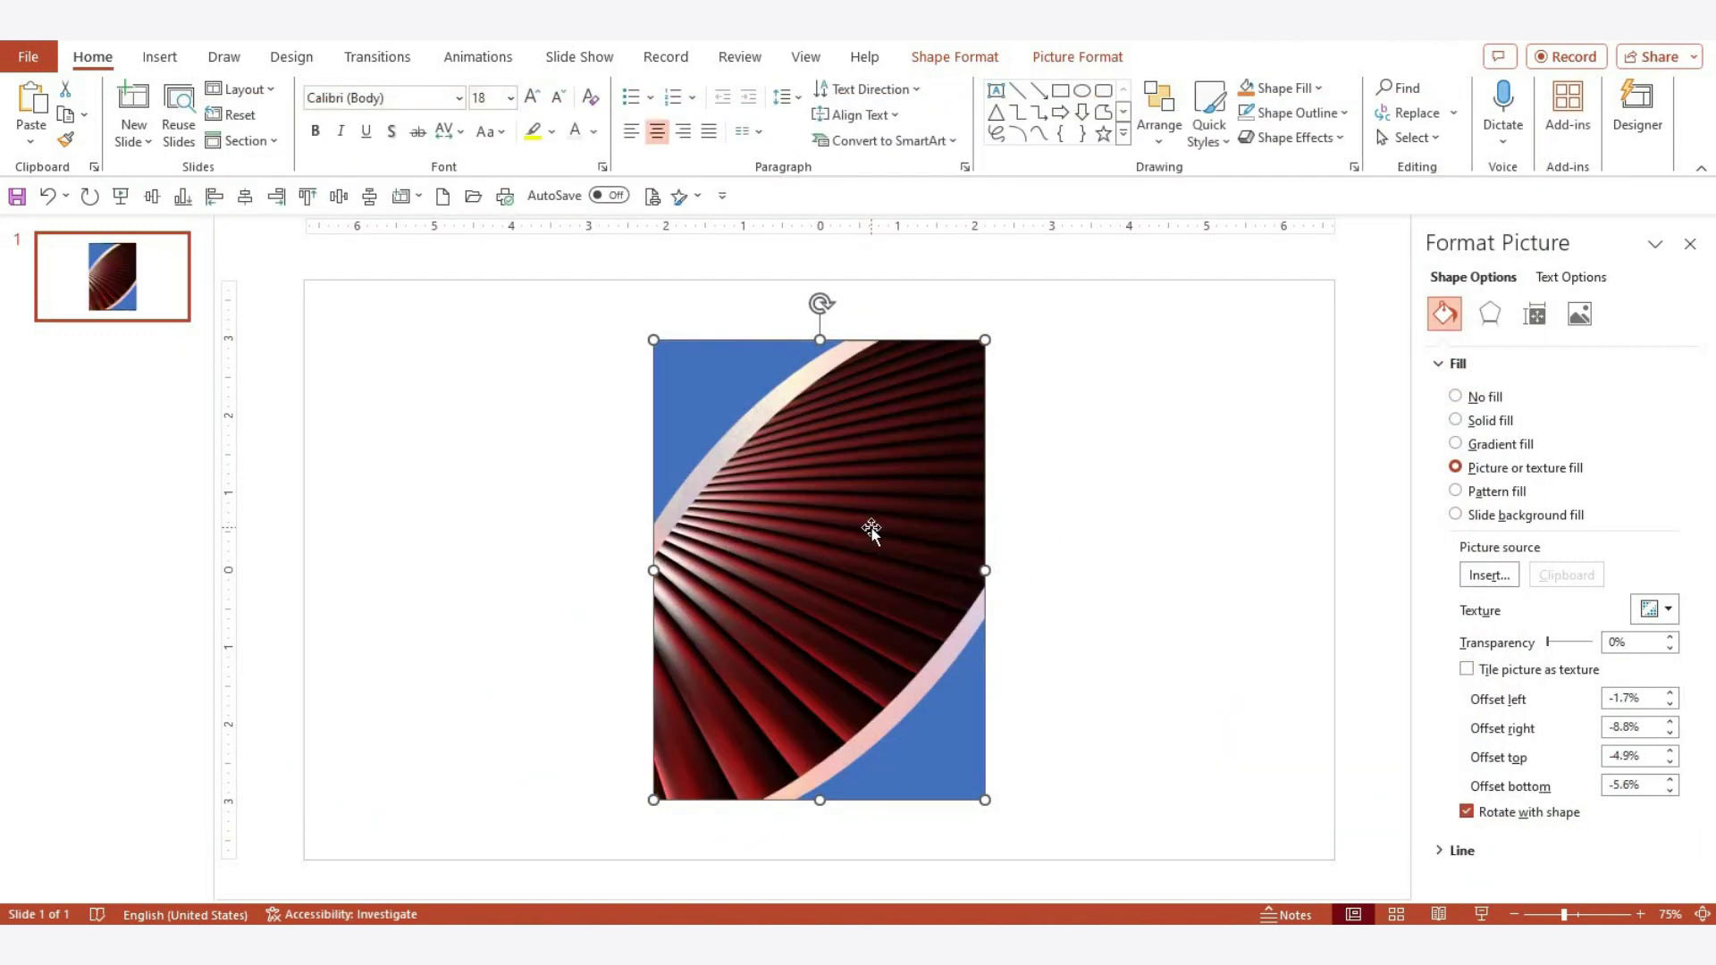
pyautogui.click(1123, 137)
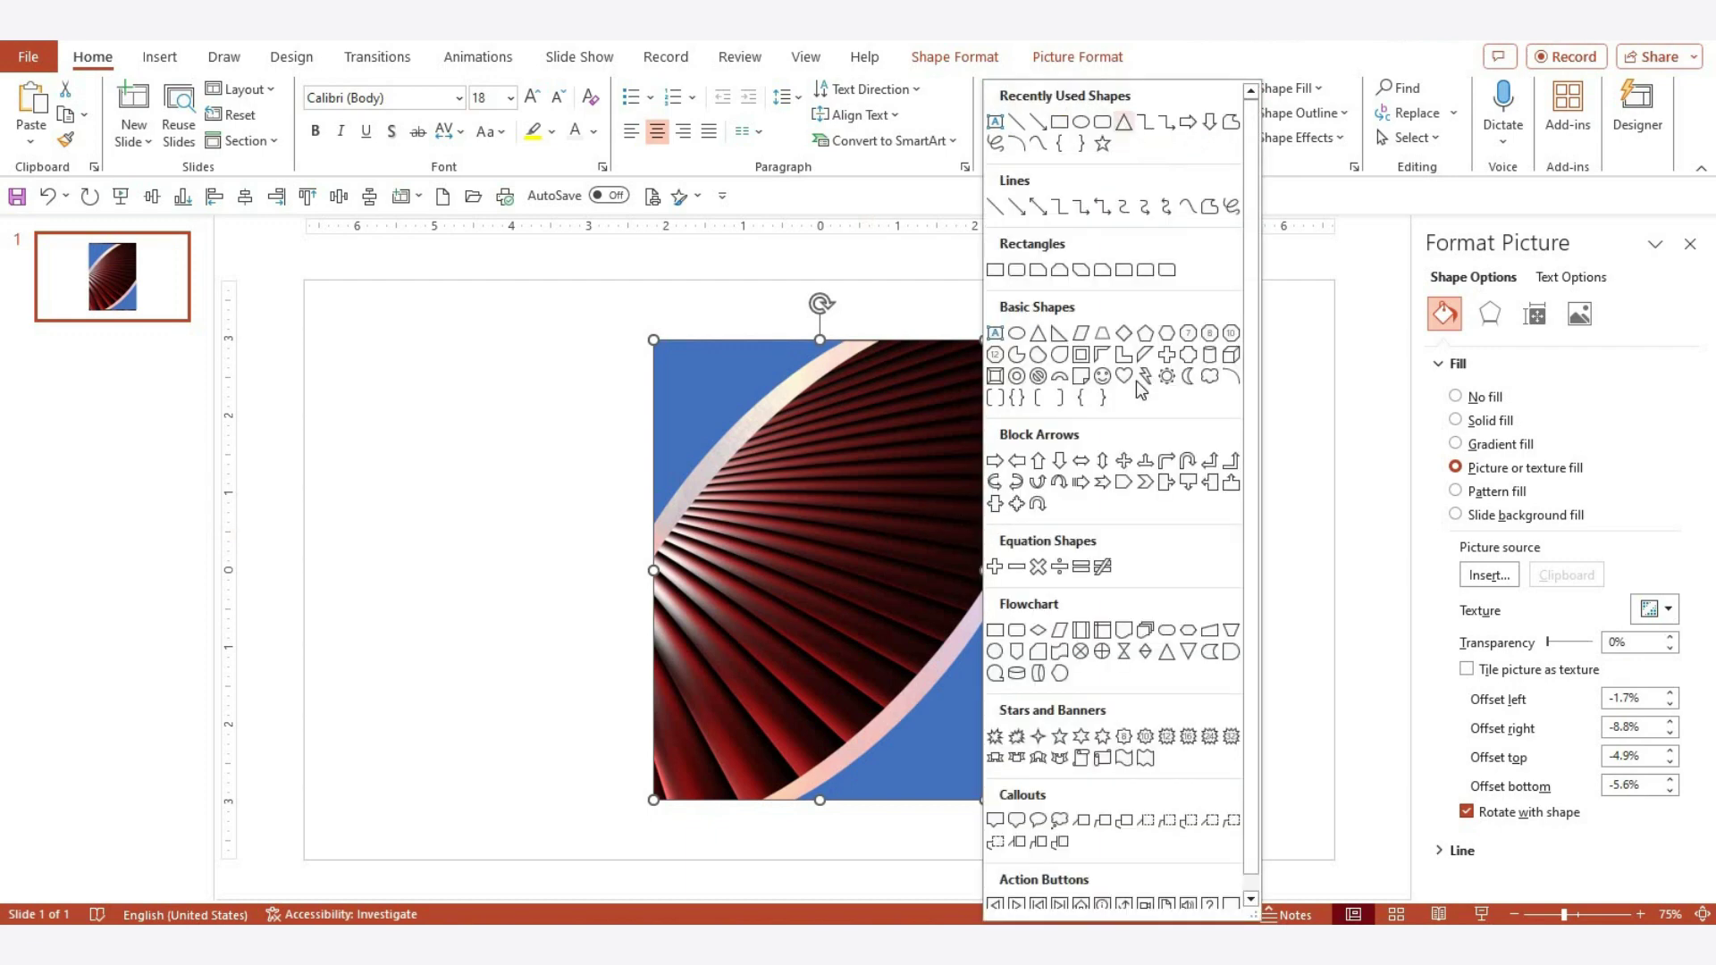
# Draw a diagonal rounded-corner rectangle card over the red picture
pyautogui.click(1167, 269)
pyautogui.moveTo(707, 383); pyautogui.dragTo(952, 759)
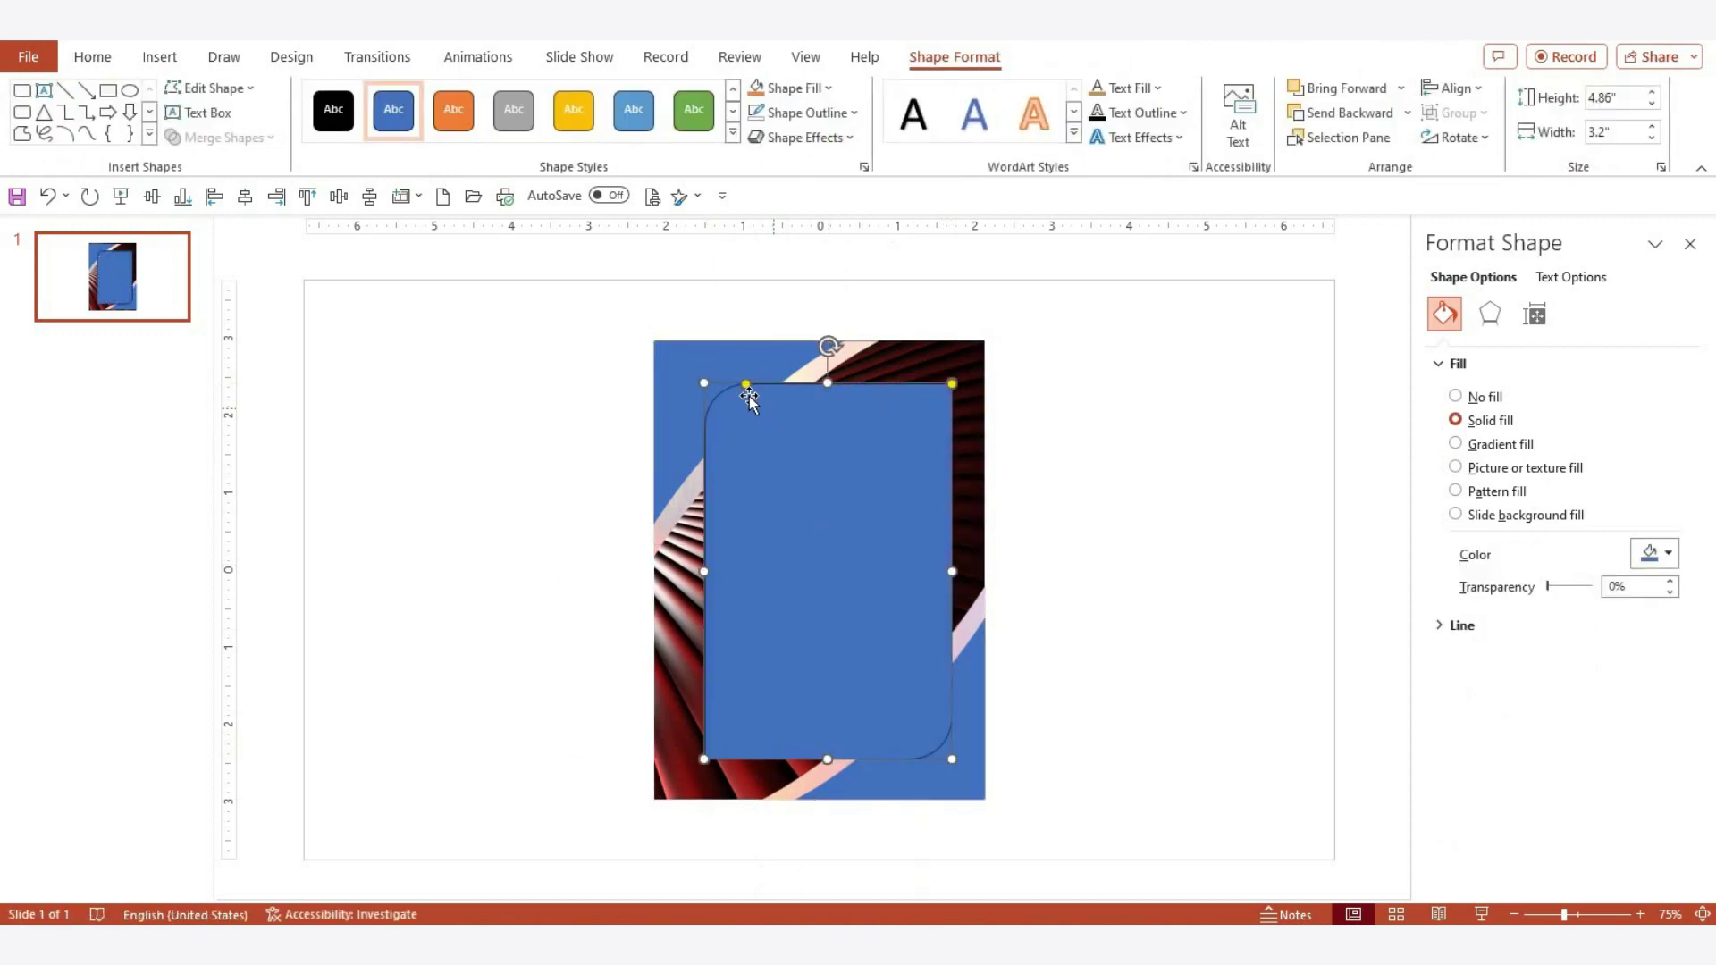
pyautogui.moveTo(803, 505); pyautogui.dragTo(787, 496)
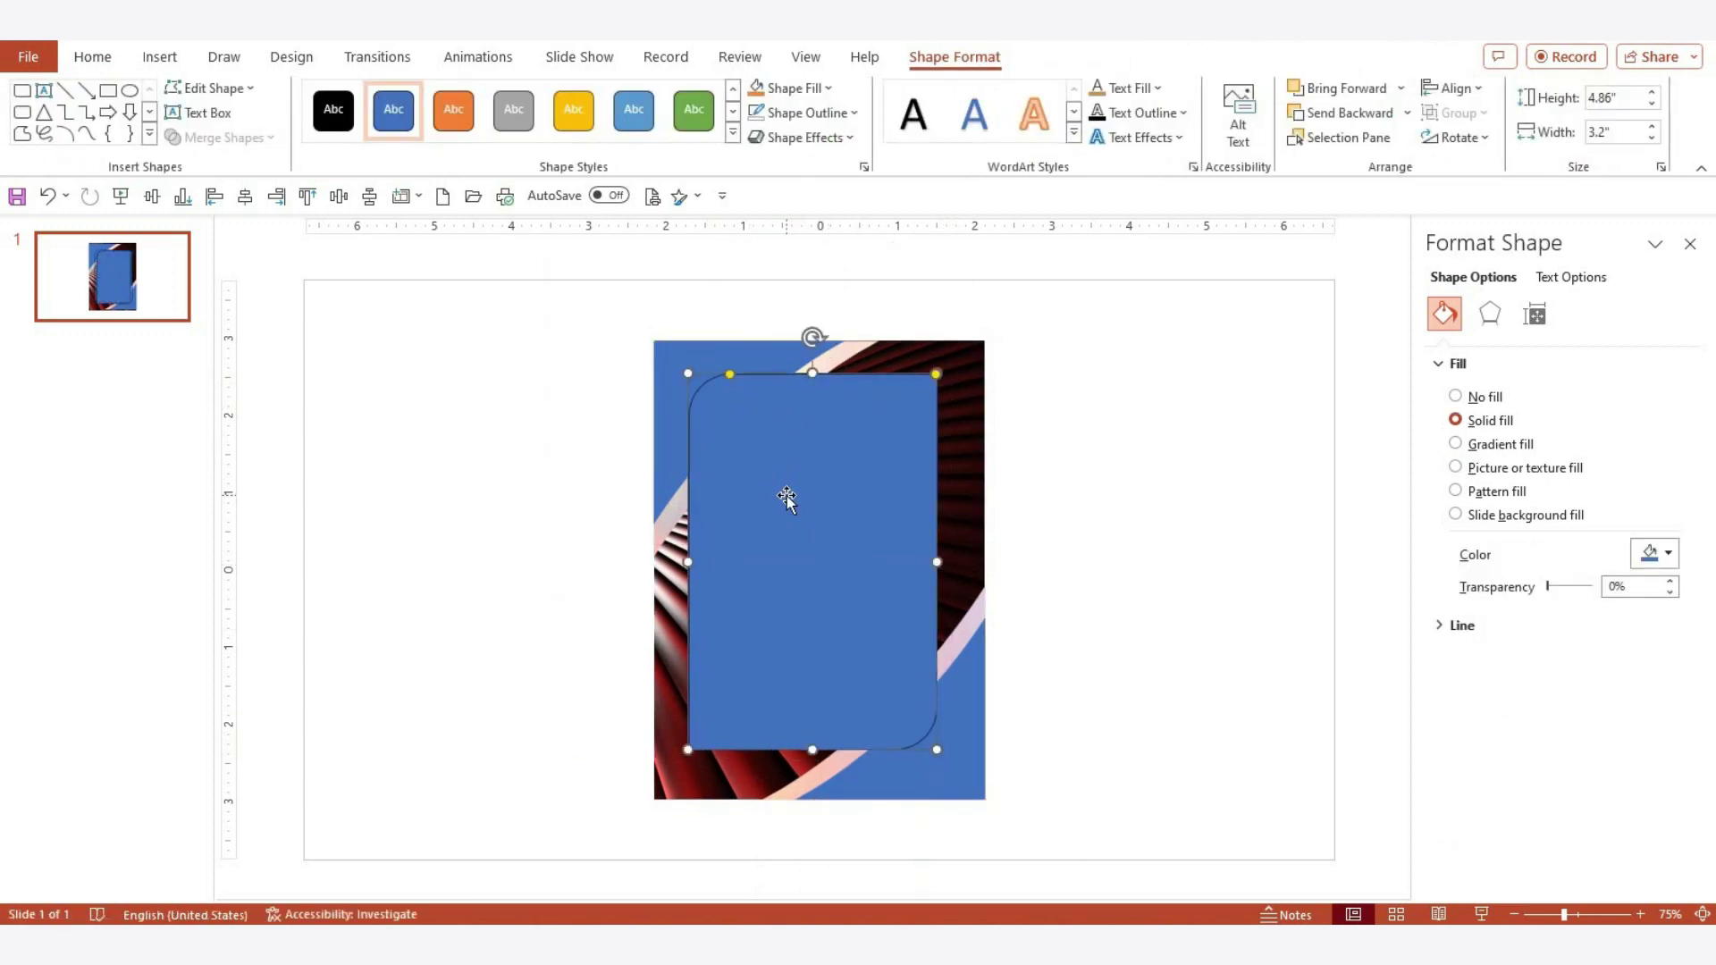
pyautogui.press('Escape')
# Set the card to no fill with a white 1.75 pt outline
pyautogui.click(900, 575)
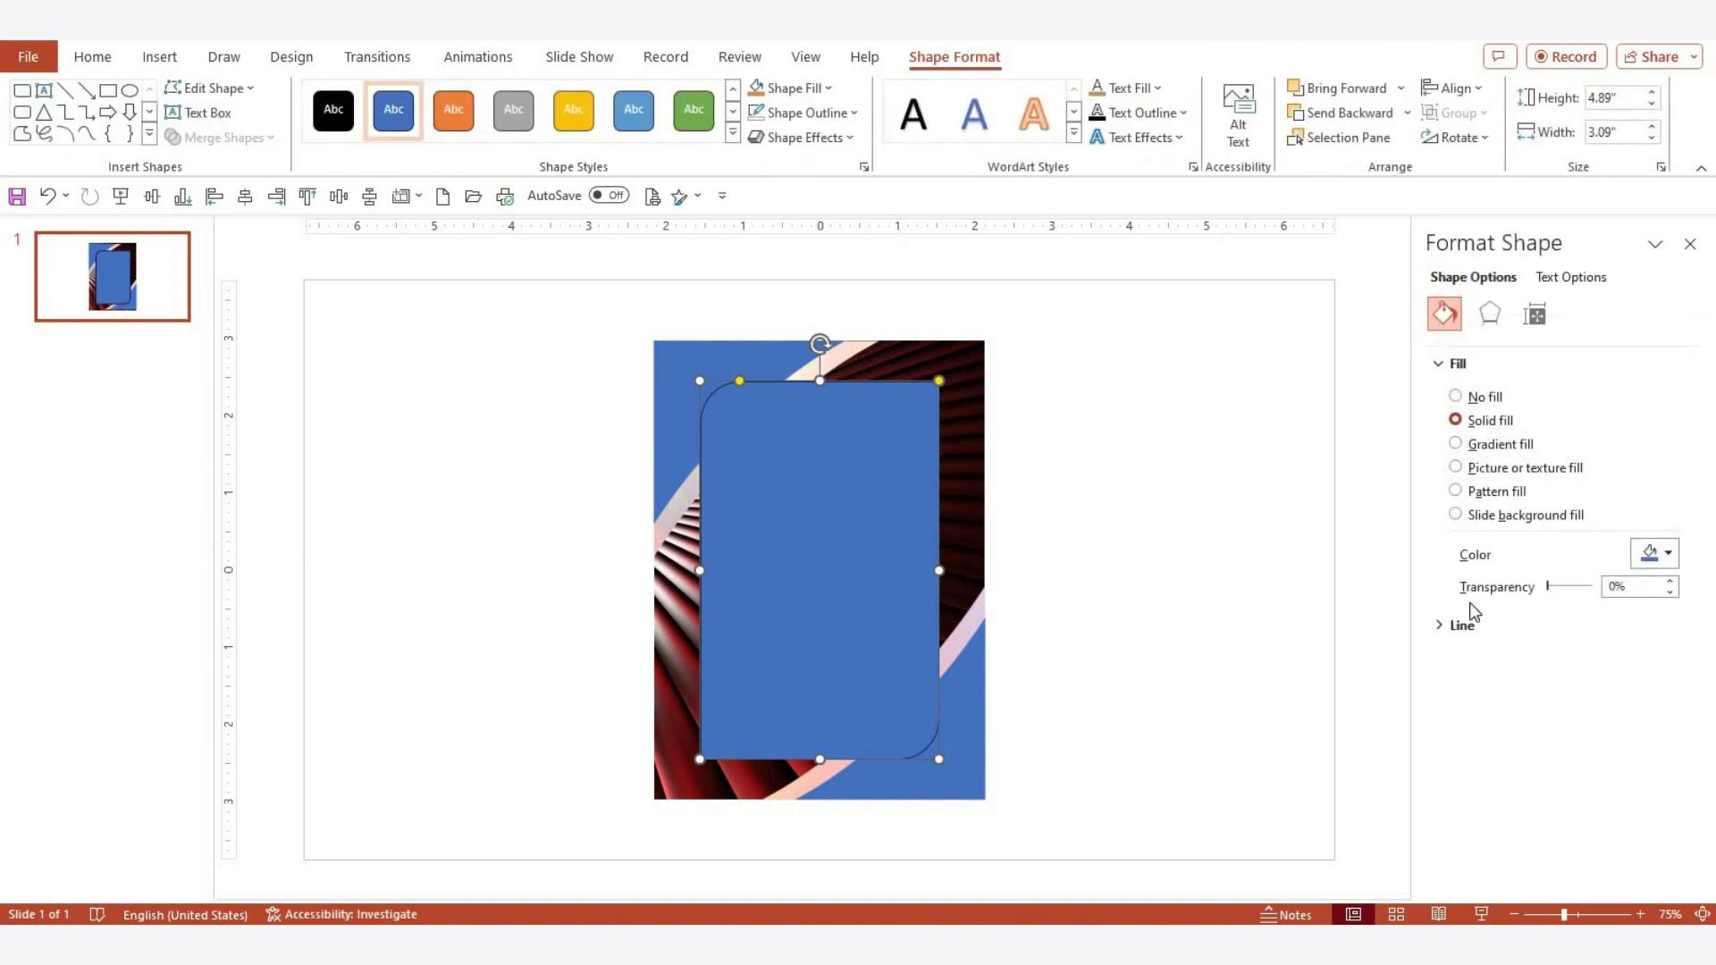
pyautogui.click(1459, 625)
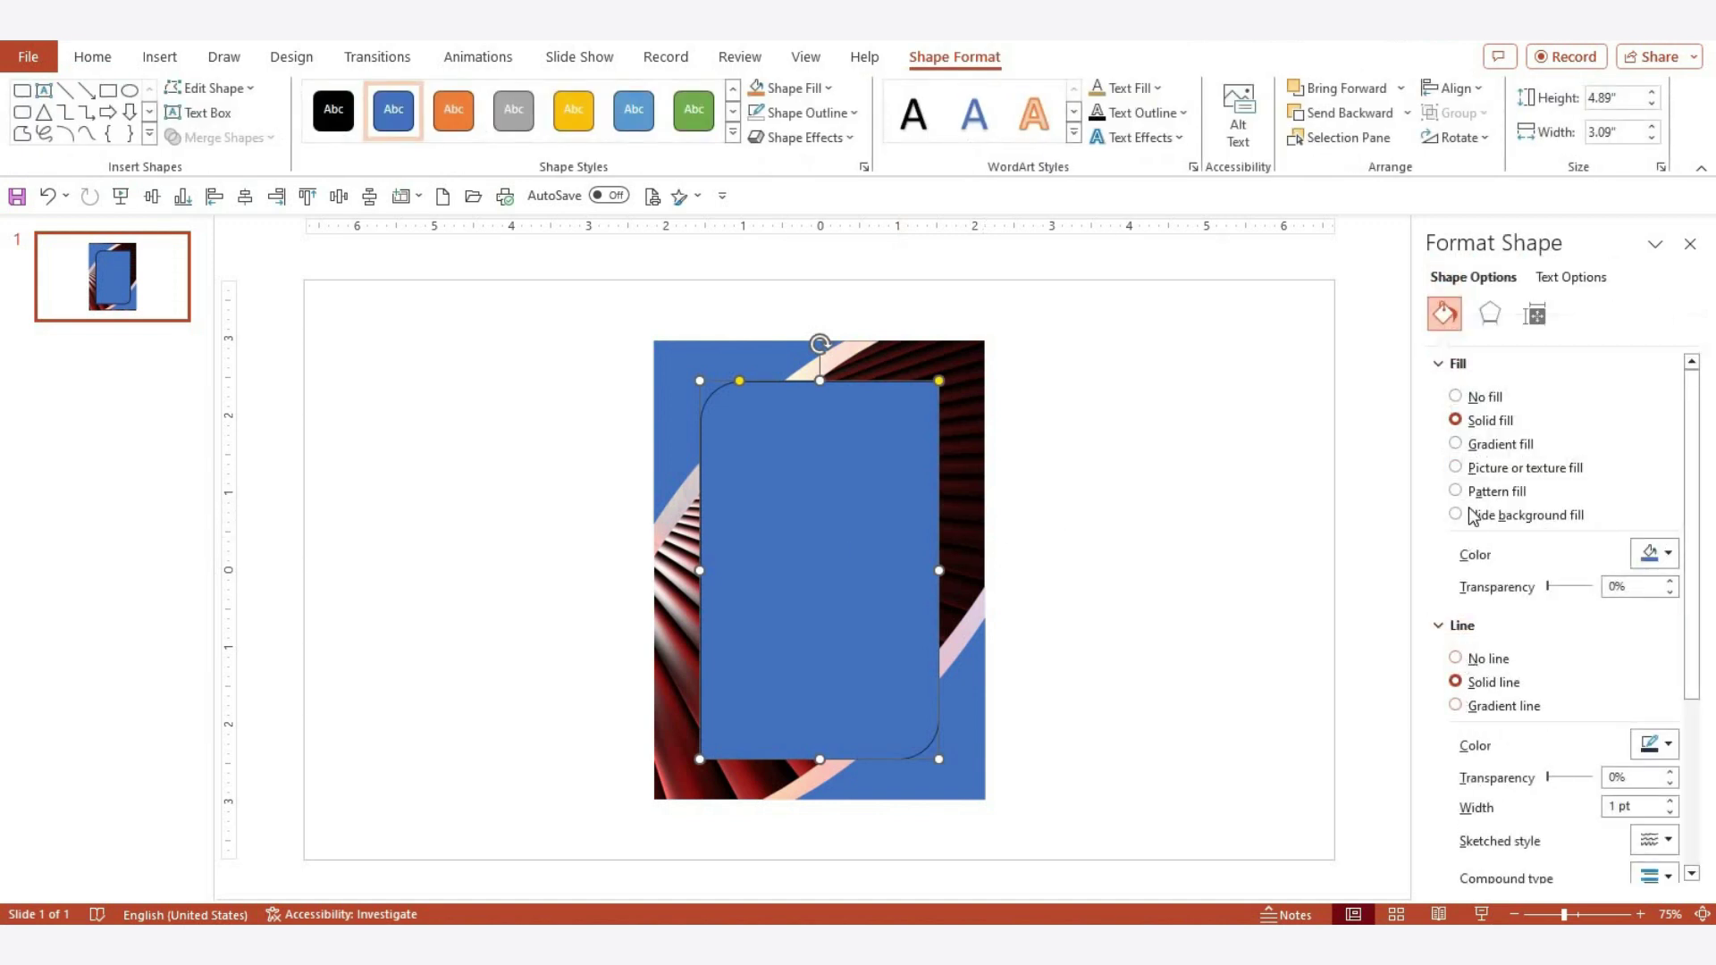
pyautogui.click(1498, 403)
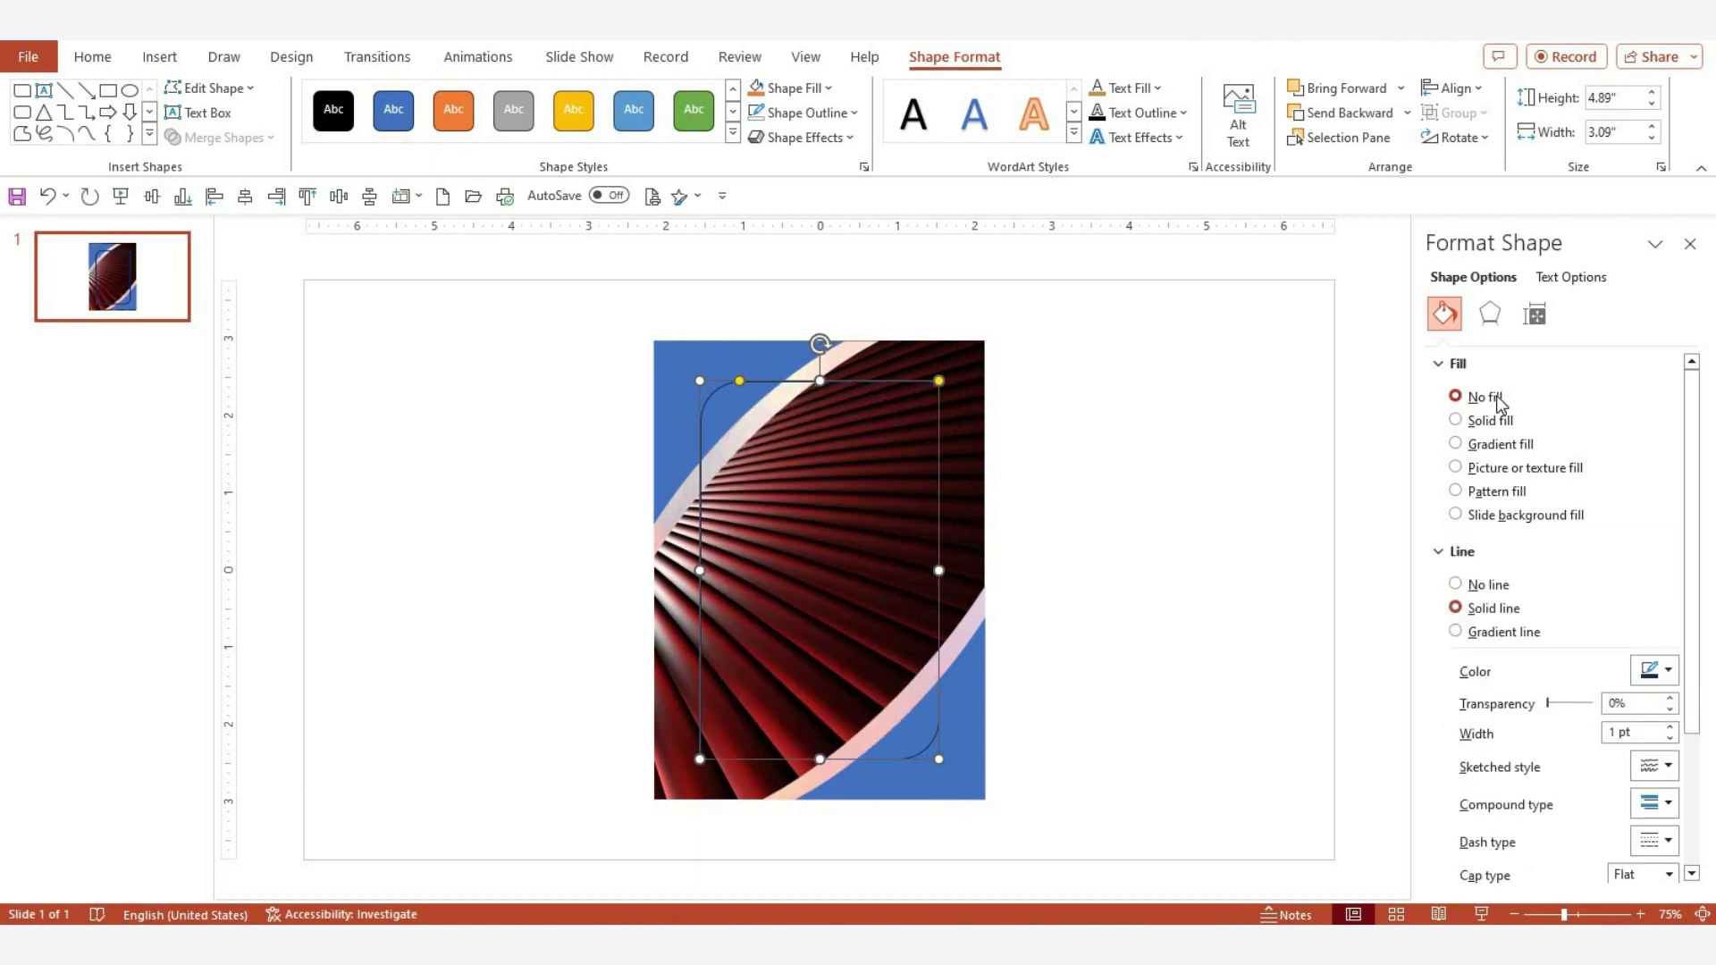
pyautogui.scroll(-1, 1603, 706)
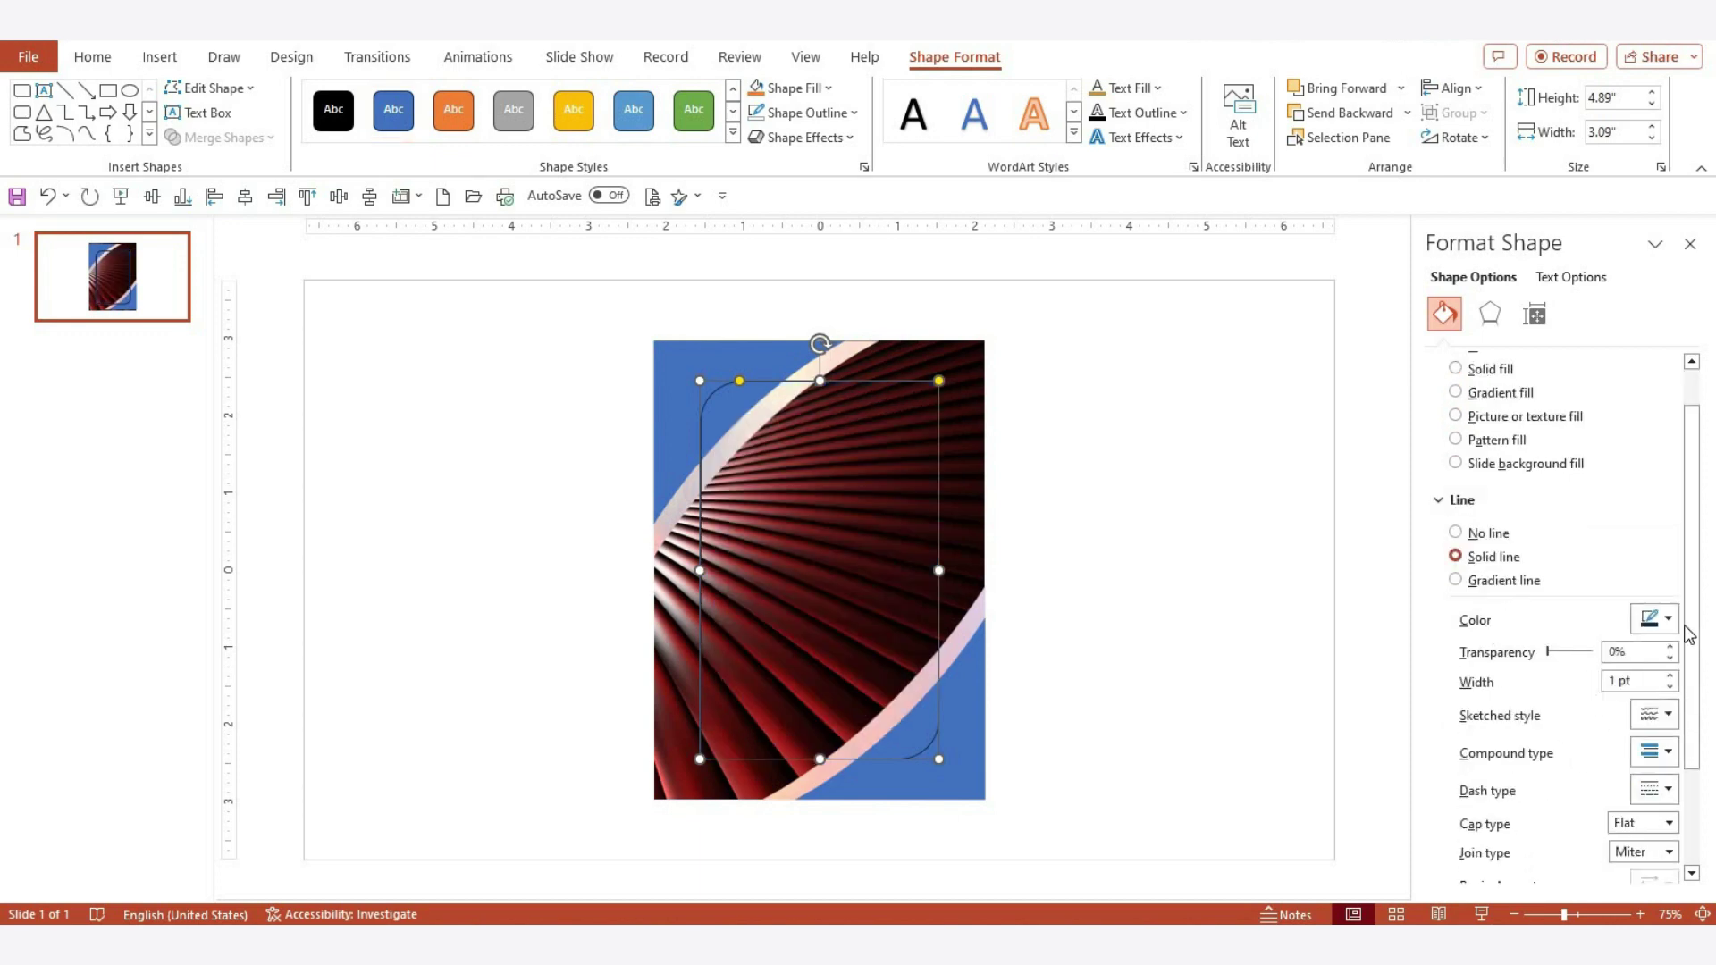
pyautogui.click(1663, 619)
pyautogui.click(1544, 677)
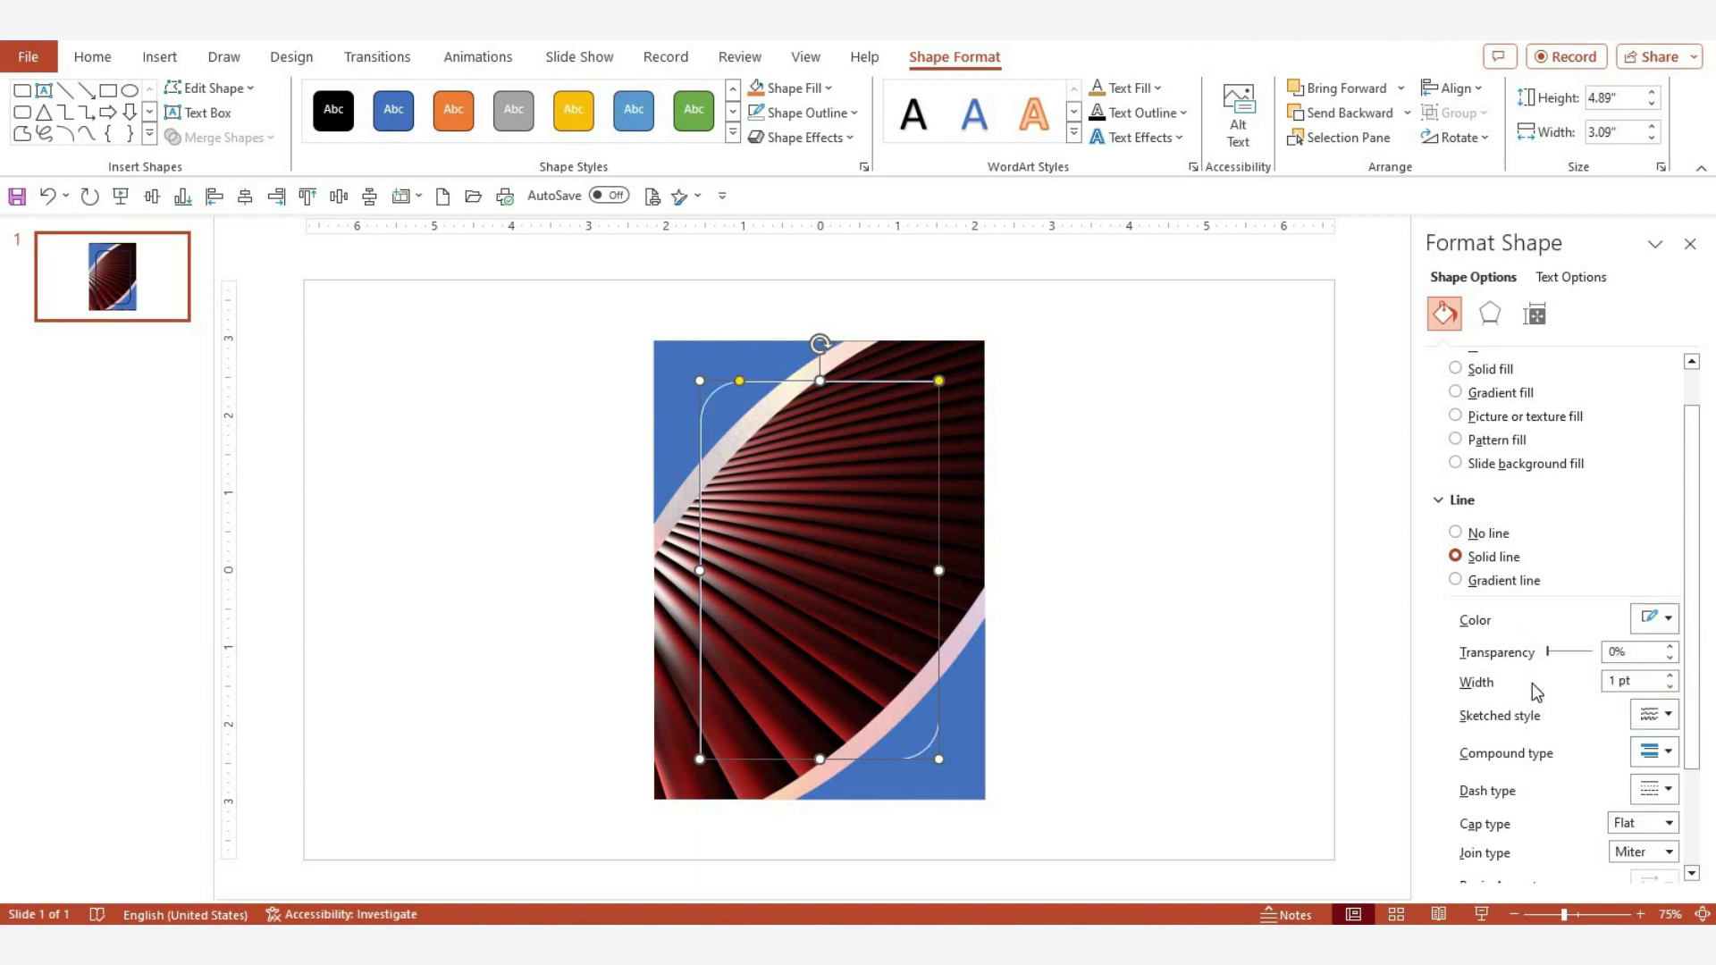
pyautogui.scroll(-1, 1618, 657)
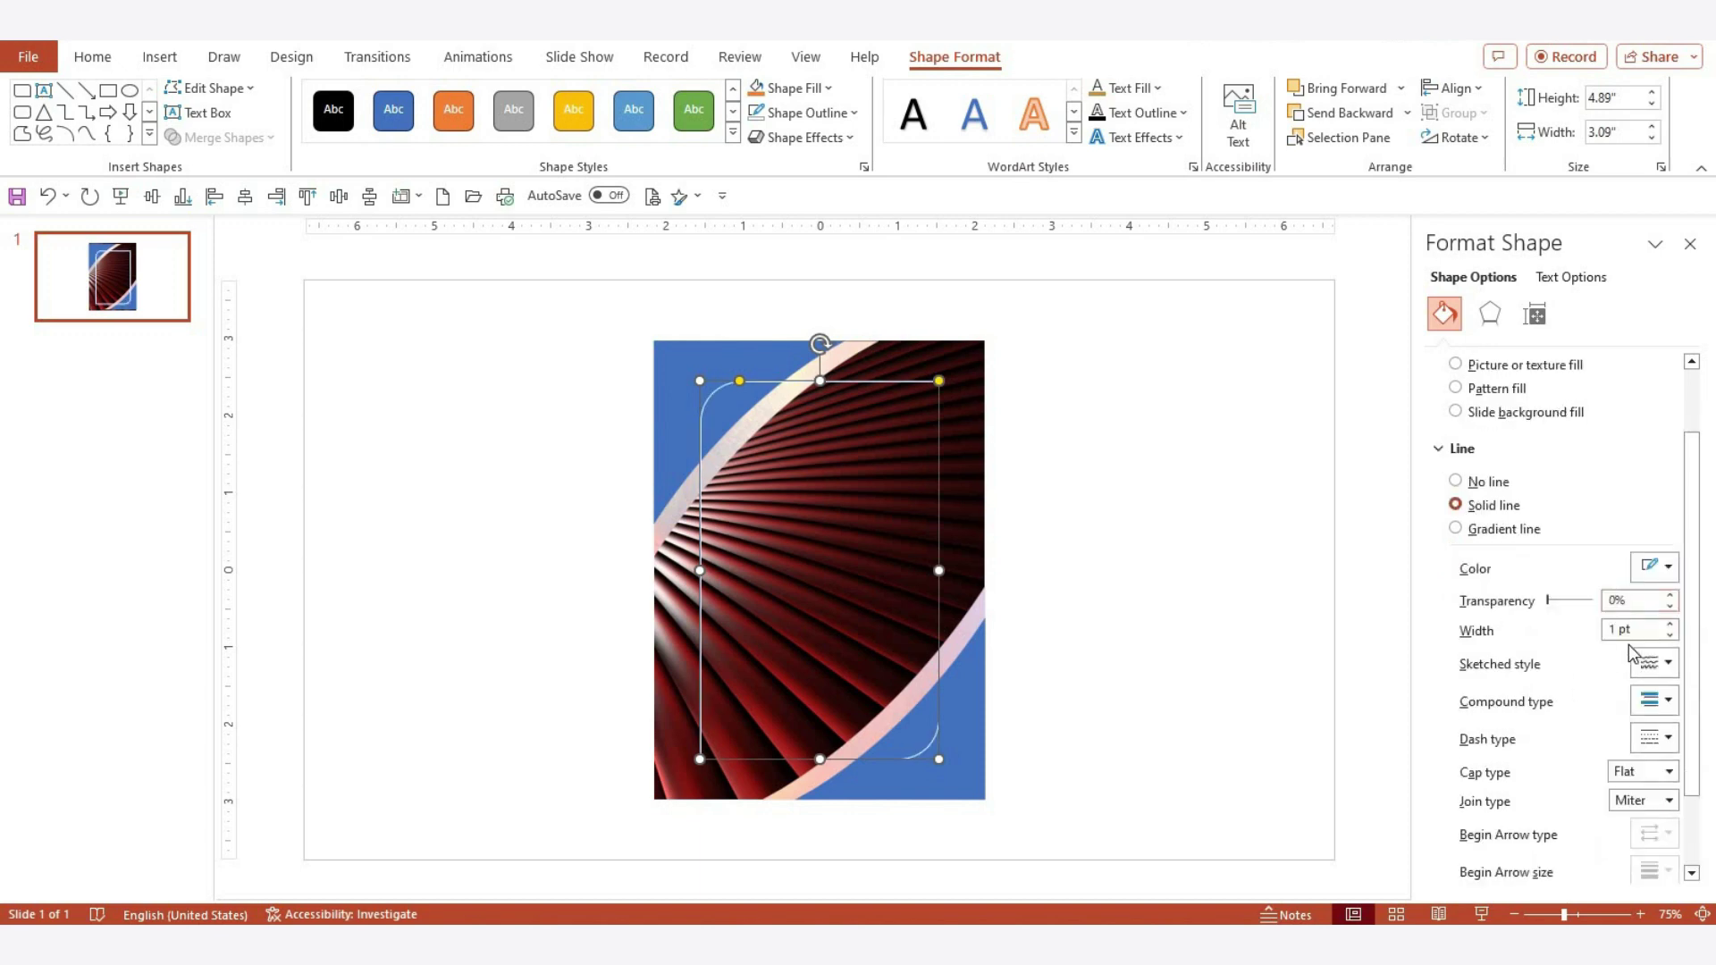
pyautogui.click(1670, 625)
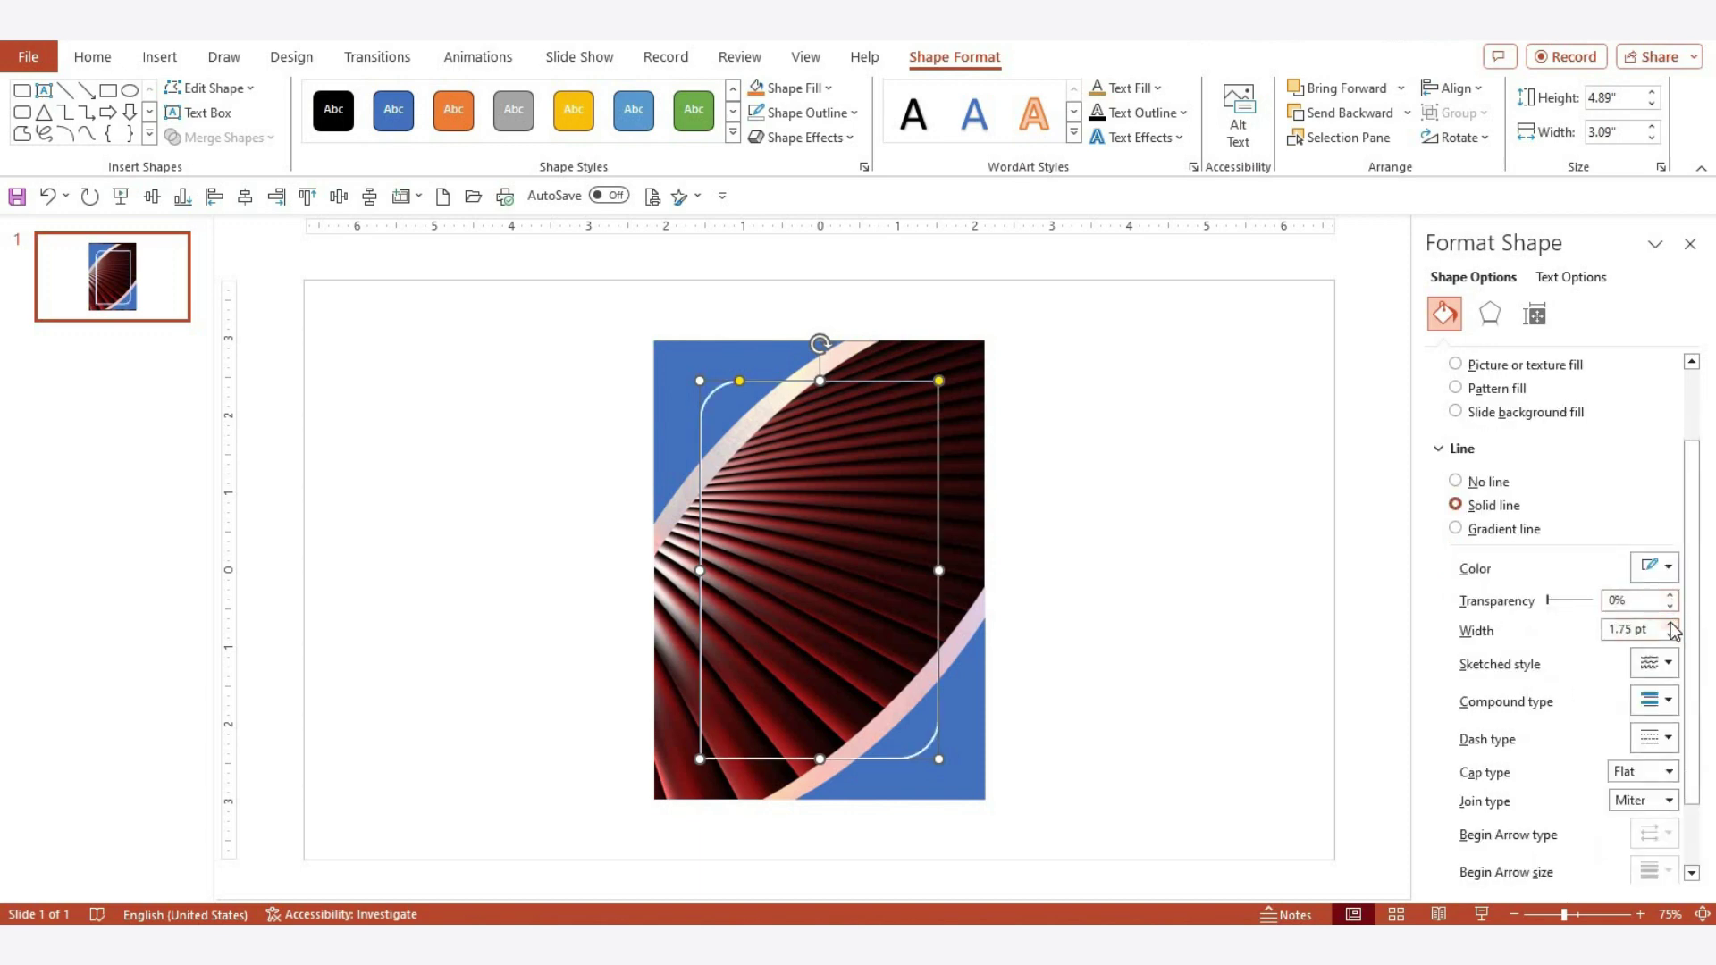
pyautogui.click(1232, 651)
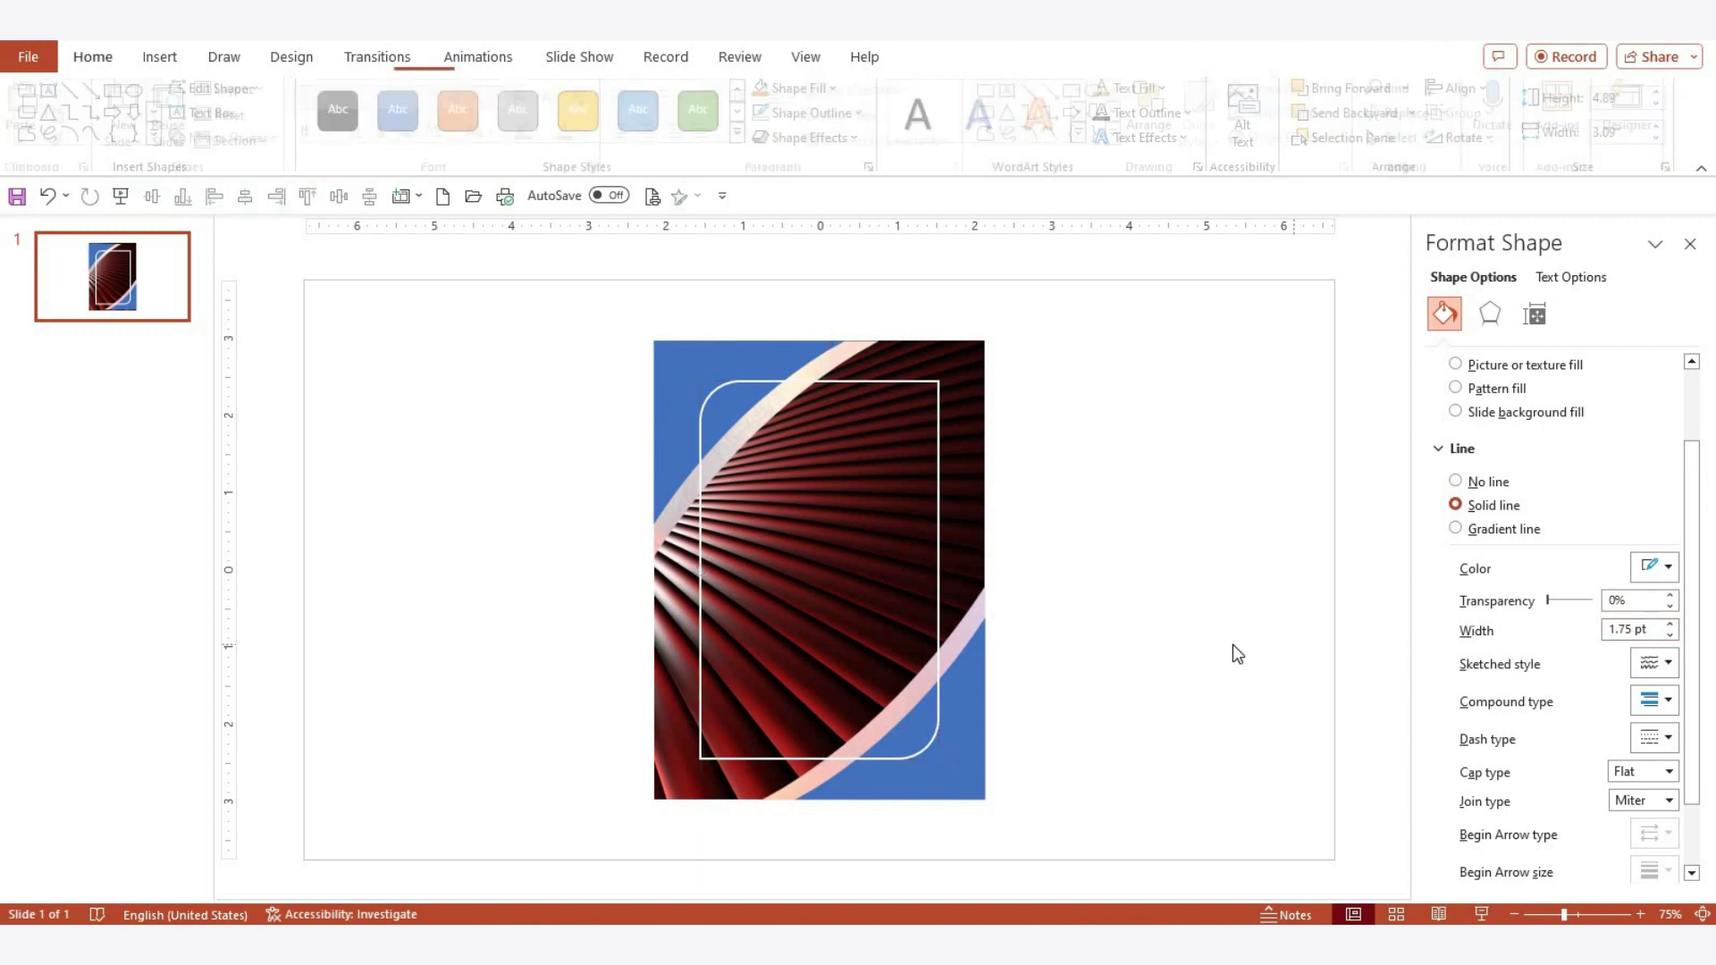
# Duplicate the rounded frame, give the copy a solid blue fill, and shrink it inside the white outline
pyautogui.click(937, 600)
pyautogui.hotkey('ctrl', 'd')
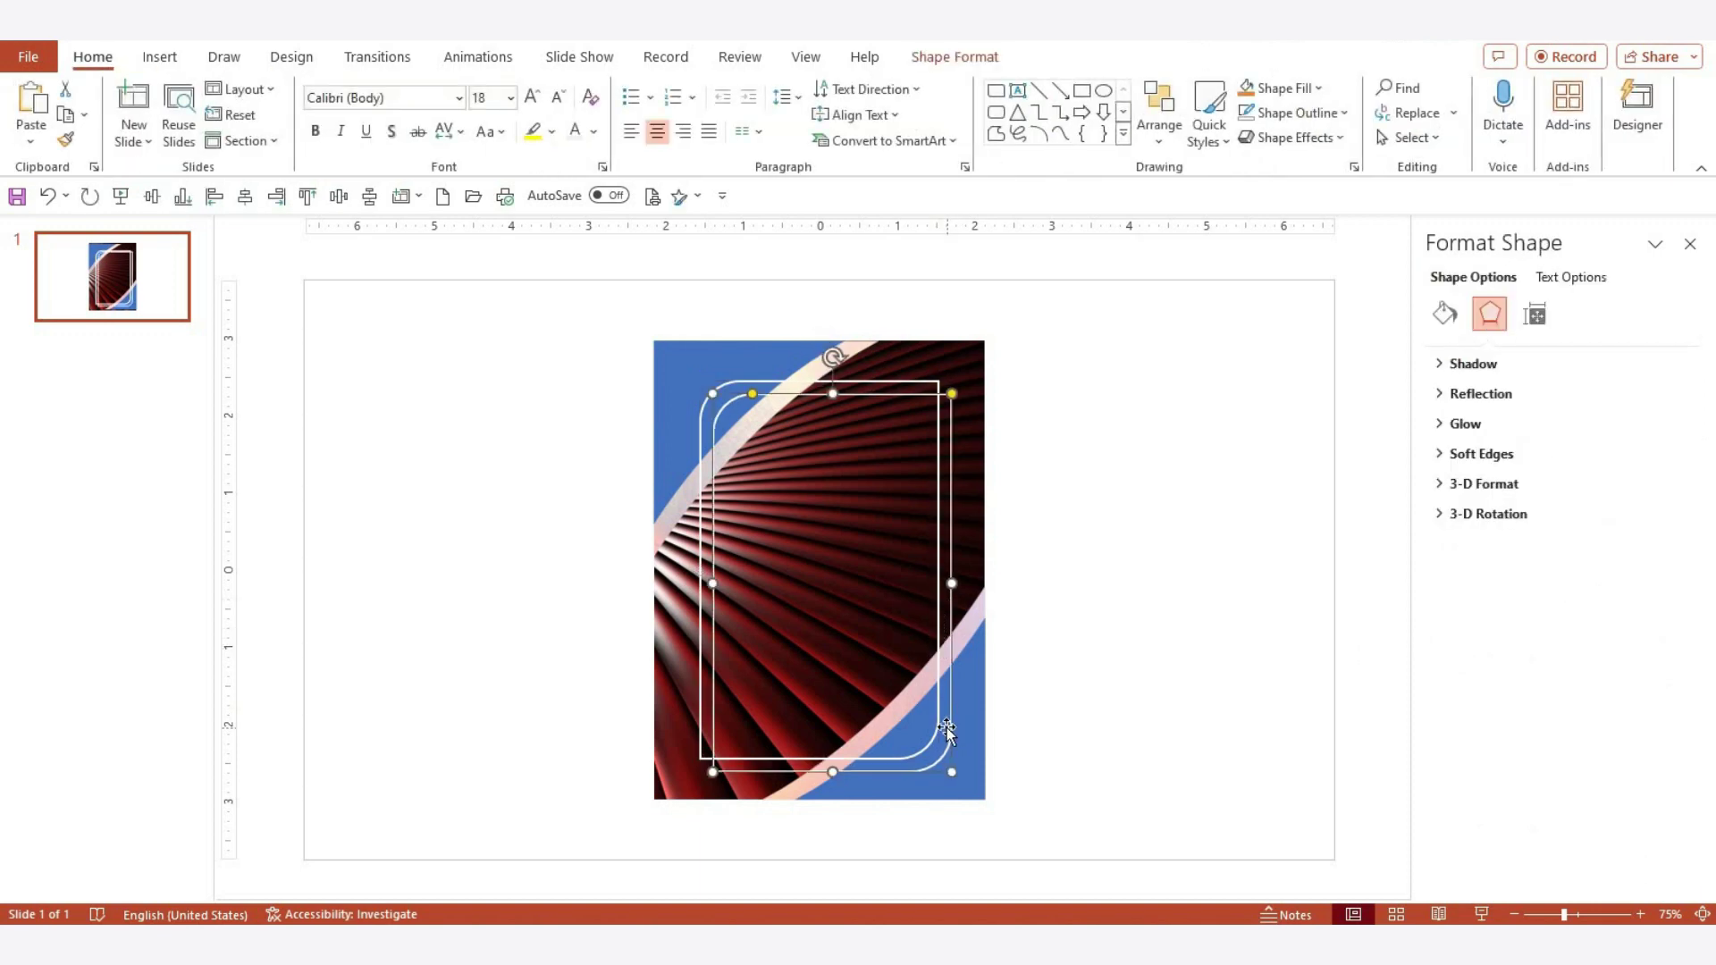
pyautogui.click(1448, 319)
pyautogui.click(1504, 424)
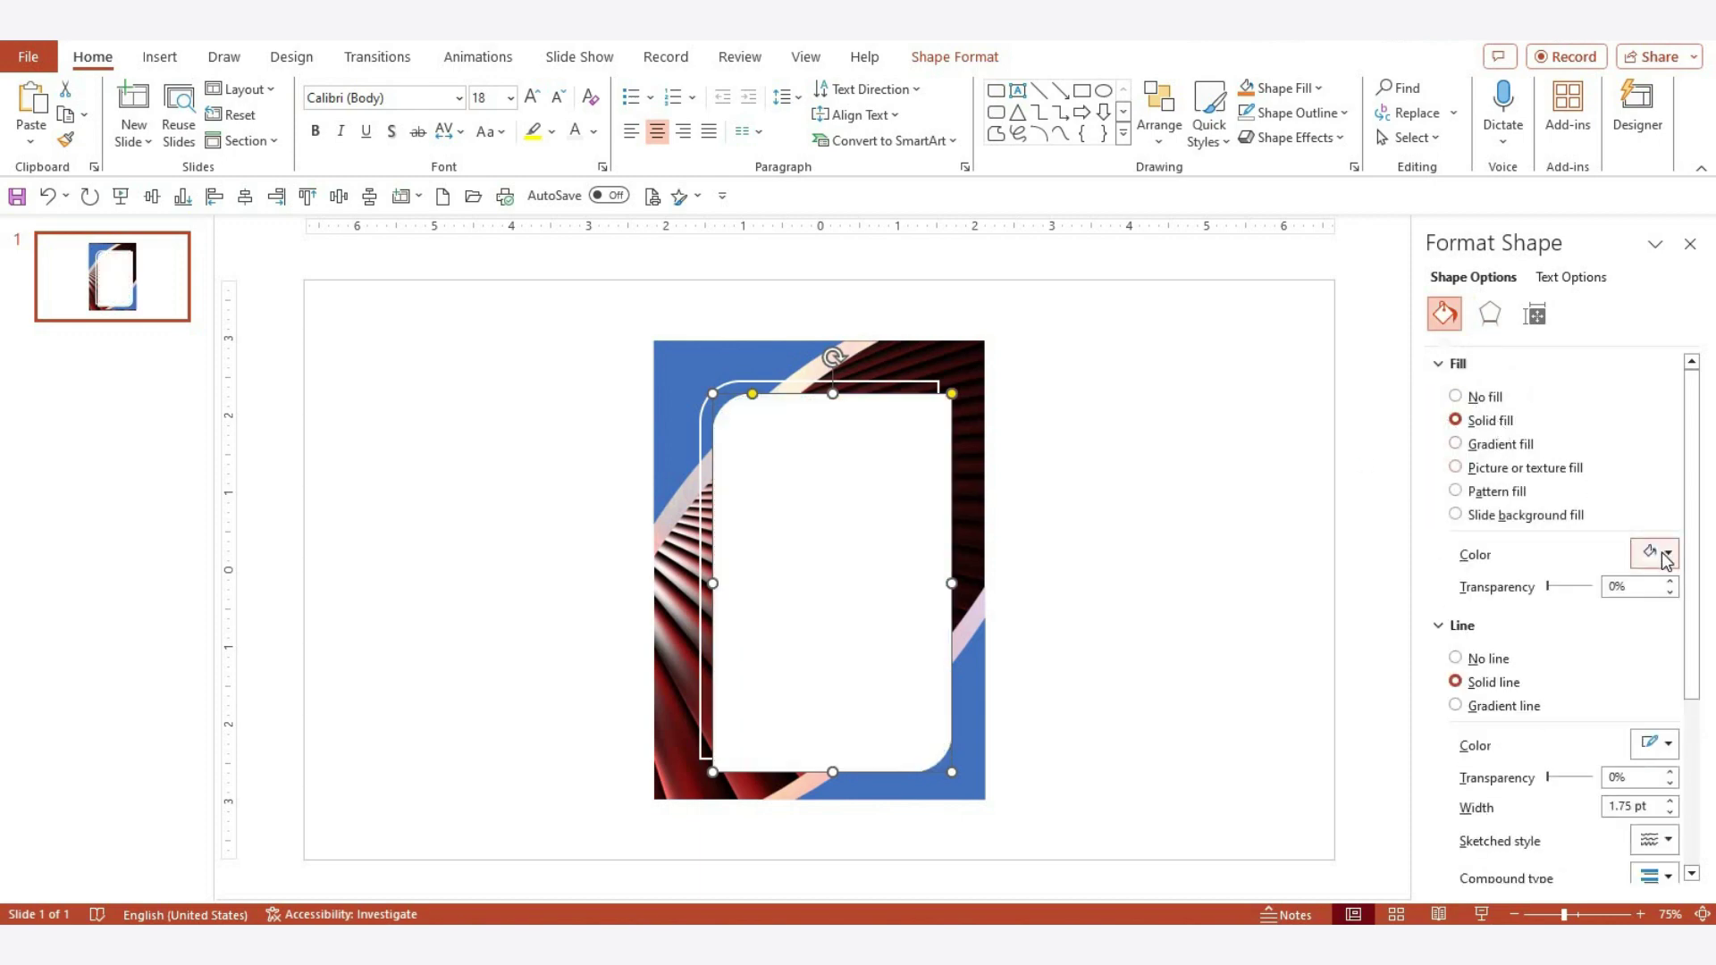
pyautogui.click(1466, 397)
pyautogui.click(1471, 421)
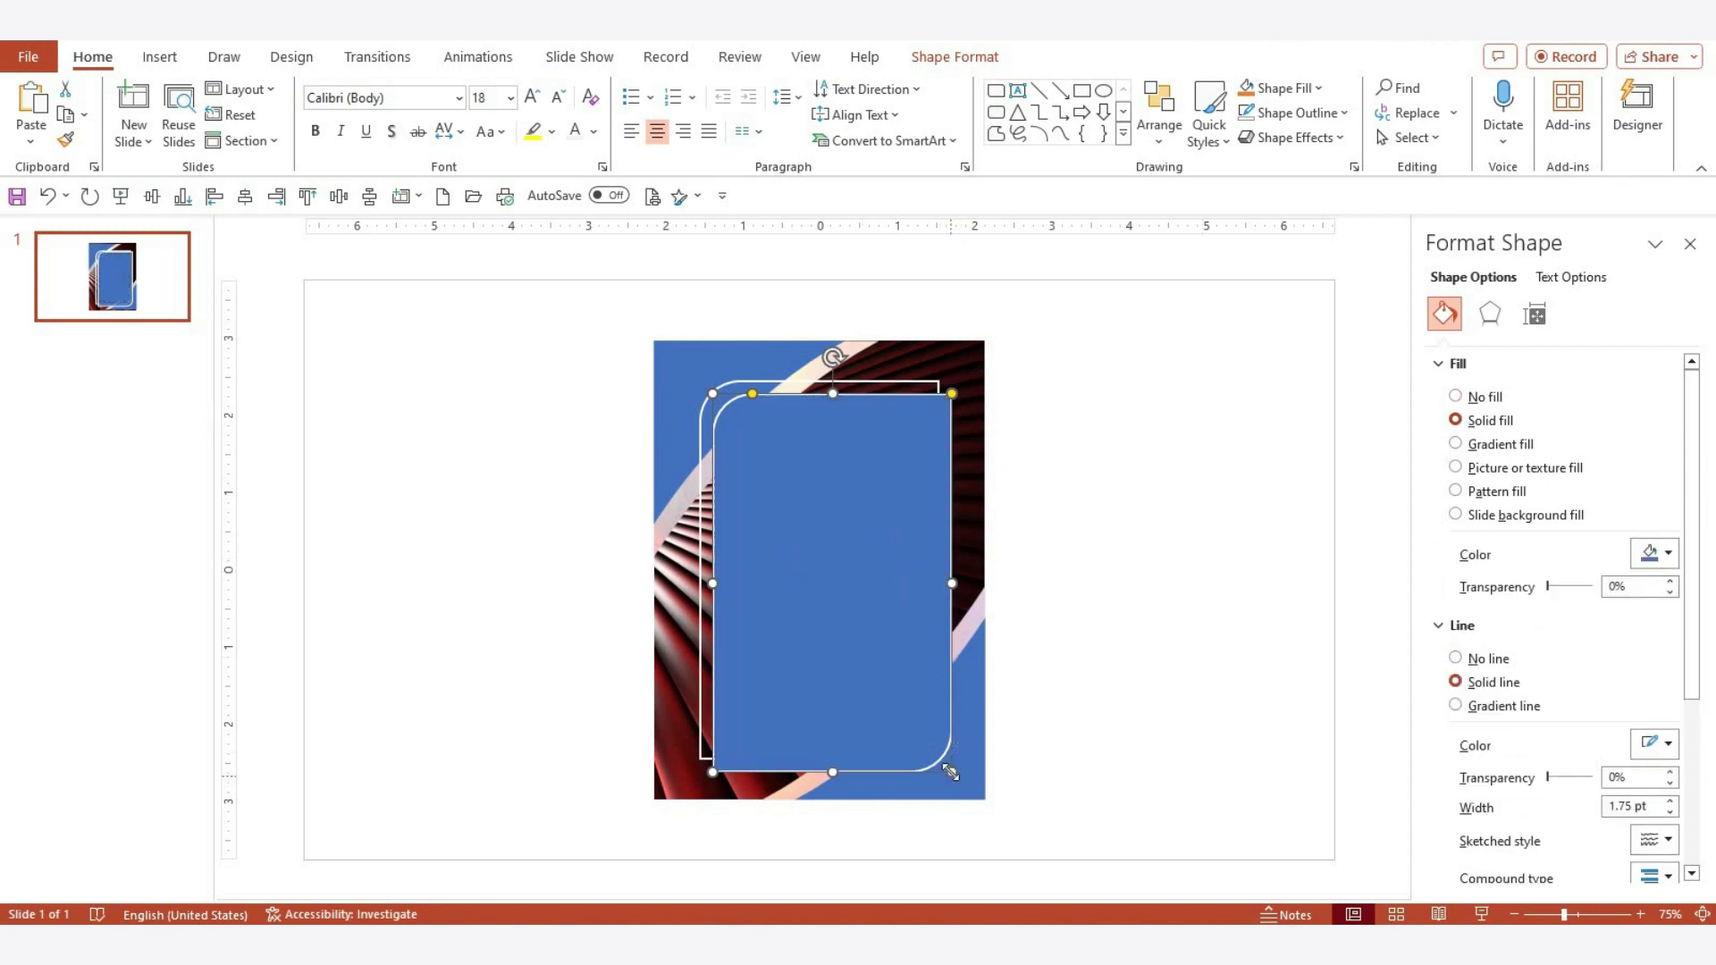
pyautogui.moveTo(934, 751); pyautogui.dragTo(868, 682)
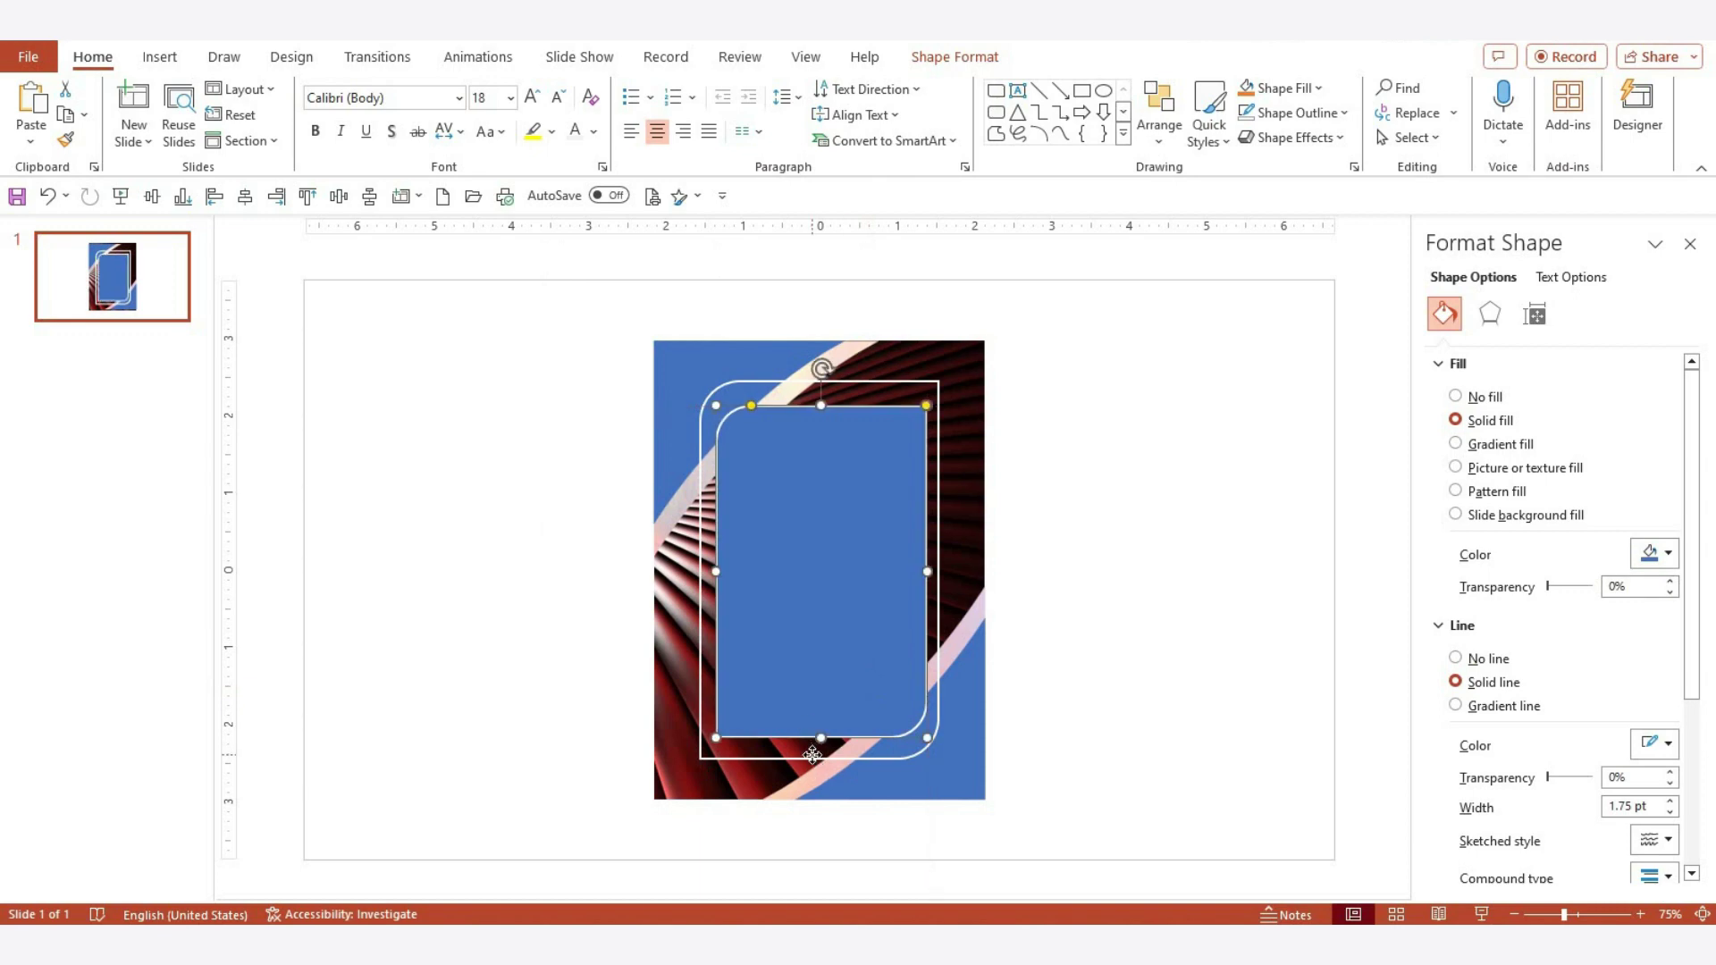
pyautogui.keyDown('shift'); pyautogui.click(813, 756); pyautogui.keyUp('shift')
# Select only the blue panel and white frame and centre-align them, then undo
pyautogui.keyDown('shift'); pyautogui.click(809, 758); pyautogui.keyUp('shift')
pyautogui.keyDown('shift'); pyautogui.click(803, 797); pyautogui.keyUp('shift')
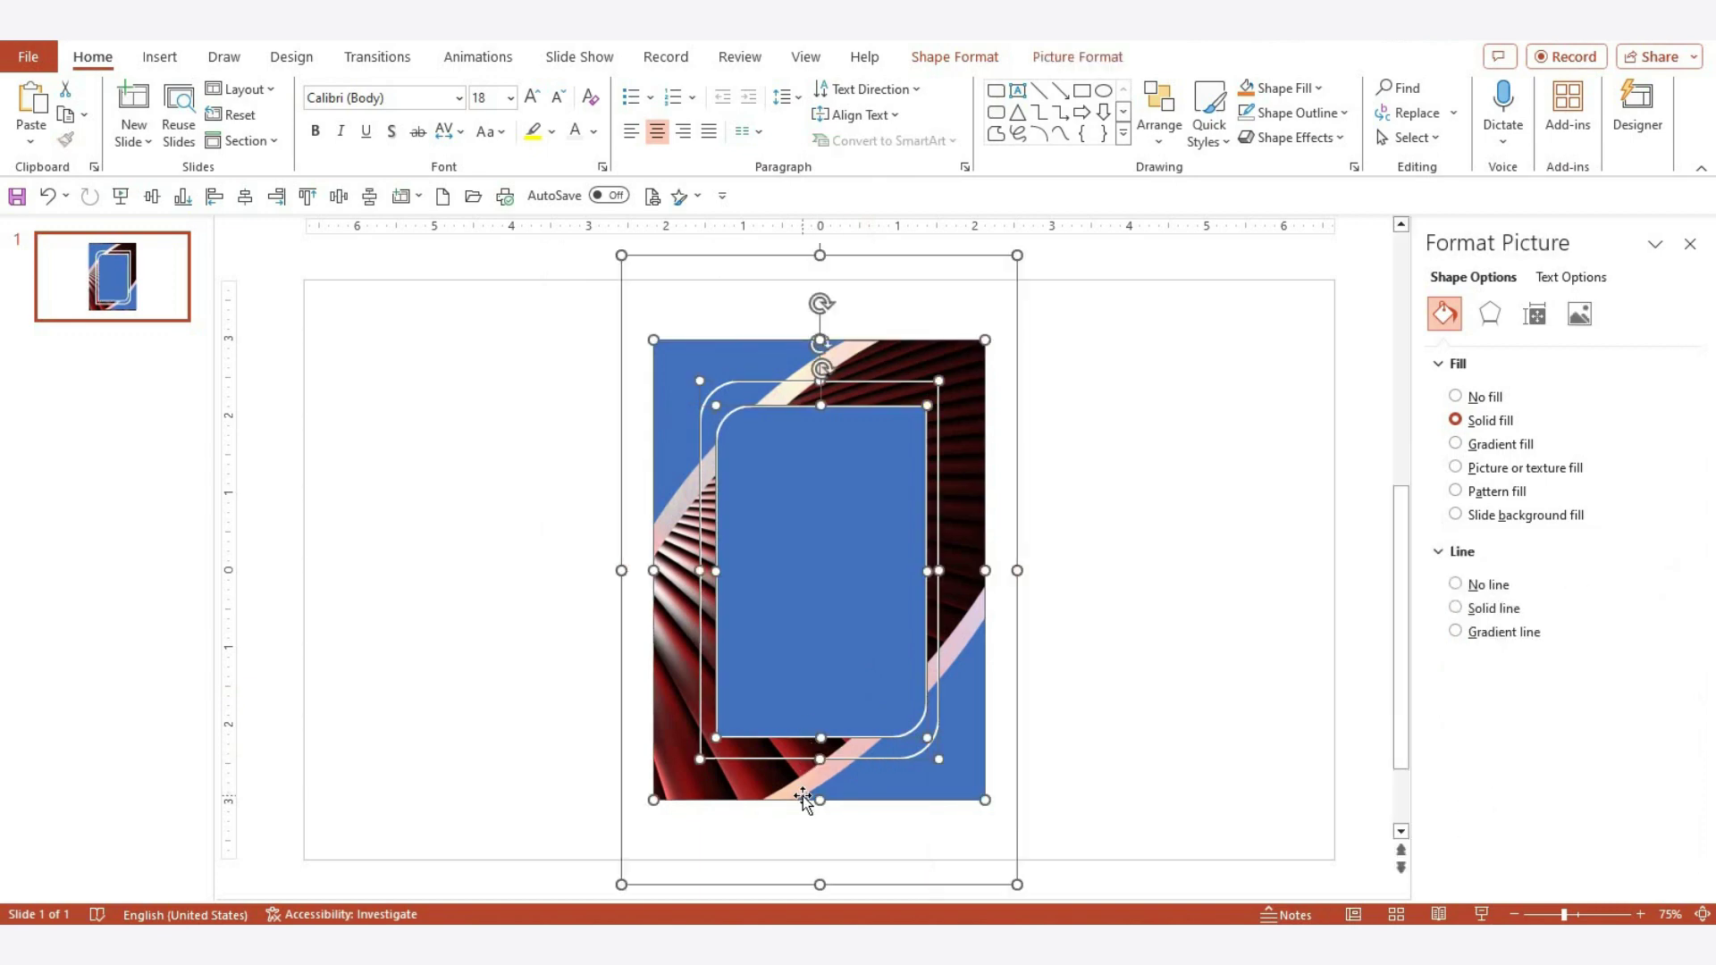
pyautogui.keyDown('shift'); pyautogui.click(821, 799); pyautogui.keyUp('shift')
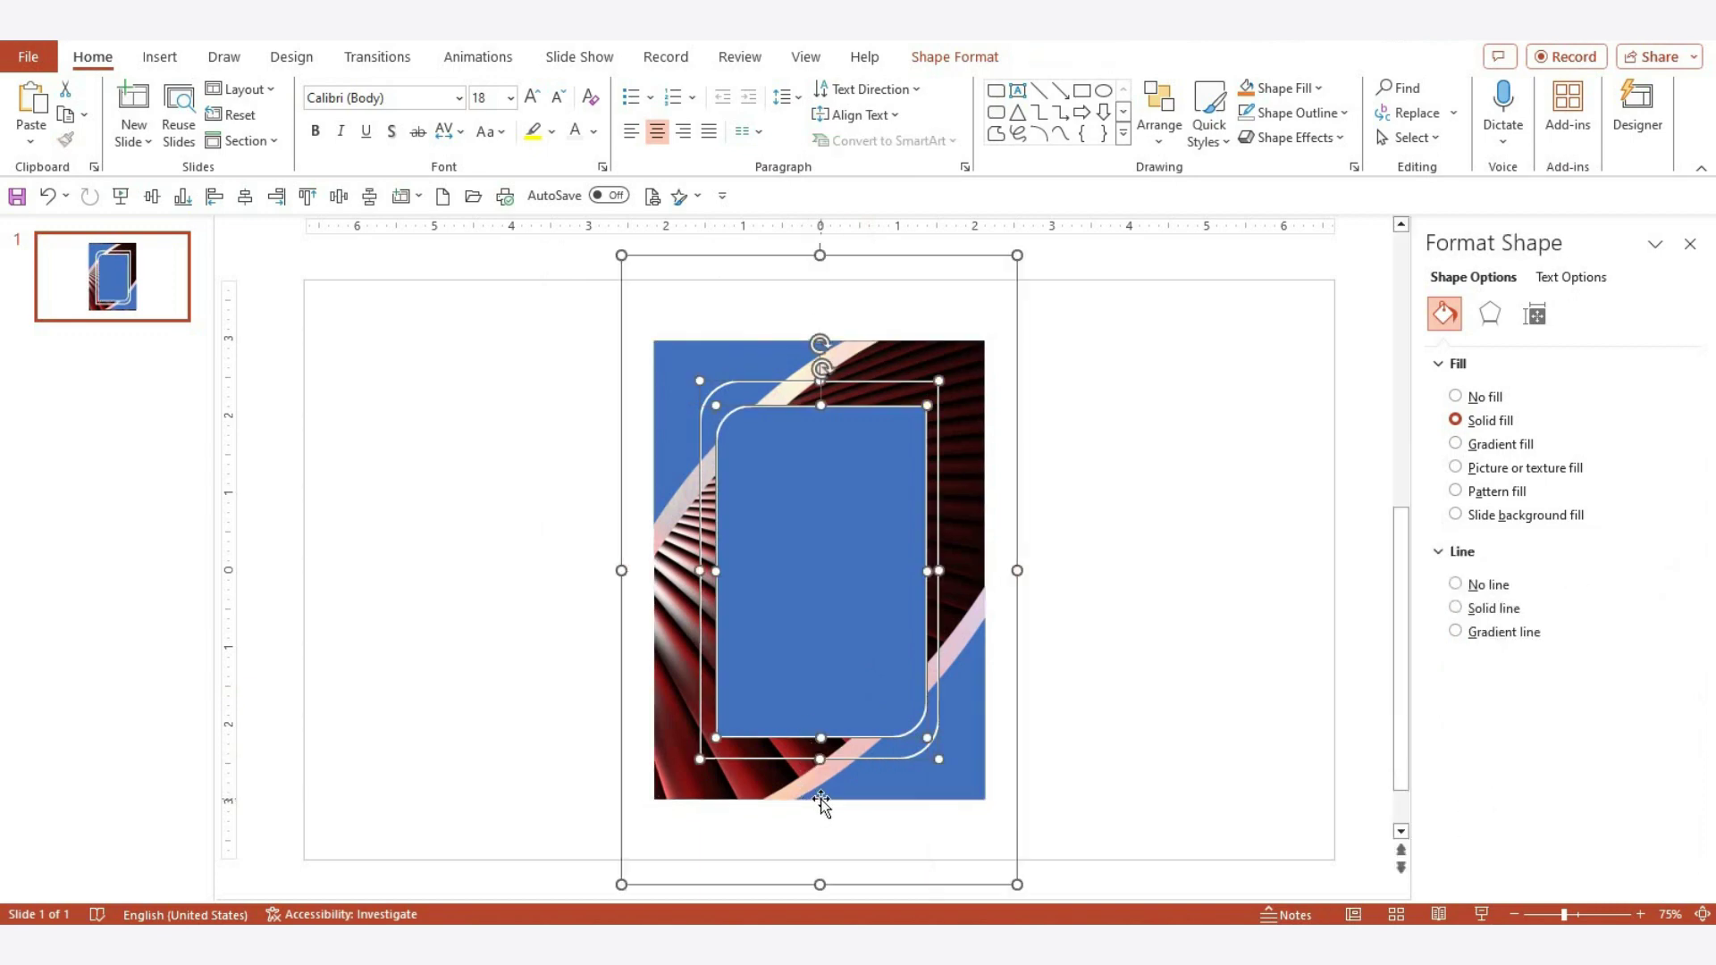
pyautogui.keyDown('shift'); pyautogui.click(764, 888); pyautogui.keyUp('shift')
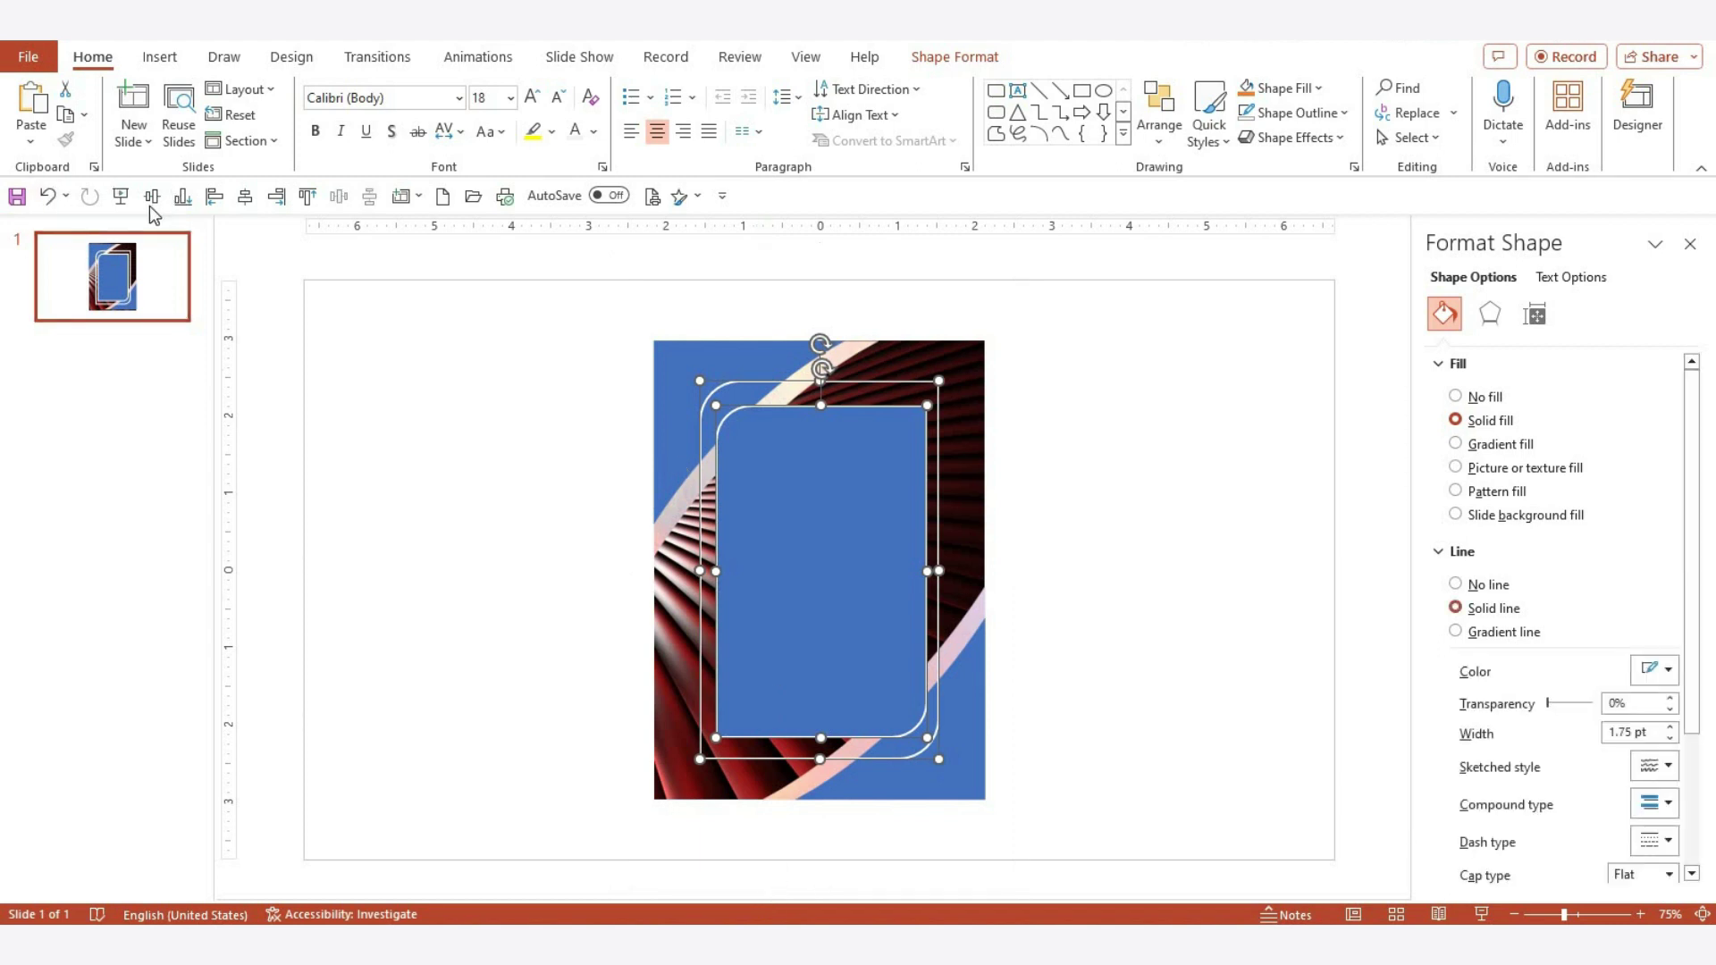
pyautogui.click(244, 195)
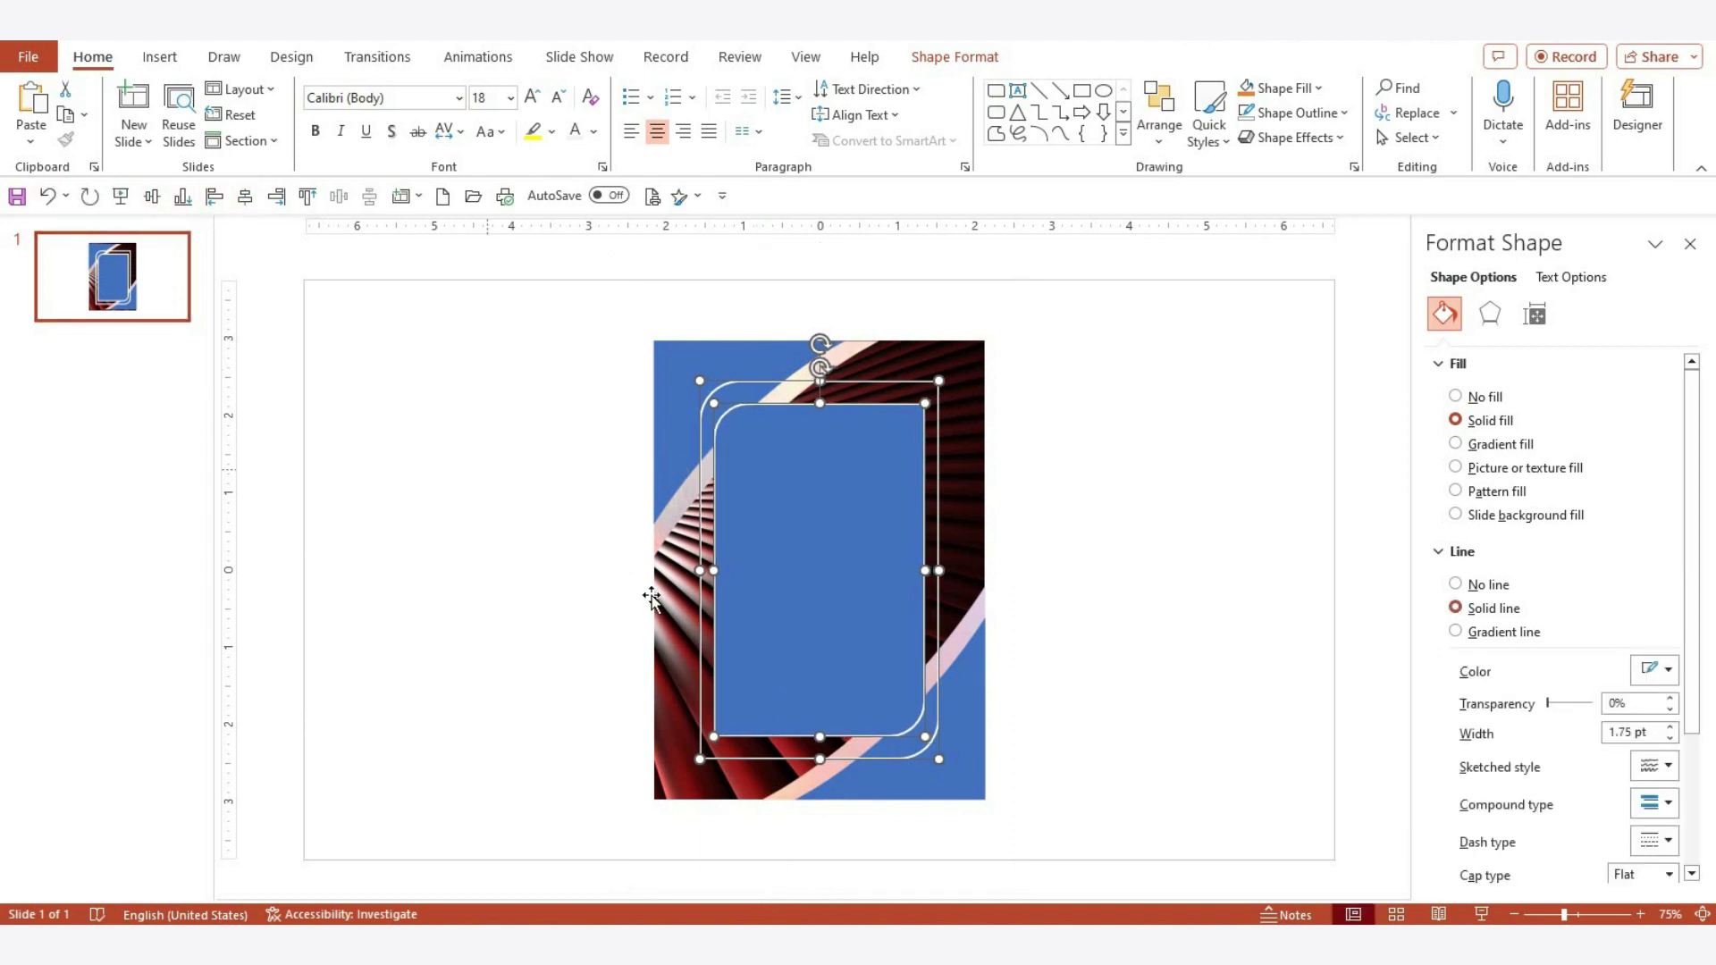
pyautogui.hotkey('ctrl', 'z')
# Try sending the frame shapes backward and to the back, then undo it
pyautogui.click(953, 57)
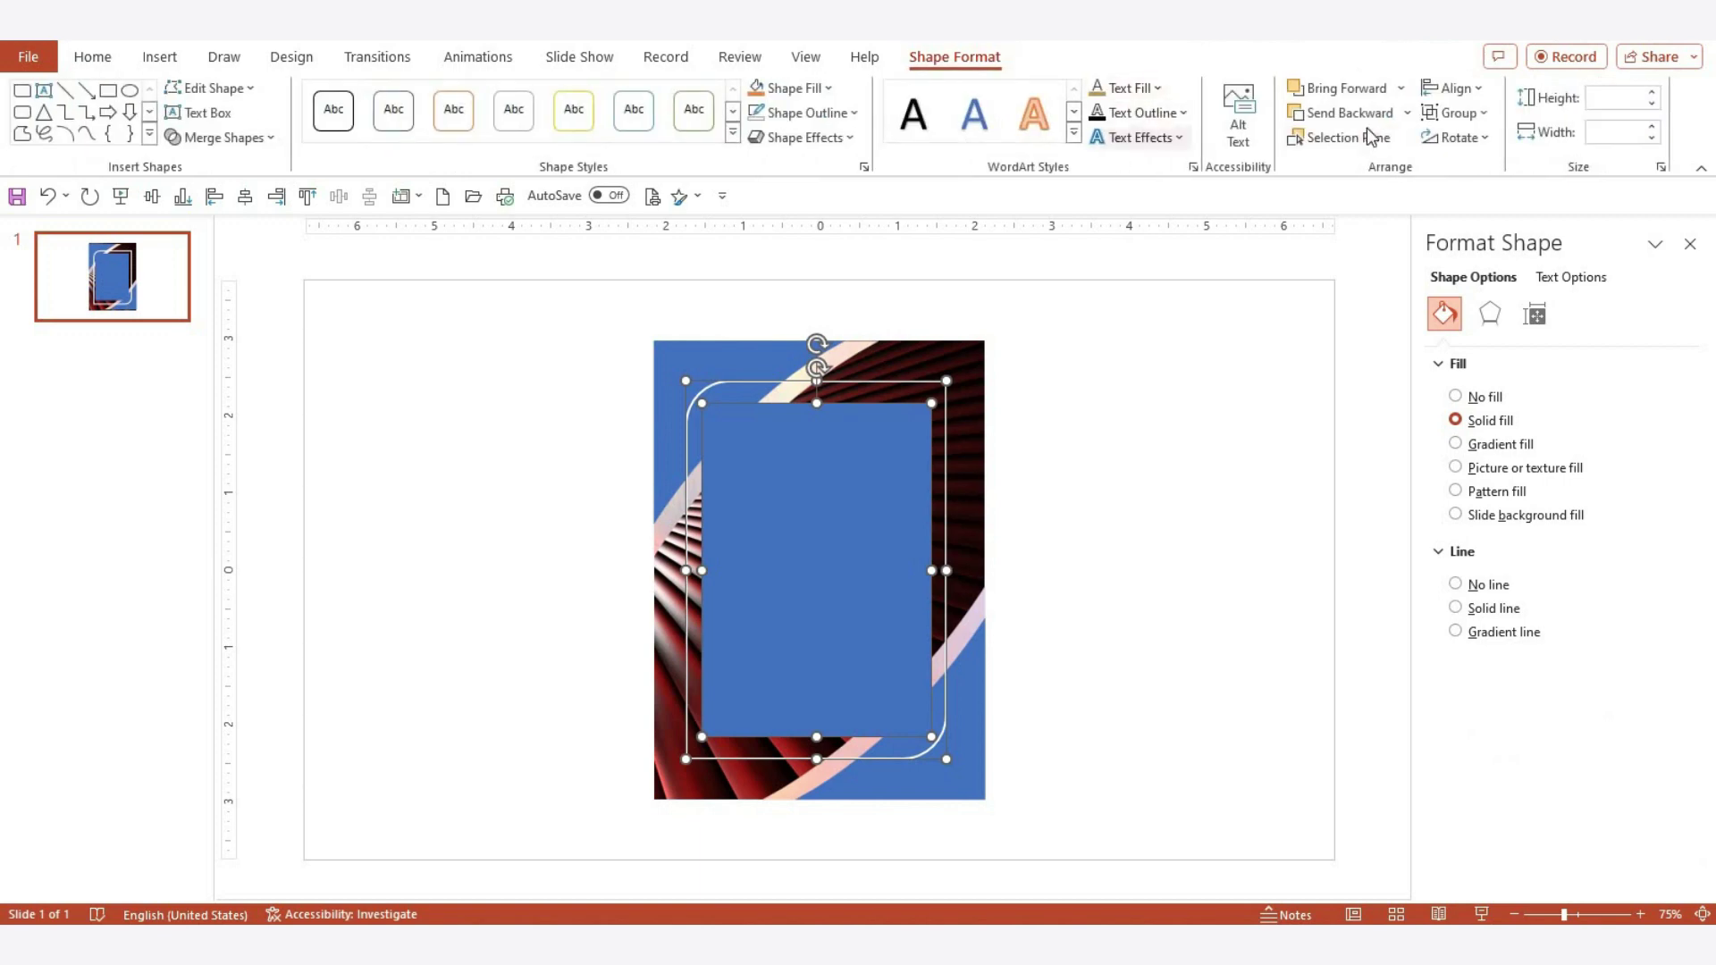
pyautogui.click(1406, 114)
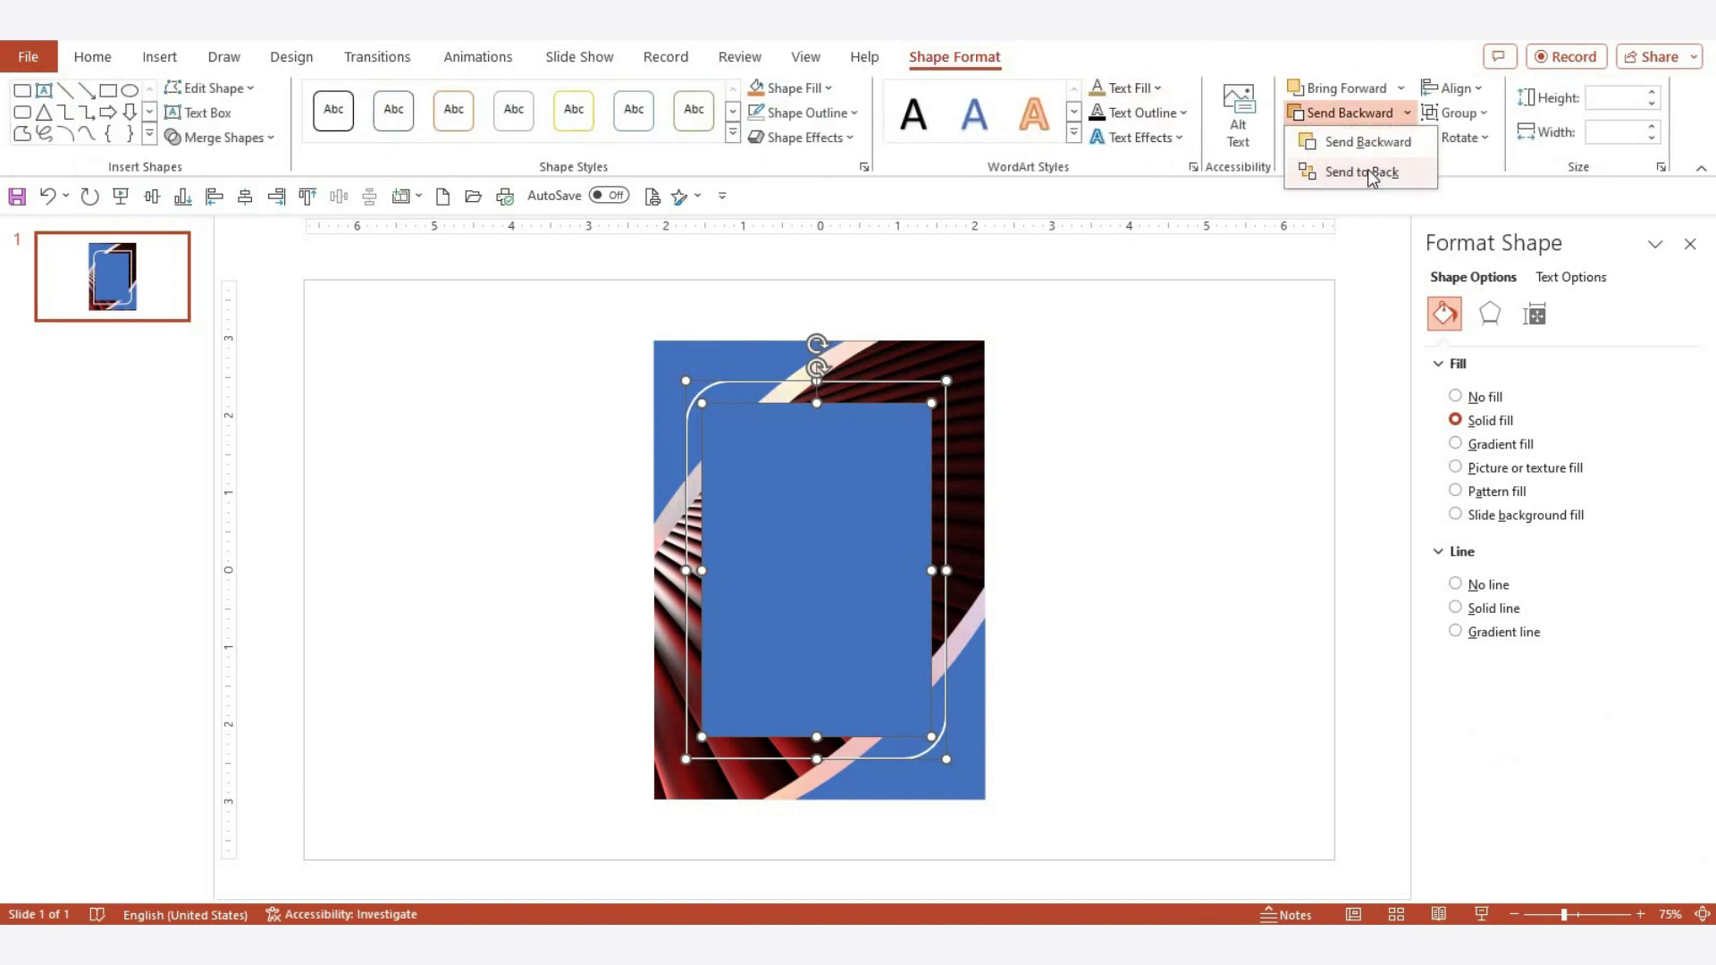
pyautogui.click(1366, 145)
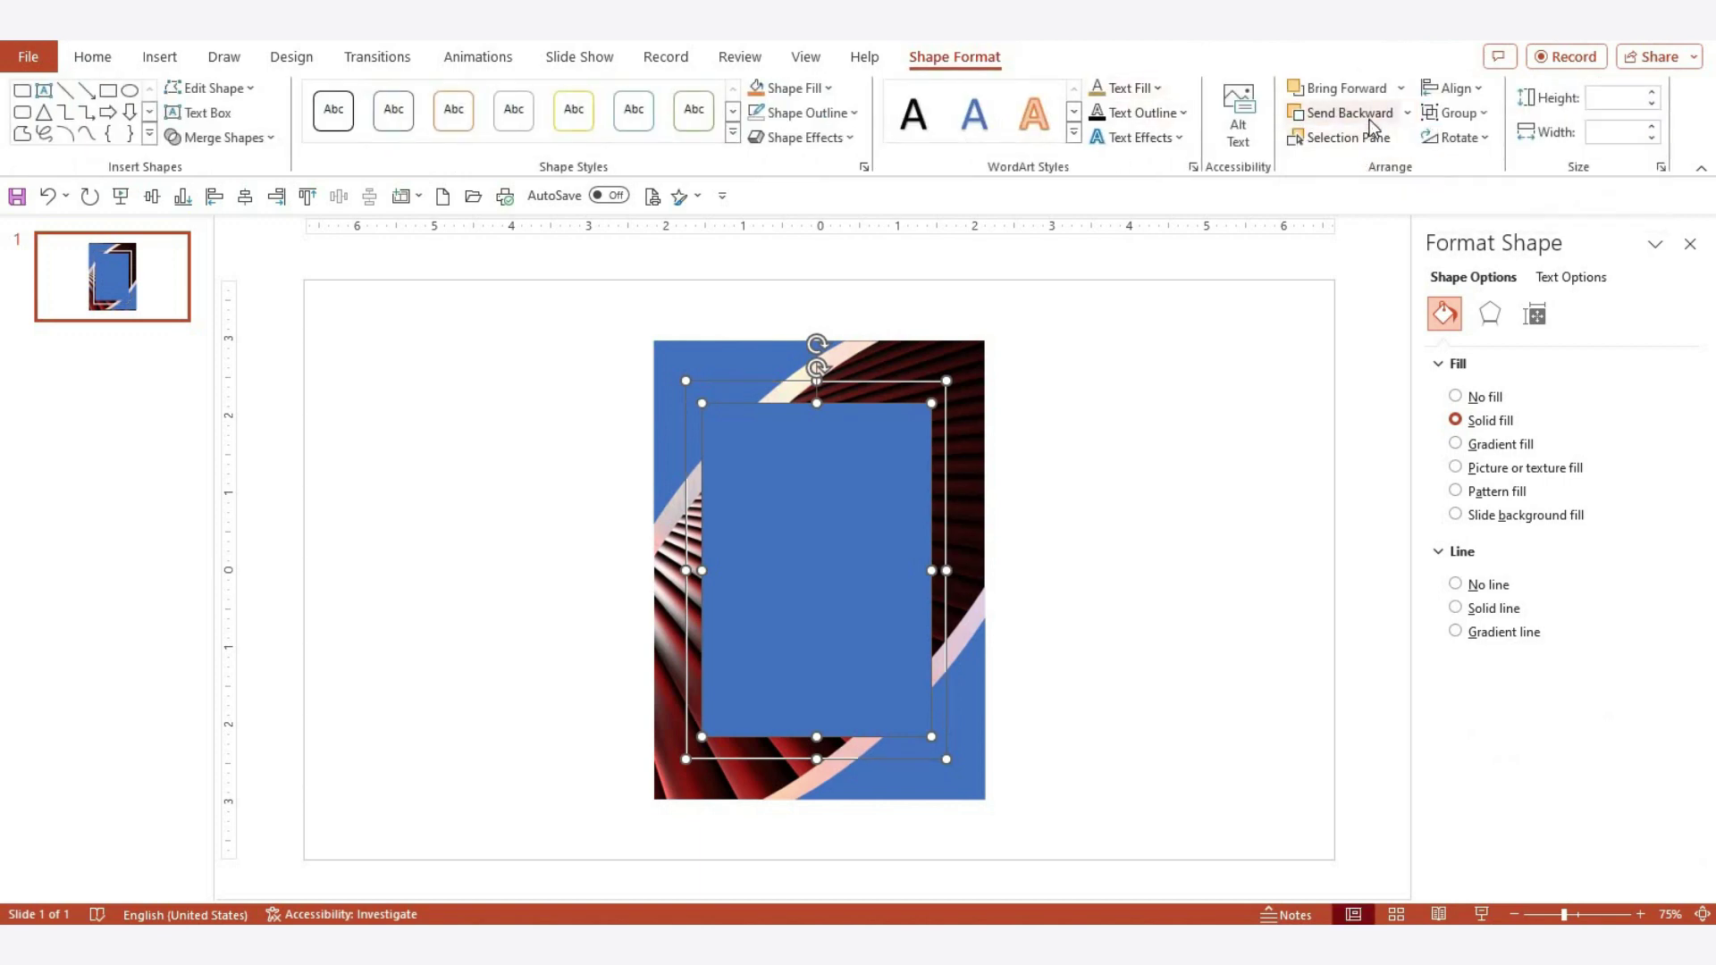
pyautogui.click(1372, 125)
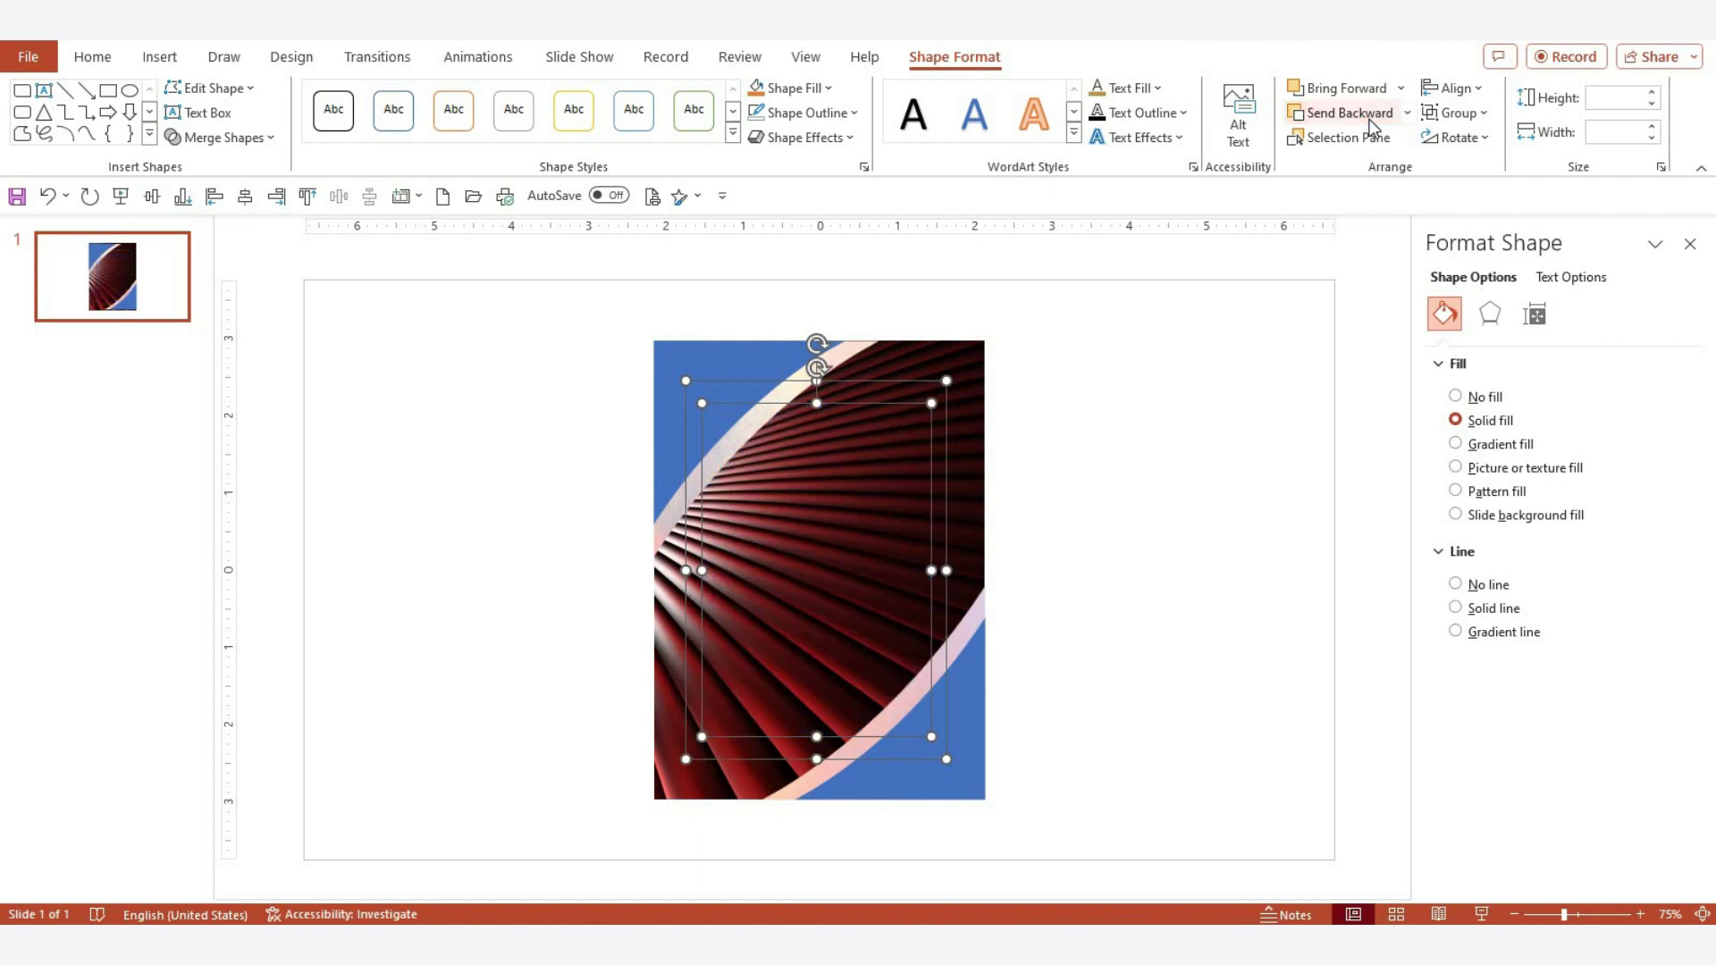
pyautogui.hotkey('ctrl', 'z')
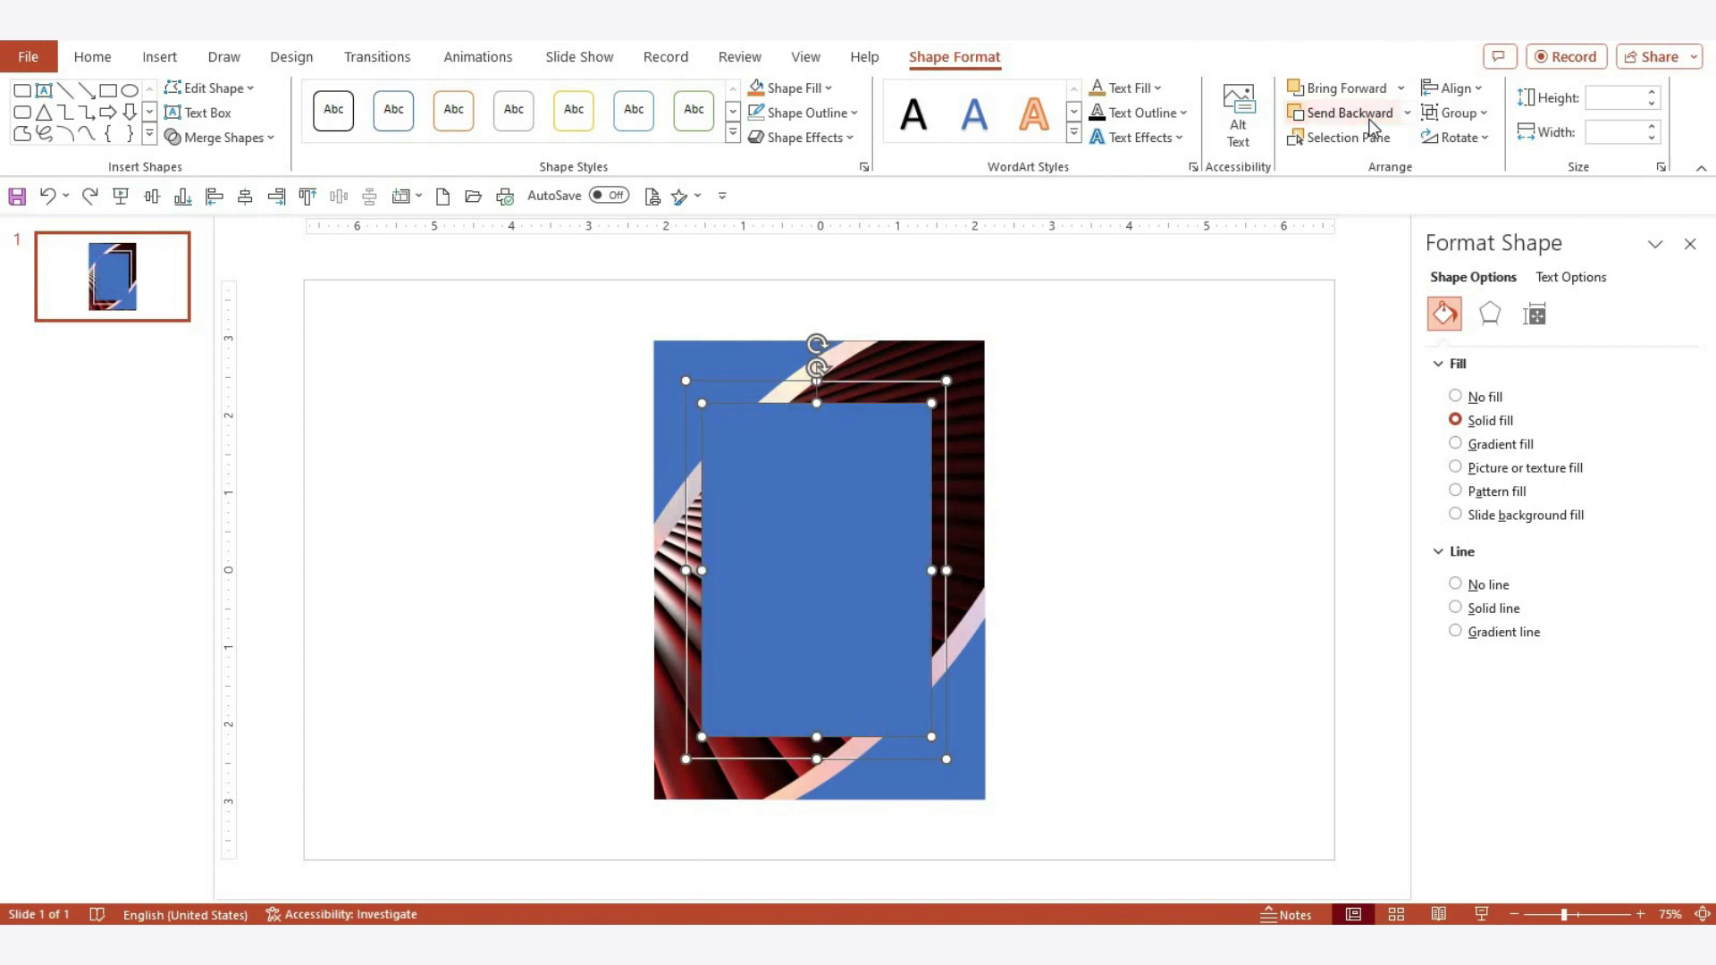
# Bring the two rotated rectangles to the front so the photo and red corners show
pyautogui.click(983, 617)
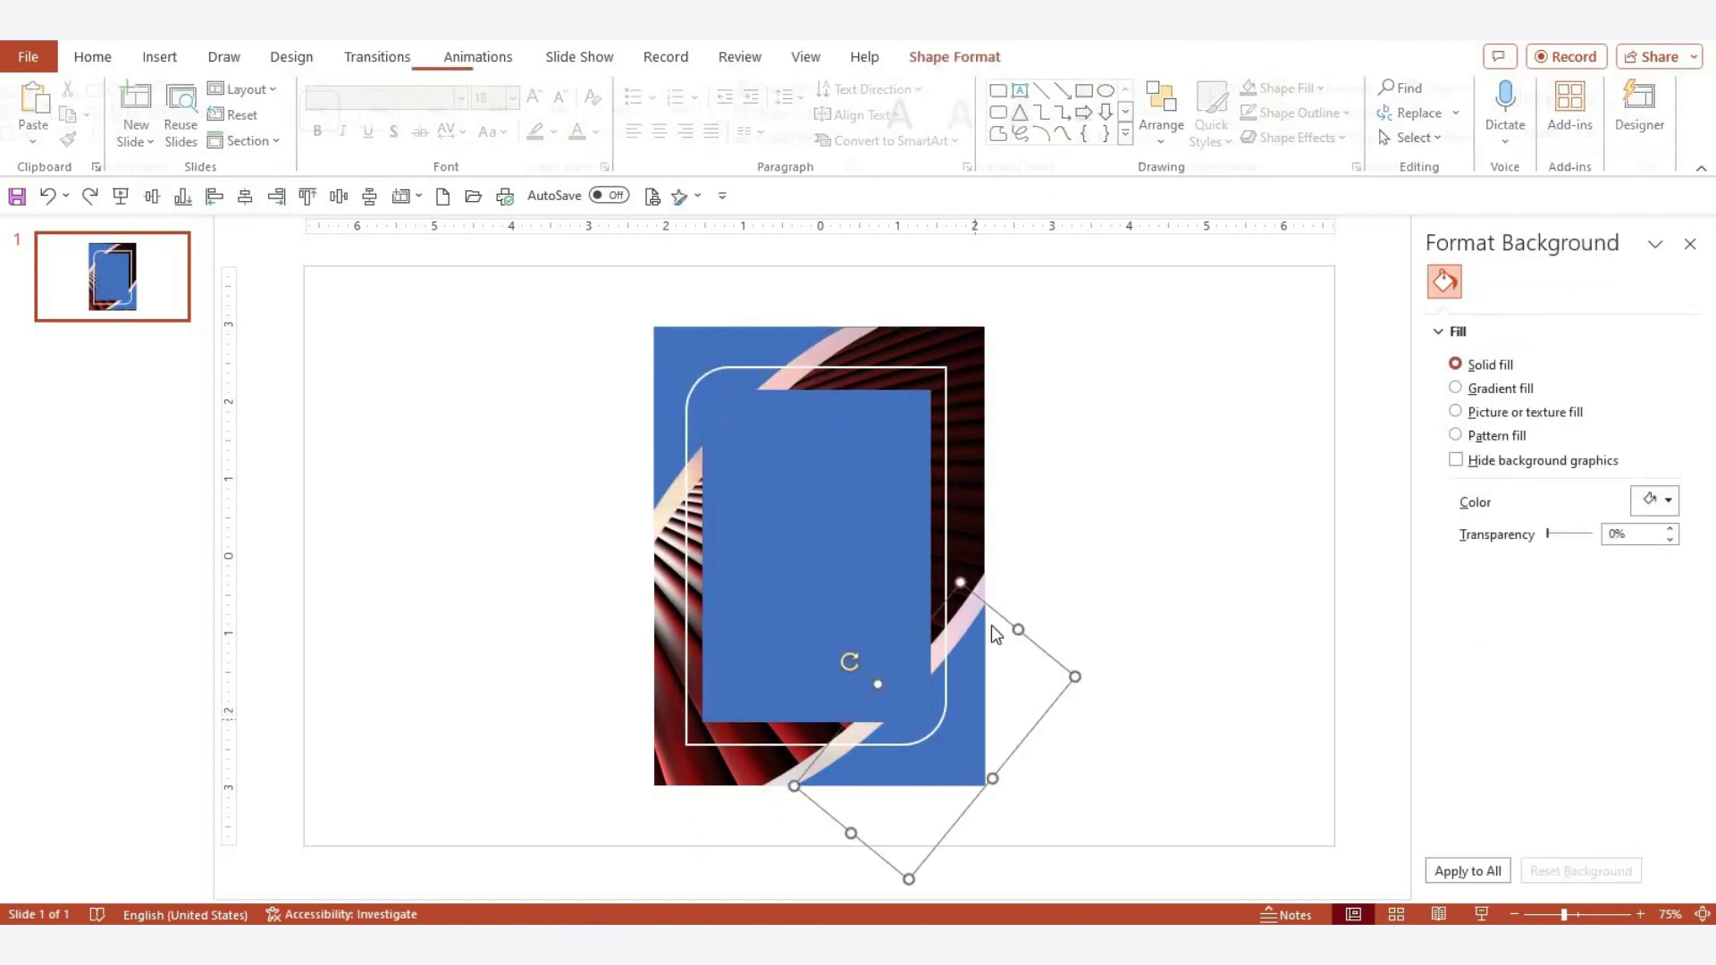
pyautogui.click(982, 588)
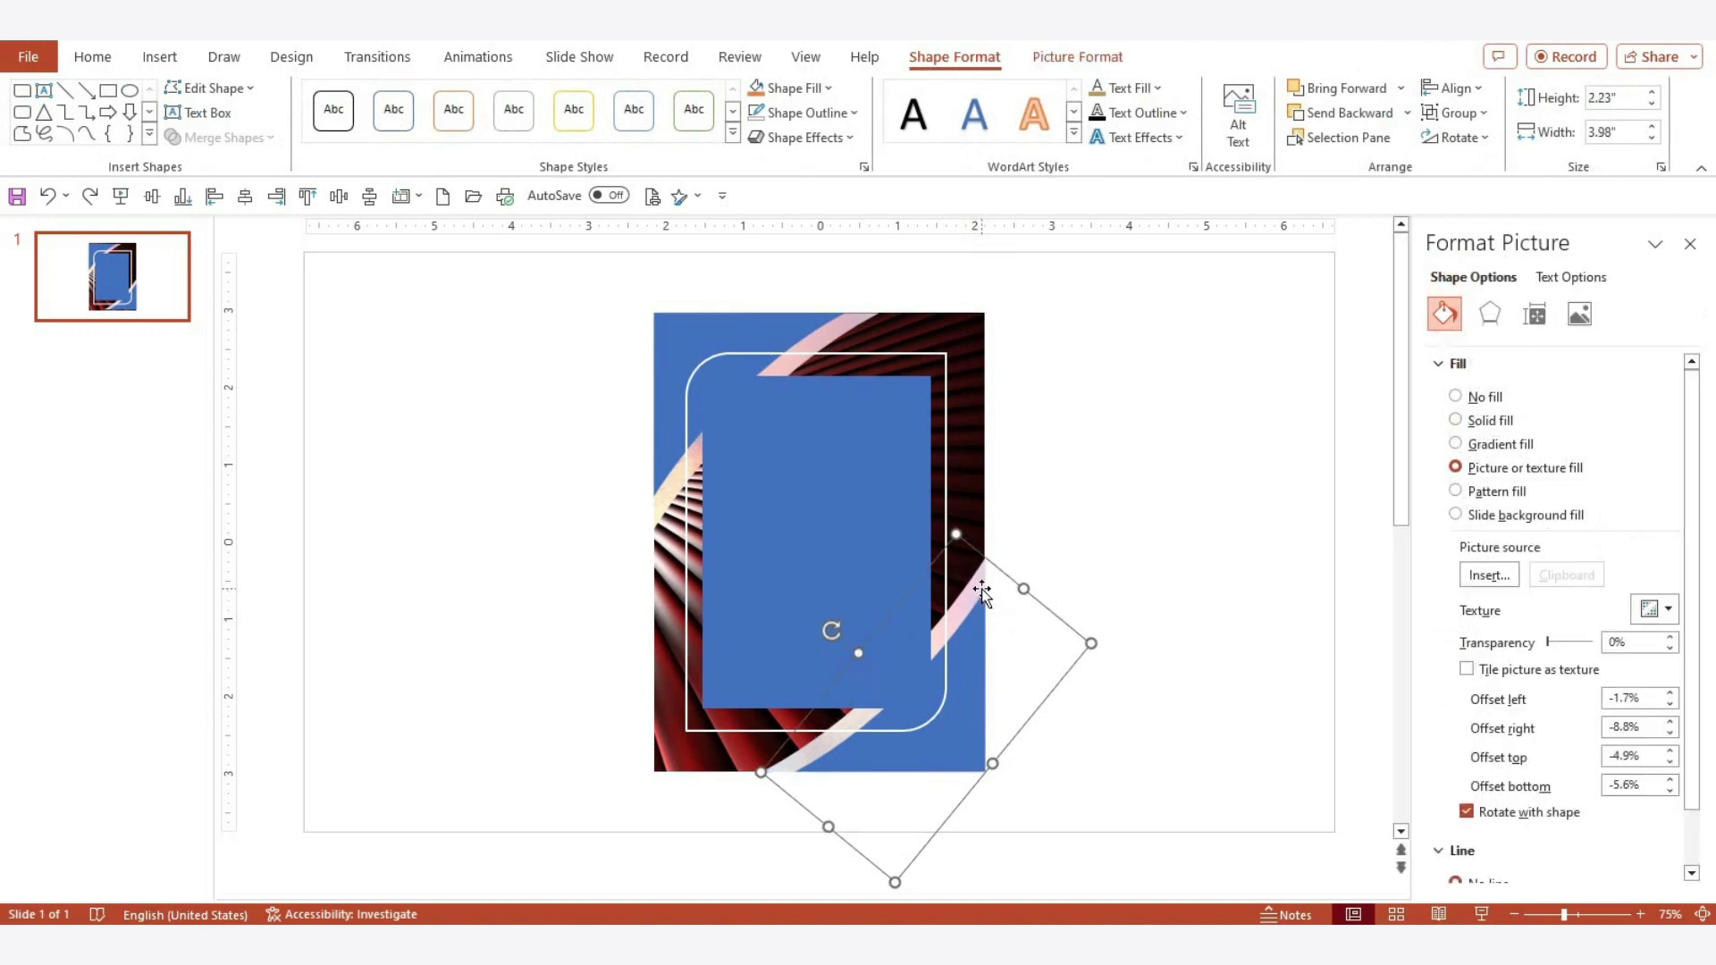
pyautogui.click(965, 663)
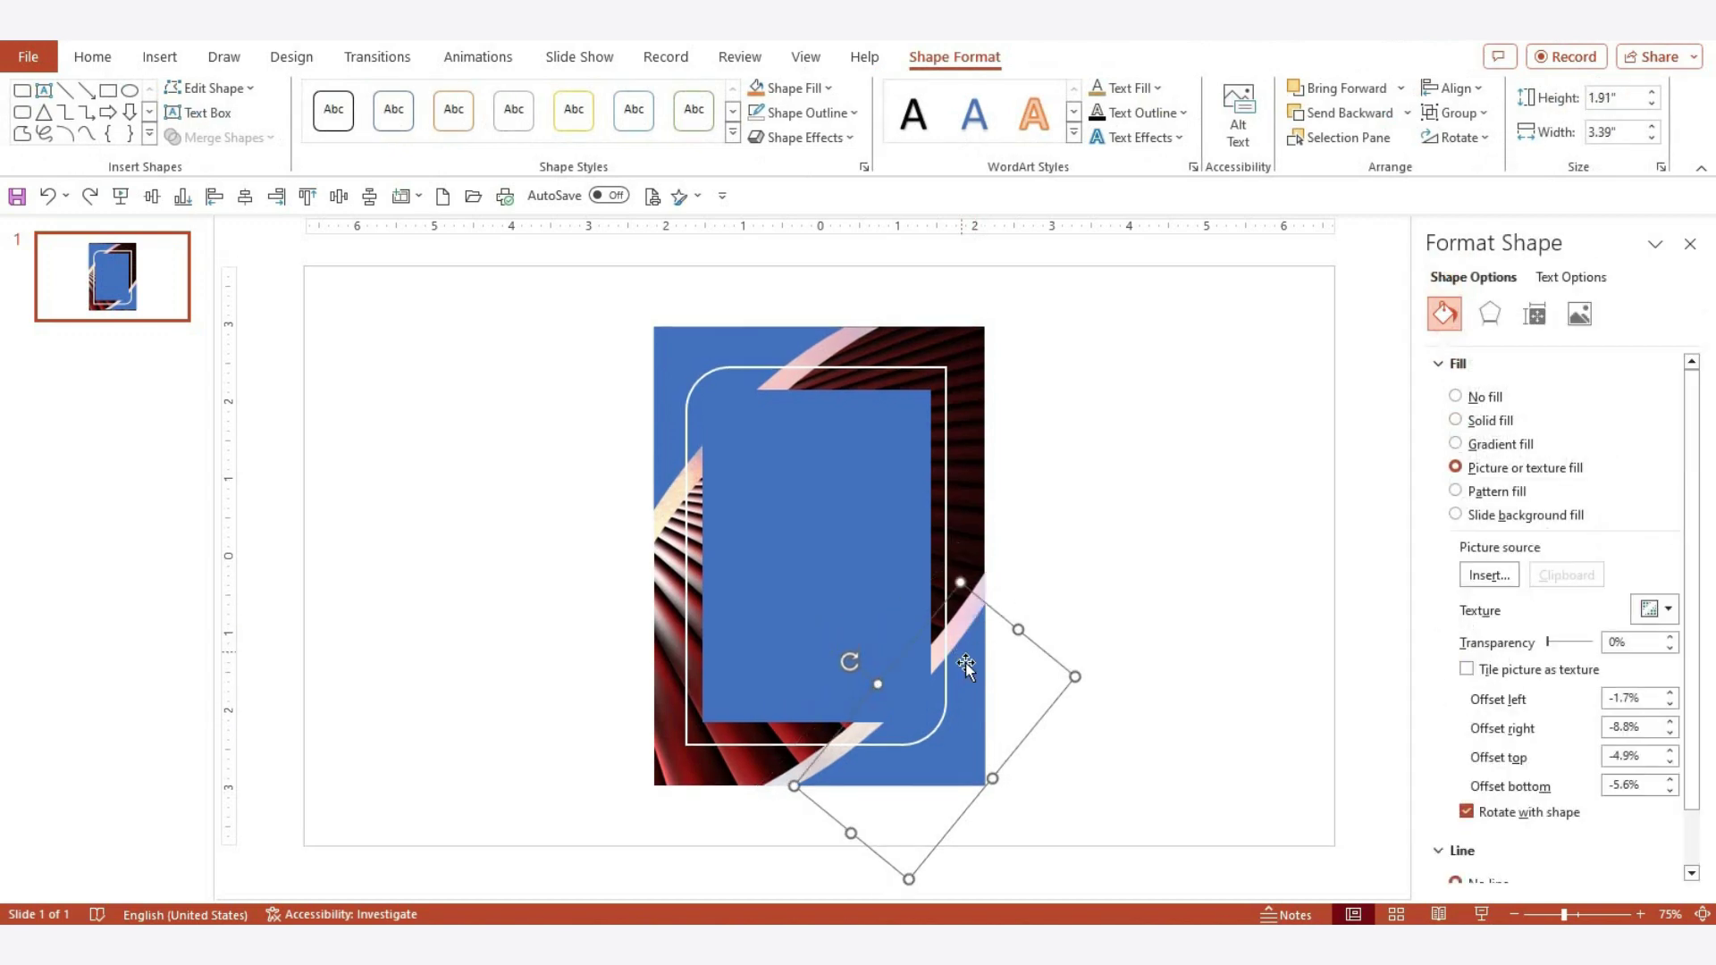
pyautogui.keyDown('shift'); pyautogui.click(984, 587); pyautogui.keyUp('shift')
pyautogui.click(1400, 88)
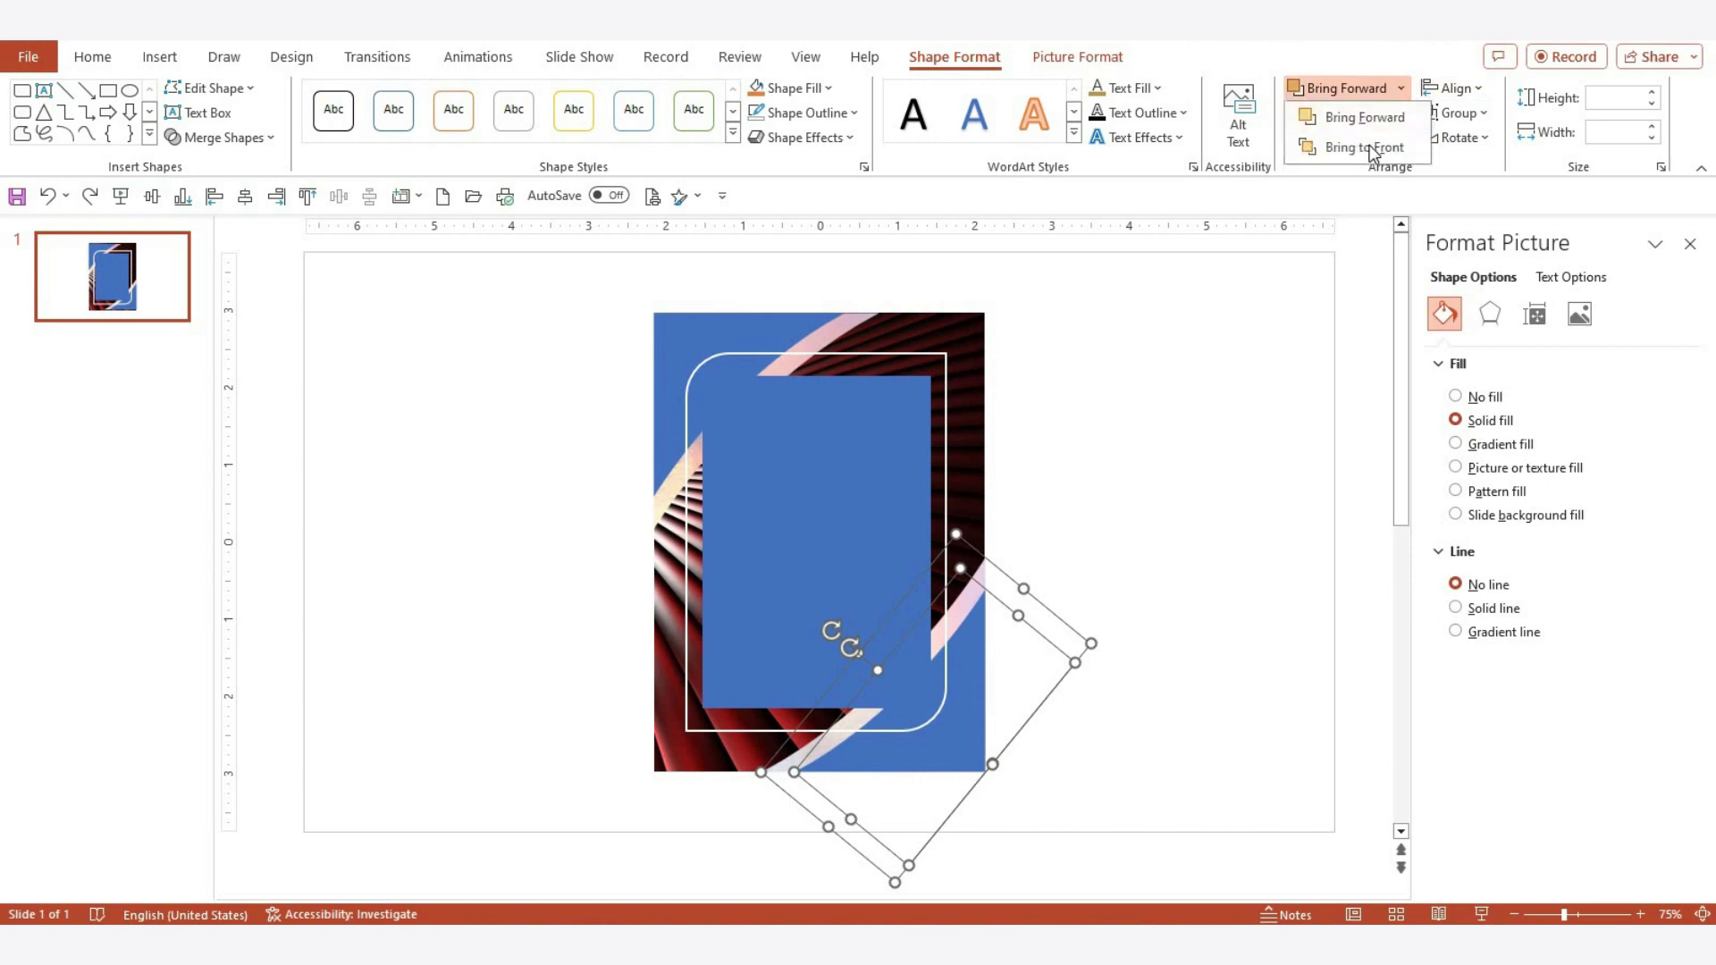
pyautogui.click(1341, 147)
pyautogui.click(937, 856)
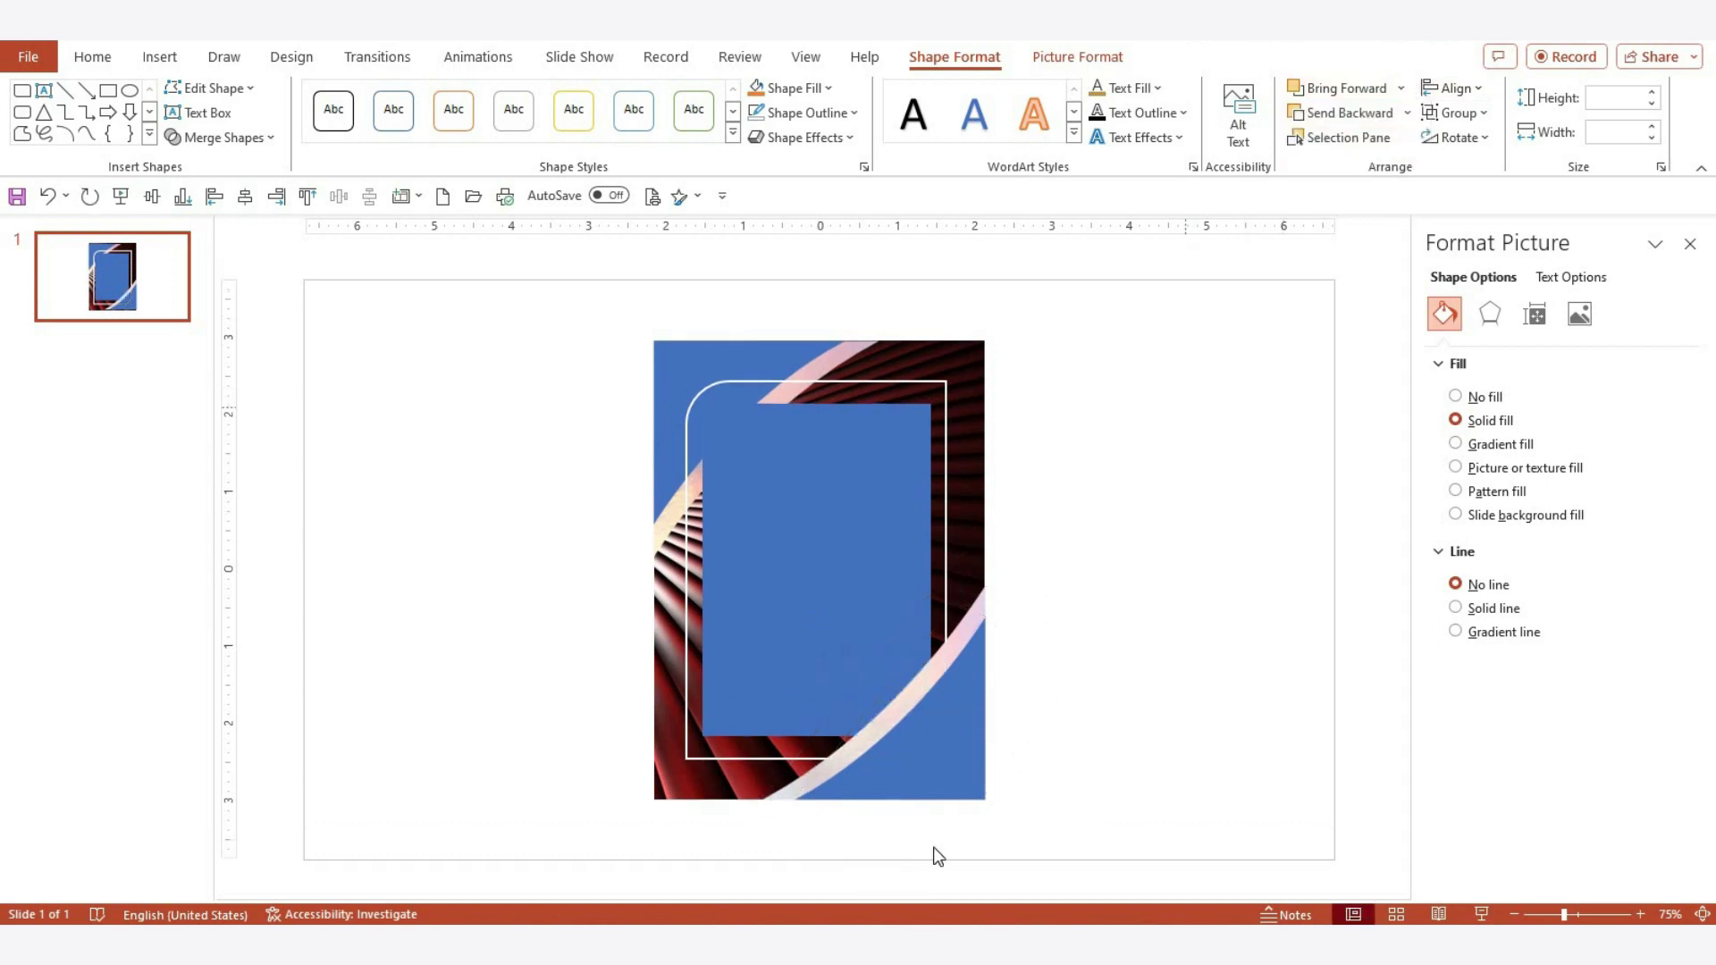
pyautogui.click(712, 358)
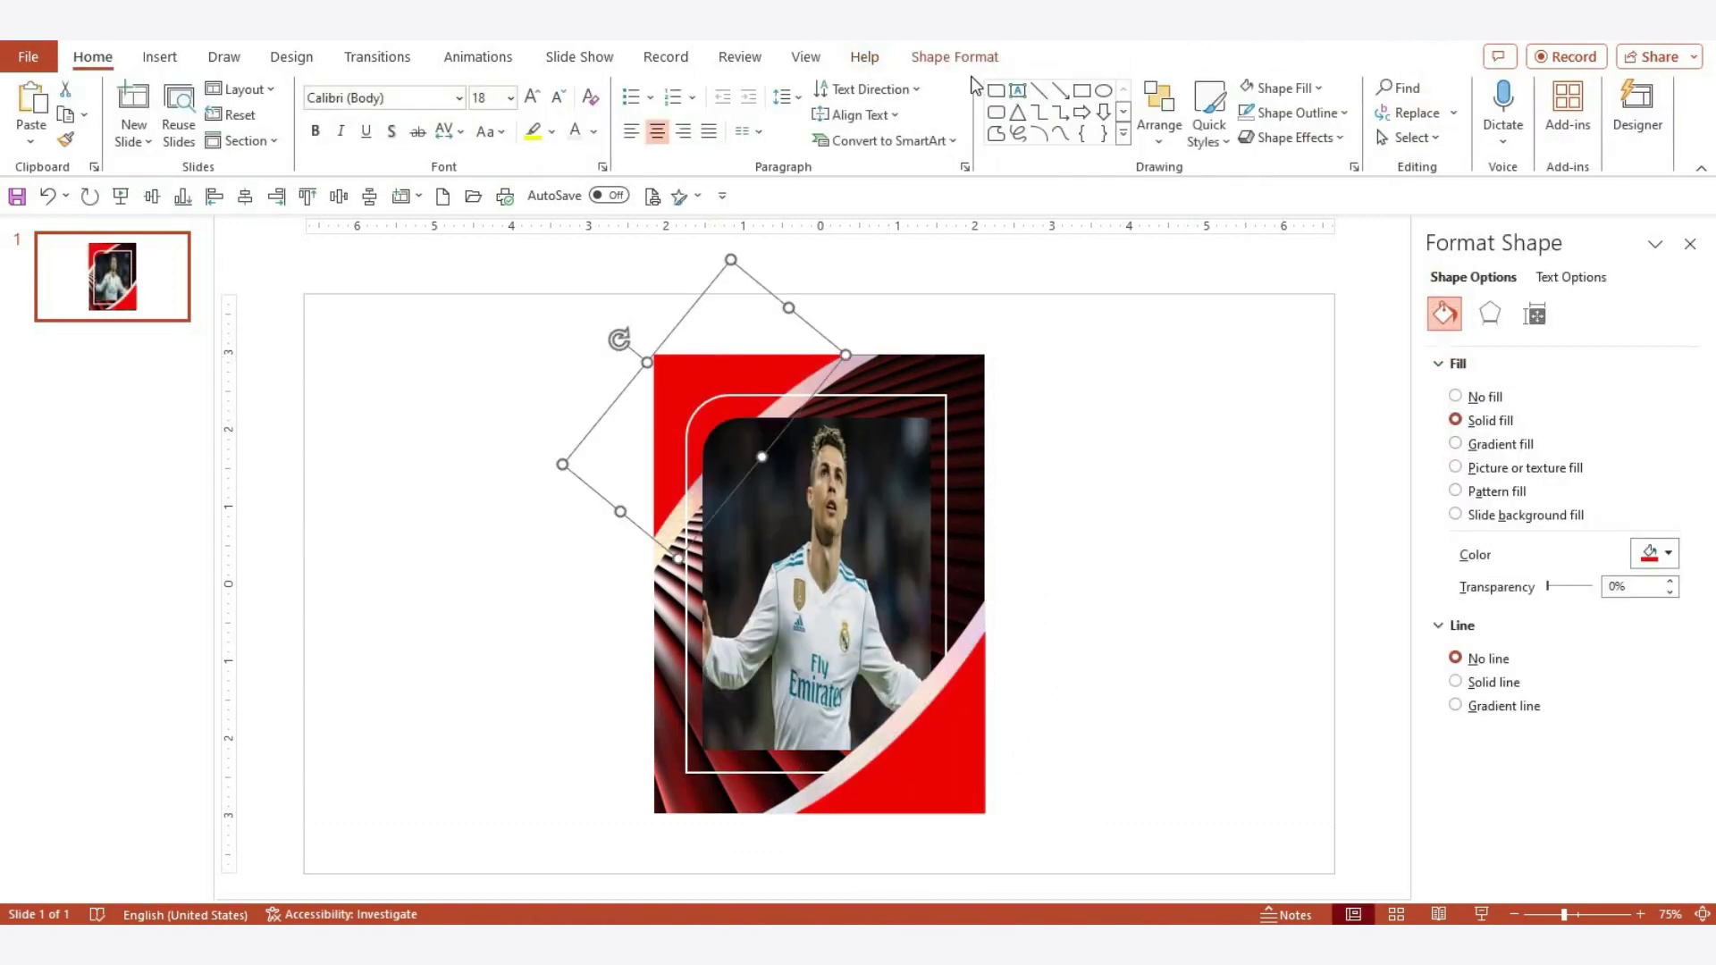
pyautogui.click(720, 359)
# Fill the top-left and bottom-right rotated corner shapes with the salmon red recent colour
pyautogui.click(721, 353)
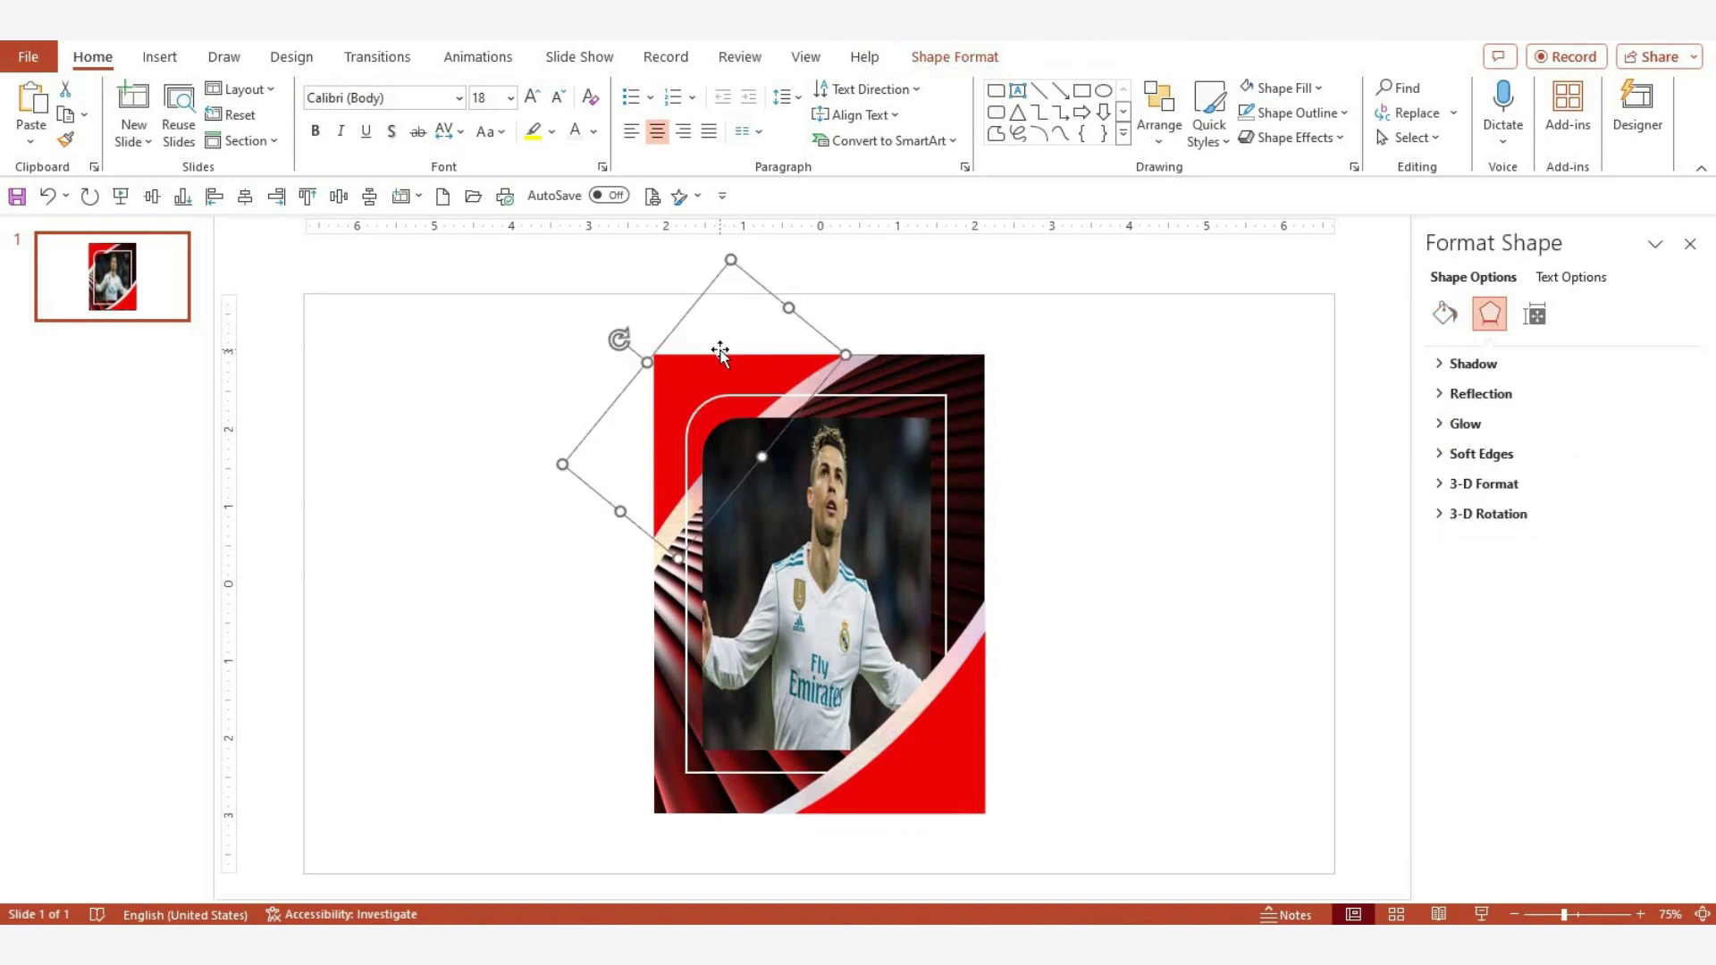
pyautogui.click(947, 56)
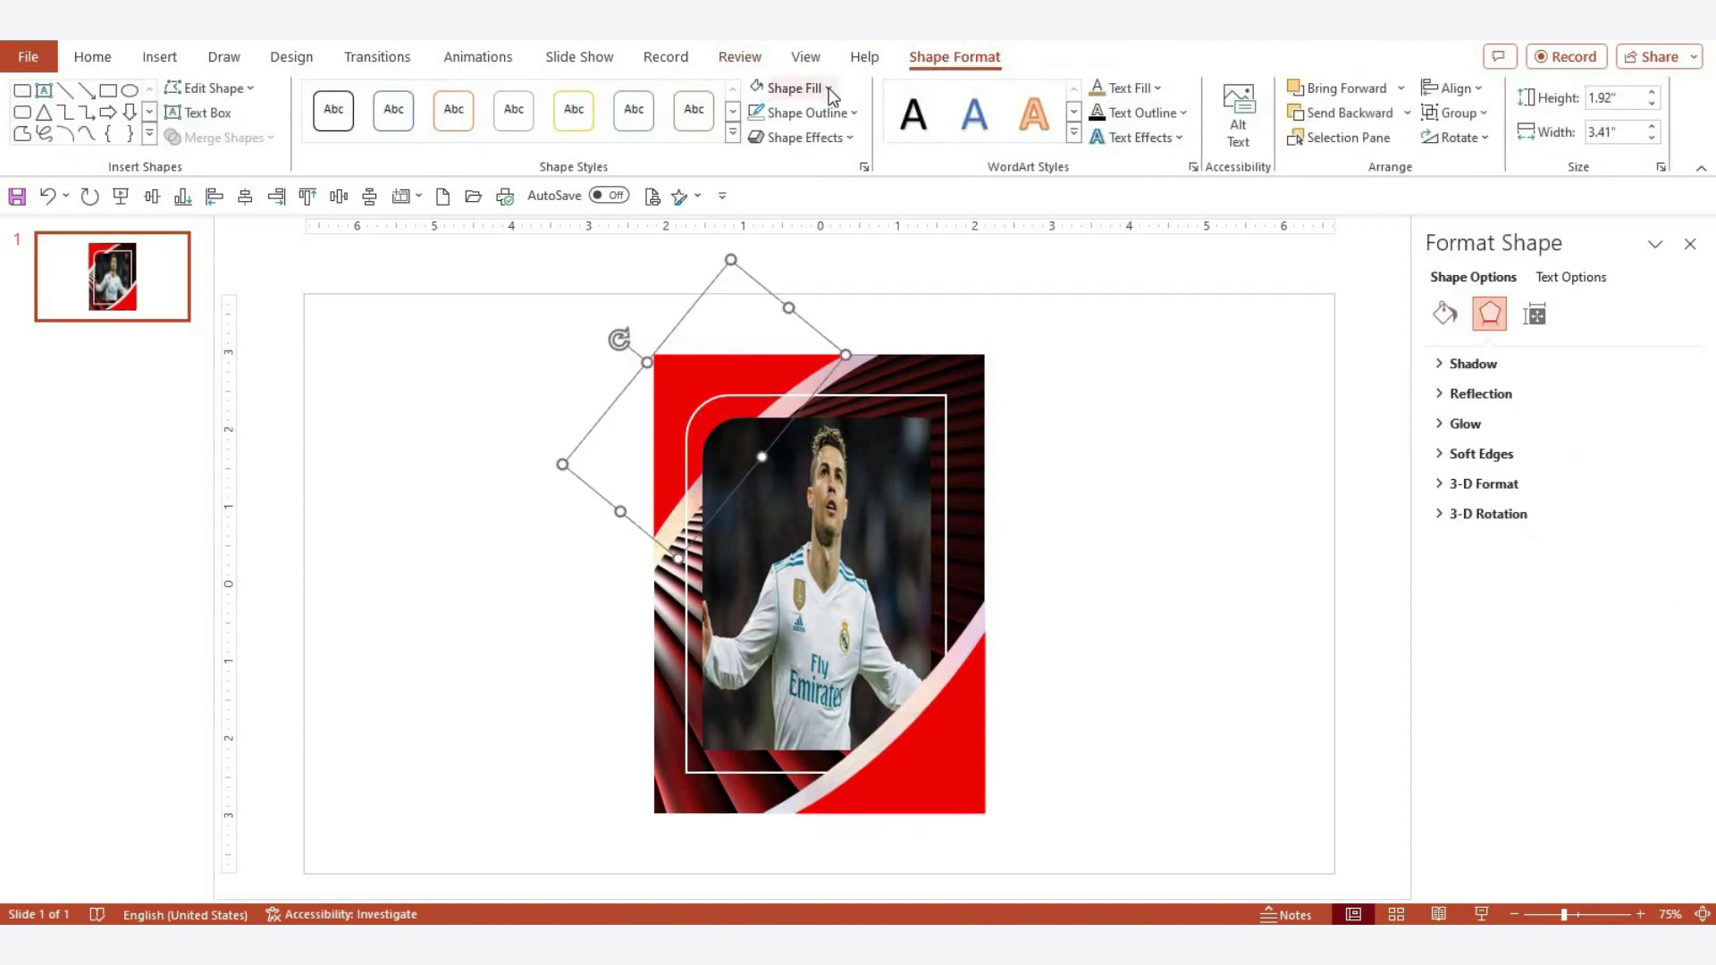
pyautogui.click(822, 87)
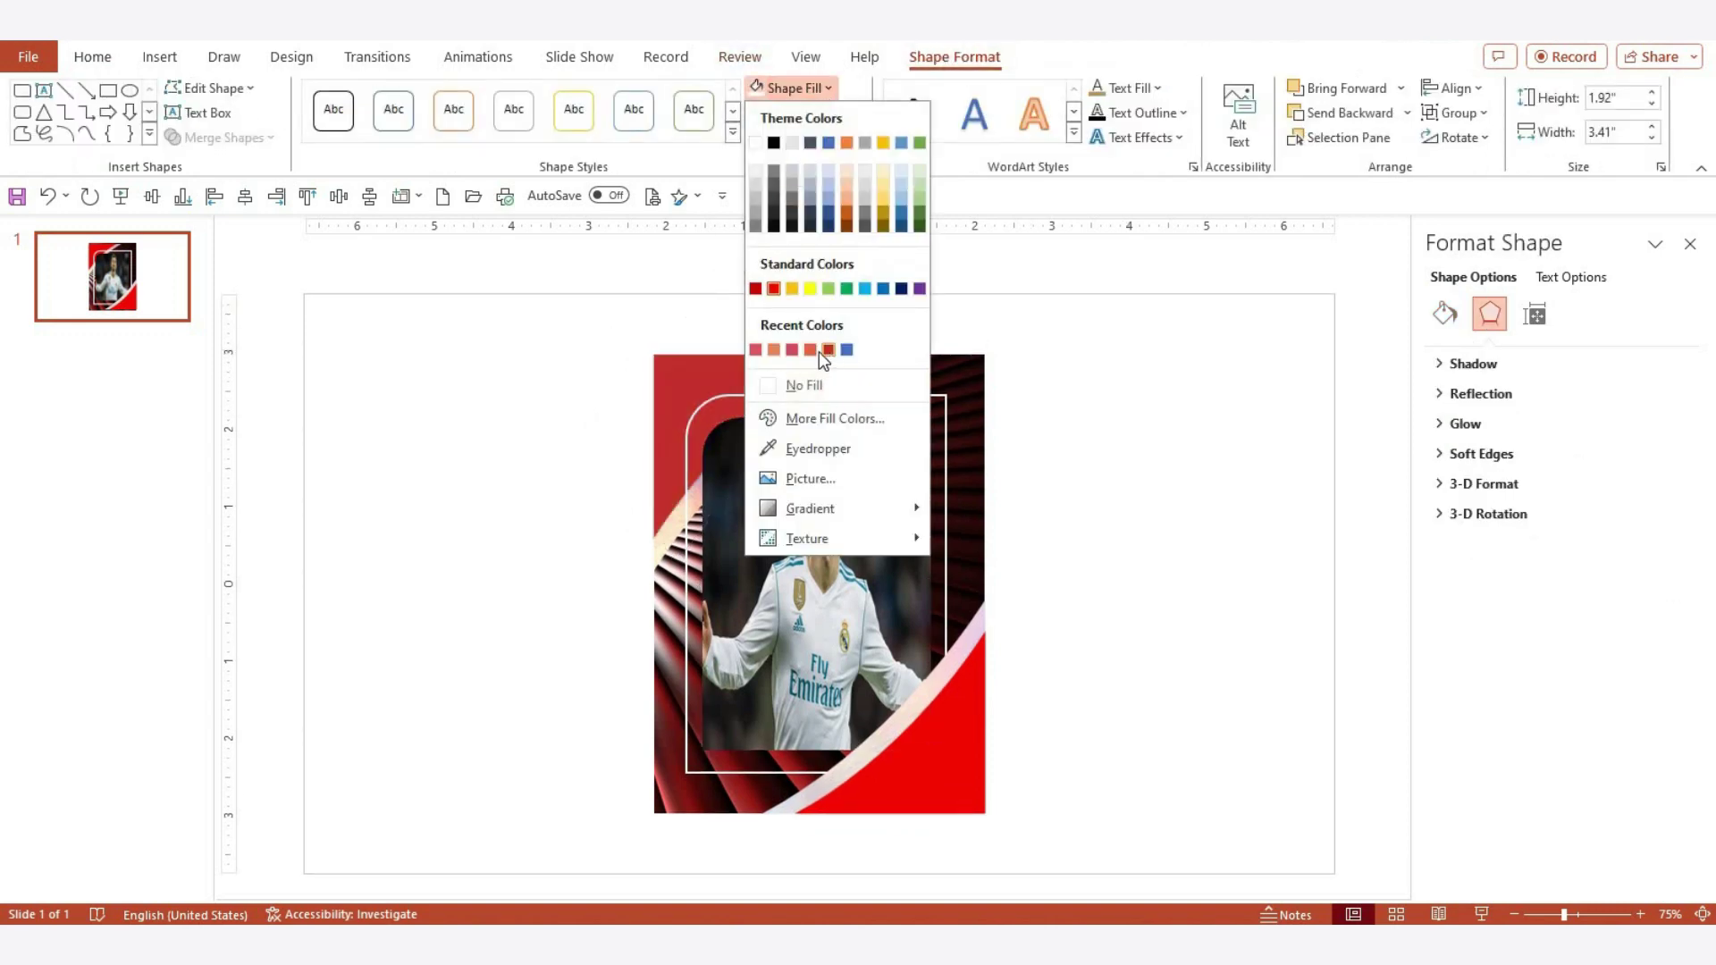
pyautogui.click(755, 349)
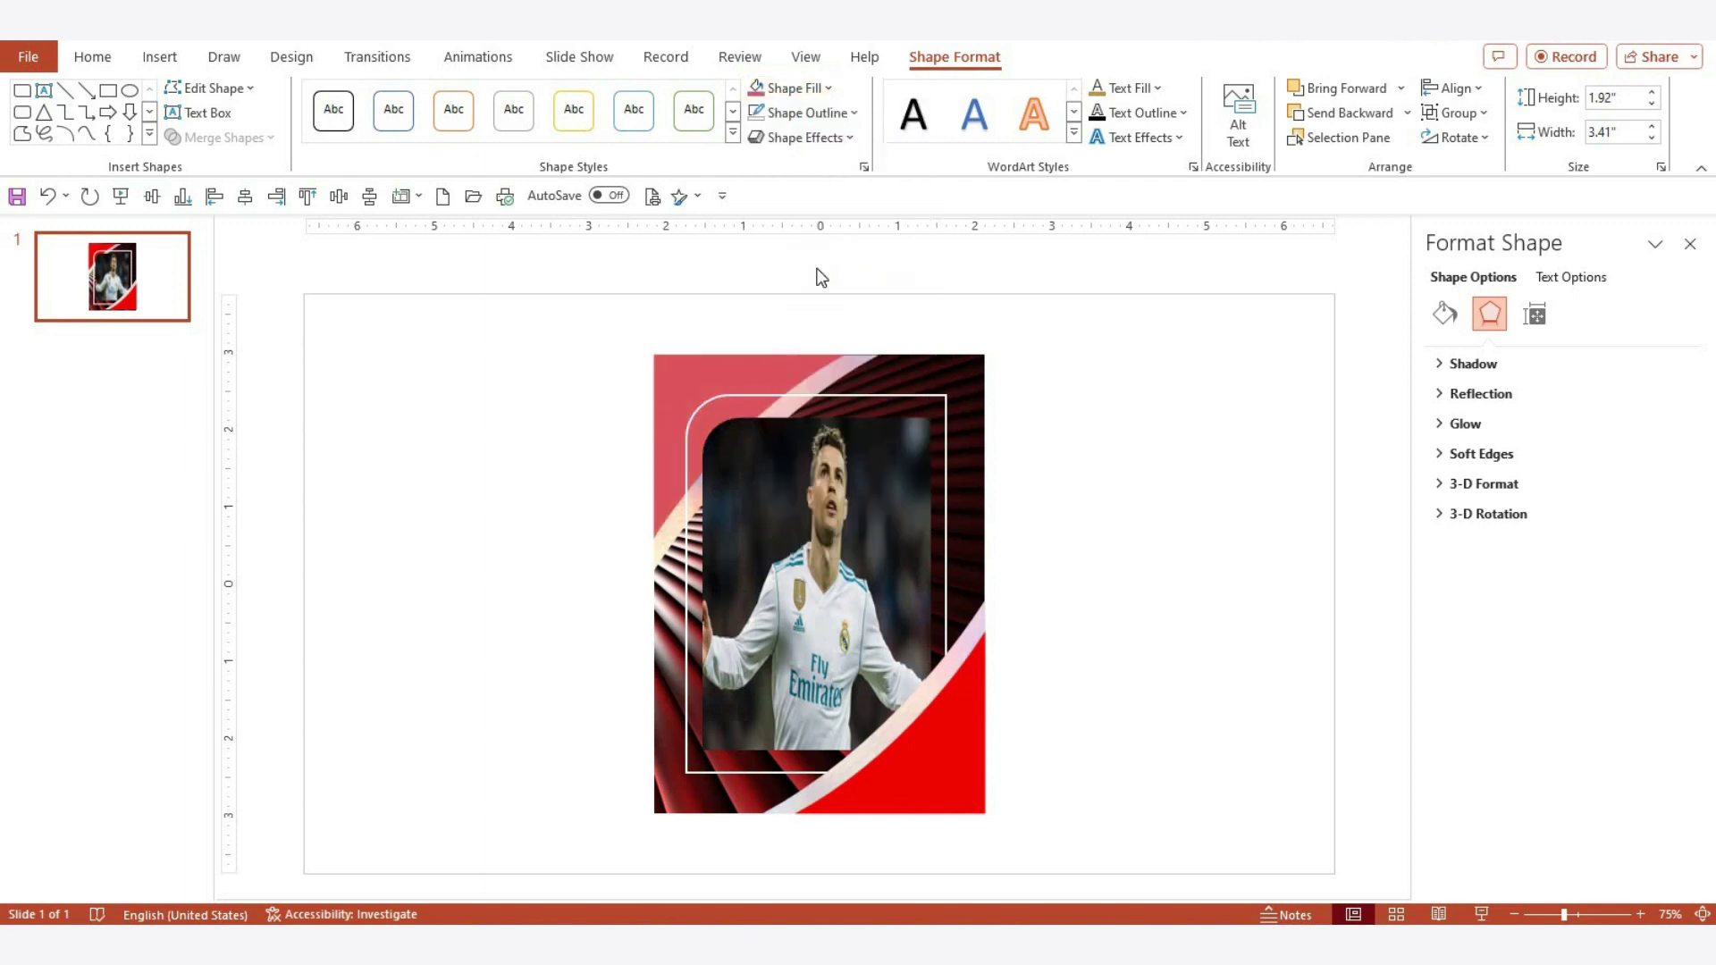
pyautogui.click(936, 758)
pyautogui.click(822, 88)
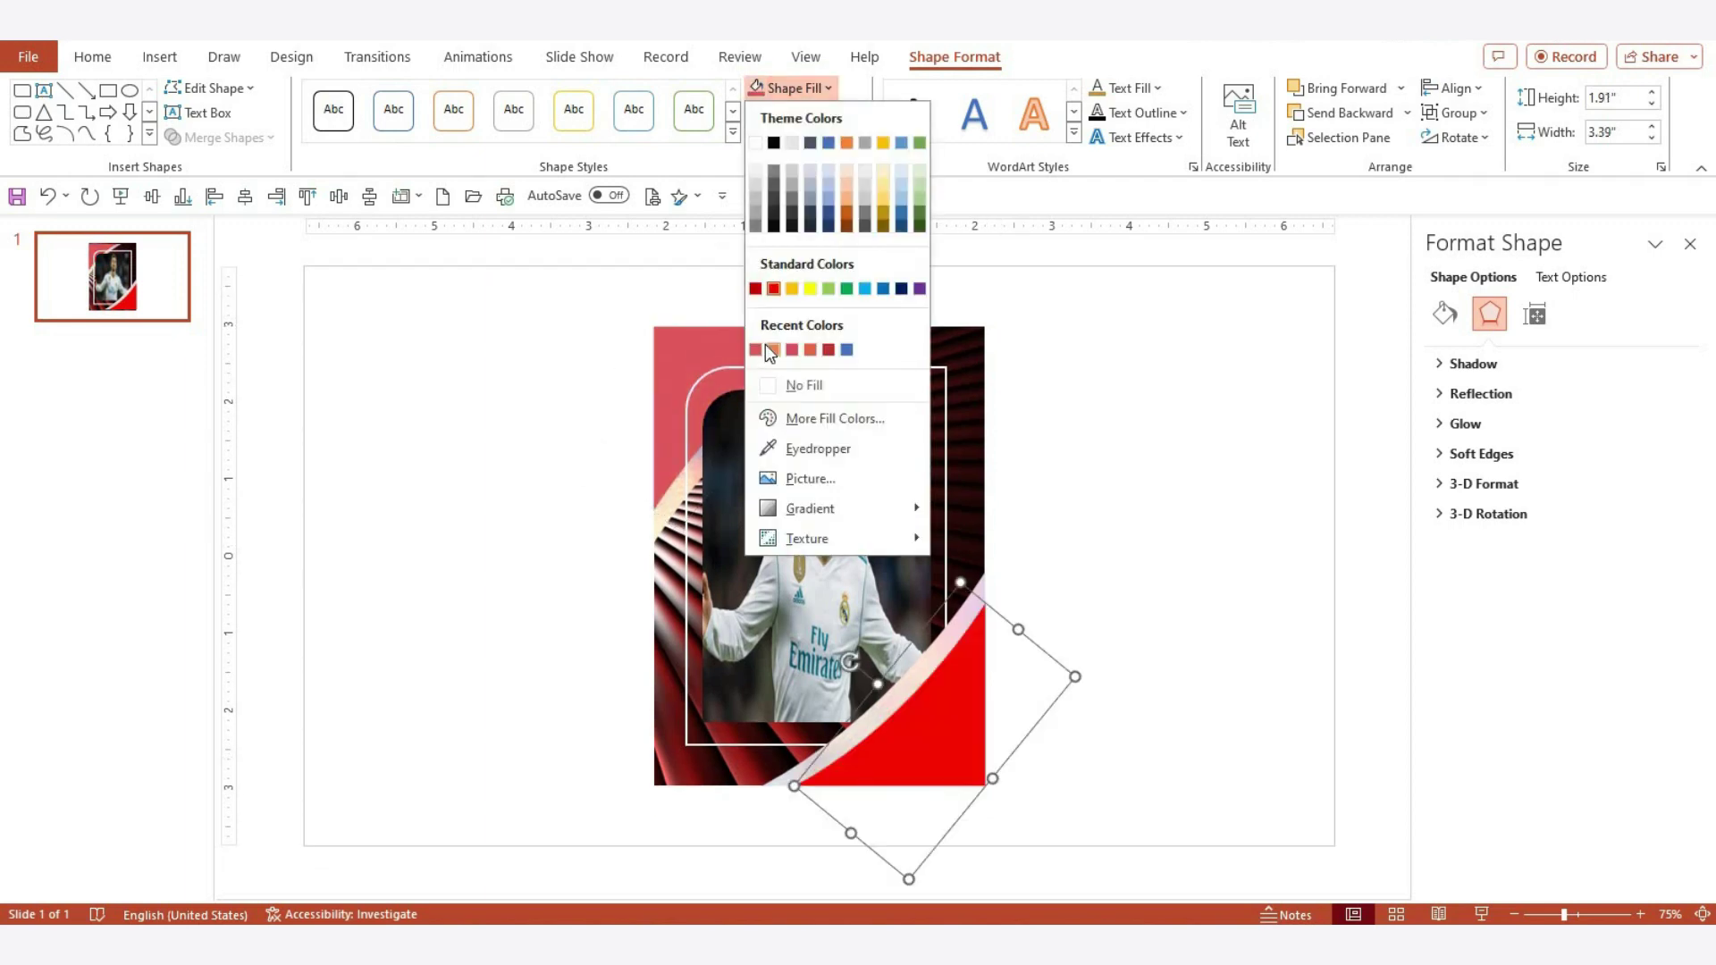
pyautogui.click(755, 350)
pyautogui.click(1172, 475)
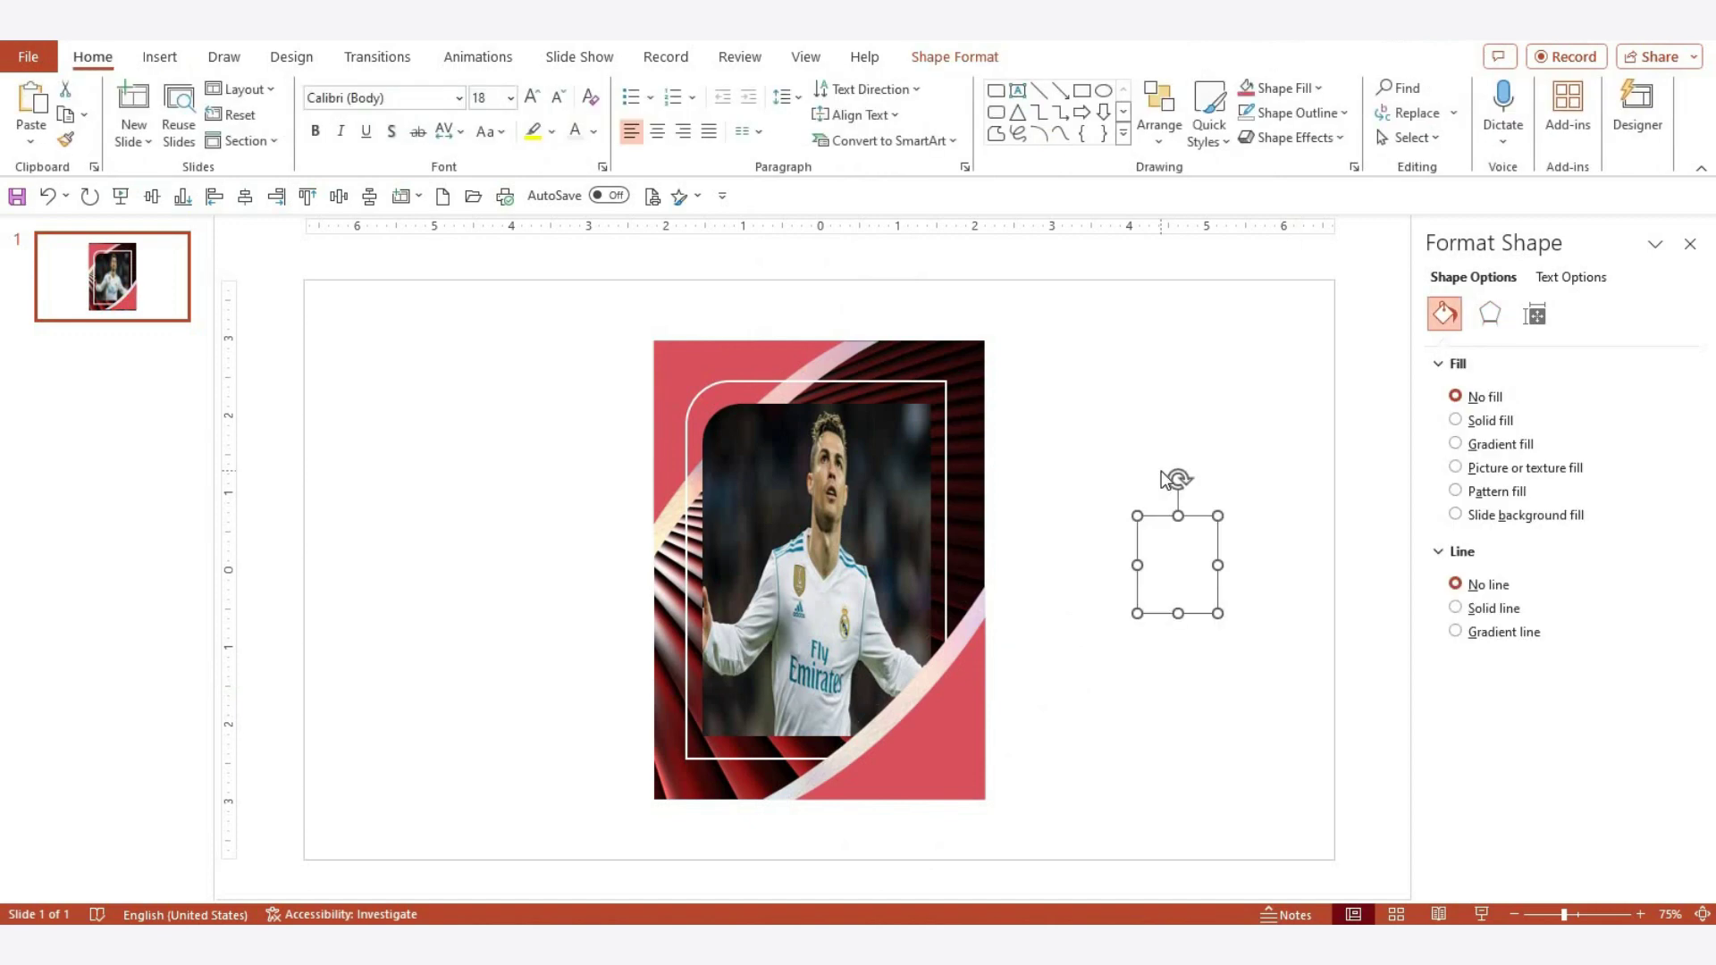
# Paste the player's name text box, then select the whole card and move it to the slide's left side
pyautogui.hotkey('ctrl', 'v')
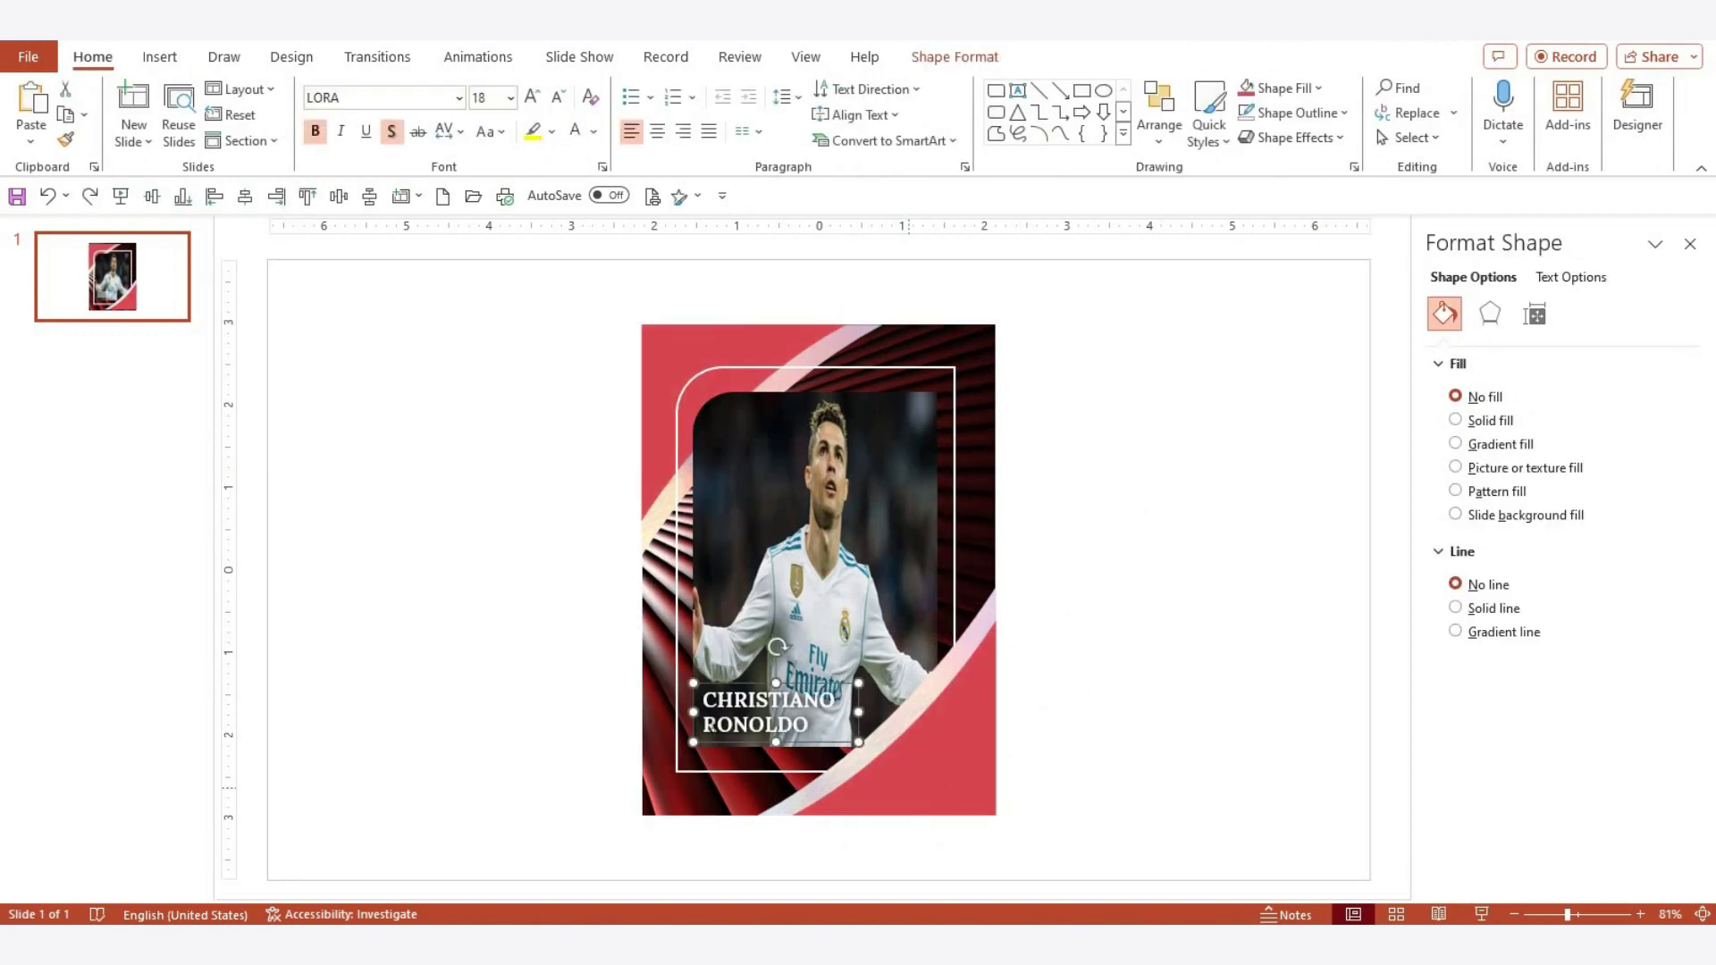
pyautogui.click(1039, 732)
pyautogui.moveTo(554, 284); pyautogui.dragTo(1085, 881)
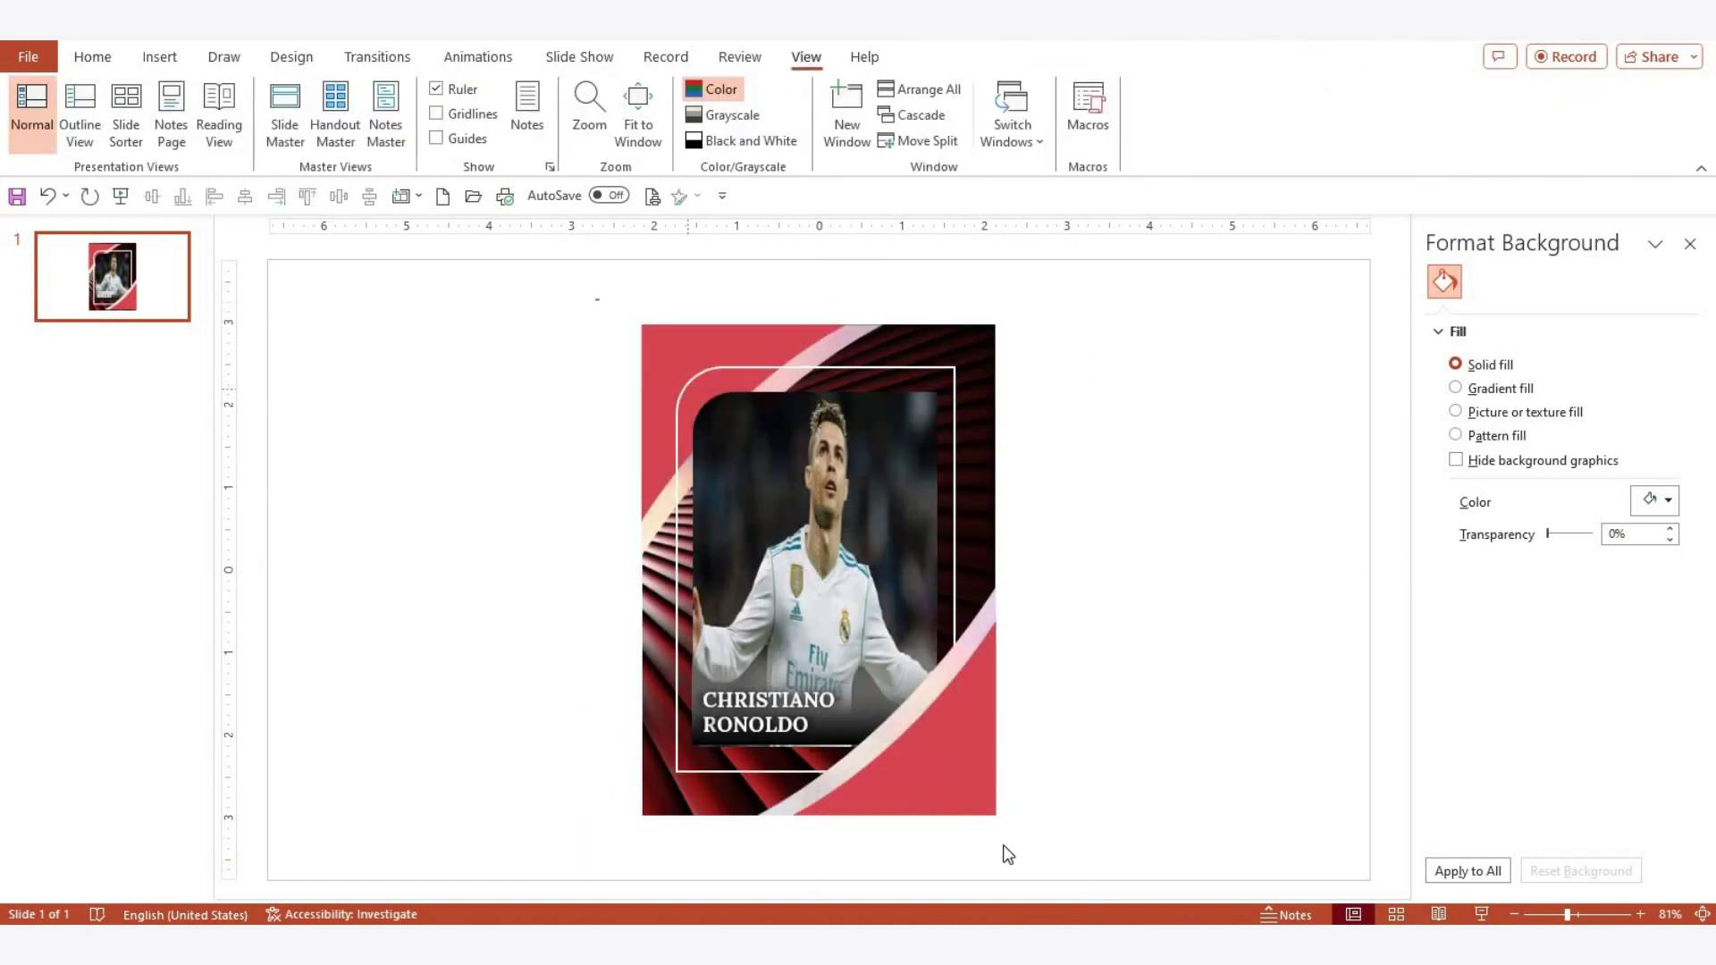
pyautogui.moveTo(1089, 888); pyautogui.dragTo(1052, 840)
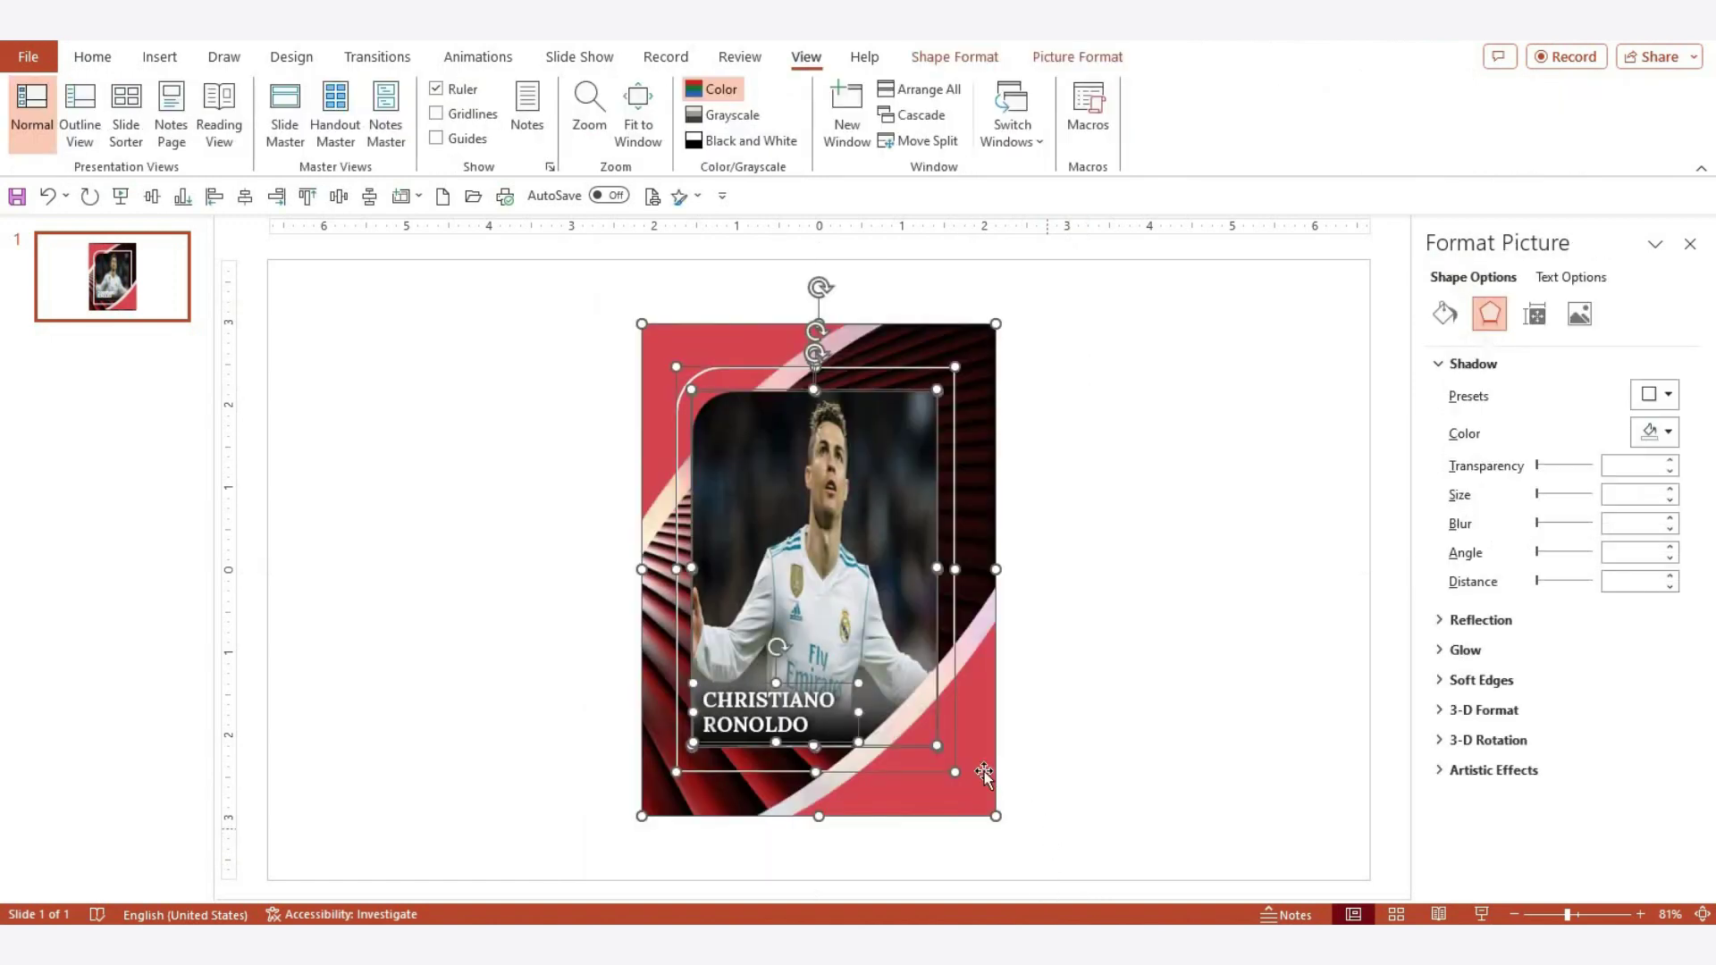
pyautogui.moveTo(984, 771); pyautogui.dragTo(760, 679)
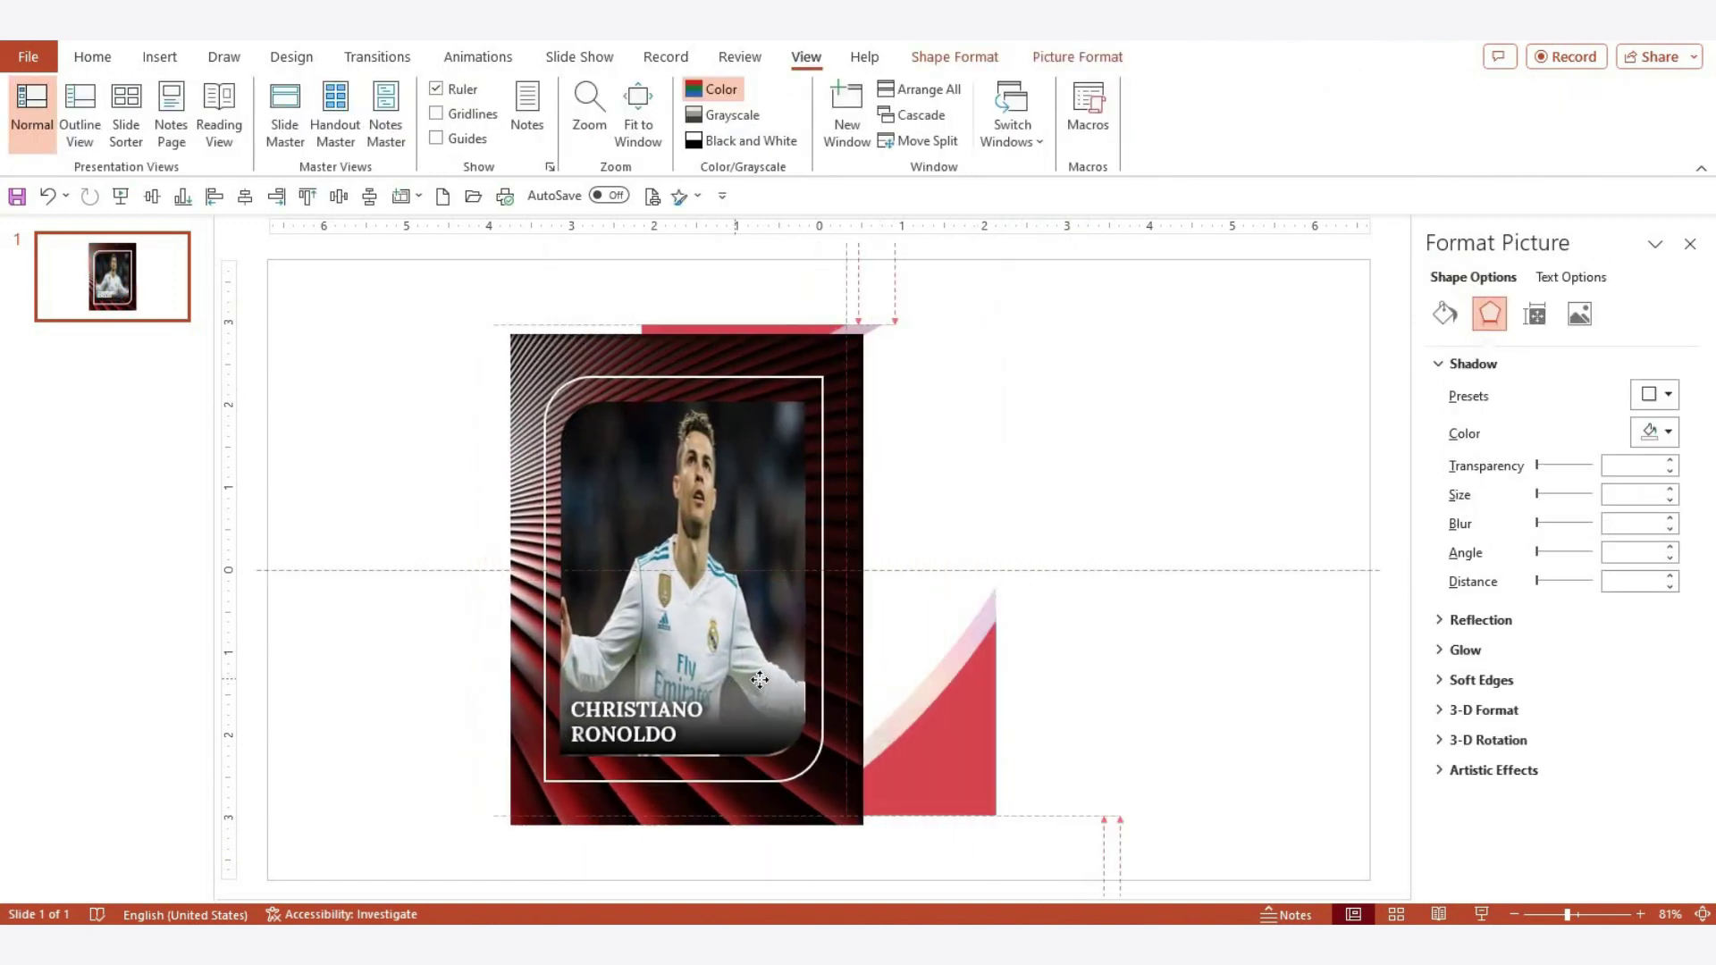
pyautogui.moveTo(760, 679)
pyautogui.mouseDown()
pyautogui.moveTo(718, 593)
pyautogui.moveTo(488, 594)
pyautogui.mouseUp()
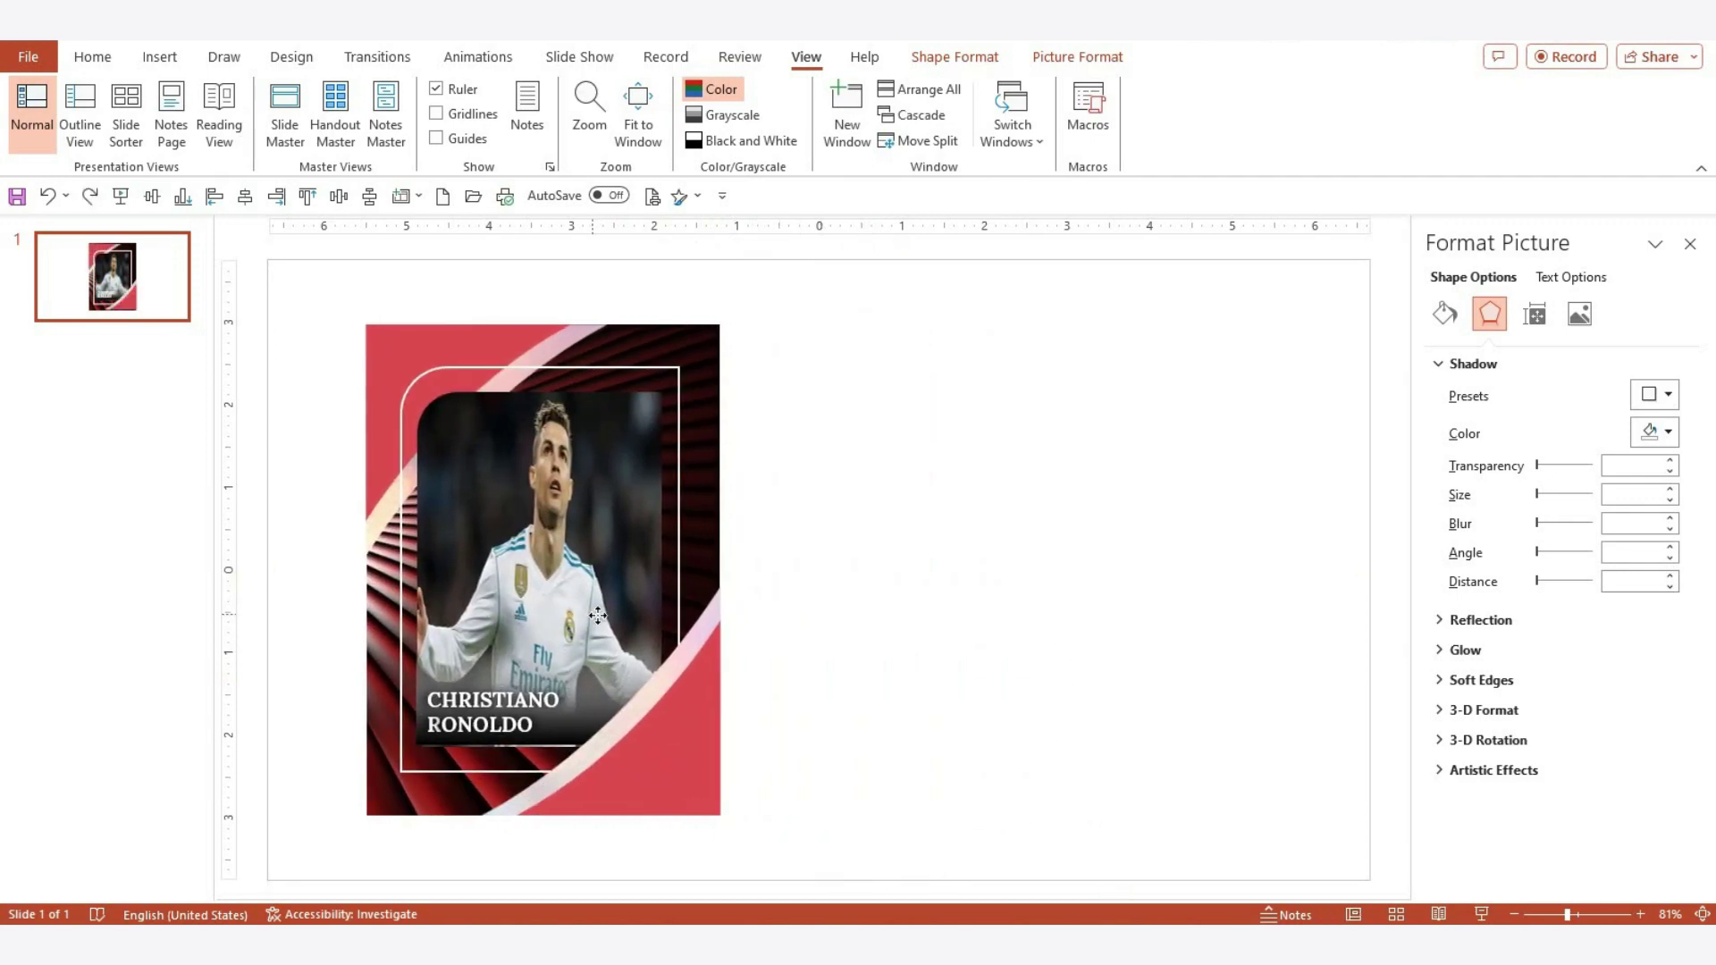
pyautogui.moveTo(598, 615); pyautogui.dragTo(637, 615)
pyautogui.press('Escape')
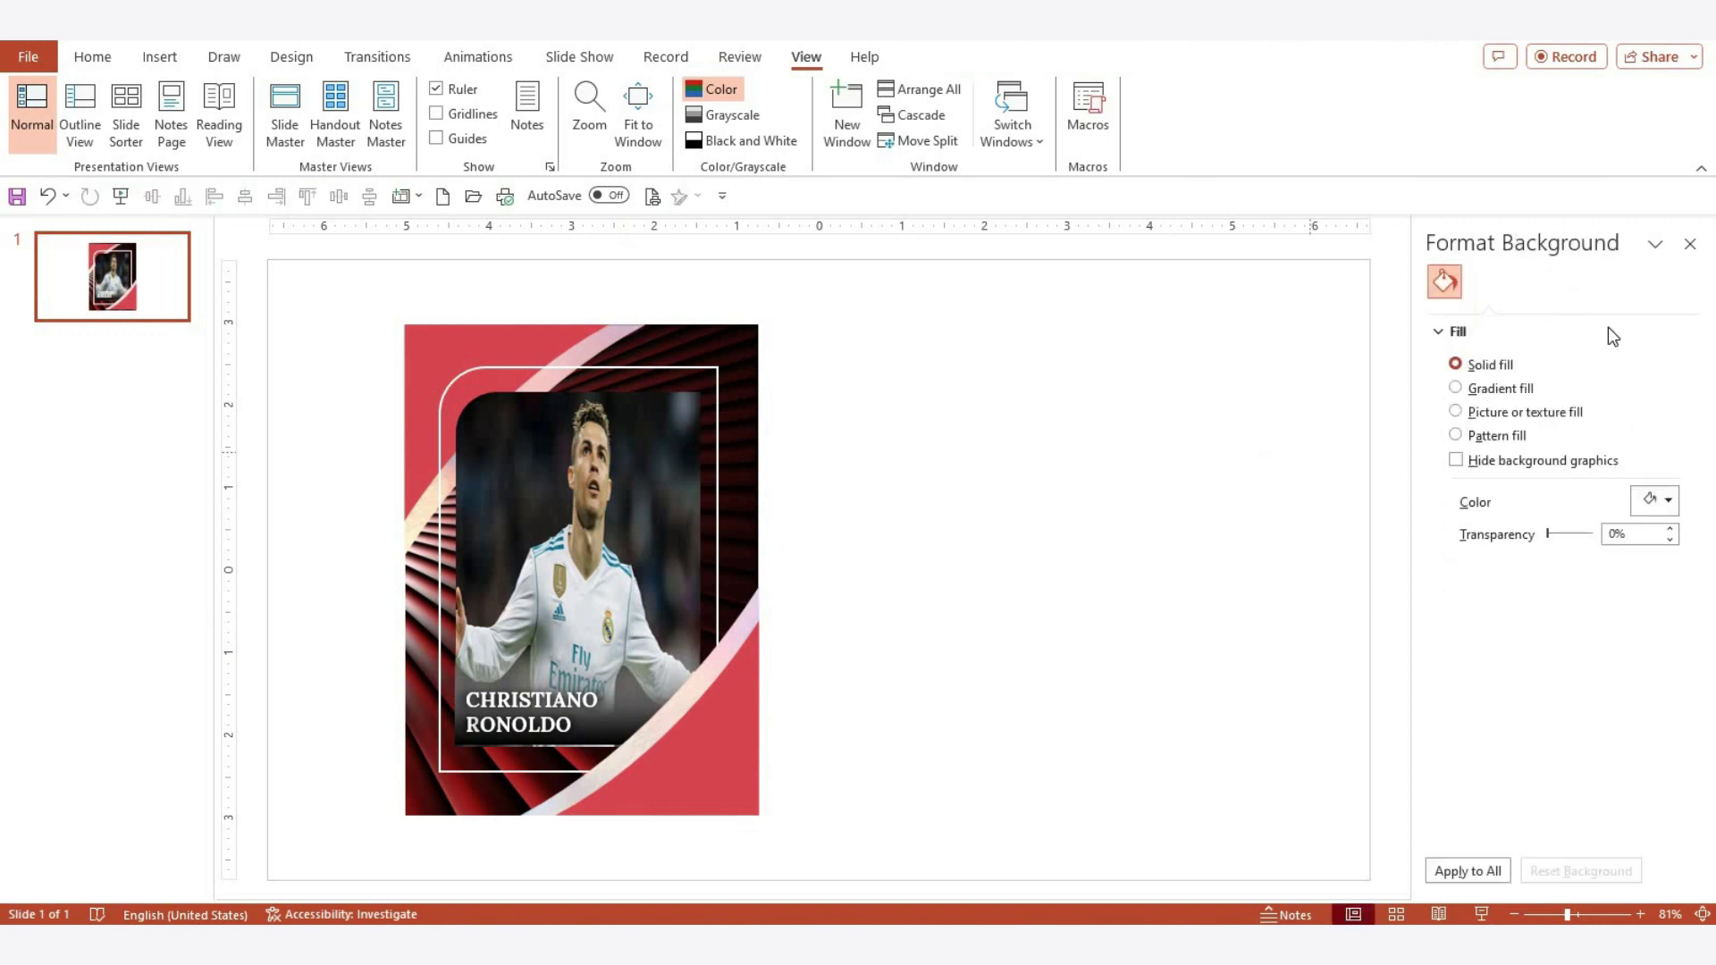
# Set the grass picture as the slide background
pyautogui.click(1689, 244)
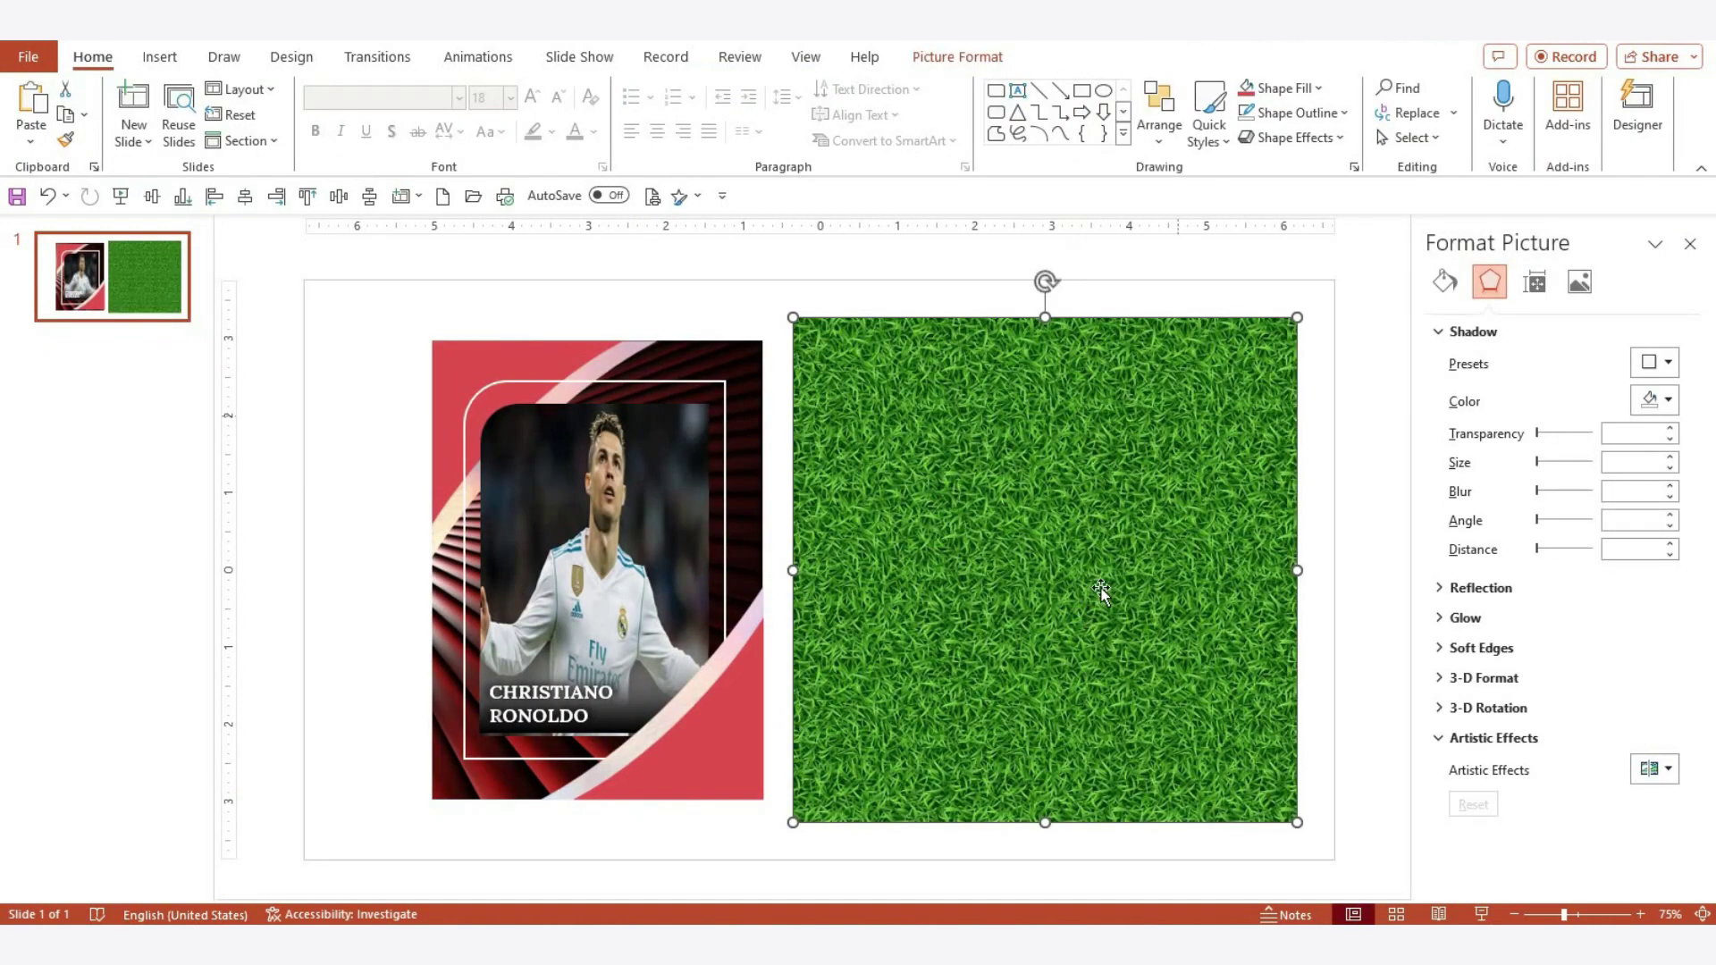
pyautogui.rightClick(1103, 603)
pyautogui.click(1194, 143)
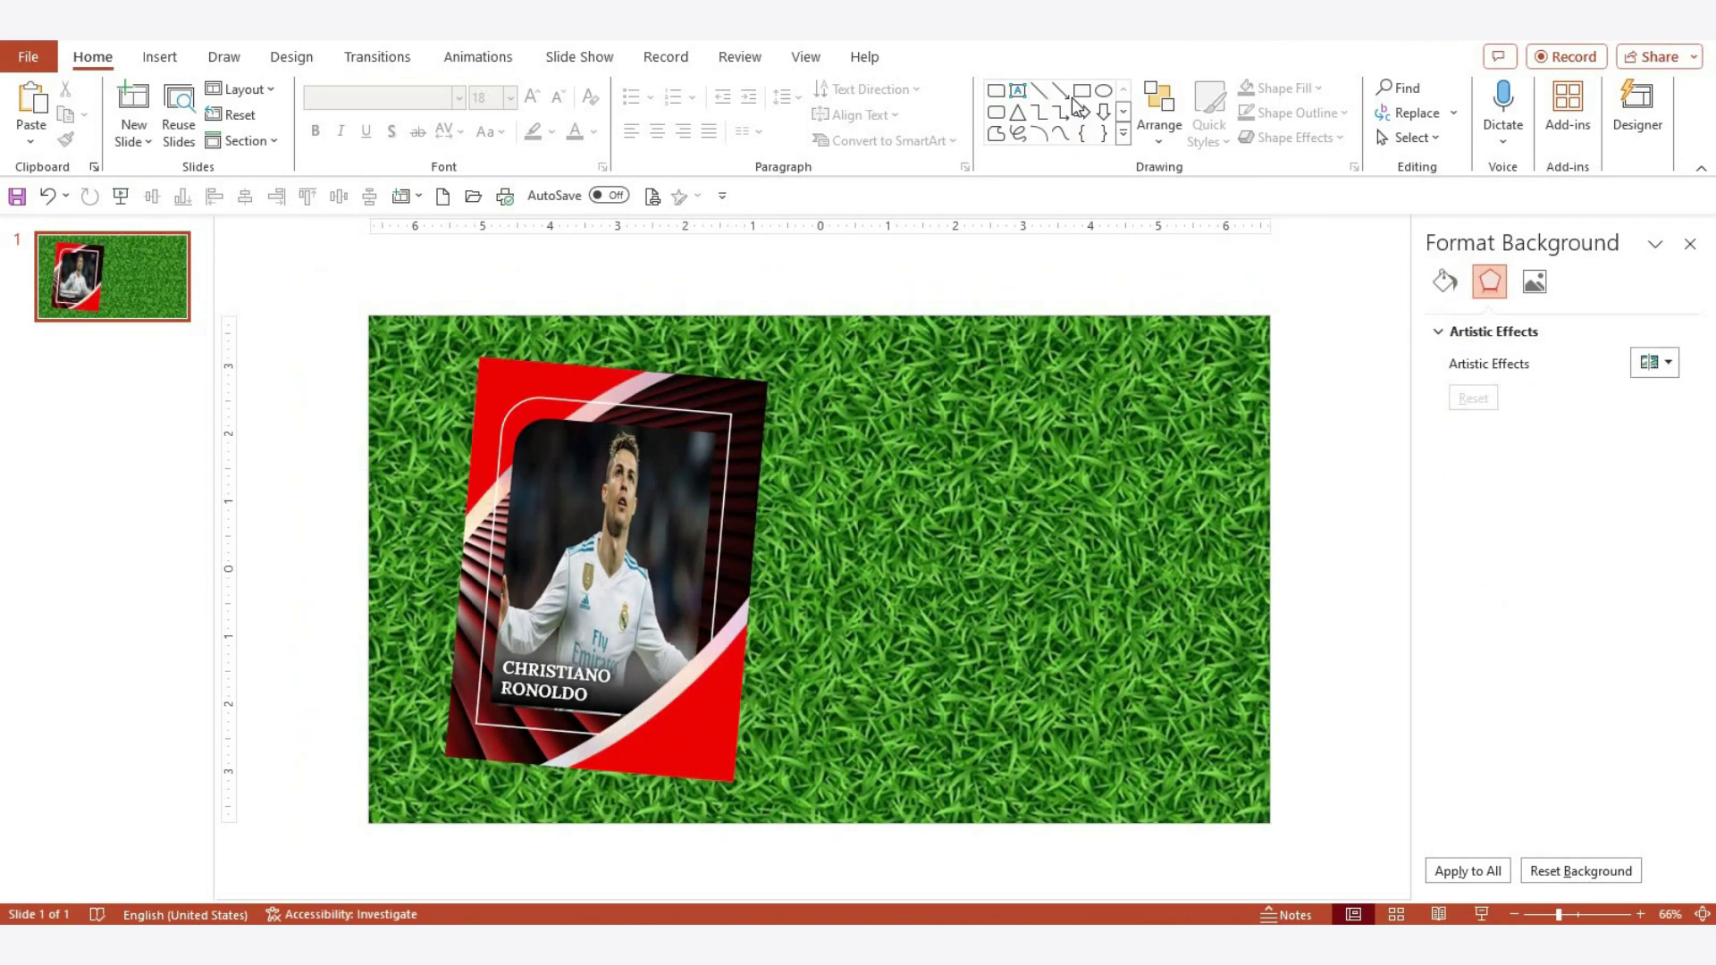
pyautogui.click(1082, 90)
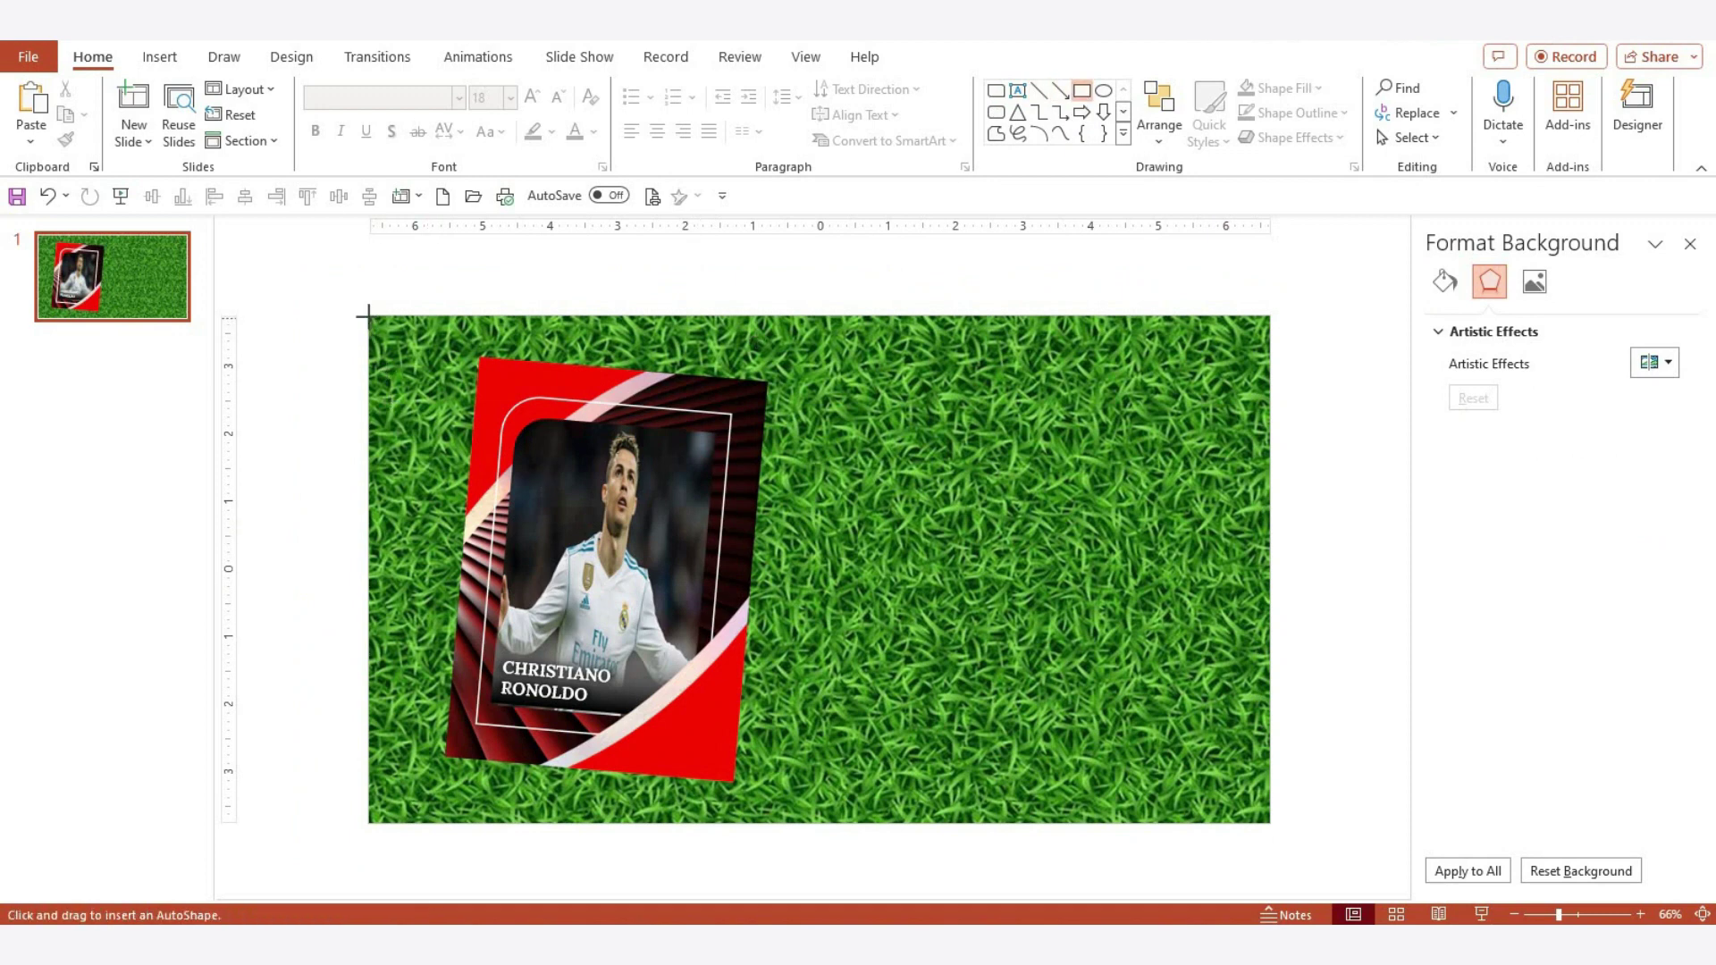
# Draw a slide-sized rectangle with no outline and give it a gradient fill
pyautogui.moveTo(367, 315); pyautogui.dragTo(1270, 821)
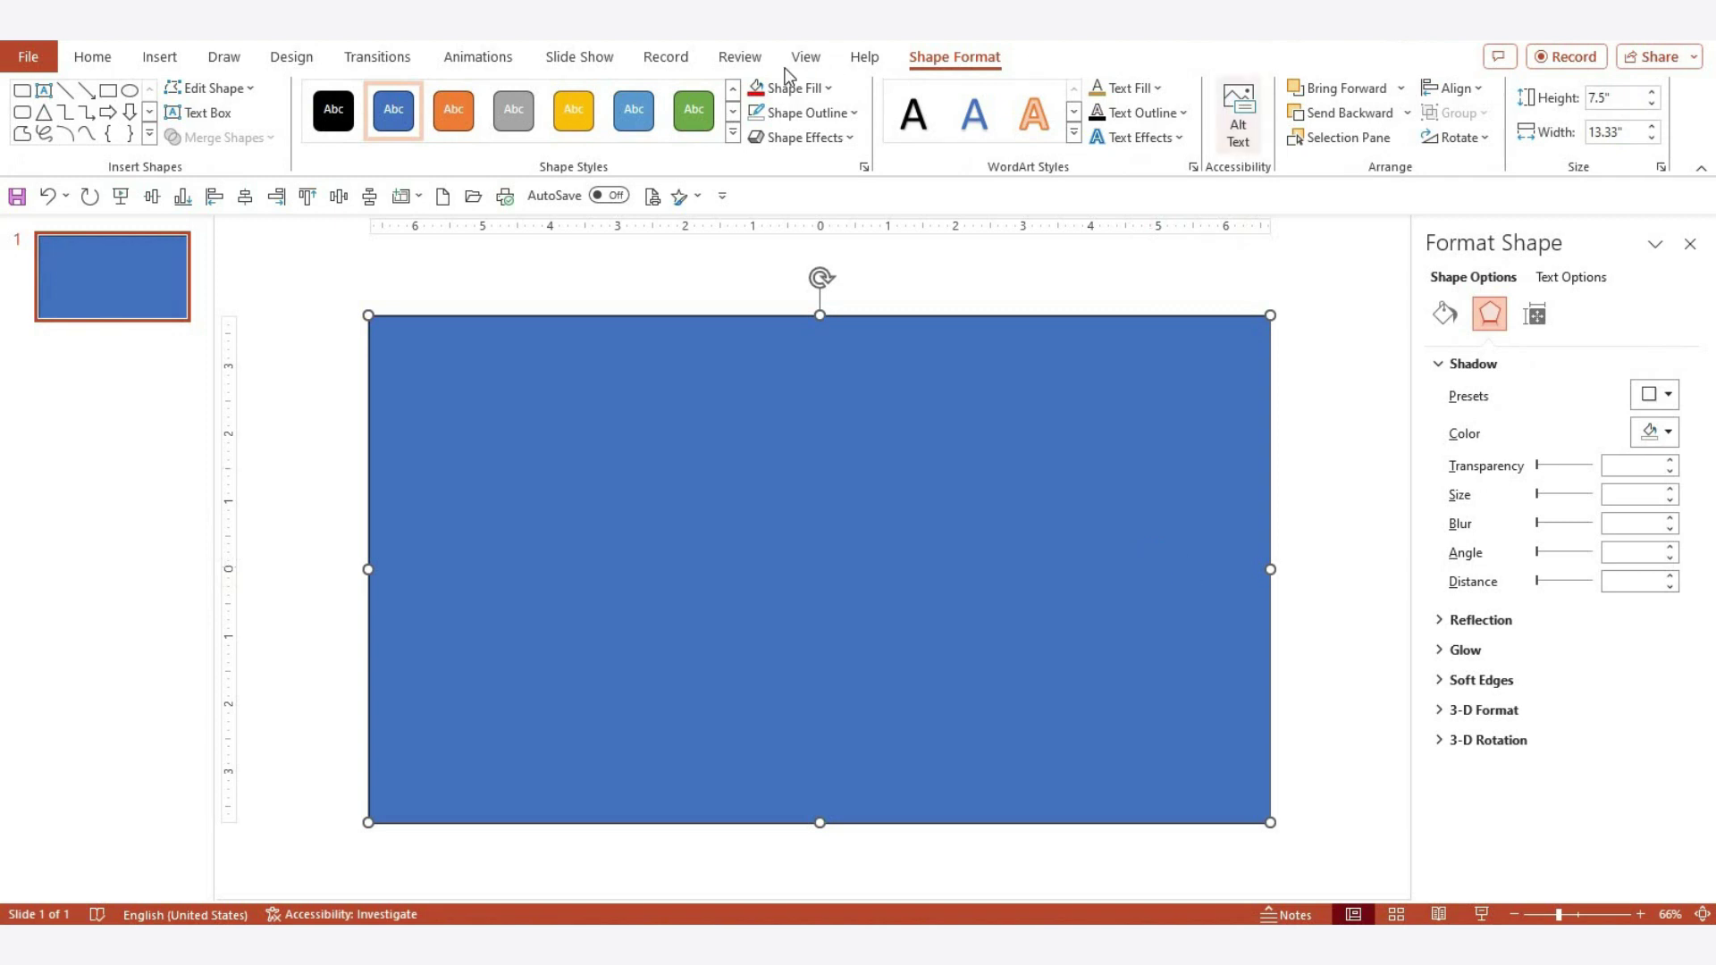
pyautogui.click(807, 112)
pyautogui.click(1091, 552)
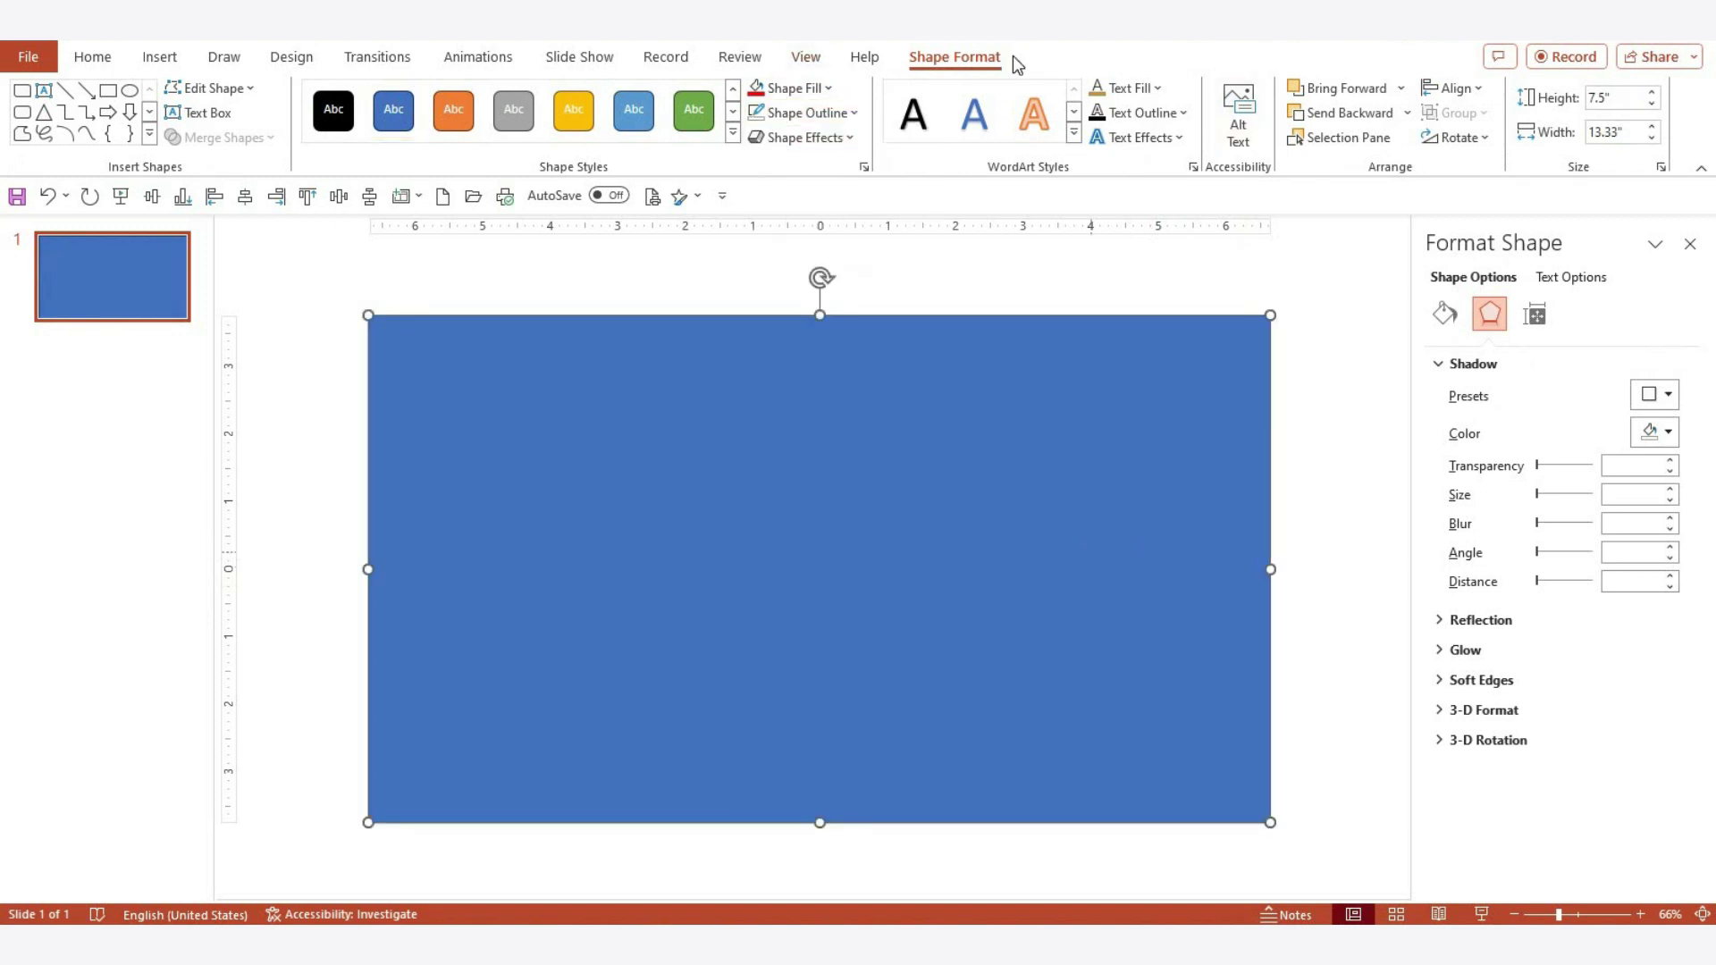
pyautogui.click(1449, 318)
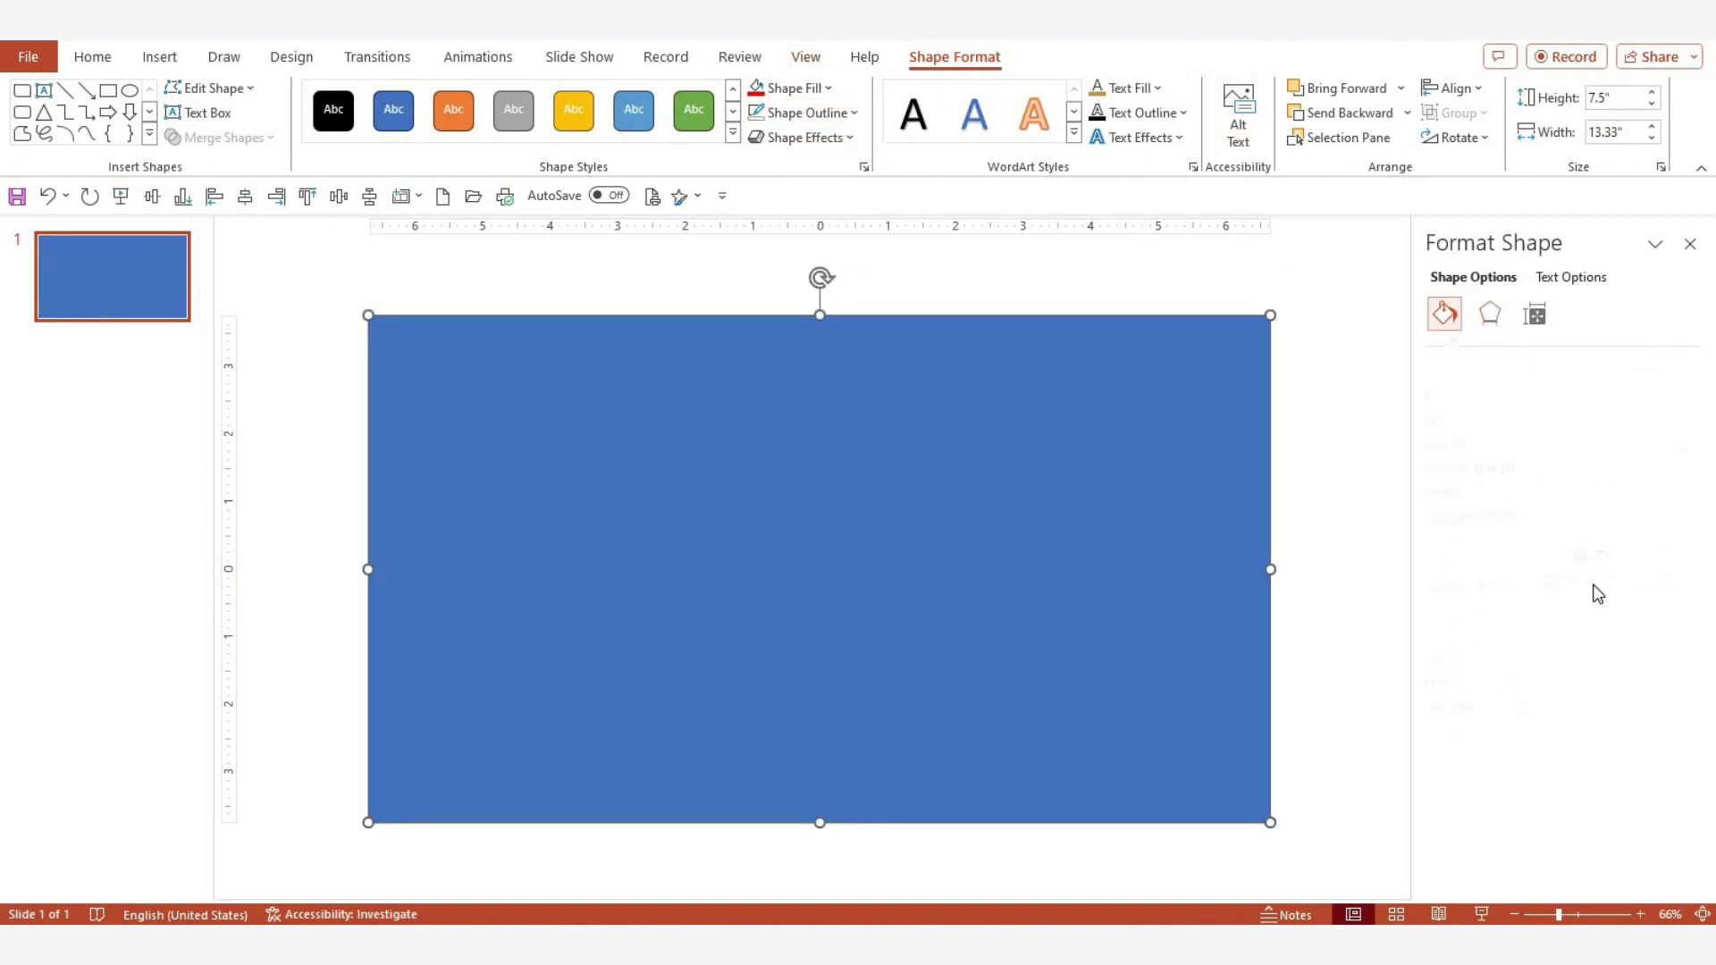
pyautogui.click(1503, 446)
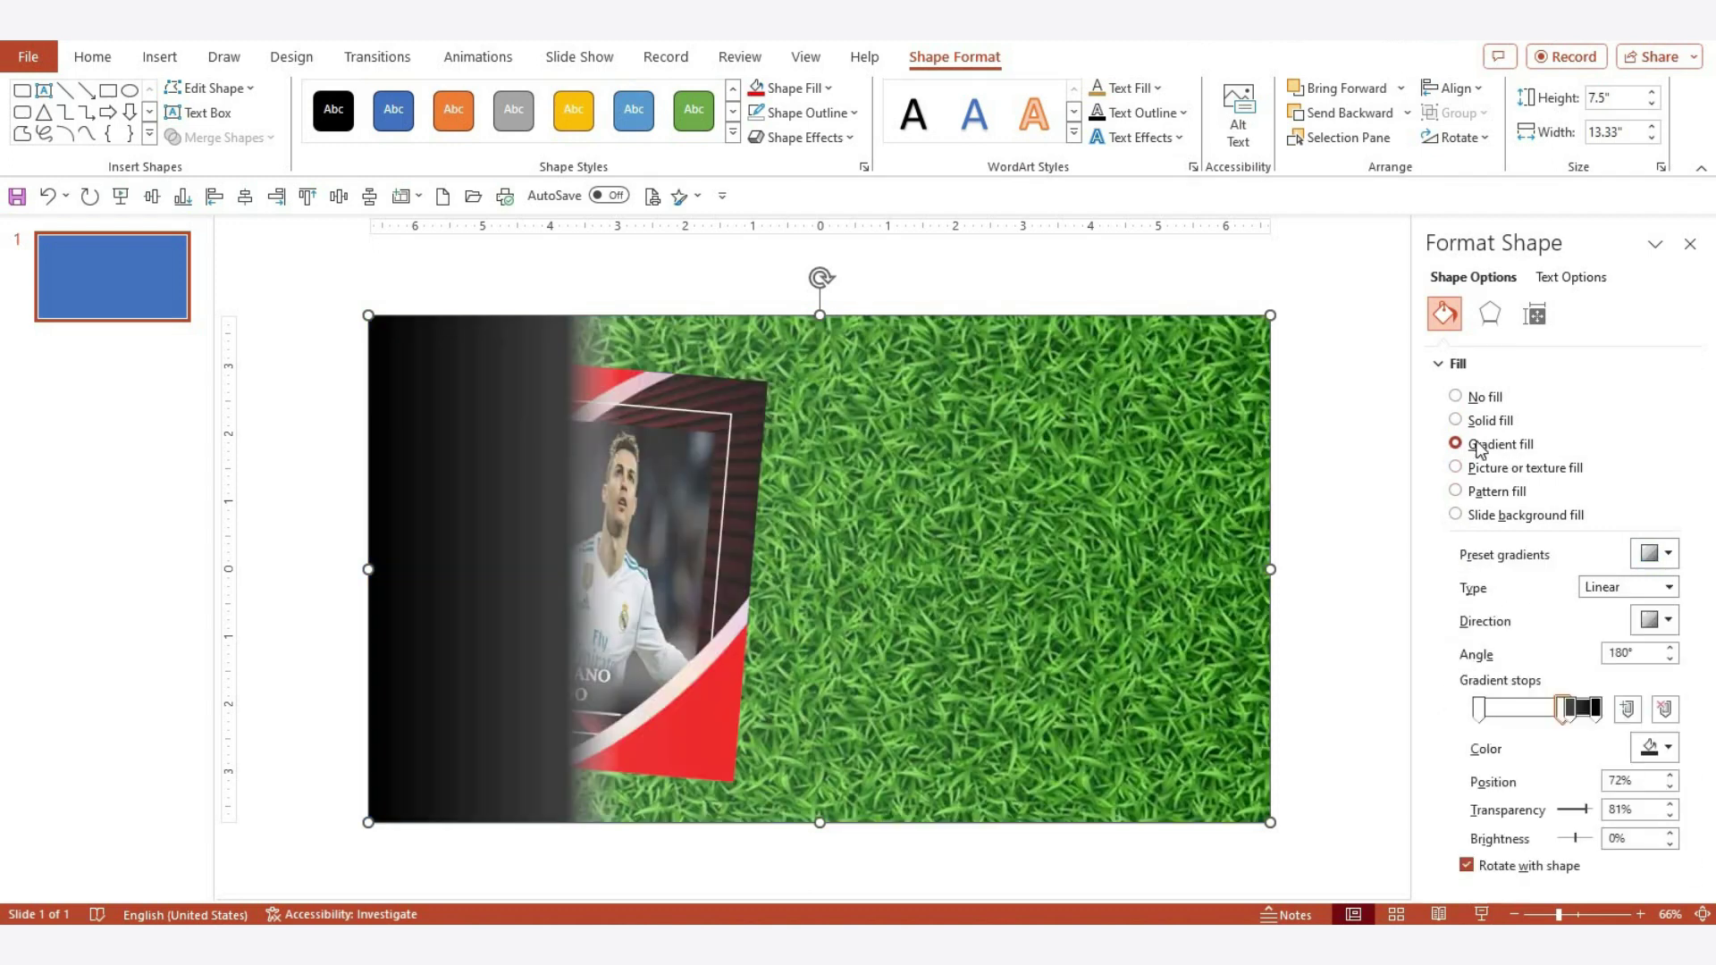
# Adjust the gradient stops to fade from black at left, and send the rectangle behind the card
pyautogui.click(1574, 708)
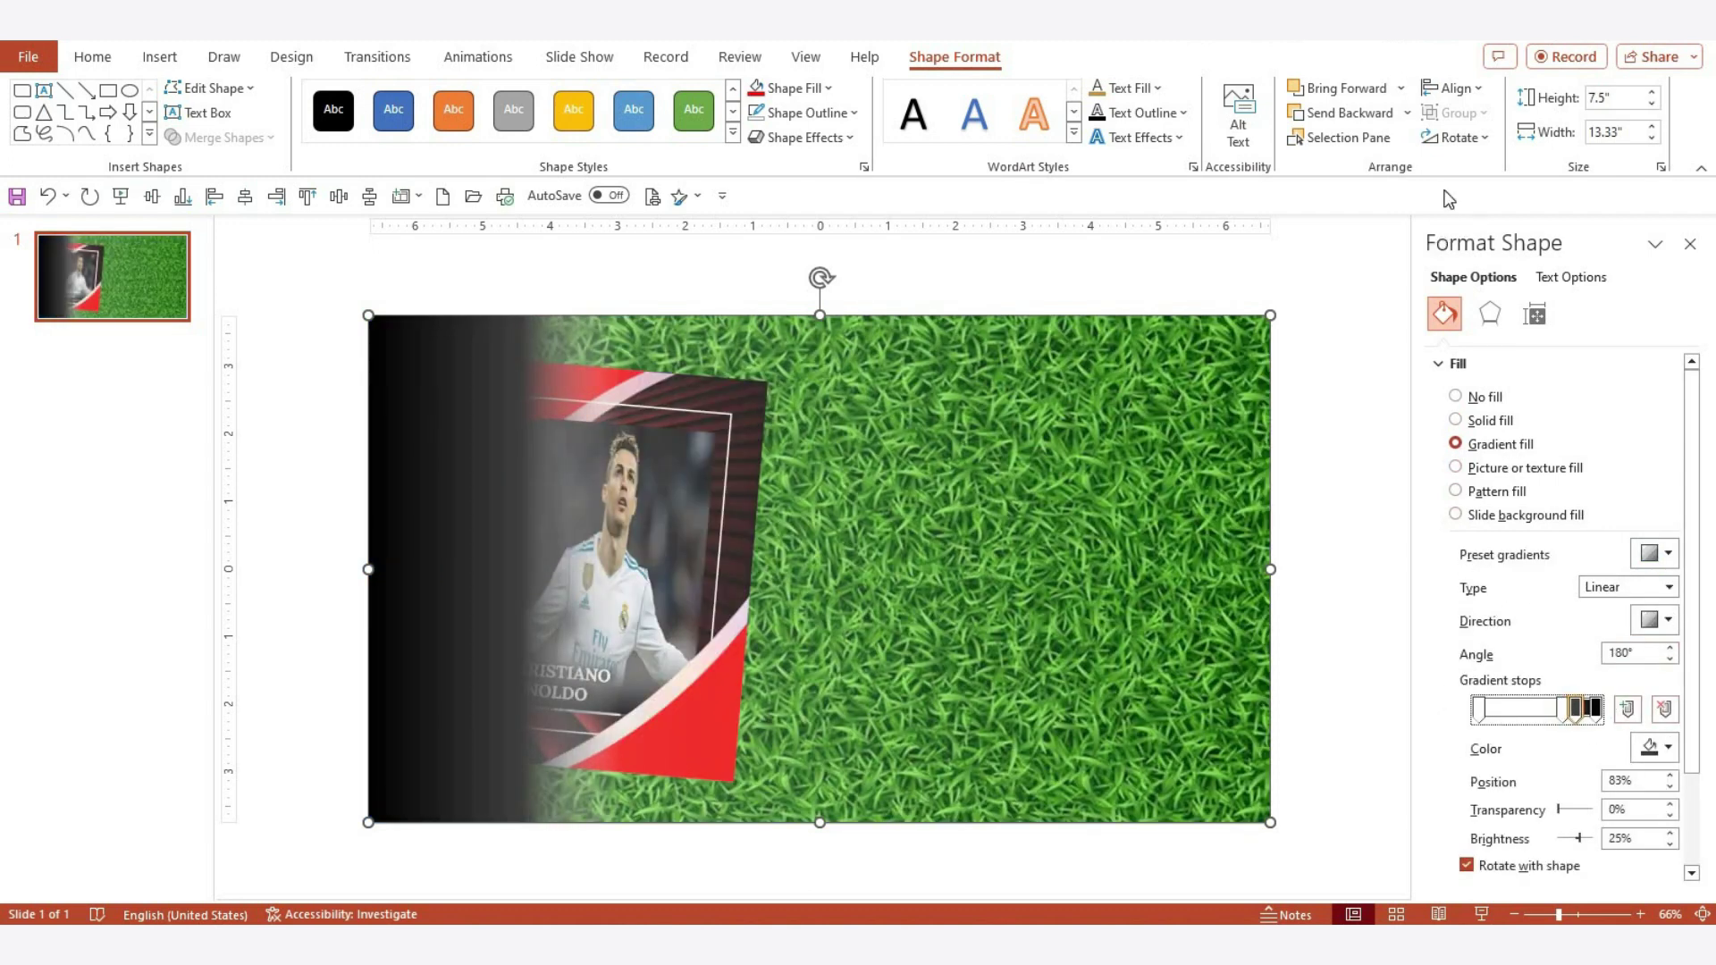
pyautogui.click(1357, 116)
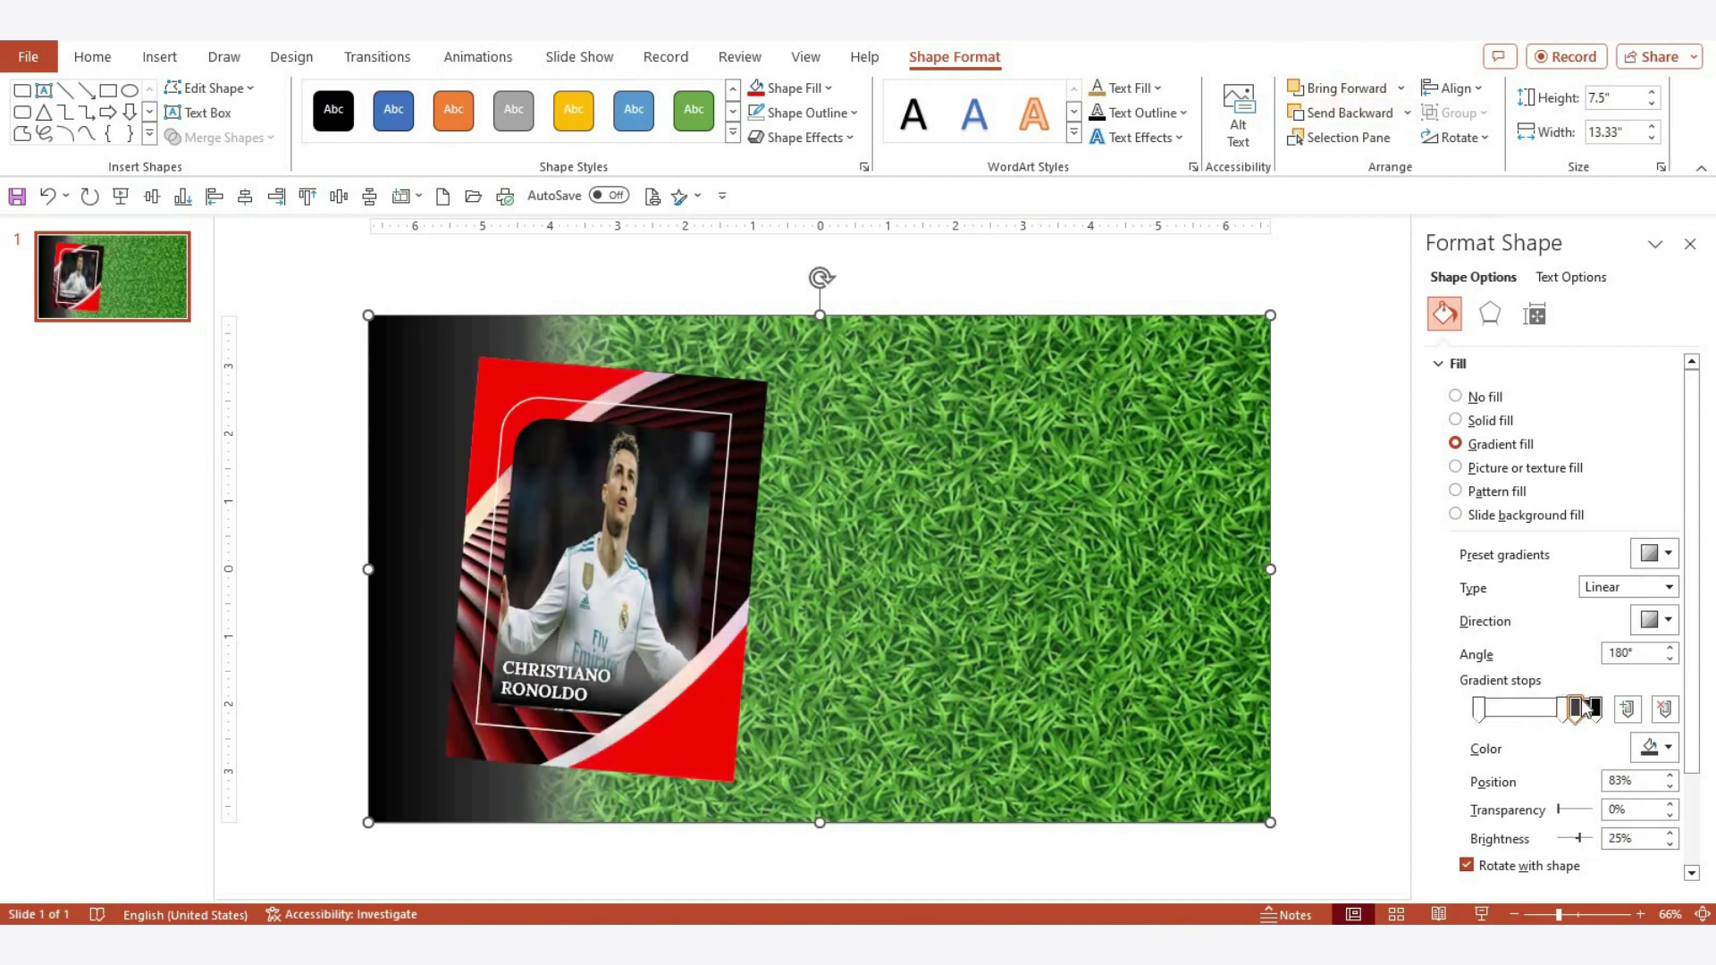
pyautogui.moveTo(1566, 709); pyautogui.dragTo(1509, 709)
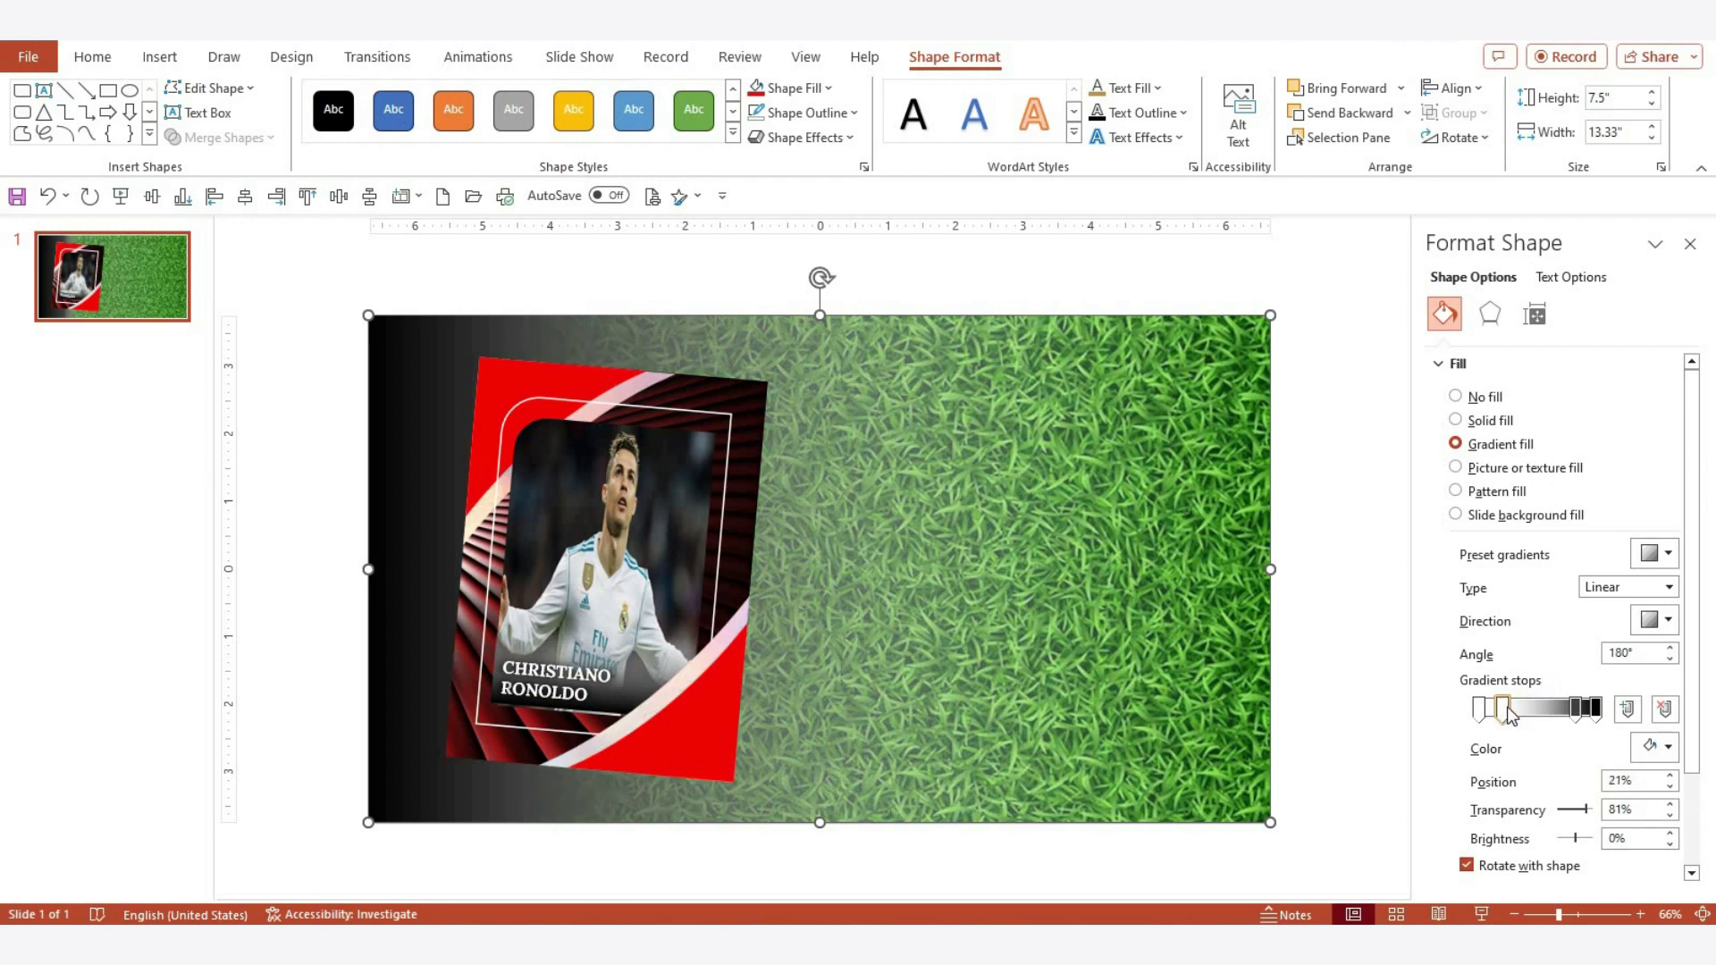
pyautogui.moveTo(1579, 711); pyautogui.dragTo(1571, 712)
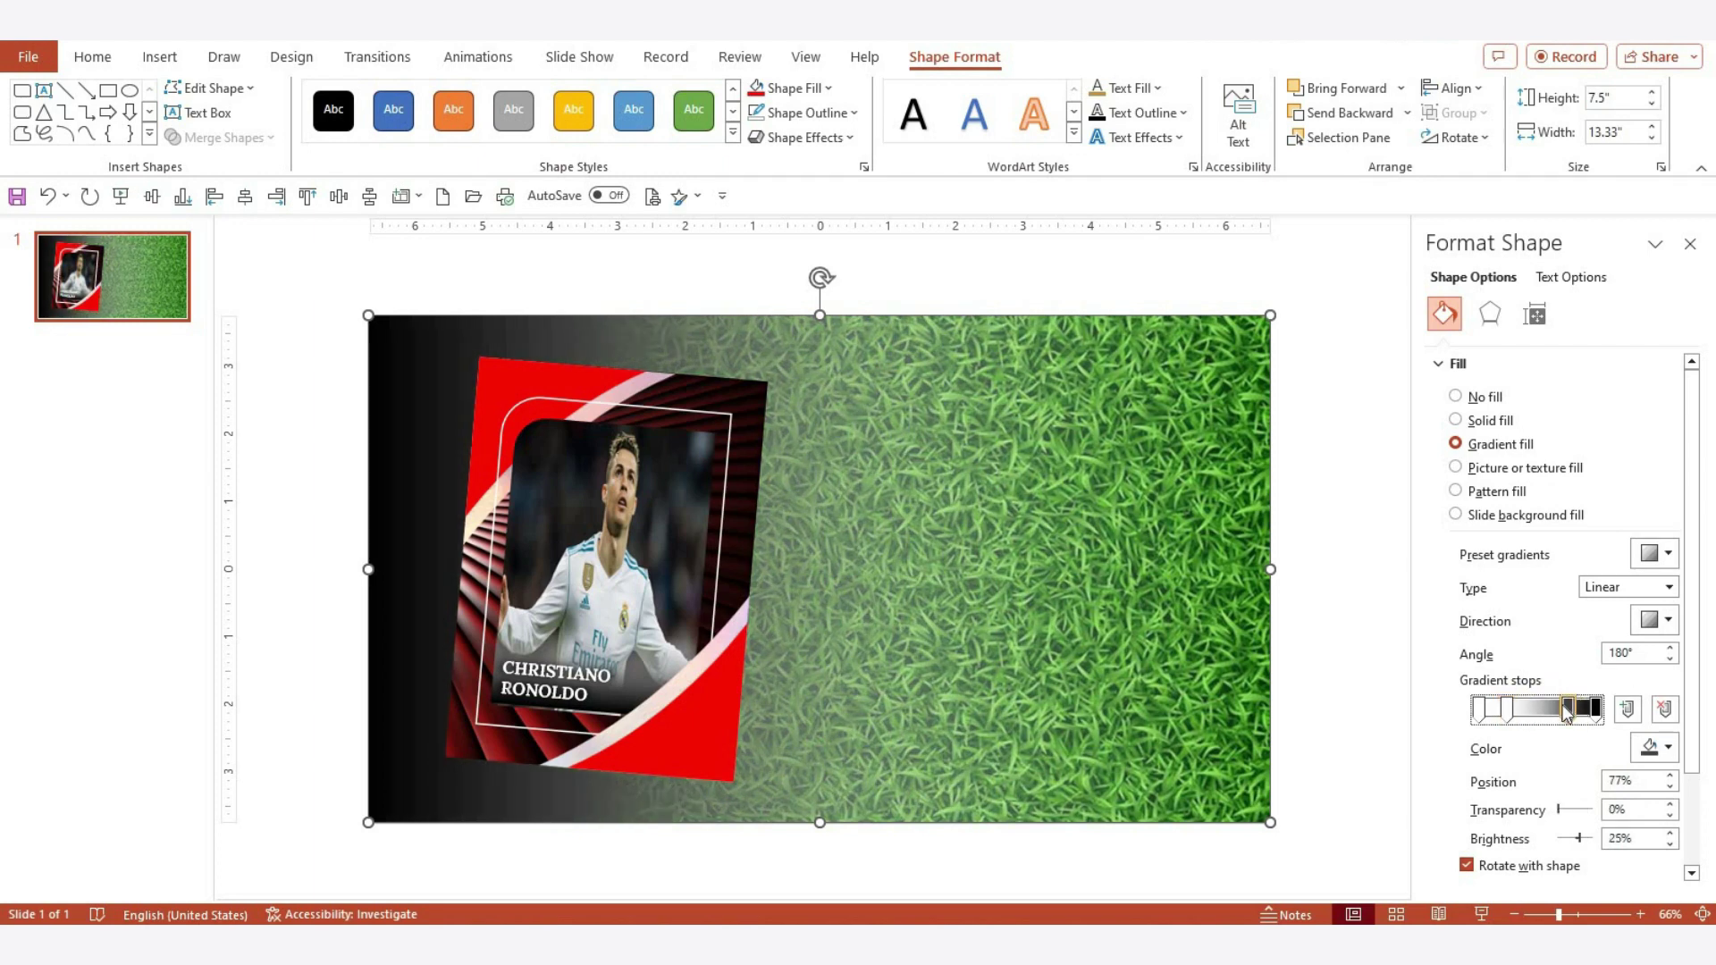
pyautogui.click(1511, 710)
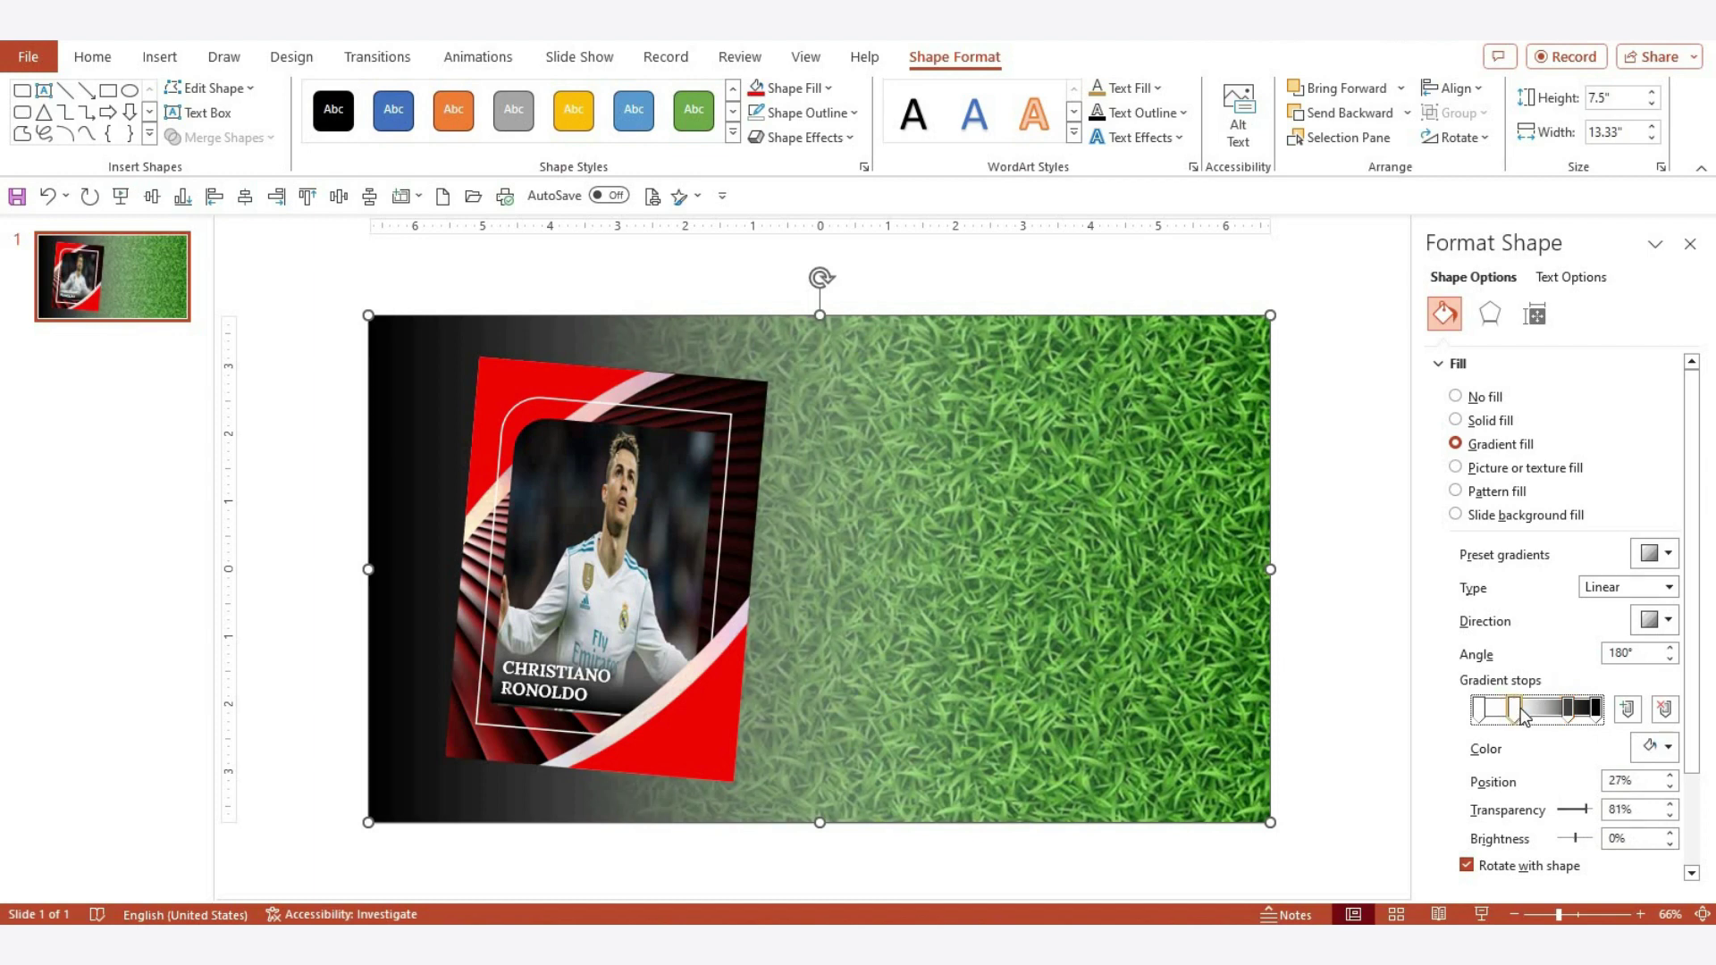
pyautogui.moveTo(1570, 713); pyautogui.dragTo(1515, 711)
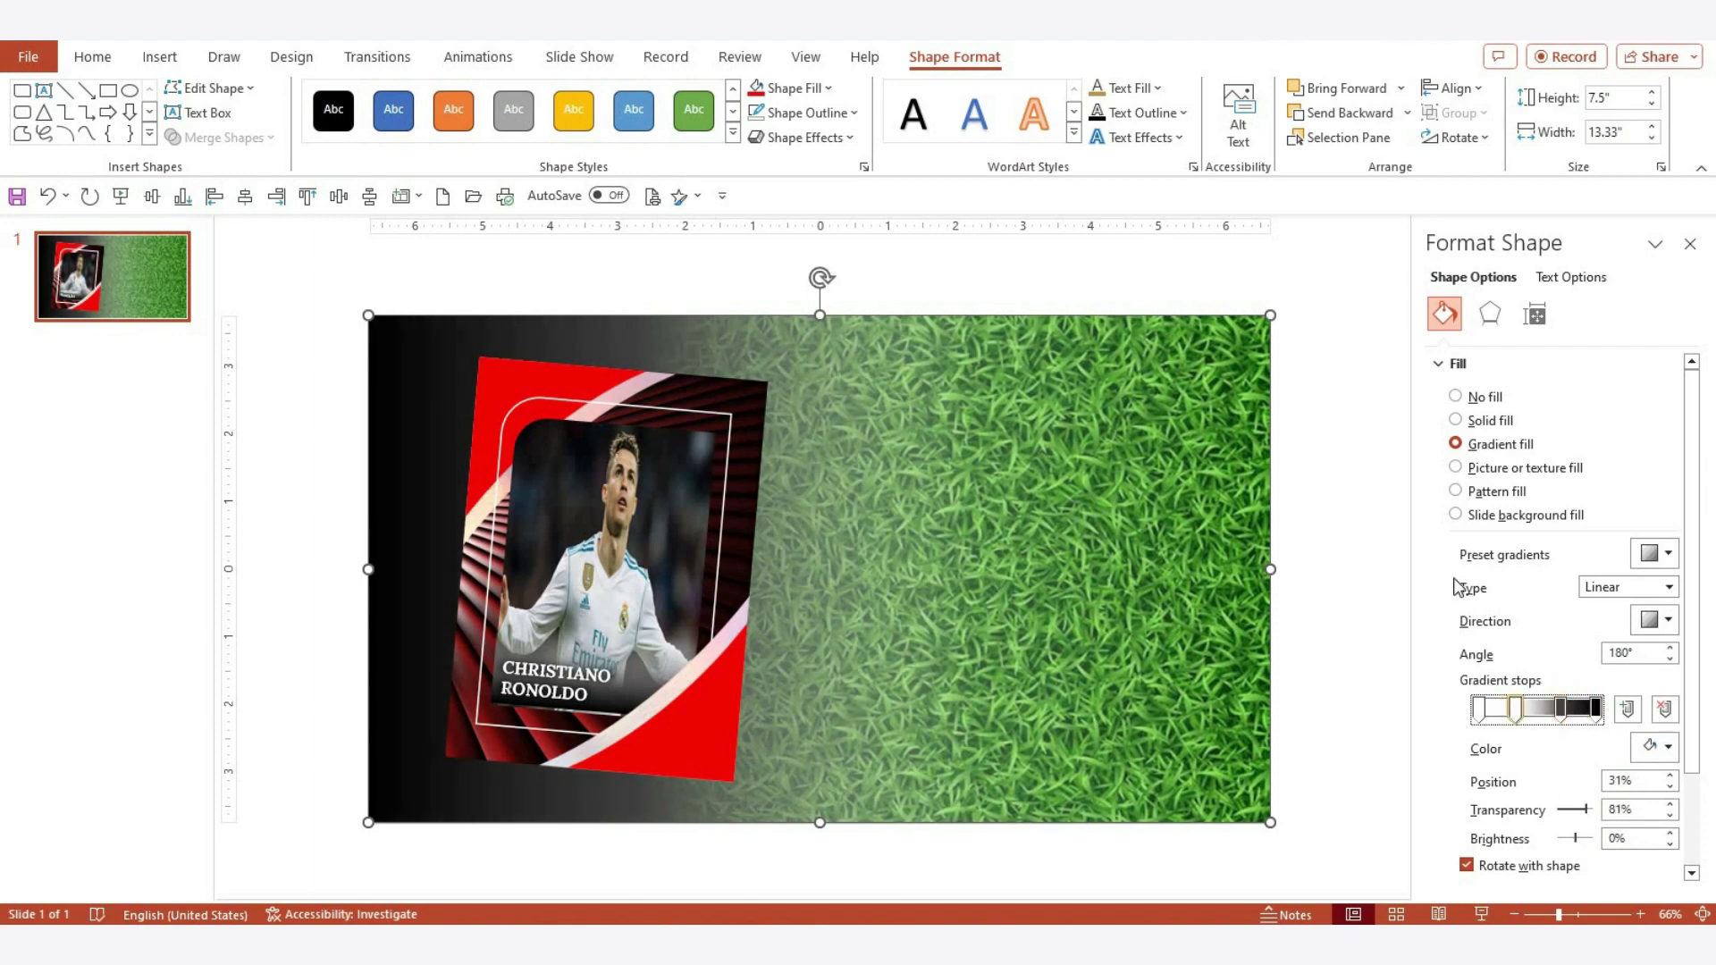
pyautogui.click(101, 59)
# Draw a vertical line running from the top to the bottom of the slide
pyautogui.click(1040, 93)
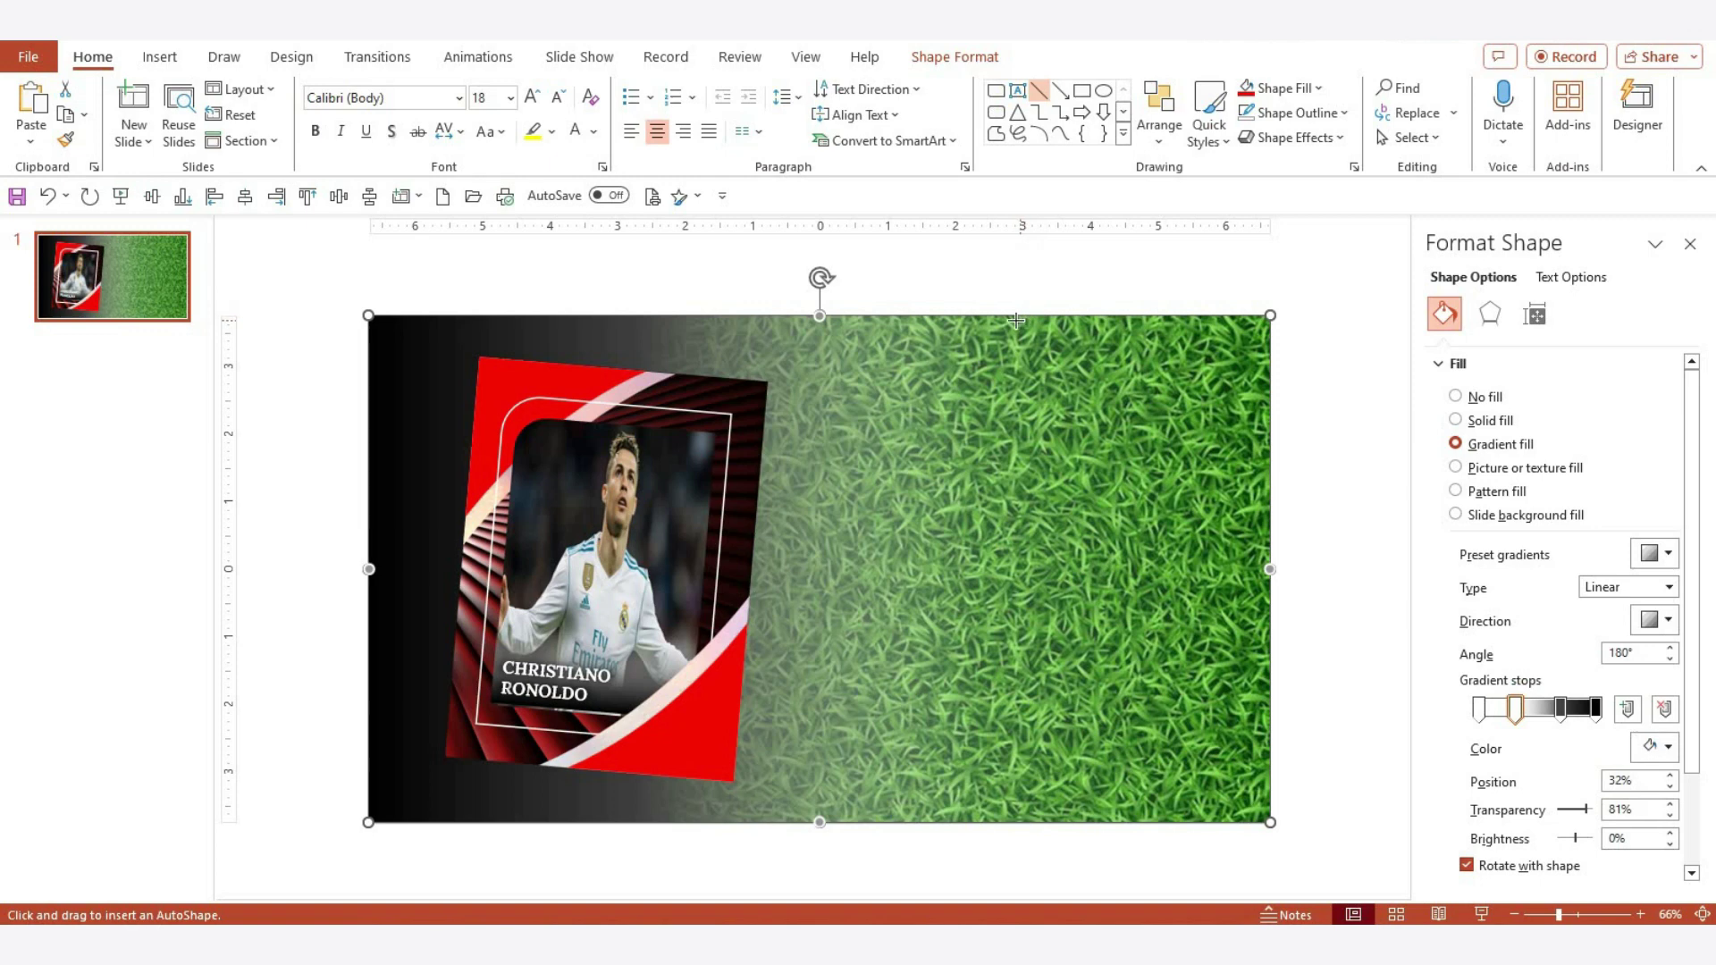
pyautogui.moveTo(1016, 316); pyautogui.dragTo(1084, 384)
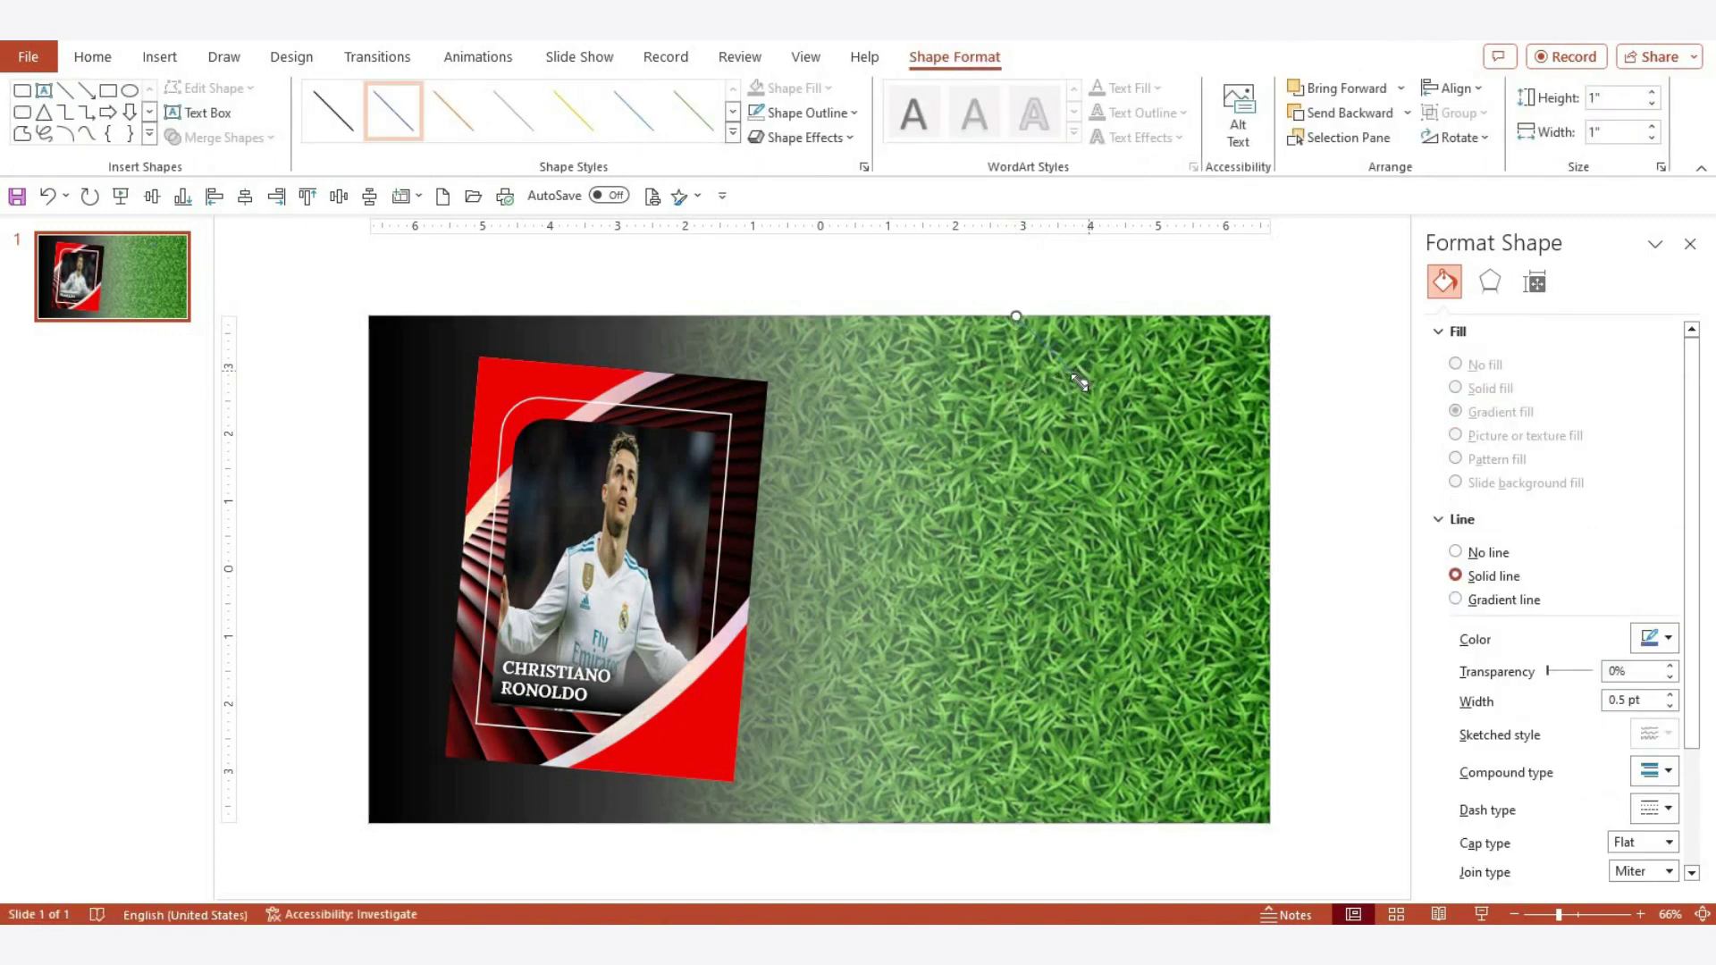
pyautogui.hotkey('ctrl', 'z')
pyautogui.moveTo(1026, 827); pyautogui.dragTo(1026, 823)
# Make the line 6 pt white and move it rightwards across the grass
pyautogui.click(805, 113)
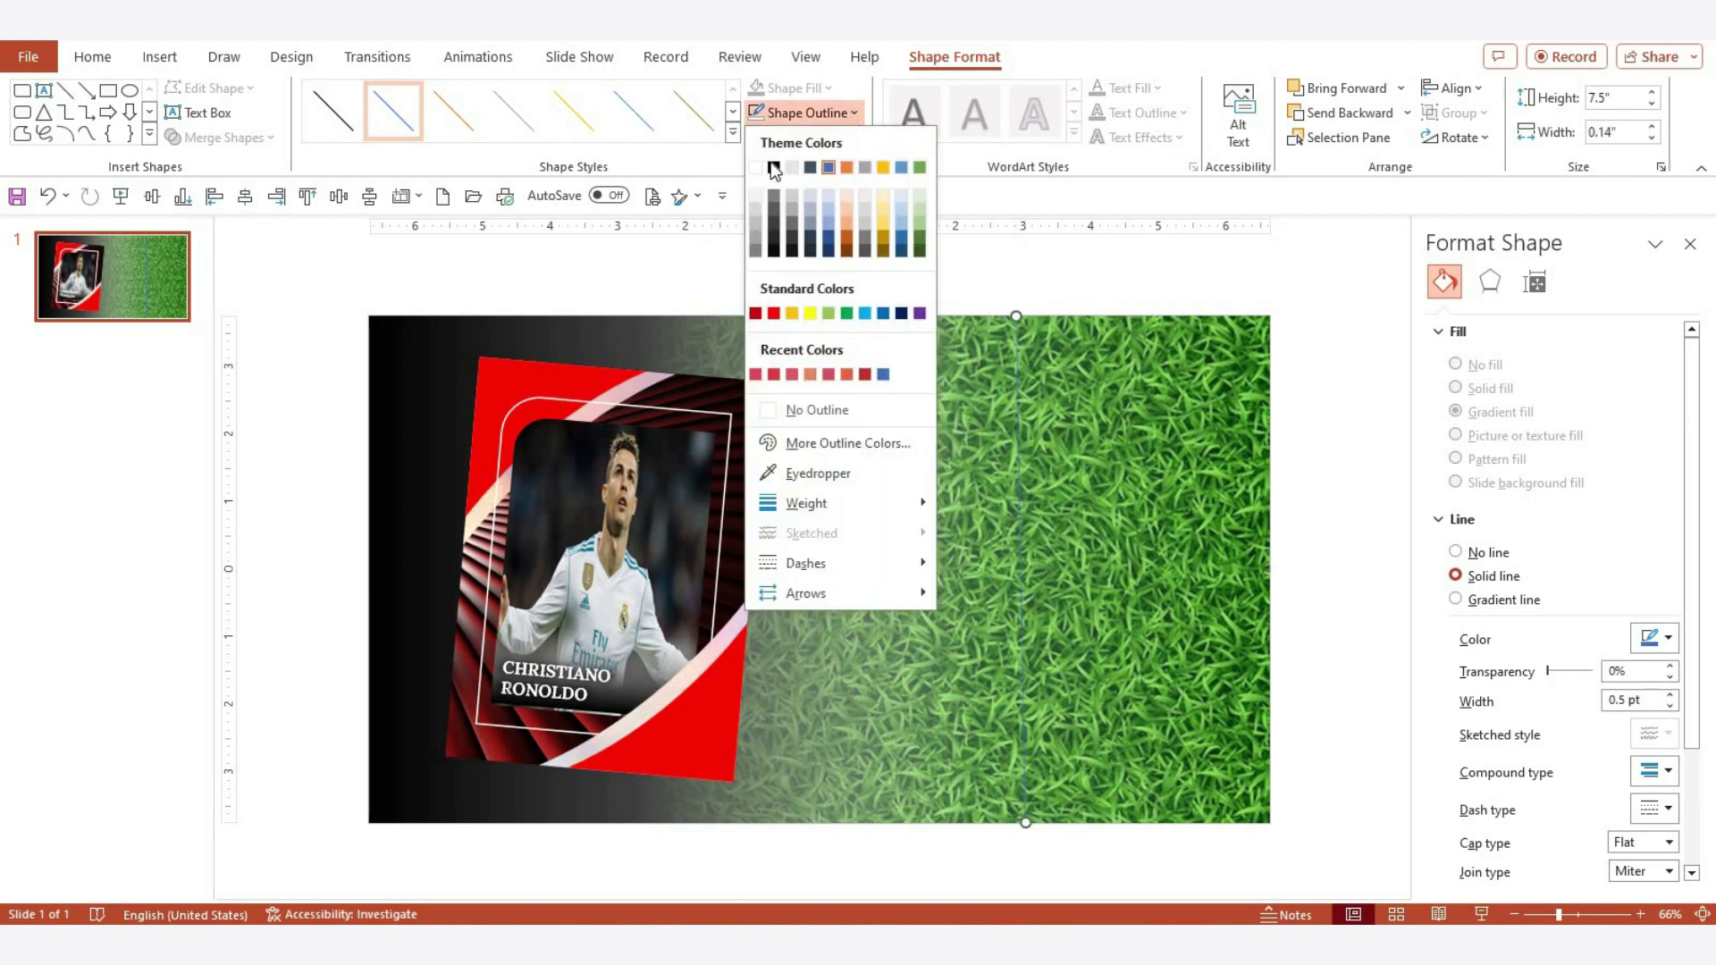
pyautogui.press('Escape')
pyautogui.click(805, 113)
pyautogui.moveTo(807, 503)
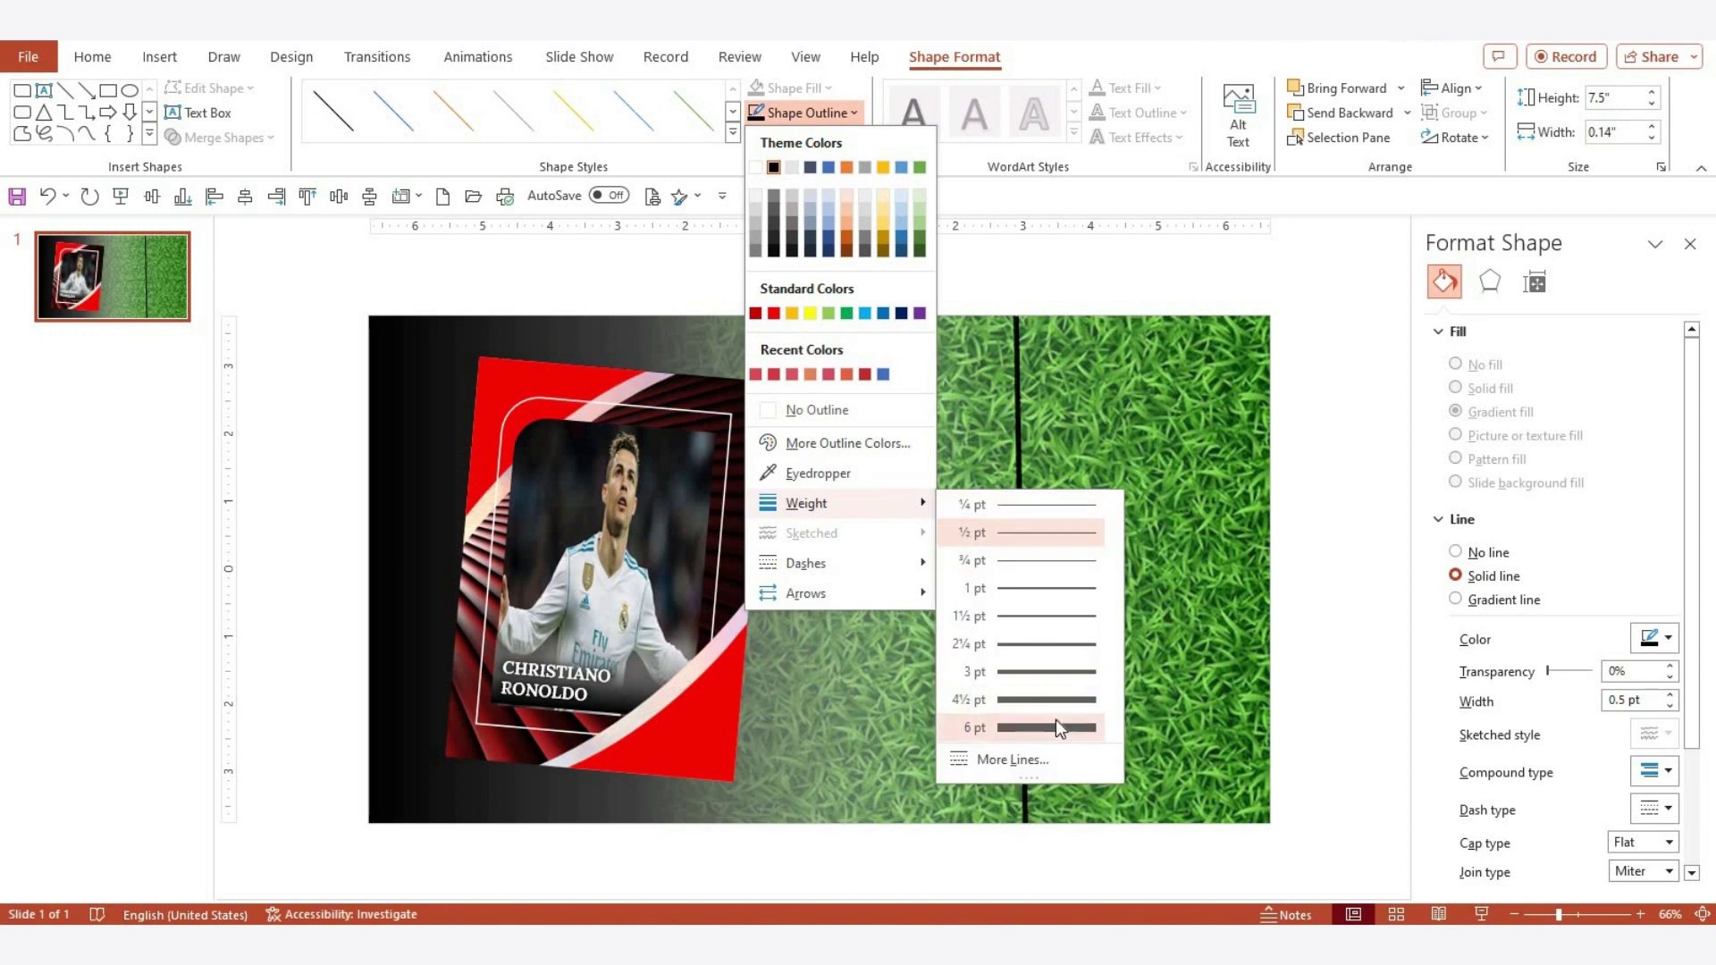
pyautogui.click(1055, 724)
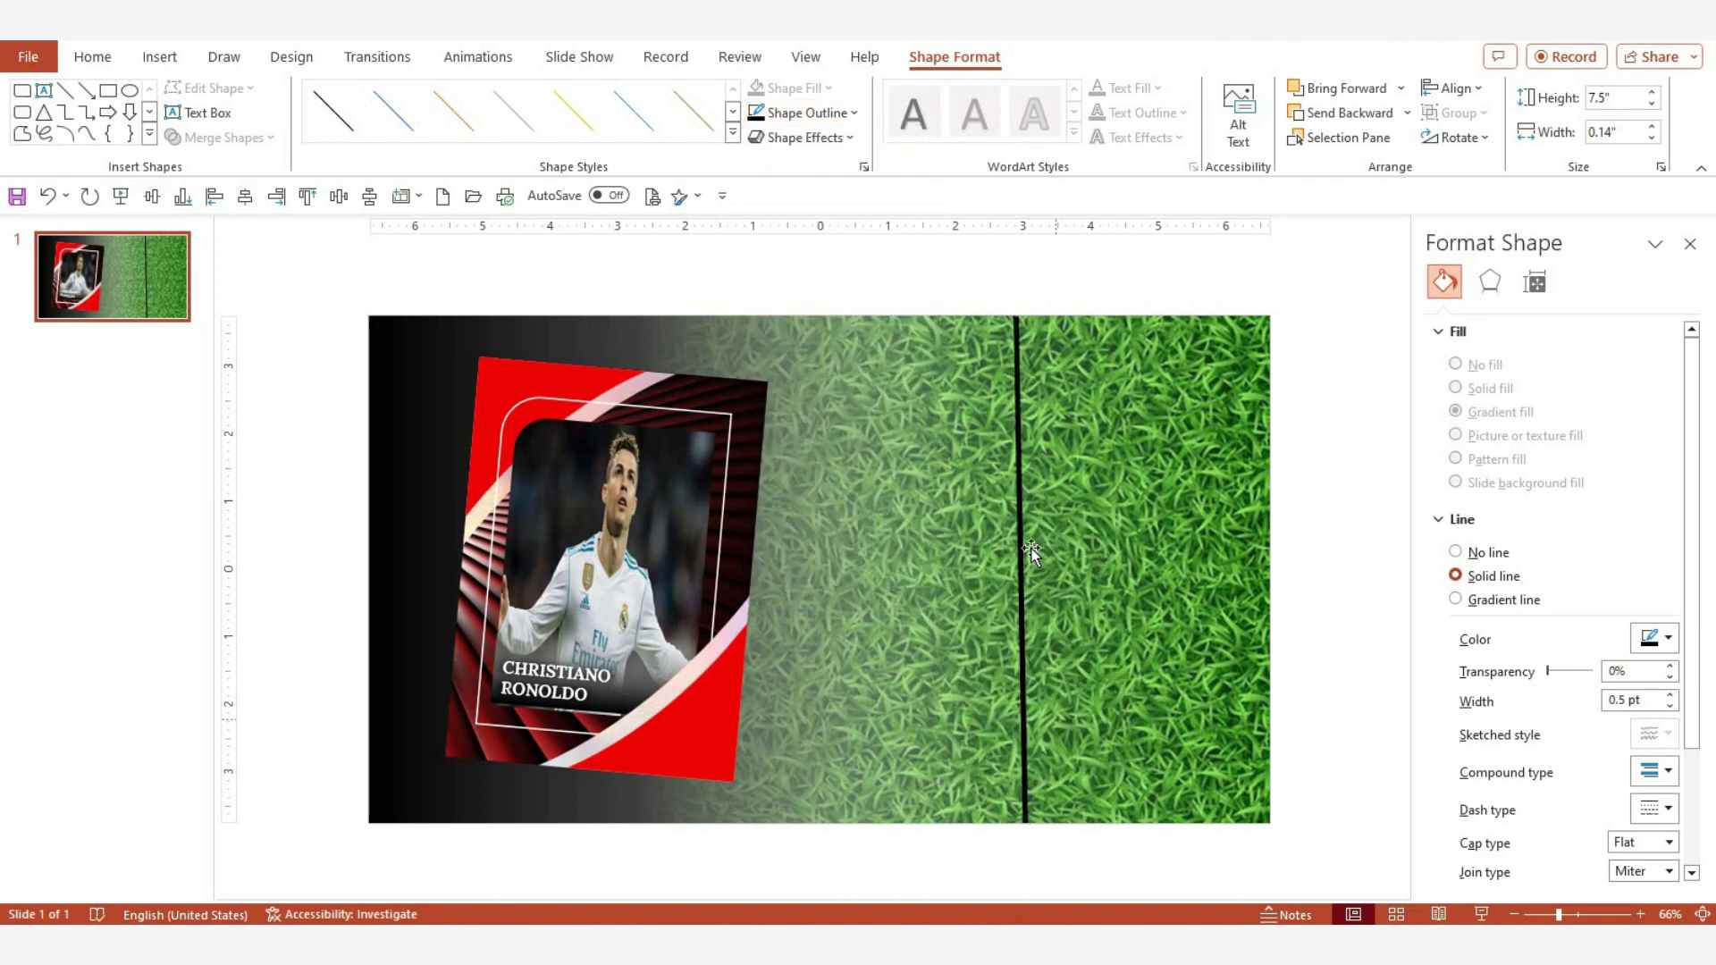
pyautogui.click(853, 113)
pyautogui.click(758, 164)
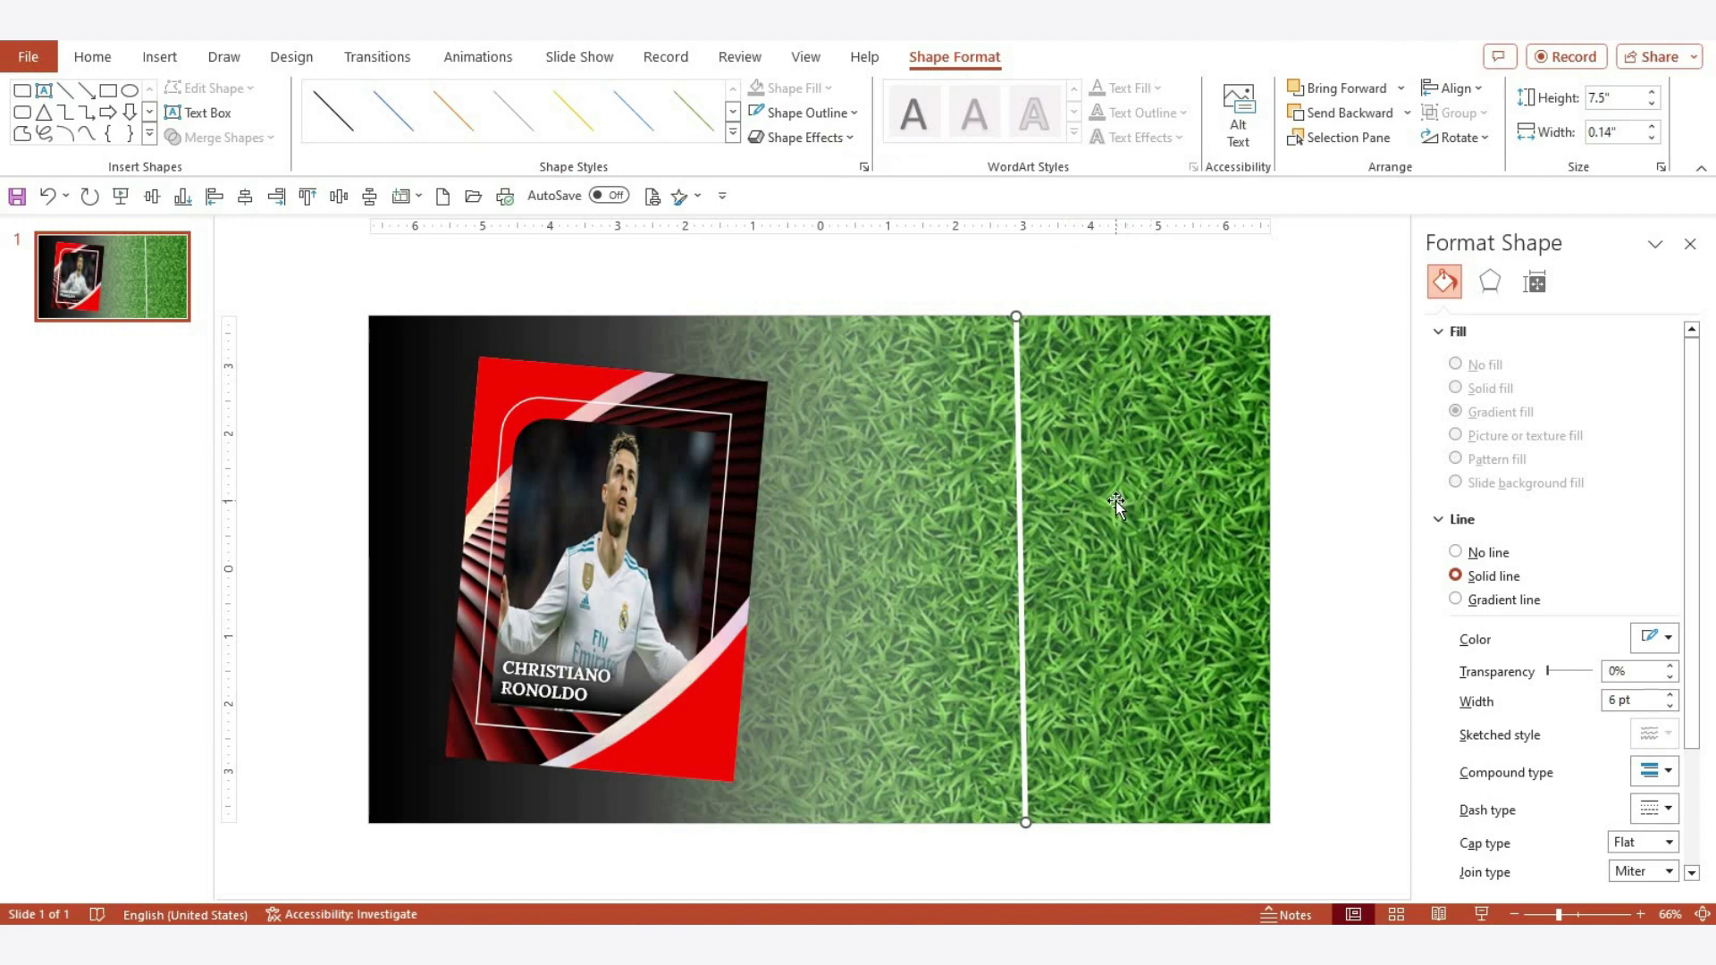
pyautogui.moveTo(1016, 445); pyautogui.dragTo(1112, 442)
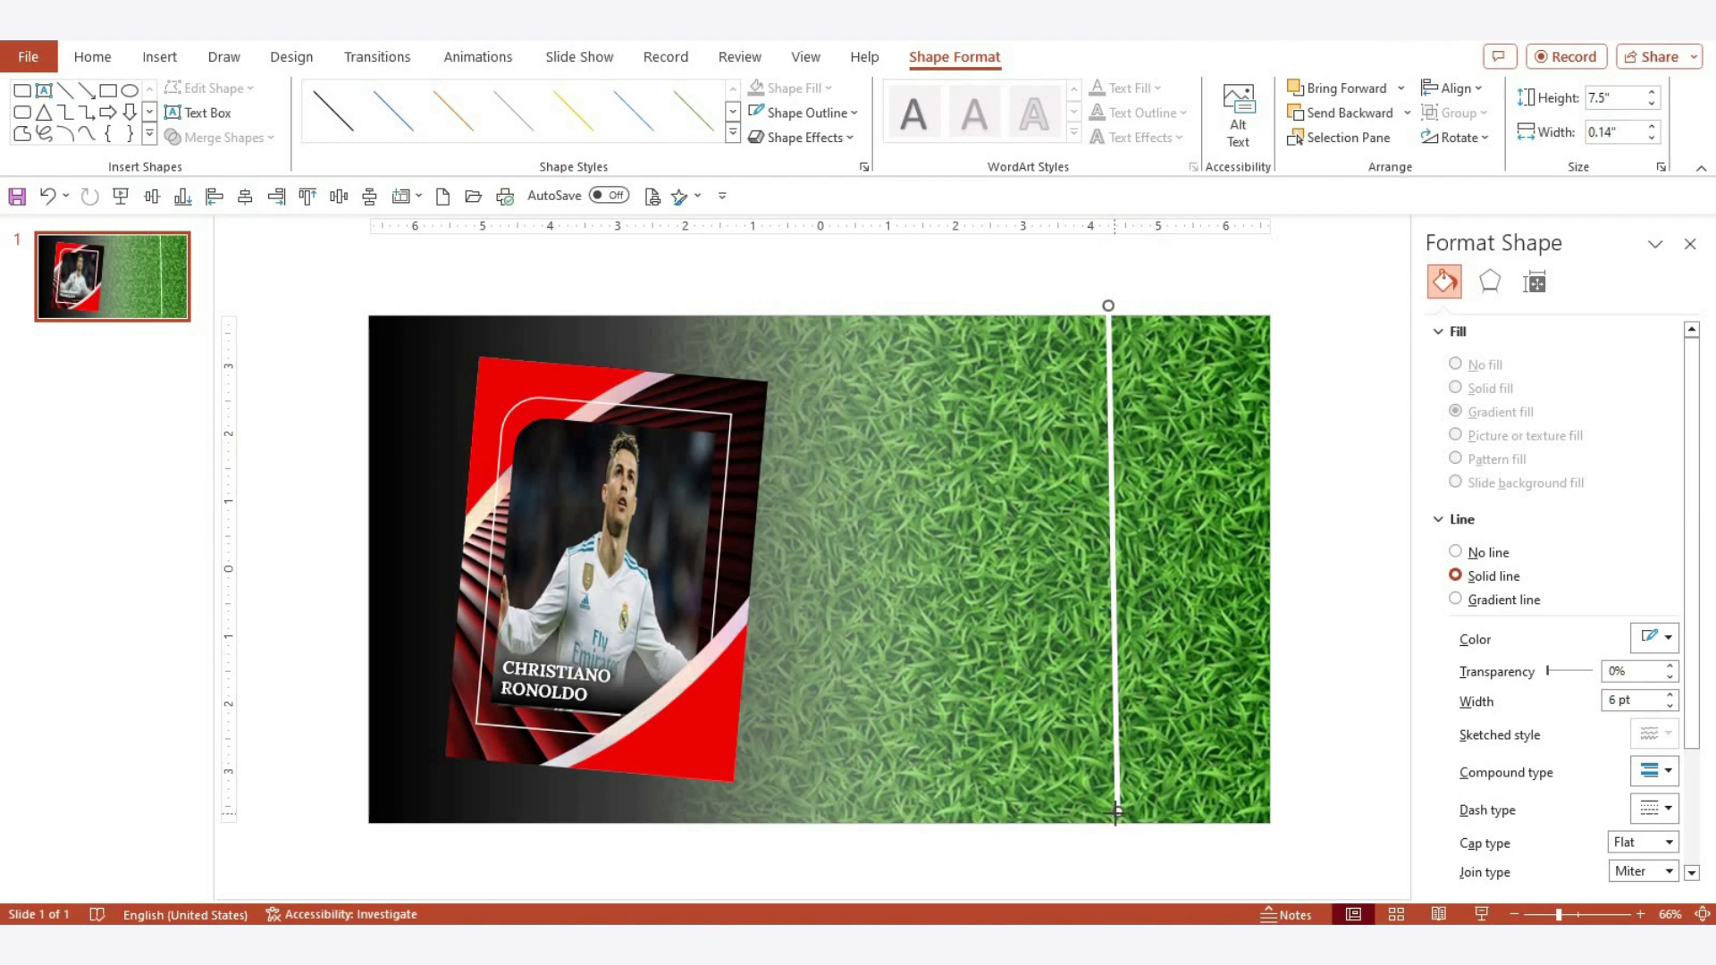
pyautogui.moveTo(1116, 815); pyautogui.dragTo(1147, 821)
pyautogui.click(1339, 676)
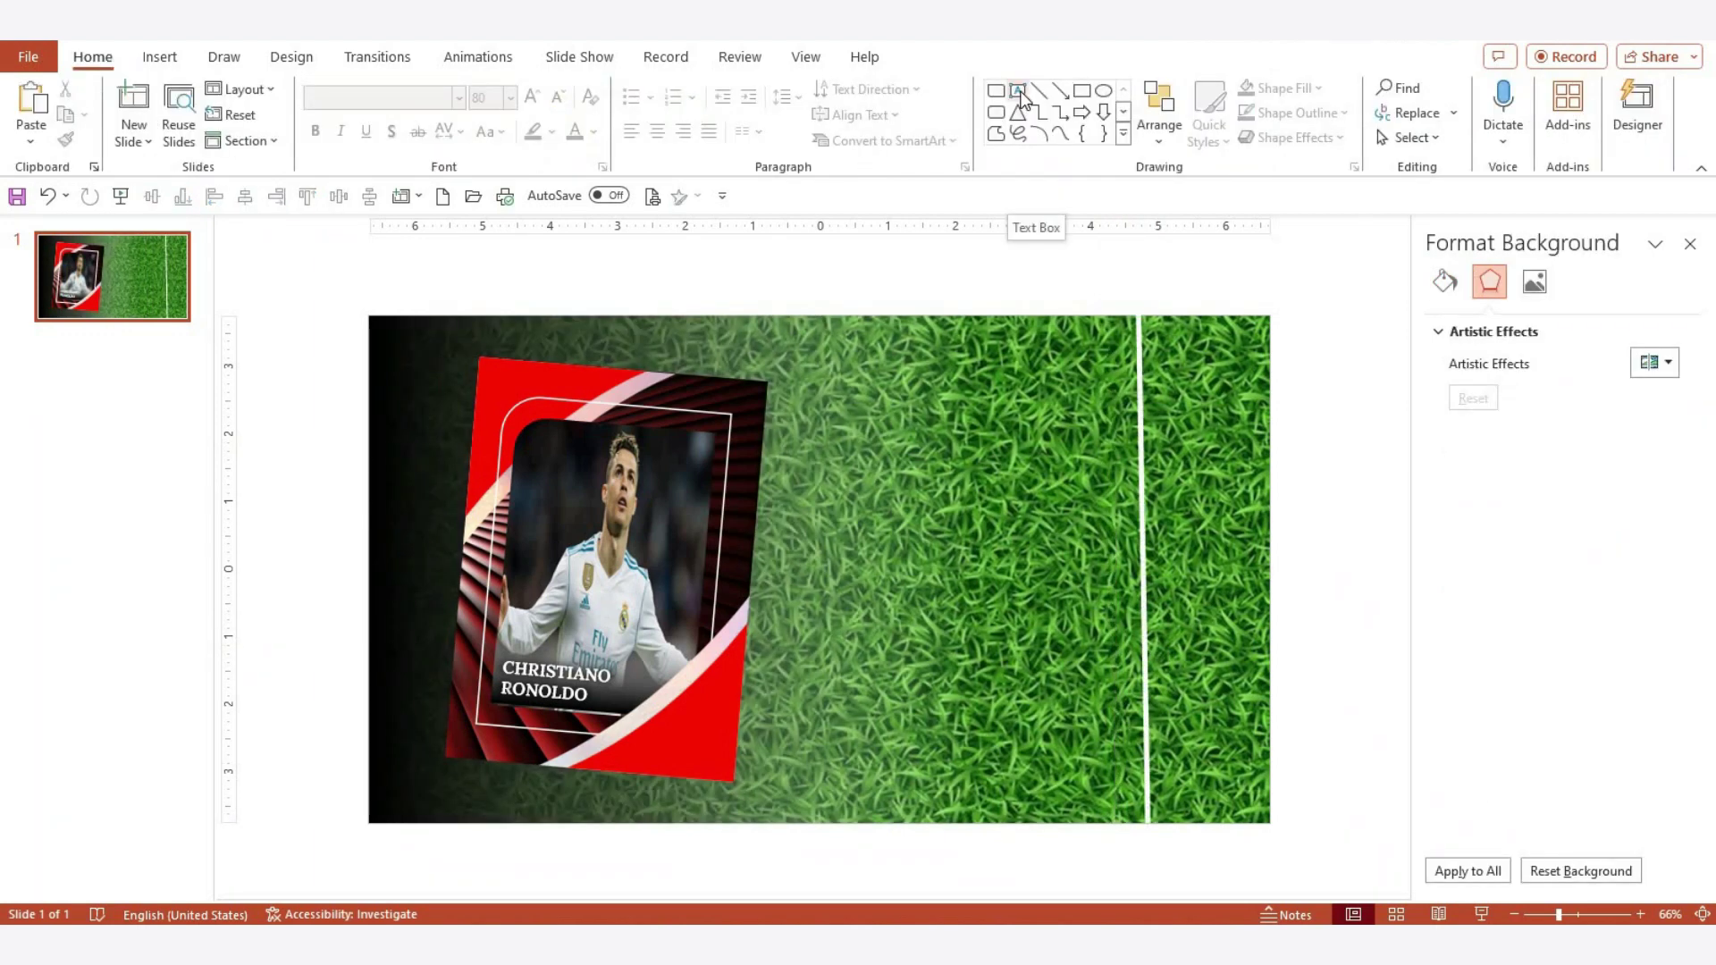
# Paste a large white 0 and copy it as a 1 to form the number 01
pyautogui.hotkey('ctrl', 'v')
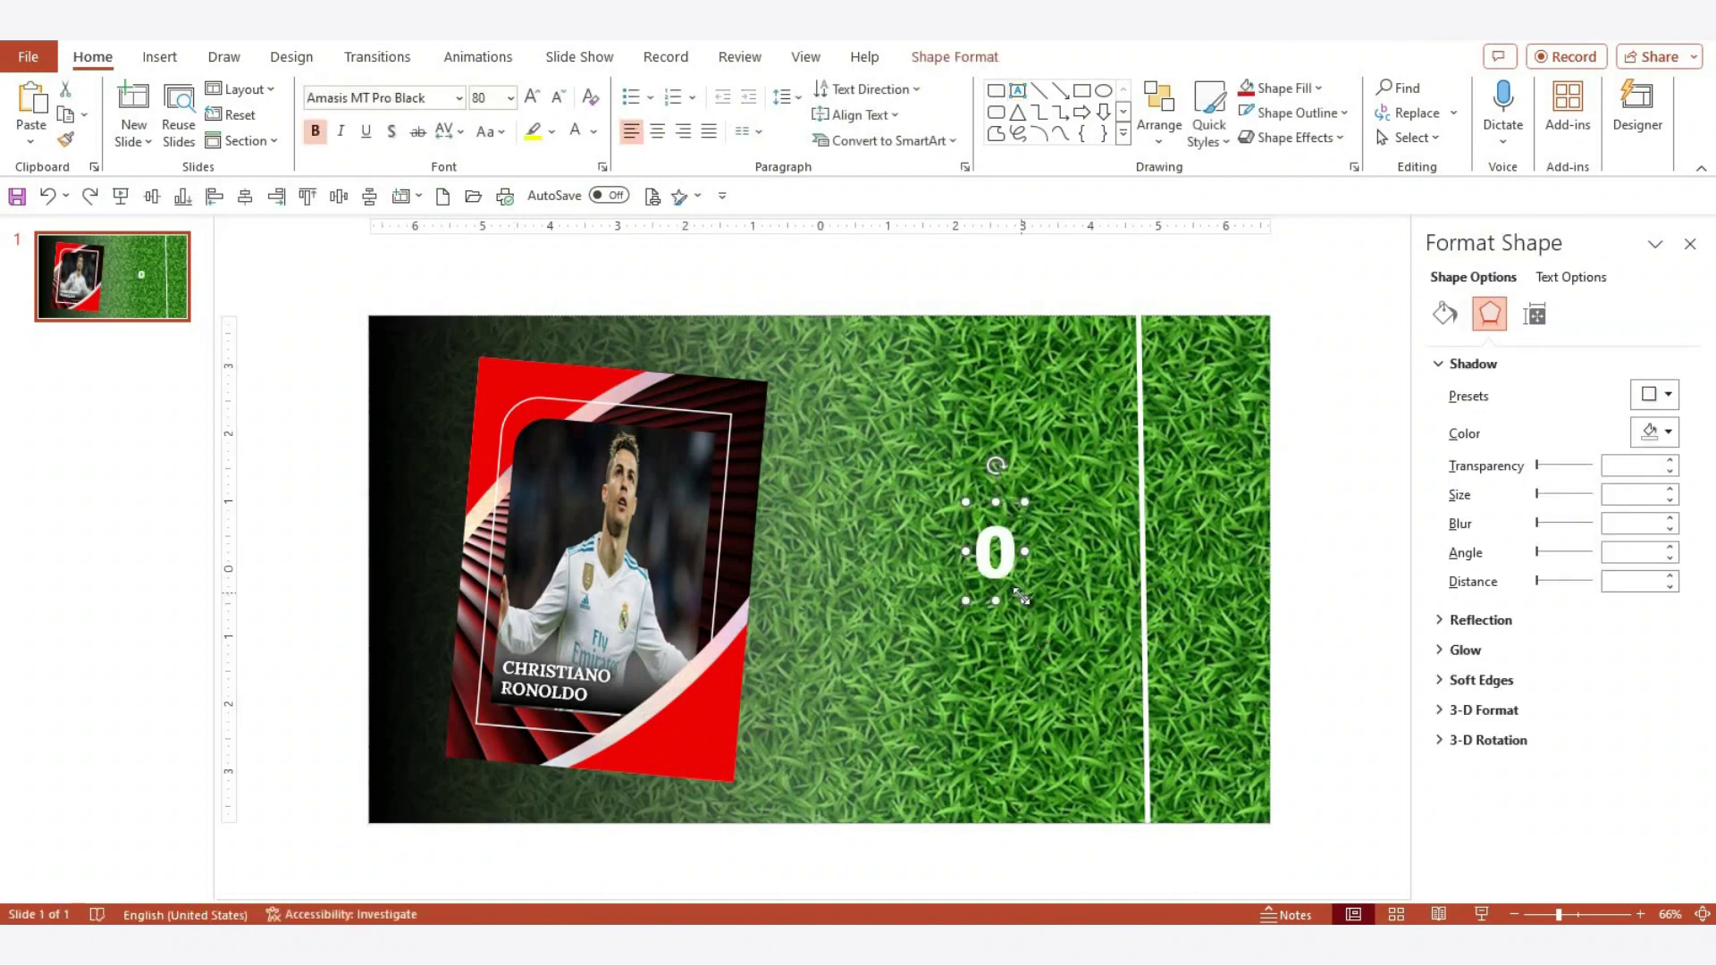
pyautogui.moveTo(1012, 601); pyautogui.dragTo(1131, 771)
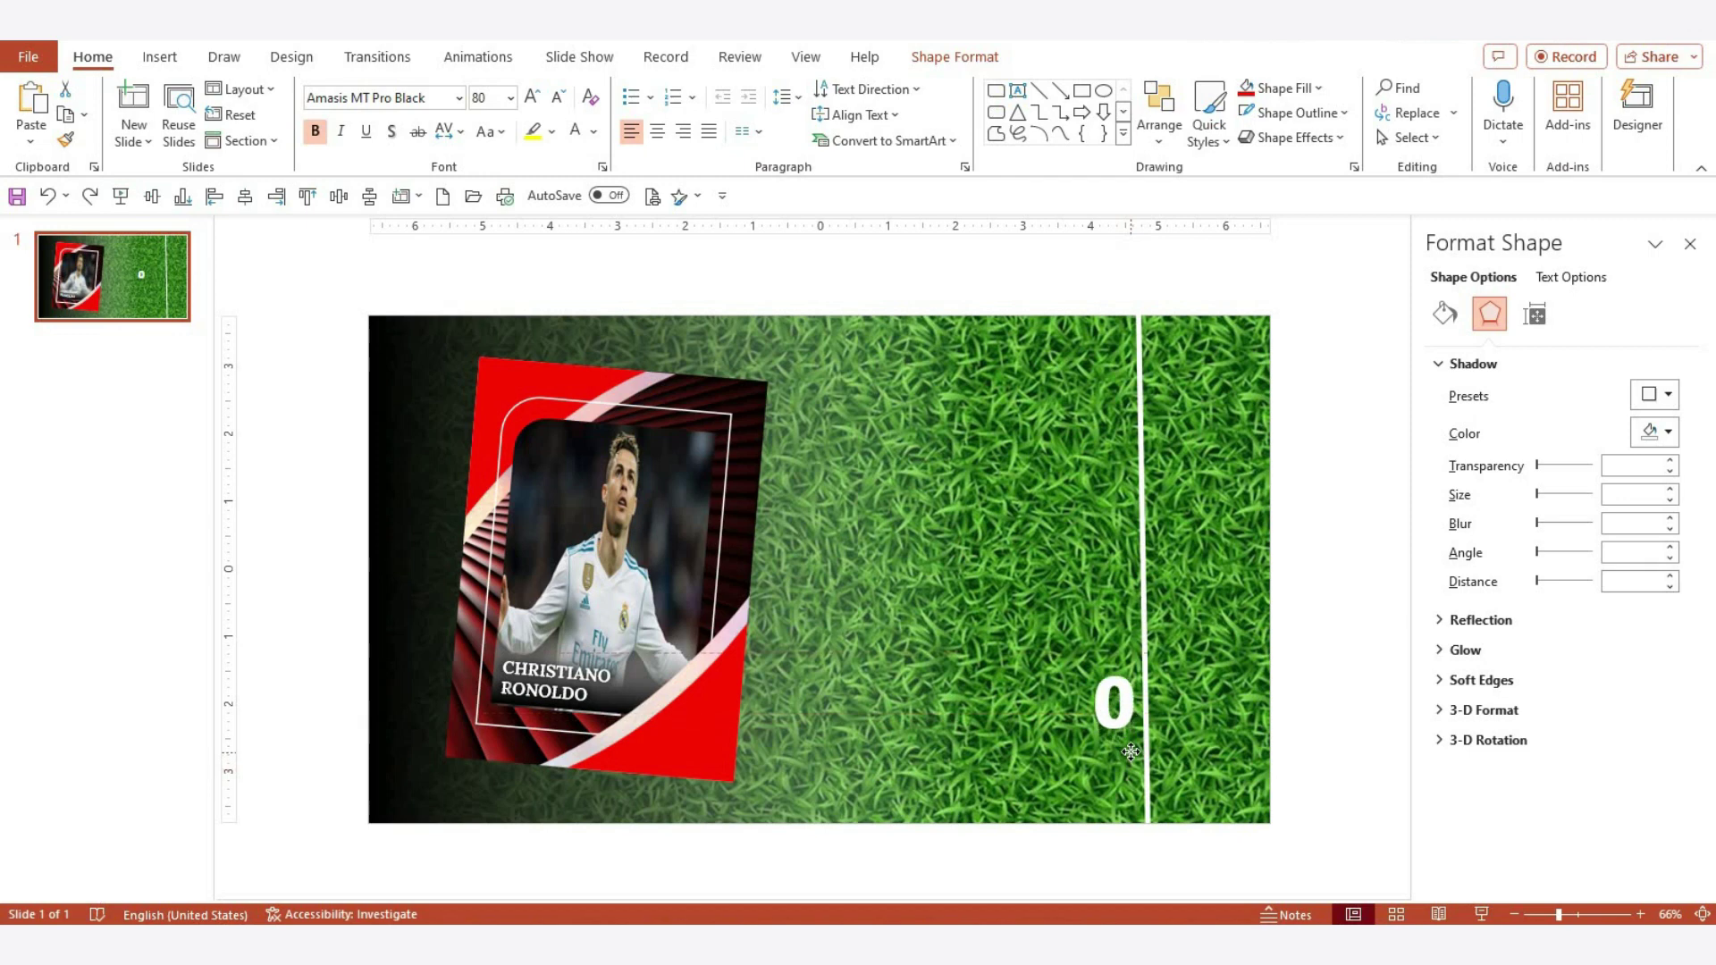
pyautogui.moveTo(1132, 771); pyautogui.dragTo(1132, 744)
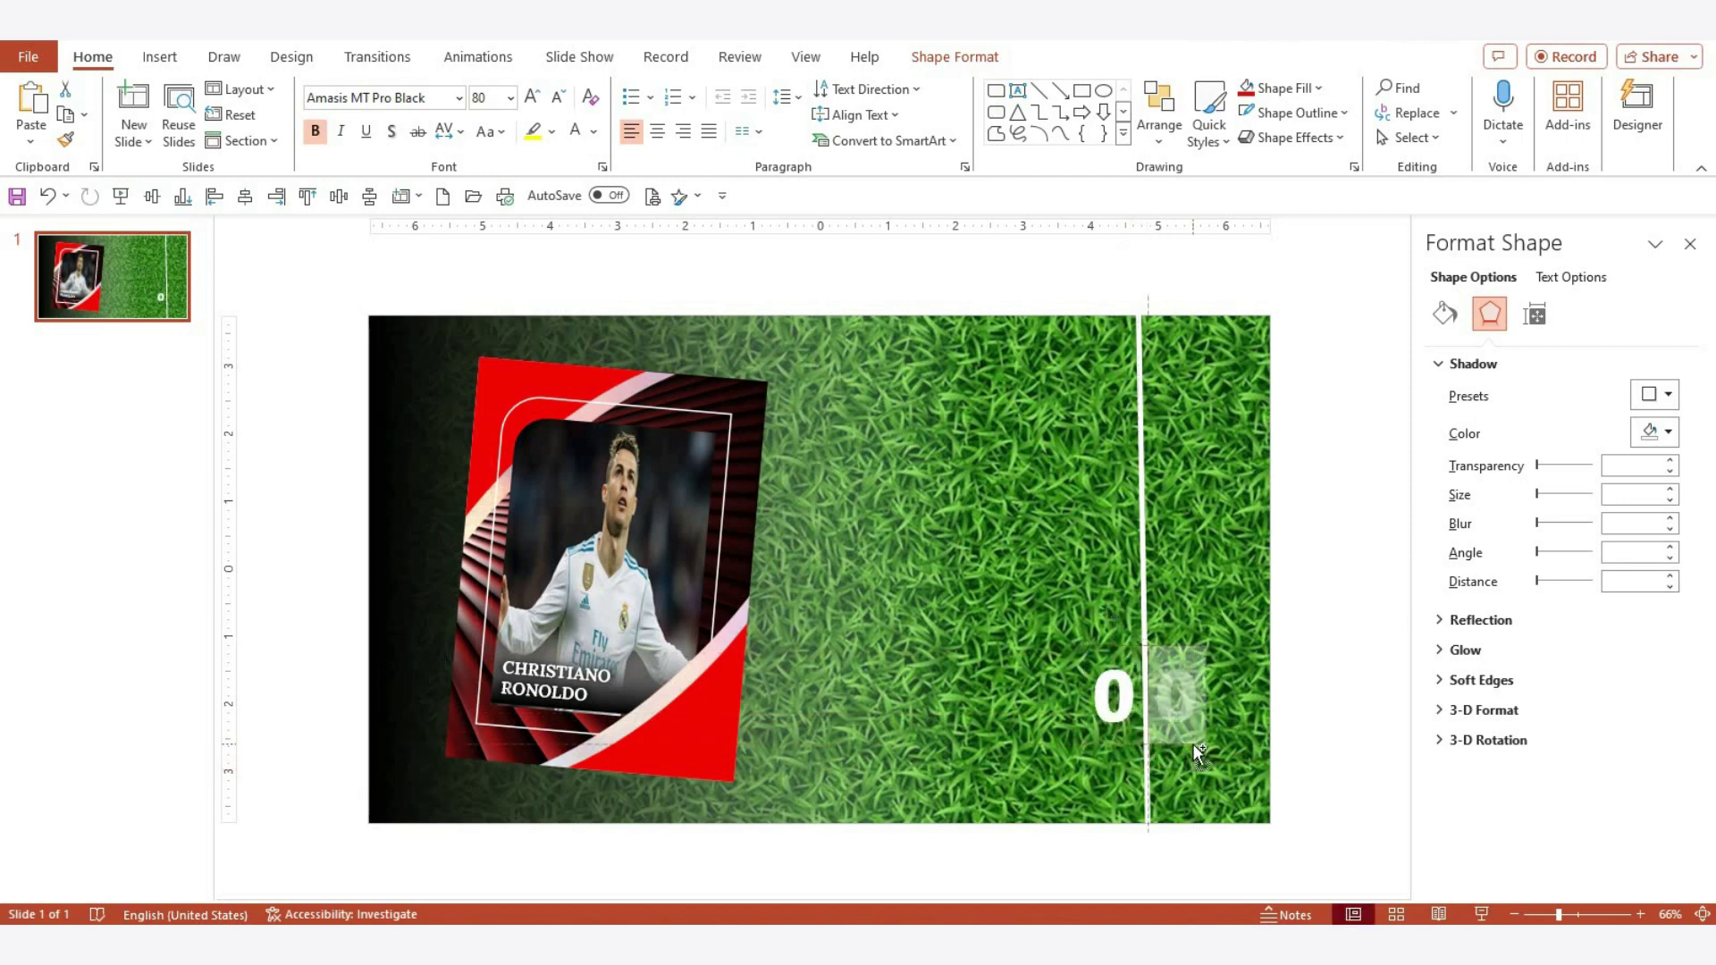
pyautogui.moveTo(1132, 744)
pyautogui.mouseDown()
pyautogui.moveTo(1193, 744)
pyautogui.moveTo(1193, 690)
pyautogui.mouseUp()
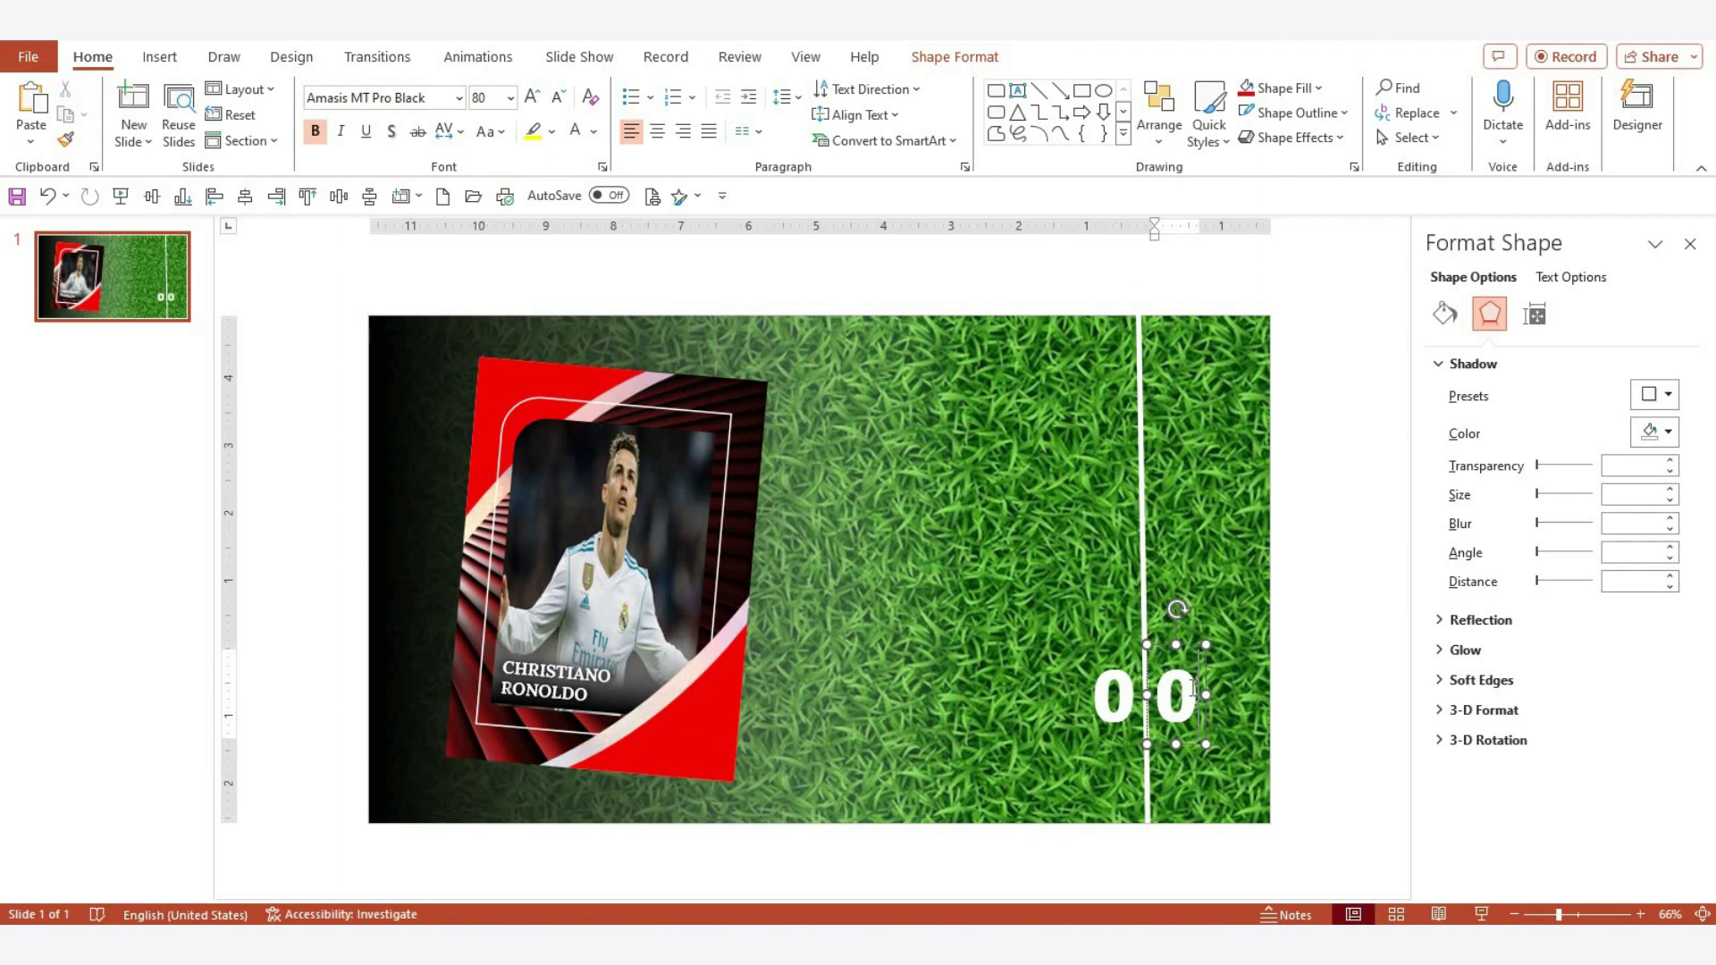
pyautogui.press('BackSpace')
pyautogui.write('1')
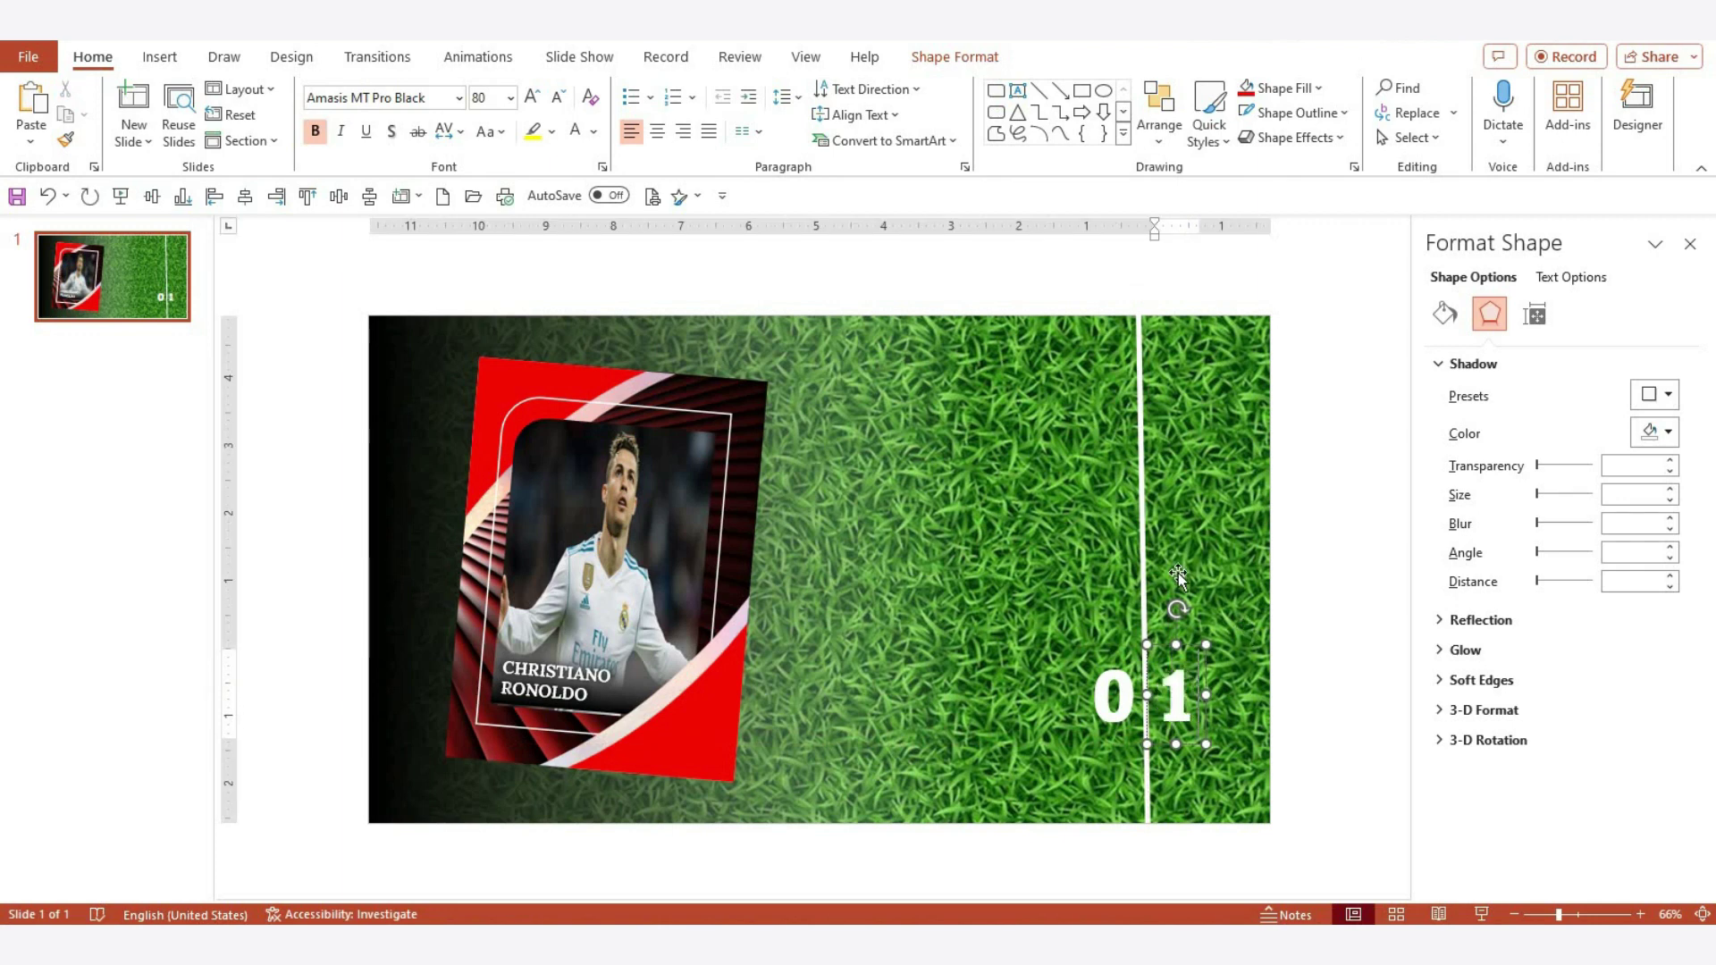
pyautogui.click(1179, 577)
# Position the 01 number on the white line and duplicate the slide as slide 2
pyautogui.click(1129, 703)
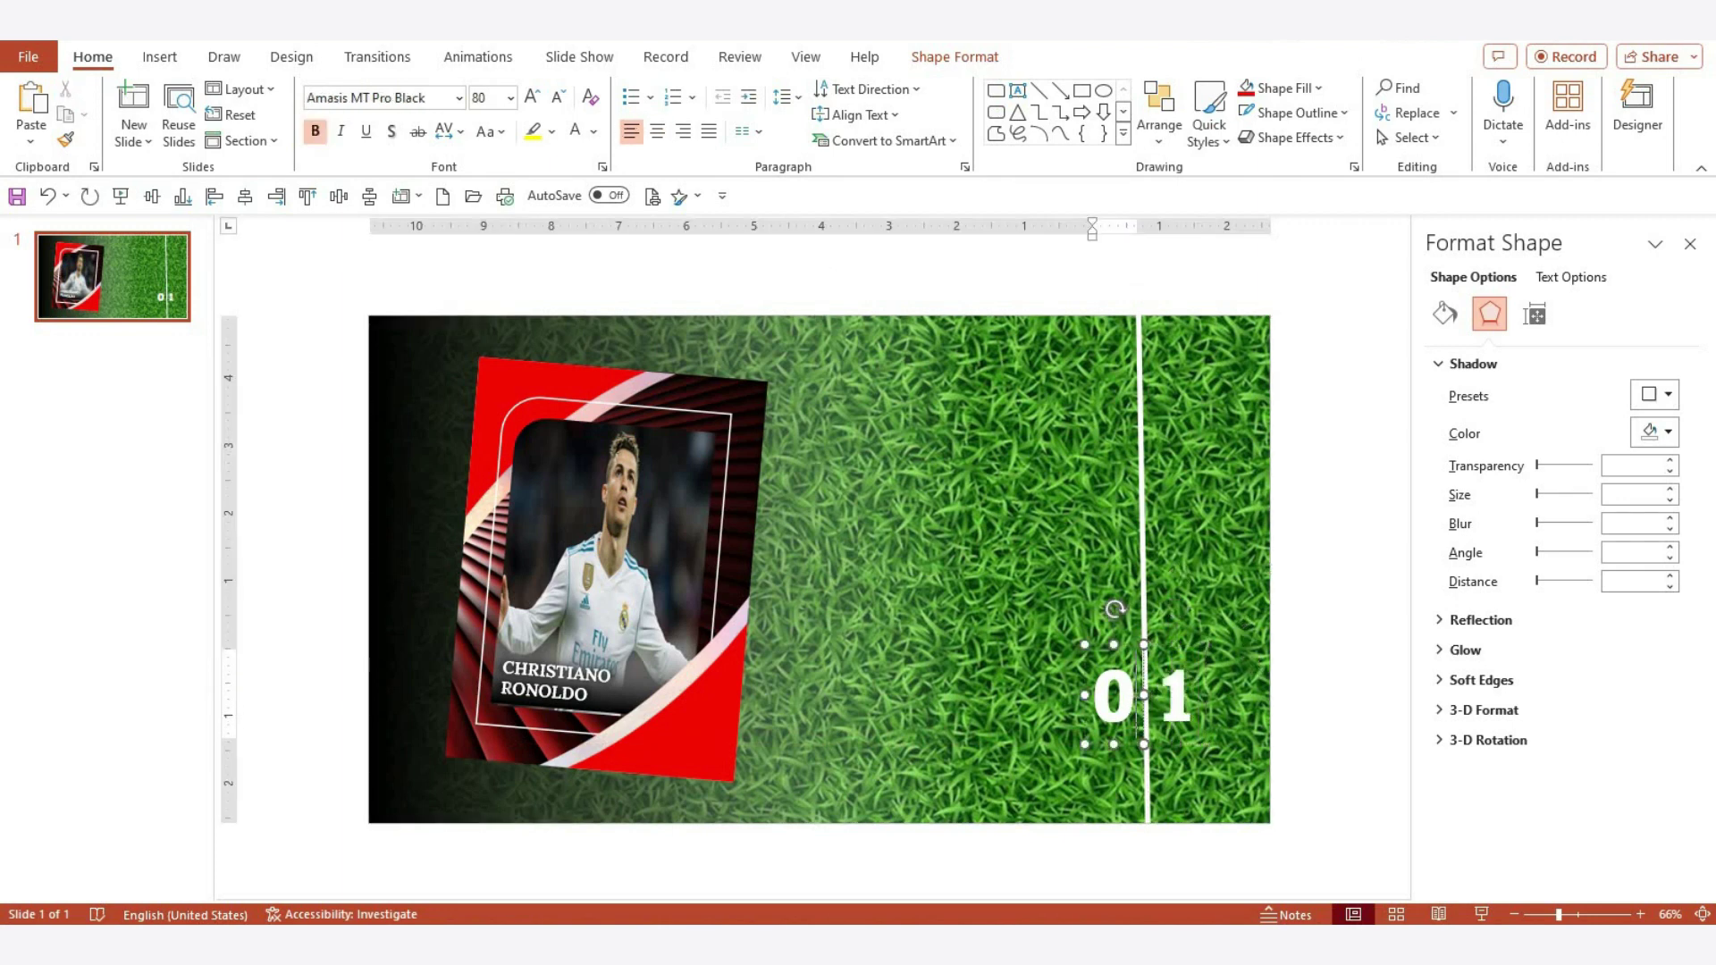
pyautogui.moveTo(1184, 718); pyautogui.dragTo(1187, 745)
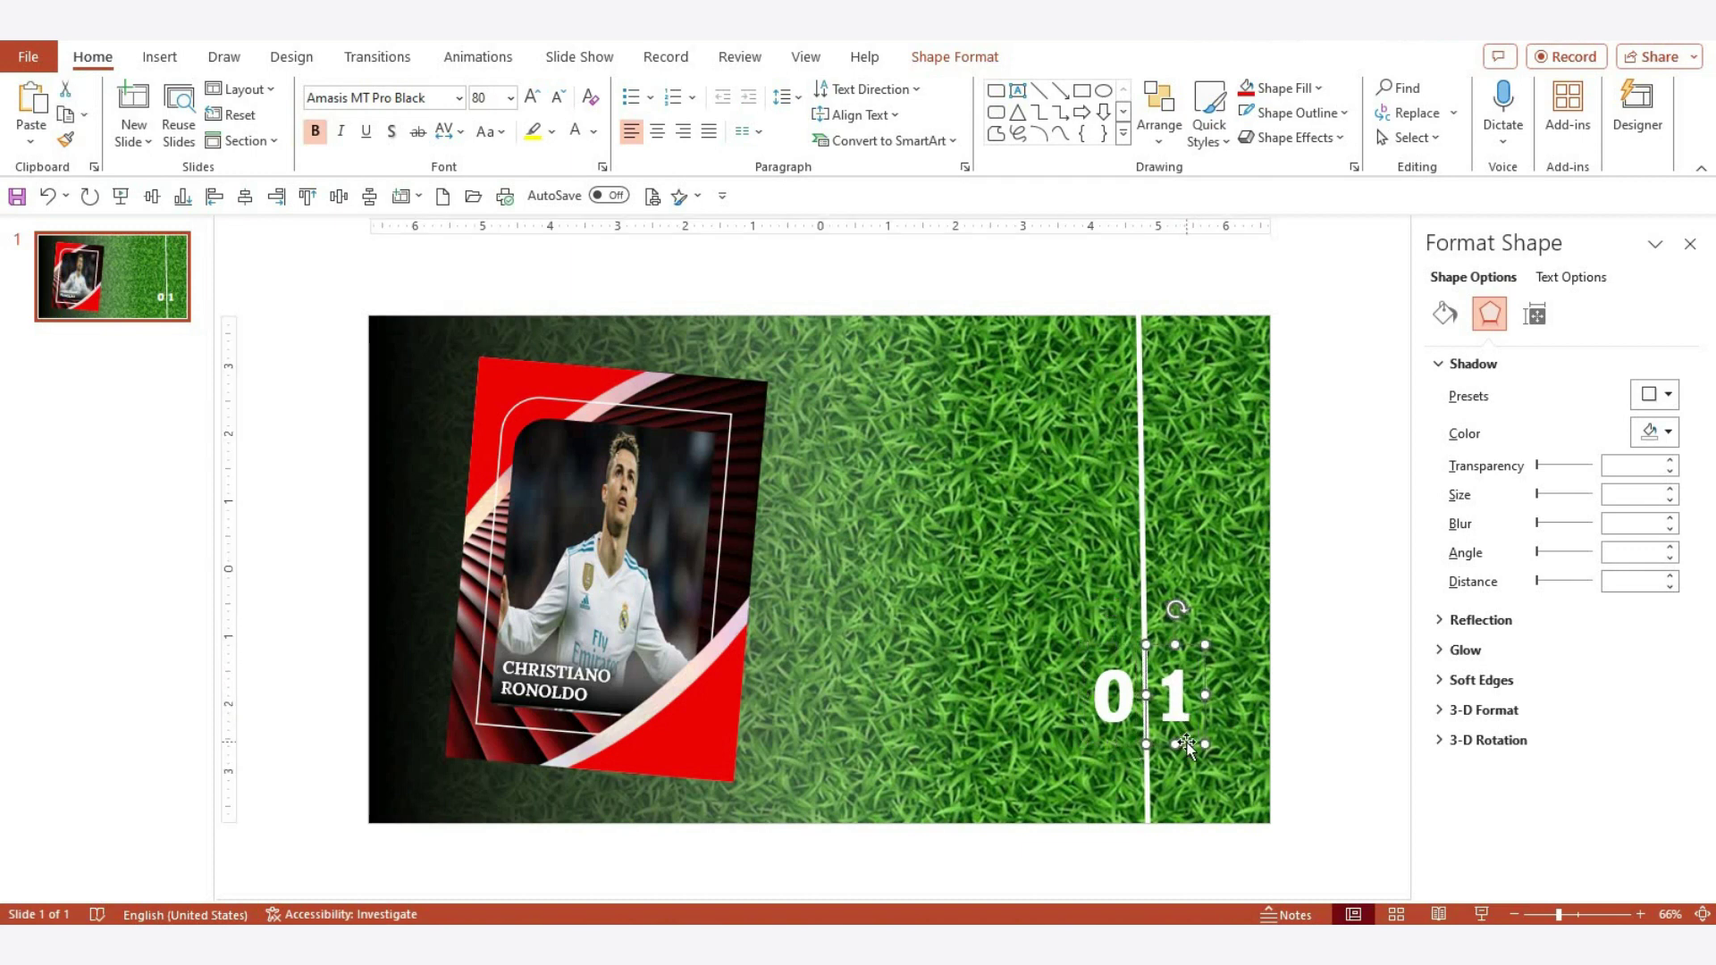
pyautogui.press('Left')
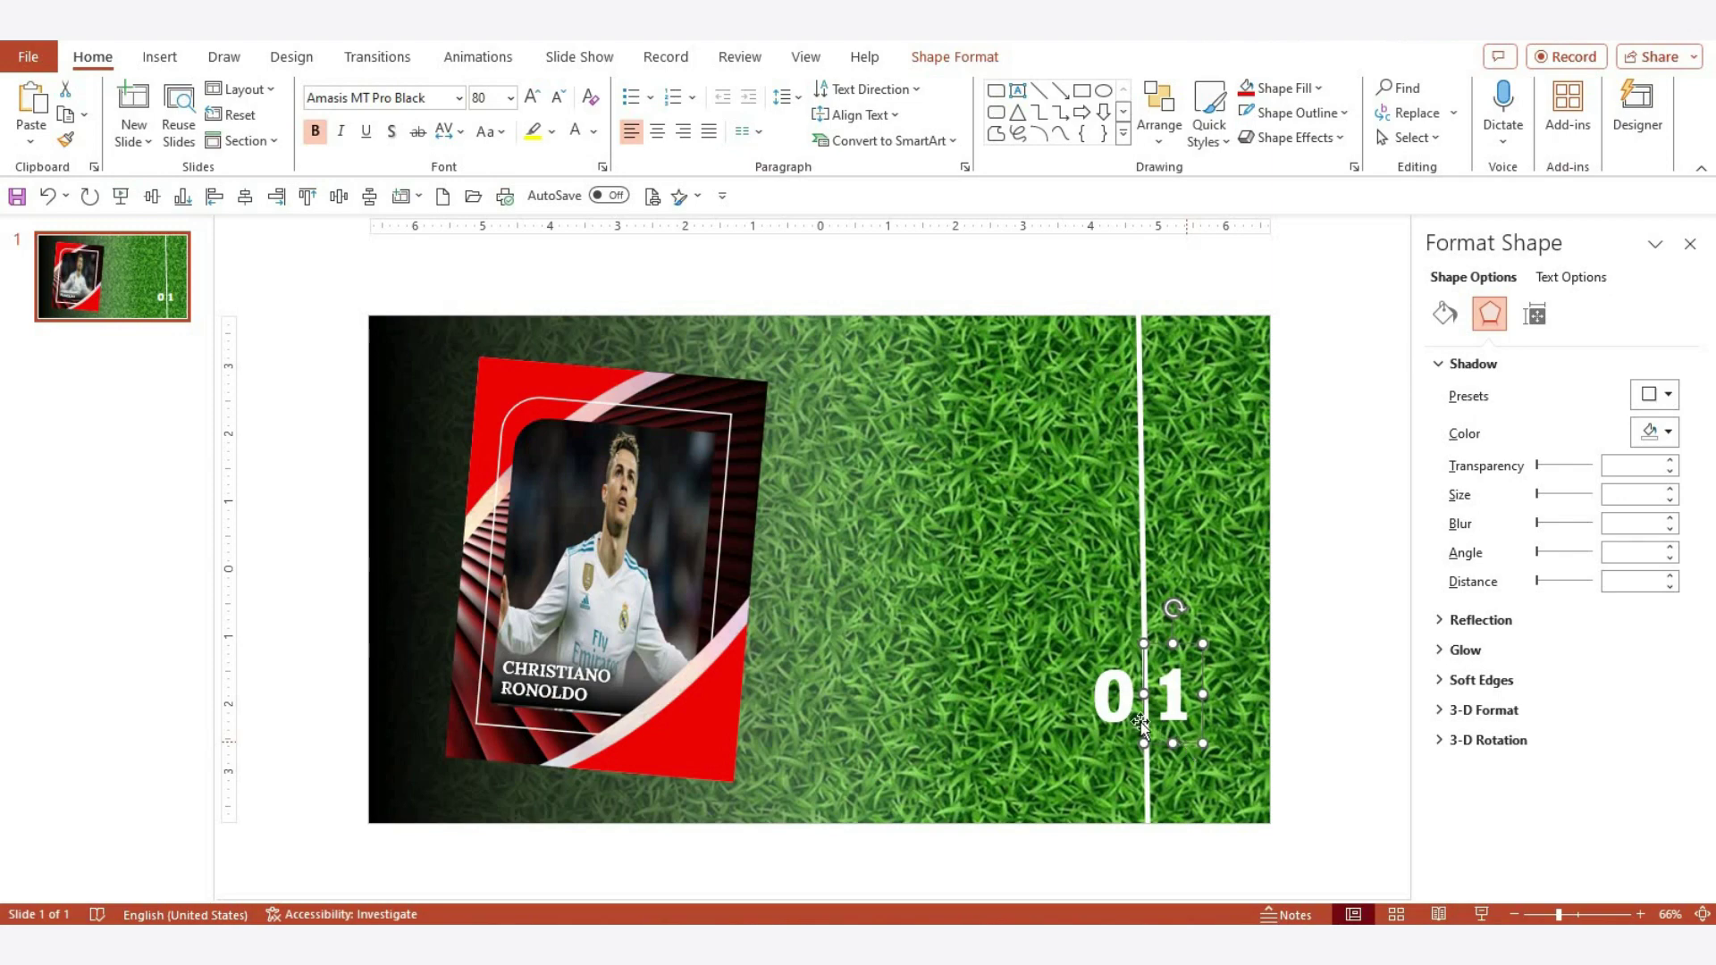
pyautogui.moveTo(1187, 745); pyautogui.dragTo(1126, 746)
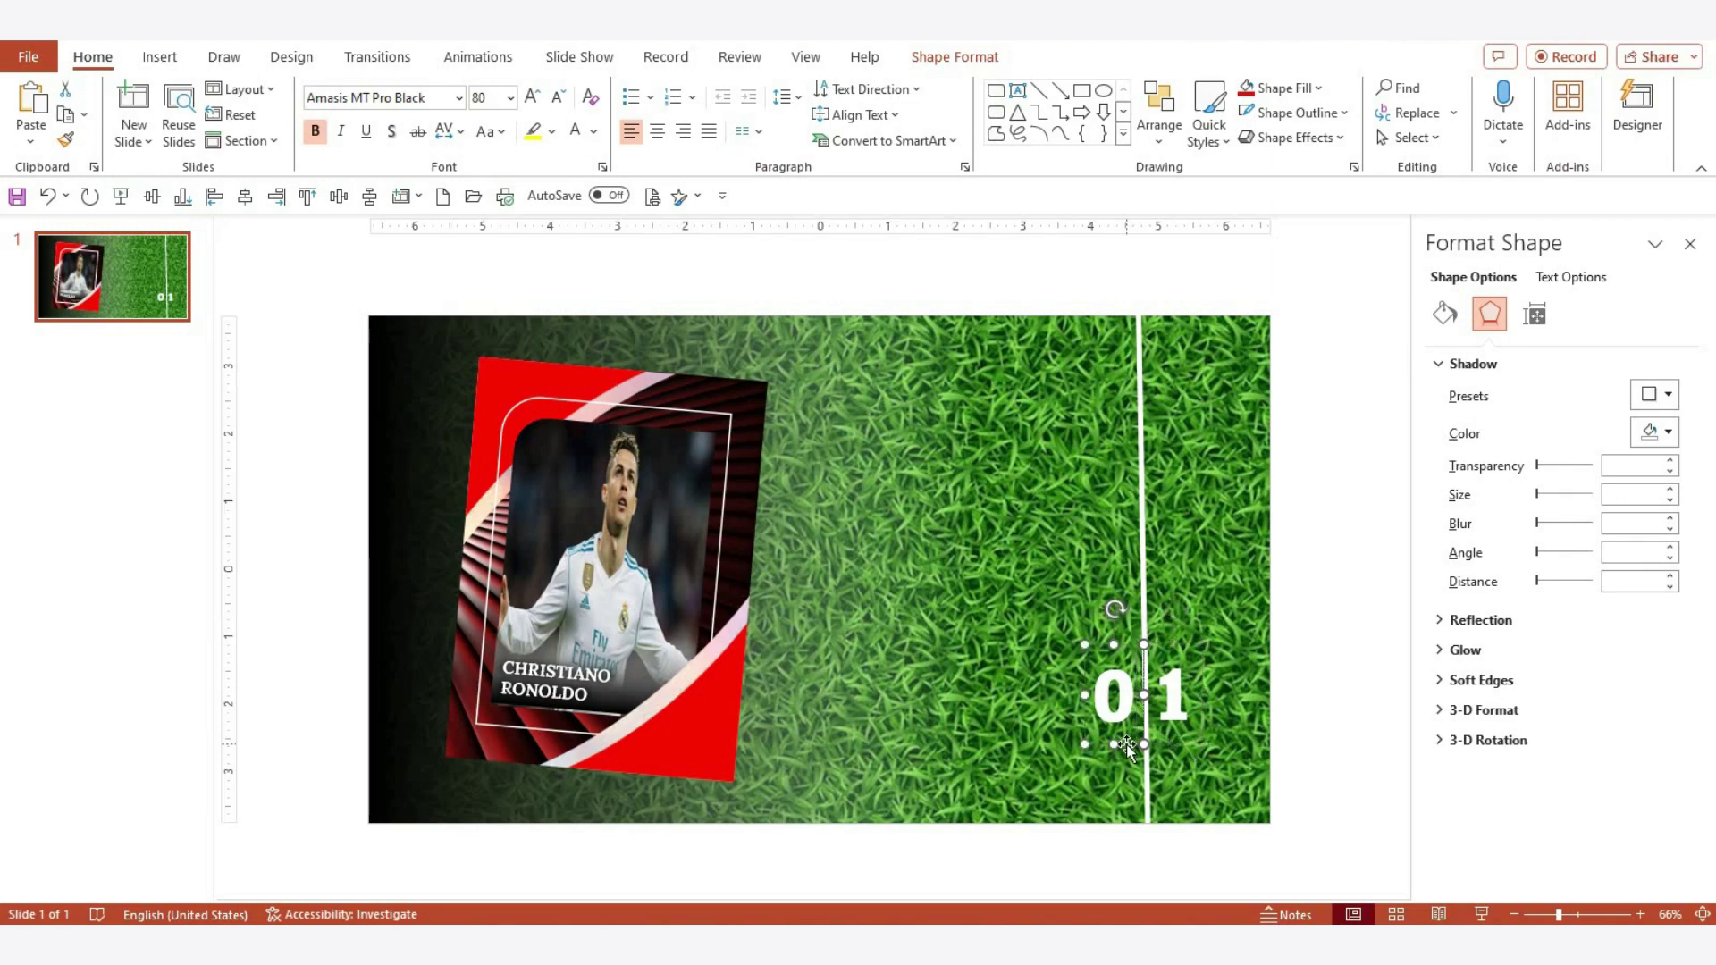
pyautogui.press('Right')
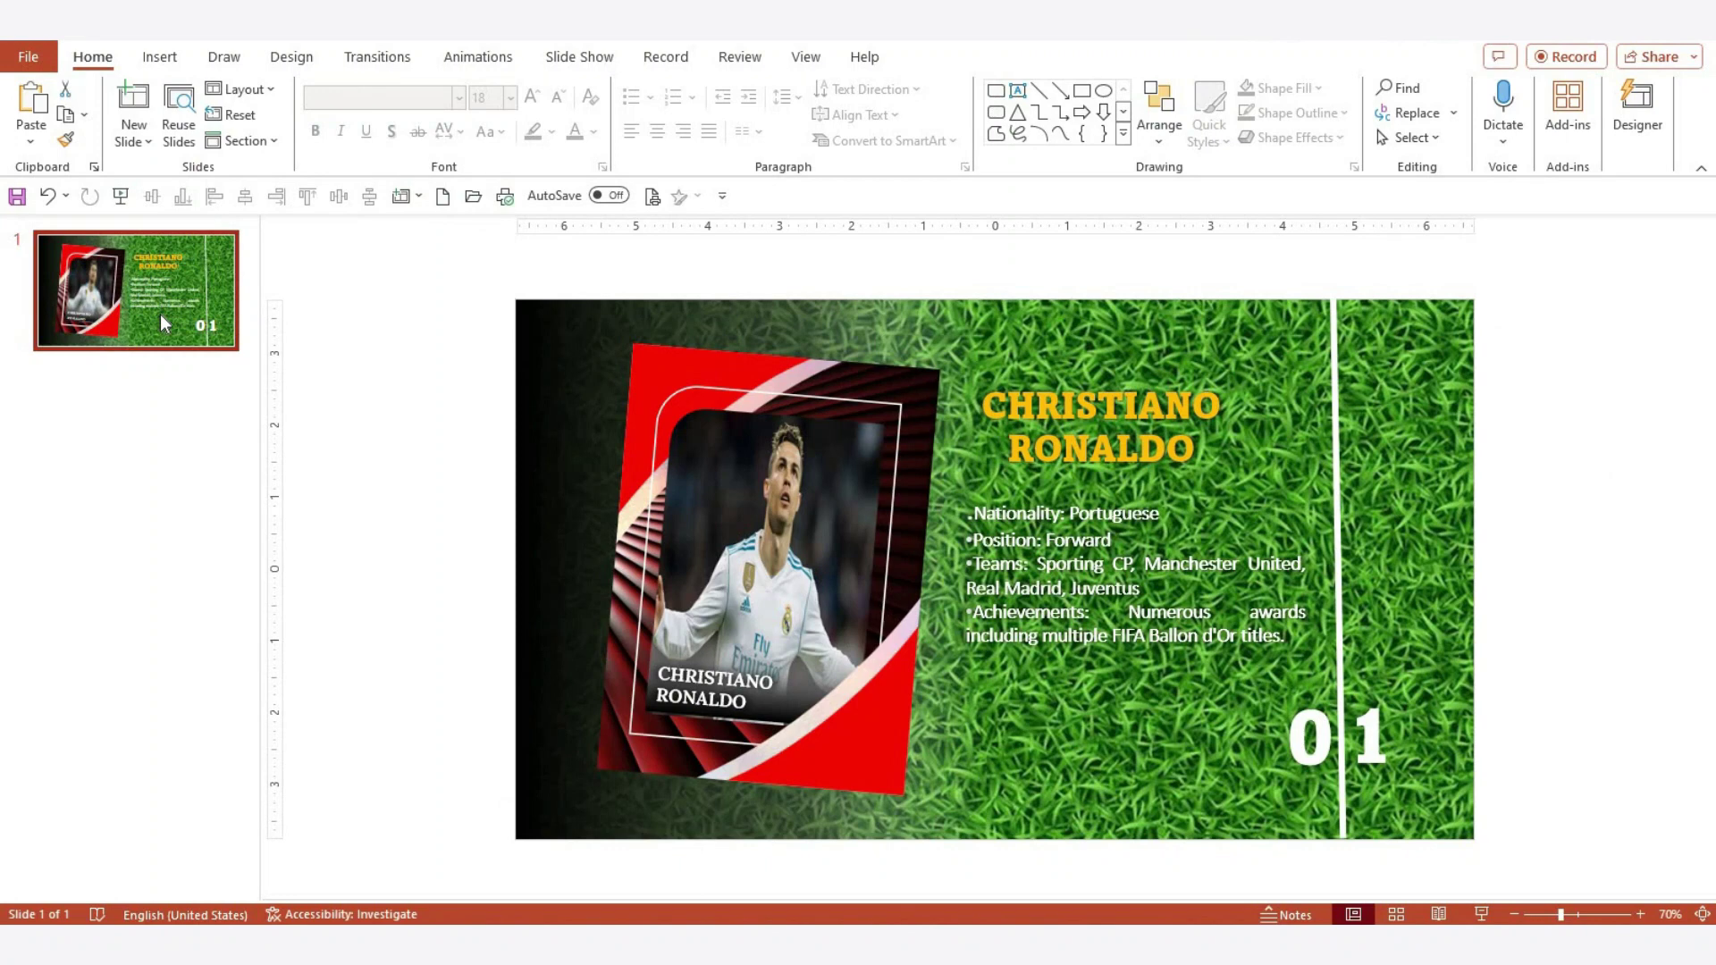
pyautogui.hotkey('ctrl', 'd')
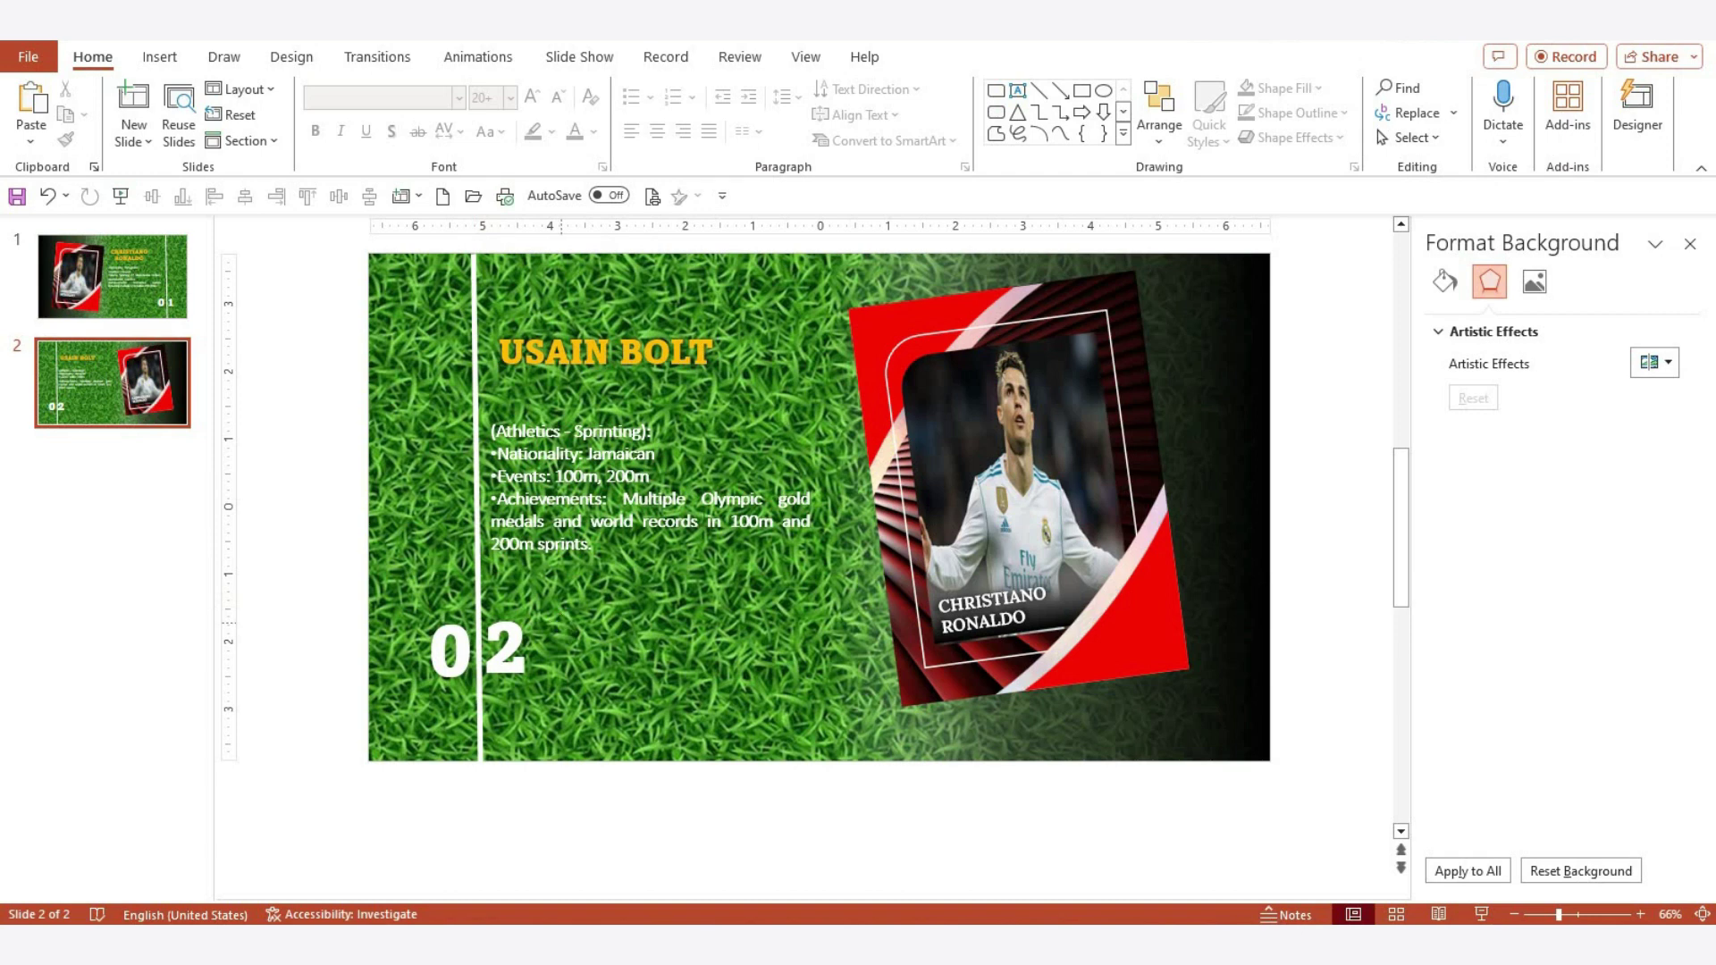
# Fill the card's inner photo shape with the copied sprinter picture and recrop it to fit
pyautogui.click(984, 422)
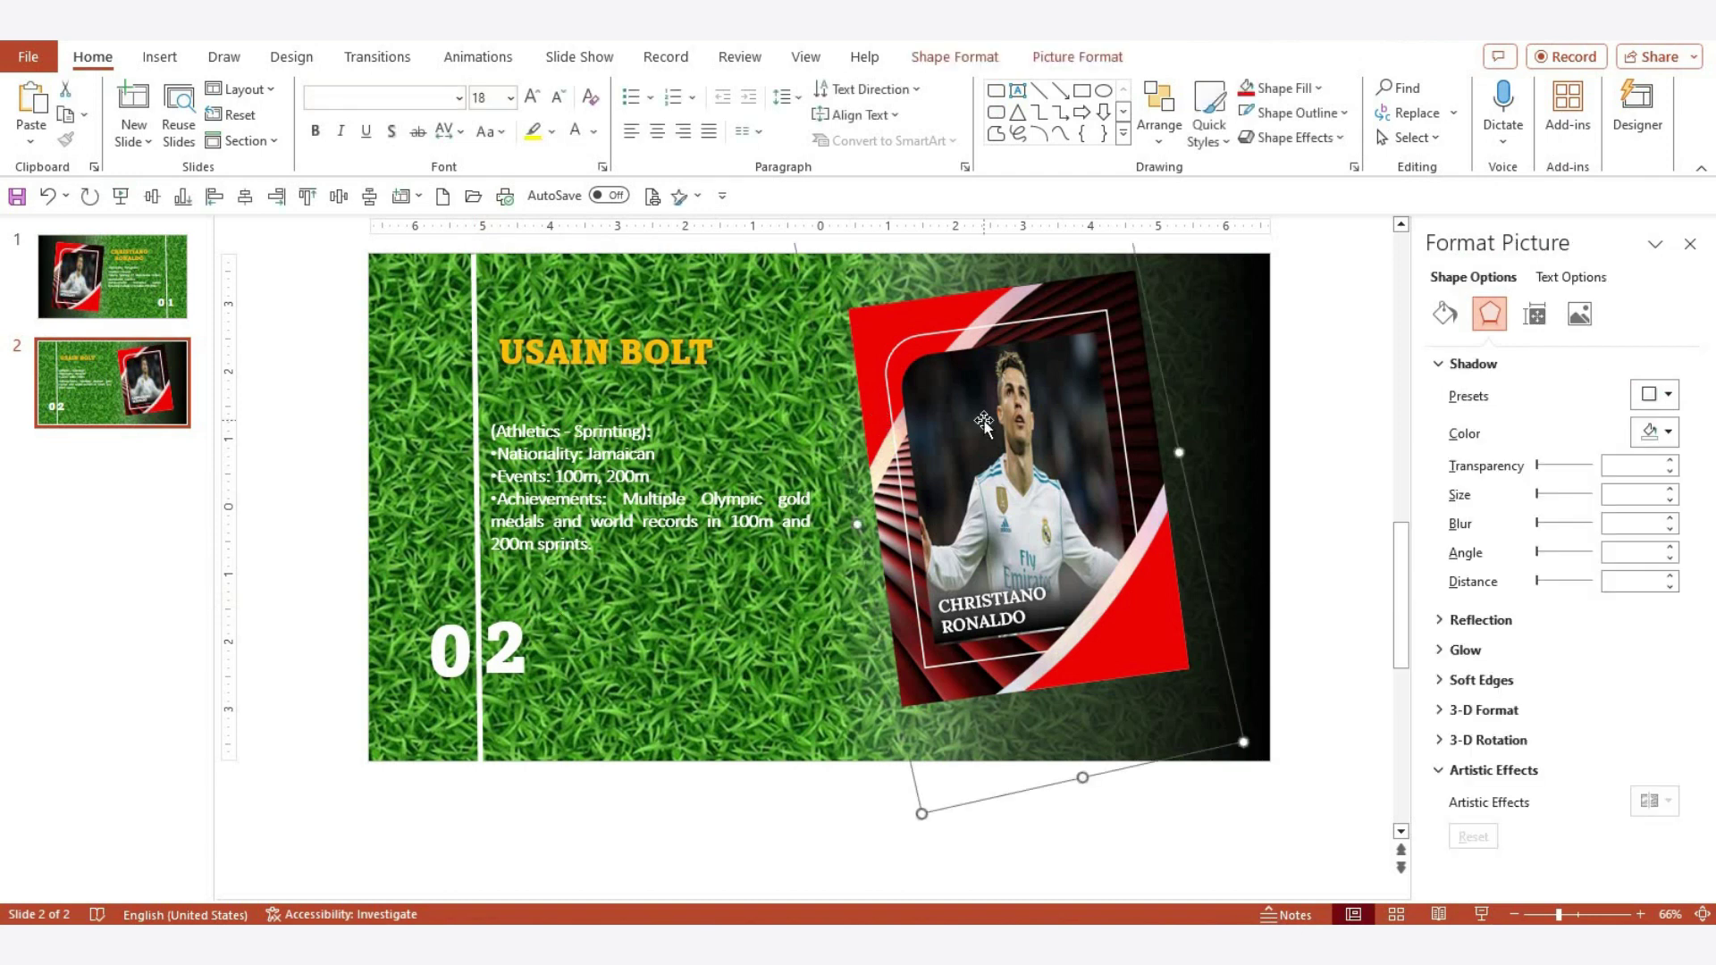
pyautogui.click(985, 423)
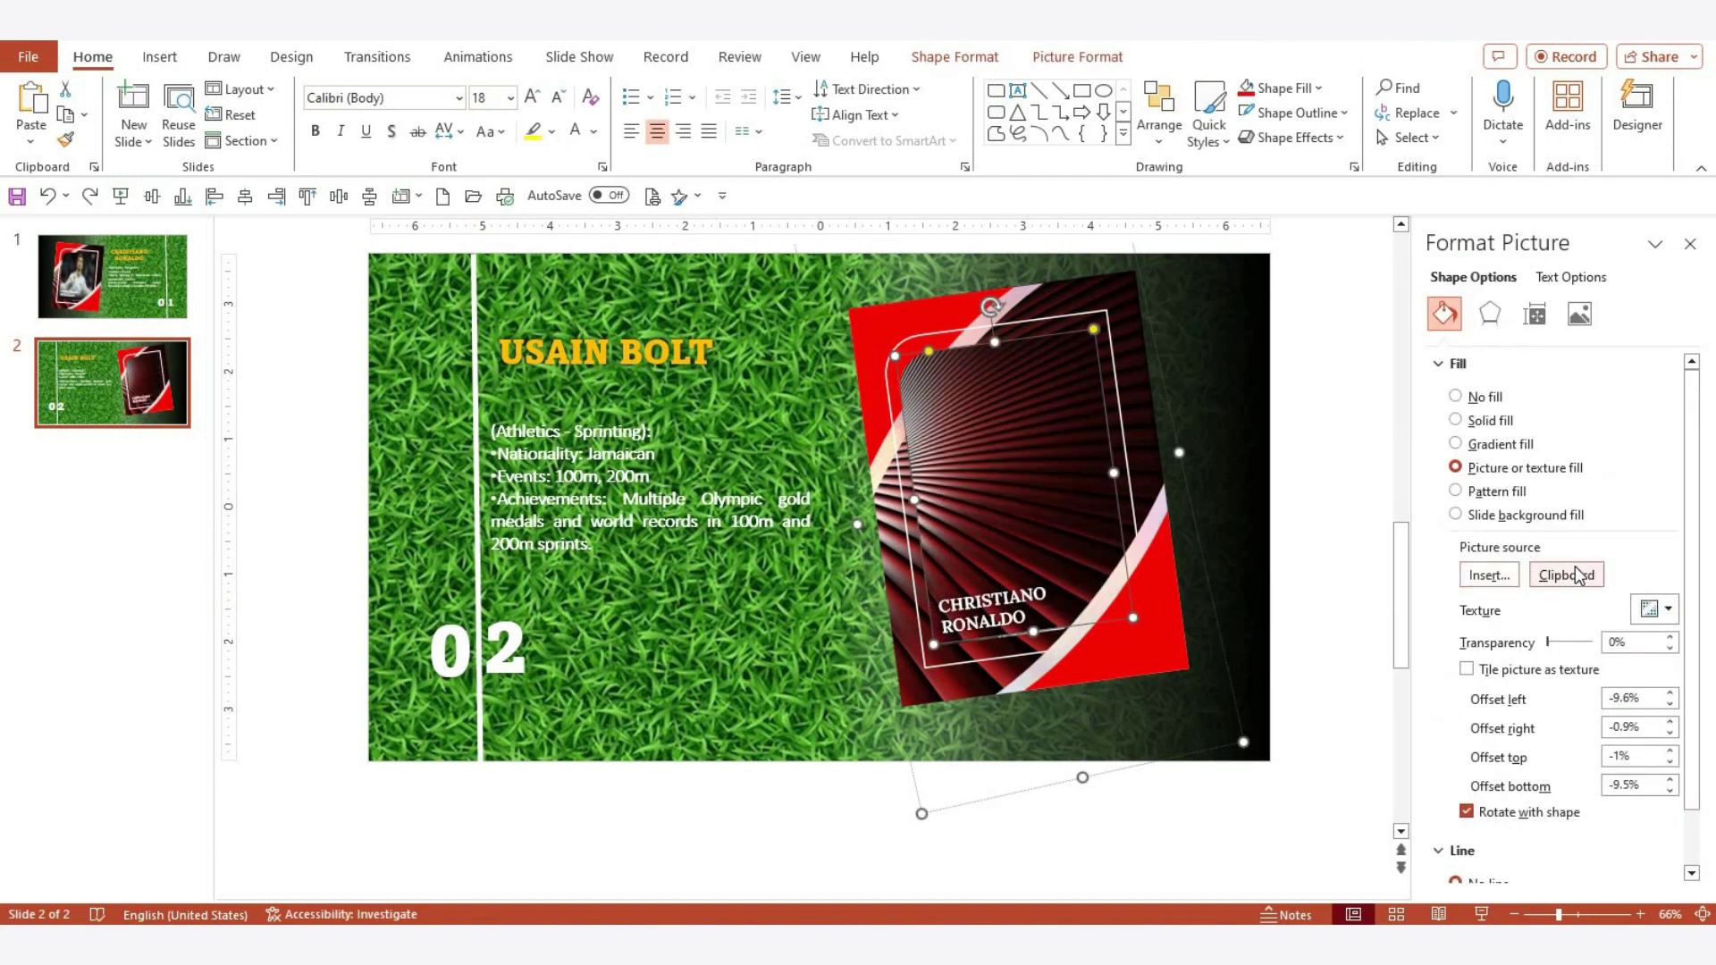
pyautogui.click(1577, 575)
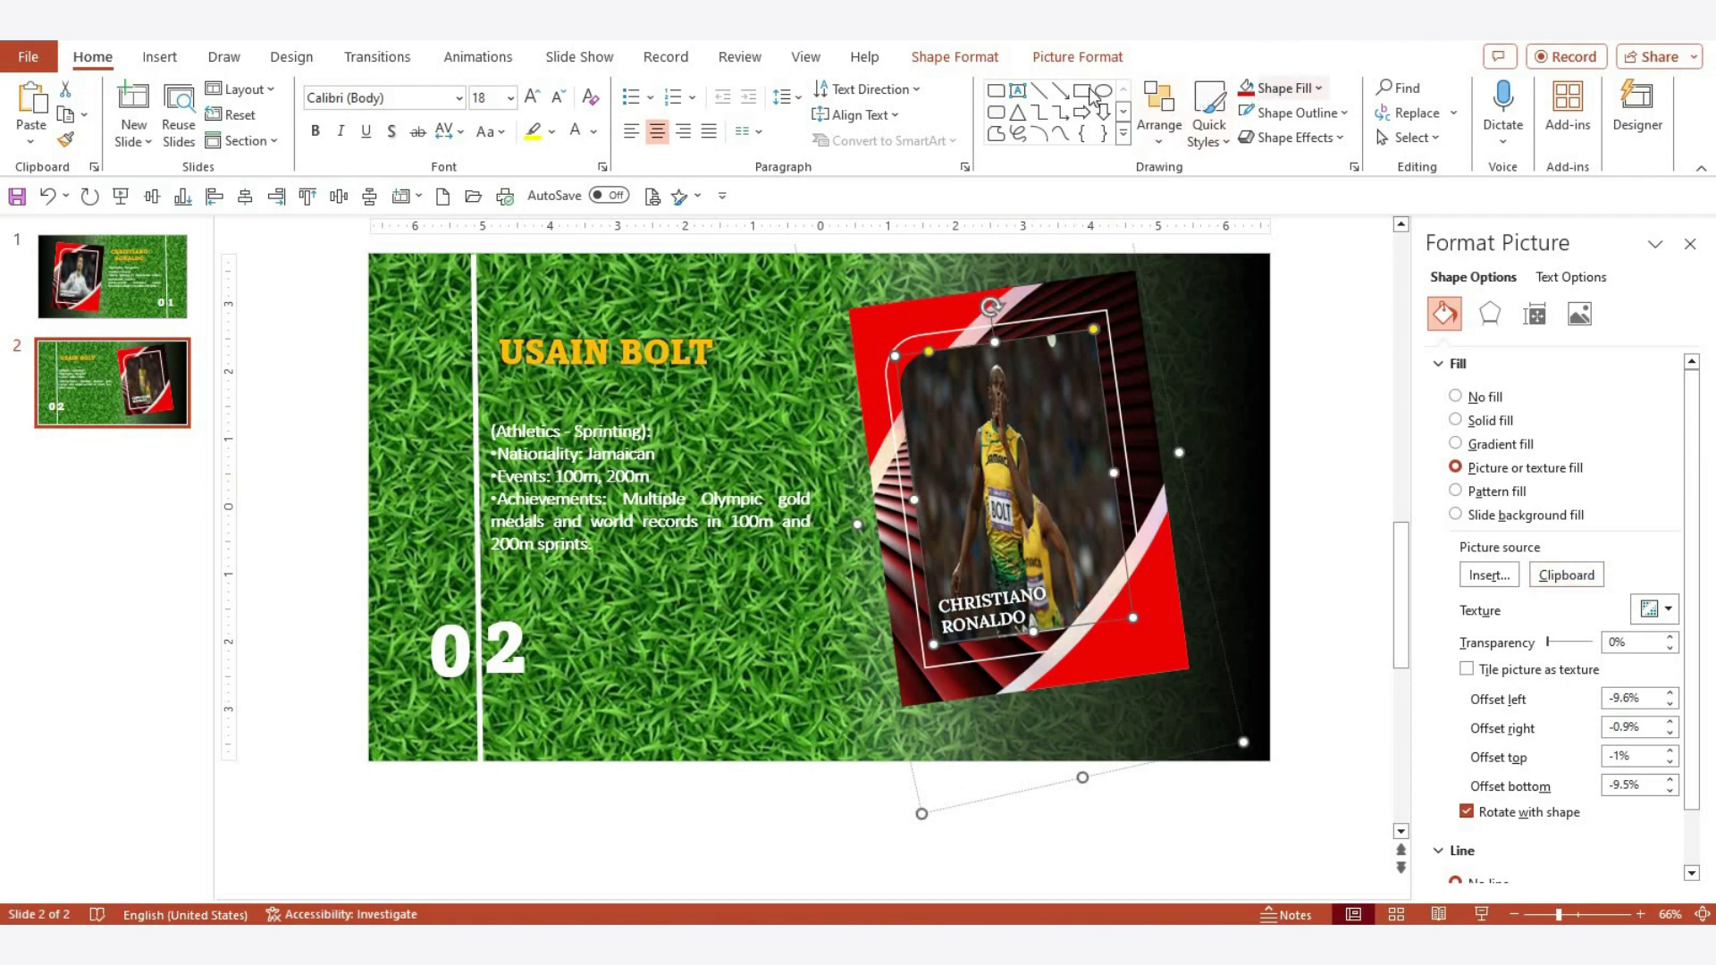
pyautogui.click(1092, 57)
pyautogui.click(1407, 100)
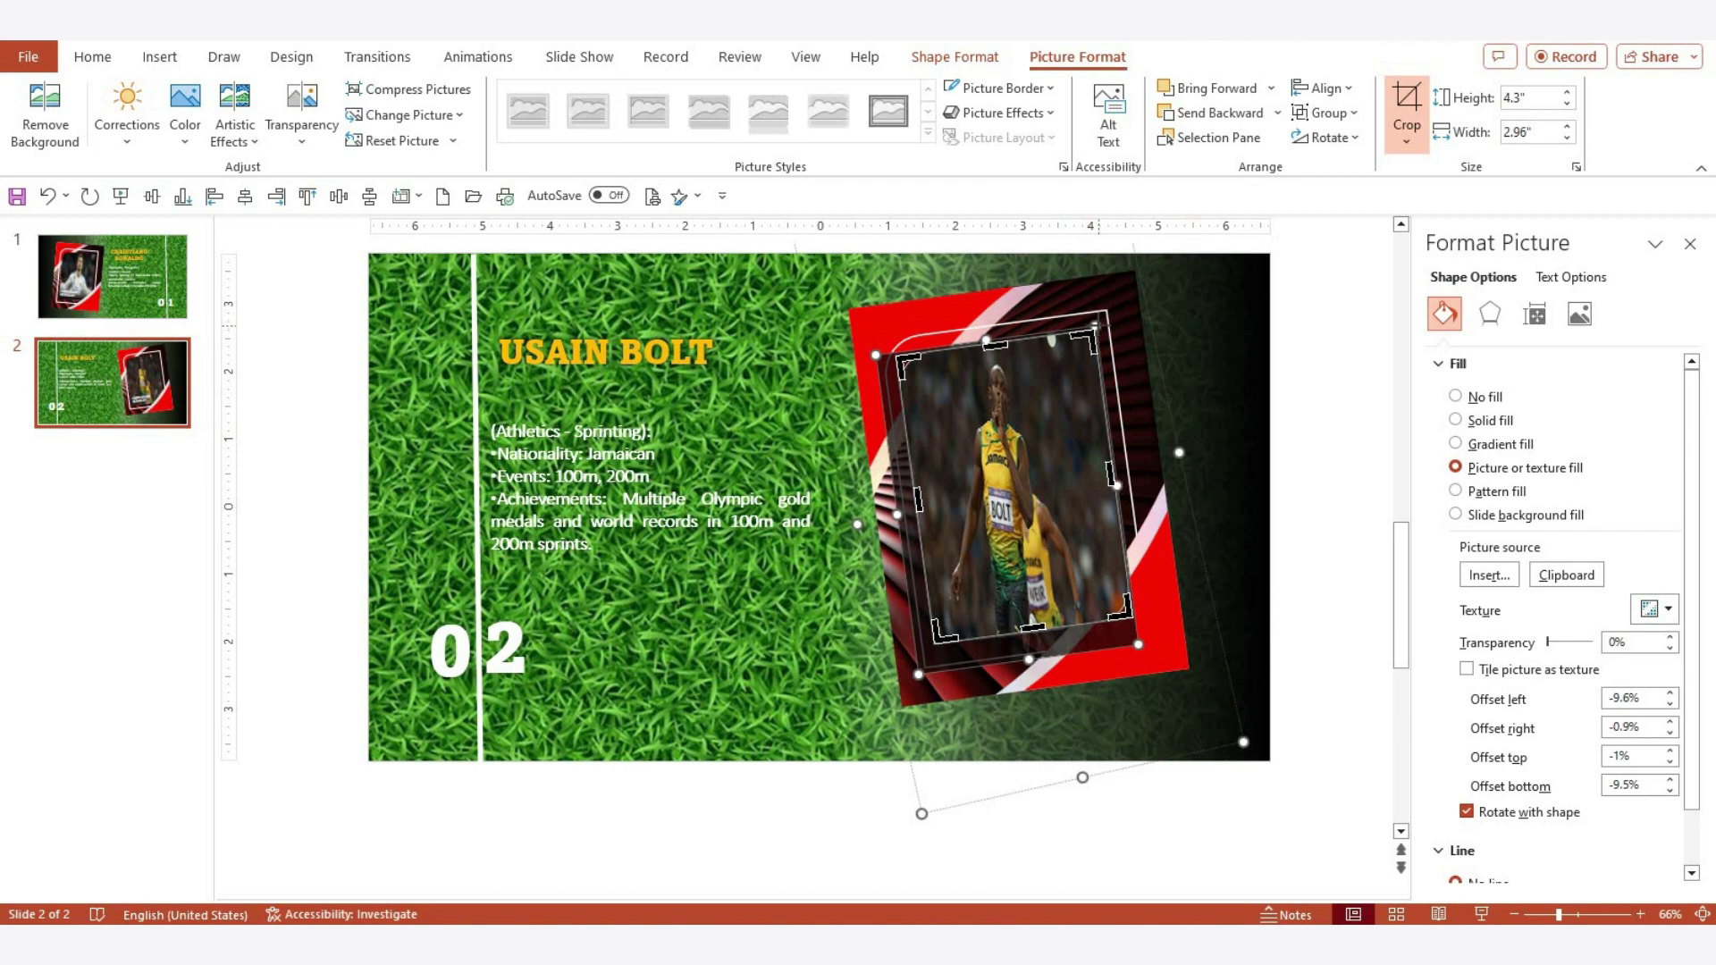
pyautogui.click(1115, 315)
pyautogui.moveTo(1115, 312); pyautogui.dragTo(1058, 484)
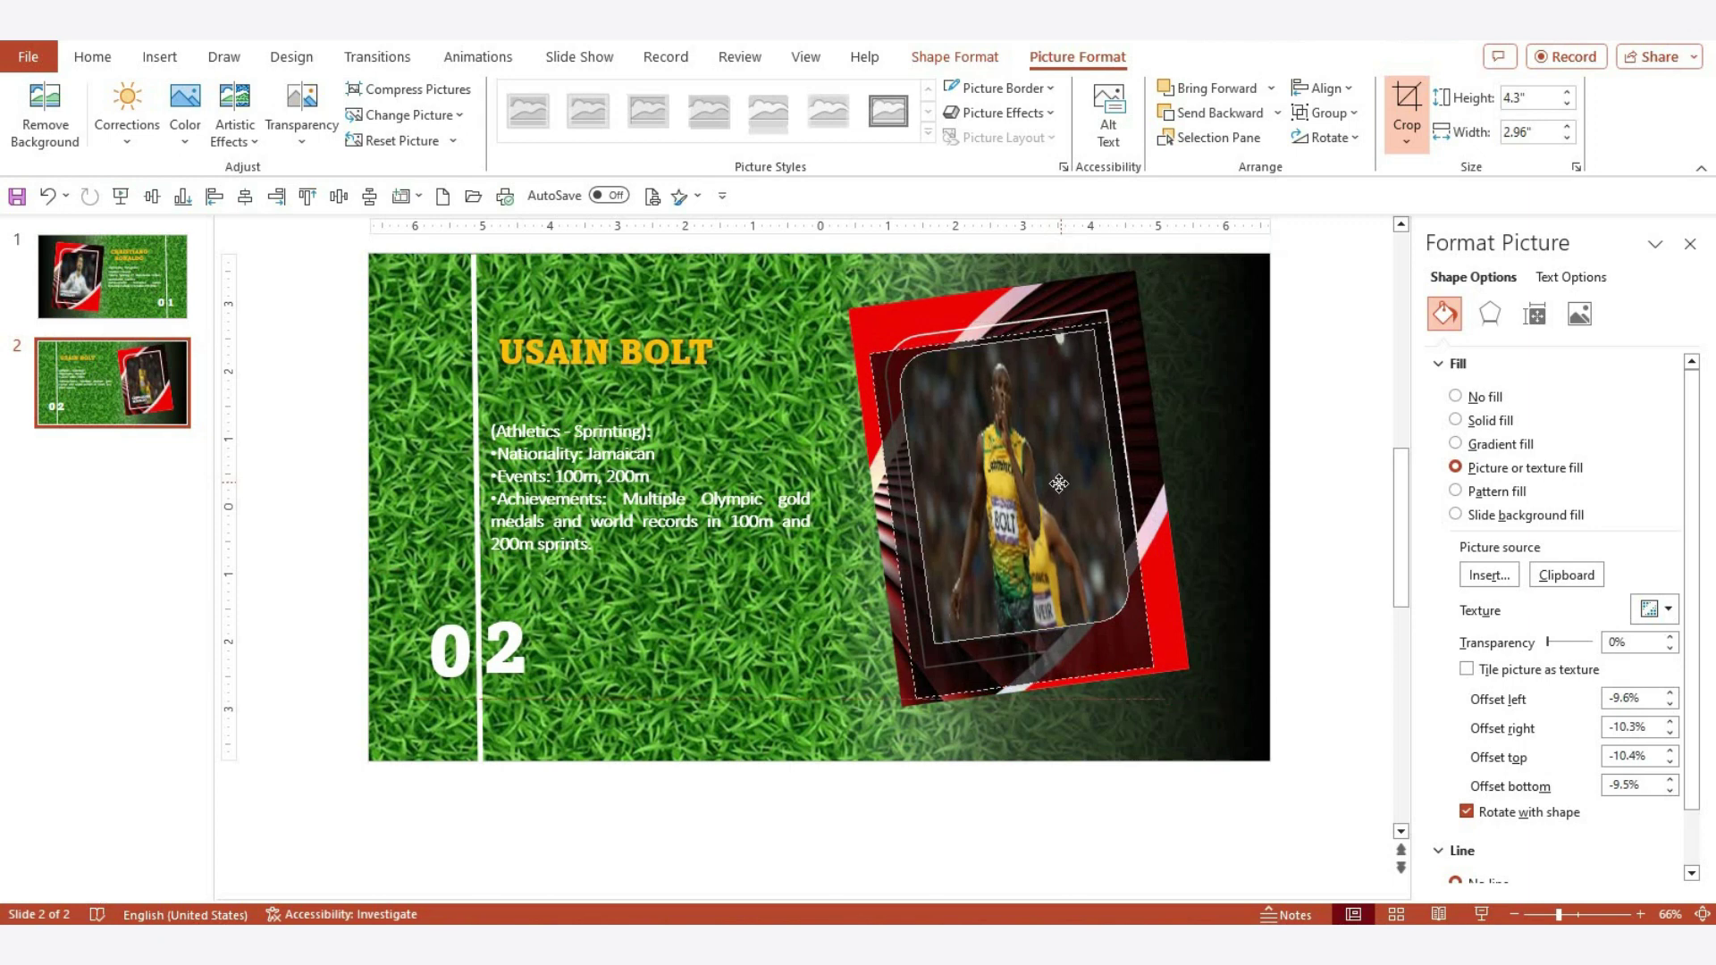
pyautogui.click(1284, 428)
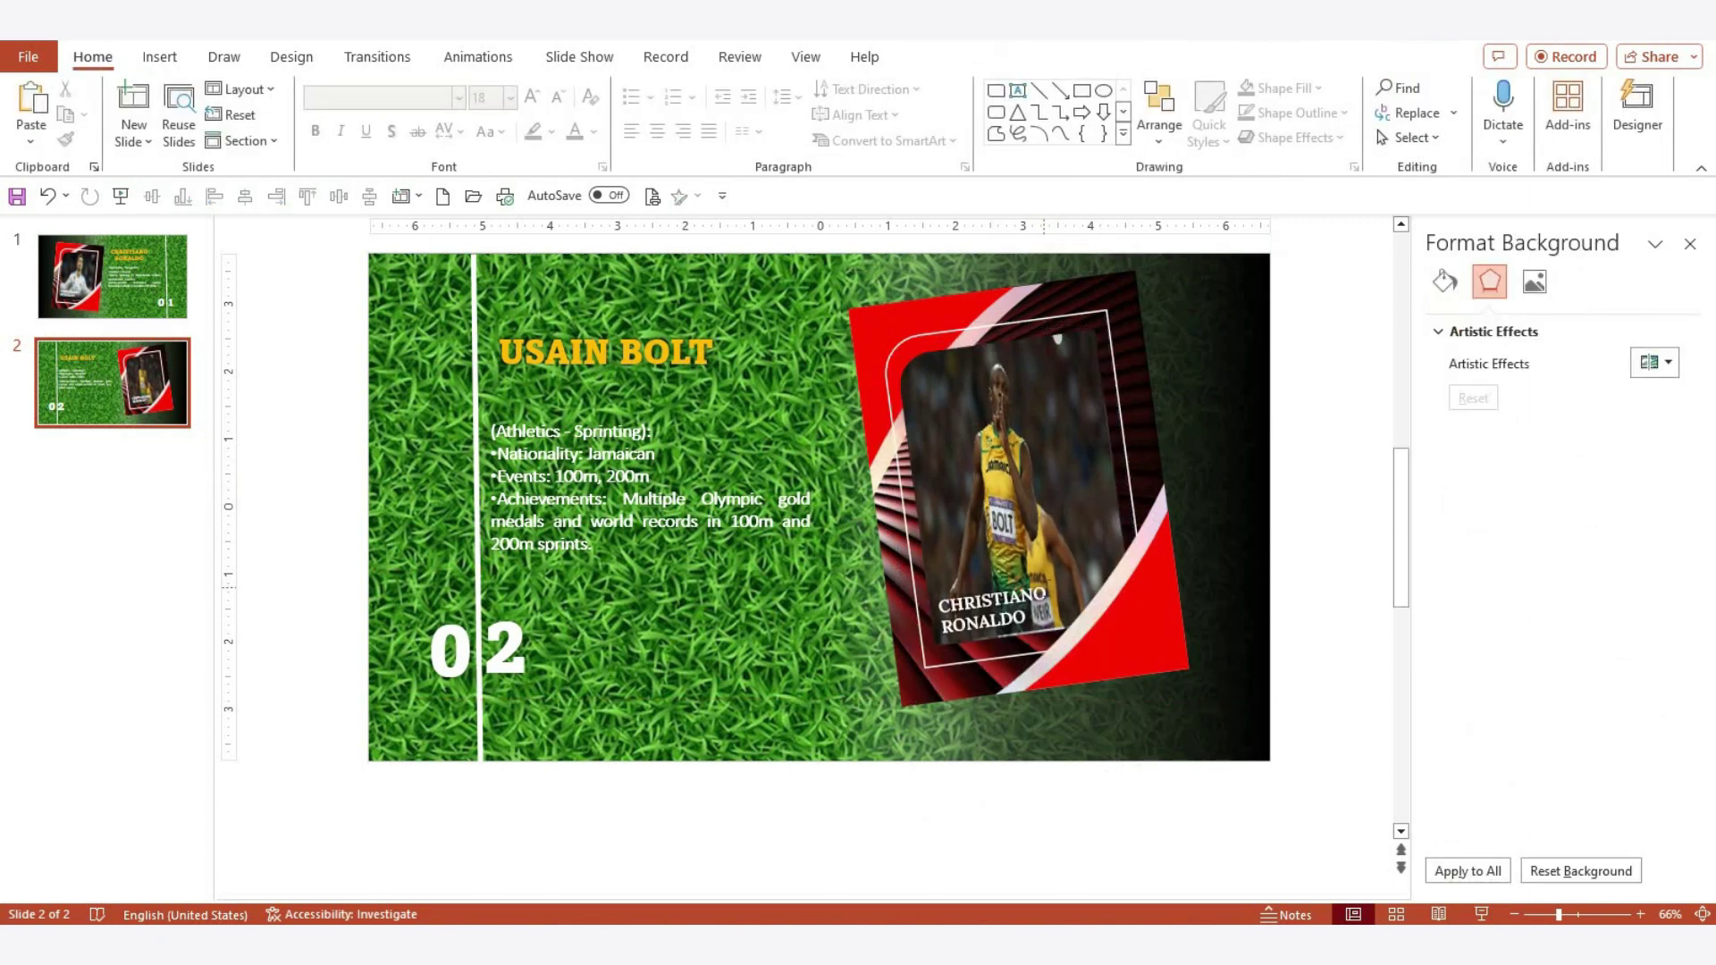
# Replace the card's name label text with the sprinter's first name and nudge the label slightly down
pyautogui.click(992, 608)
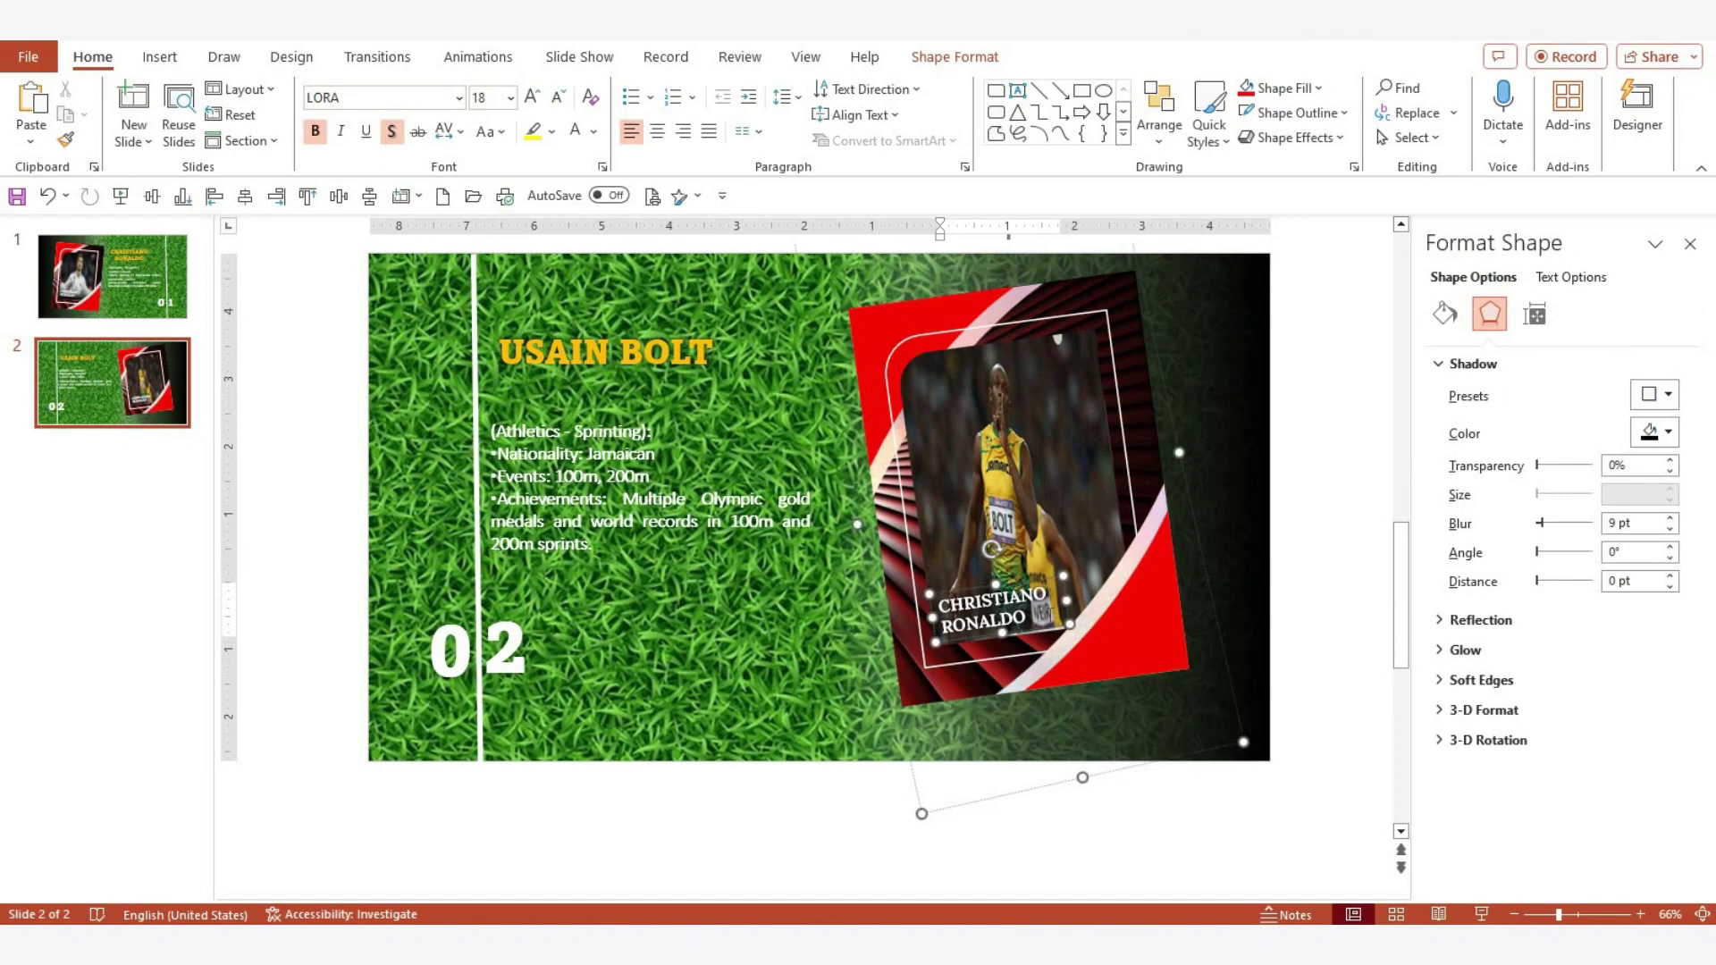
pyautogui.tripleClick(955, 612)
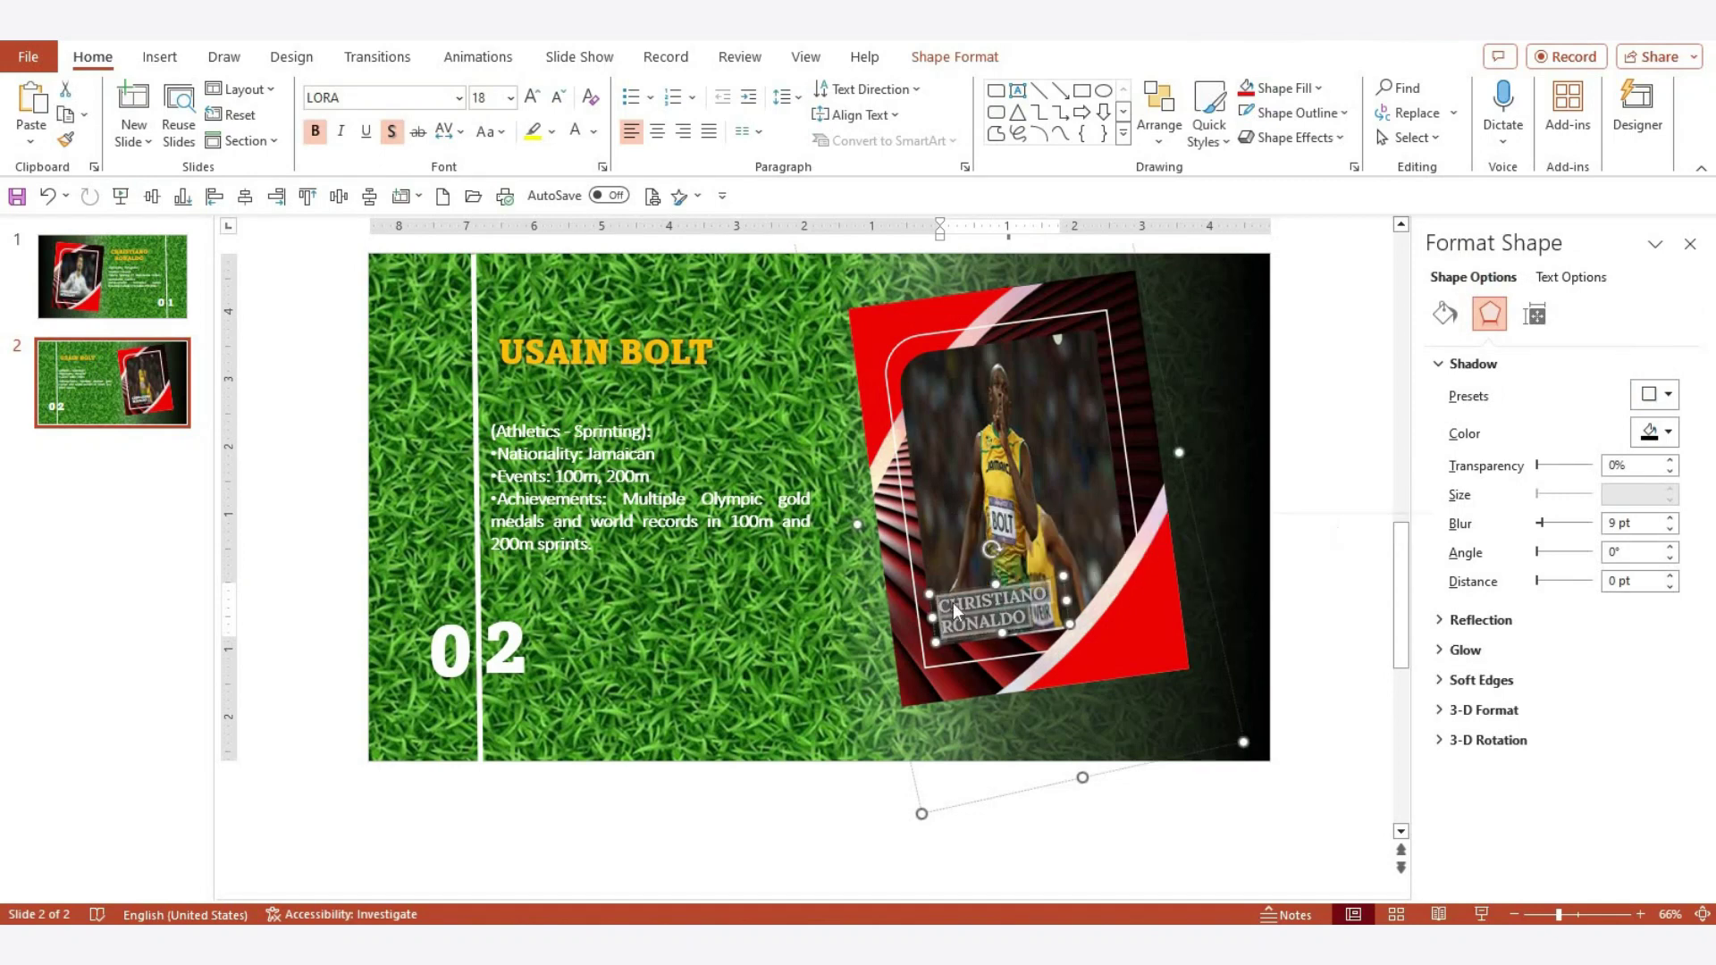
pyautogui.write('USAIN BOLT')
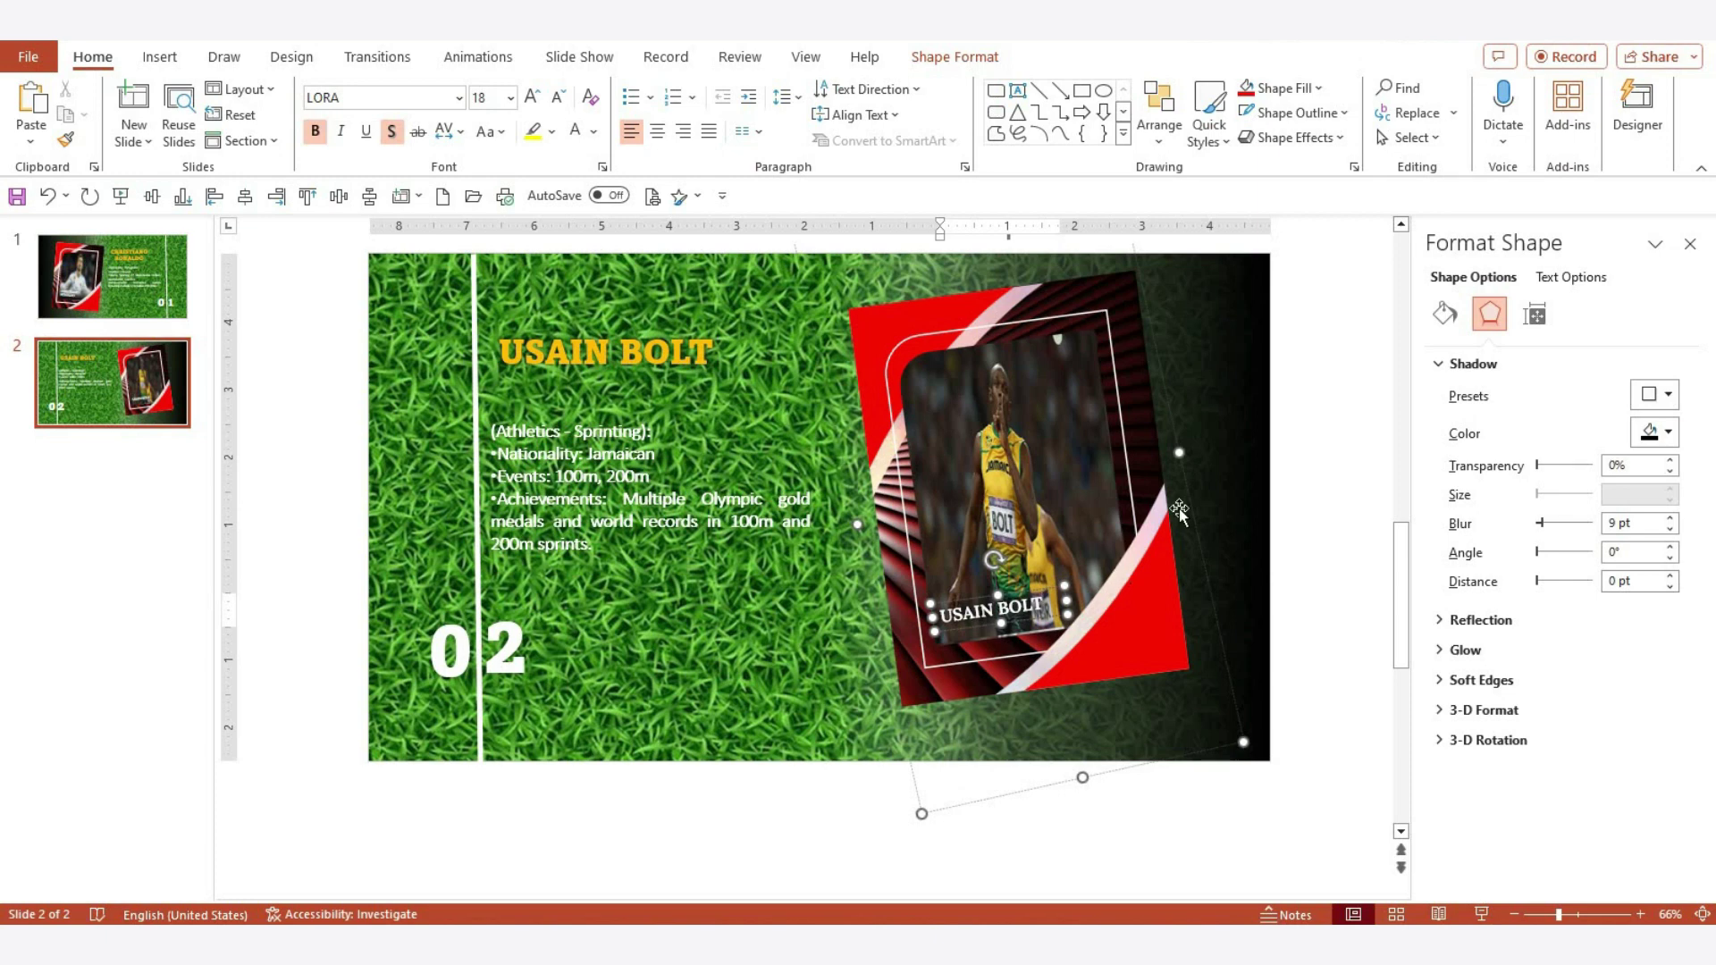
pyautogui.click(1050, 605)
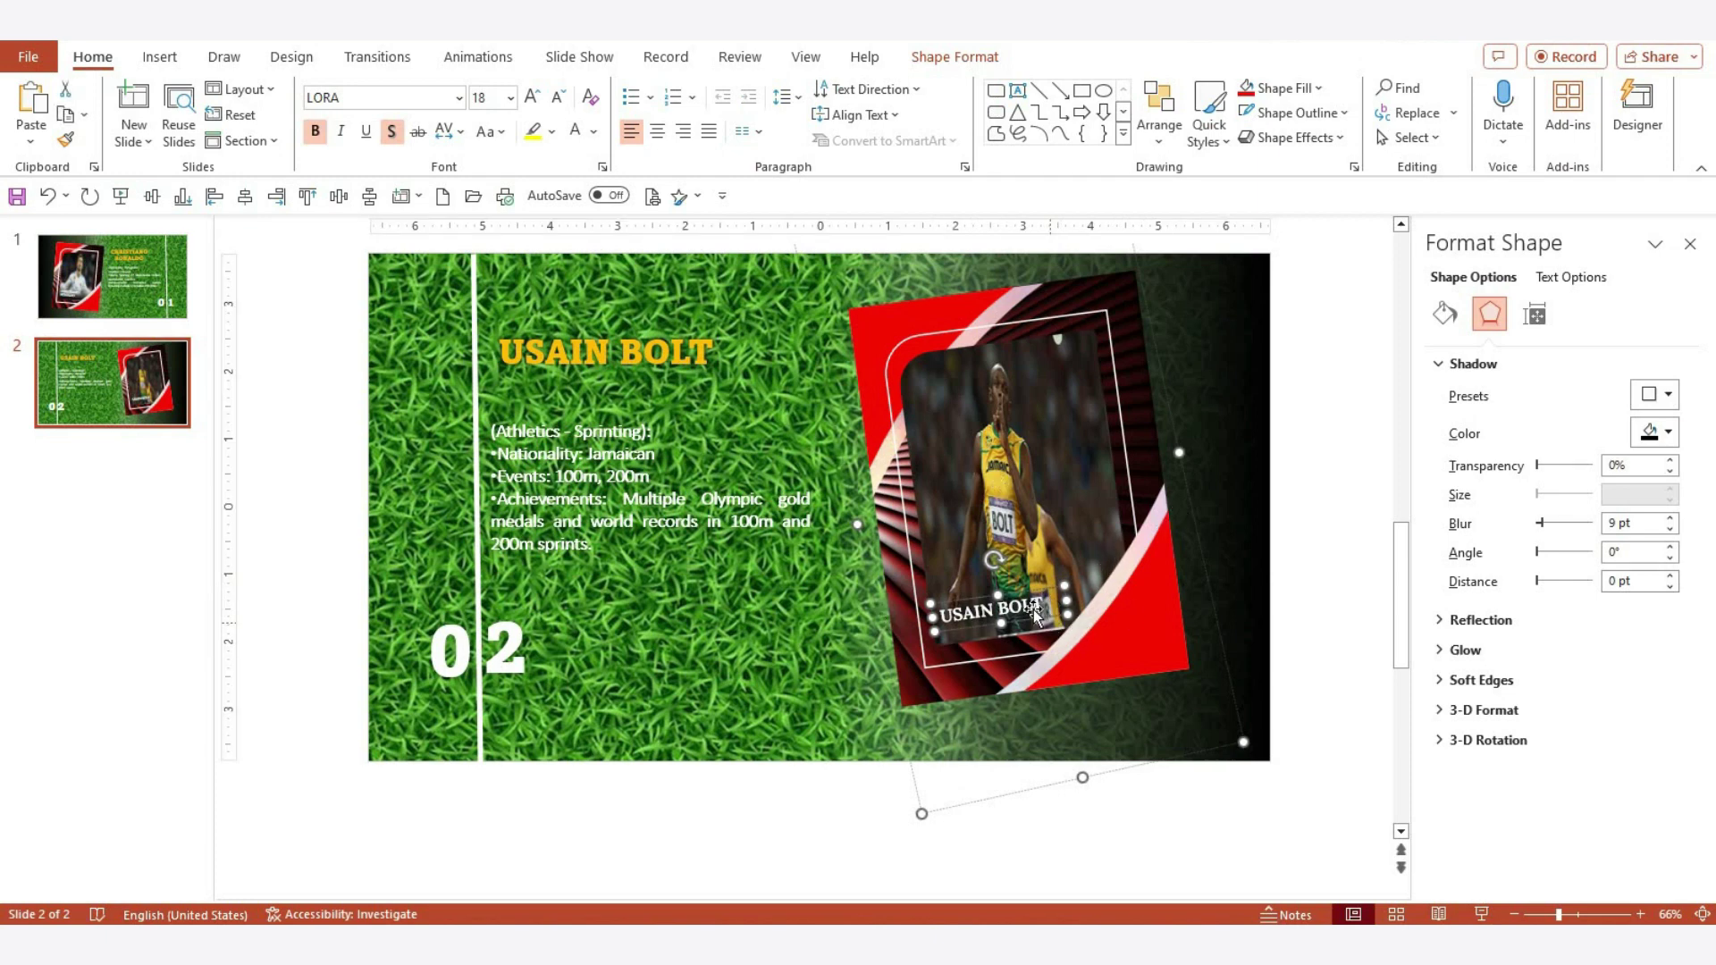
pyautogui.moveTo(1033, 609); pyautogui.dragTo(1033, 614)
pyautogui.click(899, 593)
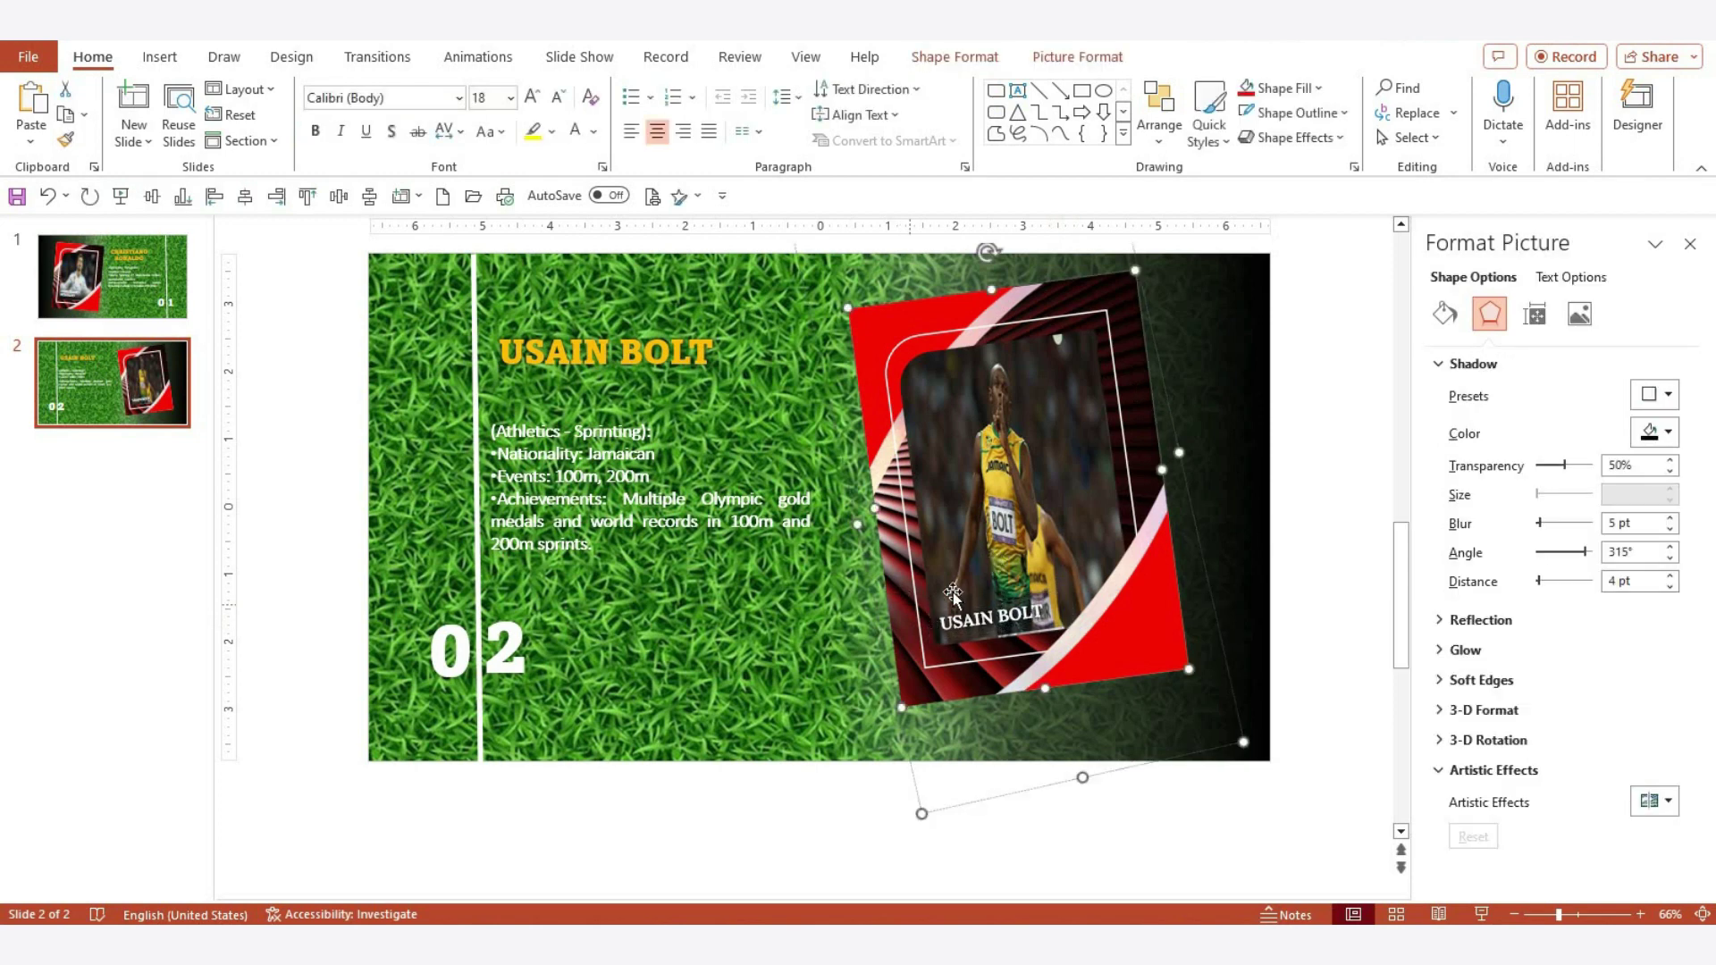
# Fill the card picture with the red and teal abstract stock image
pyautogui.click(1445, 313)
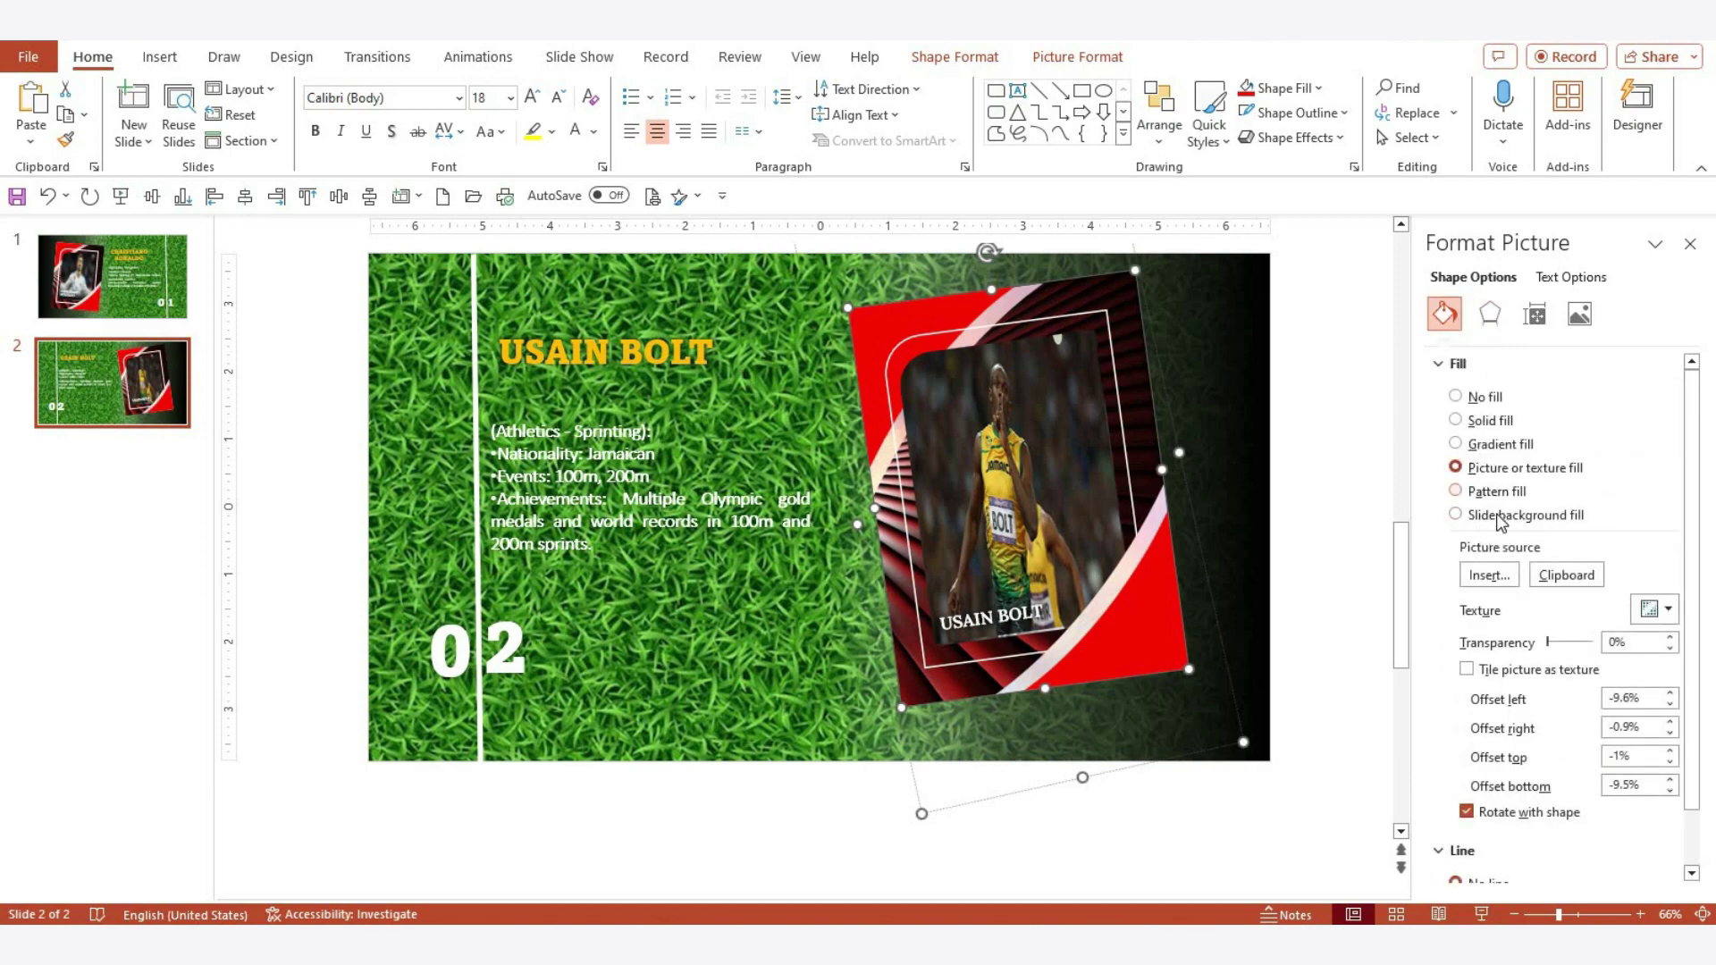
pyautogui.click(1490, 575)
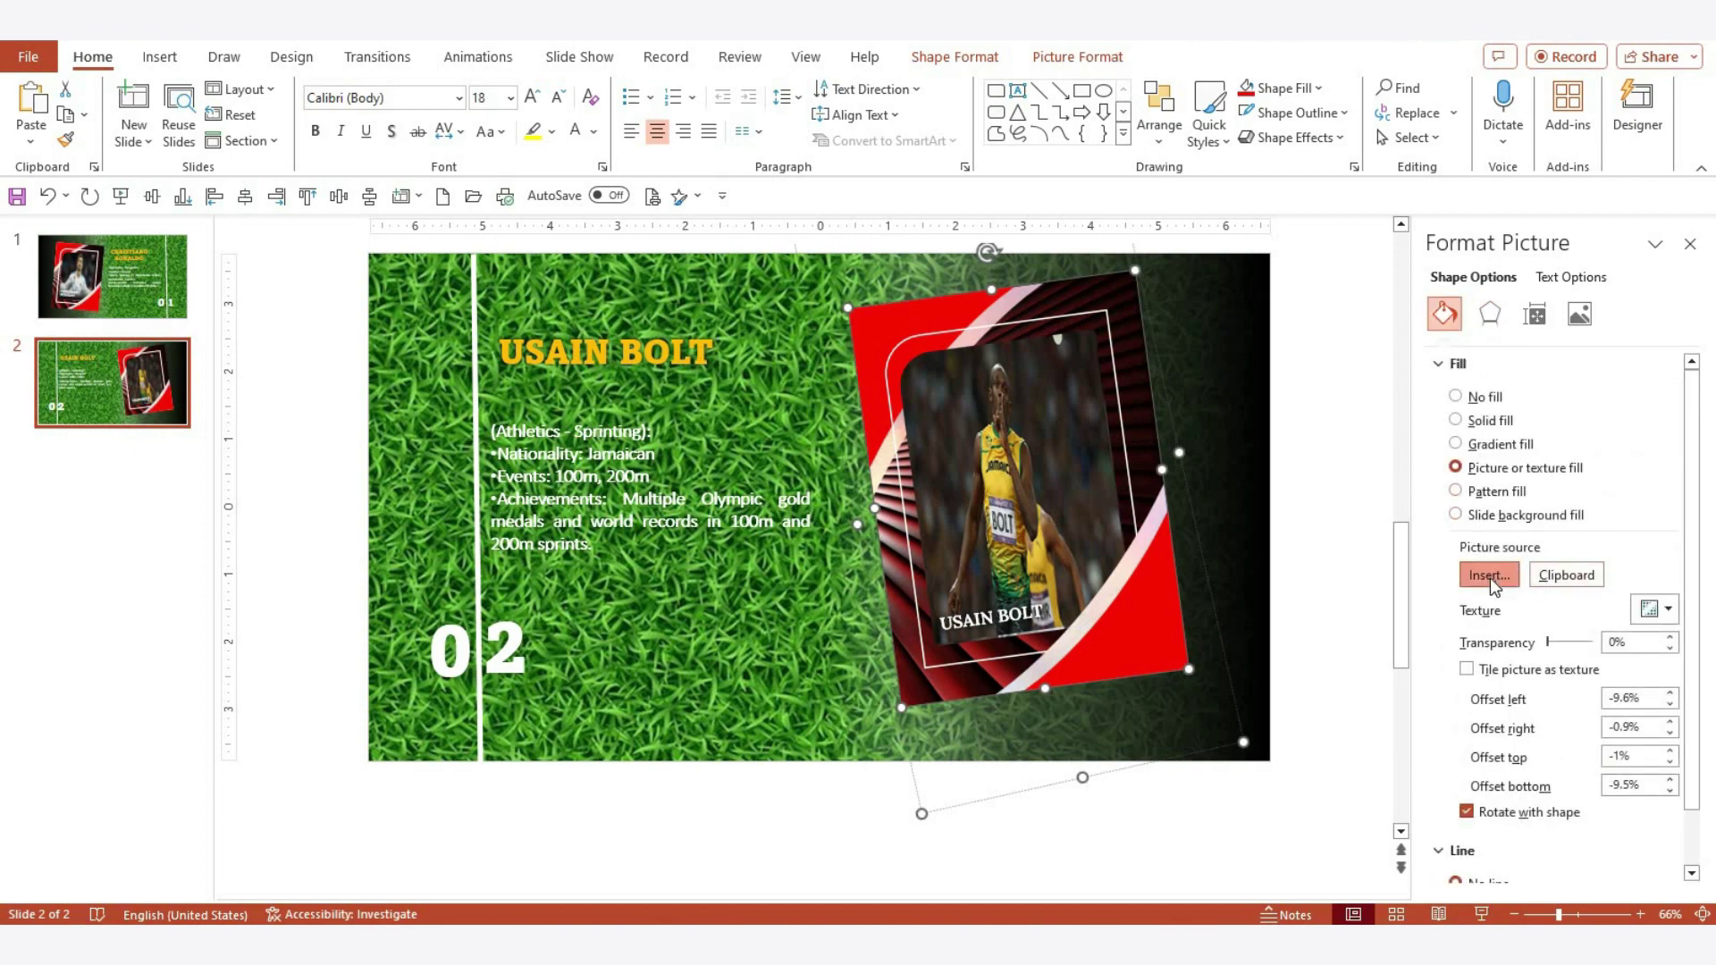
pyautogui.click(687, 495)
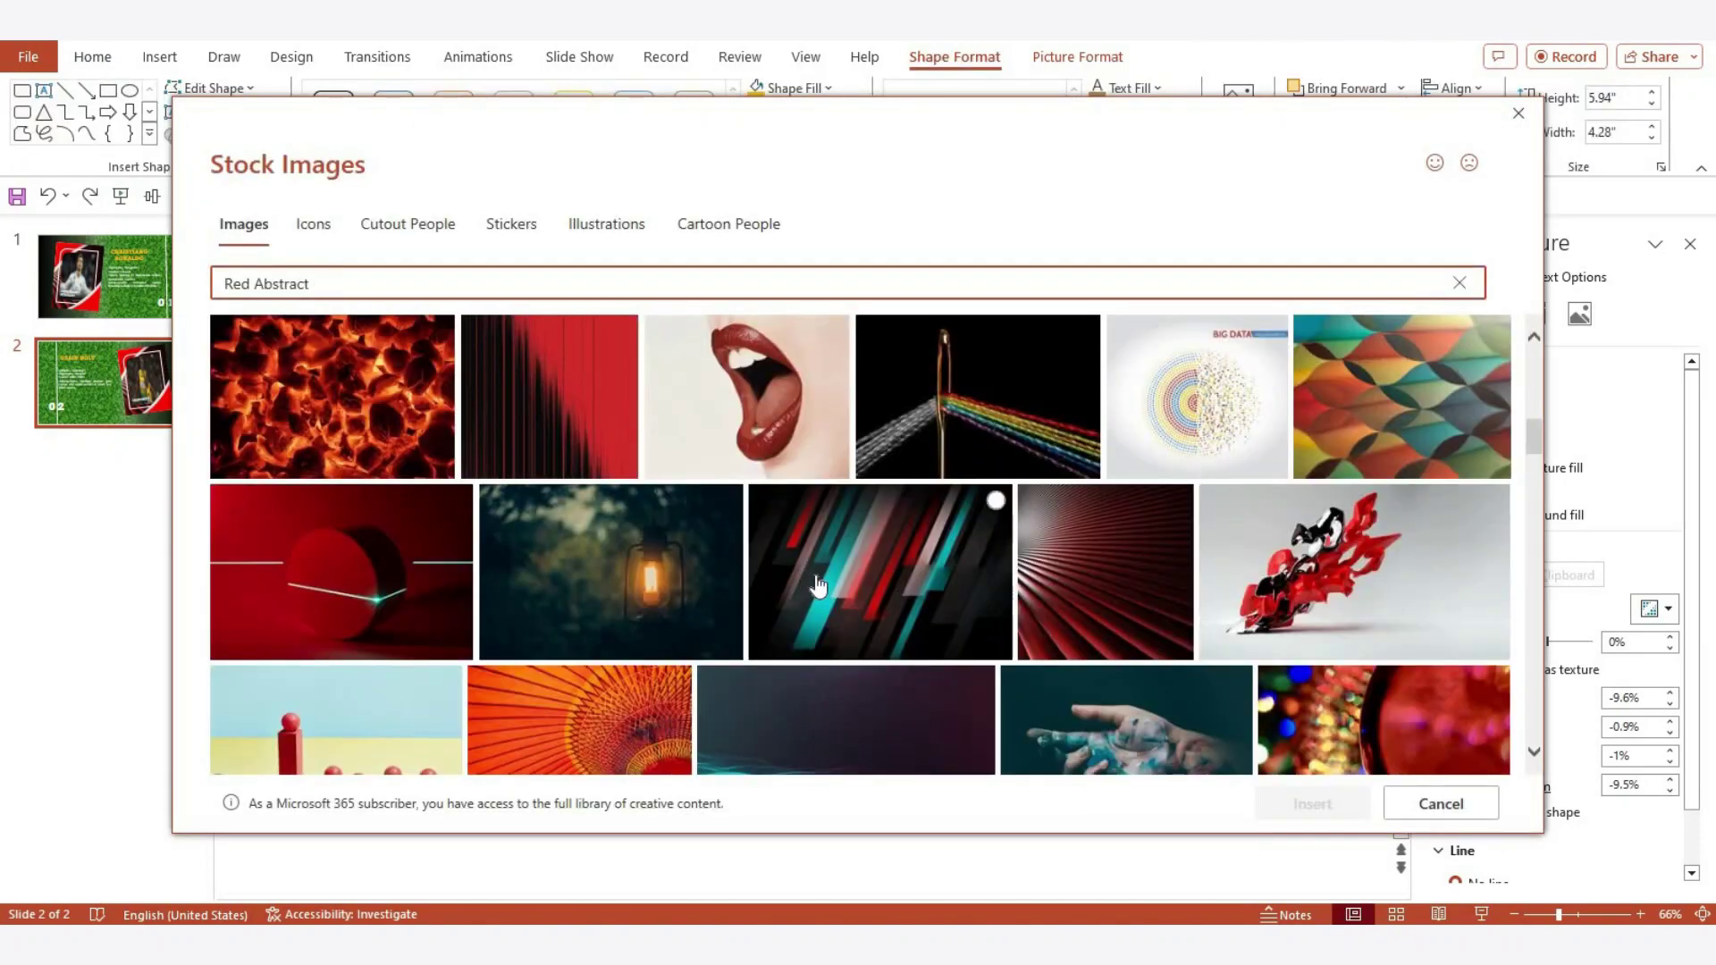
pyautogui.click(807, 583)
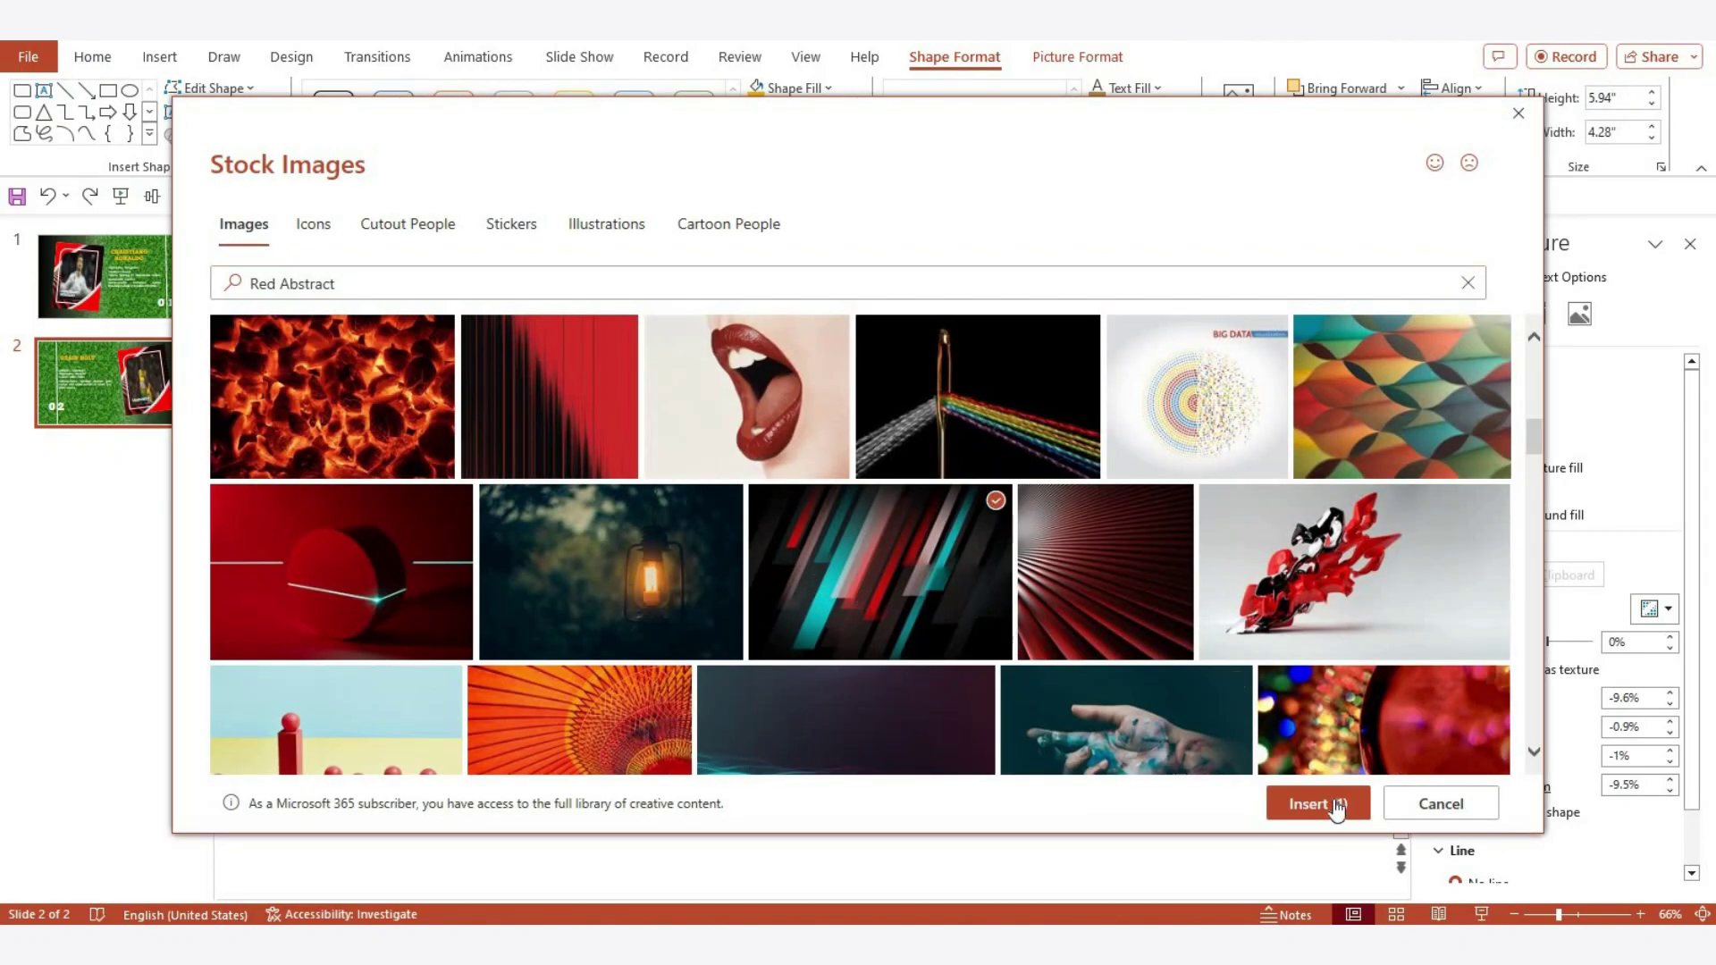
pyautogui.click(1303, 808)
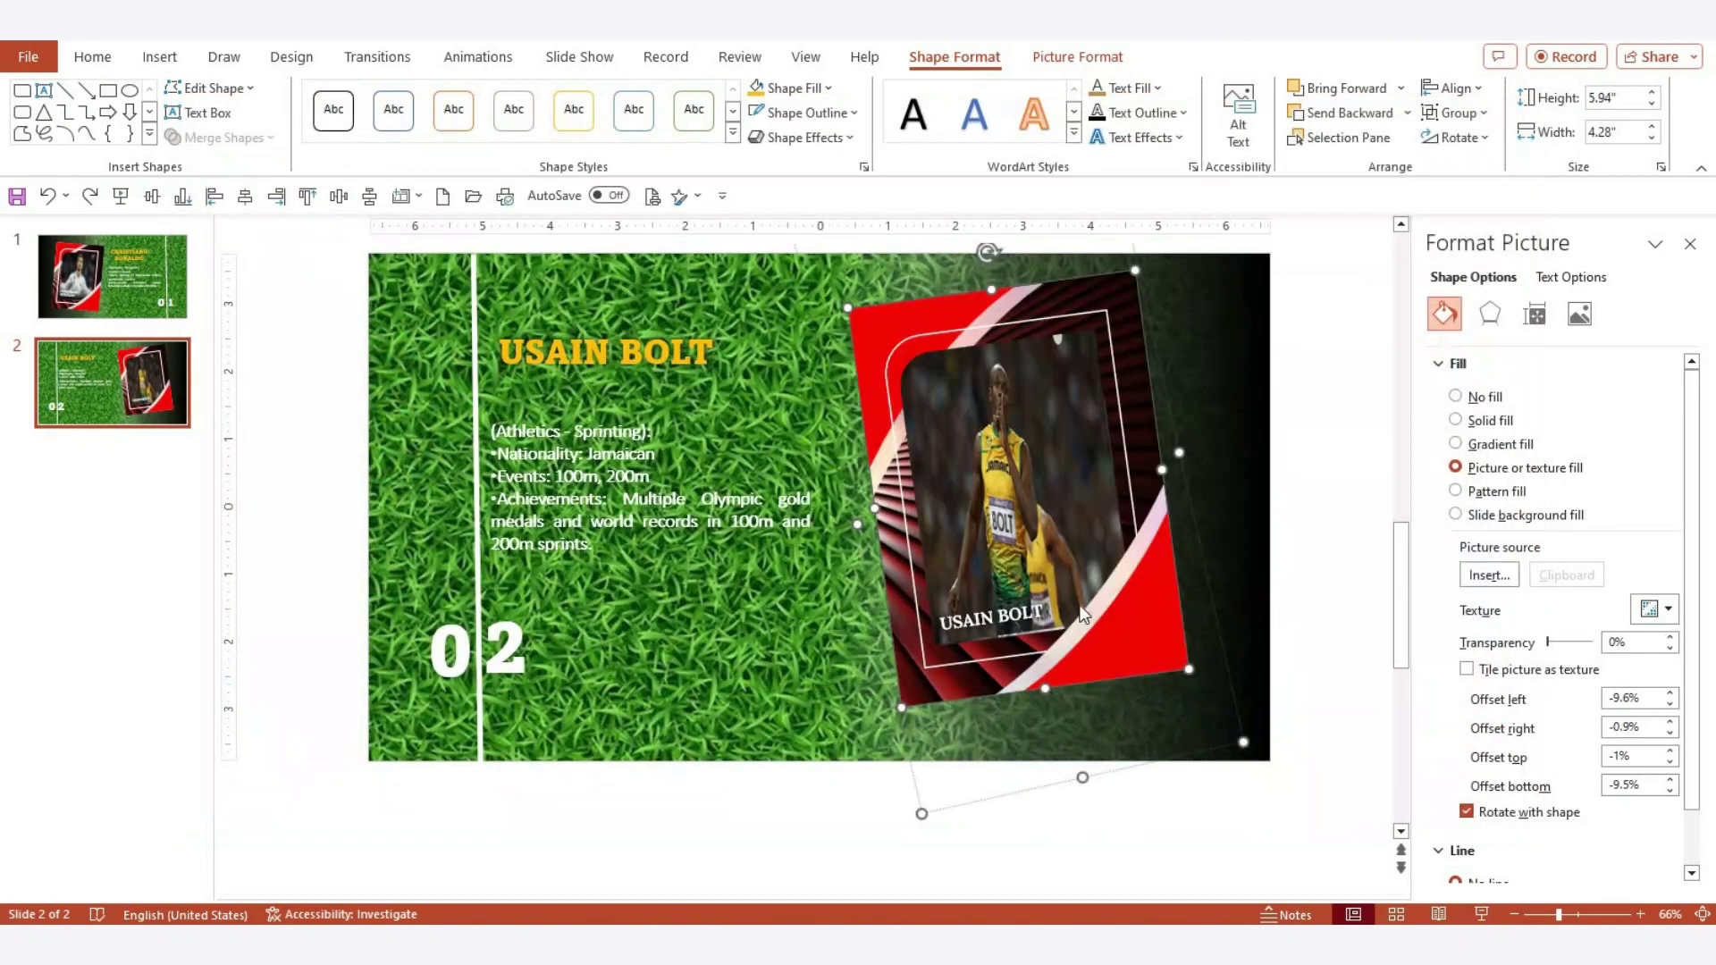
# Recolour both red corner shapes on the card gold and deselect everything
pyautogui.click(865, 331)
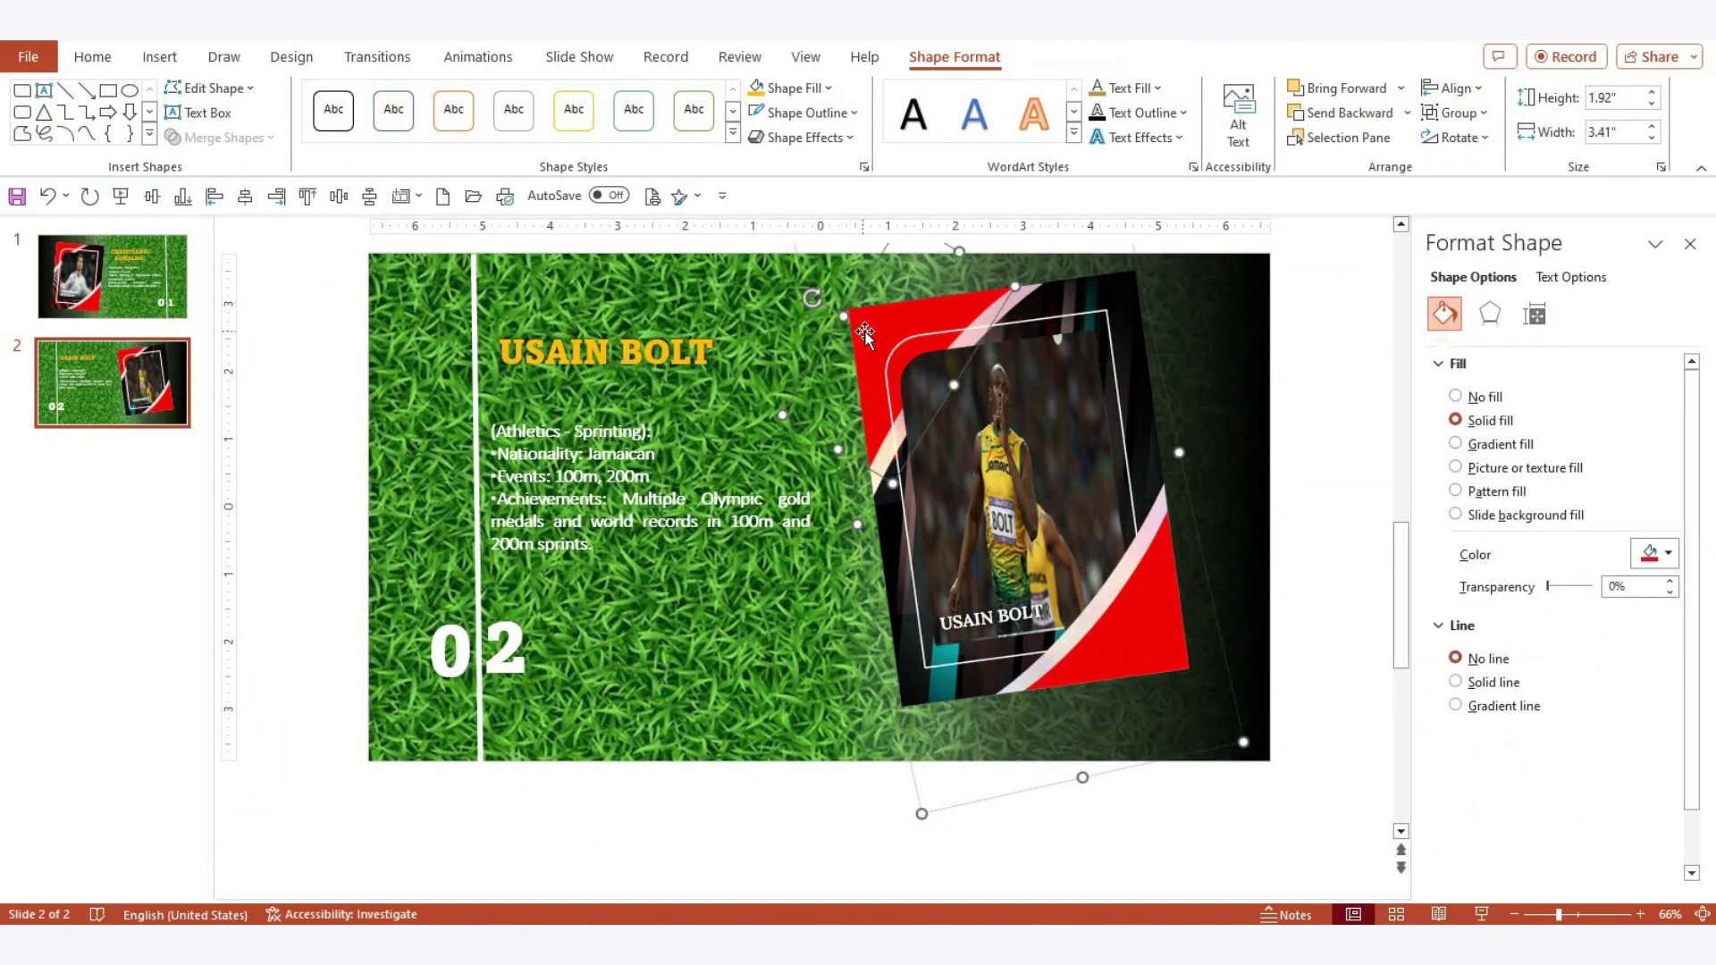
pyautogui.click(827, 88)
pyautogui.click(883, 143)
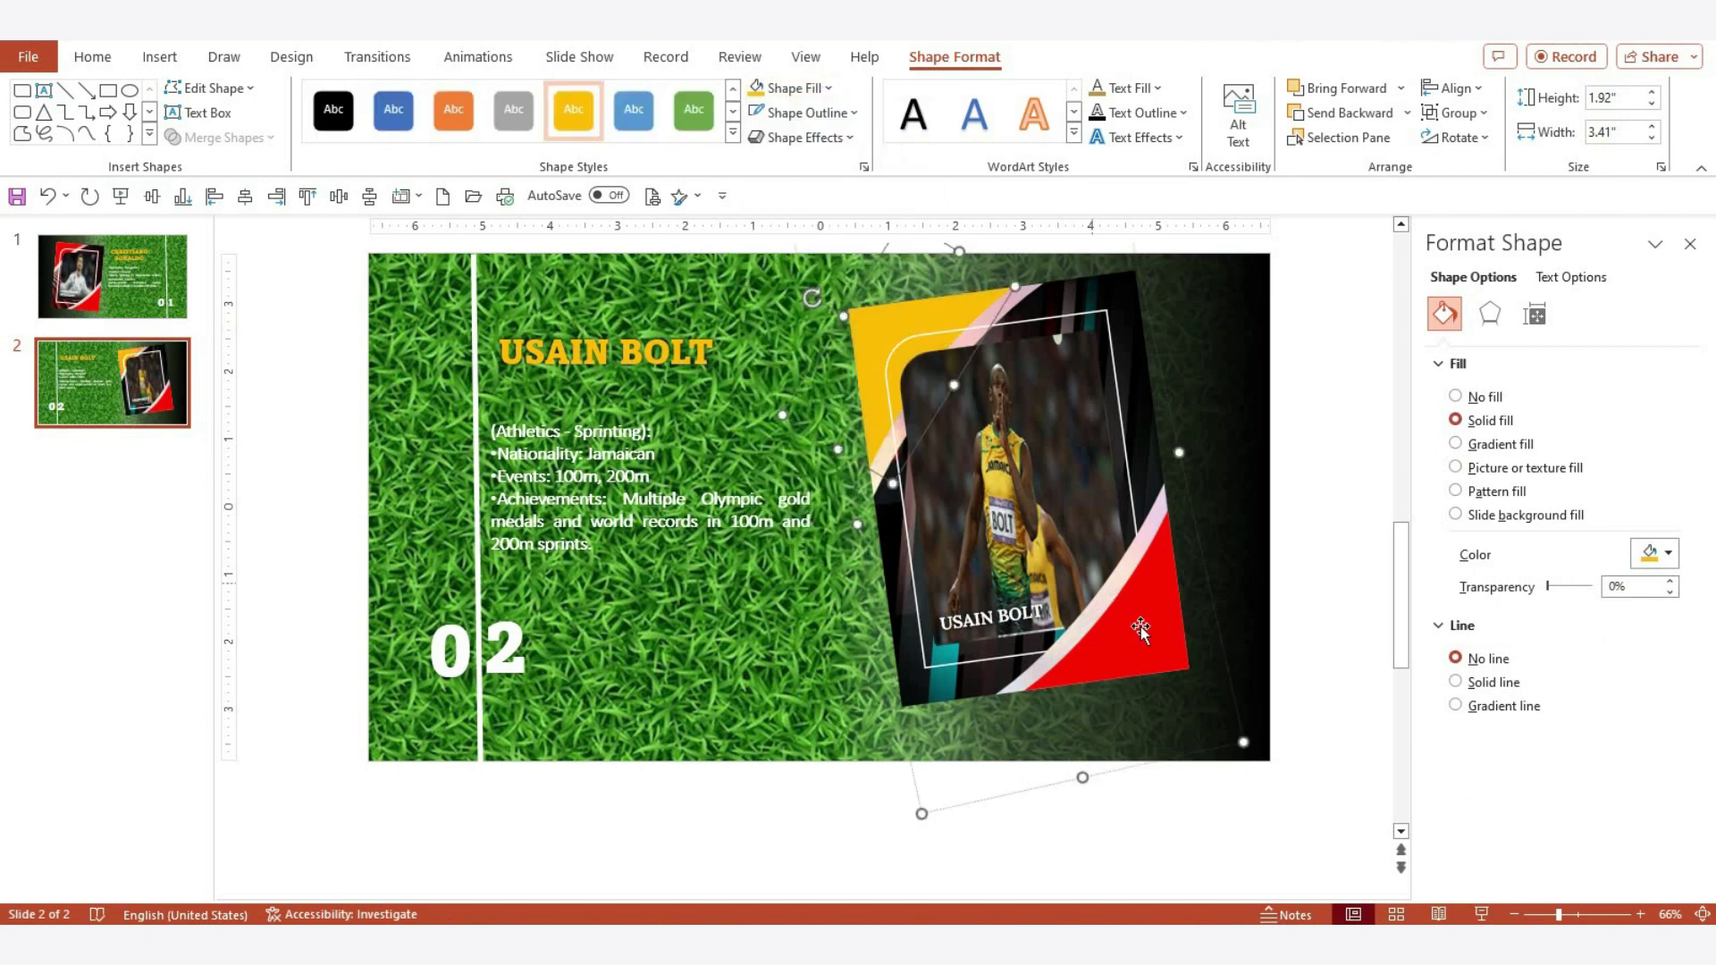
pyautogui.click(756, 87)
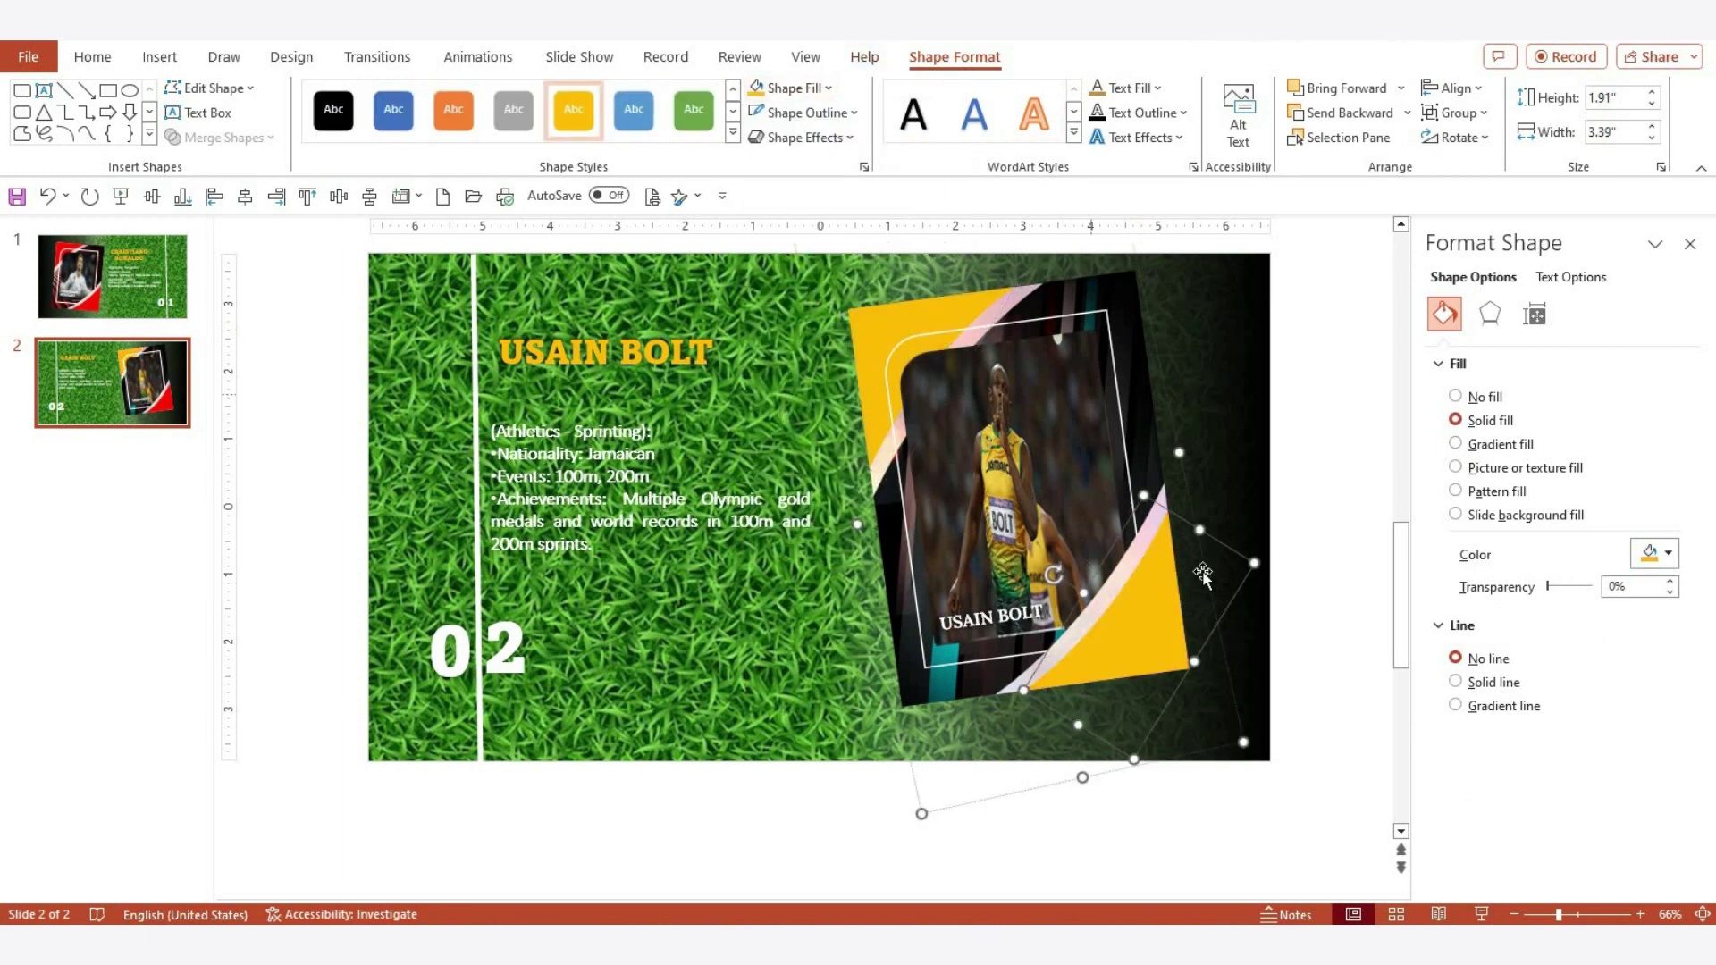
pyautogui.click(1010, 295)
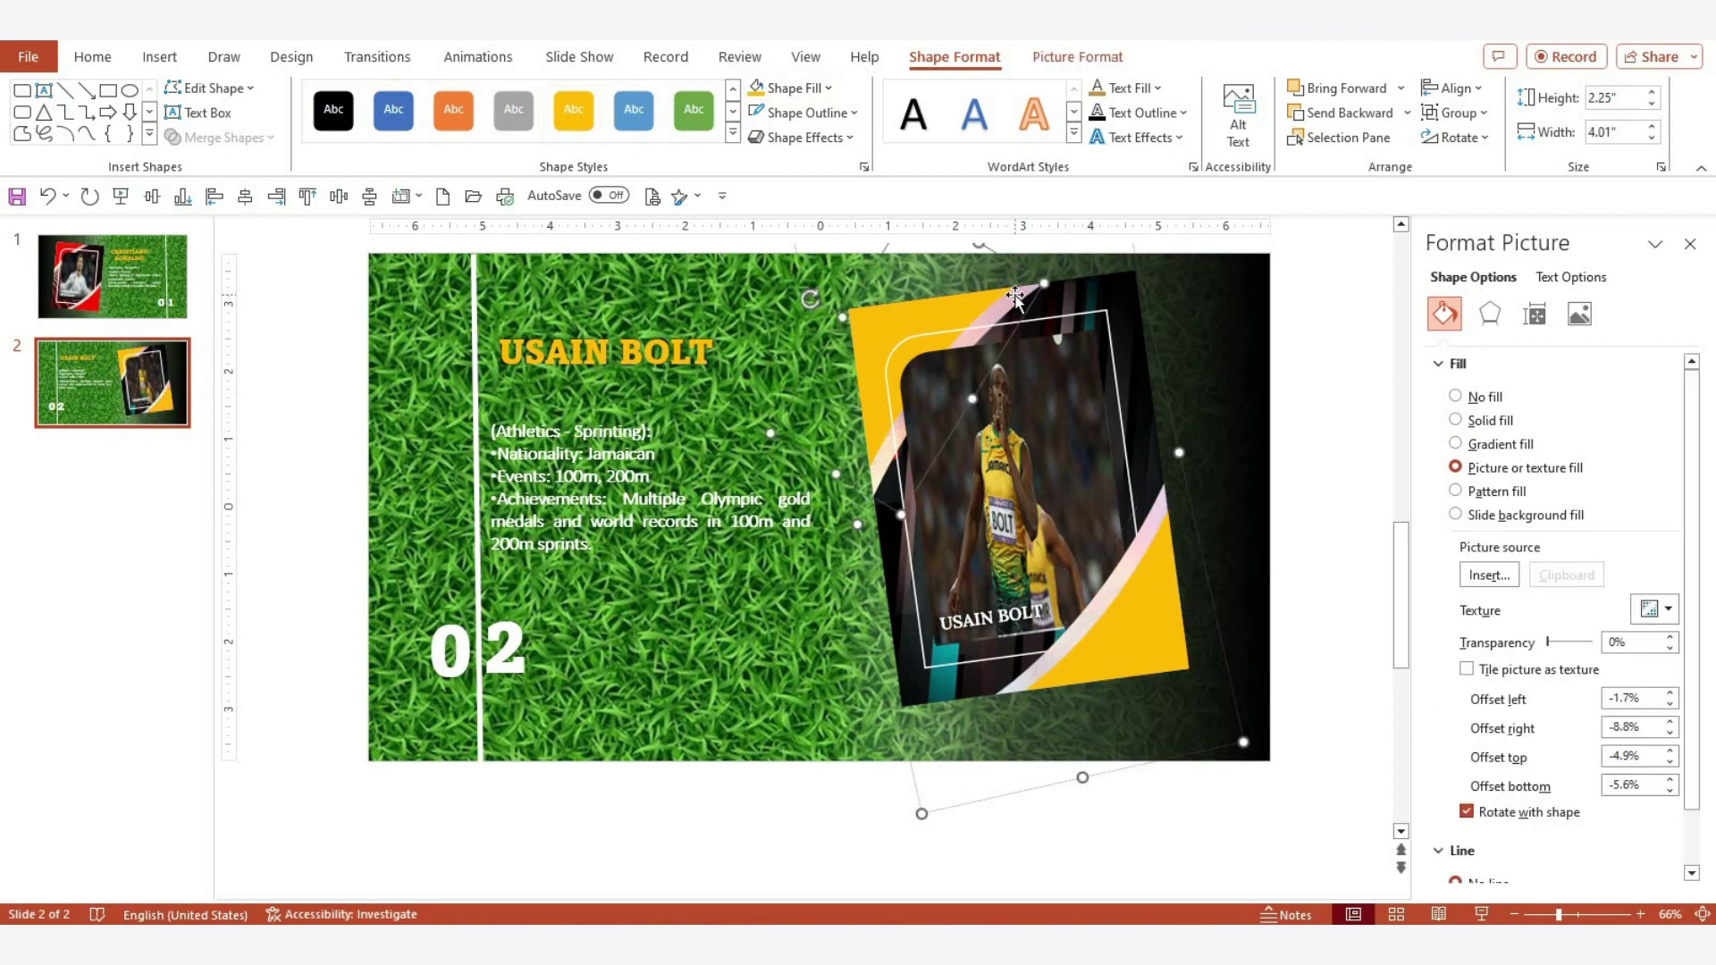
pyautogui.press('Escape')
pyautogui.click(154, 399)
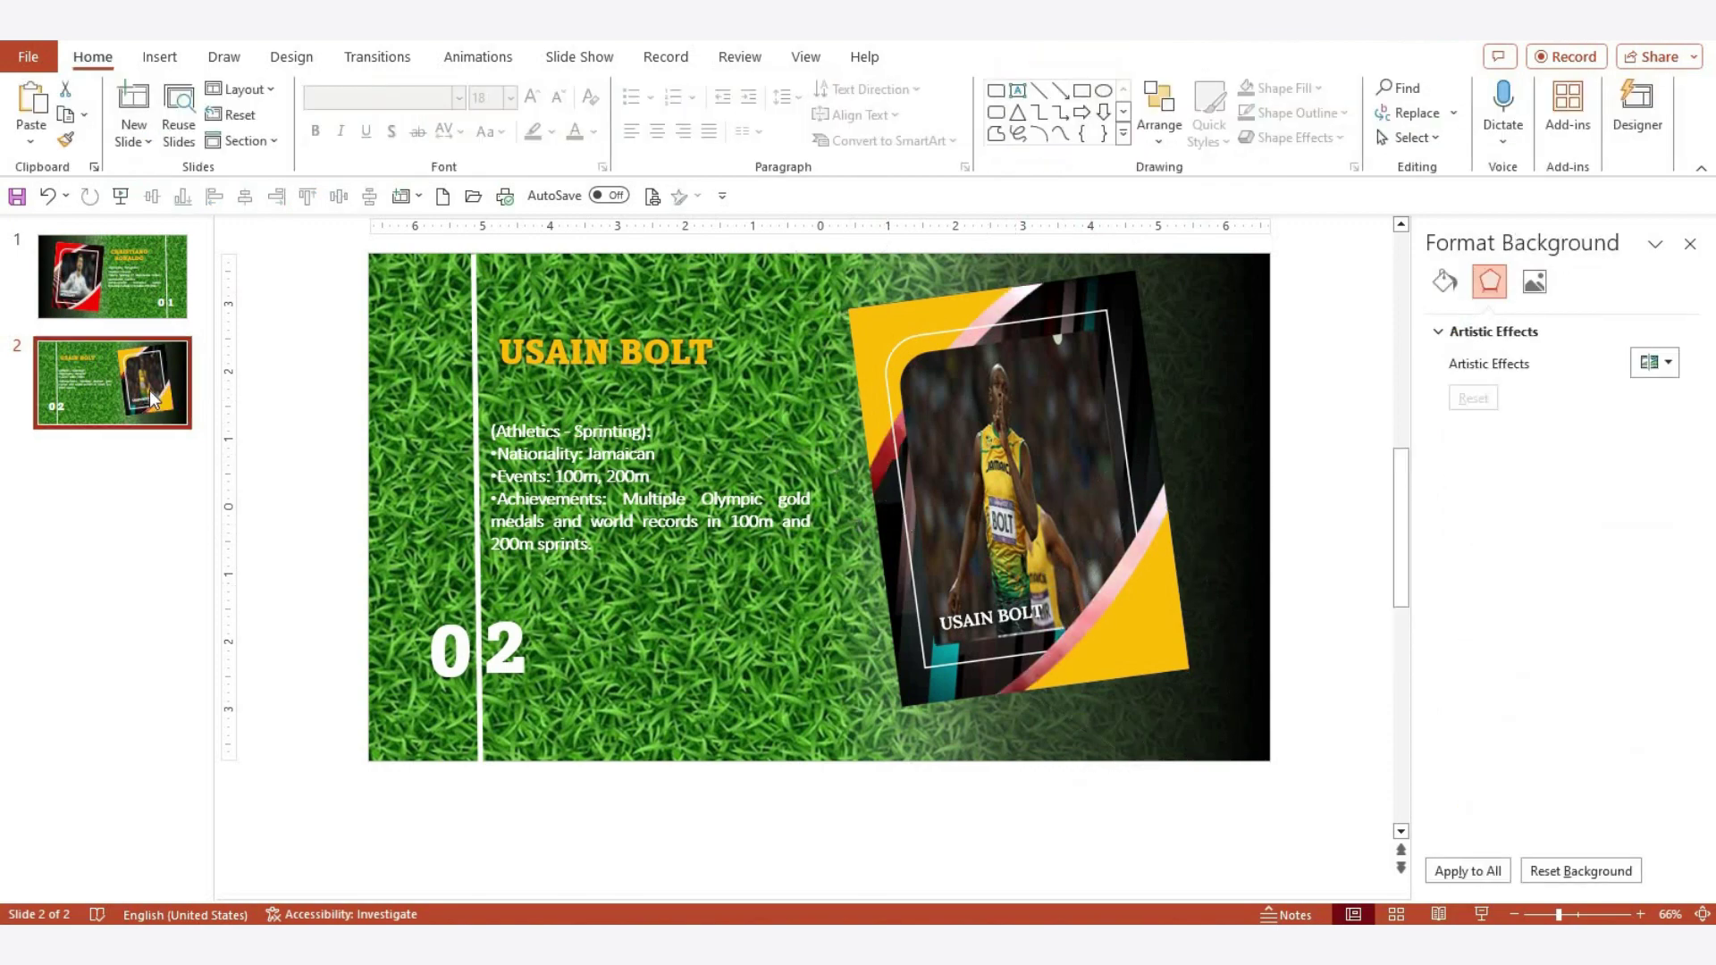
# Duplicate slide 2 as slide 3, renumber it 03, and fill its card with an orange abstract image
pyautogui.hotkey('ctrl', 'd')
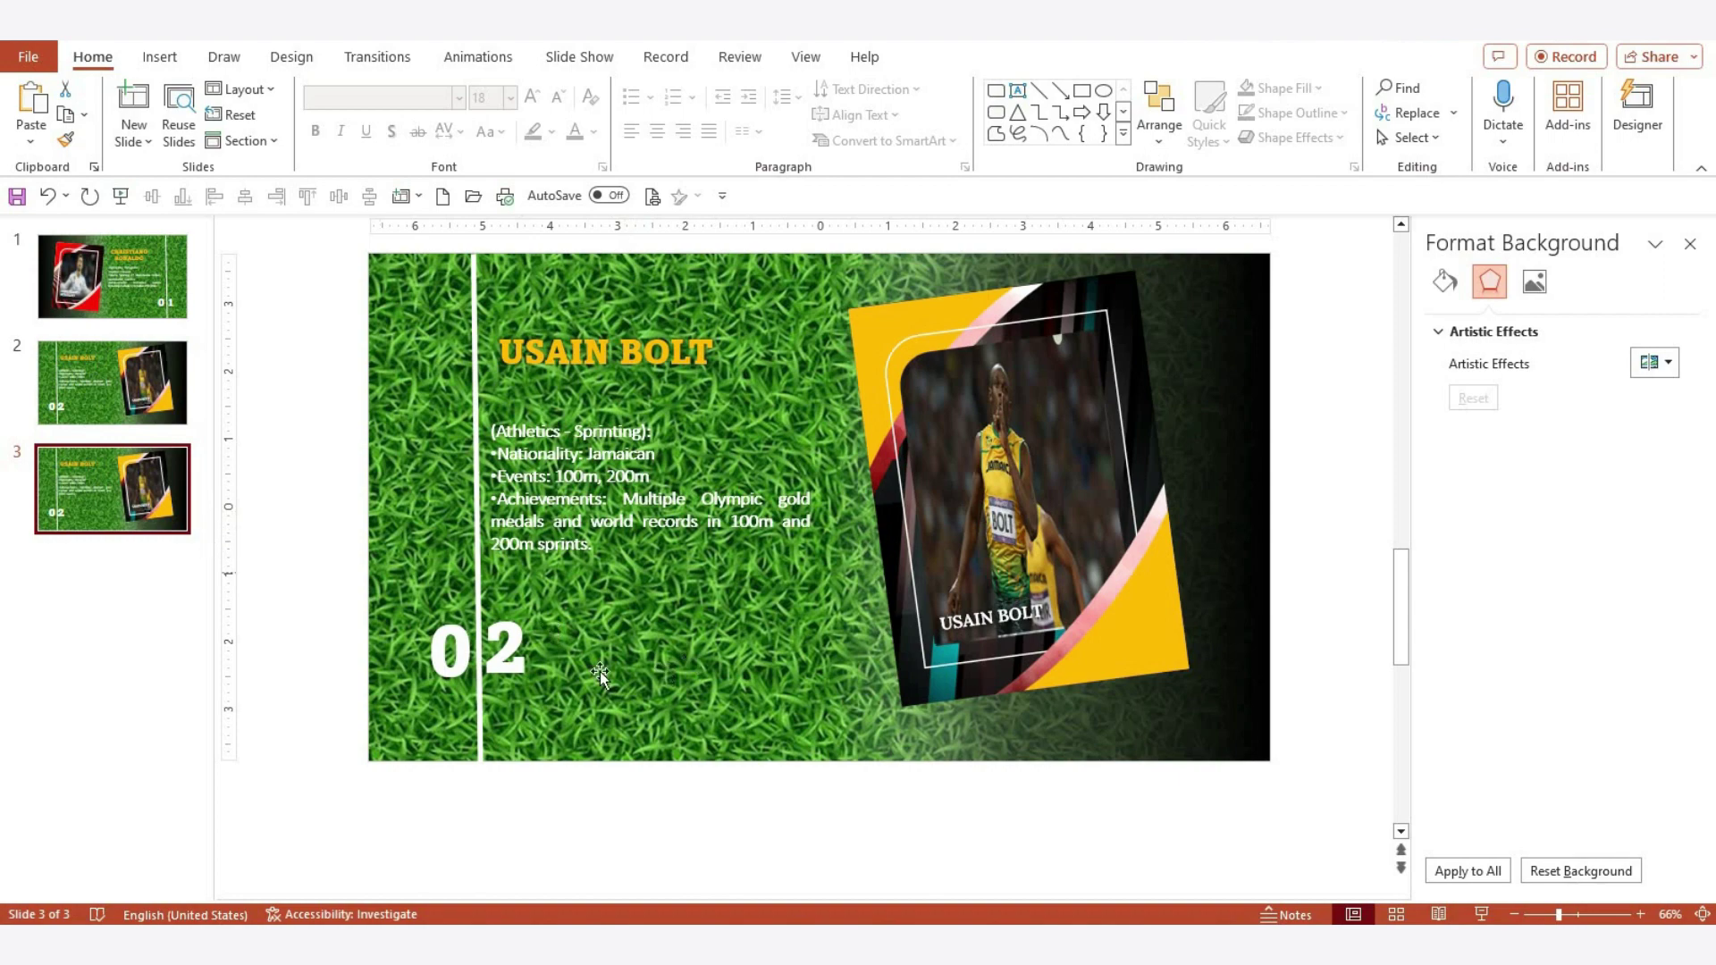
pyautogui.click(528, 652)
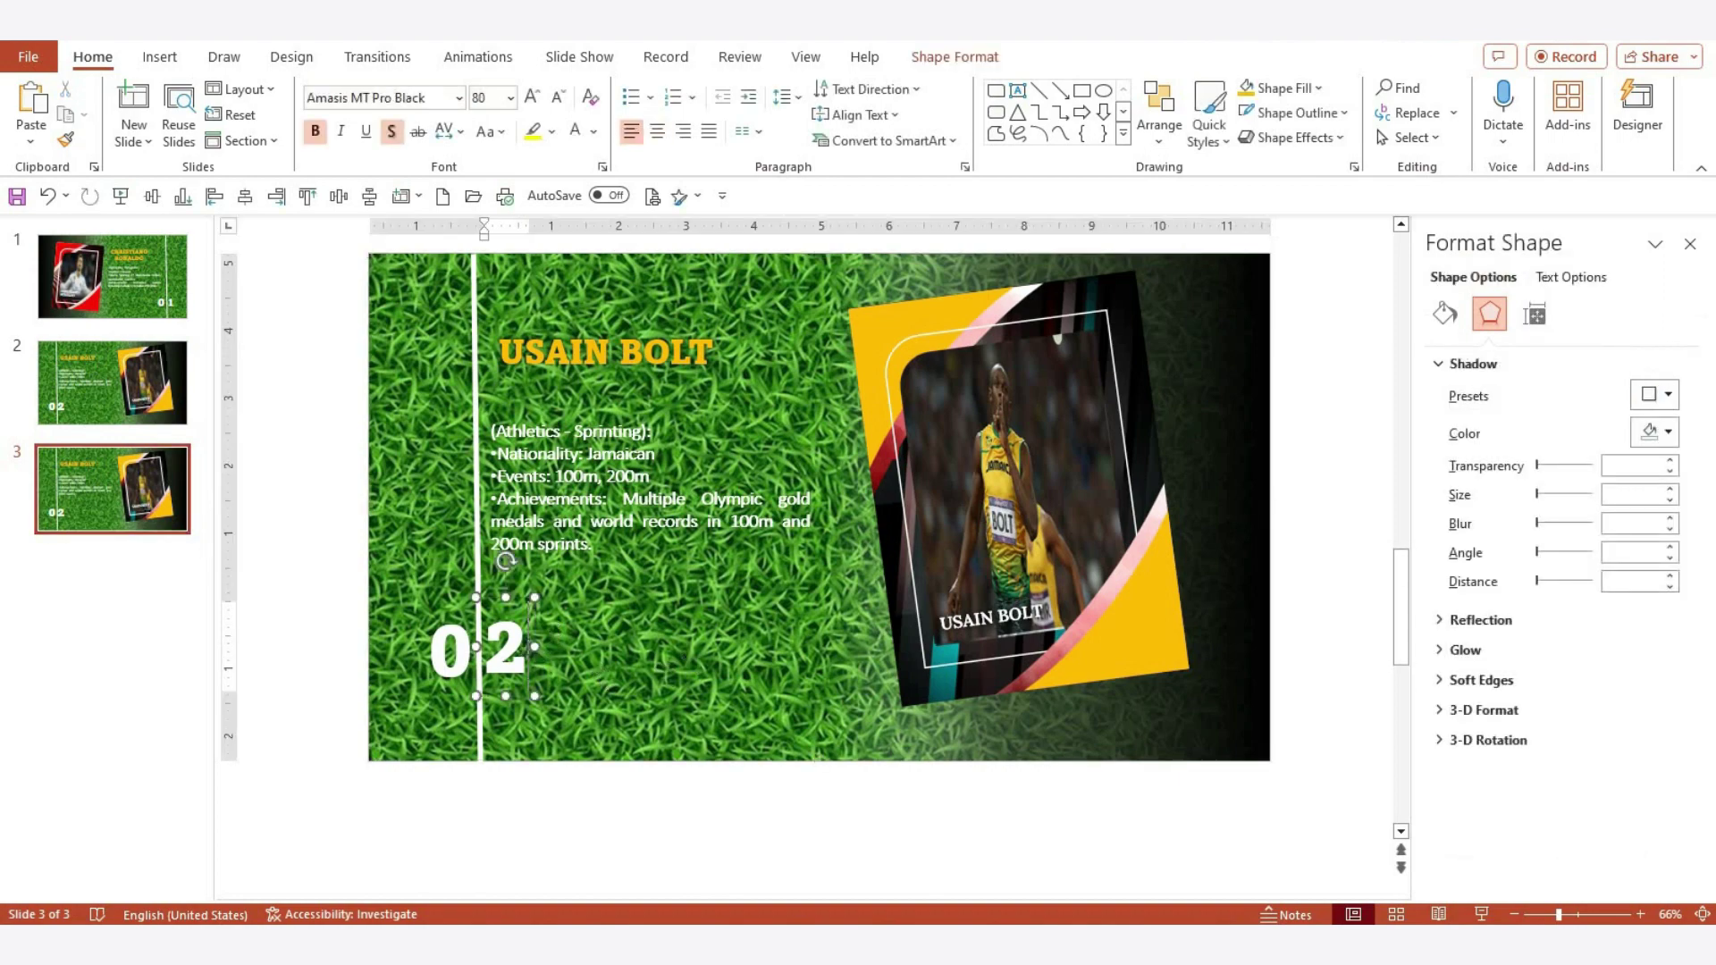
pyautogui.press('BackSpace')
pyautogui.write('3')
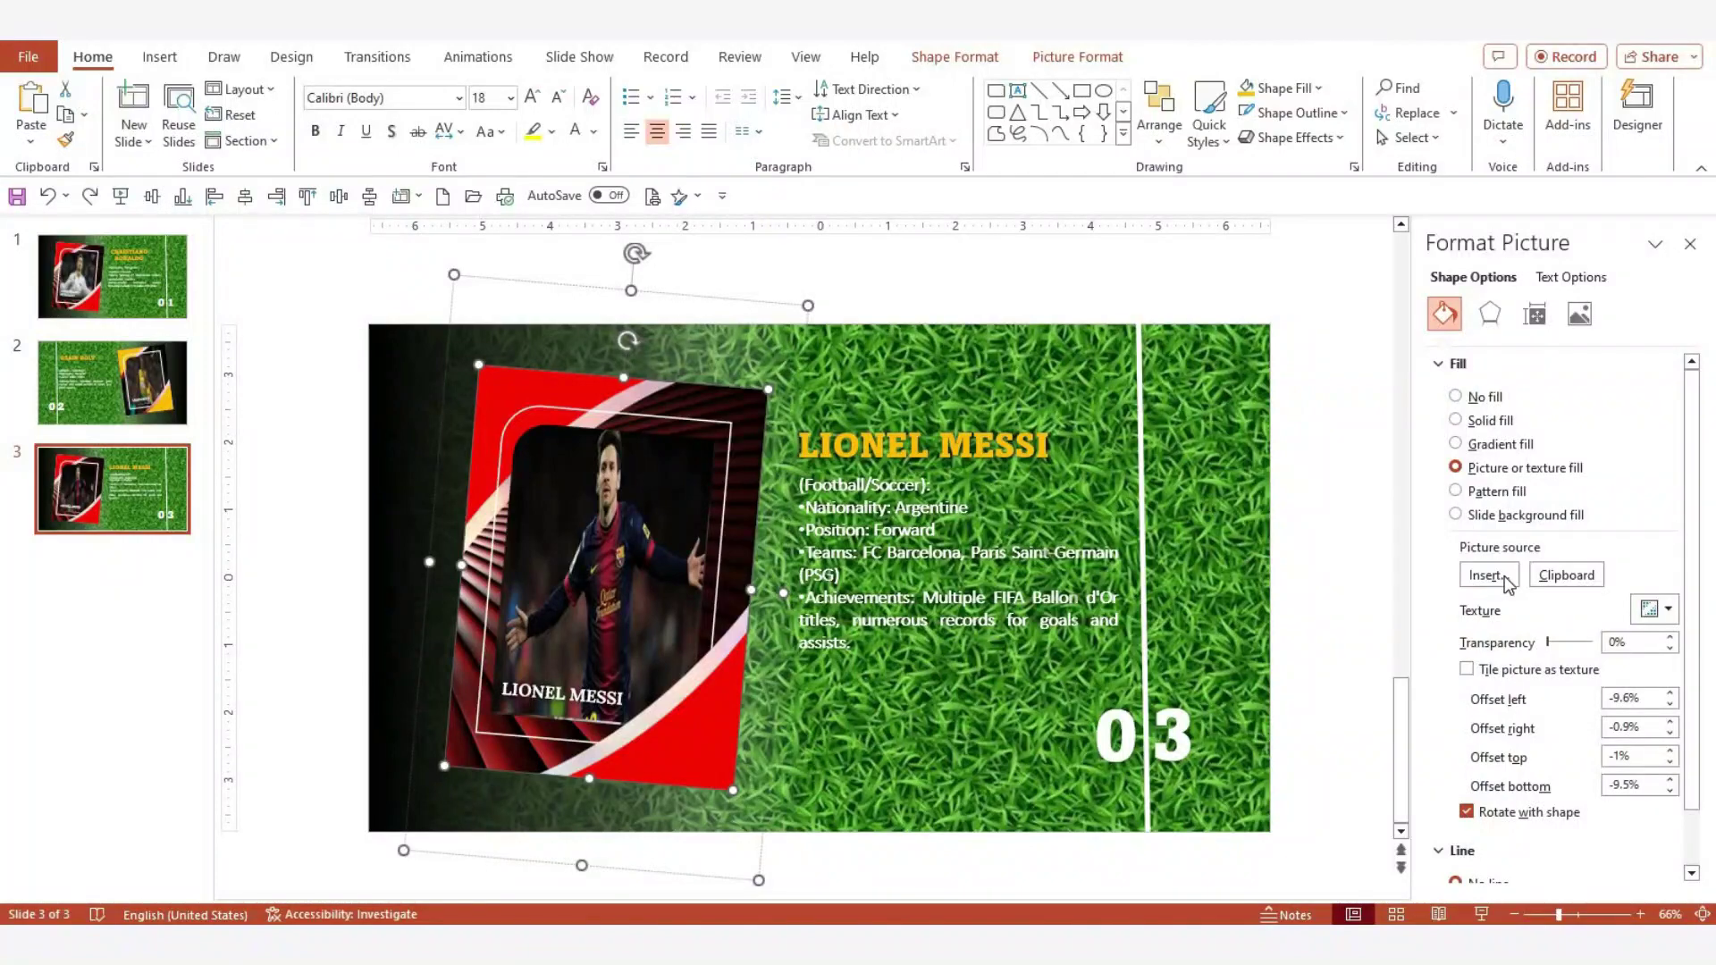
pyautogui.click(1489, 575)
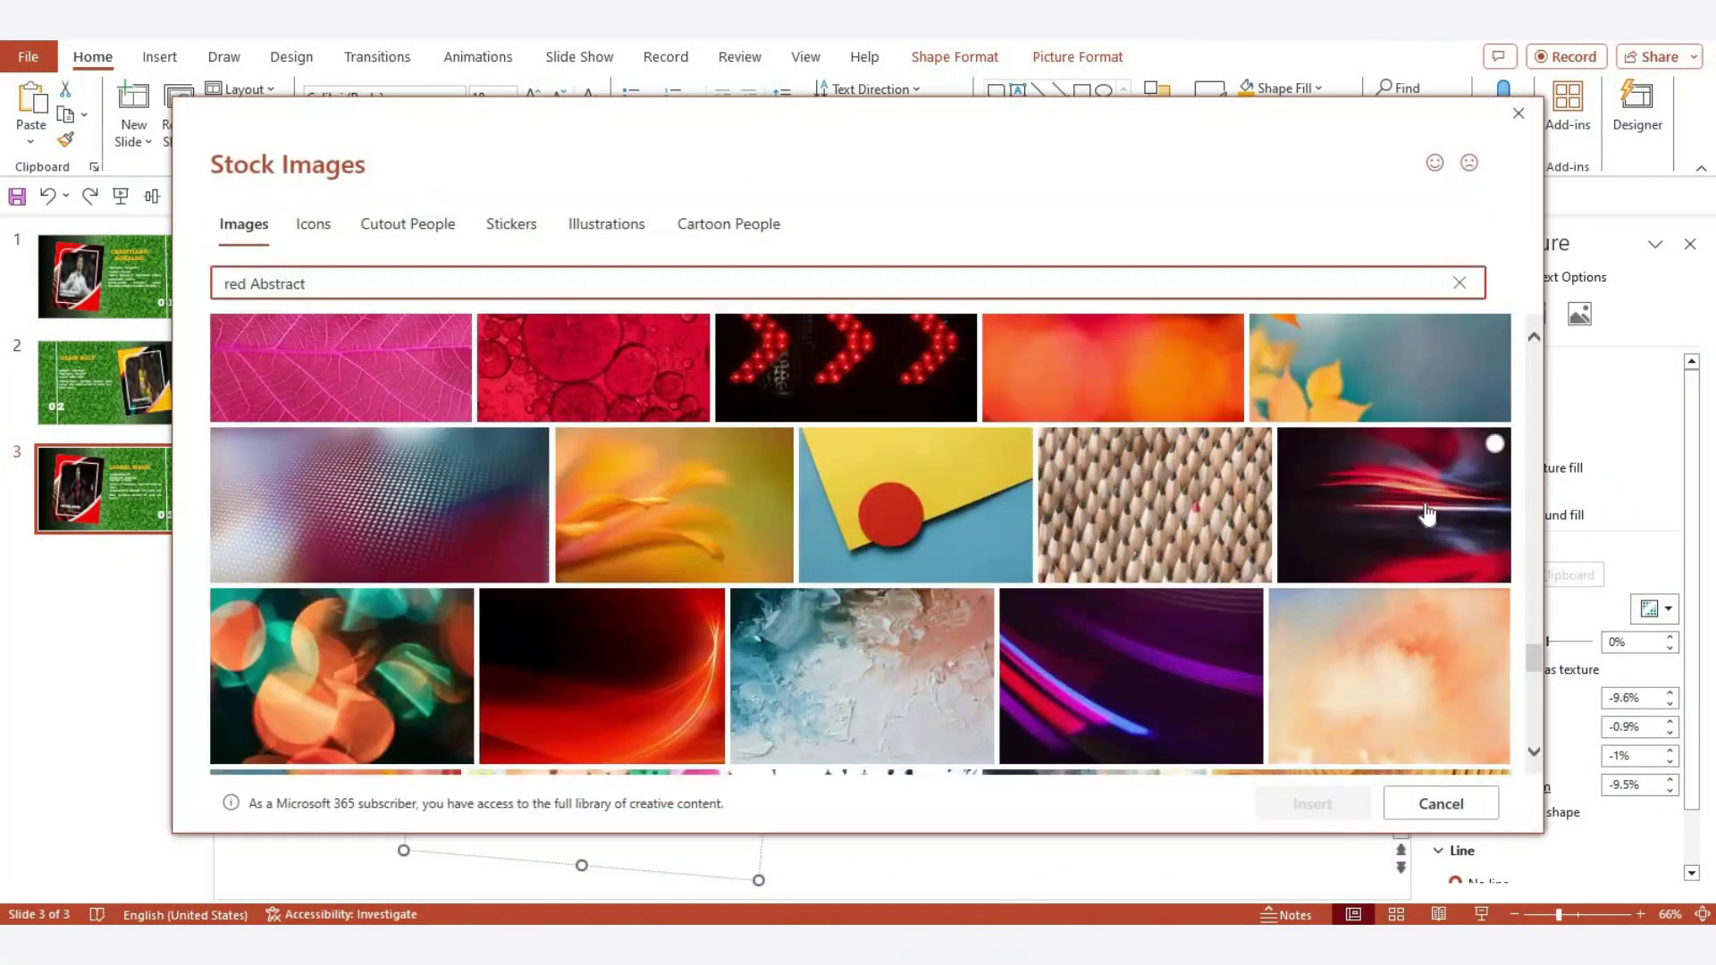
pyautogui.click(1445, 629)
pyautogui.click(1292, 796)
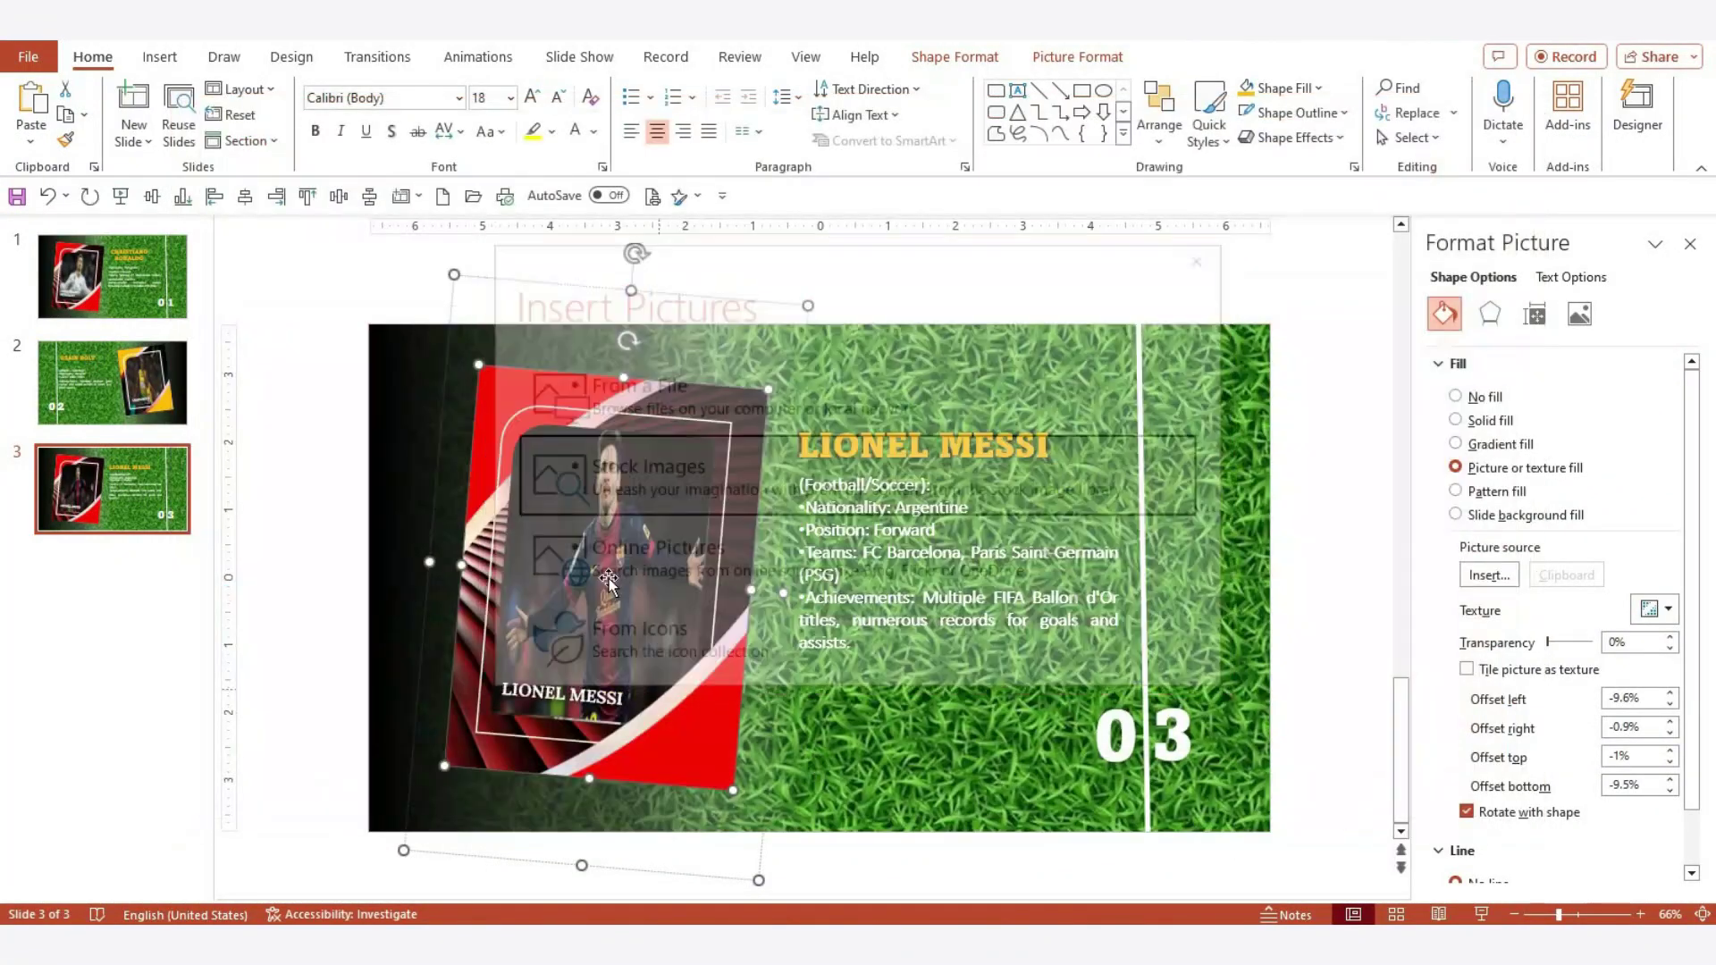
# Fill the tilted shape behind the photo dark blue and recolour the lower-right red accent shape
pyautogui.click(540, 416)
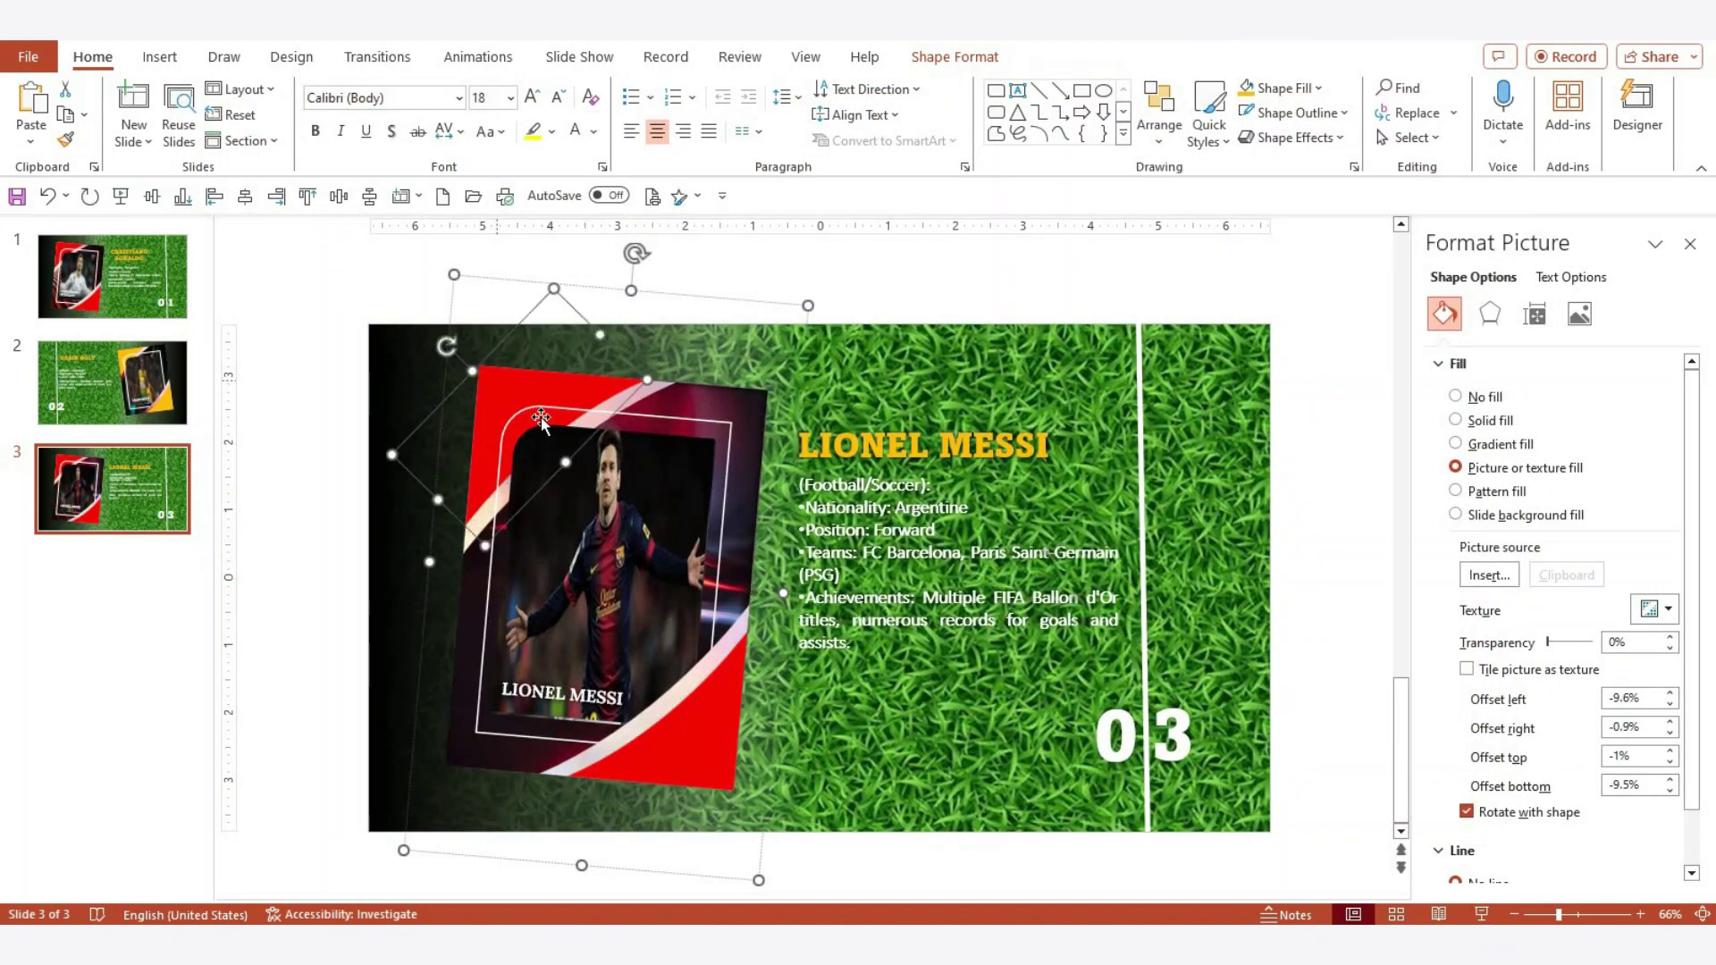
pyautogui.click(828, 88)
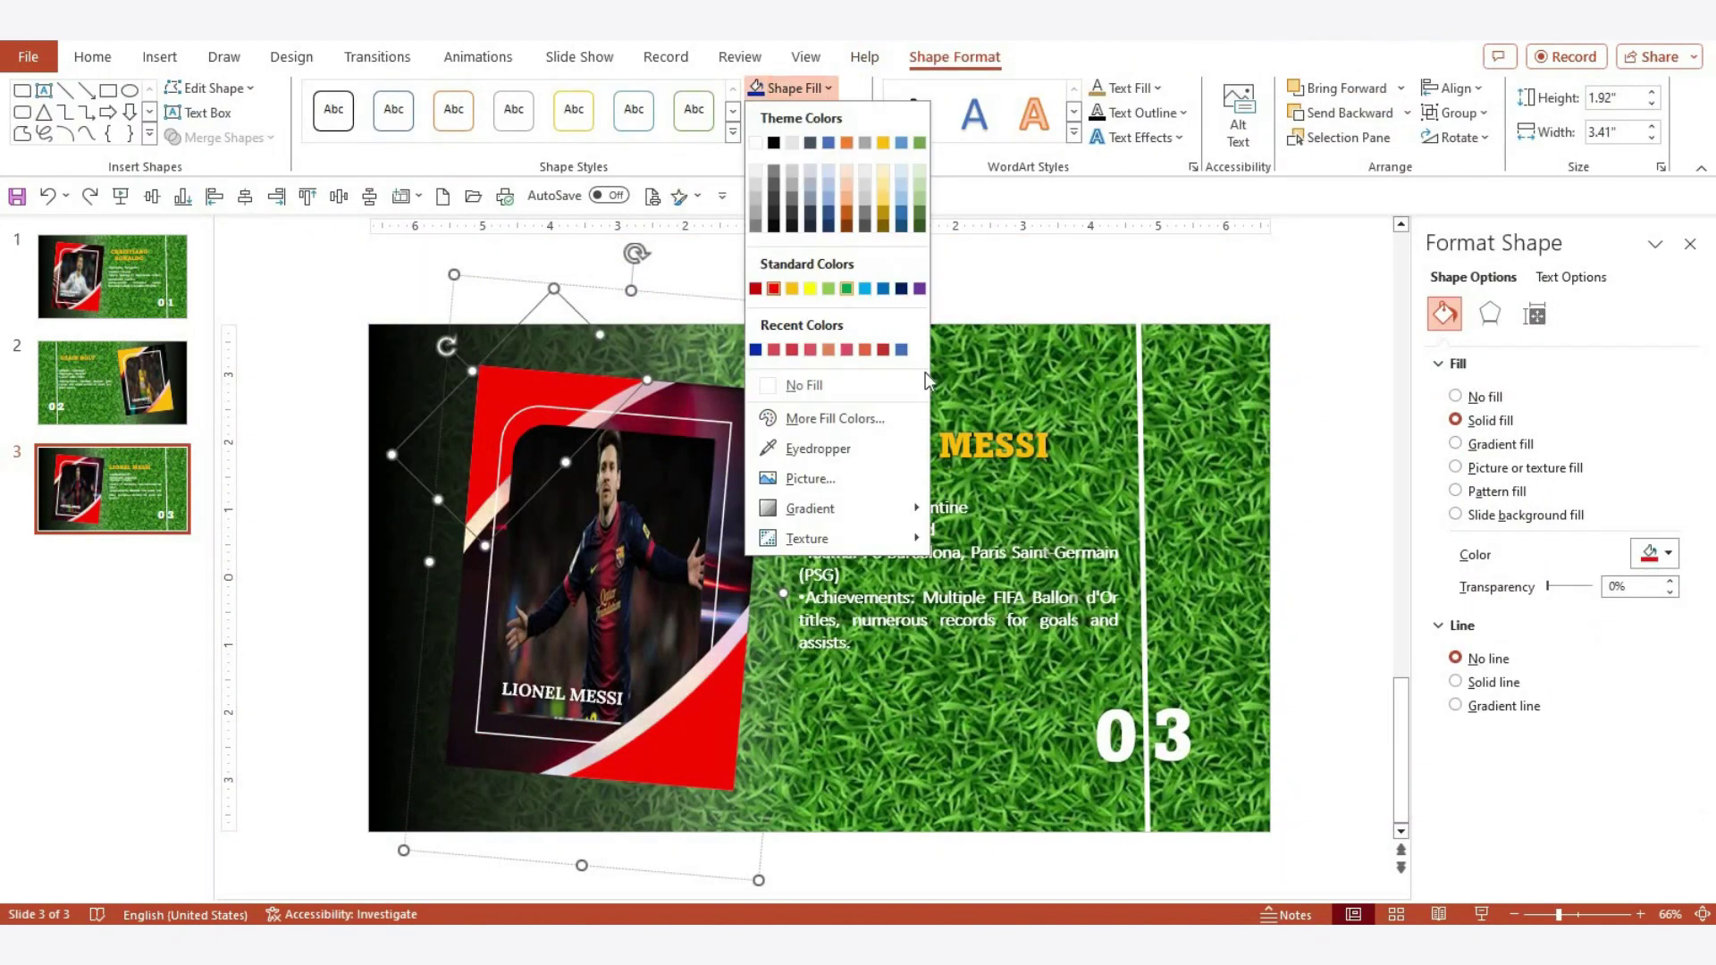
pyautogui.click(901, 288)
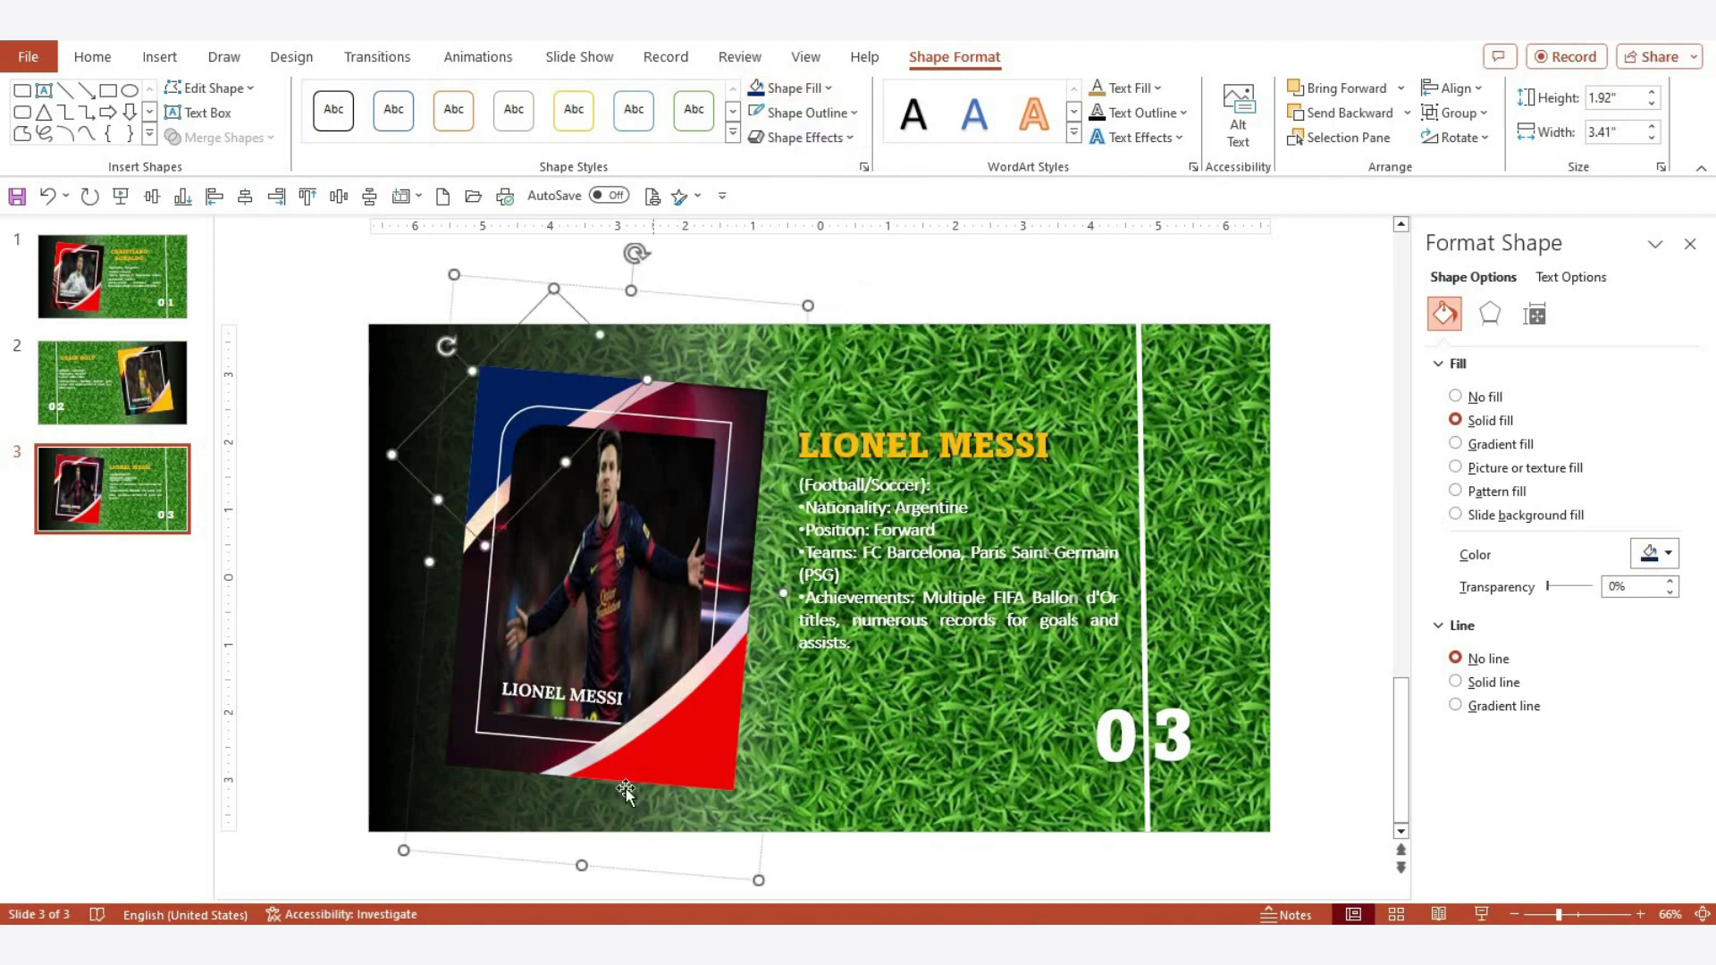
pyautogui.click(704, 756)
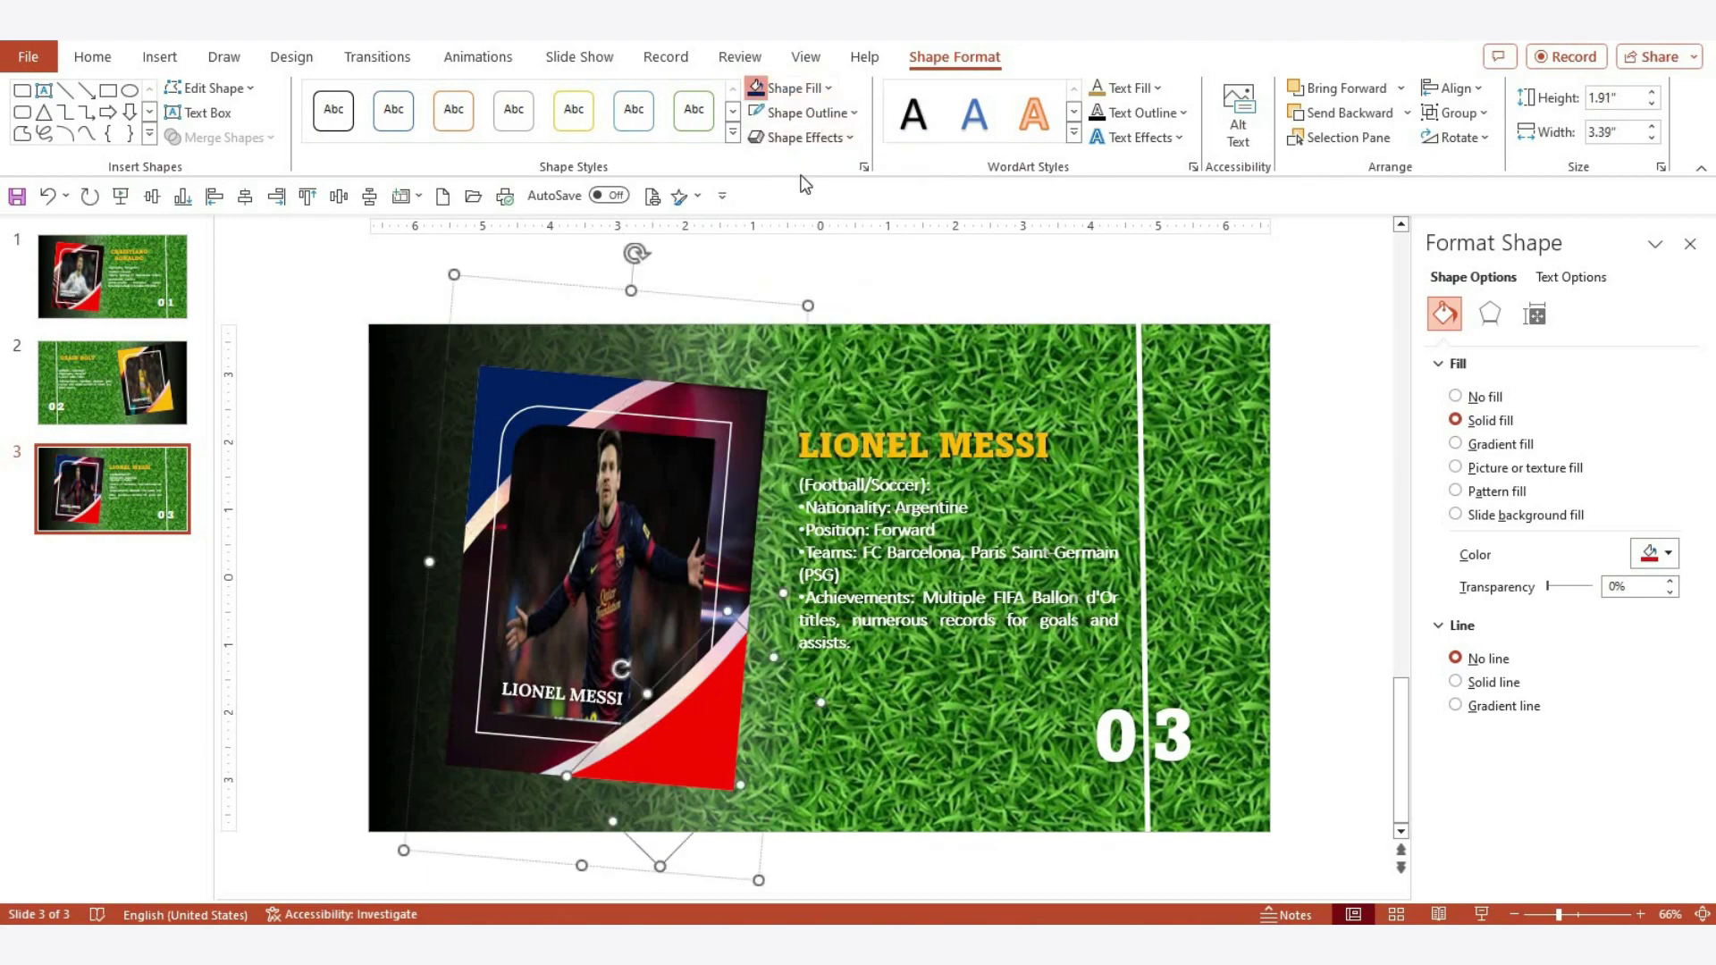
pyautogui.click(756, 88)
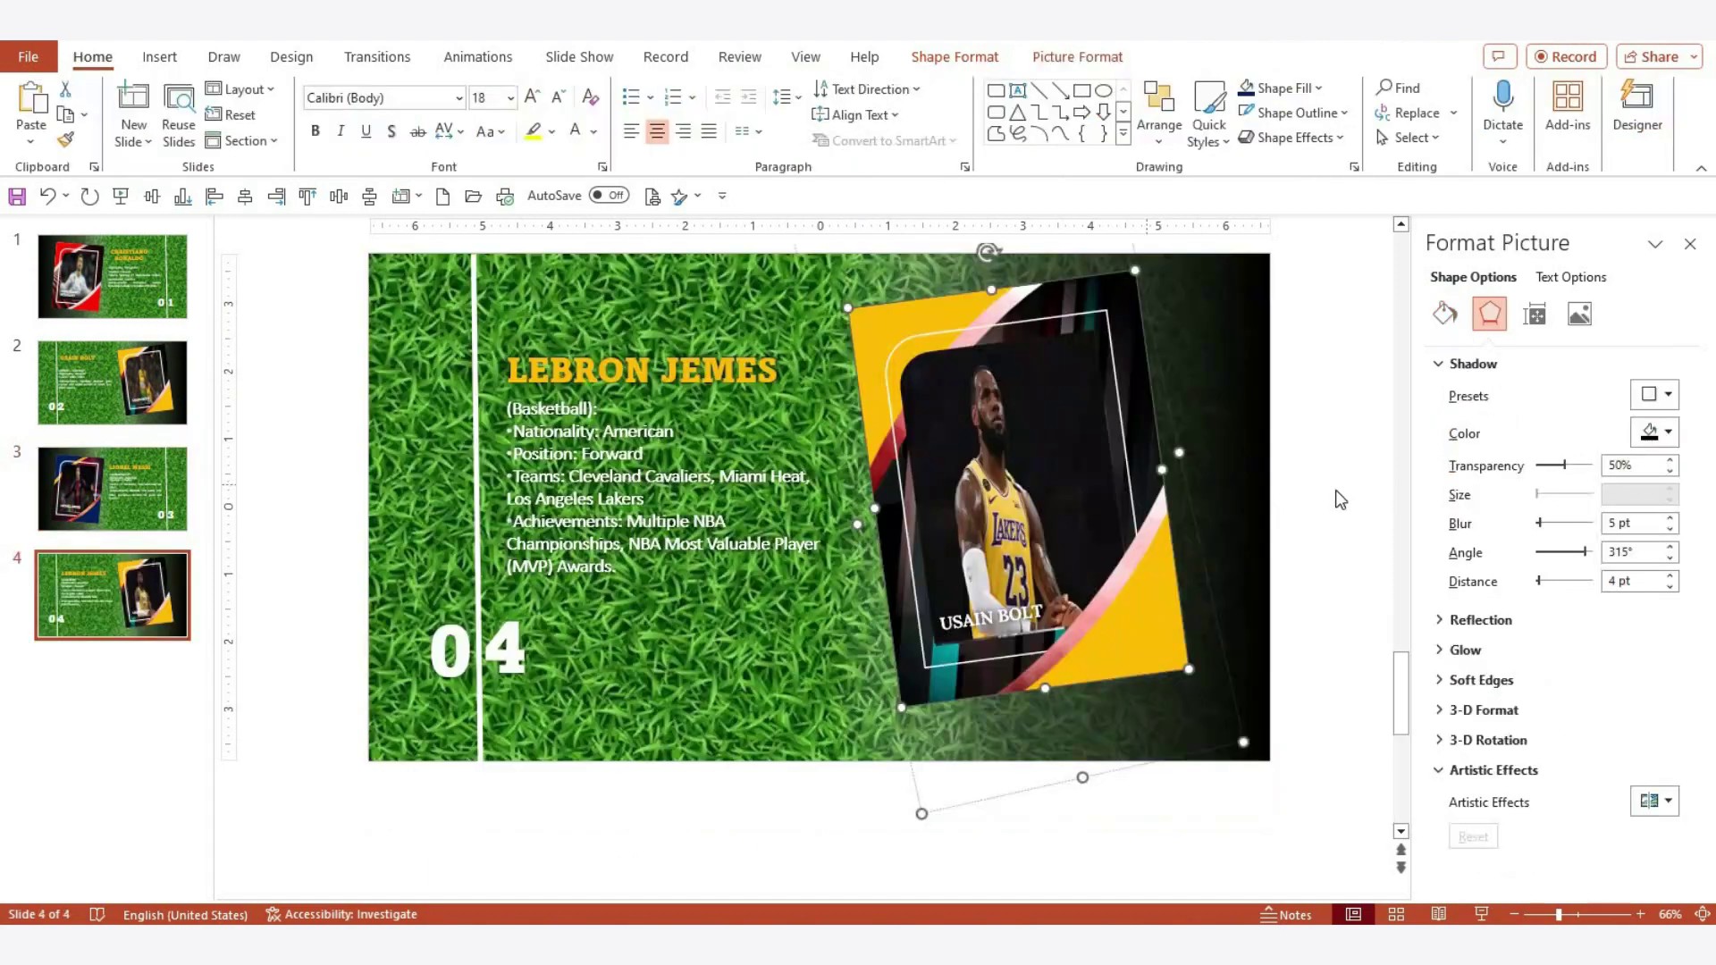
# Fill the card frame with the purple abstract stock image
pyautogui.click(1445, 312)
pyautogui.click(1490, 574)
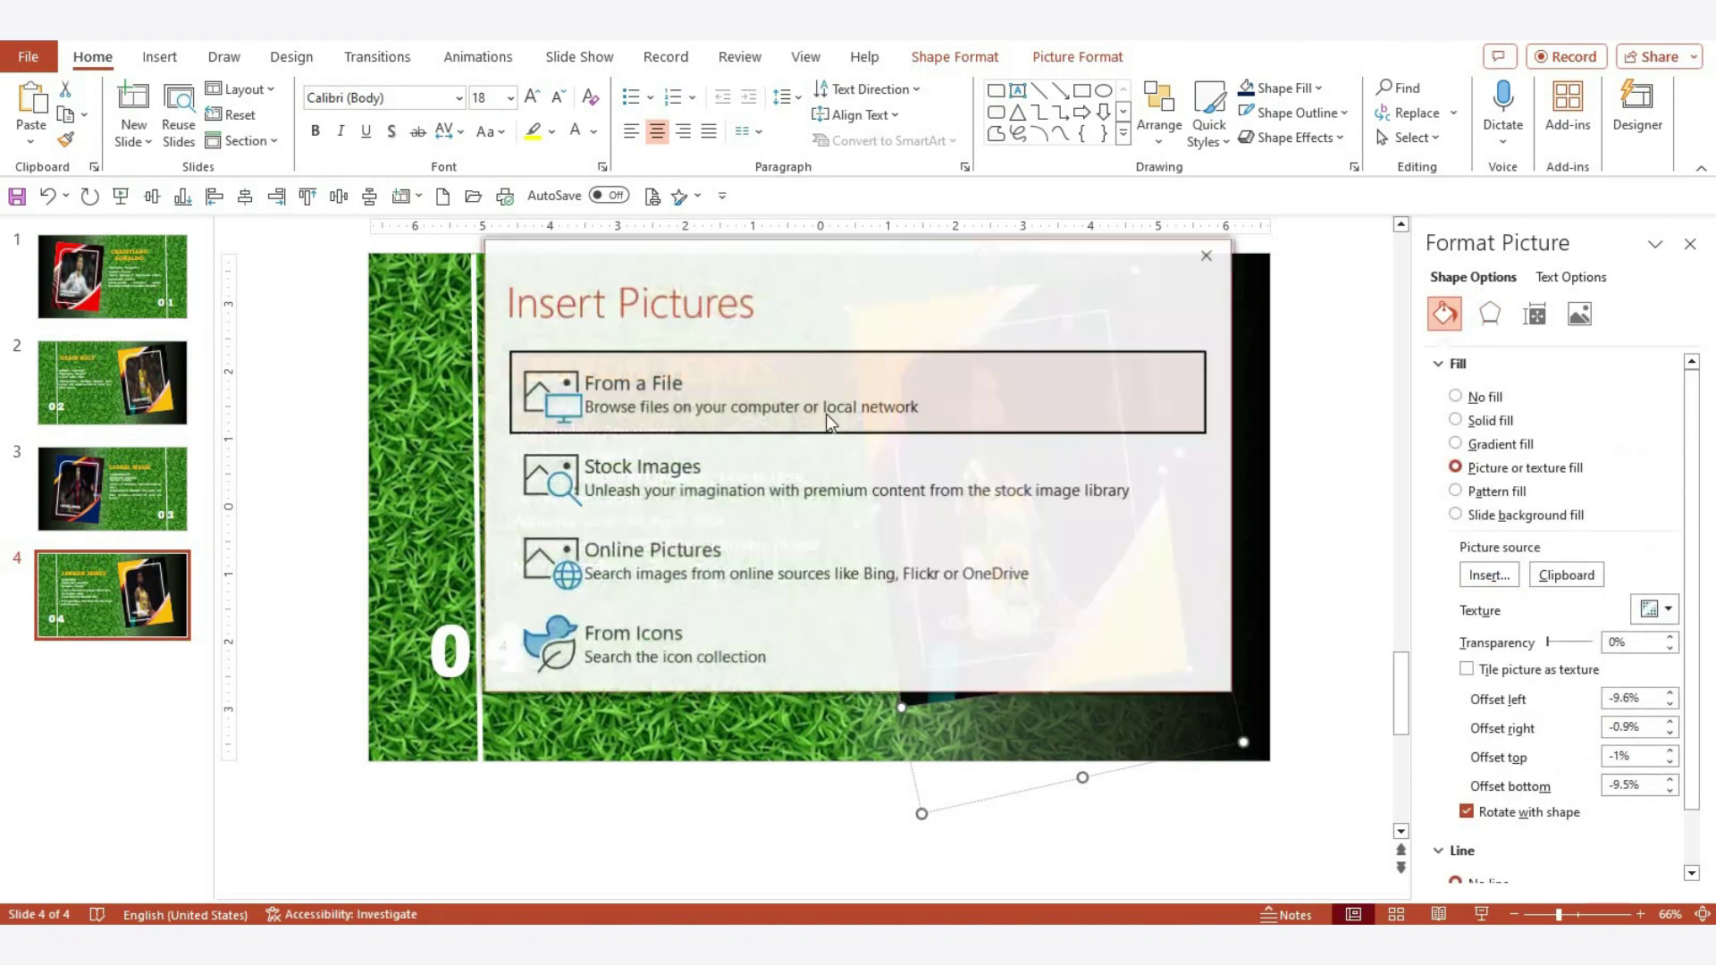
pyautogui.click(615, 443)
pyautogui.click(257, 555)
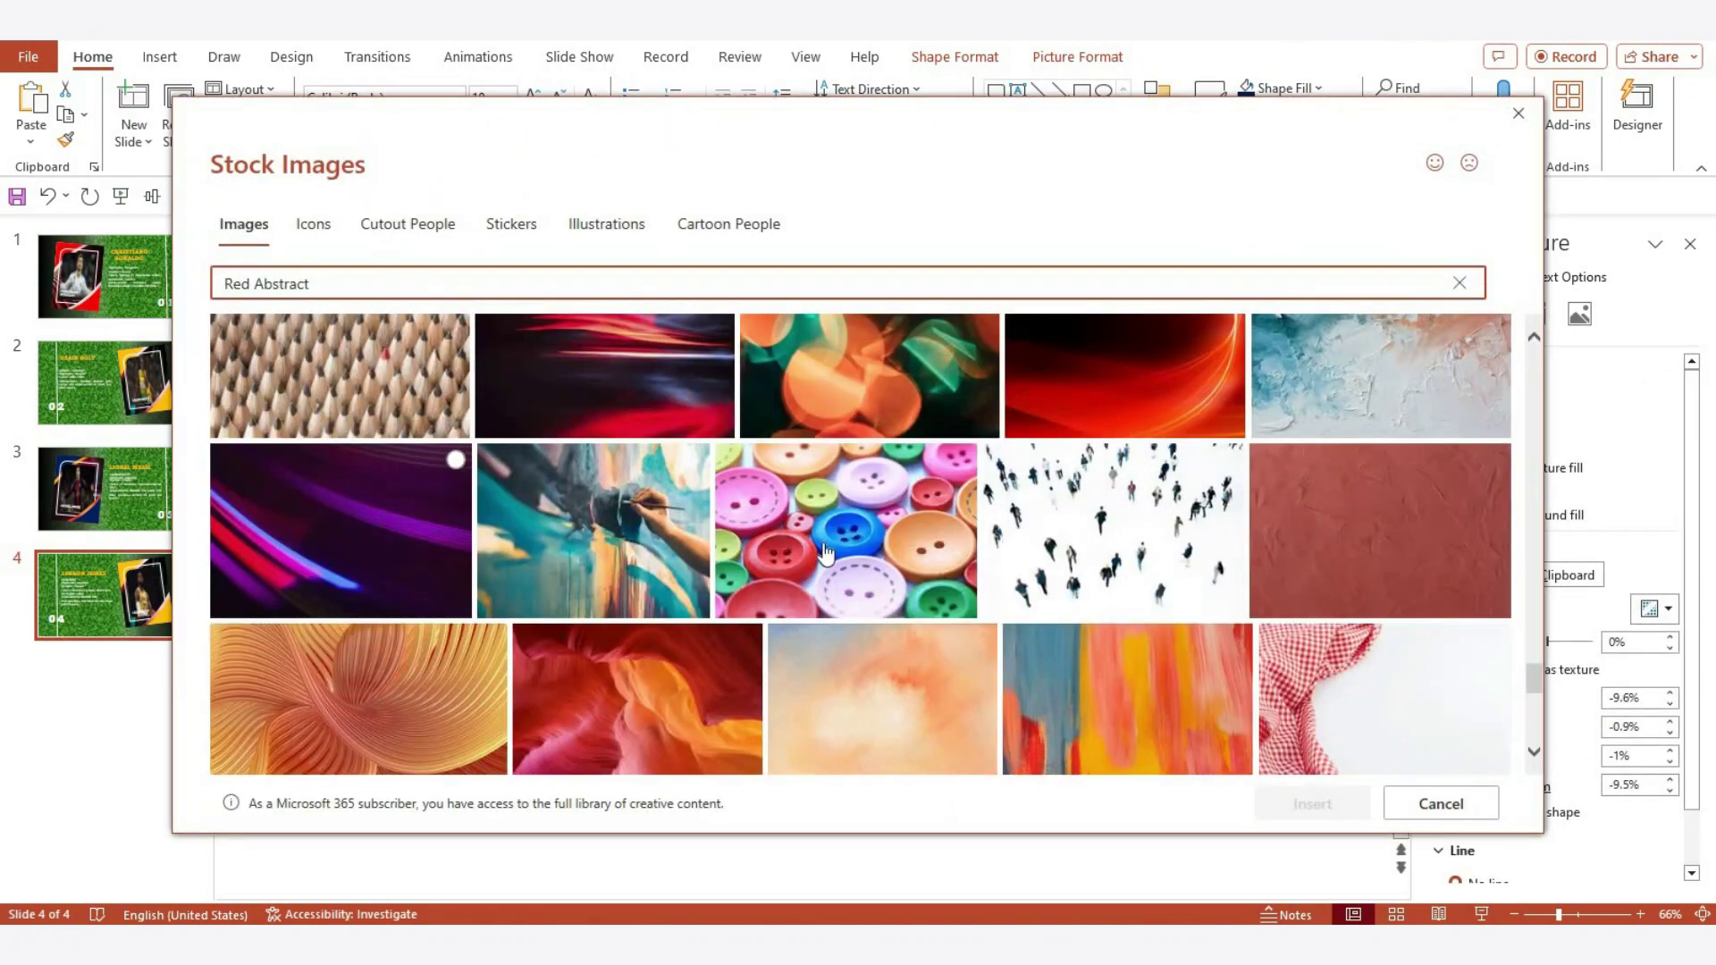
pyautogui.click(1307, 803)
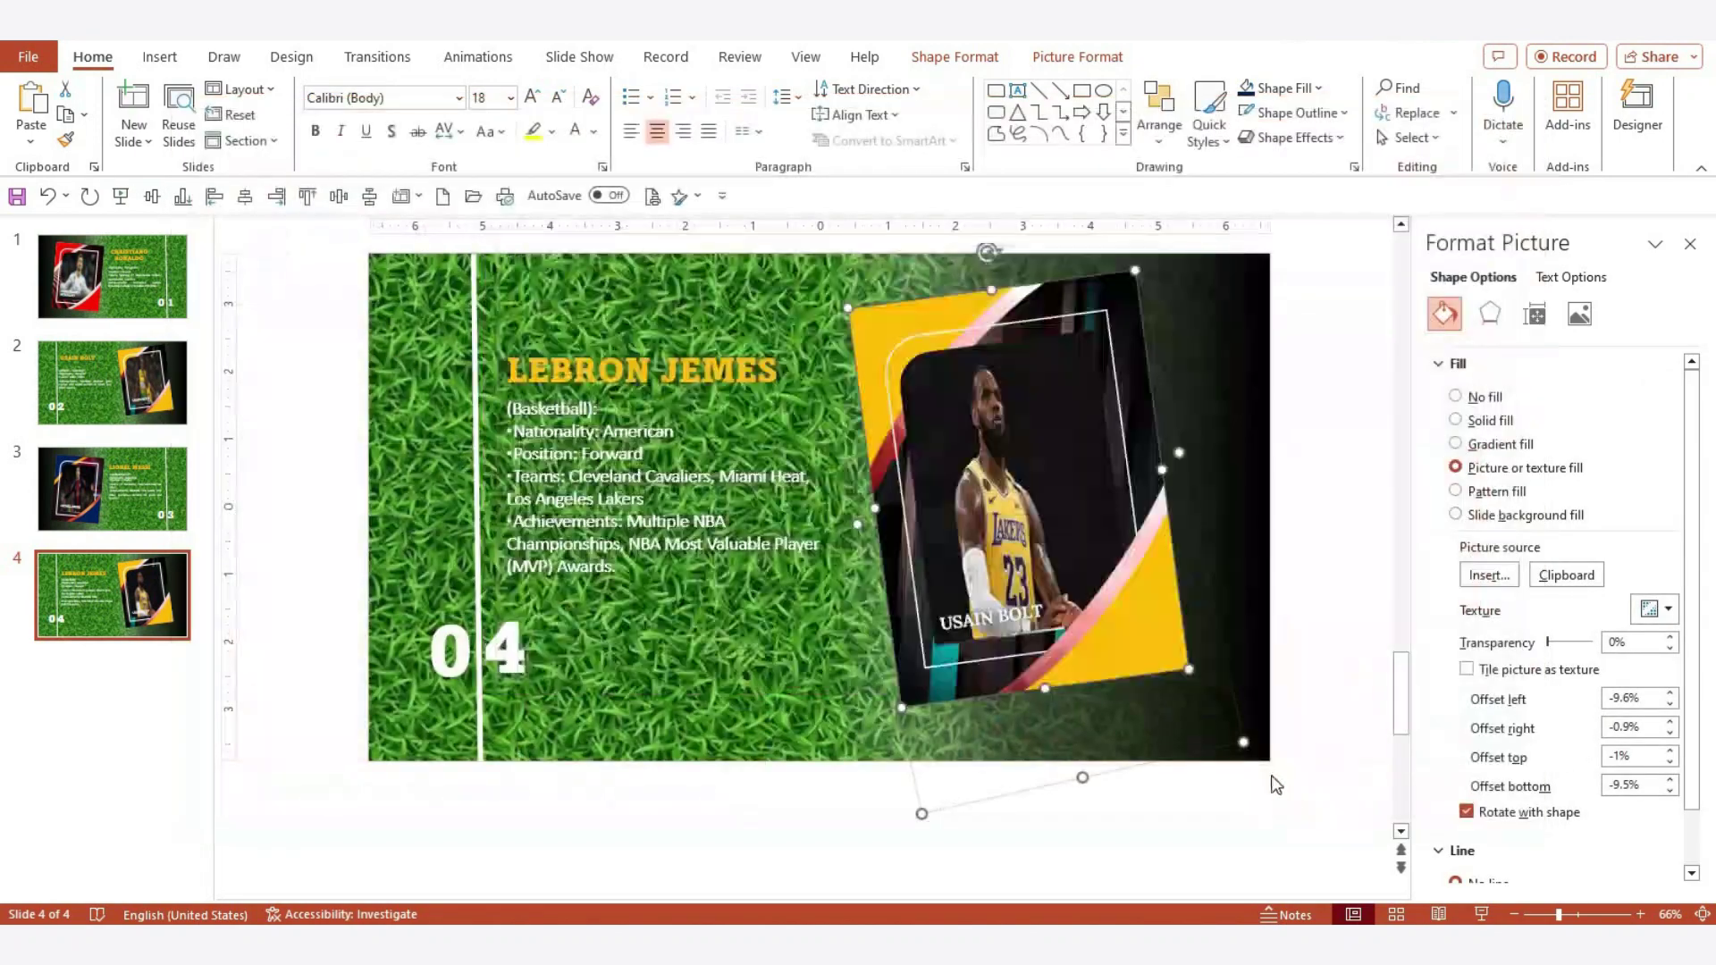
# Recolour the yellow background and corner shapes with the eyedropper-sampled purple from the frame image
pyautogui.click(950, 307)
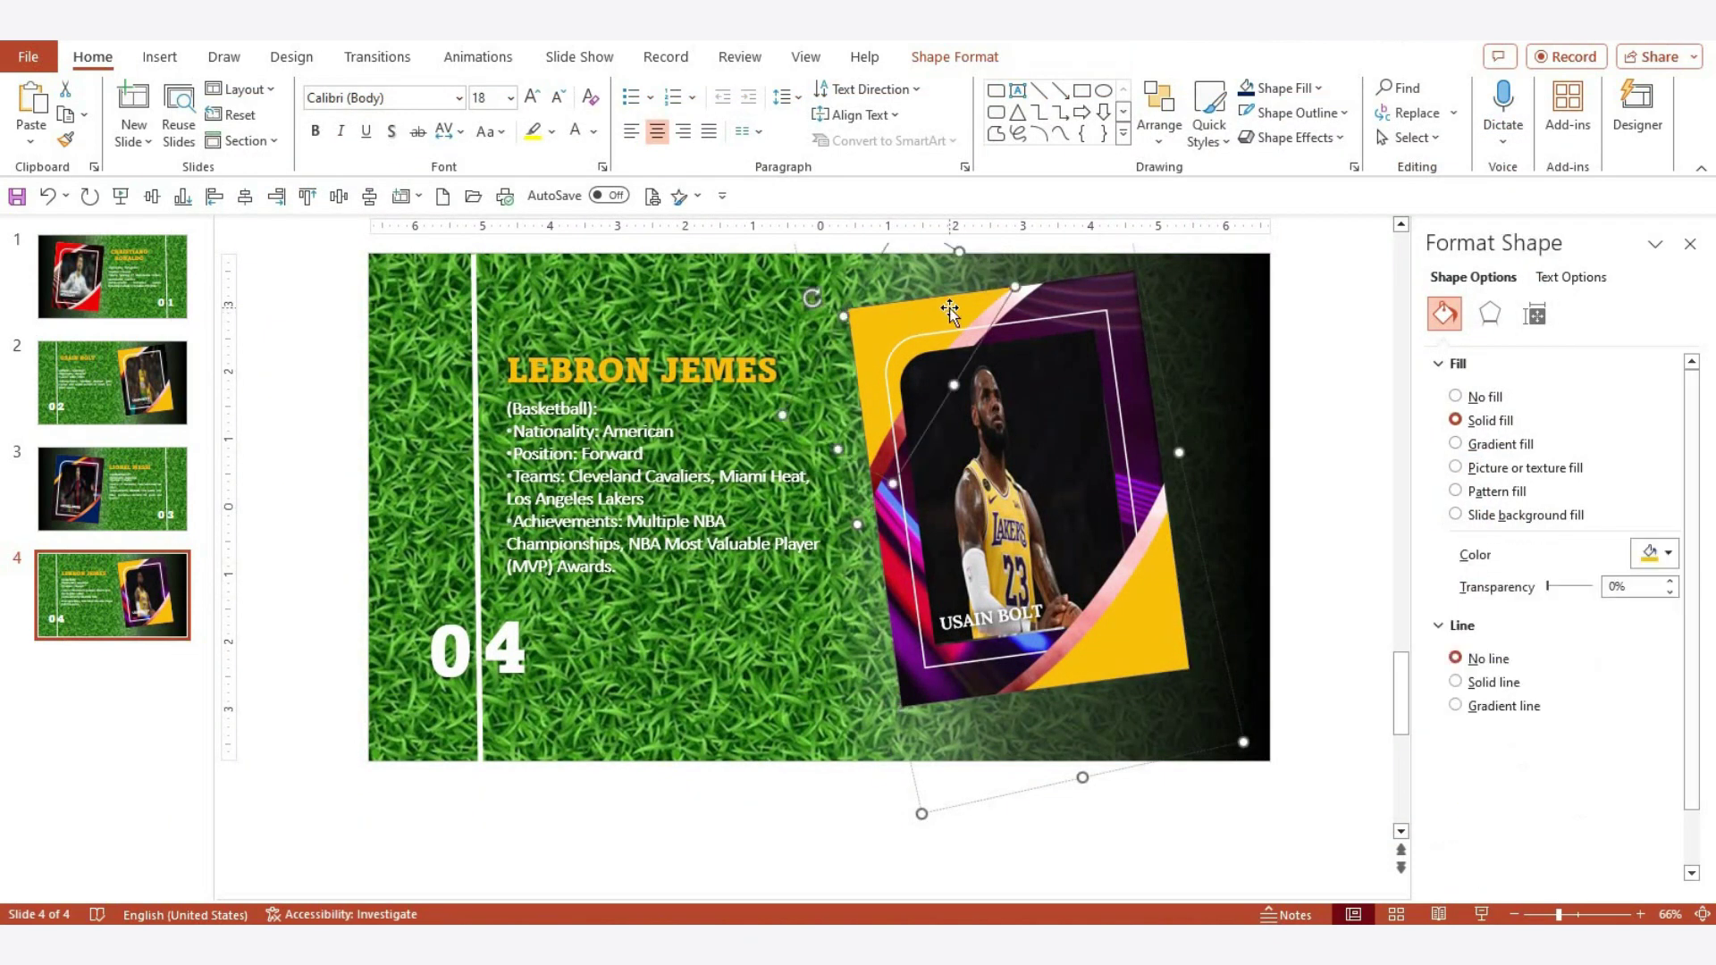
pyautogui.keyDown('shift'); pyautogui.click(1170, 623); pyautogui.keyUp('shift')
pyautogui.click(955, 57)
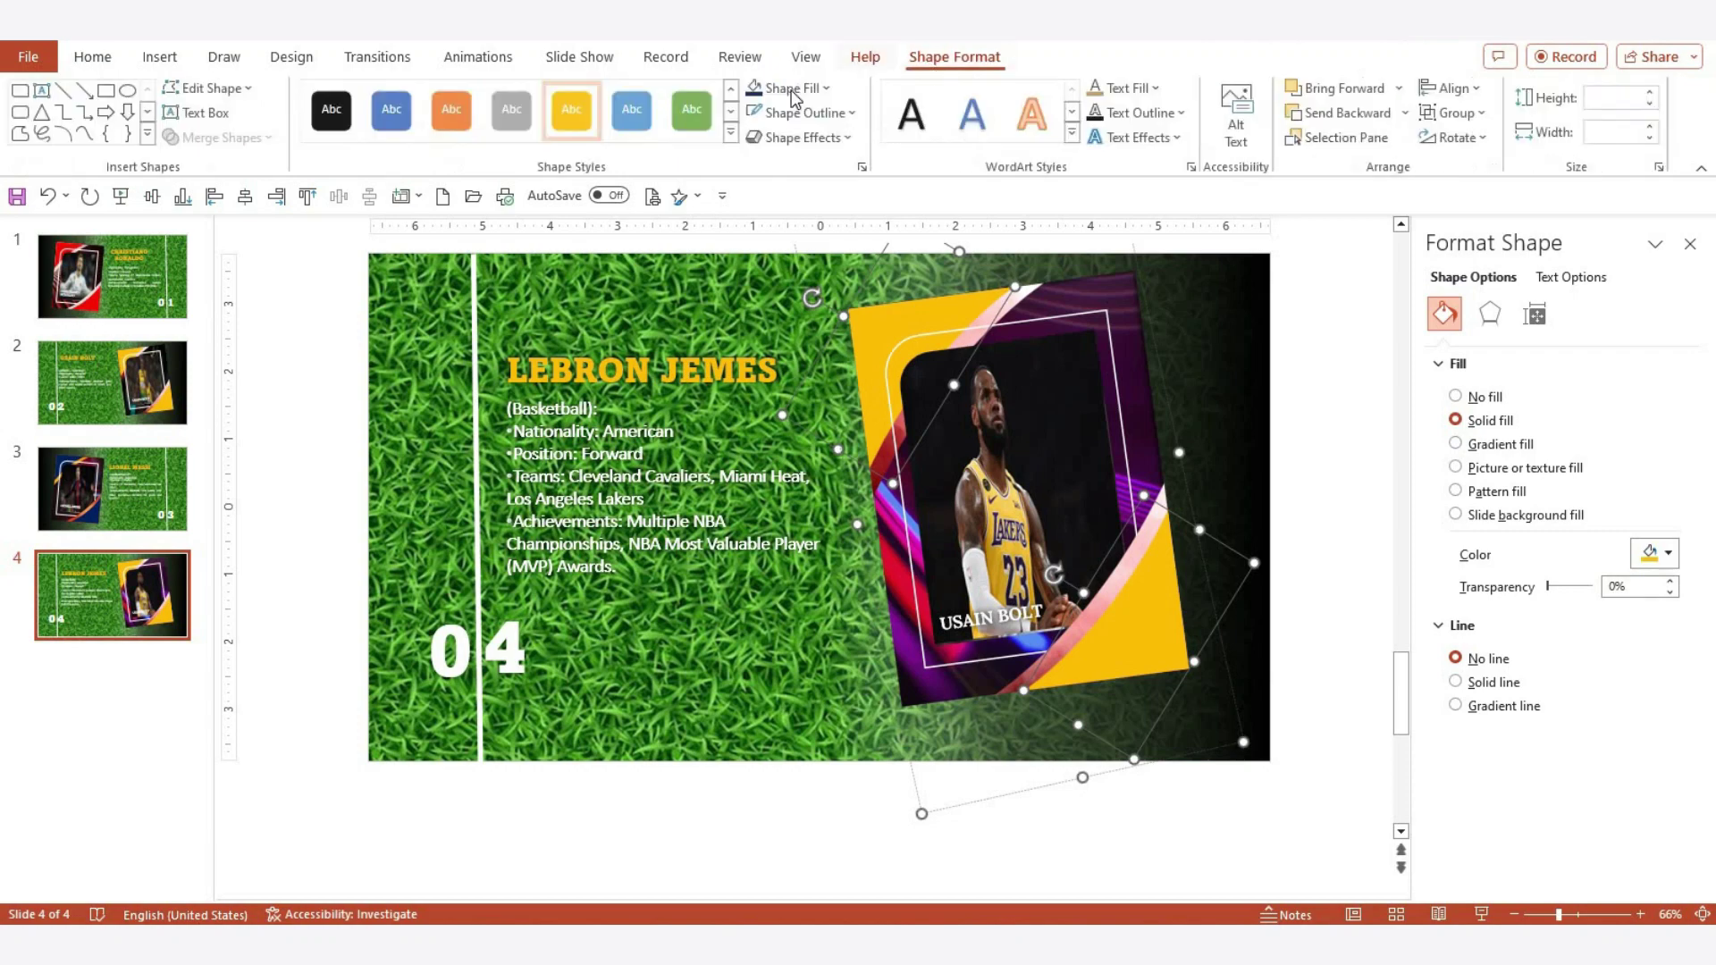
pyautogui.click(830, 88)
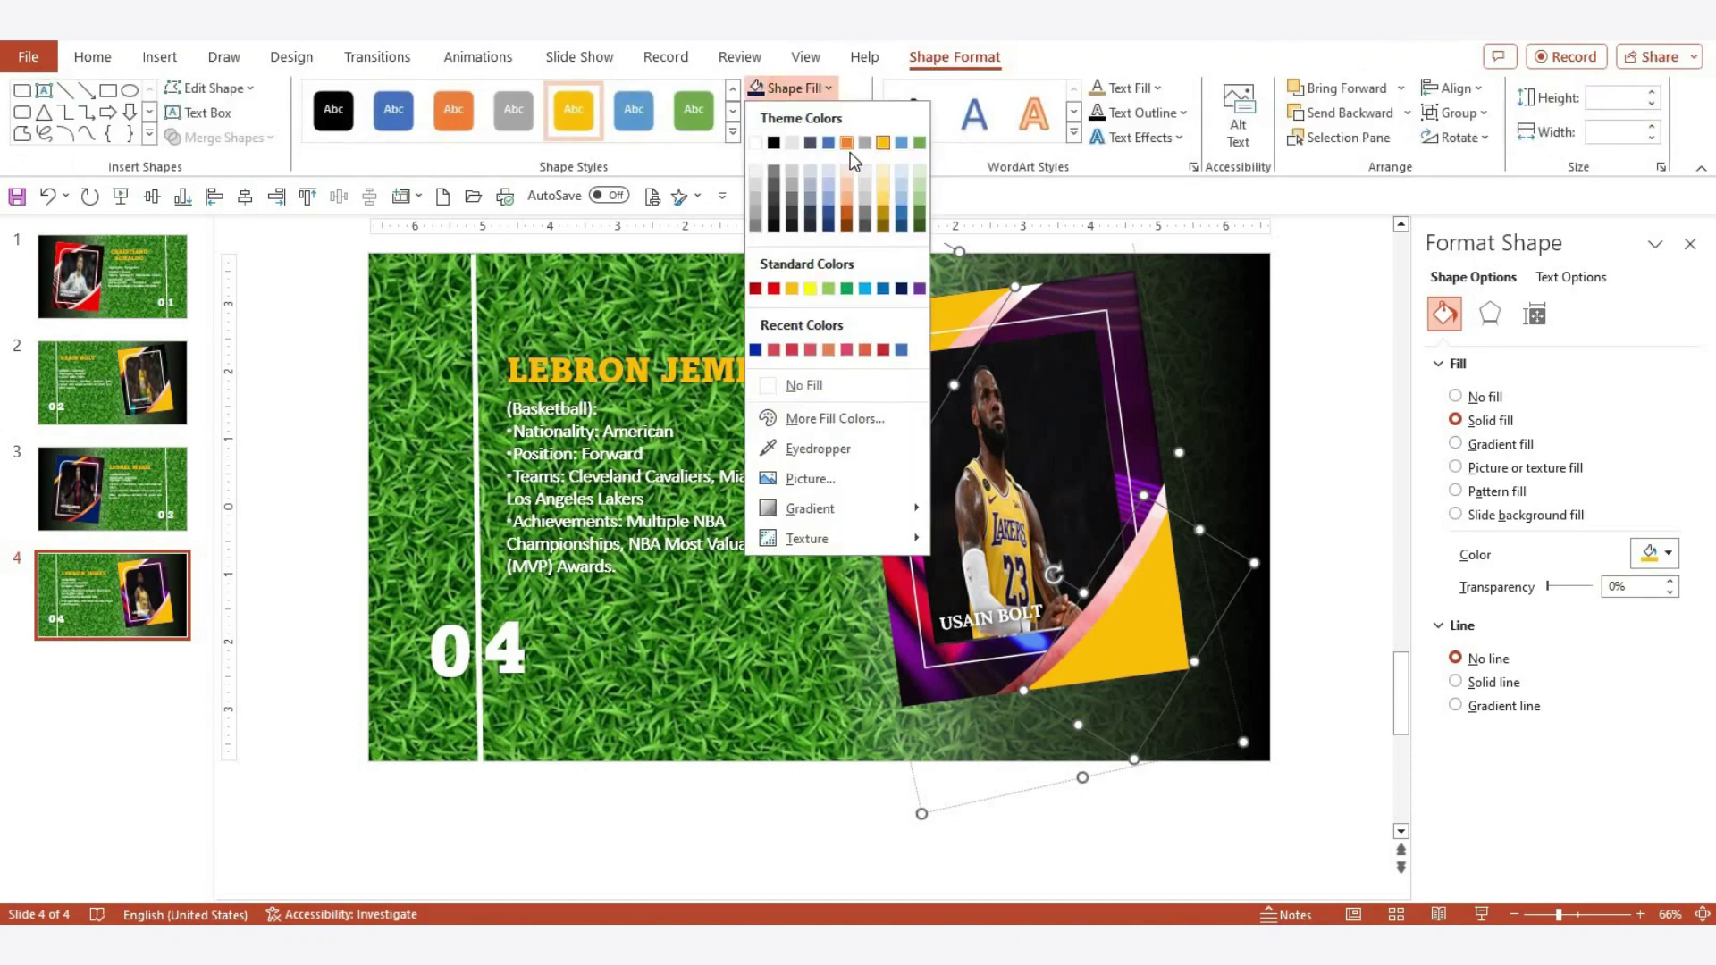
pyautogui.click(817, 448)
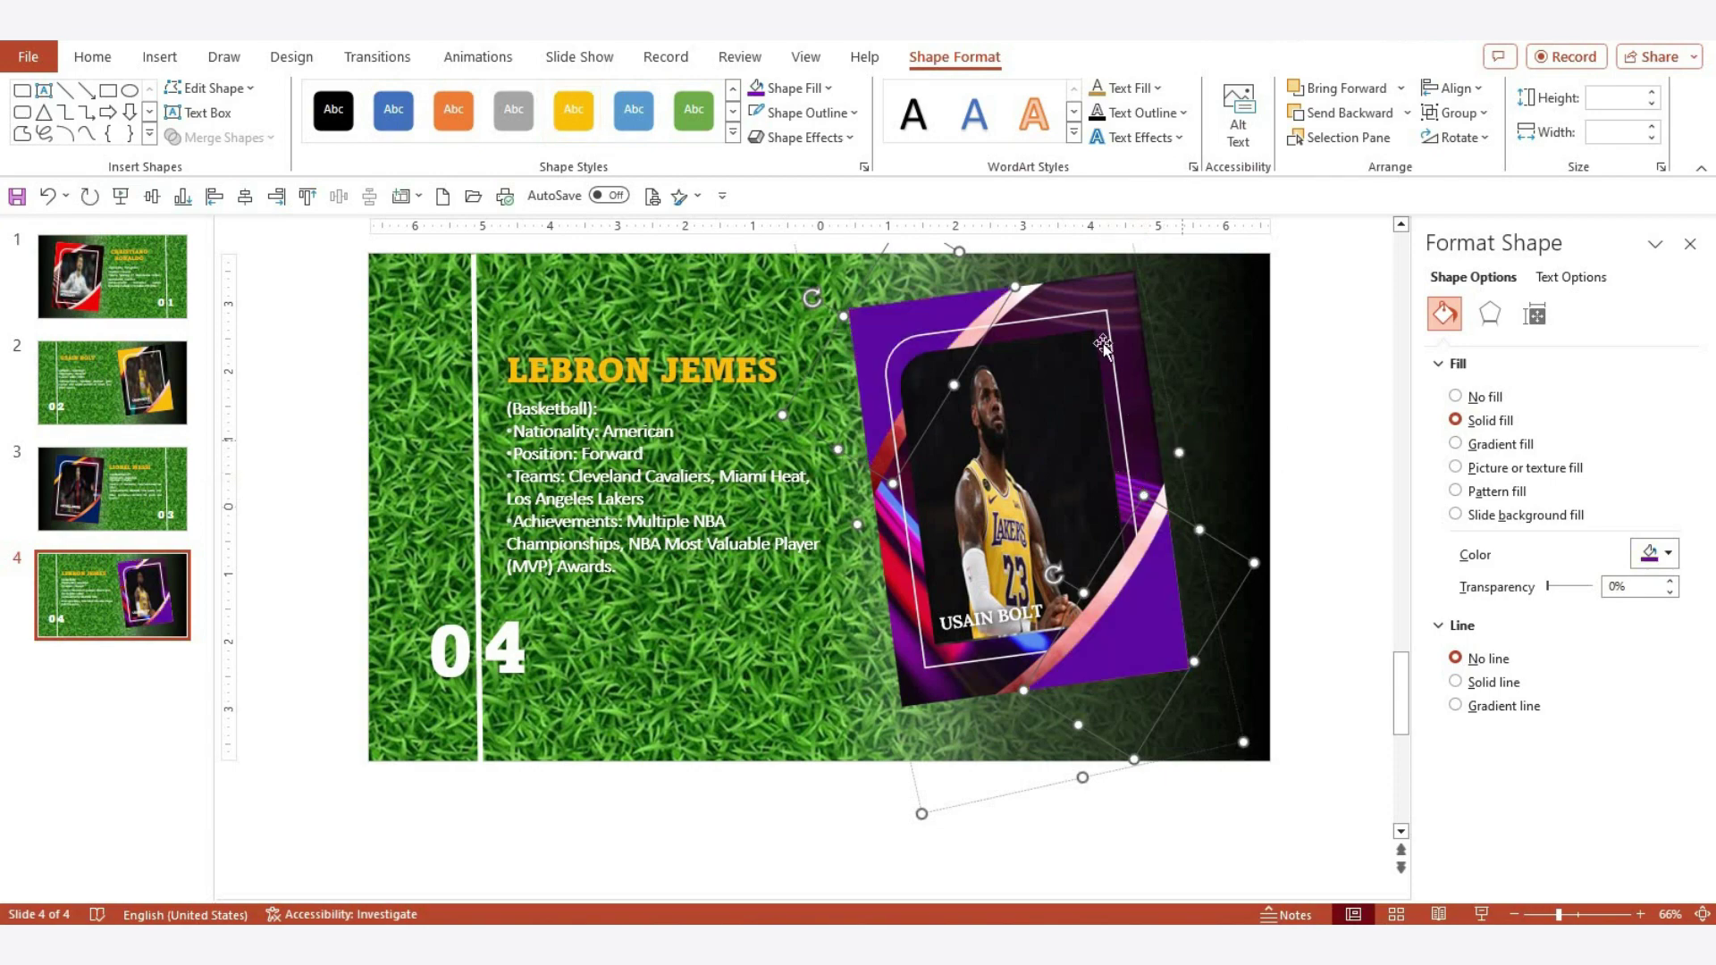
pyautogui.click(1076, 295)
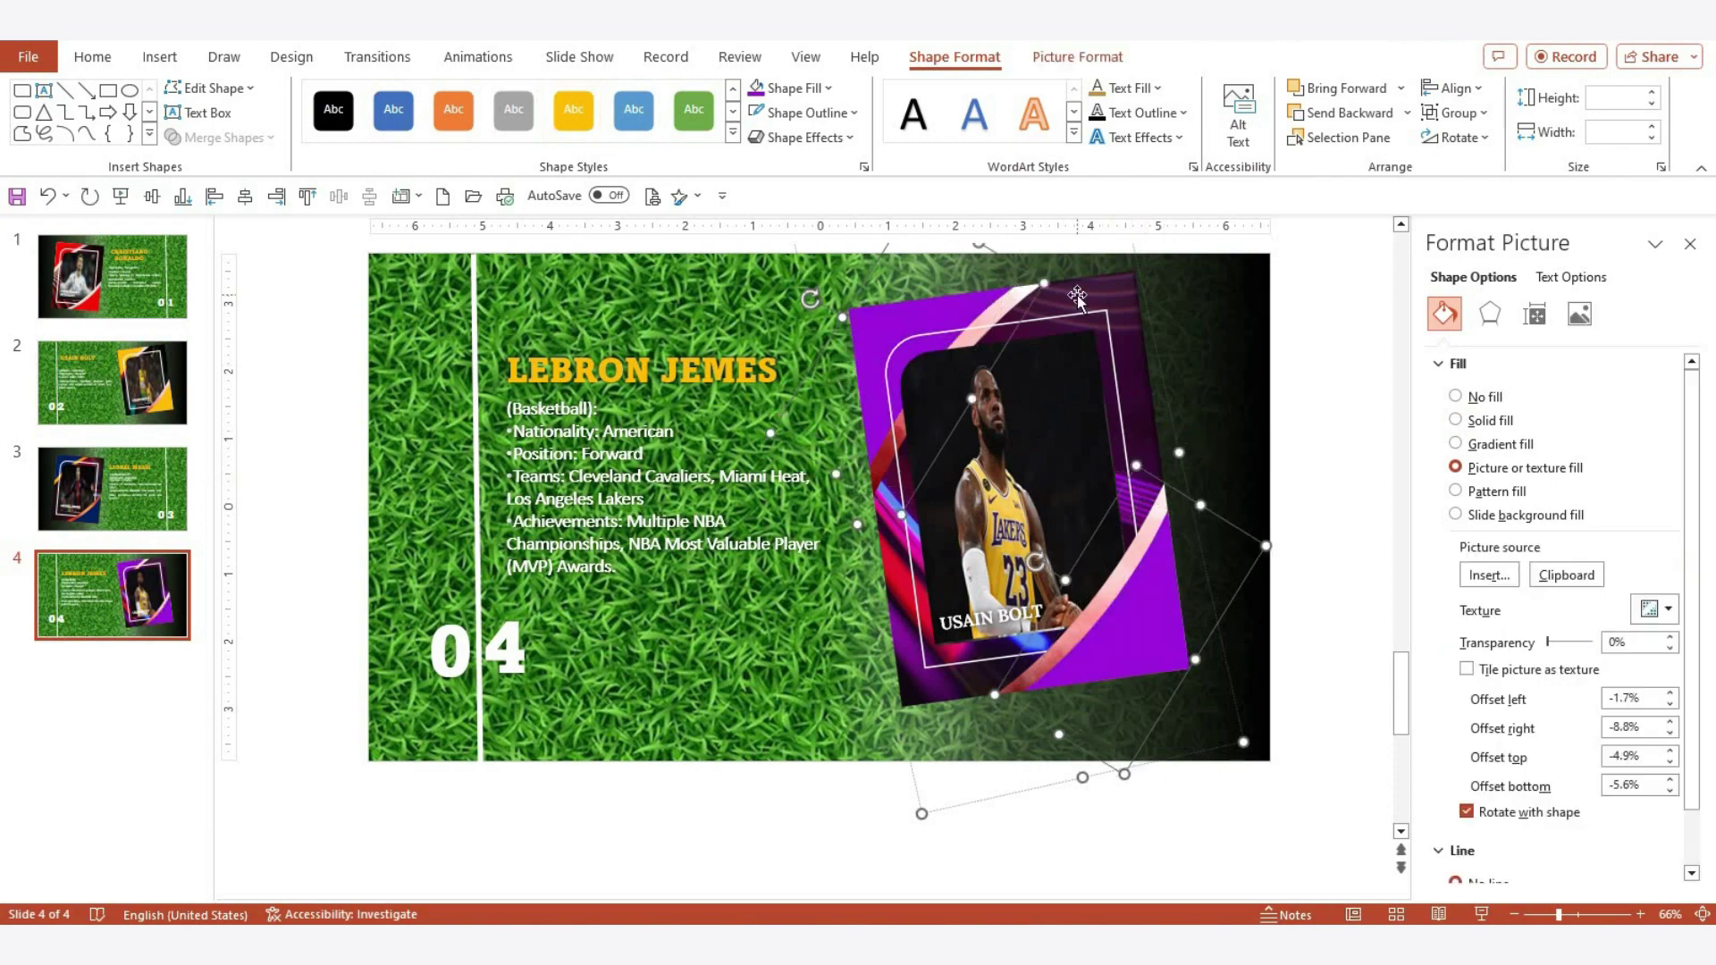
# Search the stock image library for 'red Abstract'
pyautogui.click(1489, 574)
pyautogui.click(643, 367)
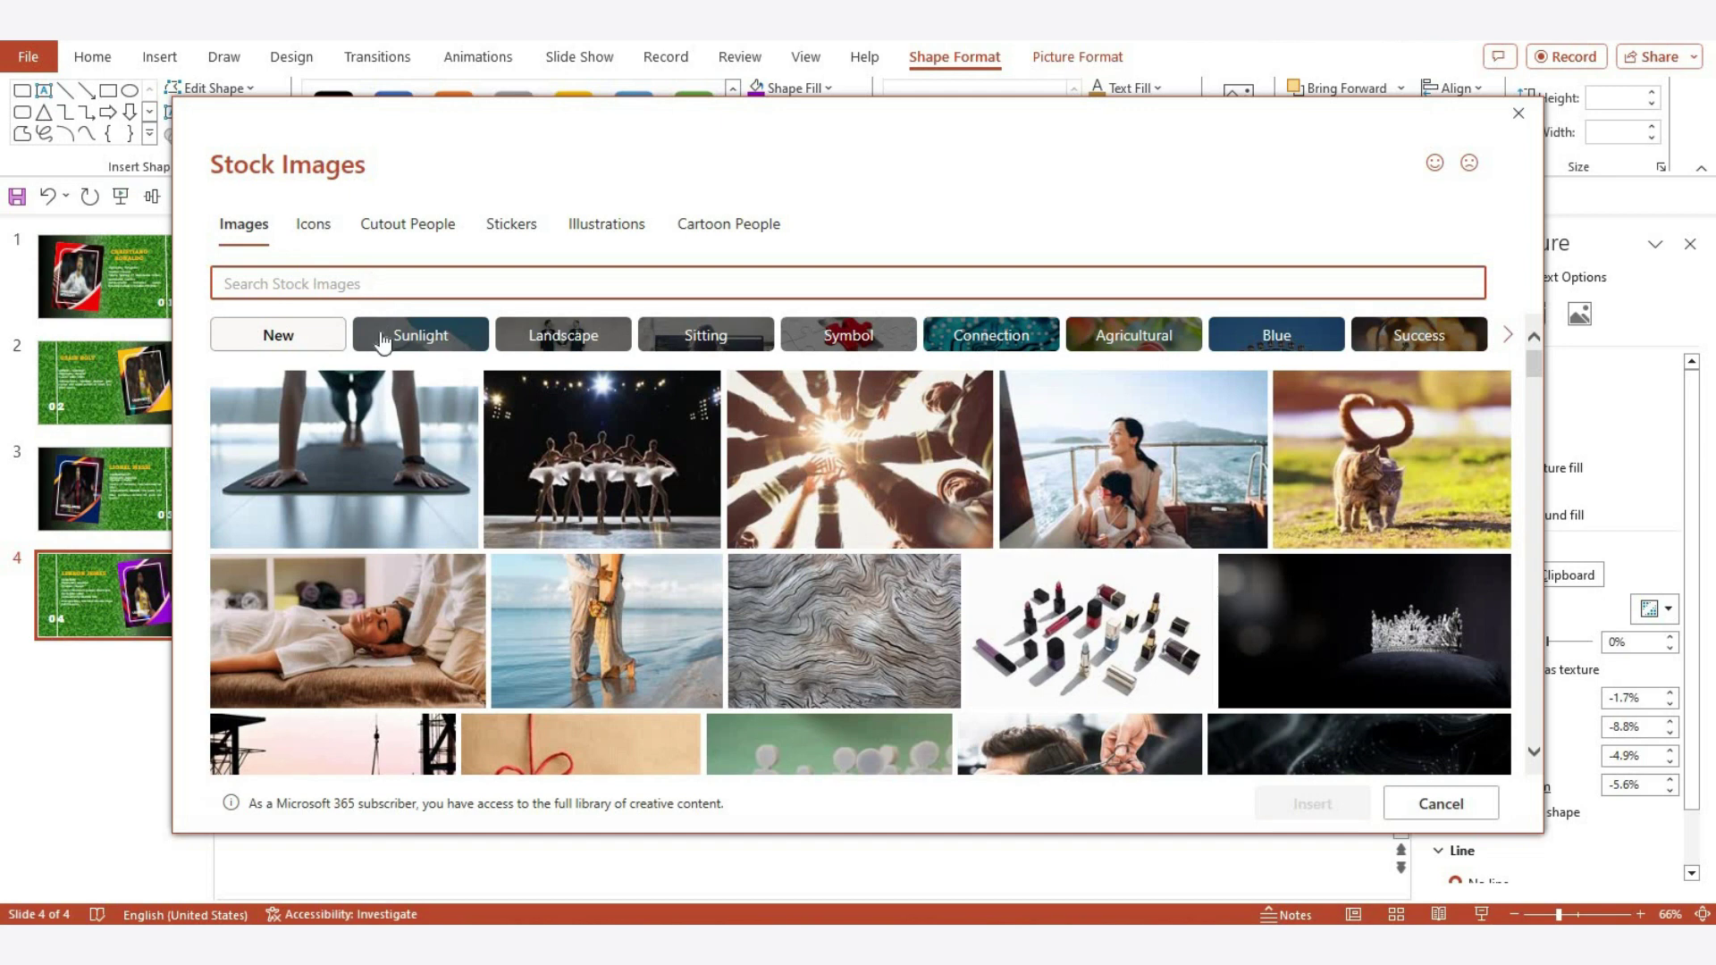
pyautogui.click(367, 284)
pyautogui.write('LeBron James')
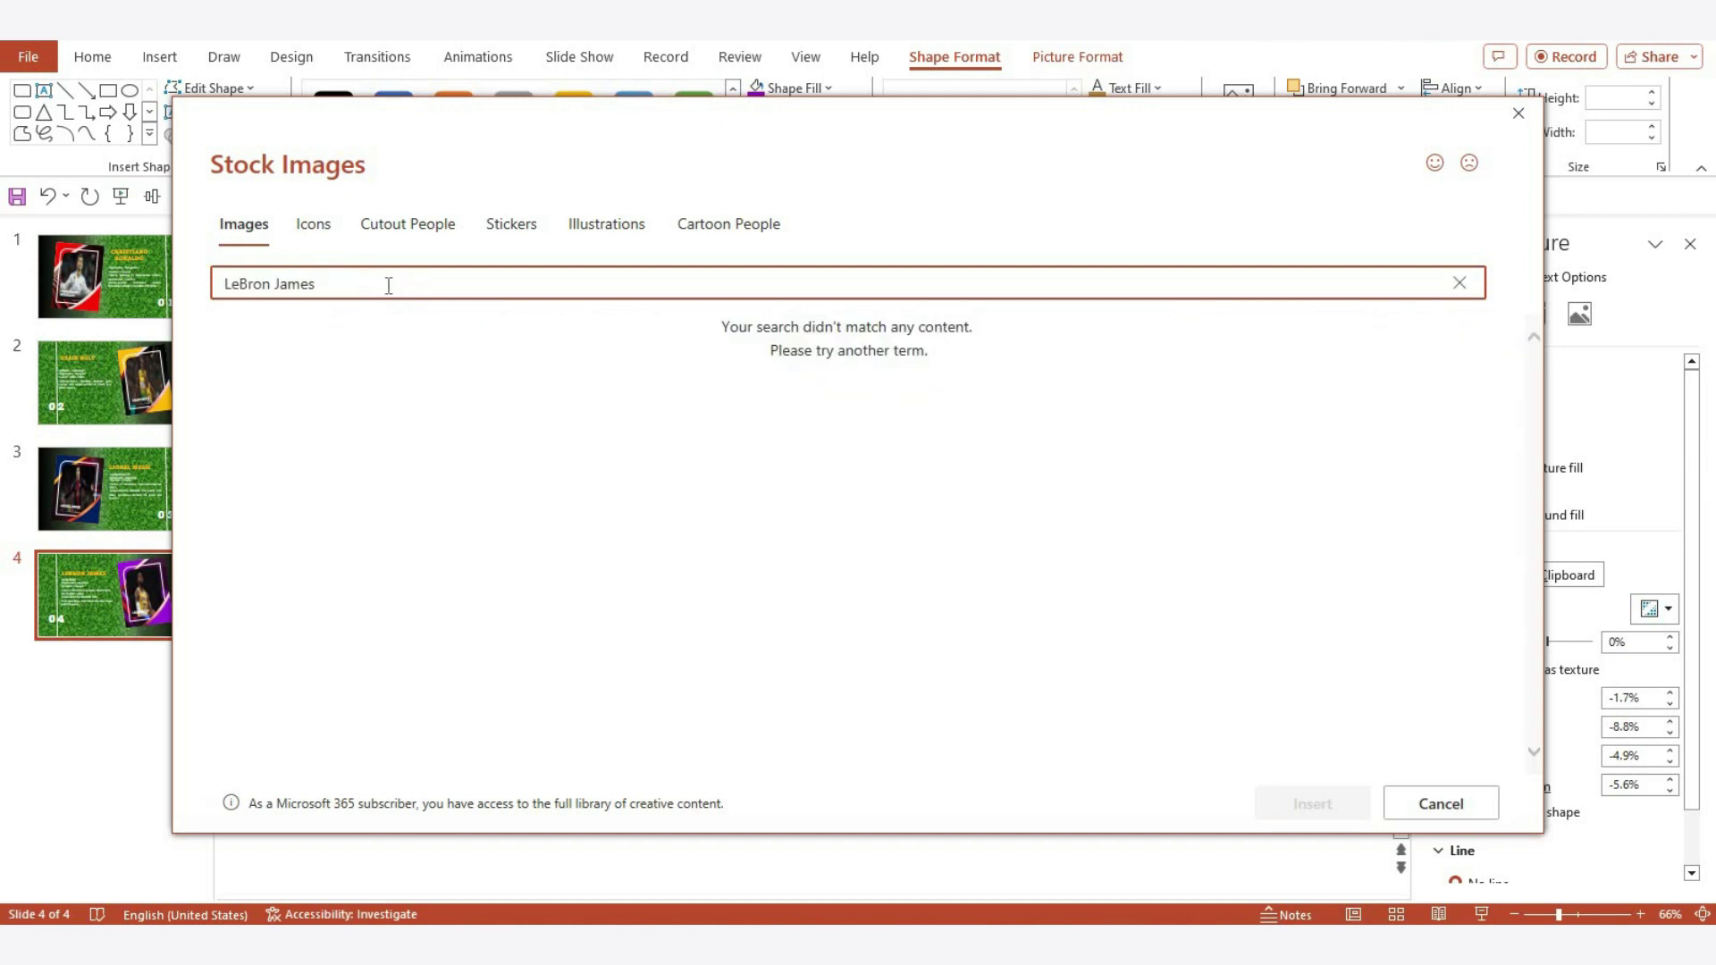
pyautogui.hotkey('ctrl', 'a')
pyautogui.write('re')
pyautogui.write('d A')
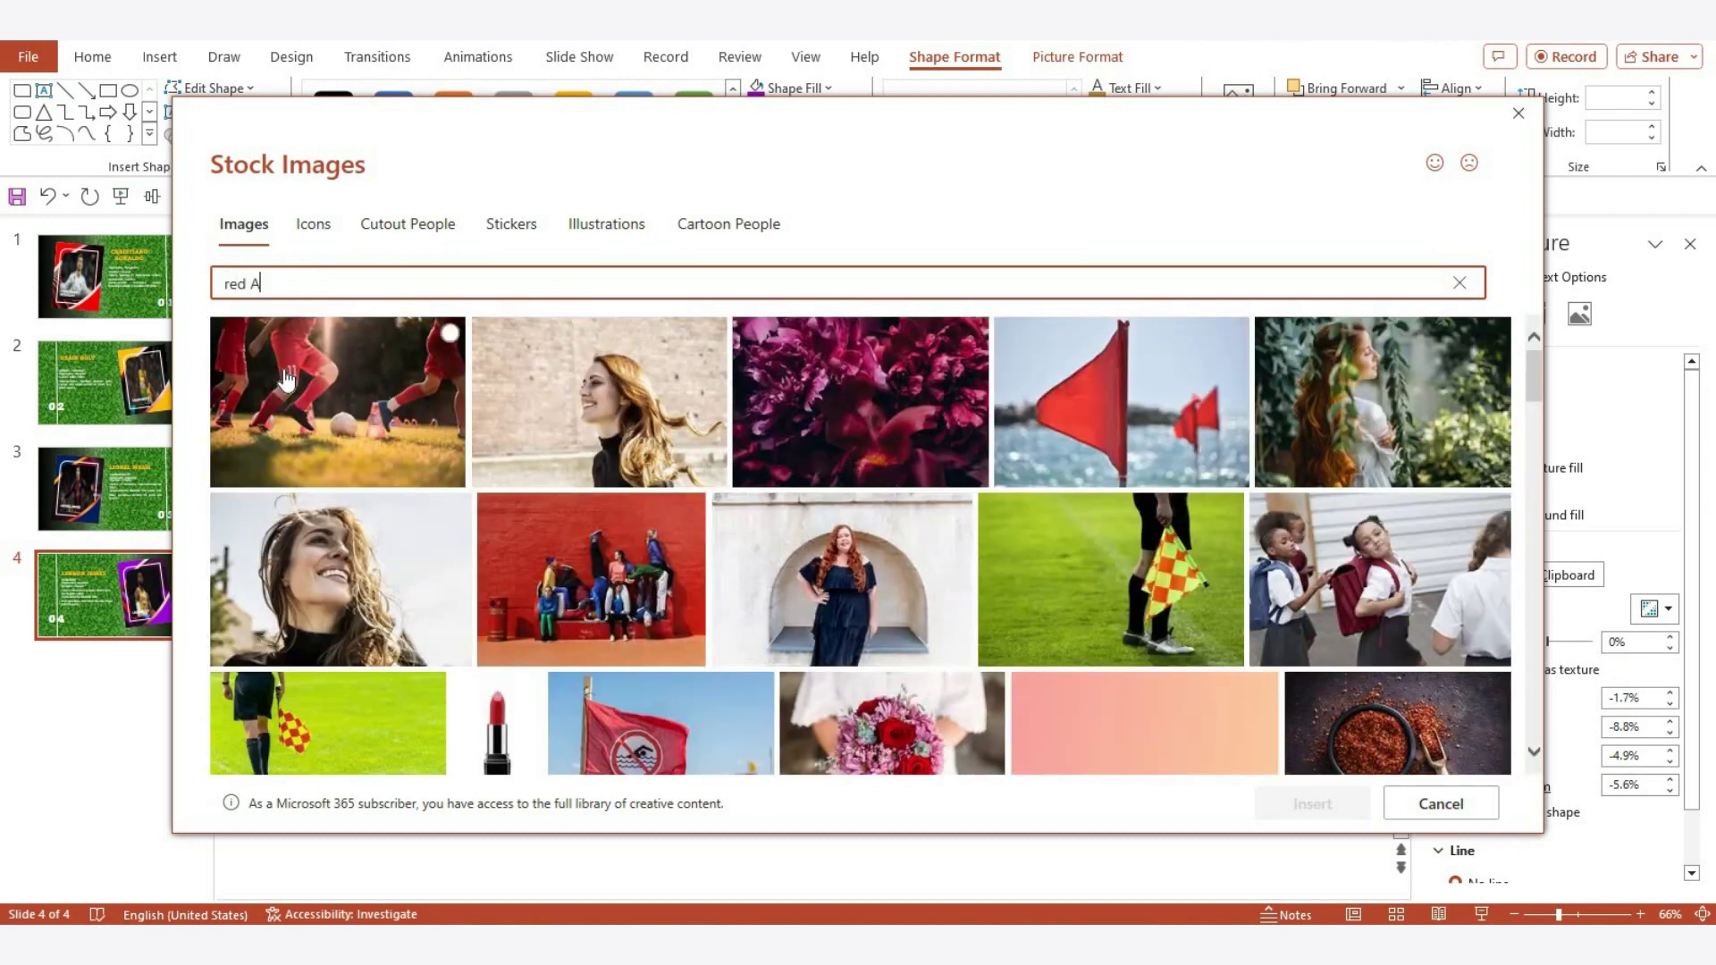
pyautogui.write('bst')
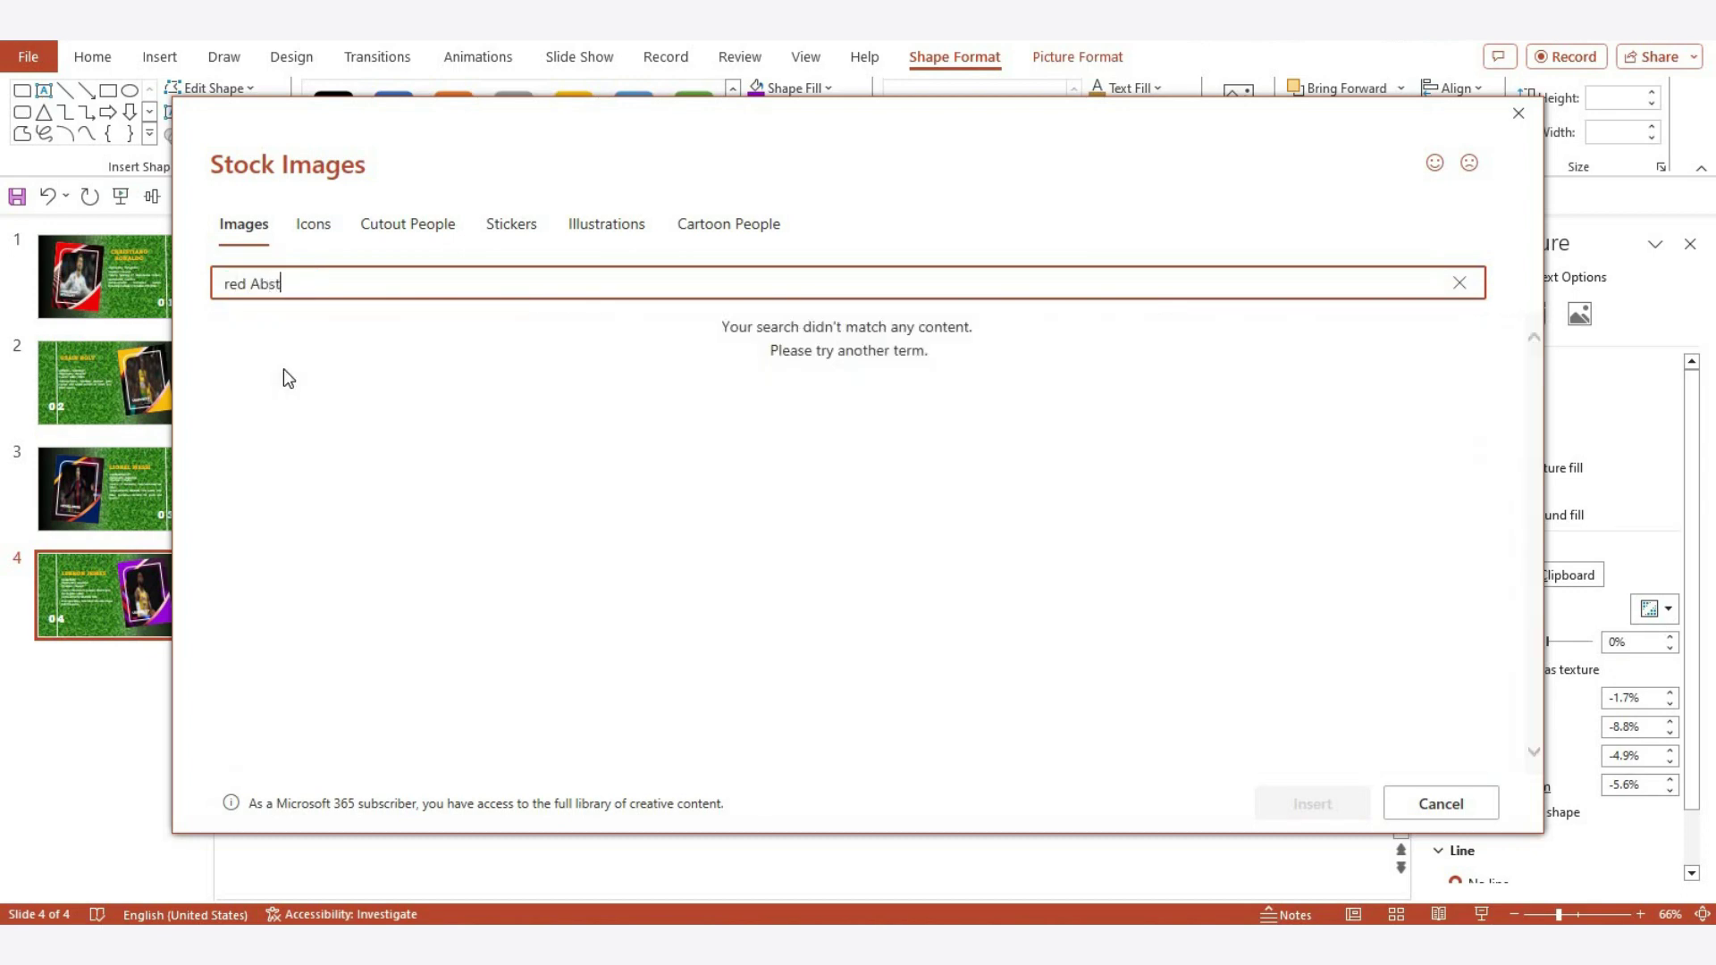
pyautogui.write('ro')
pyautogui.press('BackSpace')
pyautogui.write('act')
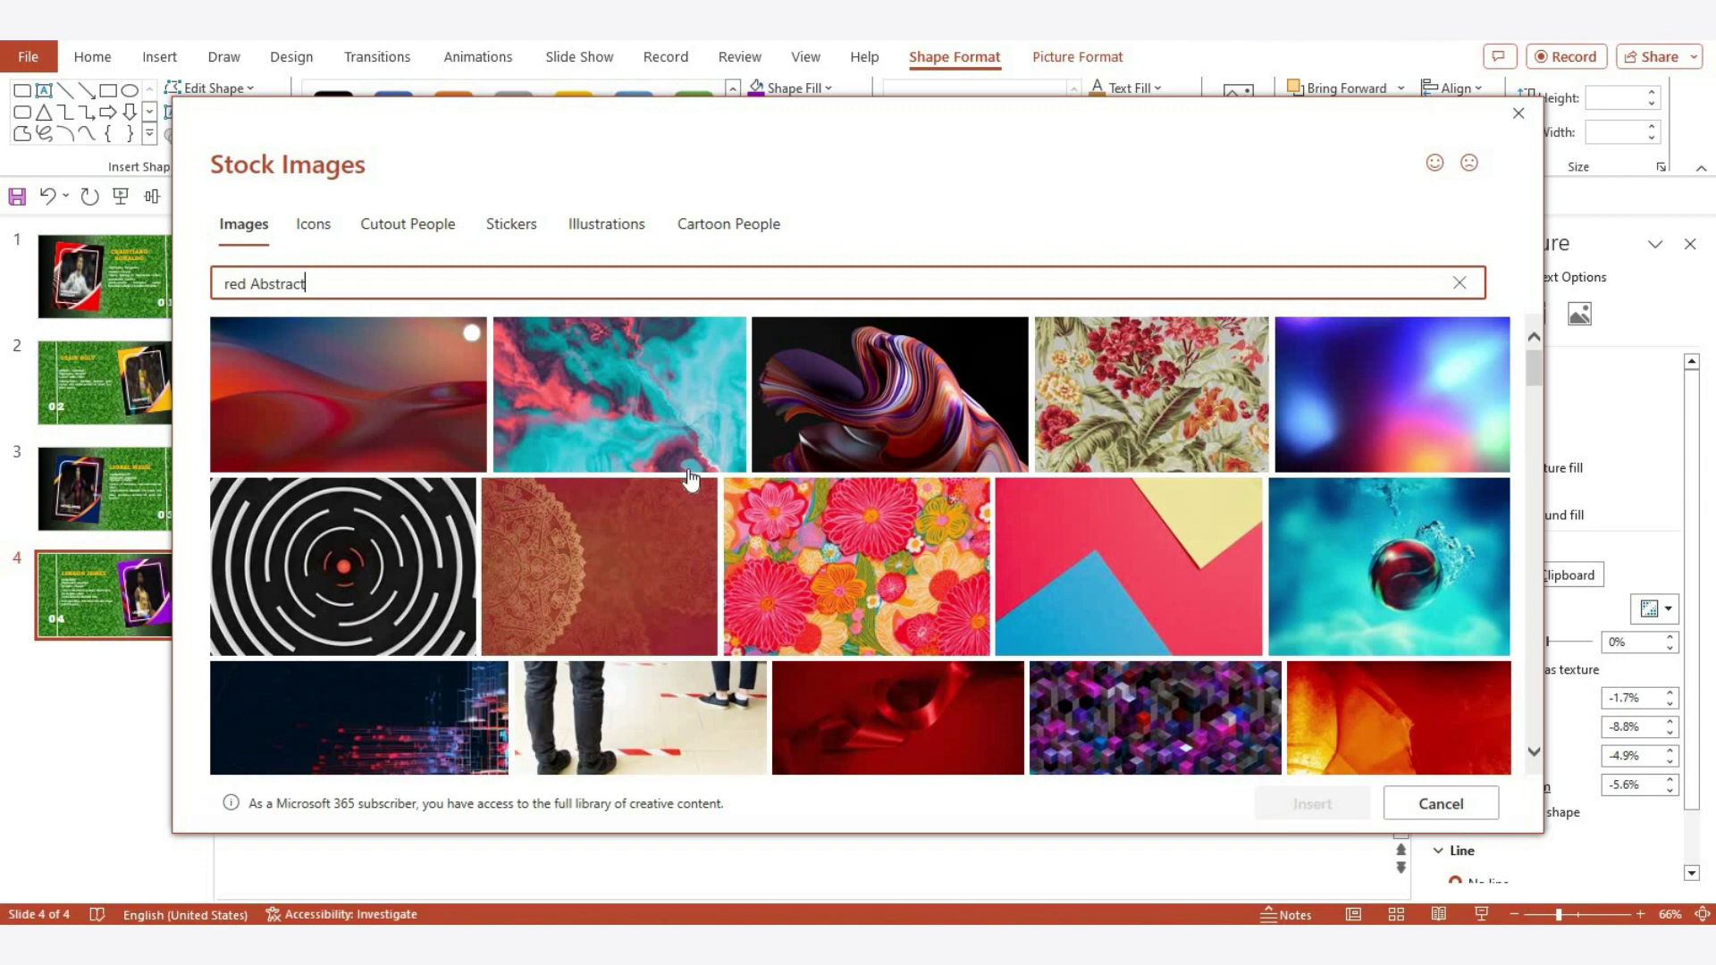
# Insert the blue bokeh abstract image as the card frame's picture fill
pyautogui.scroll(-1, 1266, 678)
pyautogui.scroll(1, 1458, 406)
pyautogui.click(1458, 406)
pyautogui.click(1333, 789)
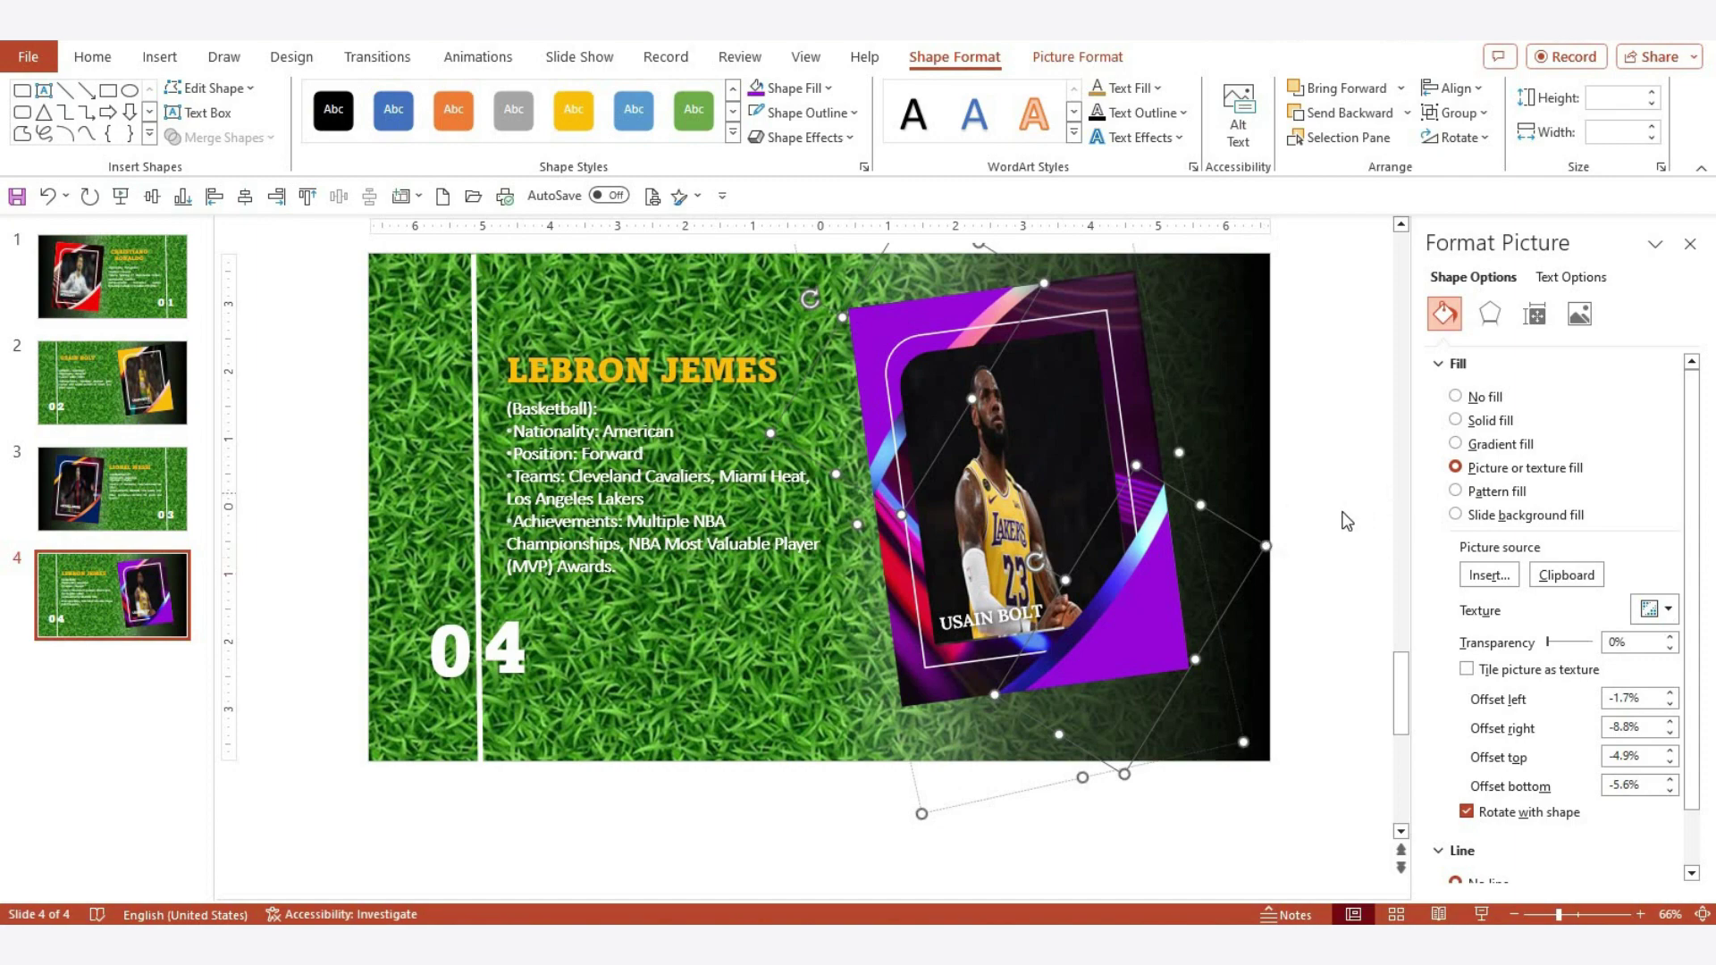
pyautogui.click(1489, 574)
# Search the stock images for 'red AbStract', correcting the misspelled search word
pyautogui.click(848, 471)
pyautogui.write('re')
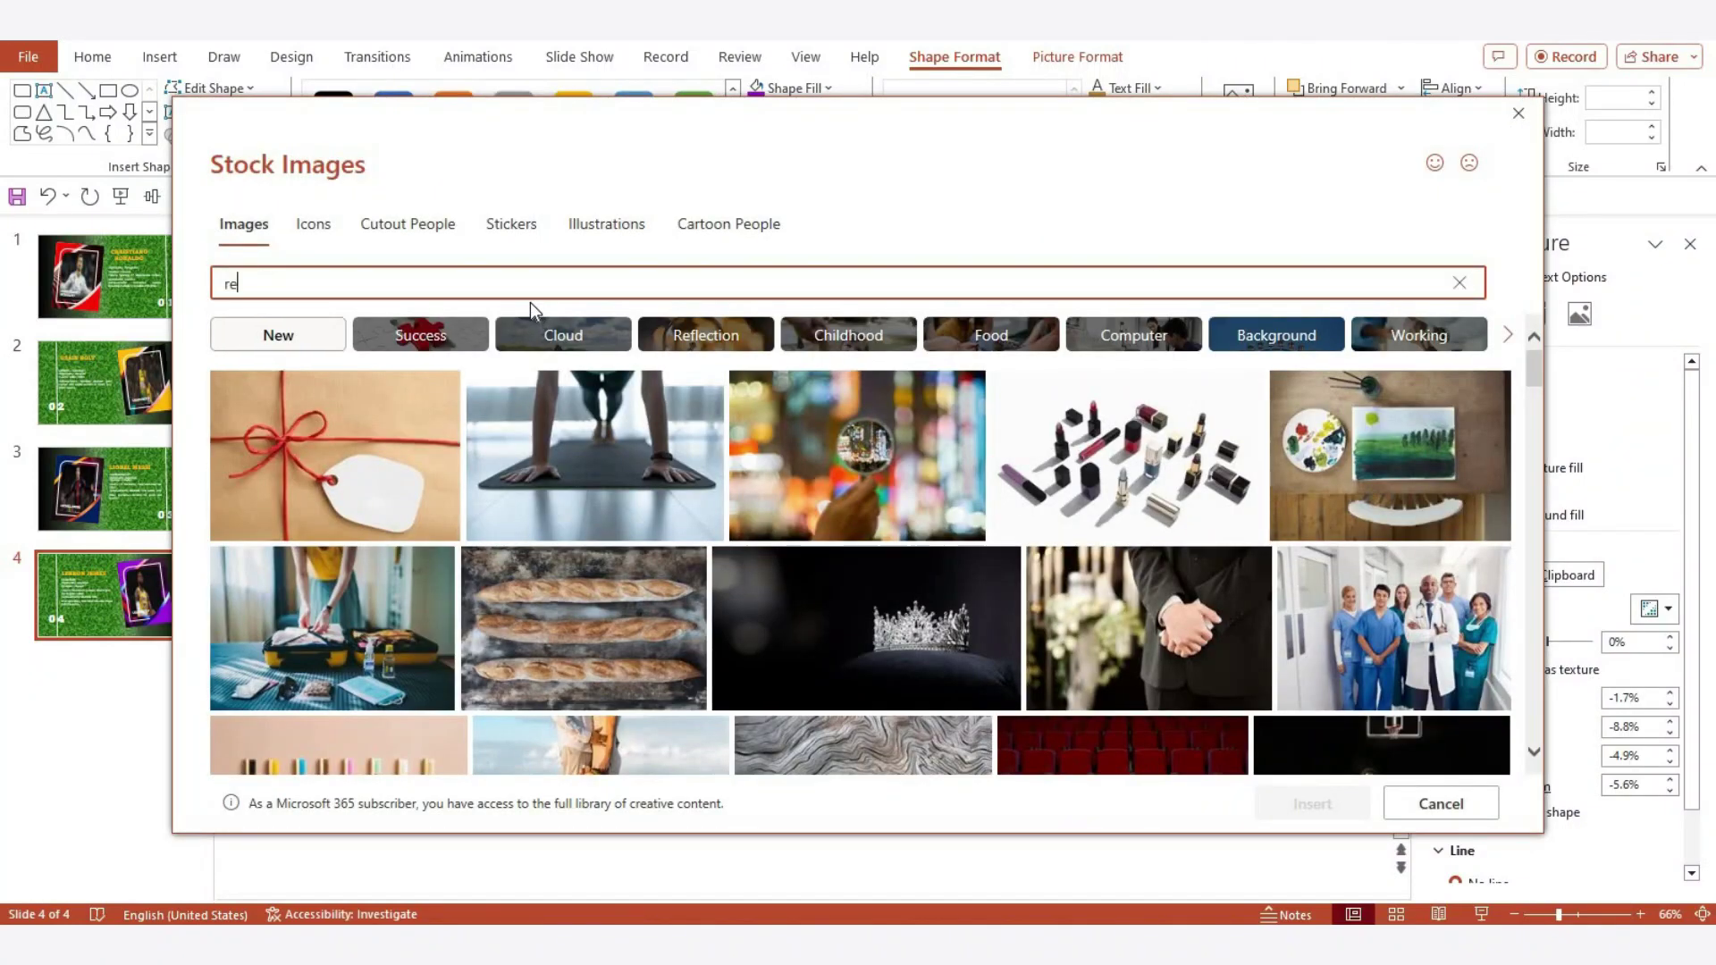
pyautogui.write('d a')
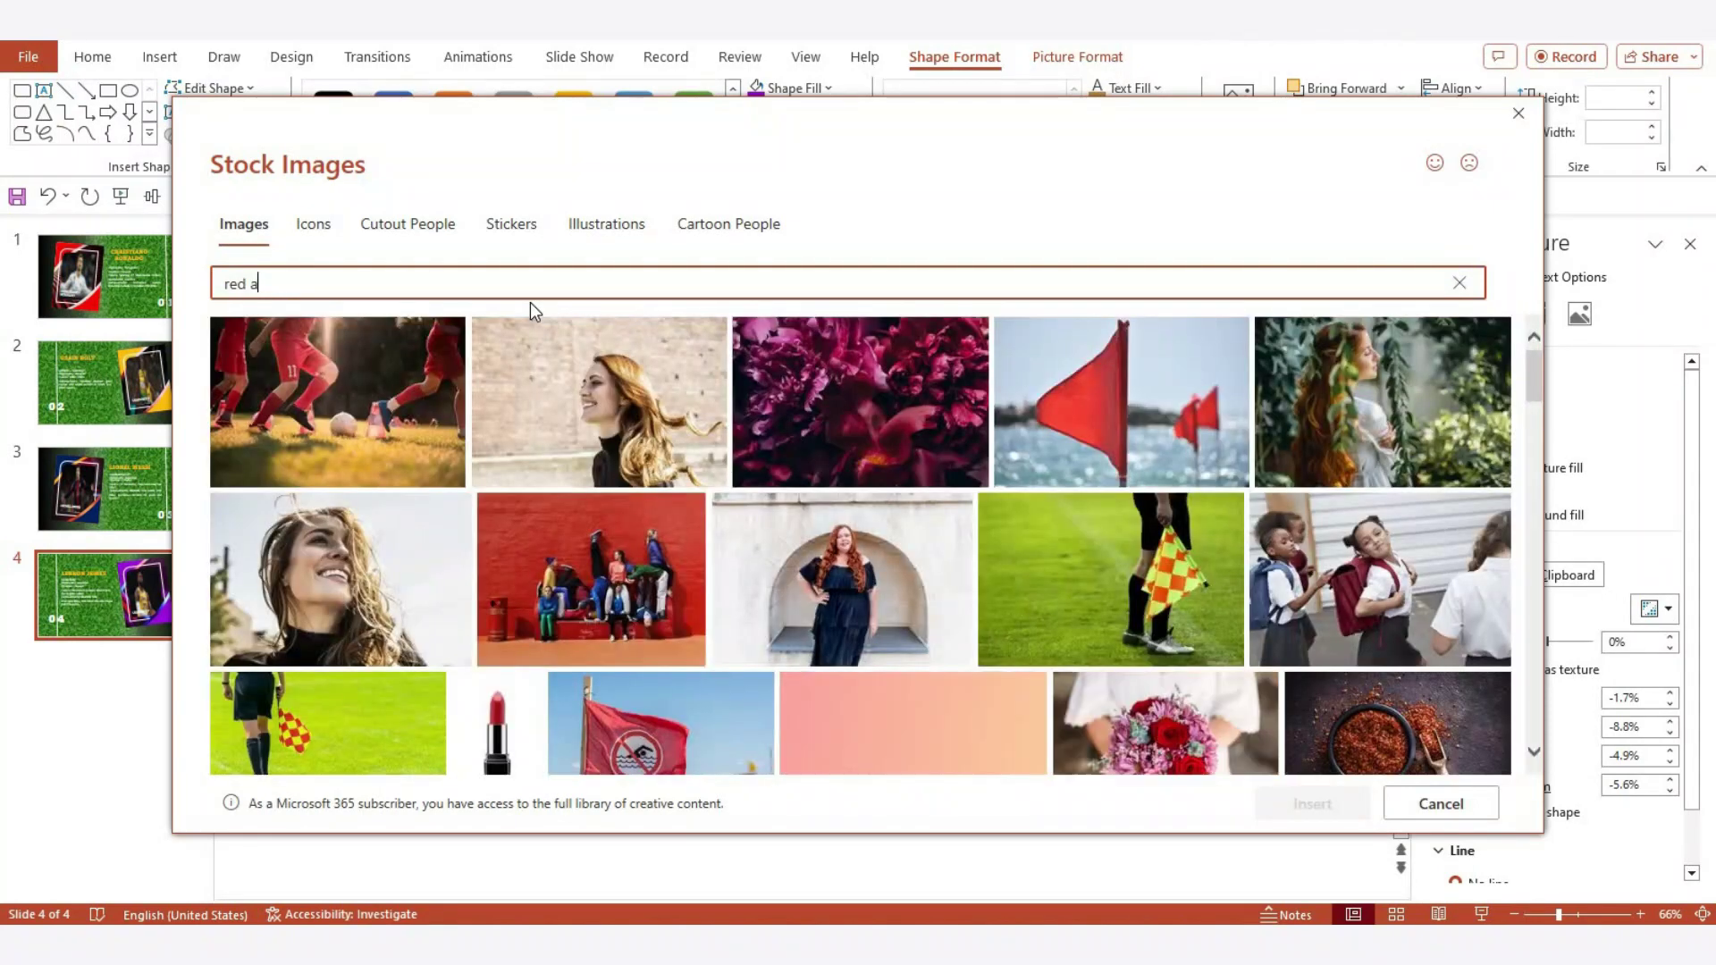
pyautogui.write('bstr')
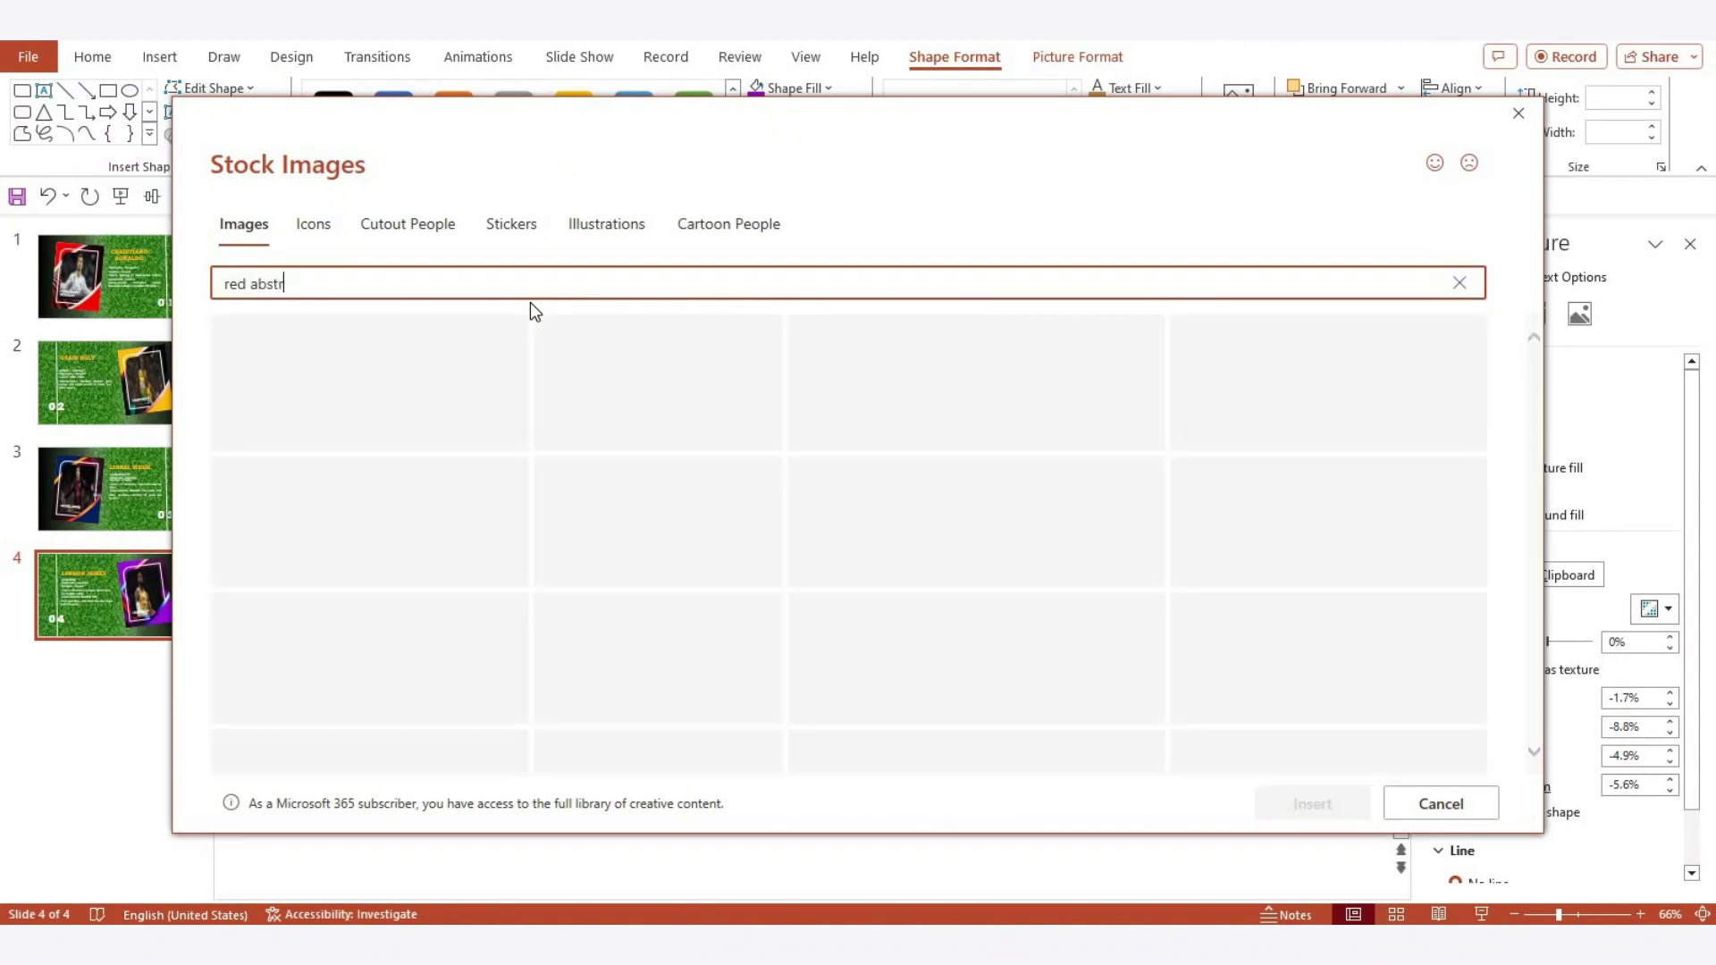
pyautogui.write('oct')
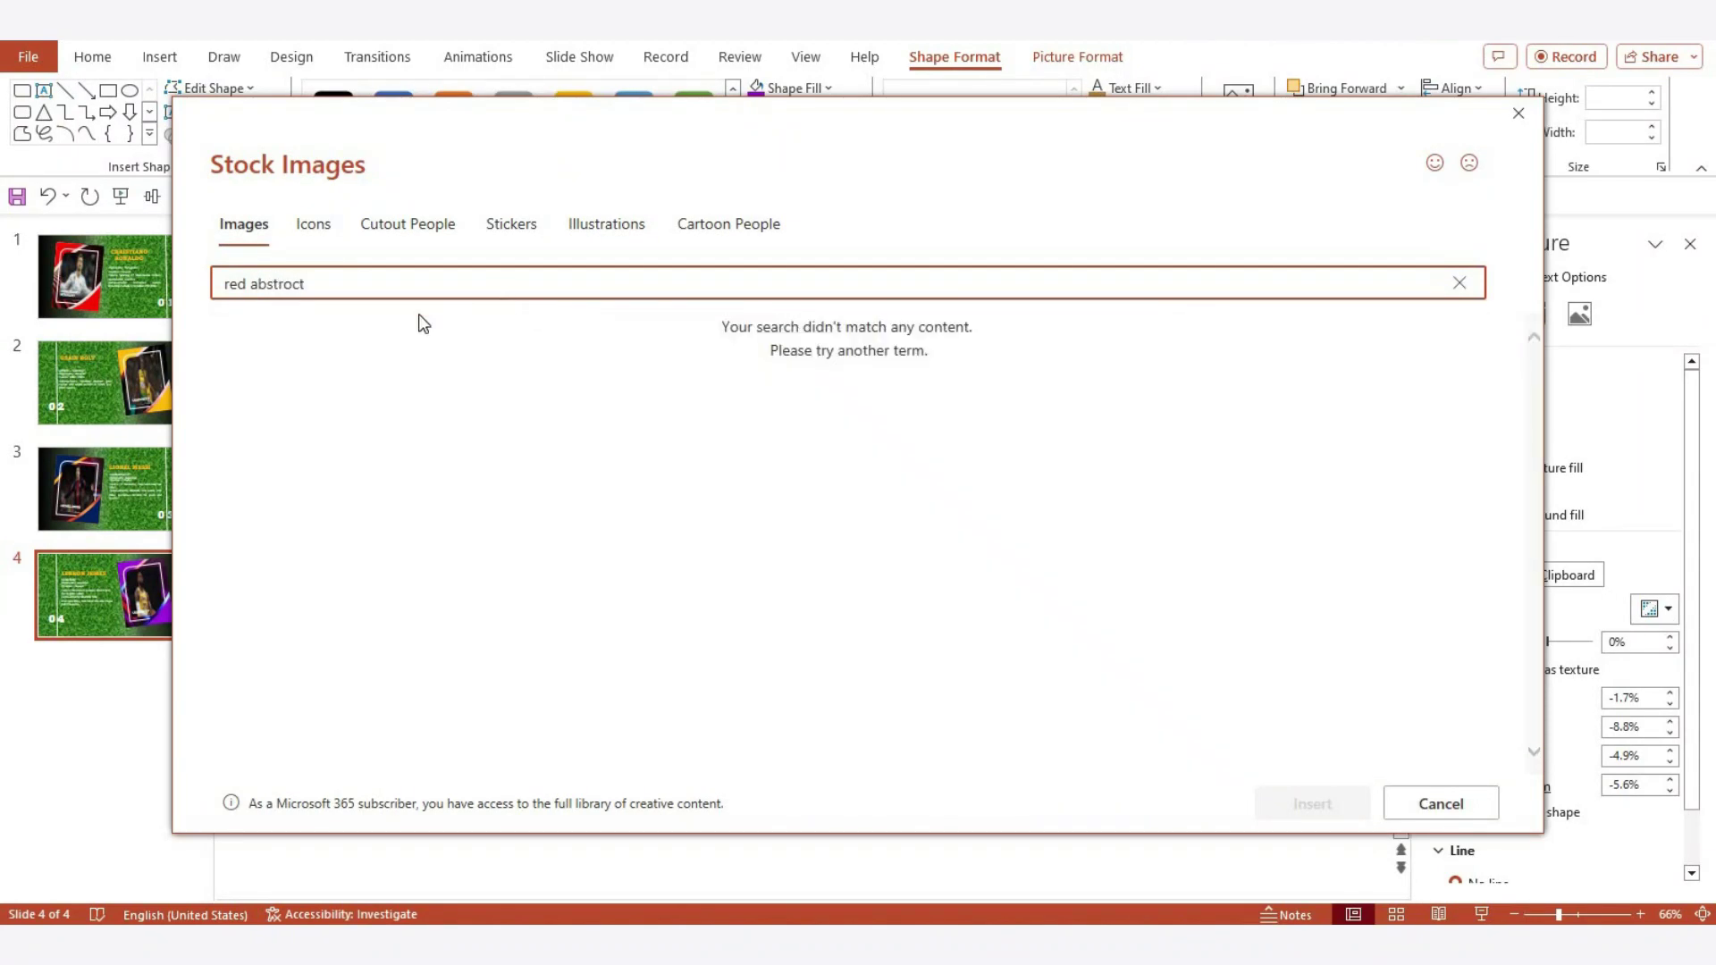
pyautogui.press('BackSpace')
pyautogui.press('BackSpace')
pyautogui.press('BackSpace')
pyautogui.press('BackSpace')
pyautogui.press('BackSpace')
pyautogui.press('BackSpace')
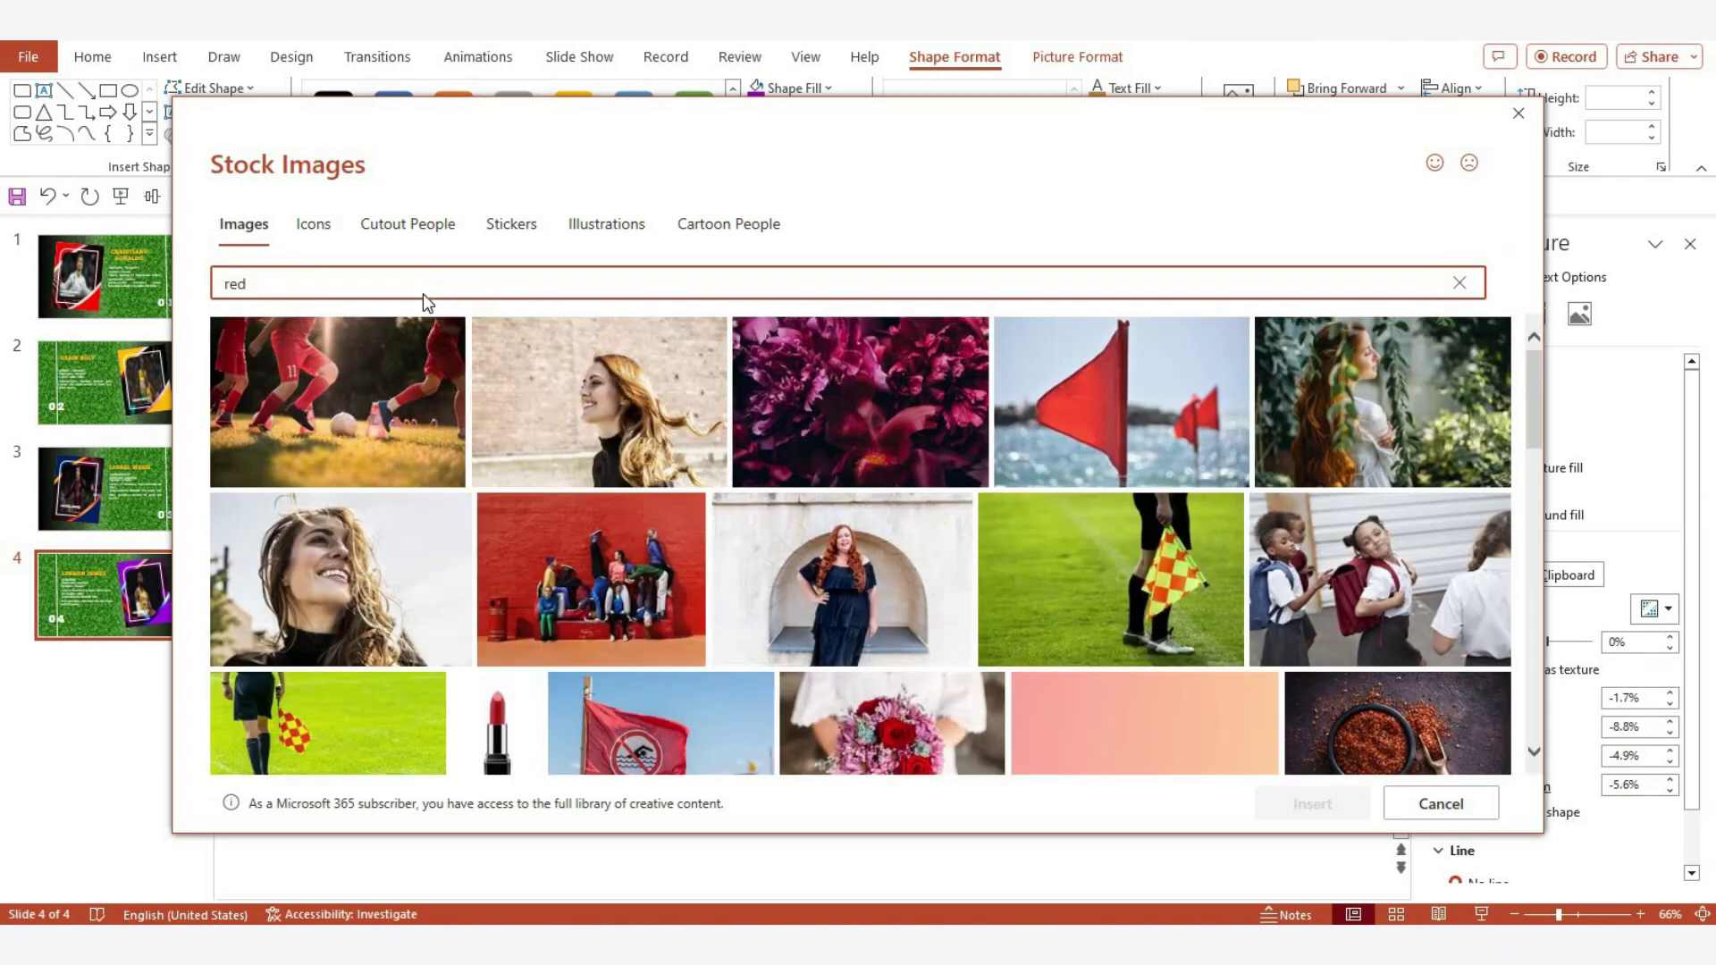
pyautogui.write(' abst')
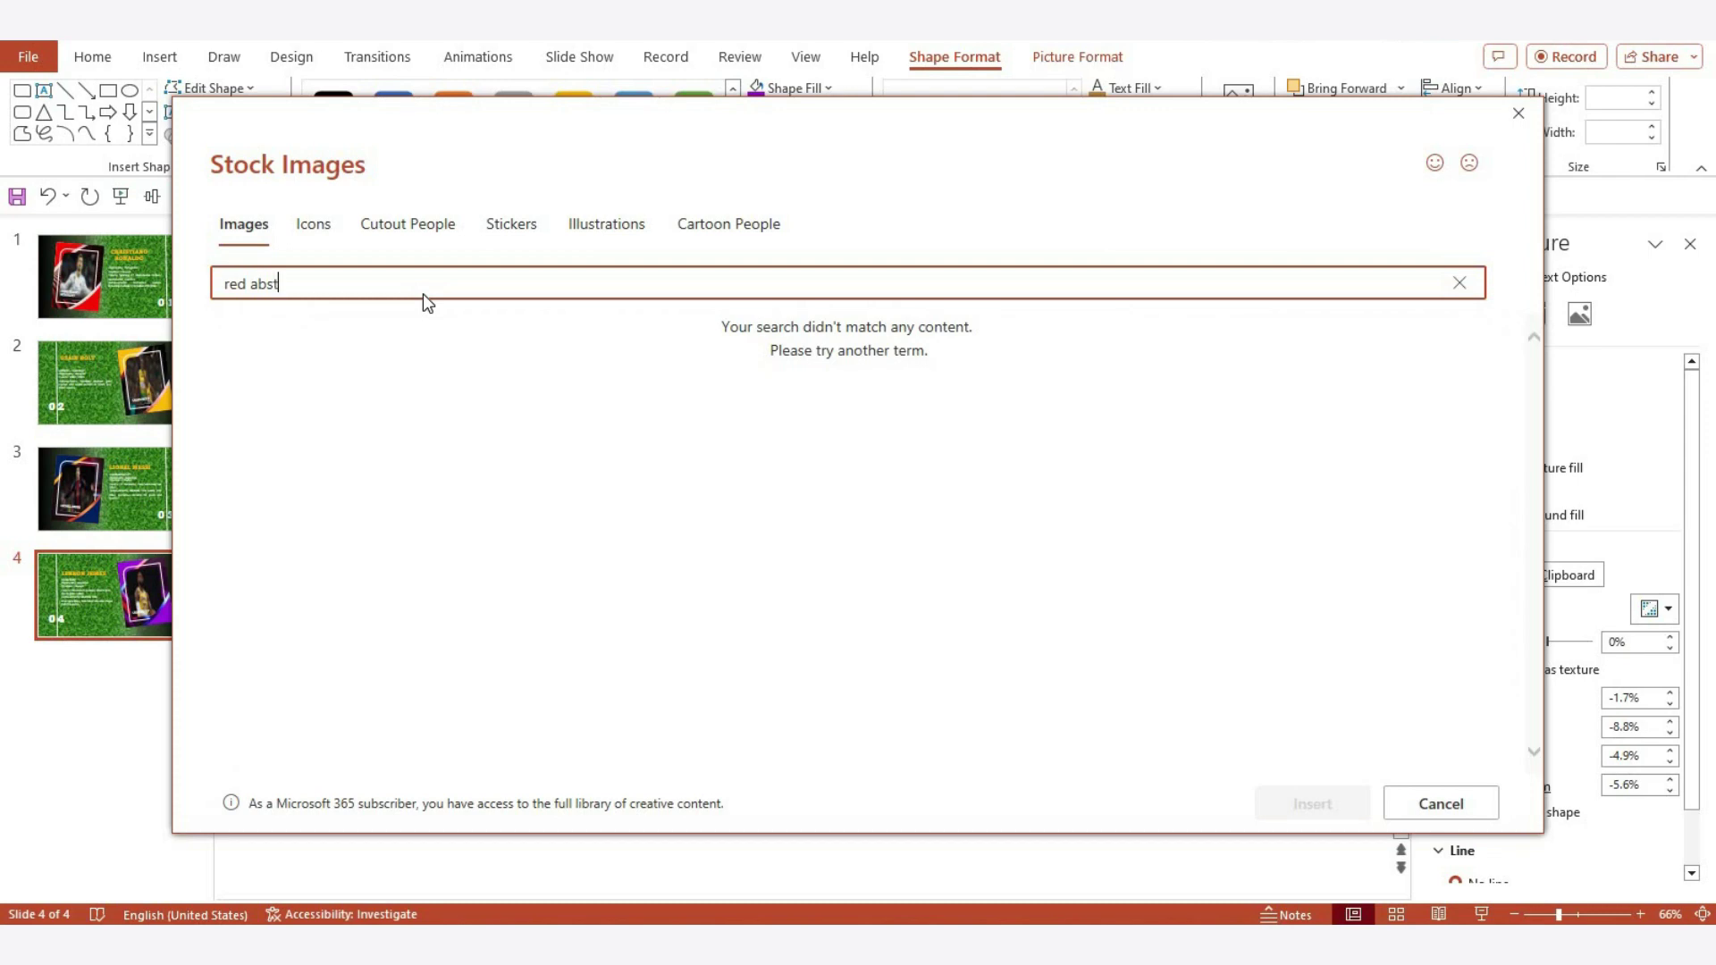
pyautogui.write('act')
pyautogui.click(260, 284)
pyautogui.write('t')
pyautogui.write('ra')
pyautogui.press('BackSpace')
pyautogui.write('Ab')
pyautogui.write('S')
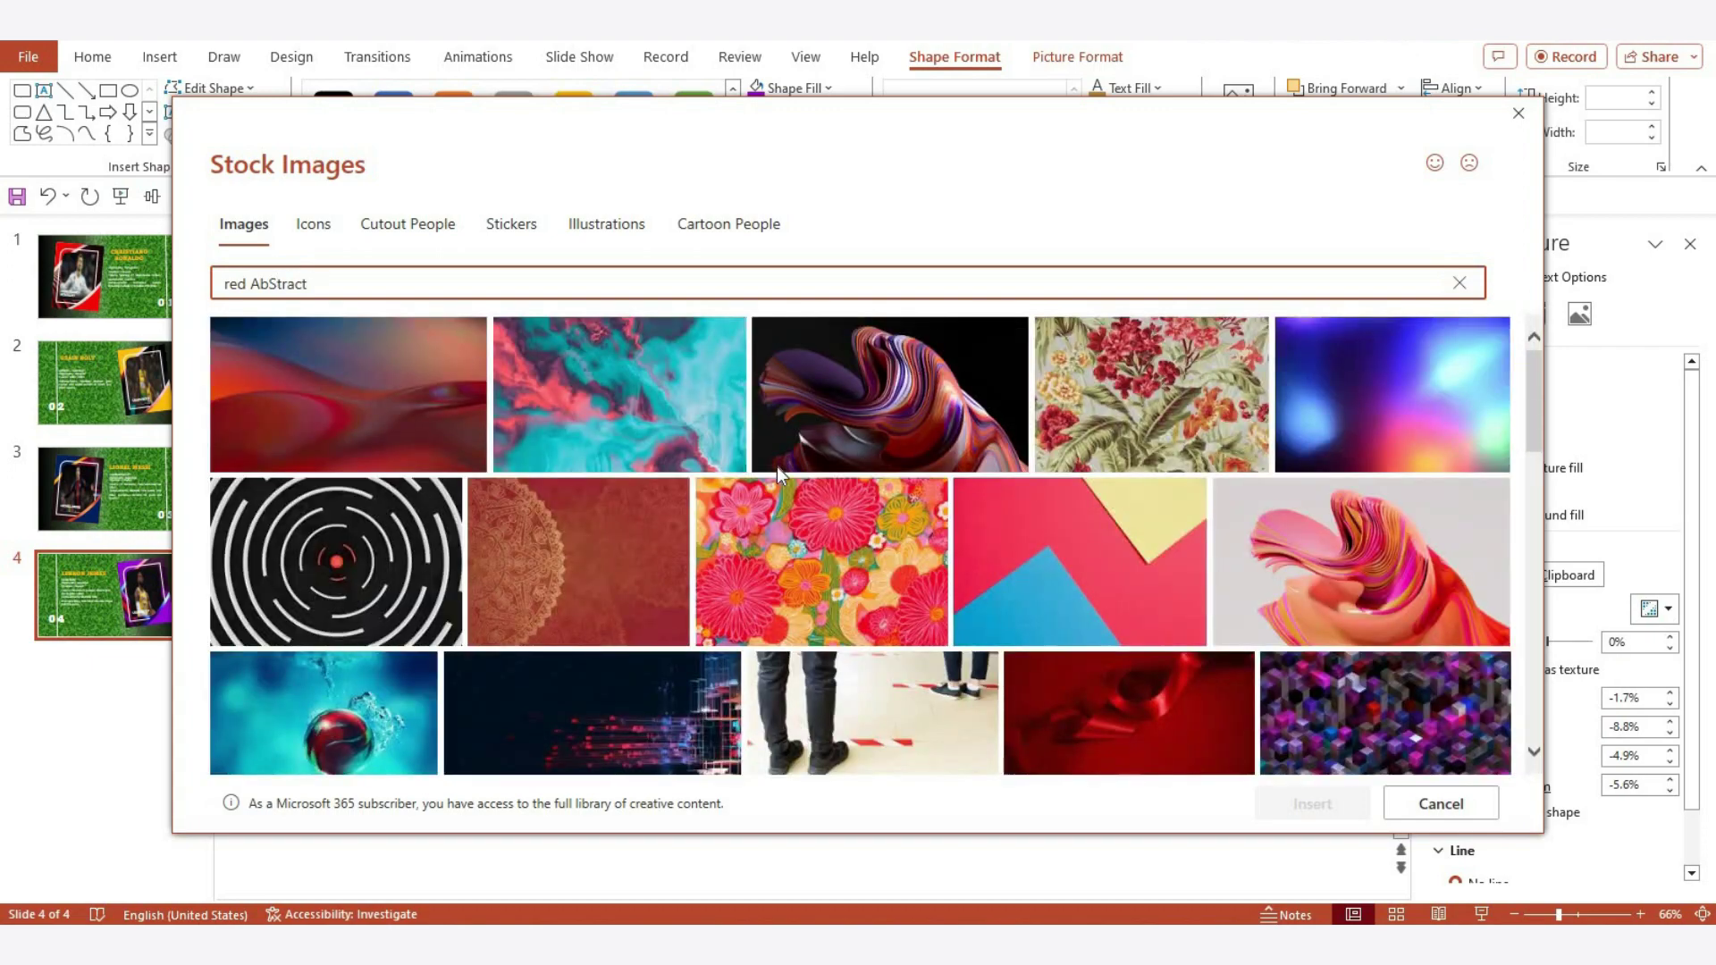
# Scroll up and down through the 'red AbStract' stock image results looking for a suitable card picture
pyautogui.scroll(-2, 1193, 471)
pyautogui.scroll(2, 1194, 471)
pyautogui.scroll(-2, 1193, 465)
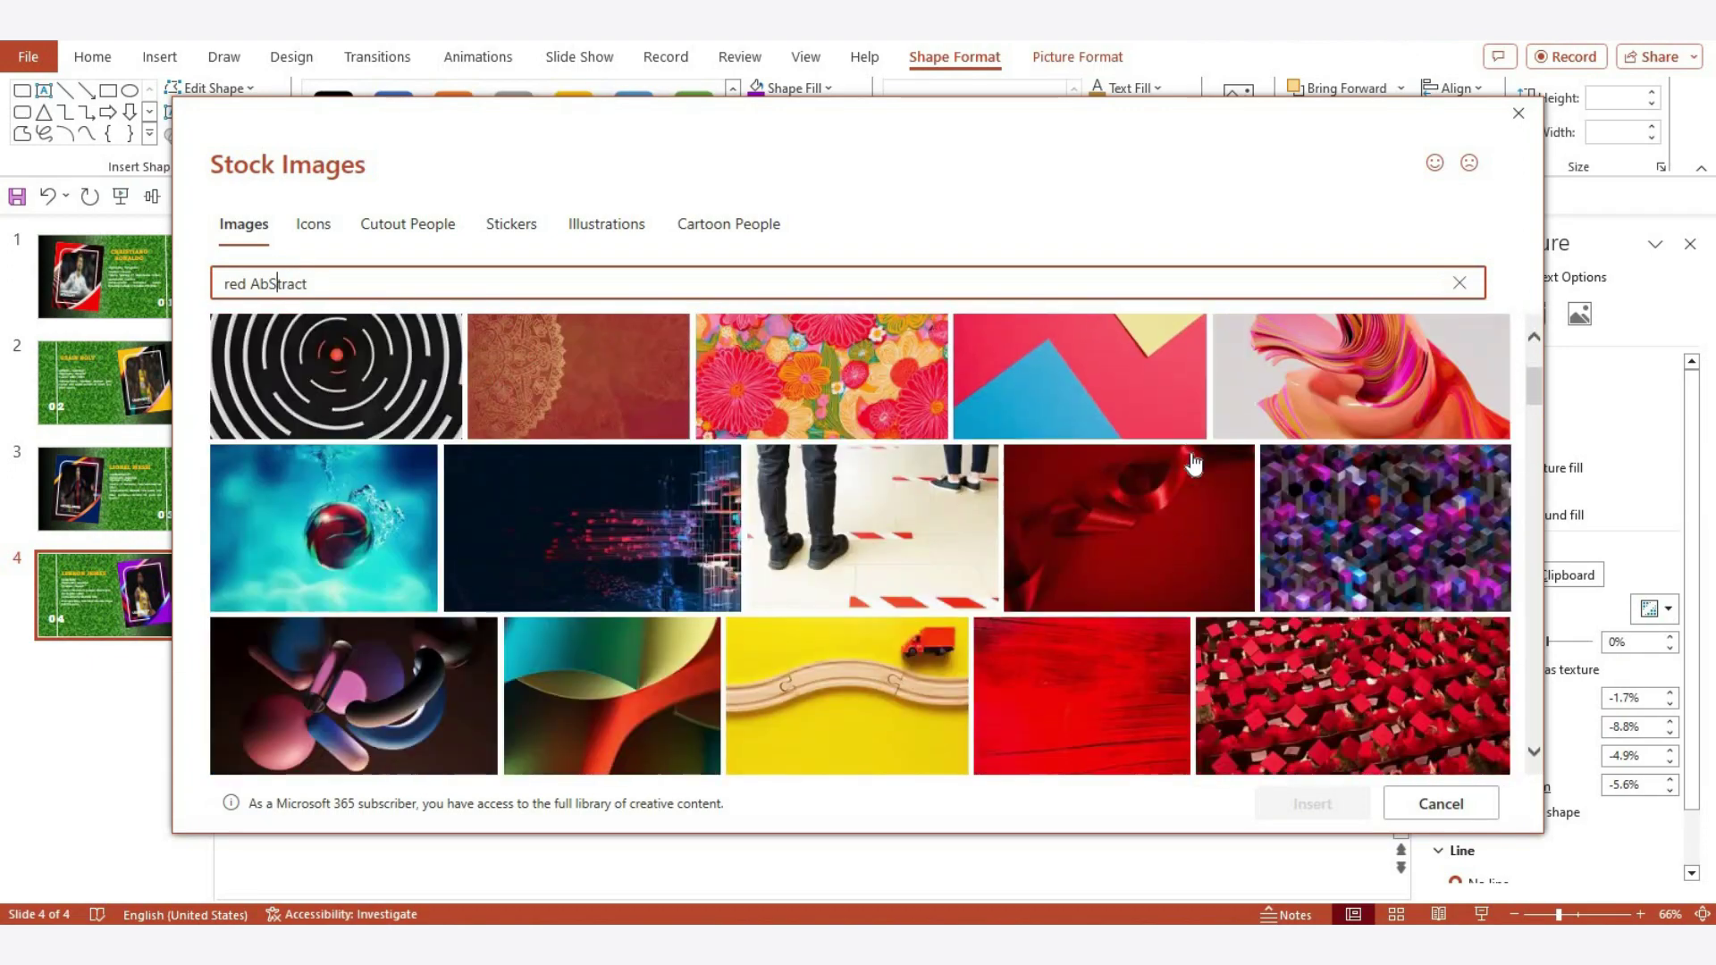
pyautogui.scroll(-2, 1191, 458)
pyautogui.scroll(-2, 1191, 460)
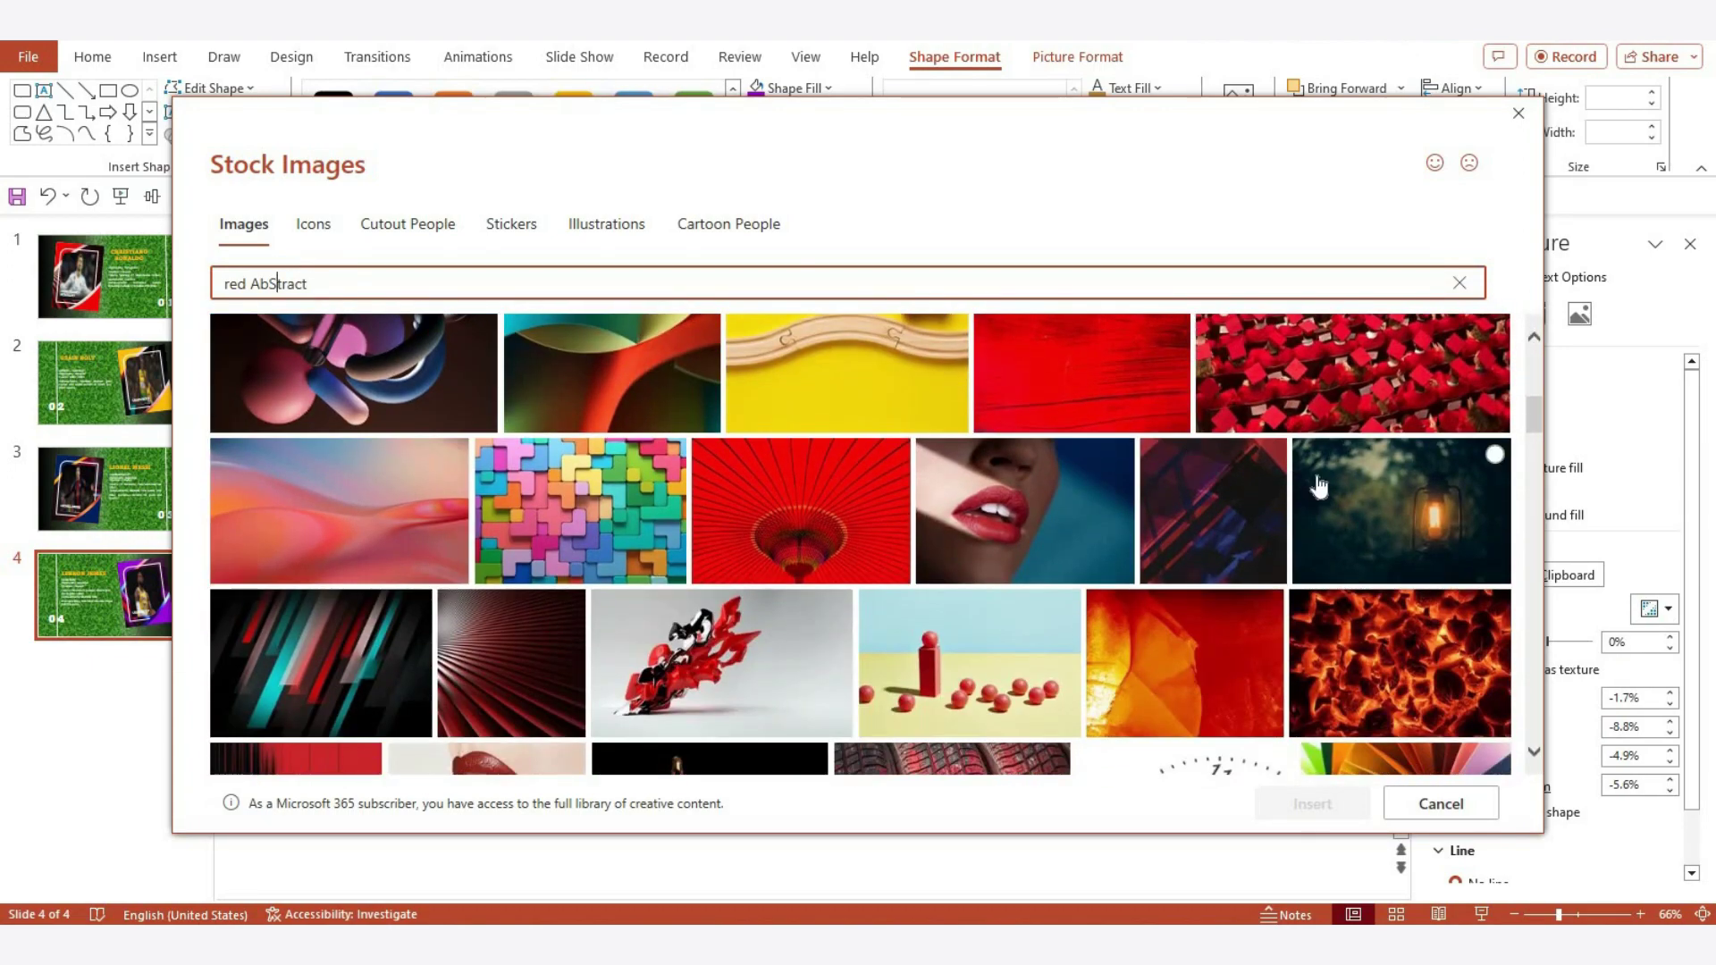
pyautogui.scroll(-2, 1283, 501)
pyautogui.scroll(-2, 1283, 500)
pyautogui.scroll(3, 1237, 498)
pyautogui.scroll(-1, 1237, 498)
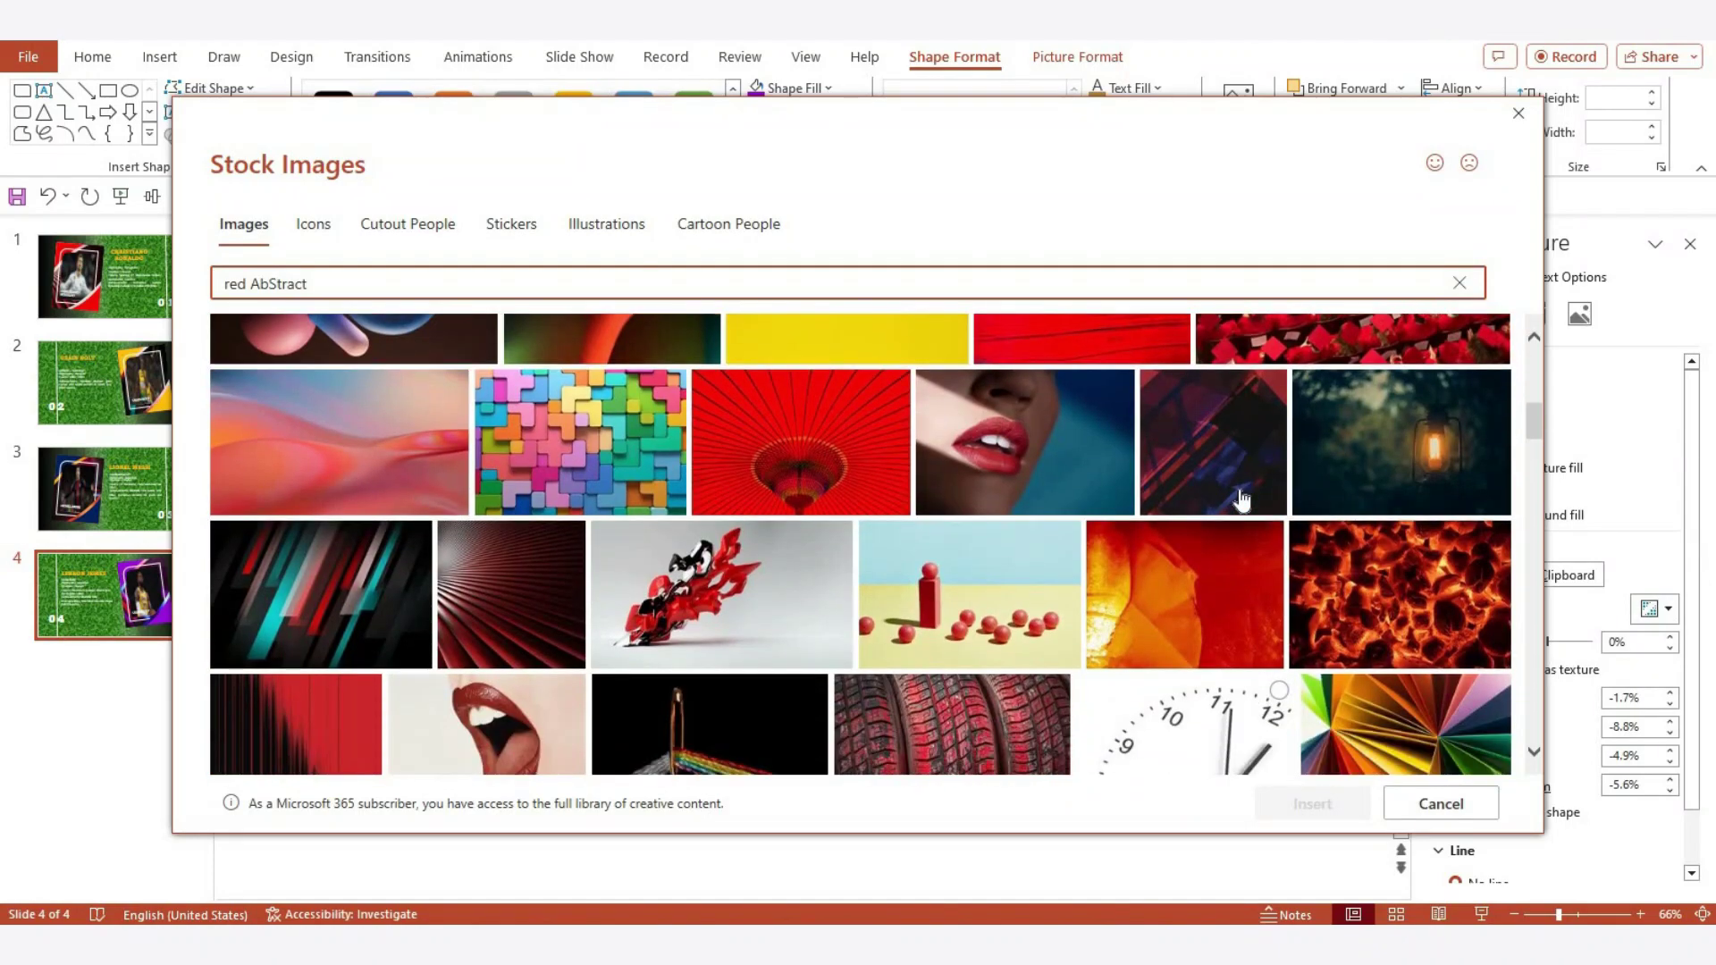
pyautogui.scroll(-2, 1242, 498)
pyautogui.scroll(-2, 1243, 498)
pyautogui.scroll(-1, 1242, 497)
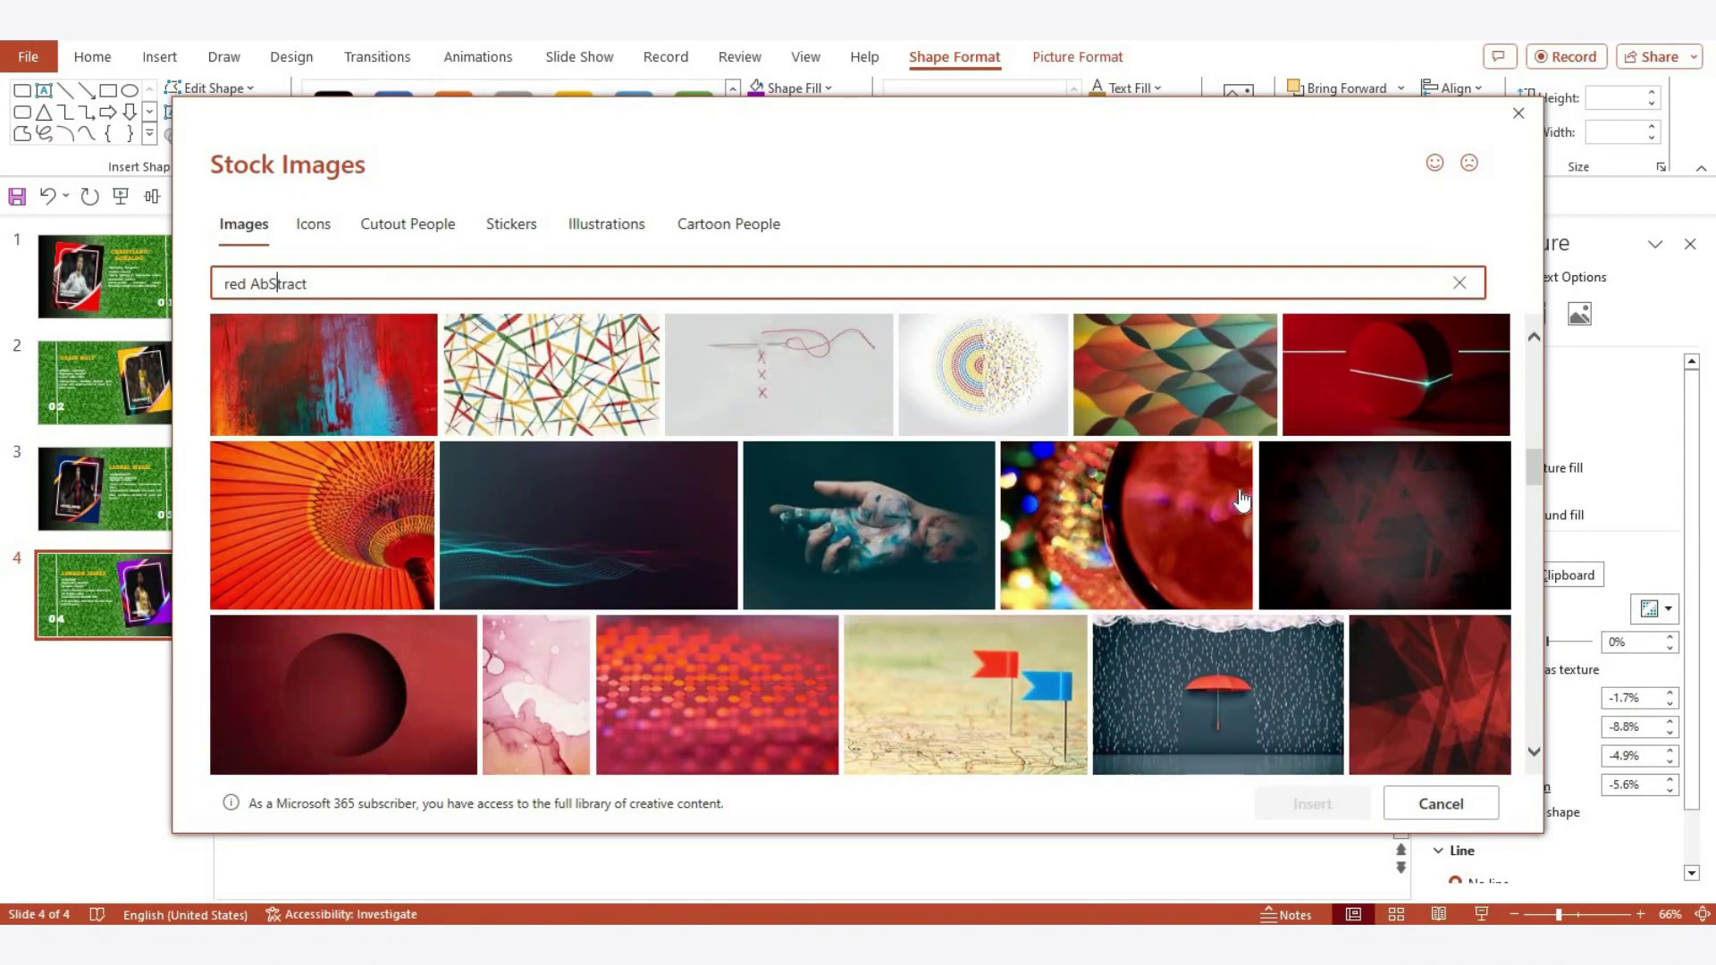
pyautogui.scroll(-1, 1239, 501)
pyautogui.scroll(-1, 1238, 503)
pyautogui.scroll(-1, 1235, 506)
pyautogui.scroll(-2, 1235, 506)
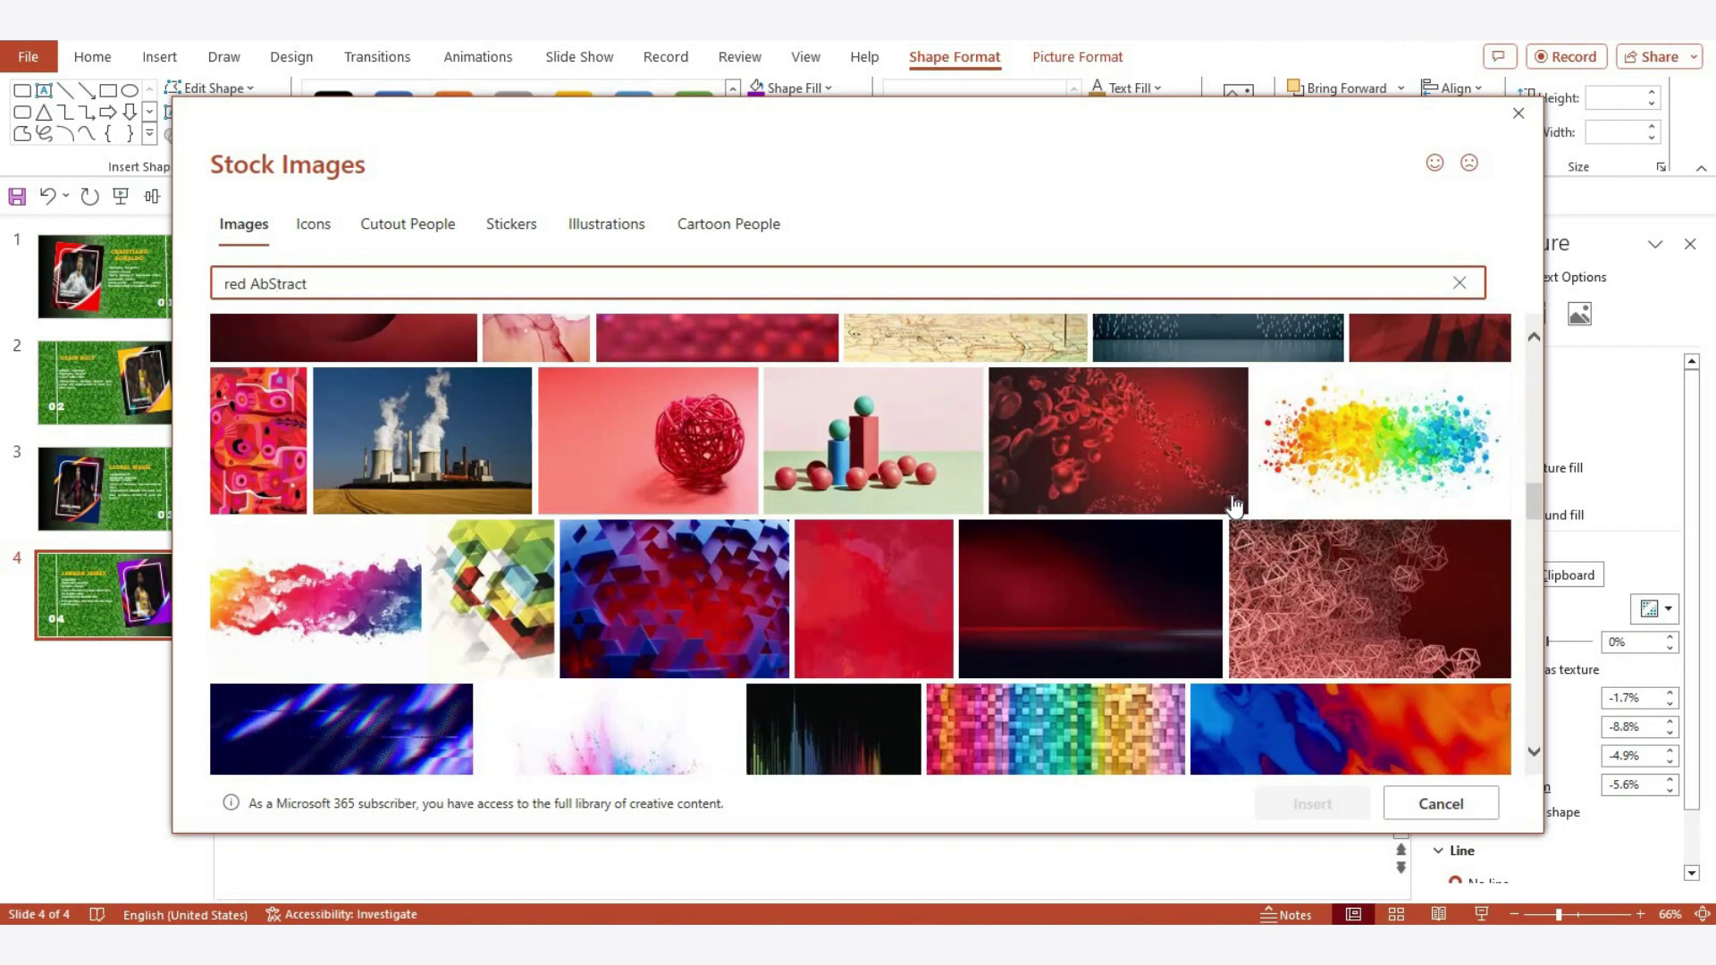
pyautogui.scroll(-2, 1234, 506)
pyautogui.scroll(-2, 1235, 508)
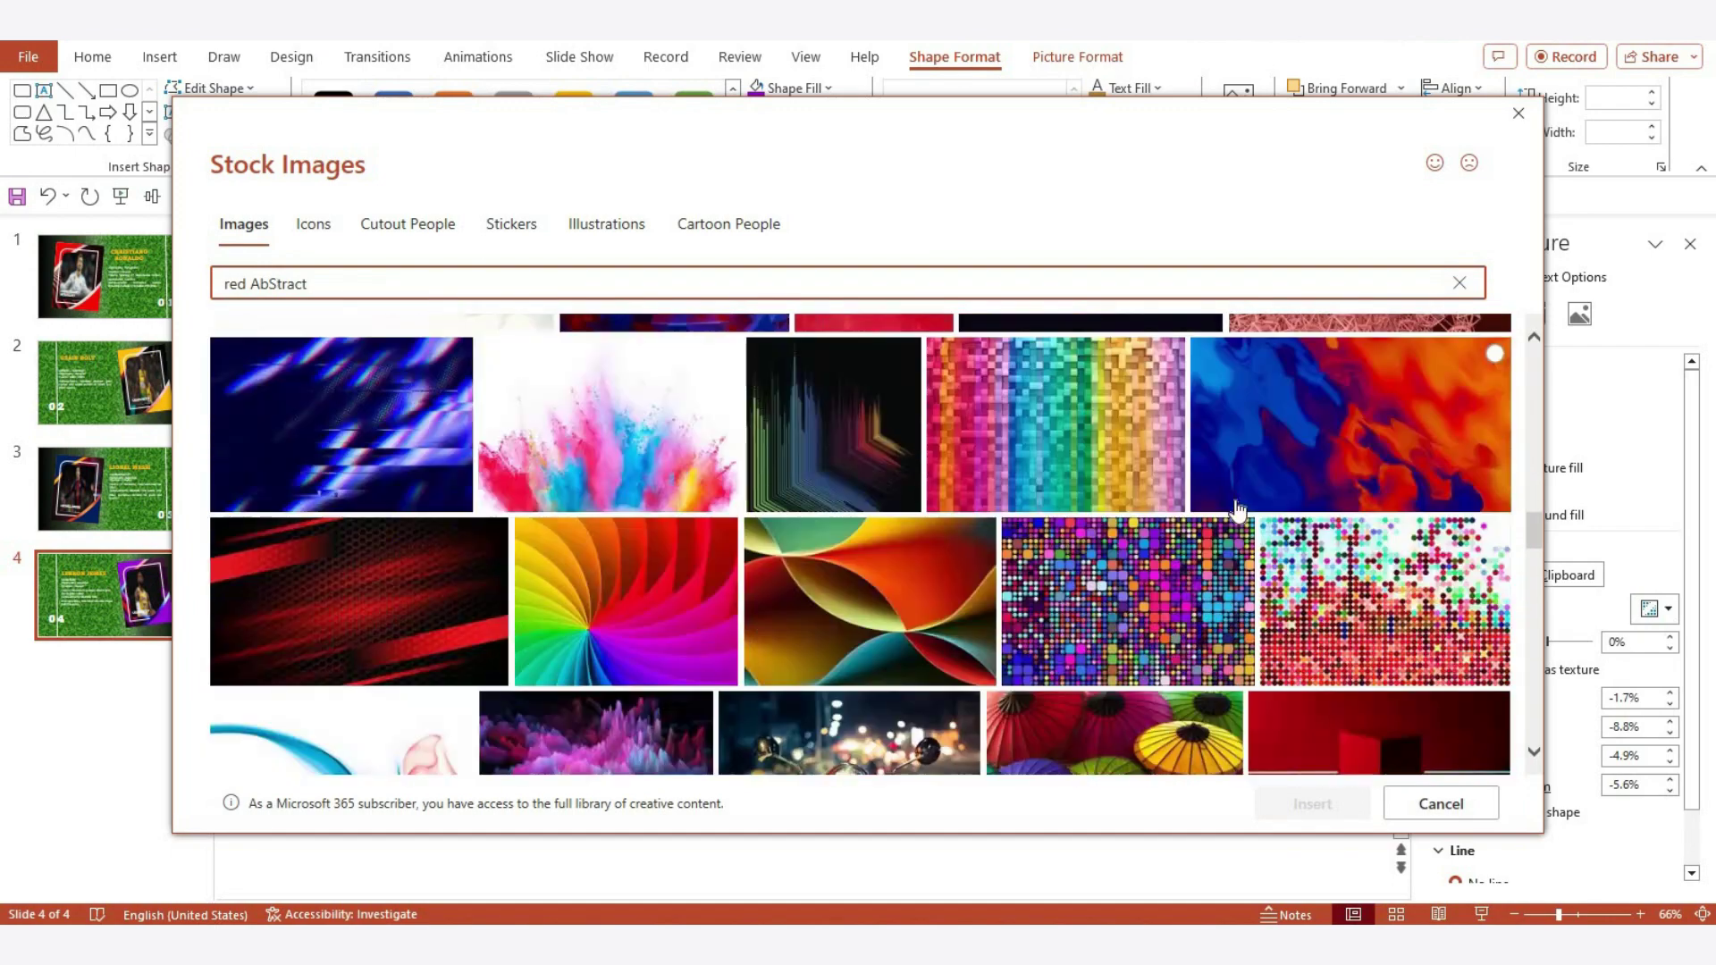
pyautogui.scroll(-2, 1236, 509)
pyautogui.scroll(-1, 1238, 509)
pyautogui.scroll(-3, 1236, 508)
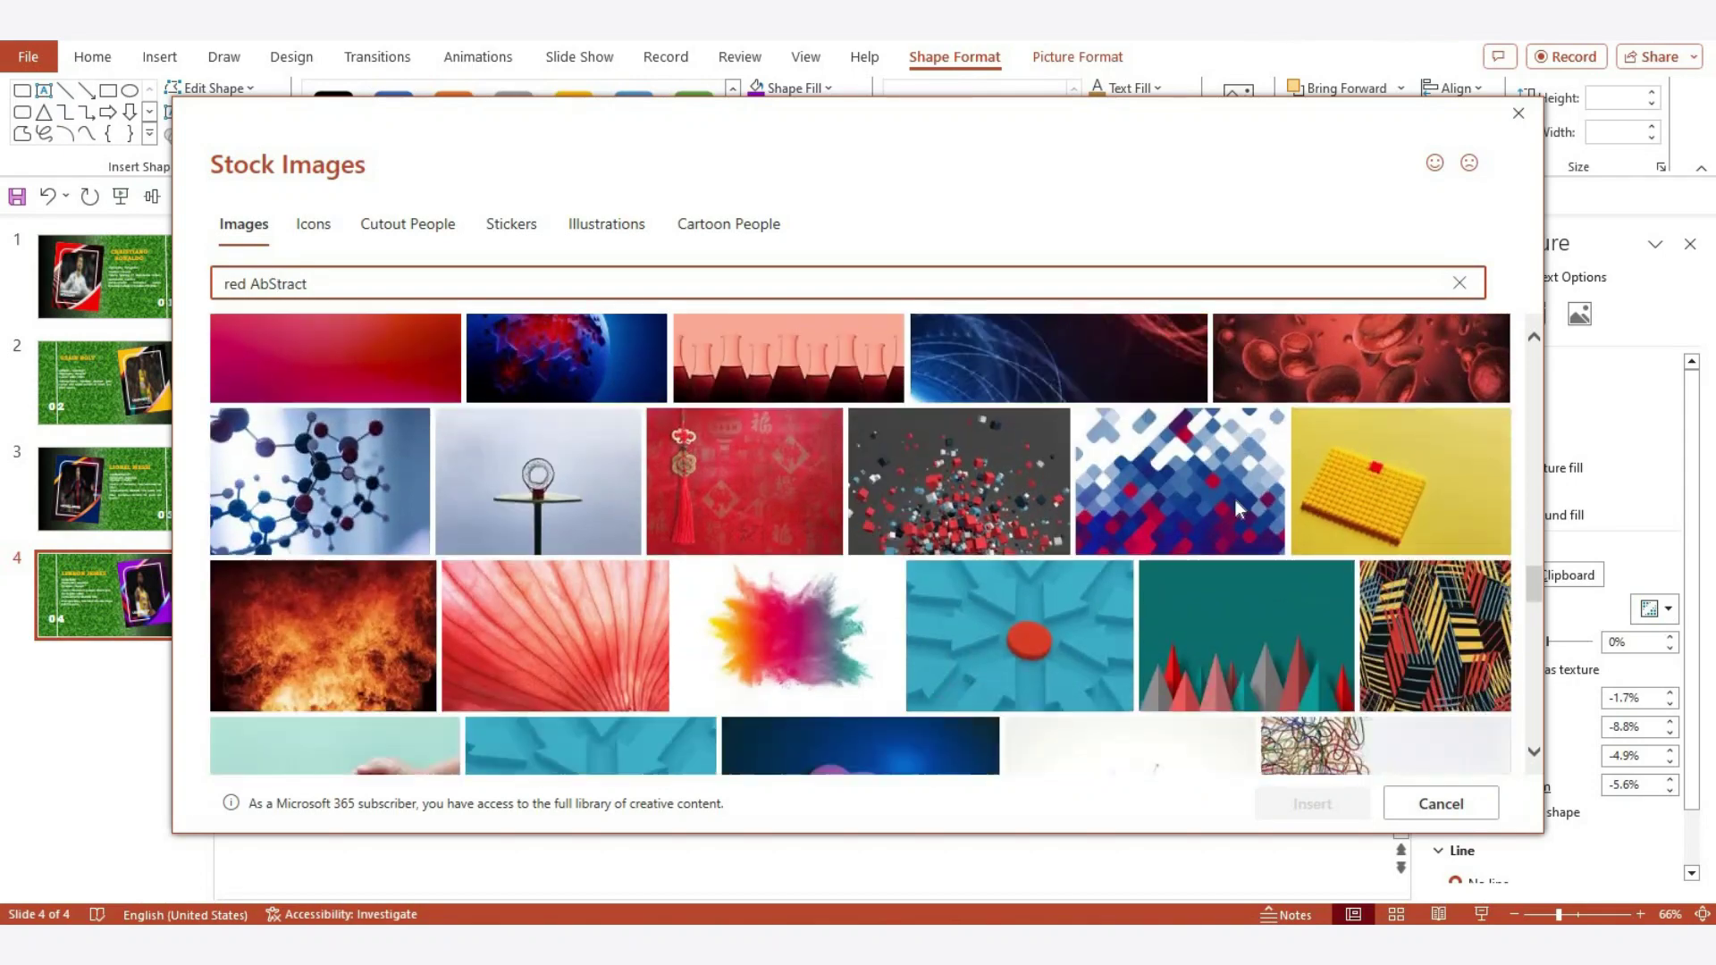
pyautogui.scroll(-2, 1238, 508)
pyautogui.scroll(-1, 1238, 509)
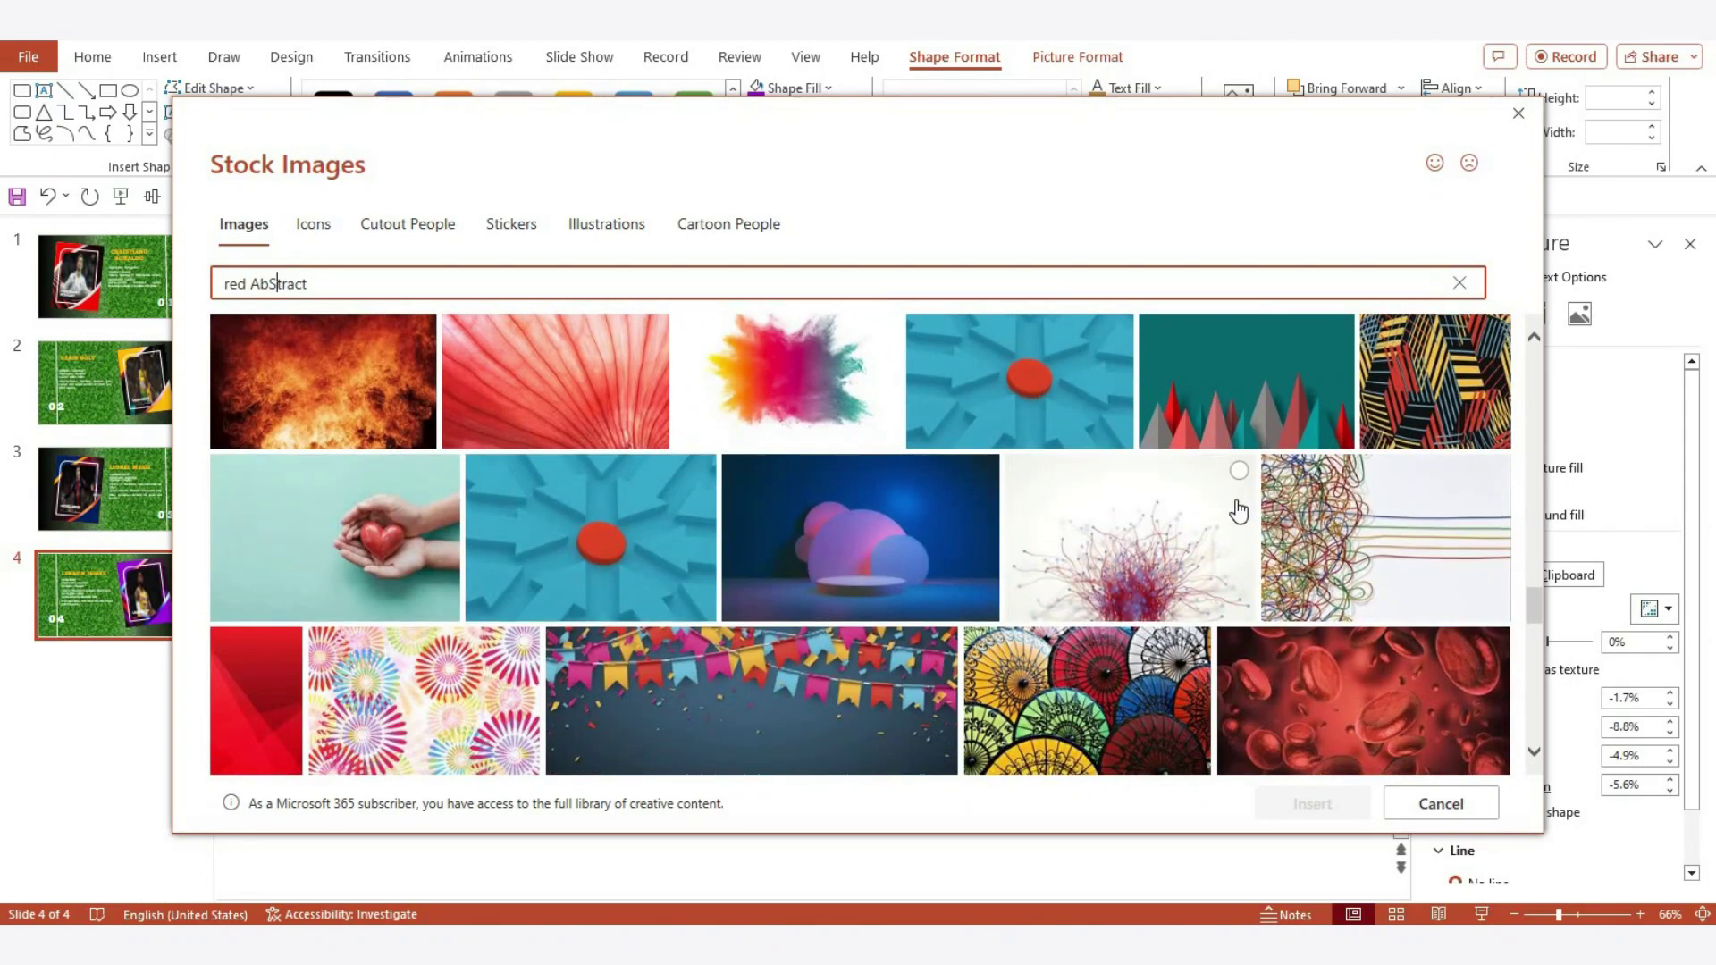
pyautogui.scroll(-2, 1238, 509)
pyautogui.scroll(-2, 1239, 510)
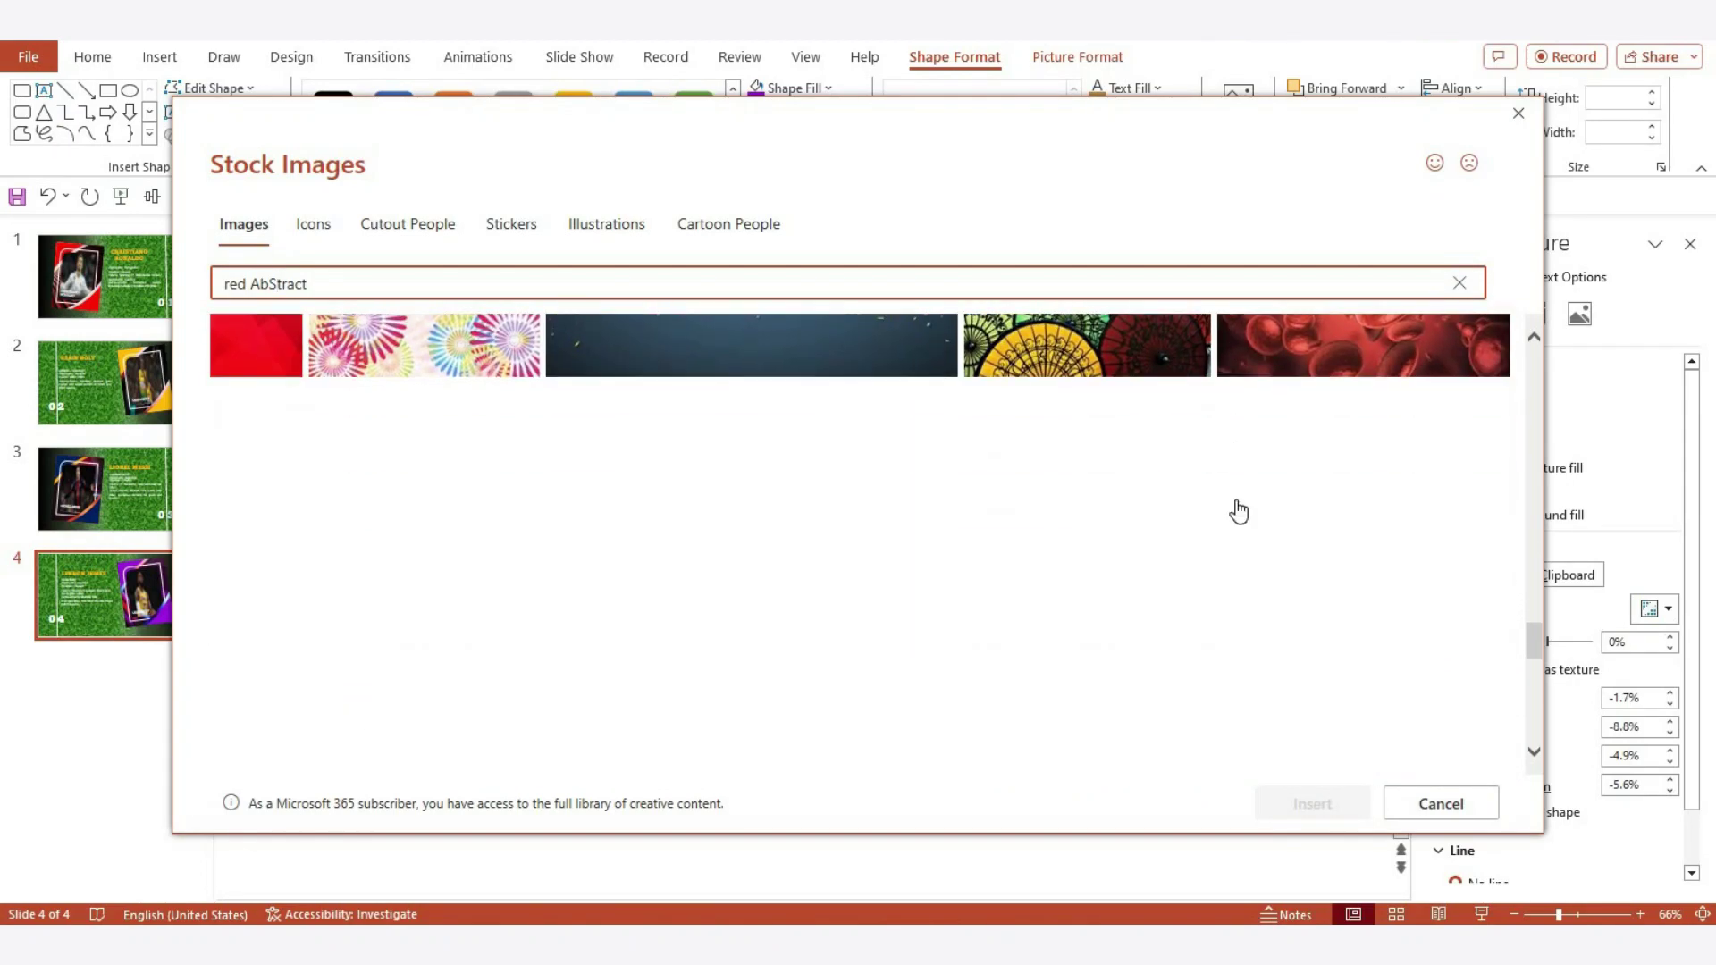
pyautogui.scroll(3, 1234, 498)
pyautogui.scroll(-2, 1235, 499)
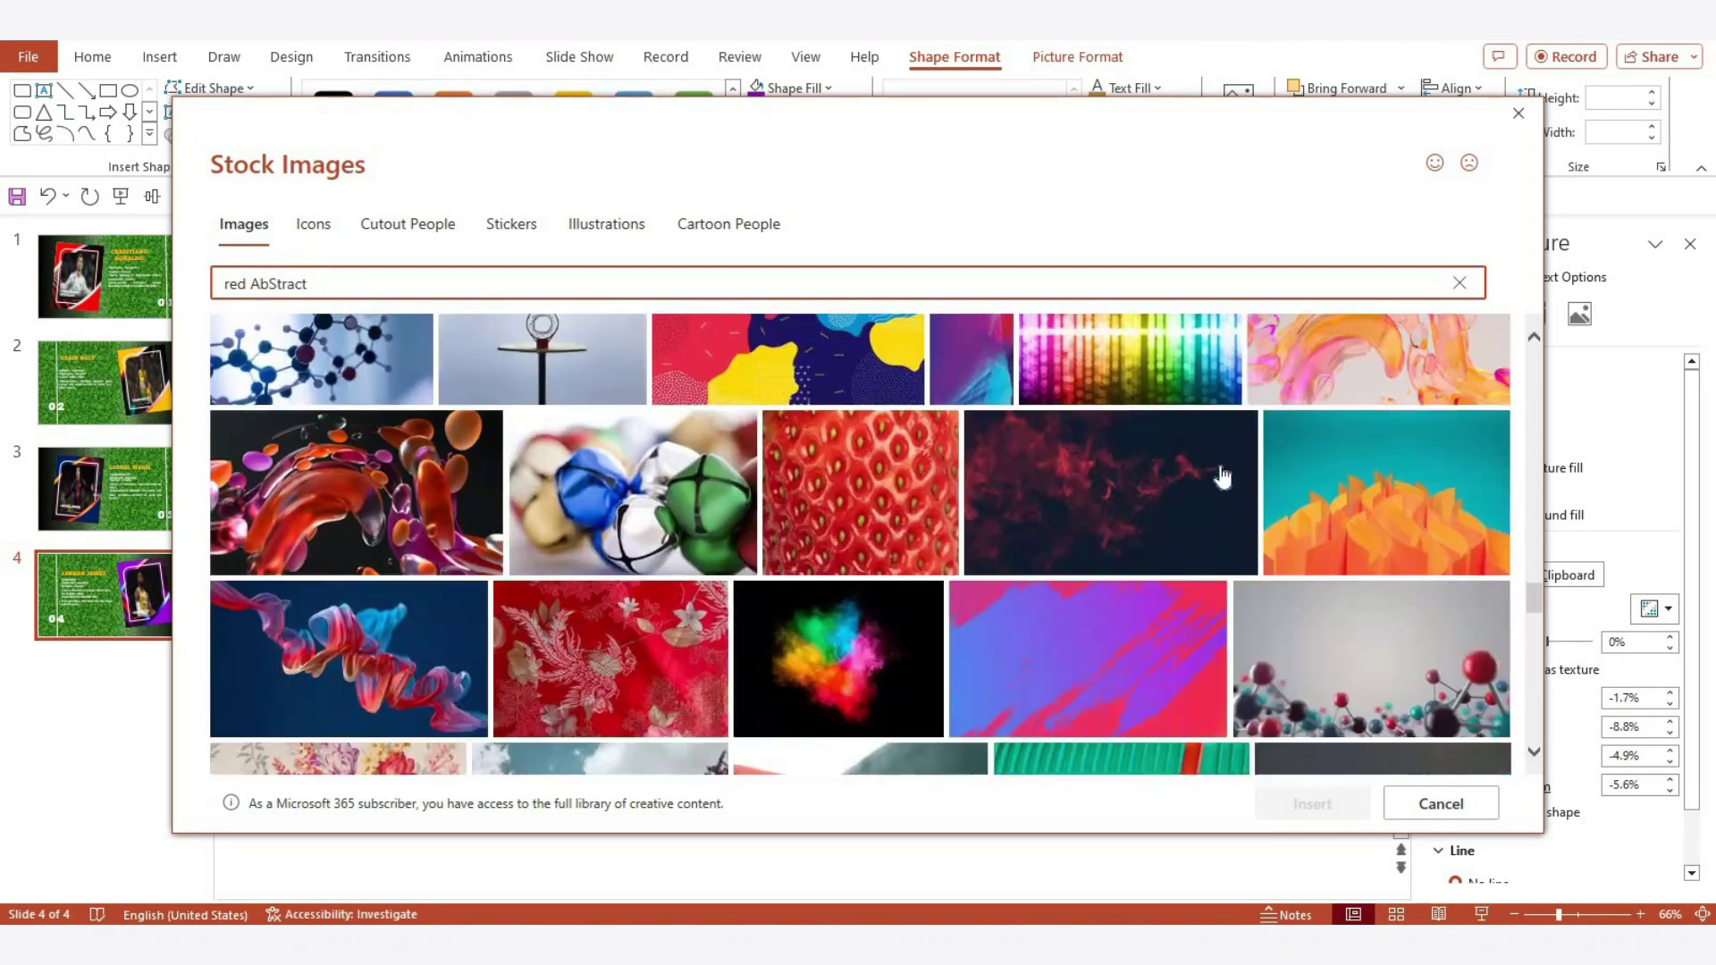
pyautogui.scroll(-3, 1220, 476)
pyautogui.scroll(-1, 1221, 476)
pyautogui.scroll(1, 1220, 476)
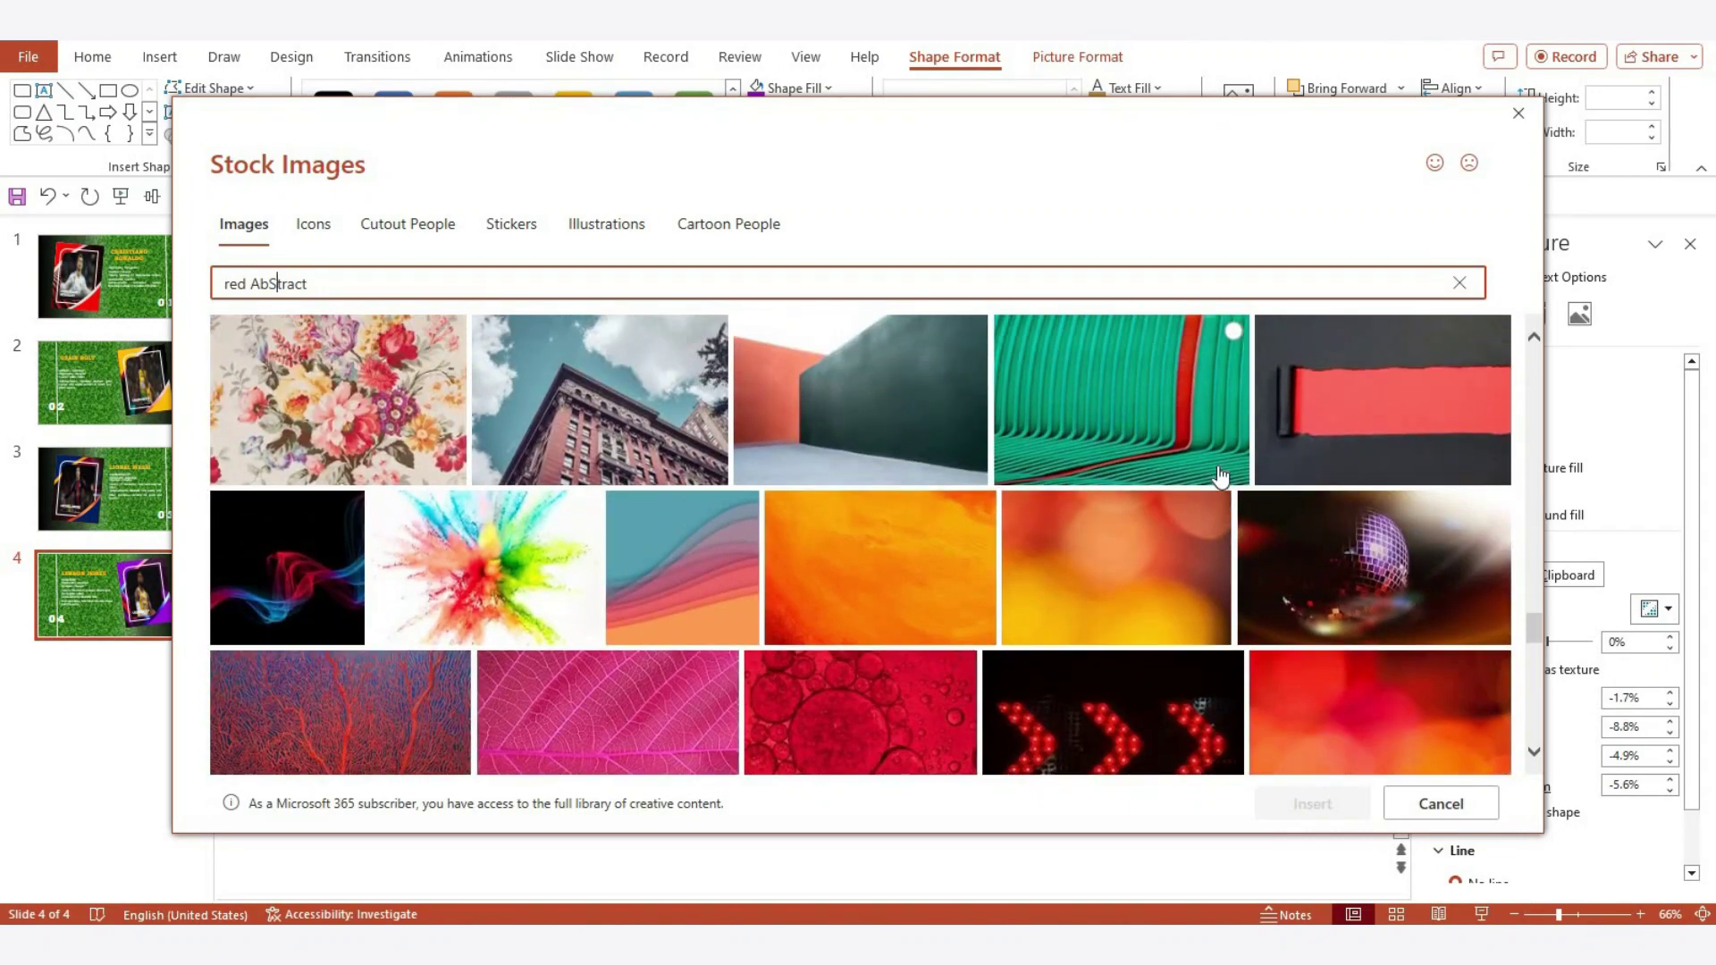
pyautogui.scroll(1, 1153, 592)
pyautogui.scroll(-1, 1153, 591)
pyautogui.scroll(-1, 1157, 591)
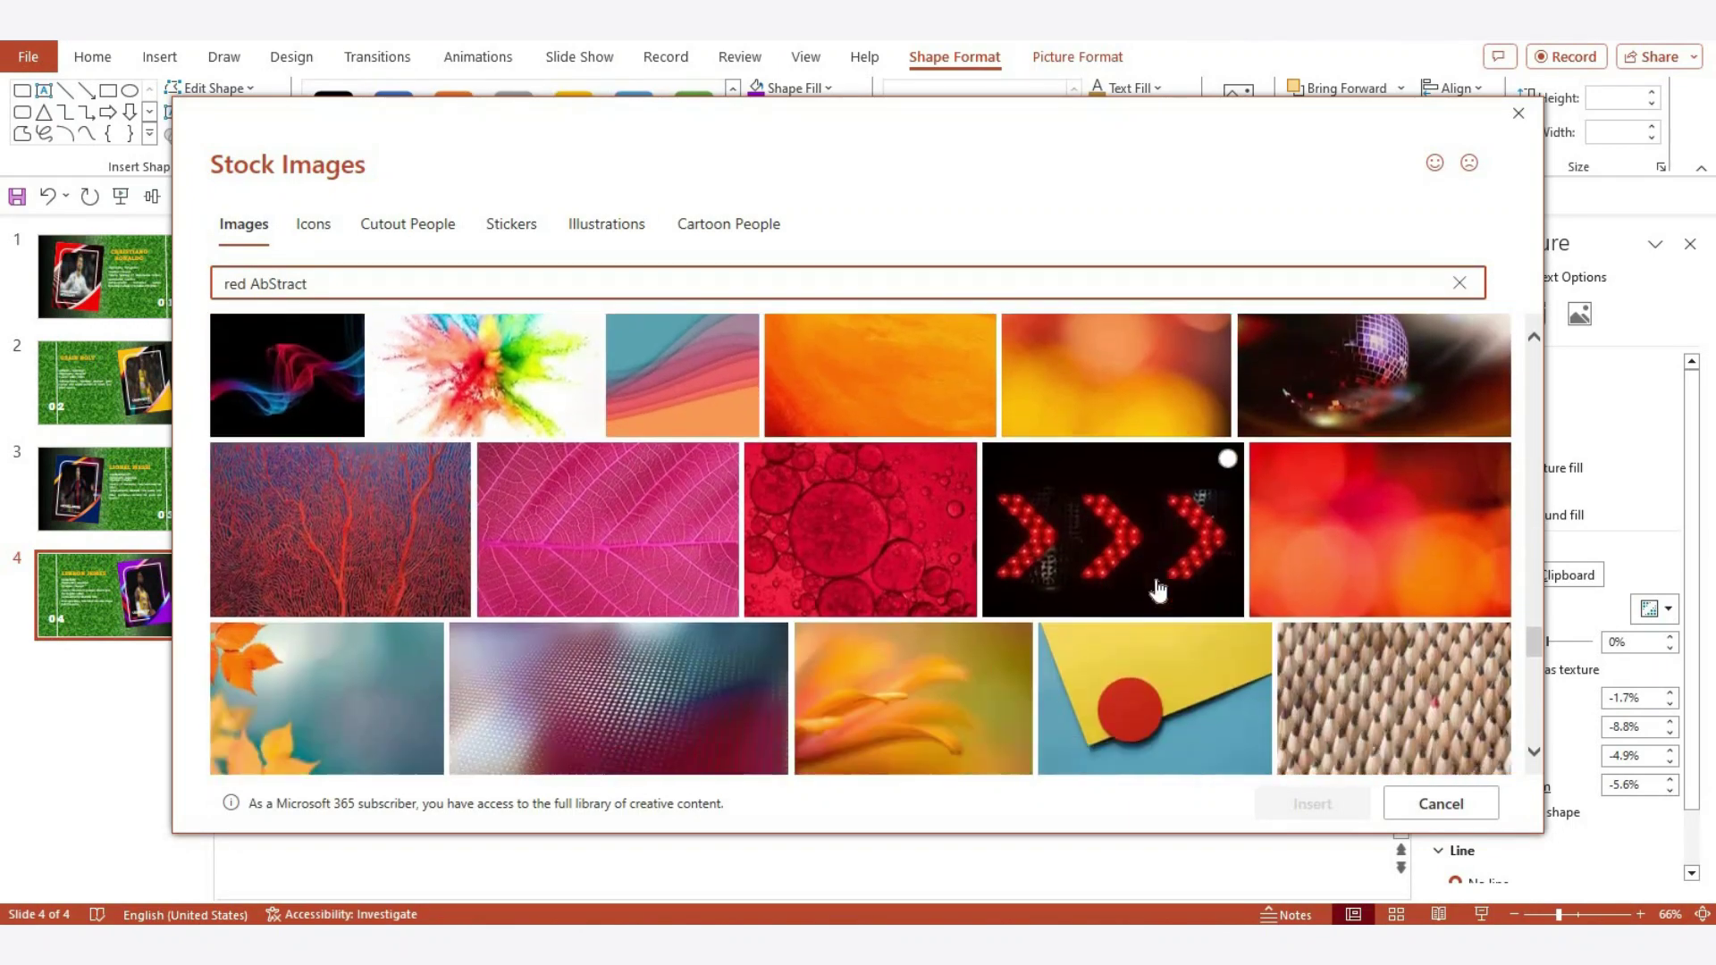
pyautogui.scroll(2, 1158, 591)
pyautogui.scroll(-2, 1158, 591)
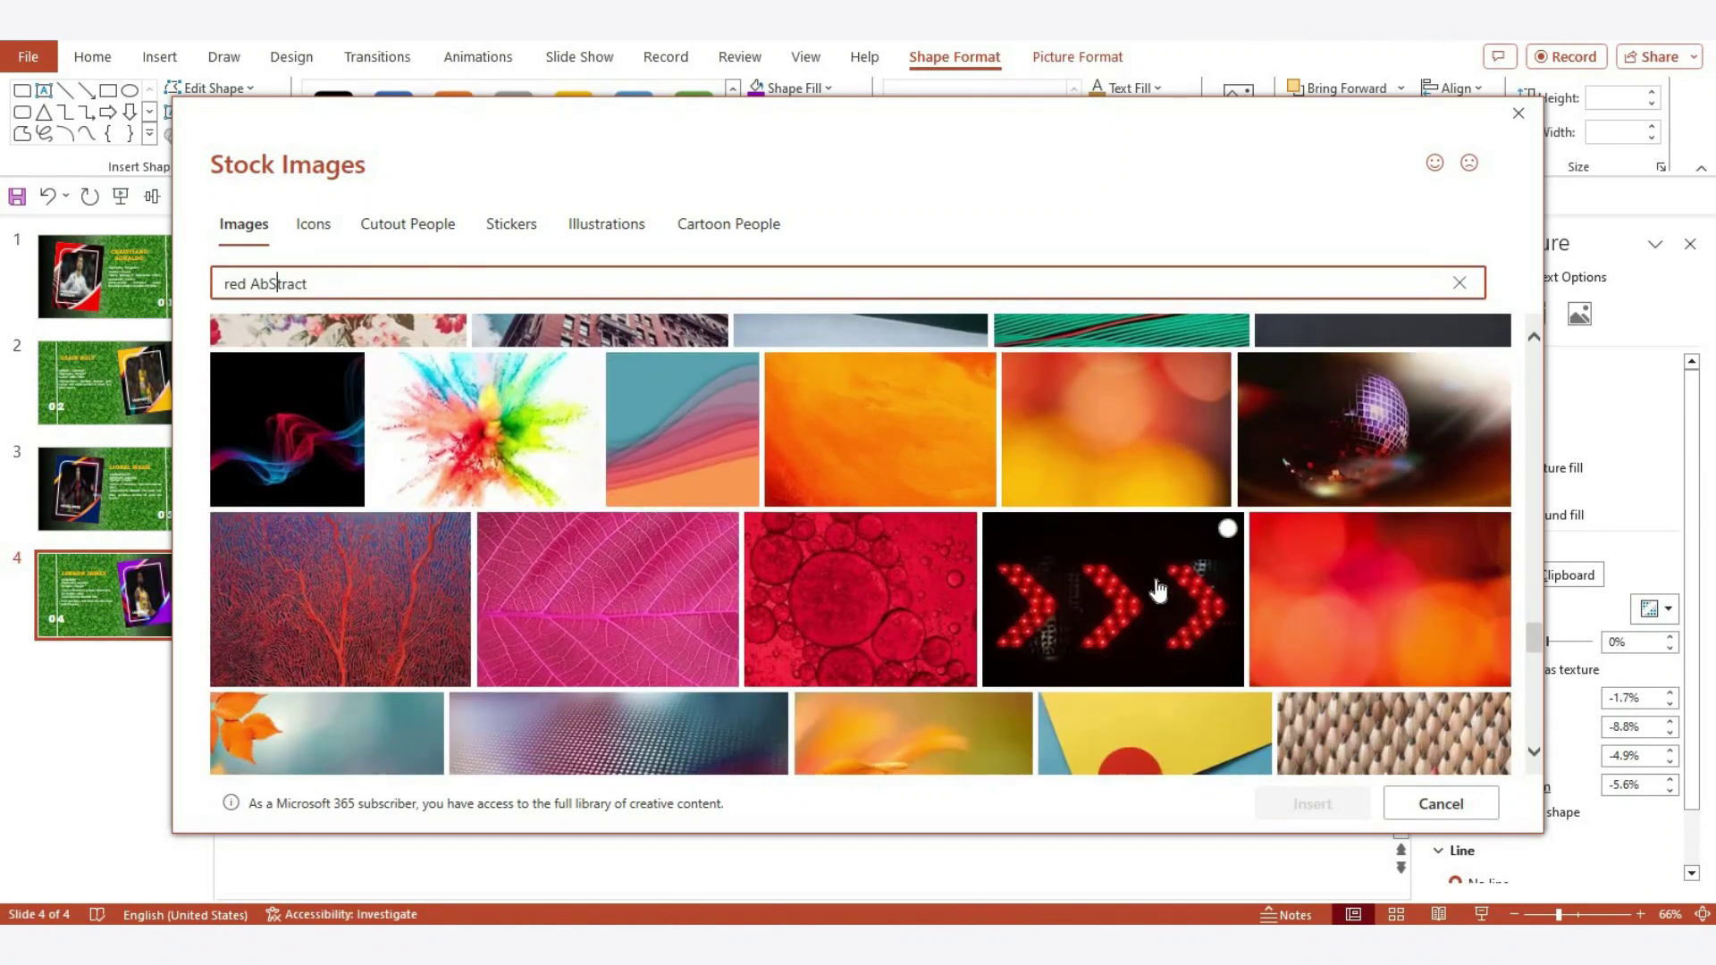
pyautogui.scroll(-2, 1157, 591)
pyautogui.scroll(-1, 1158, 591)
pyautogui.scroll(-1, 895, 545)
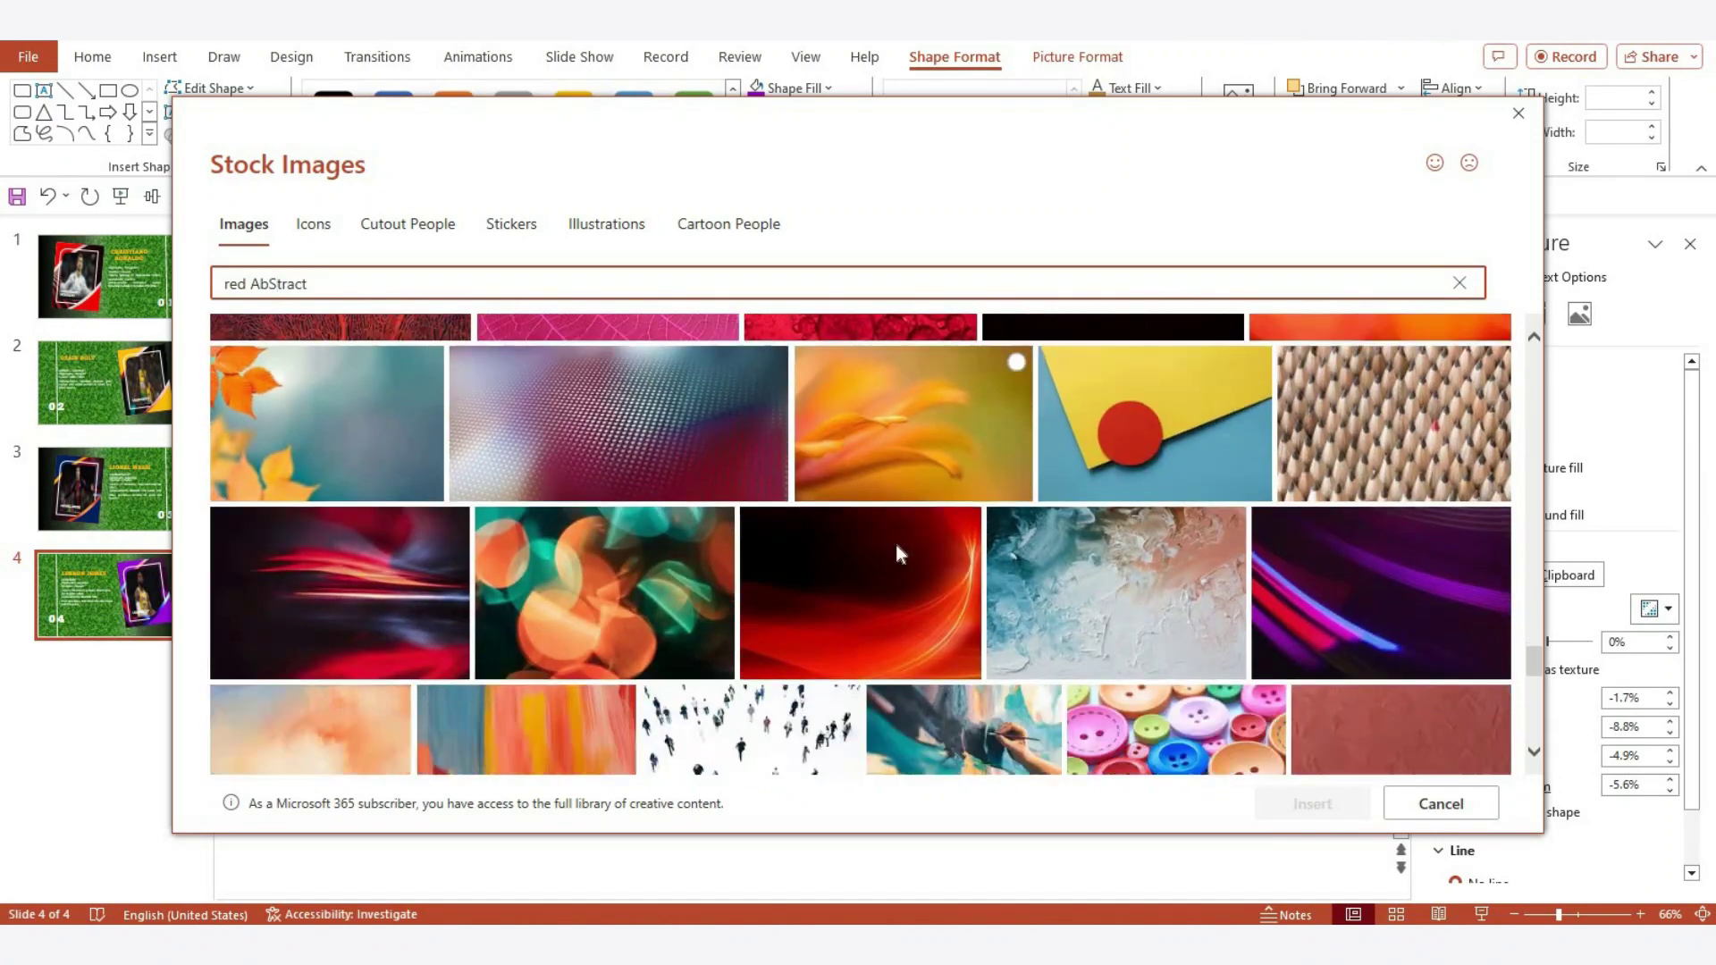
pyautogui.scroll(-2, 896, 544)
pyautogui.scroll(-2, 1066, 518)
pyautogui.scroll(-2, 1066, 523)
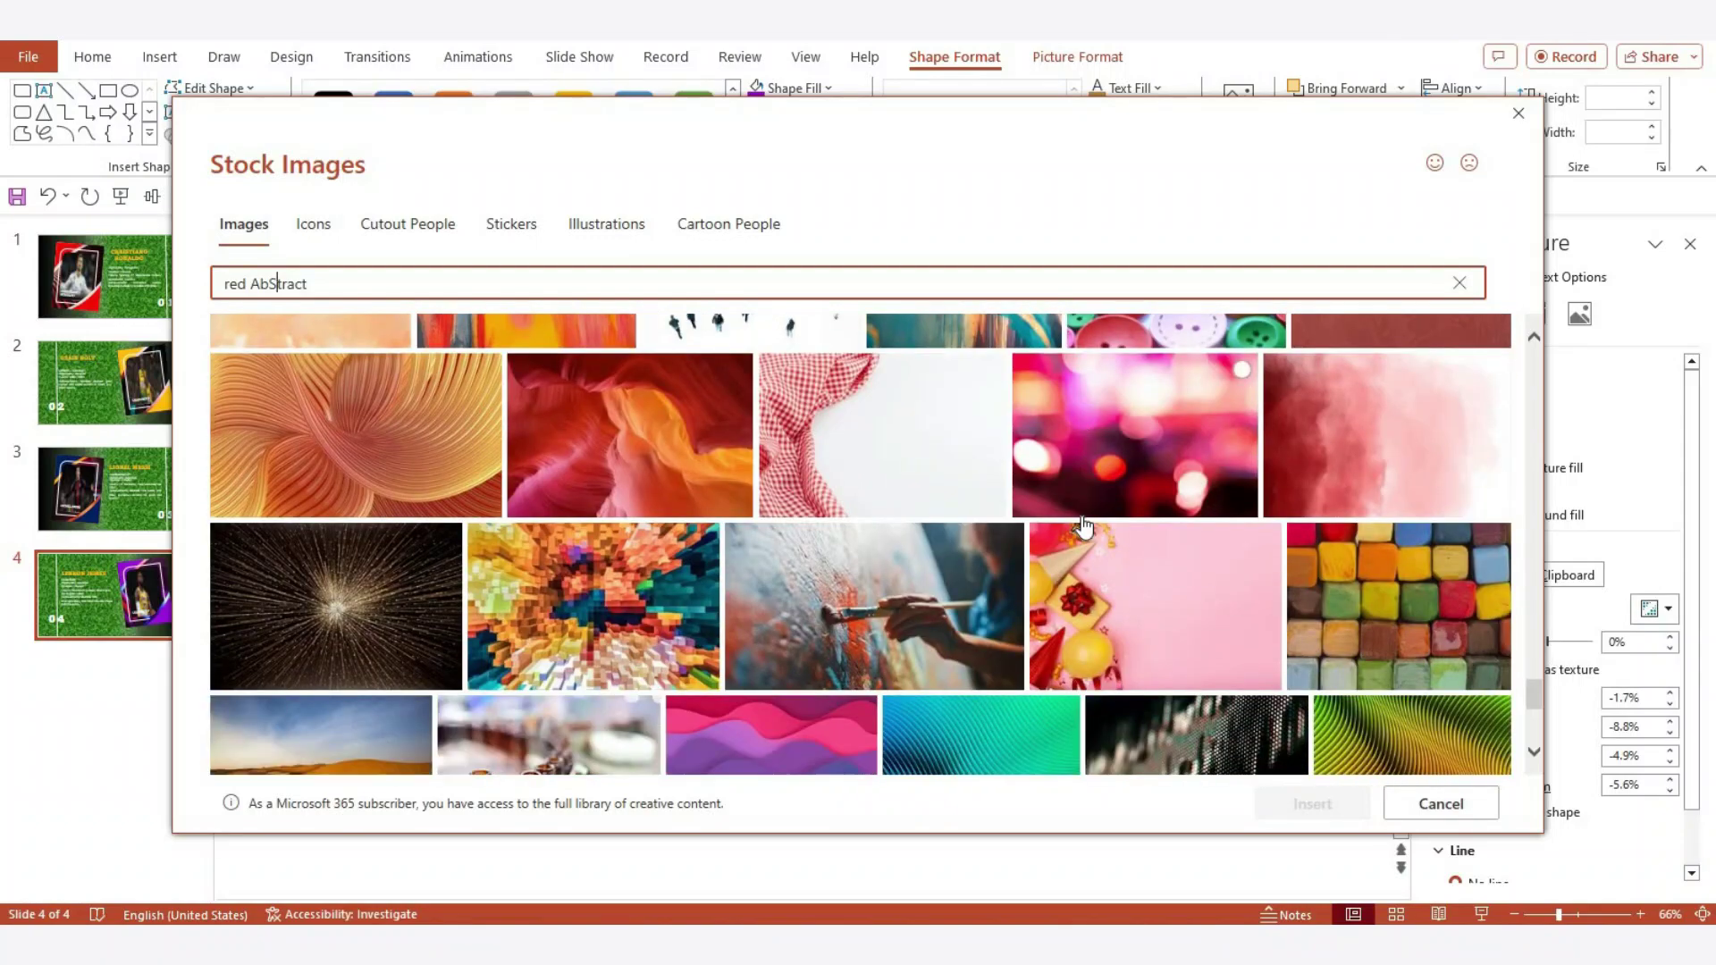
pyautogui.scroll(-1, 1073, 523)
pyautogui.scroll(-1, 1082, 522)
pyautogui.scroll(-1, 1085, 515)
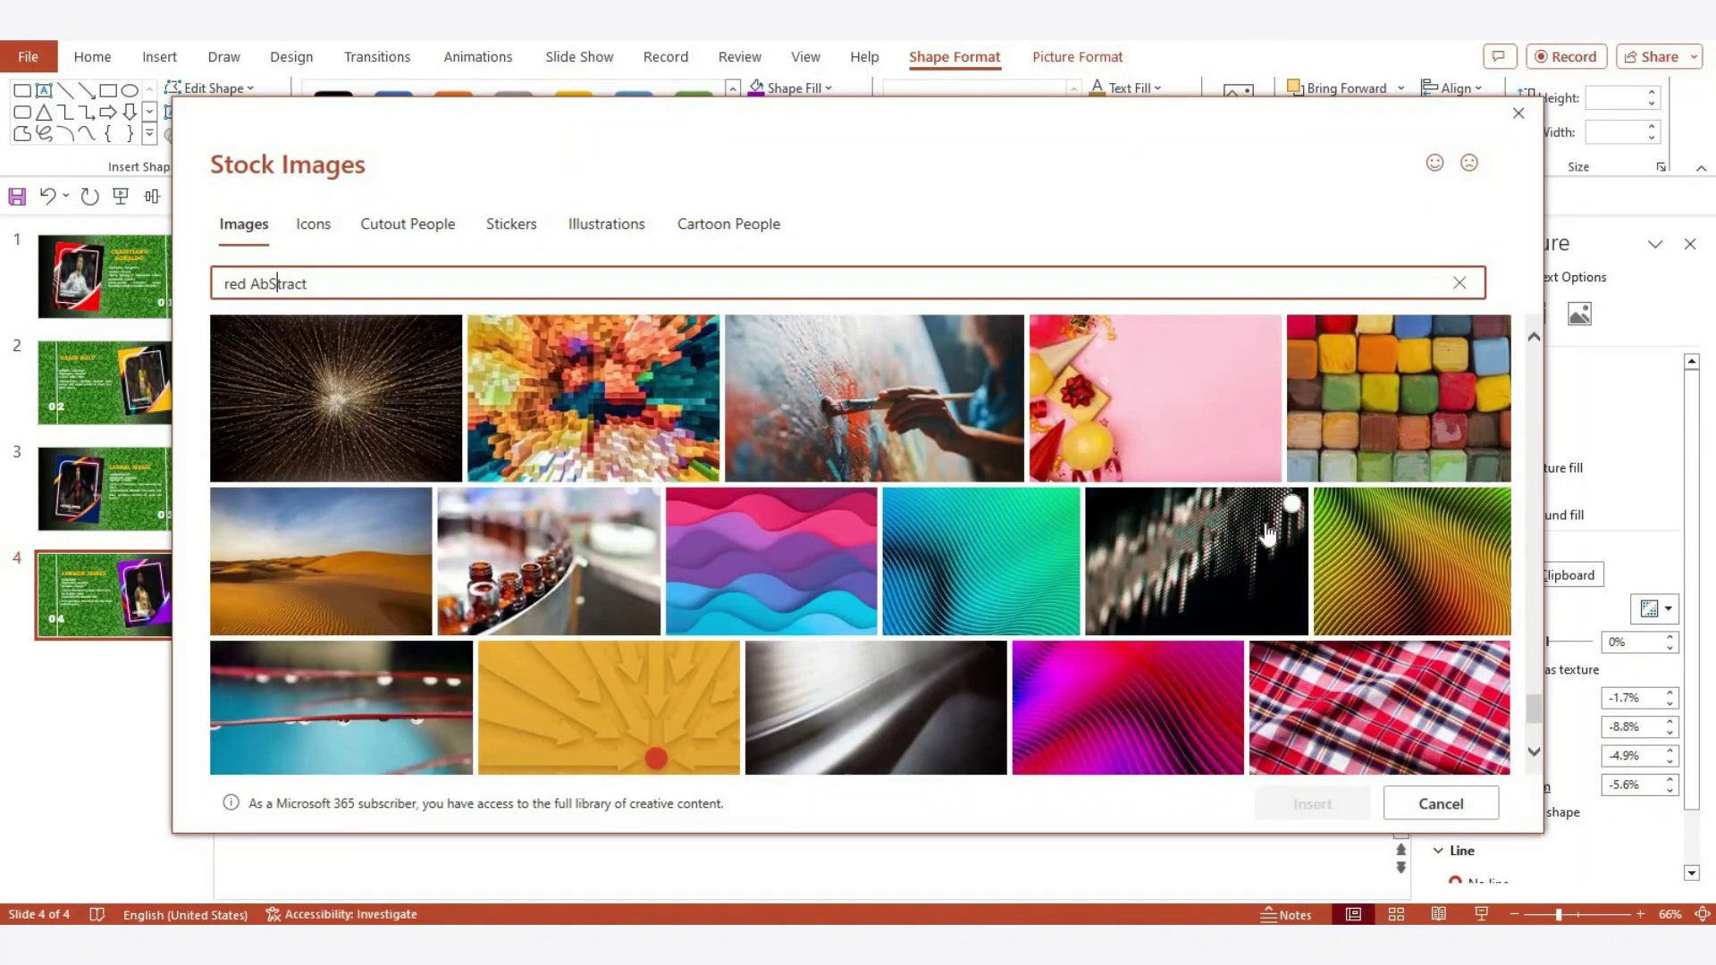
pyautogui.scroll(-2, 1252, 527)
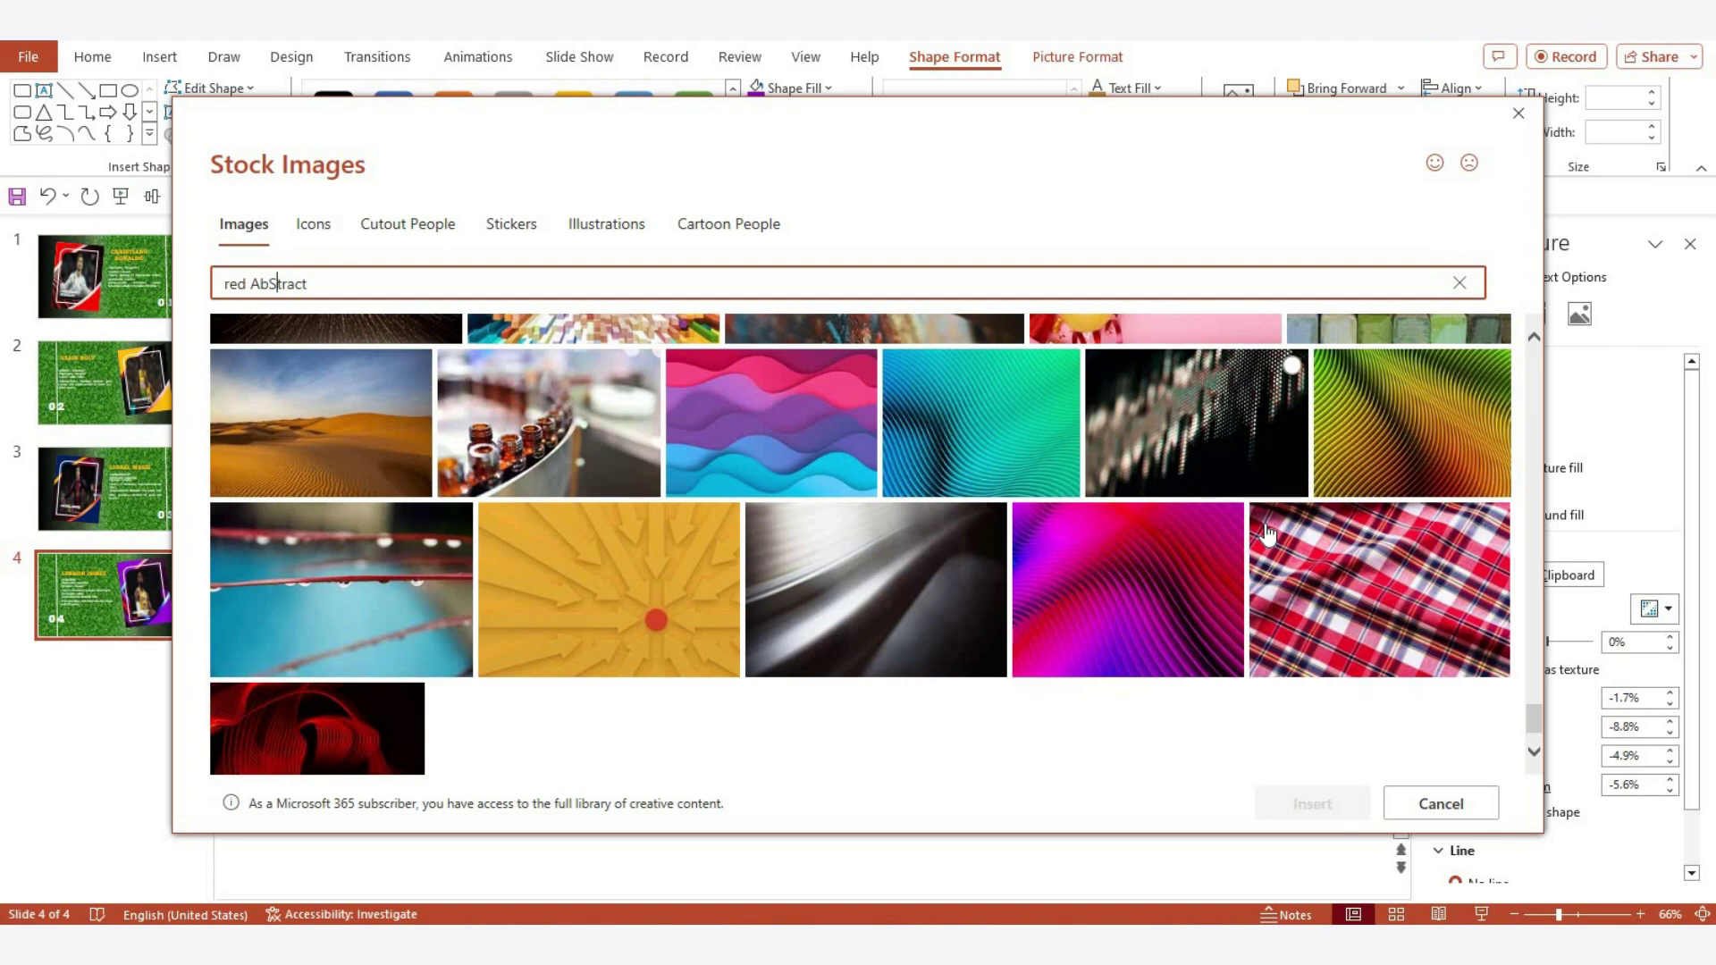
pyautogui.scroll(-1, 1269, 533)
pyautogui.scroll(2, 1264, 529)
pyautogui.scroll(5, 1263, 529)
pyautogui.scroll(1, 1263, 535)
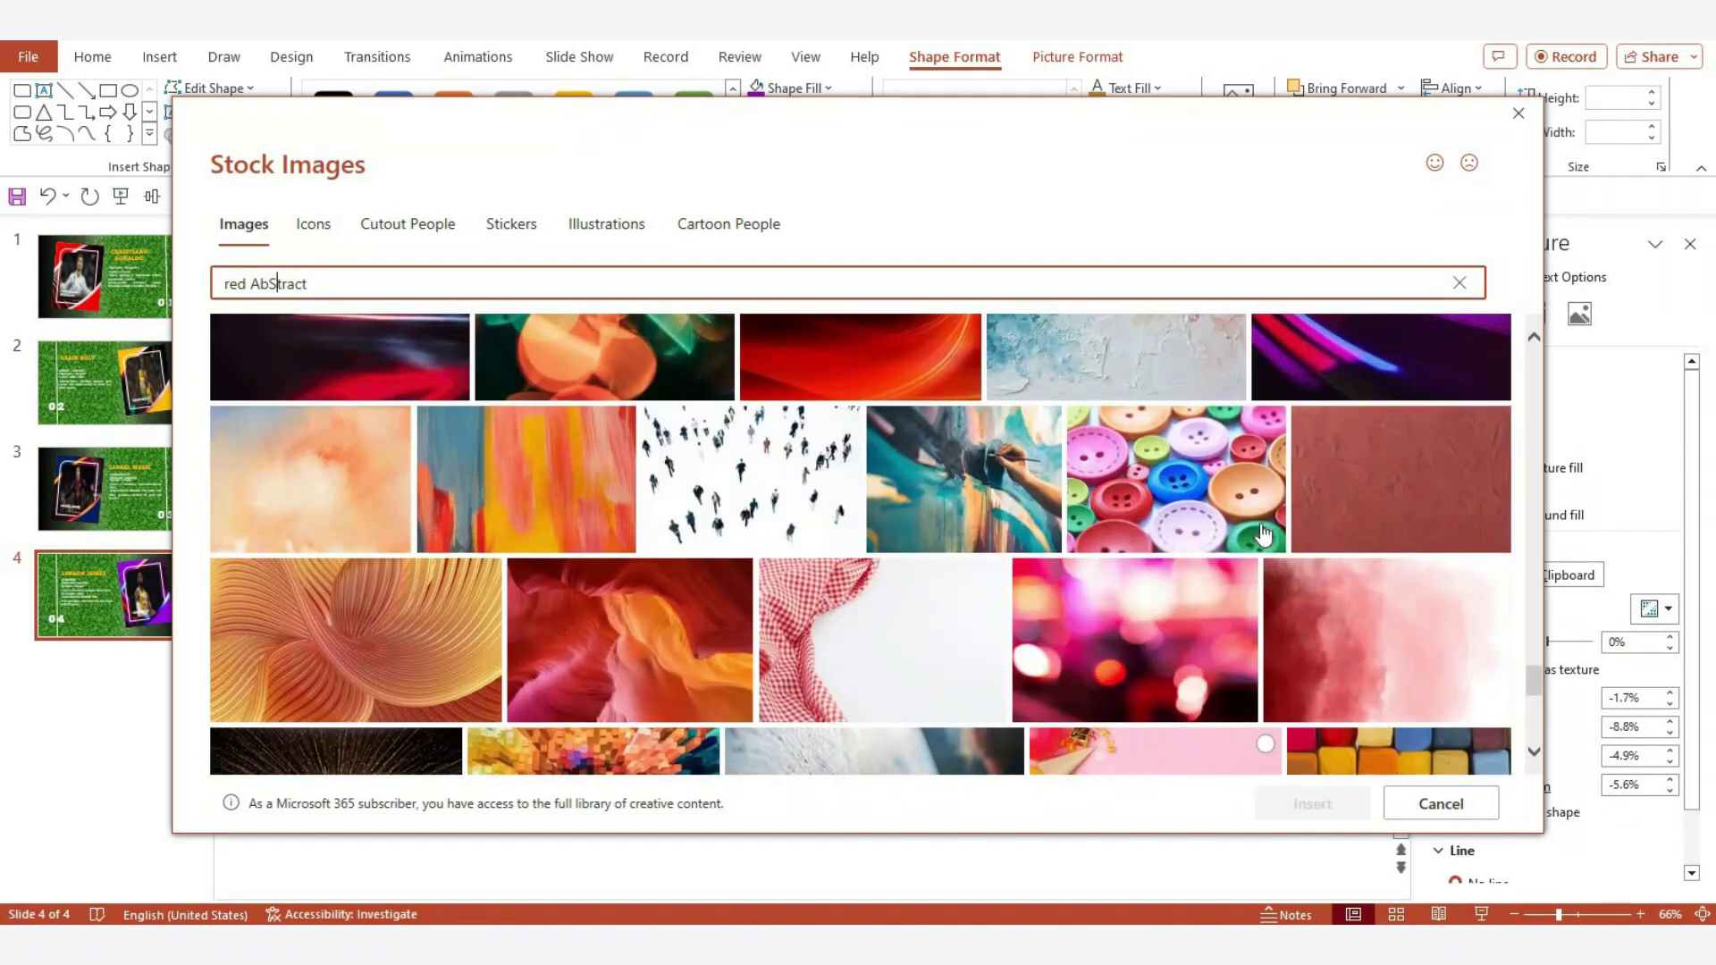
pyautogui.scroll(2, 1263, 534)
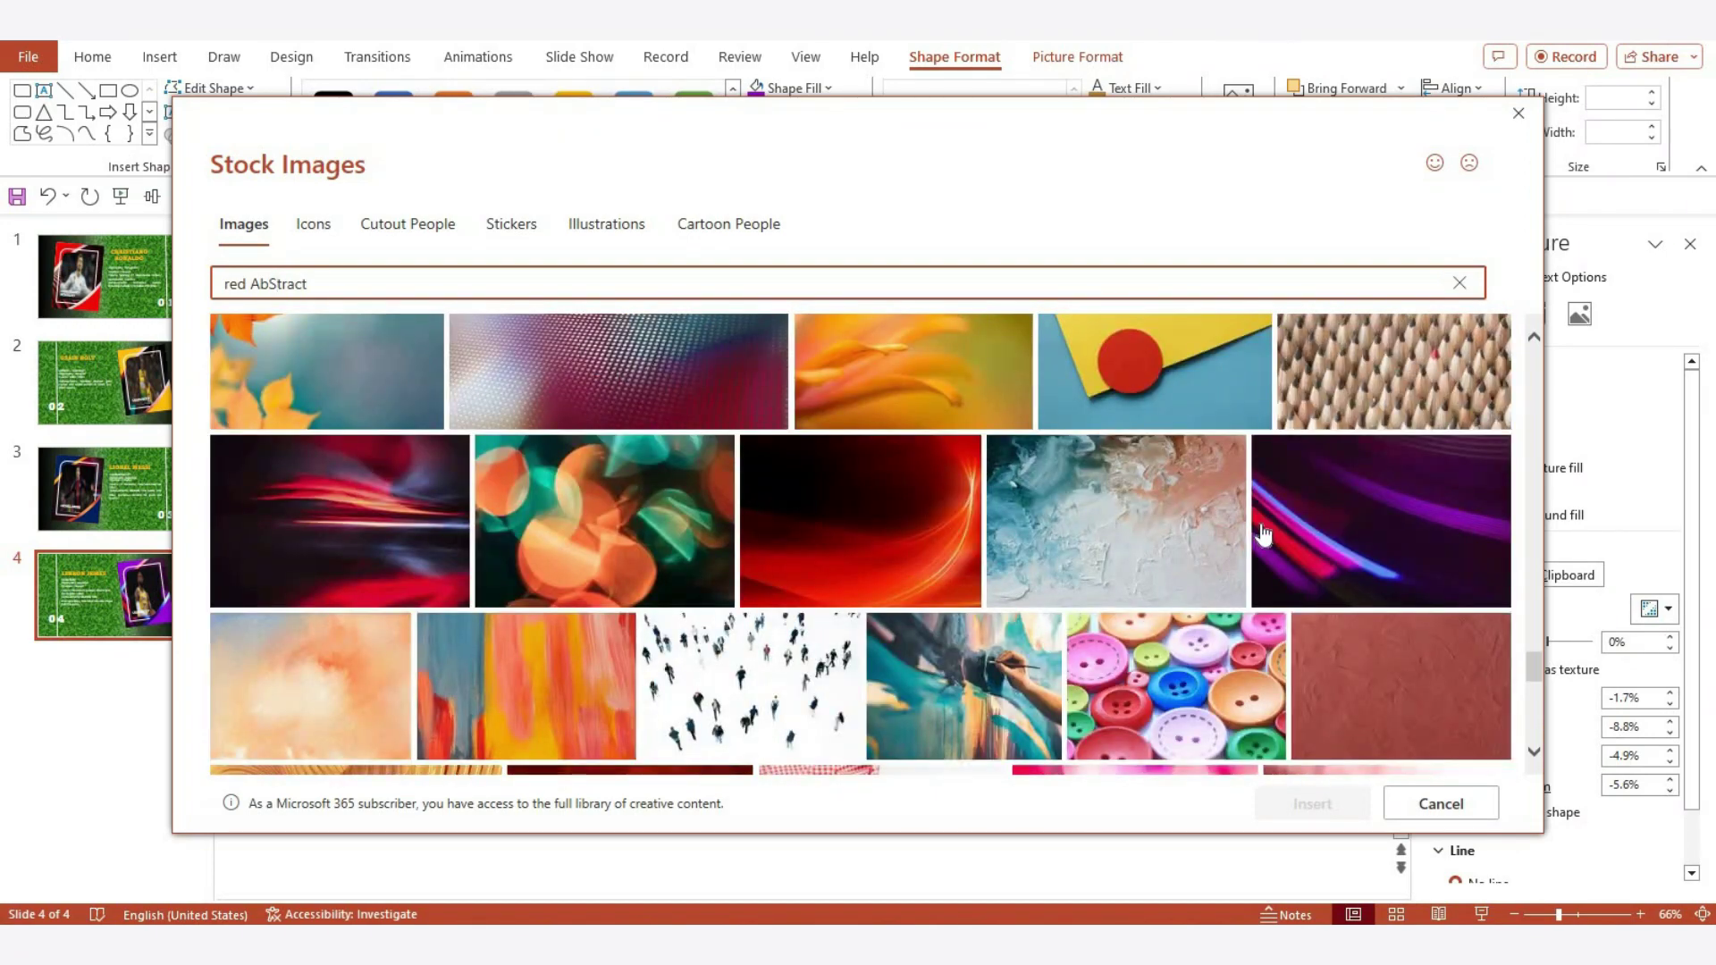
pyautogui.scroll(2, 1263, 534)
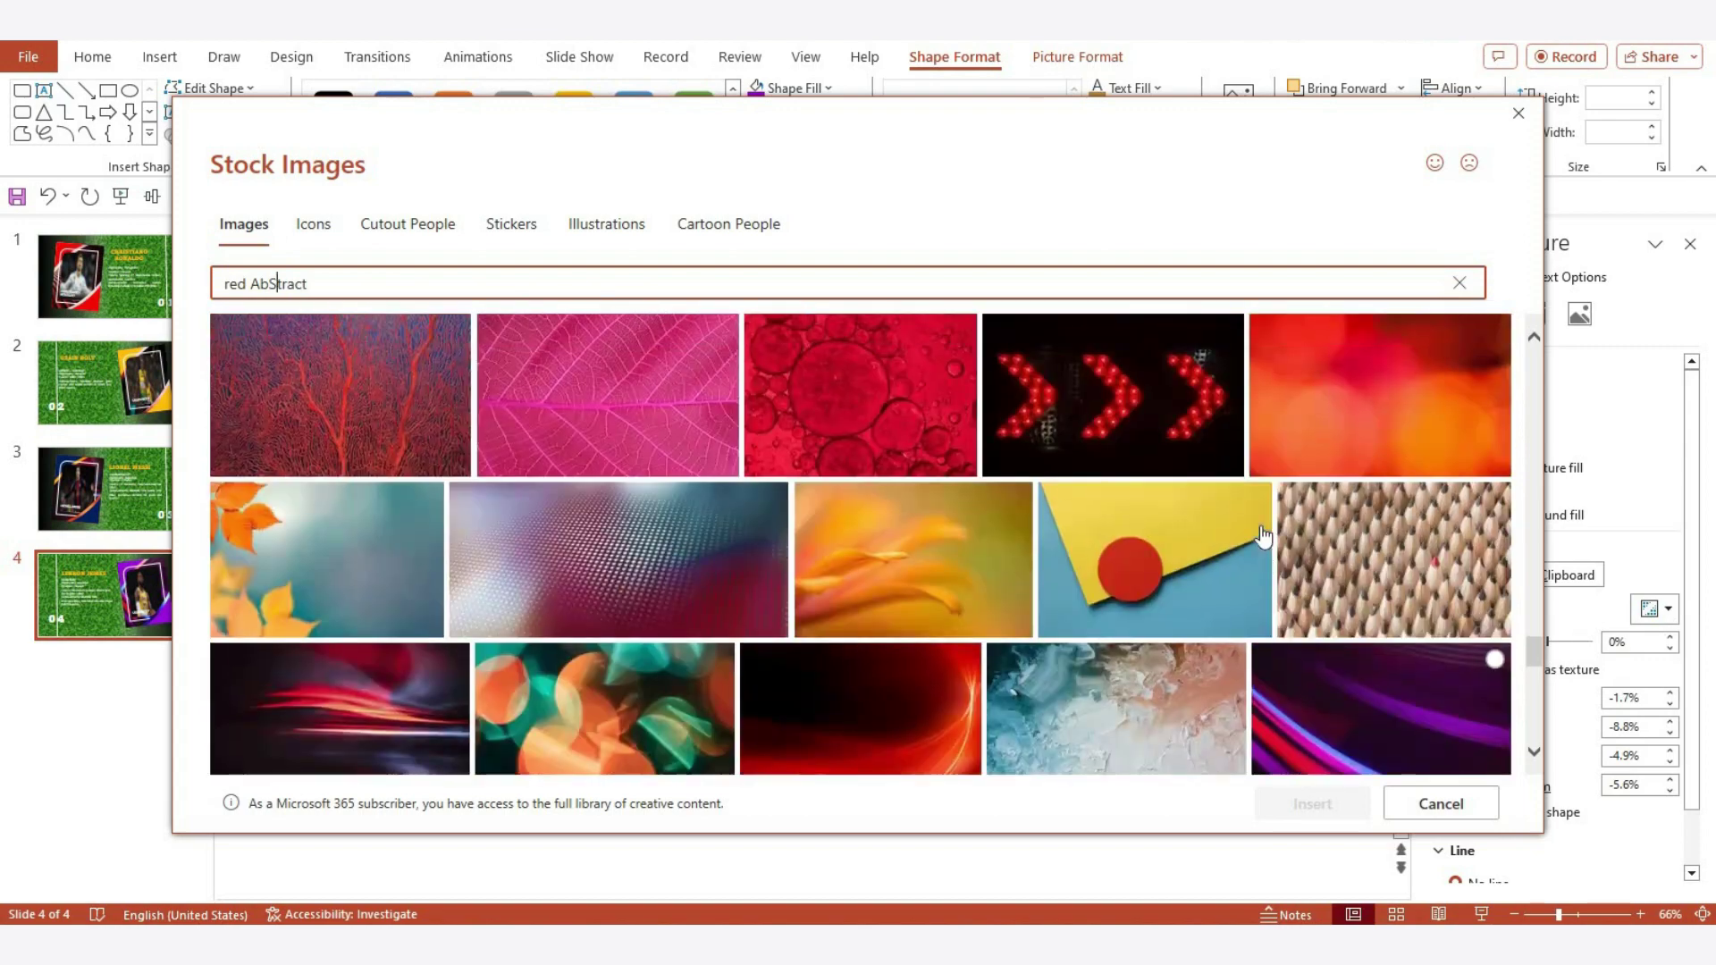
pyautogui.scroll(-2, 1264, 535)
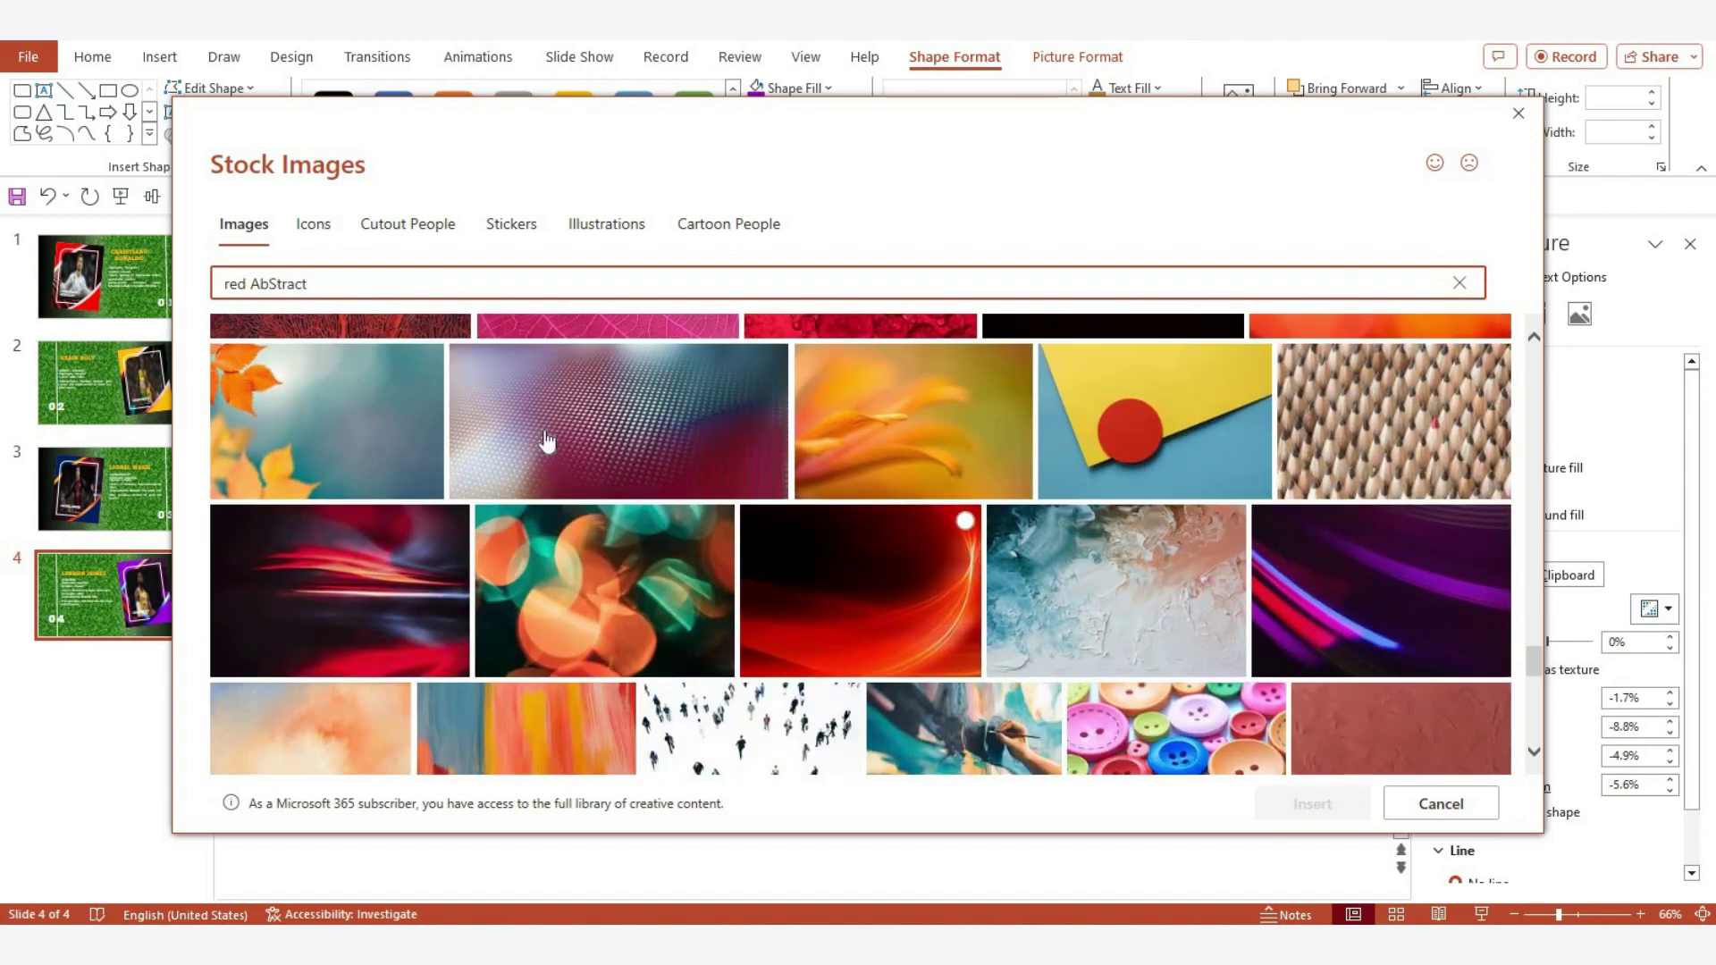
pyautogui.scroll(-1, 835, 426)
pyautogui.scroll(-2, 837, 427)
pyautogui.scroll(-2, 742, 420)
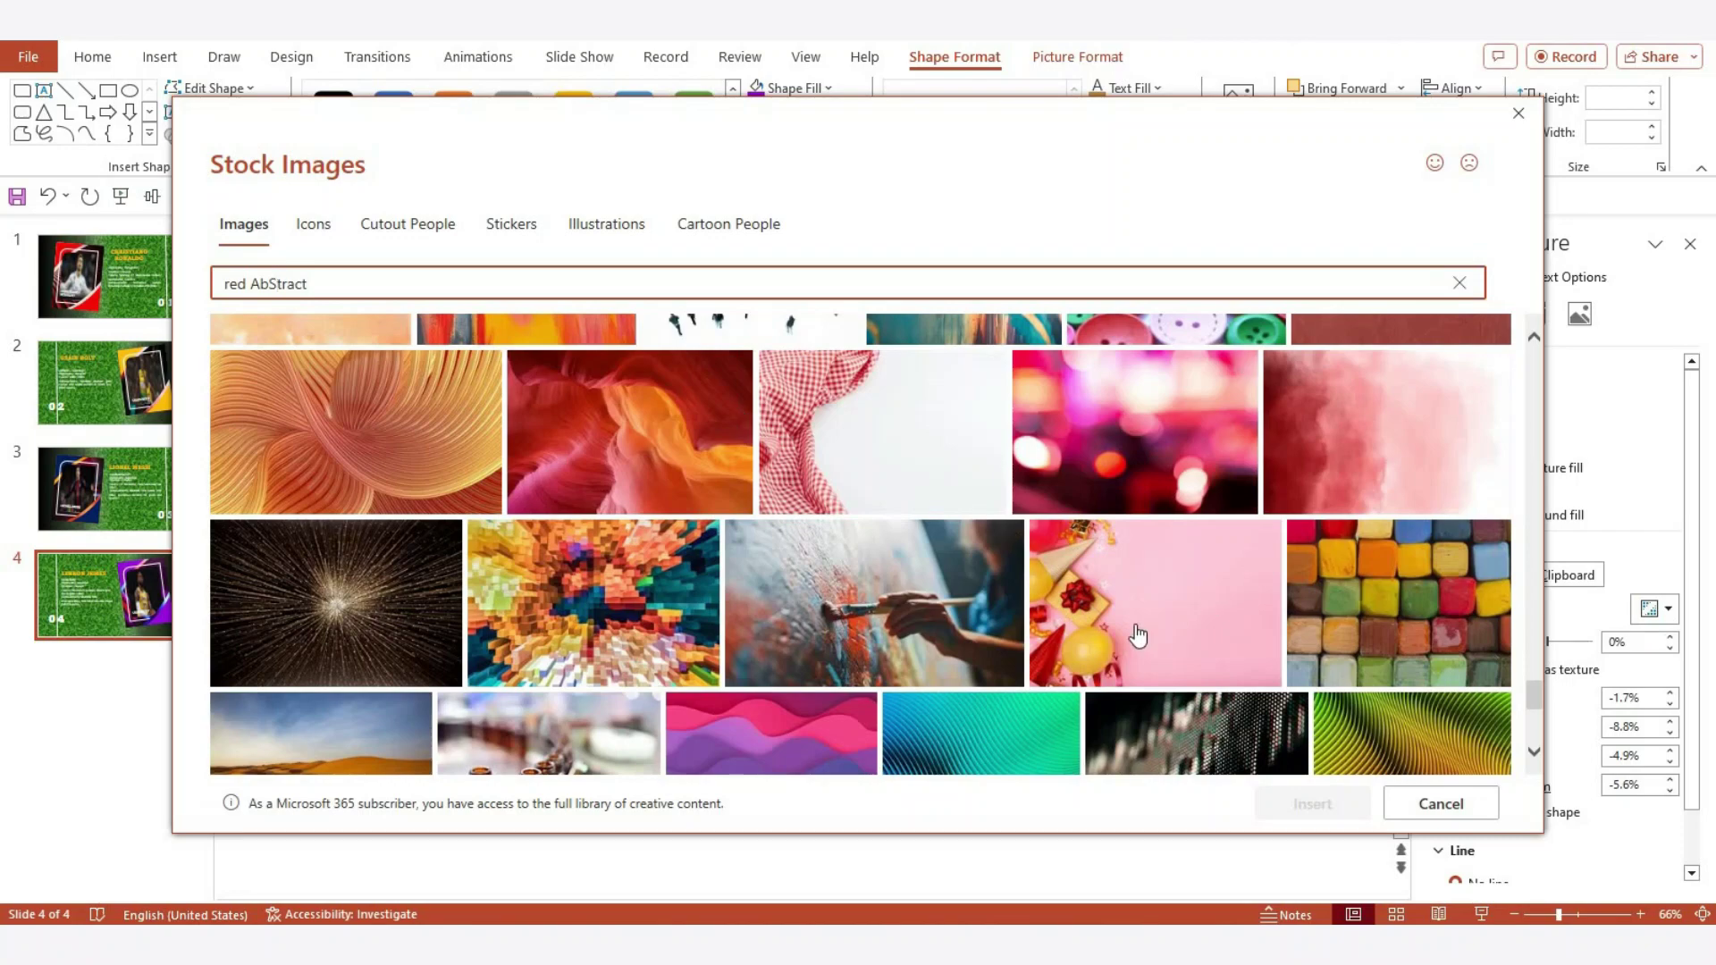
# Insert the pink stock image as the card fill, then undo it
pyautogui.click(1202, 650)
pyautogui.click(1314, 804)
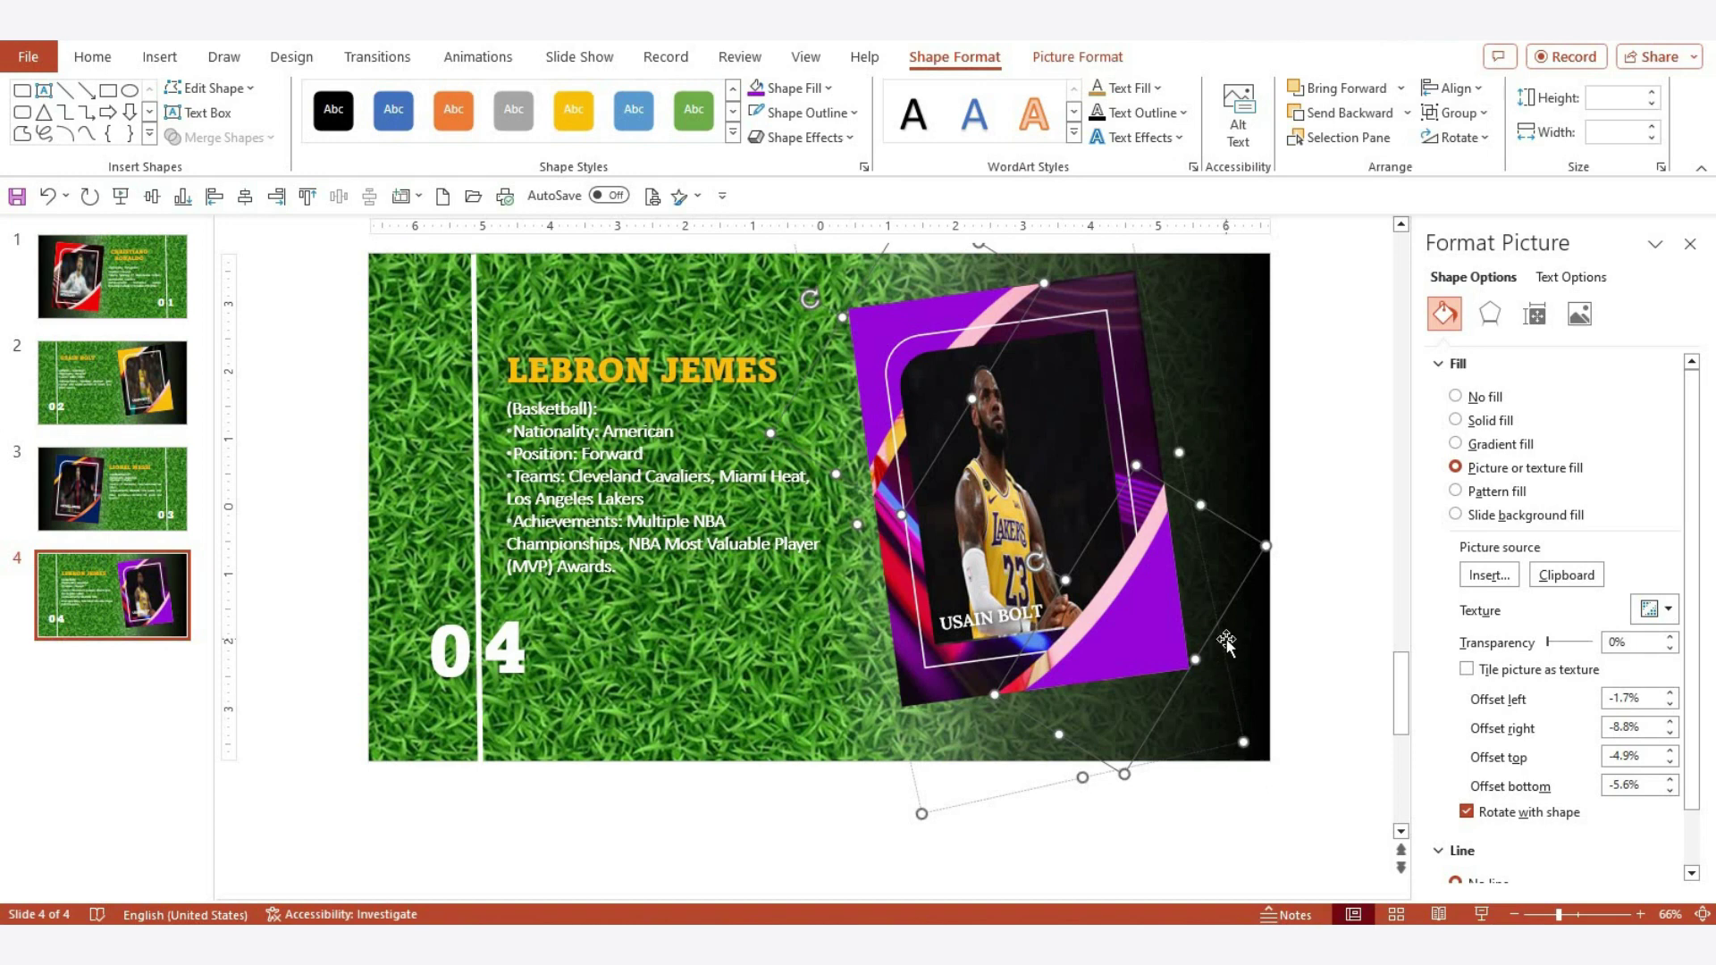
pyautogui.hotkey('ctrl', 'z')
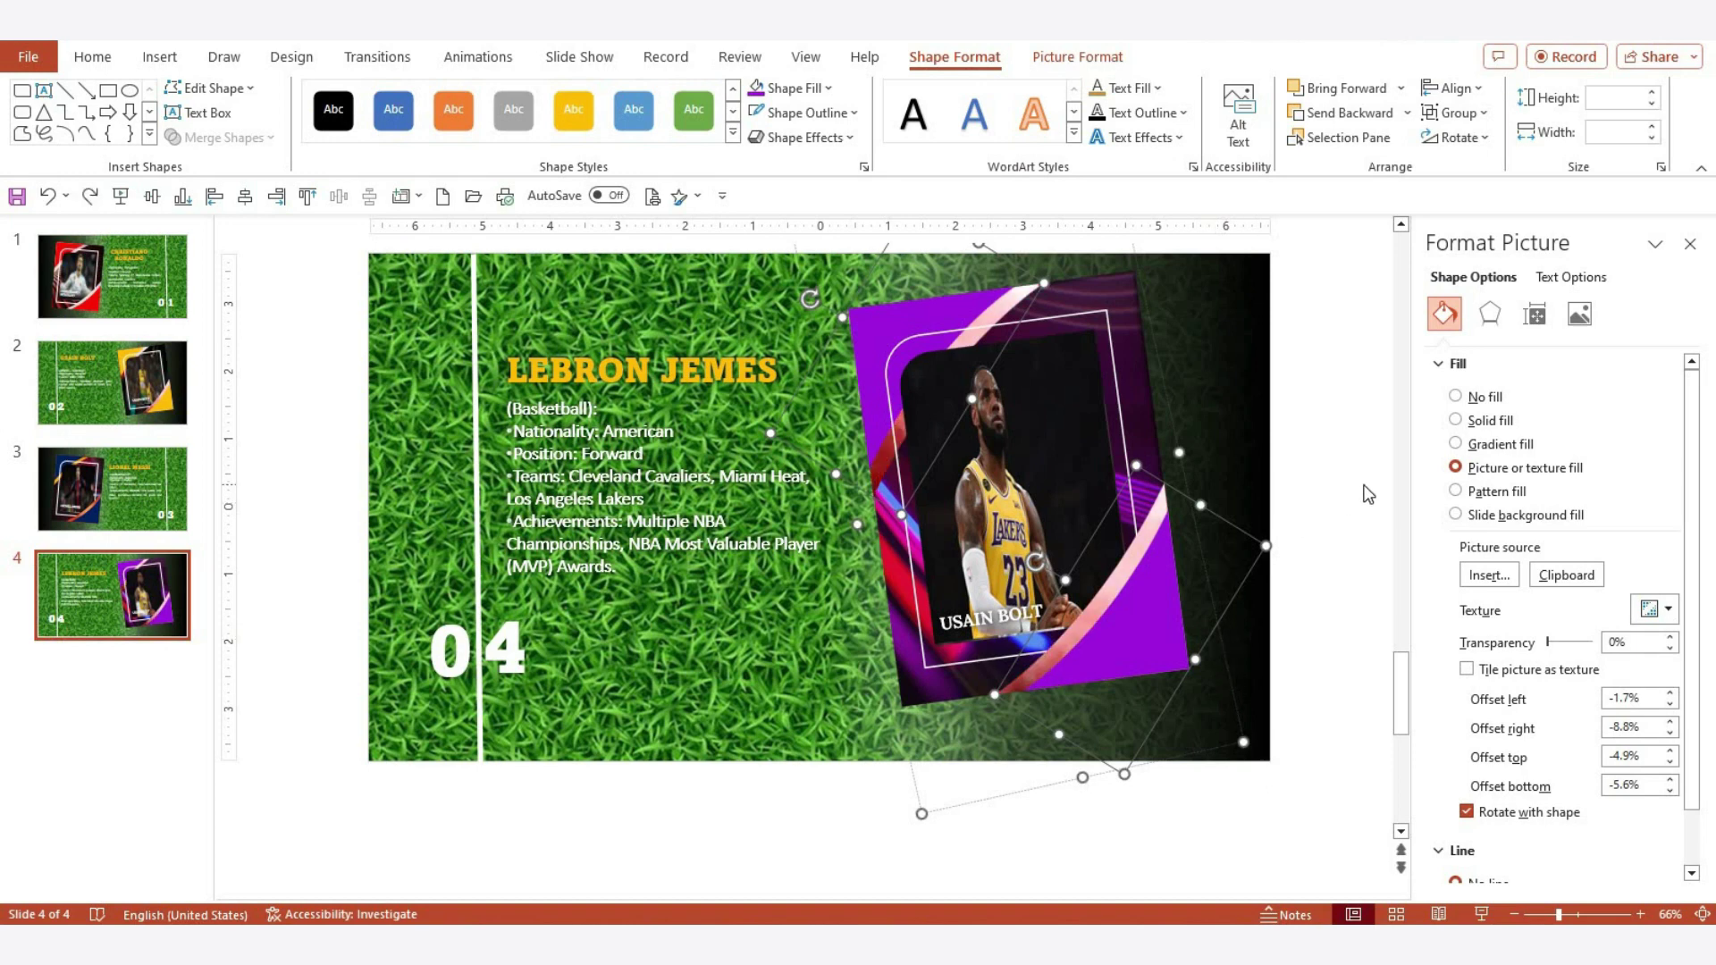
# Select the pink diagonal stripe shapes and start choosing a new picture fill for them
pyautogui.click(1333, 484)
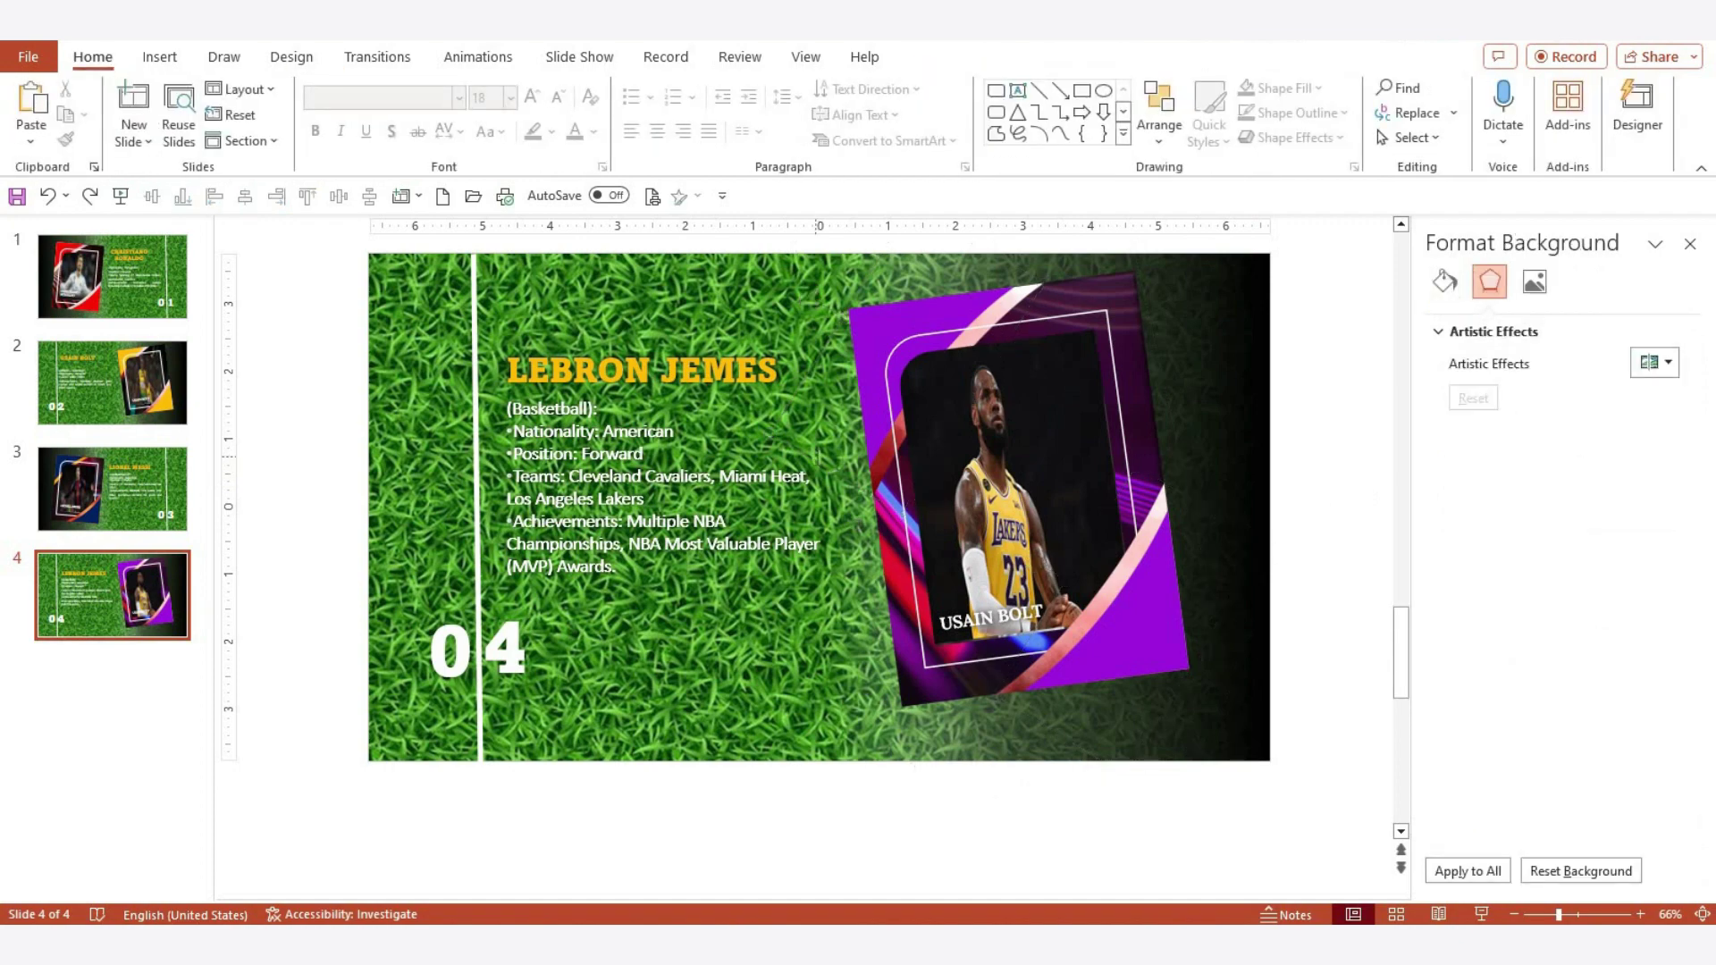
pyautogui.click(1107, 336)
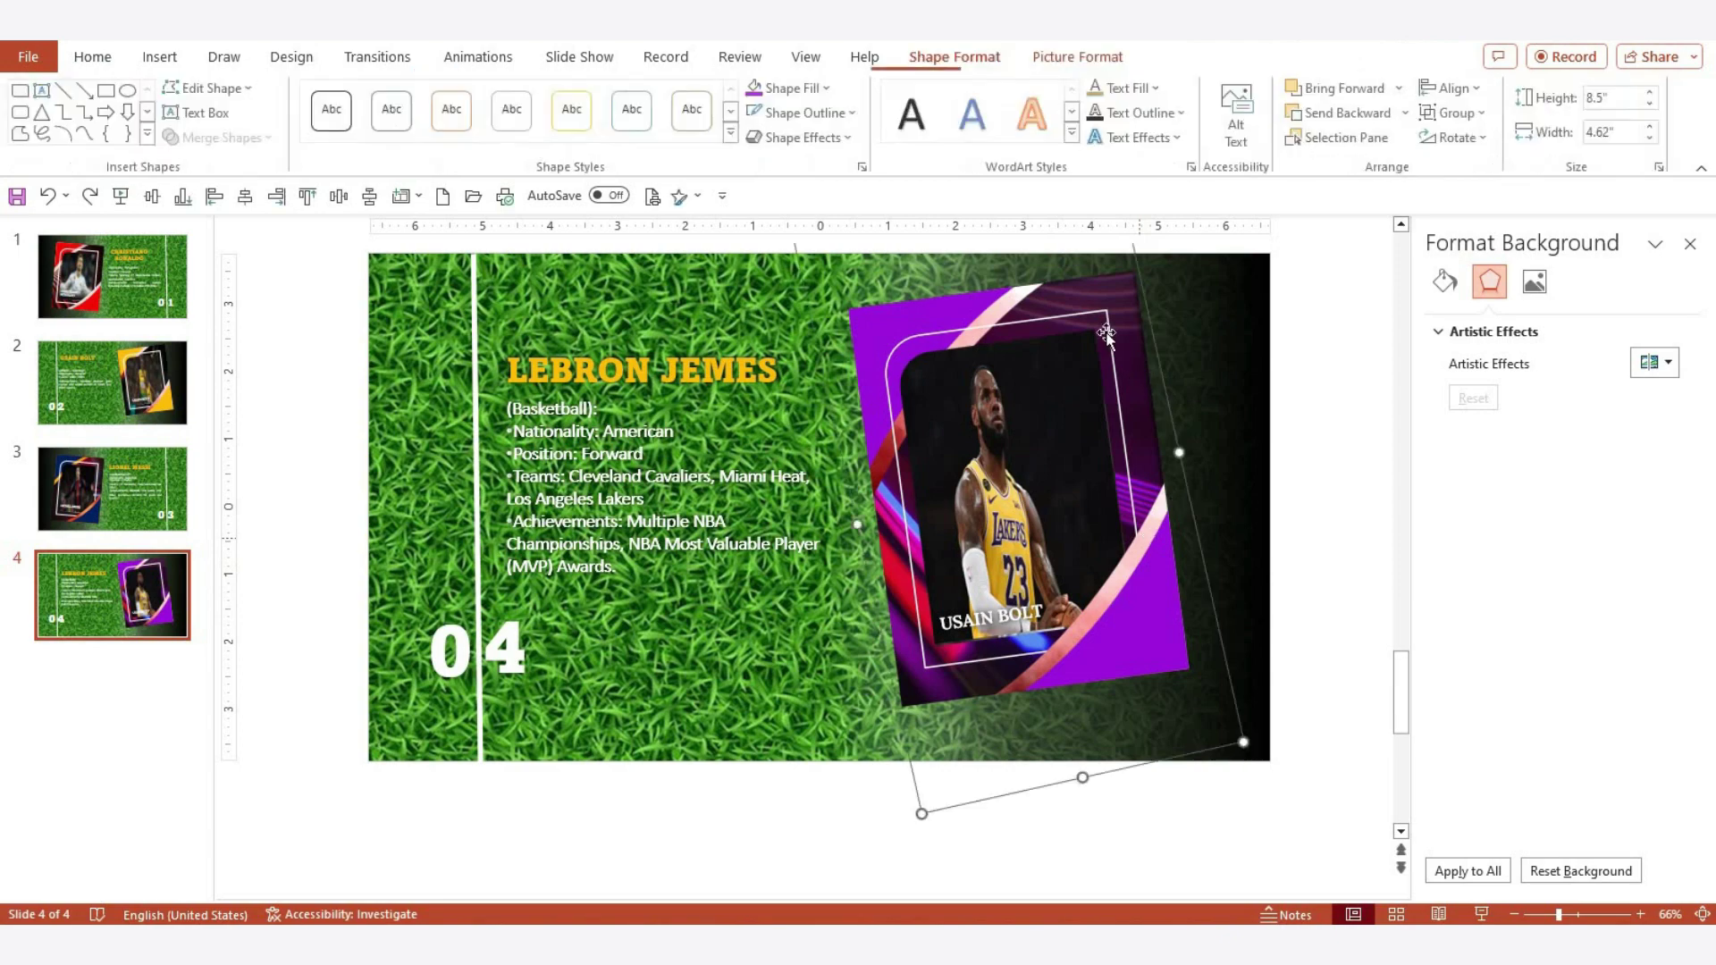
pyautogui.click(1015, 293)
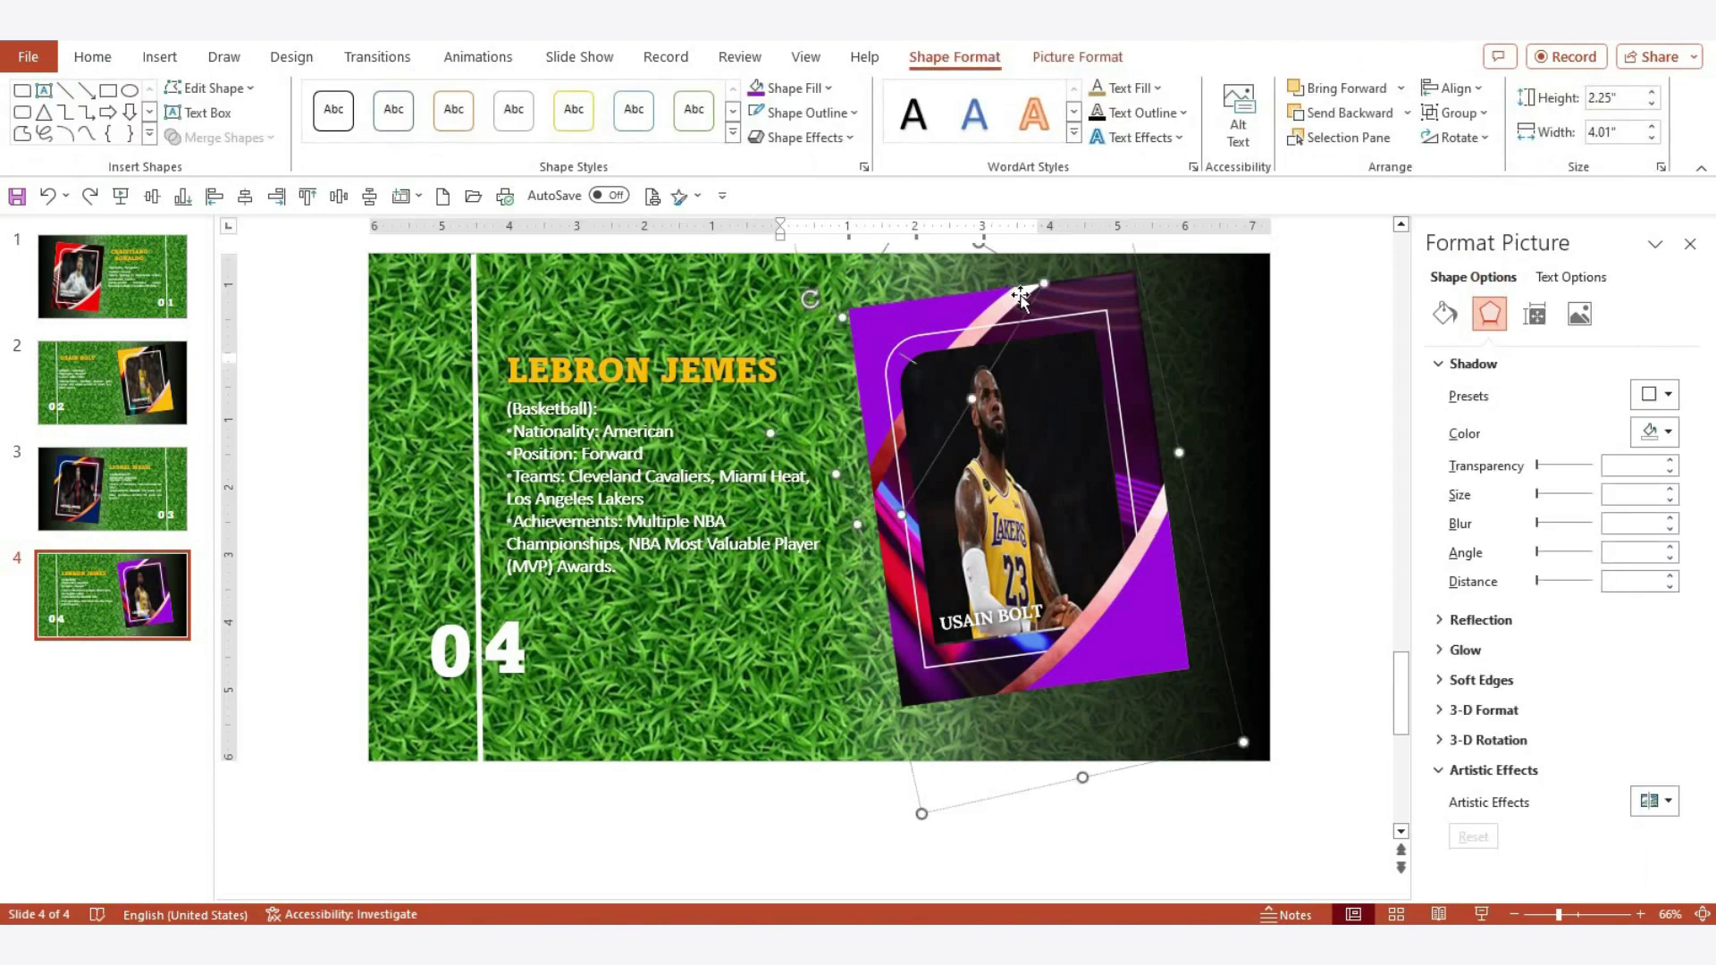
pyautogui.click(1150, 522)
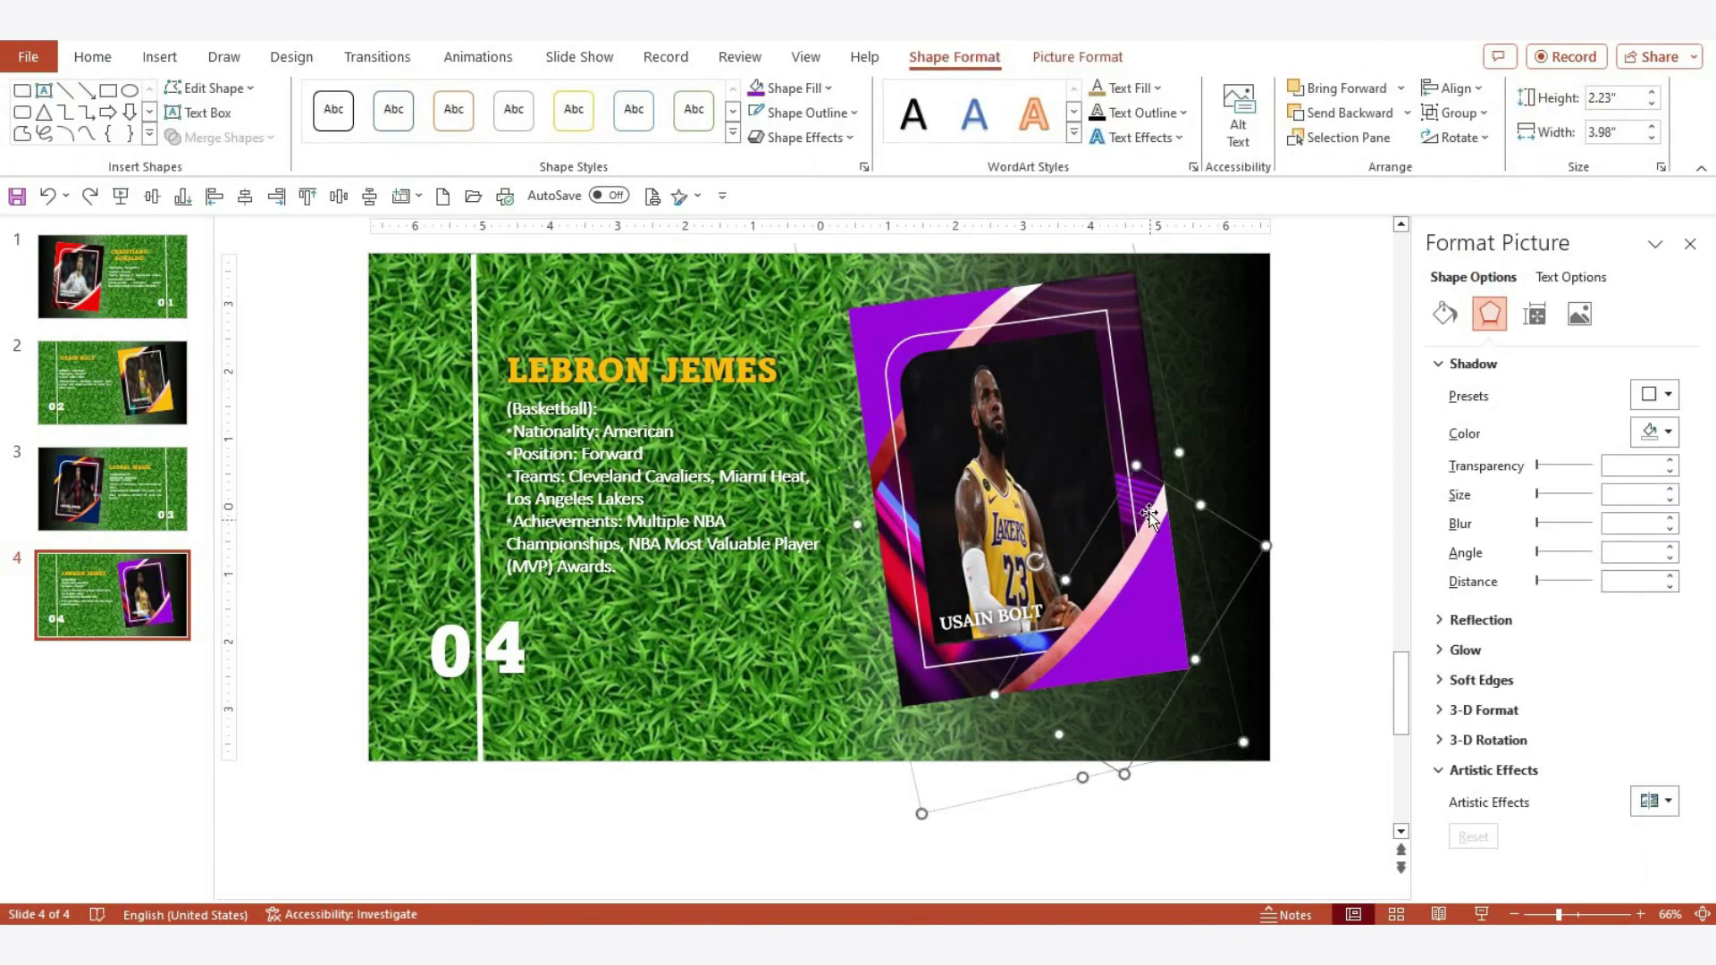
pyautogui.keyDown('shift'); pyautogui.click(1007, 304); pyautogui.keyUp('shift')
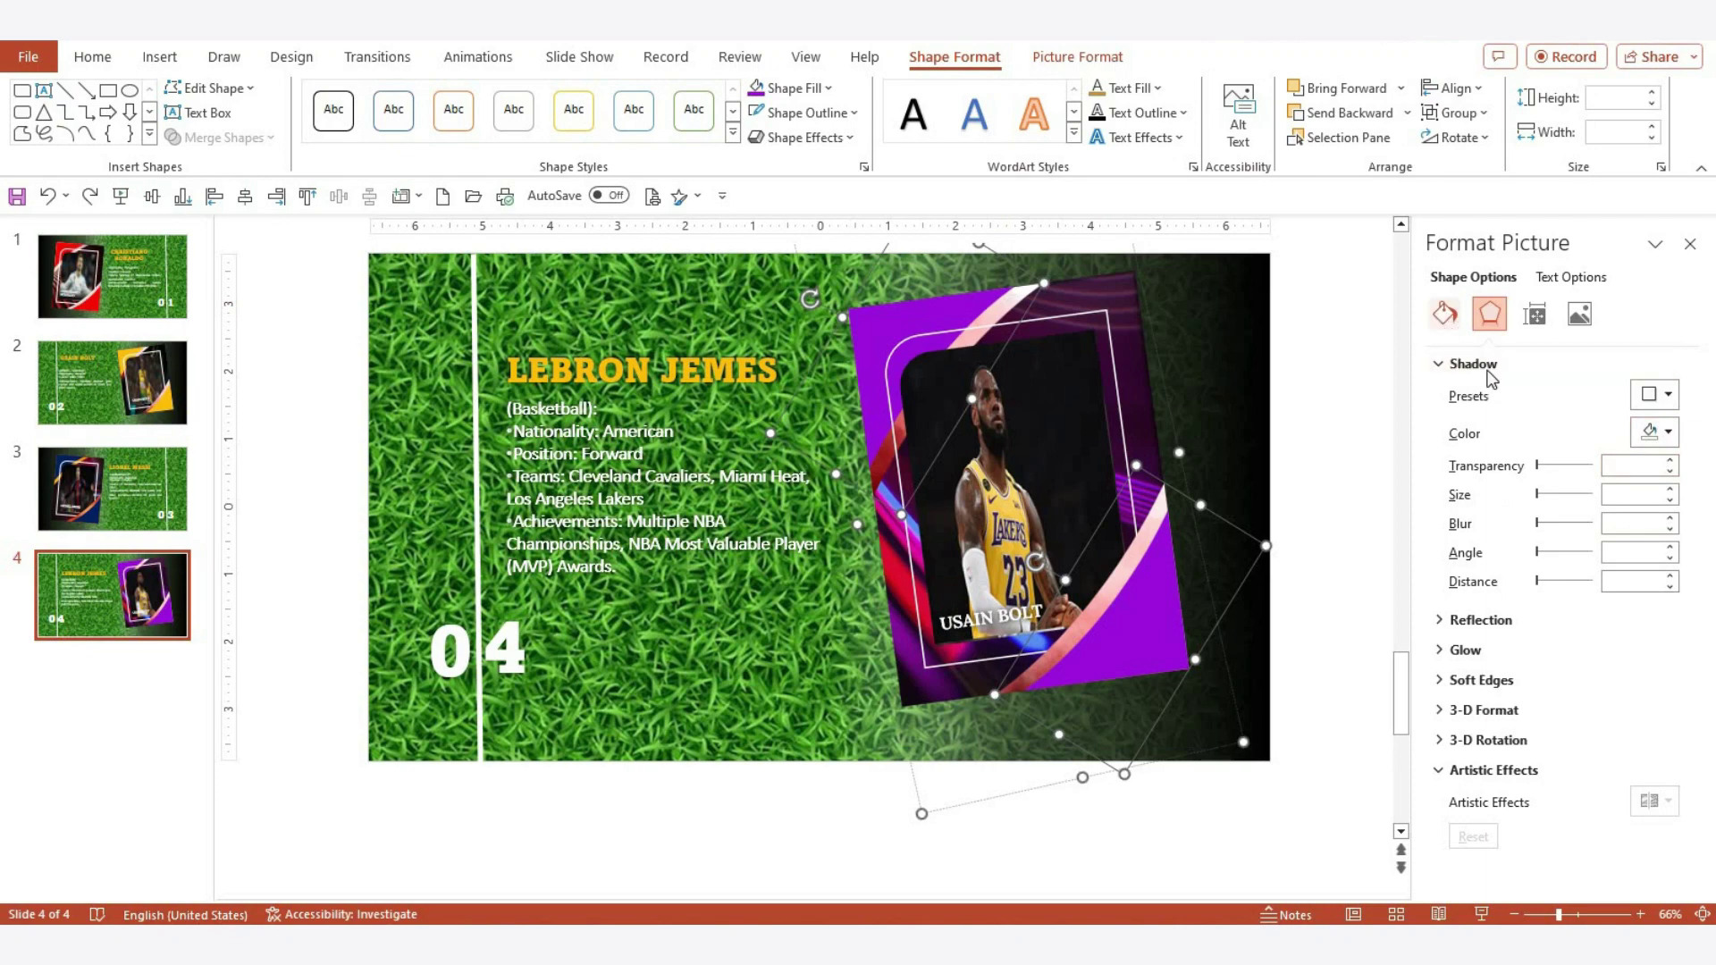
pyautogui.click(1444, 314)
pyautogui.click(1489, 574)
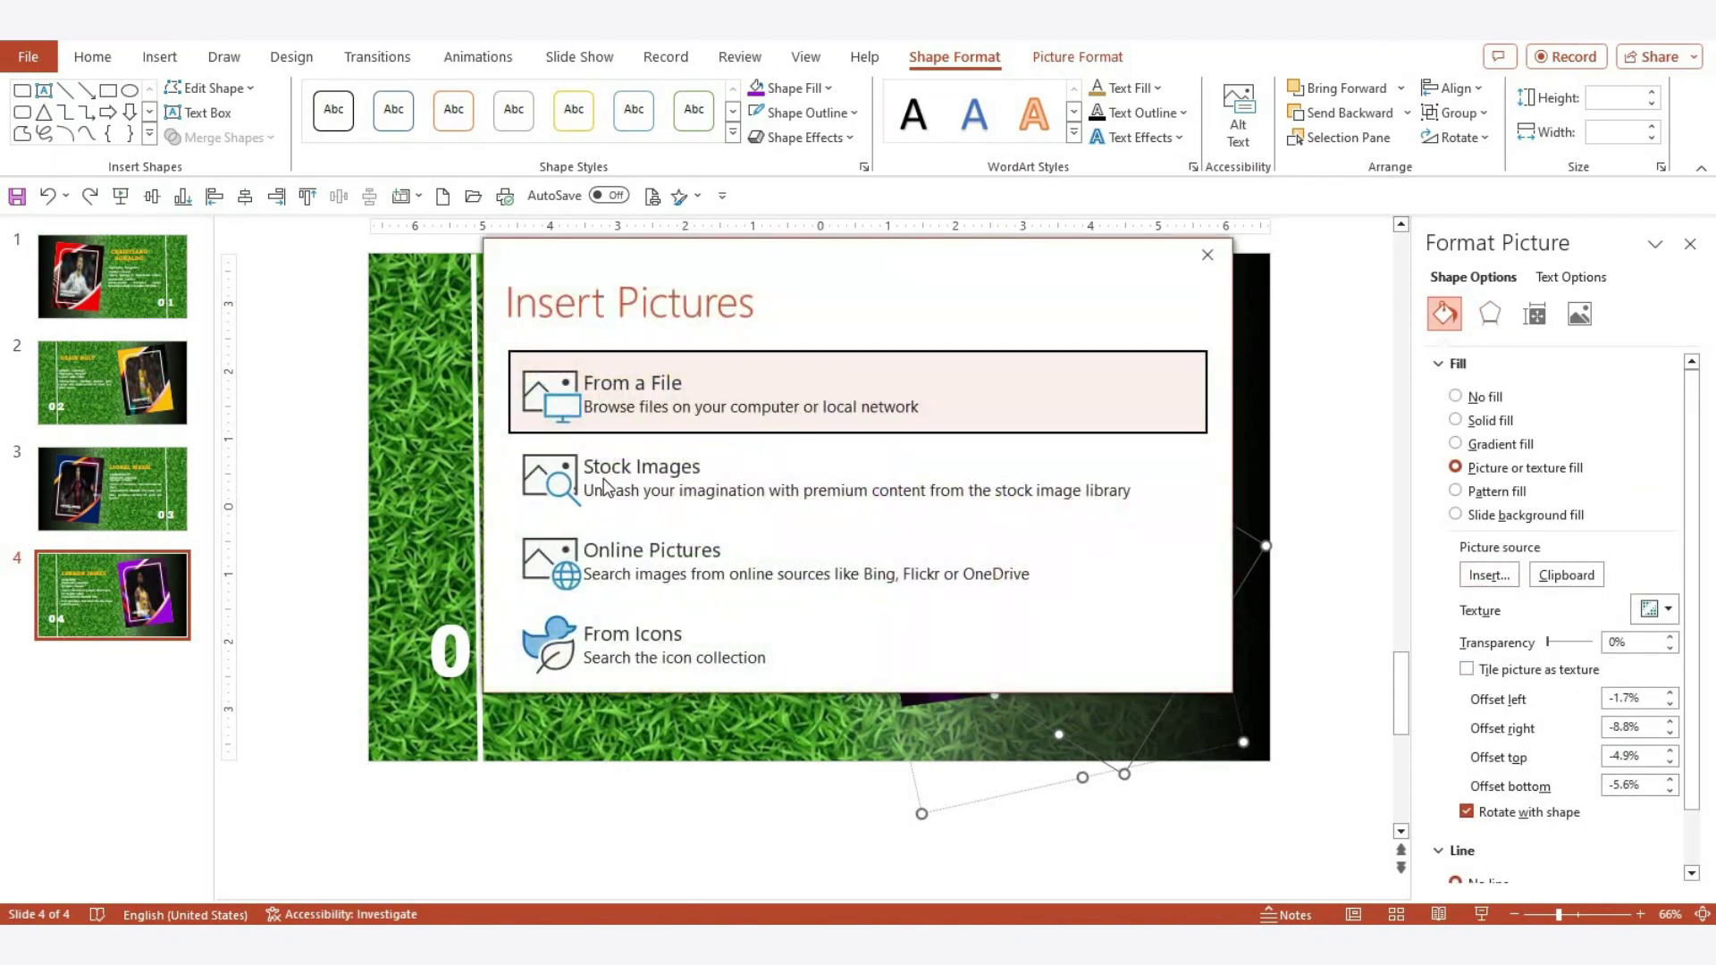
# Search the stock images for 'holographic', fixing the typo at the start of the word
pyautogui.click(945, 454)
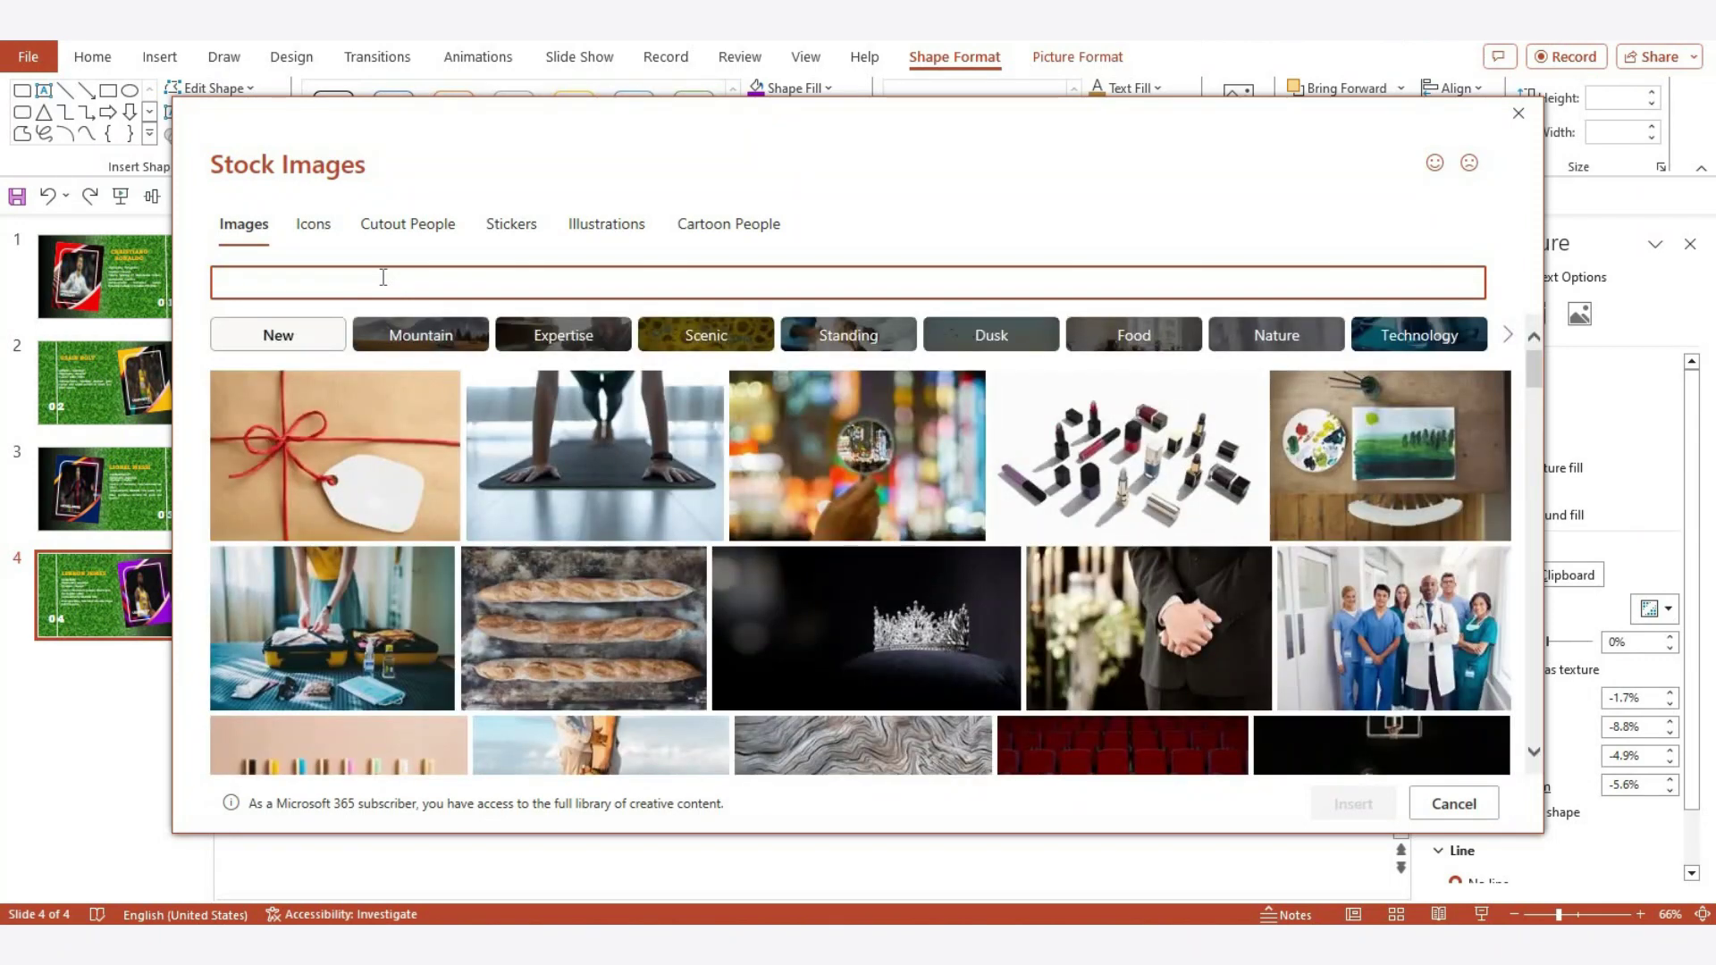
pyautogui.write('alogra')
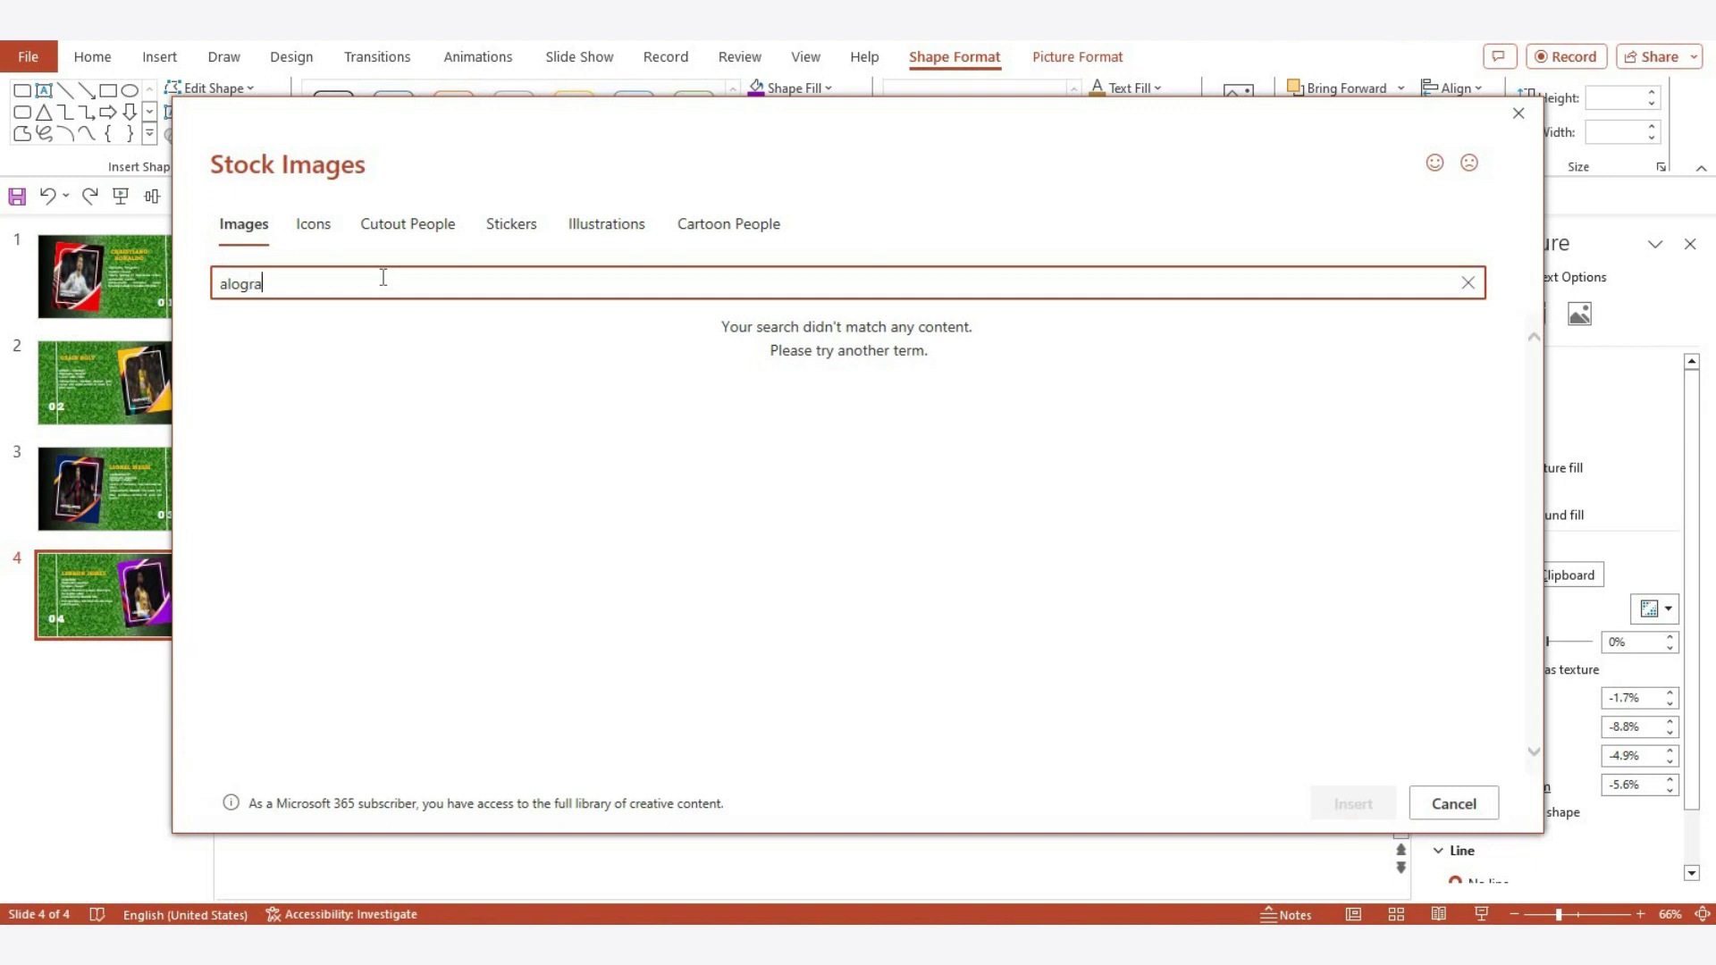
pyautogui.write('phi')
pyautogui.click(225, 284)
pyautogui.press('BackSpace')
pyautogui.write('ho')
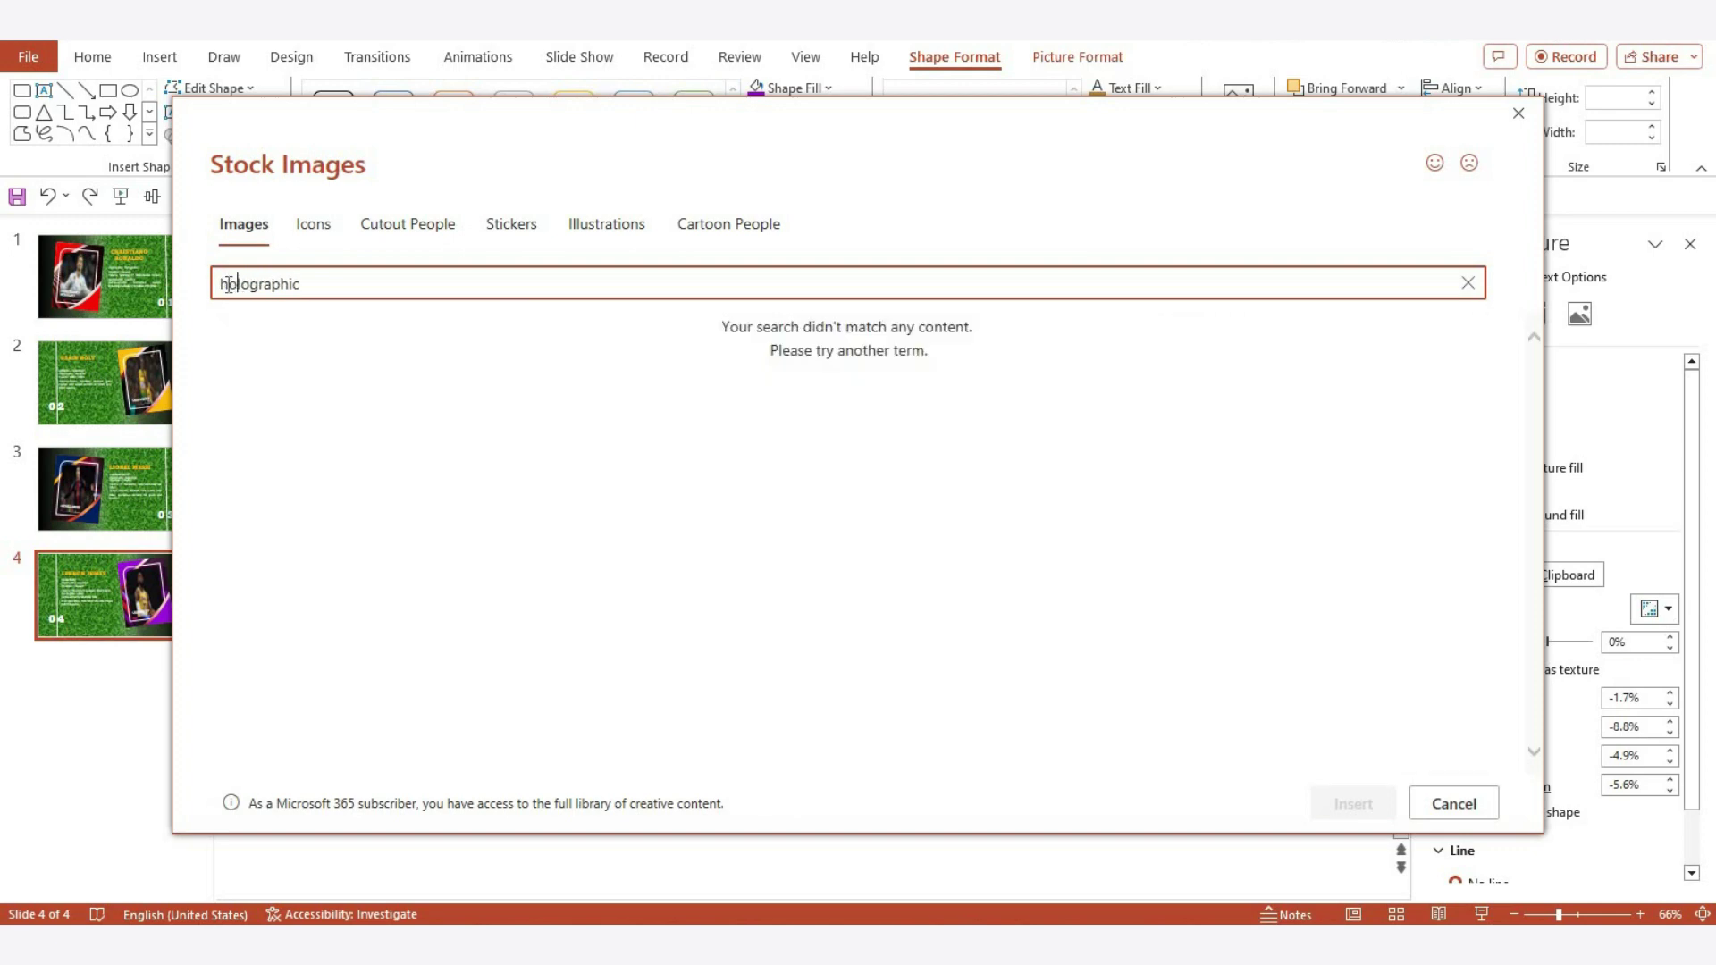
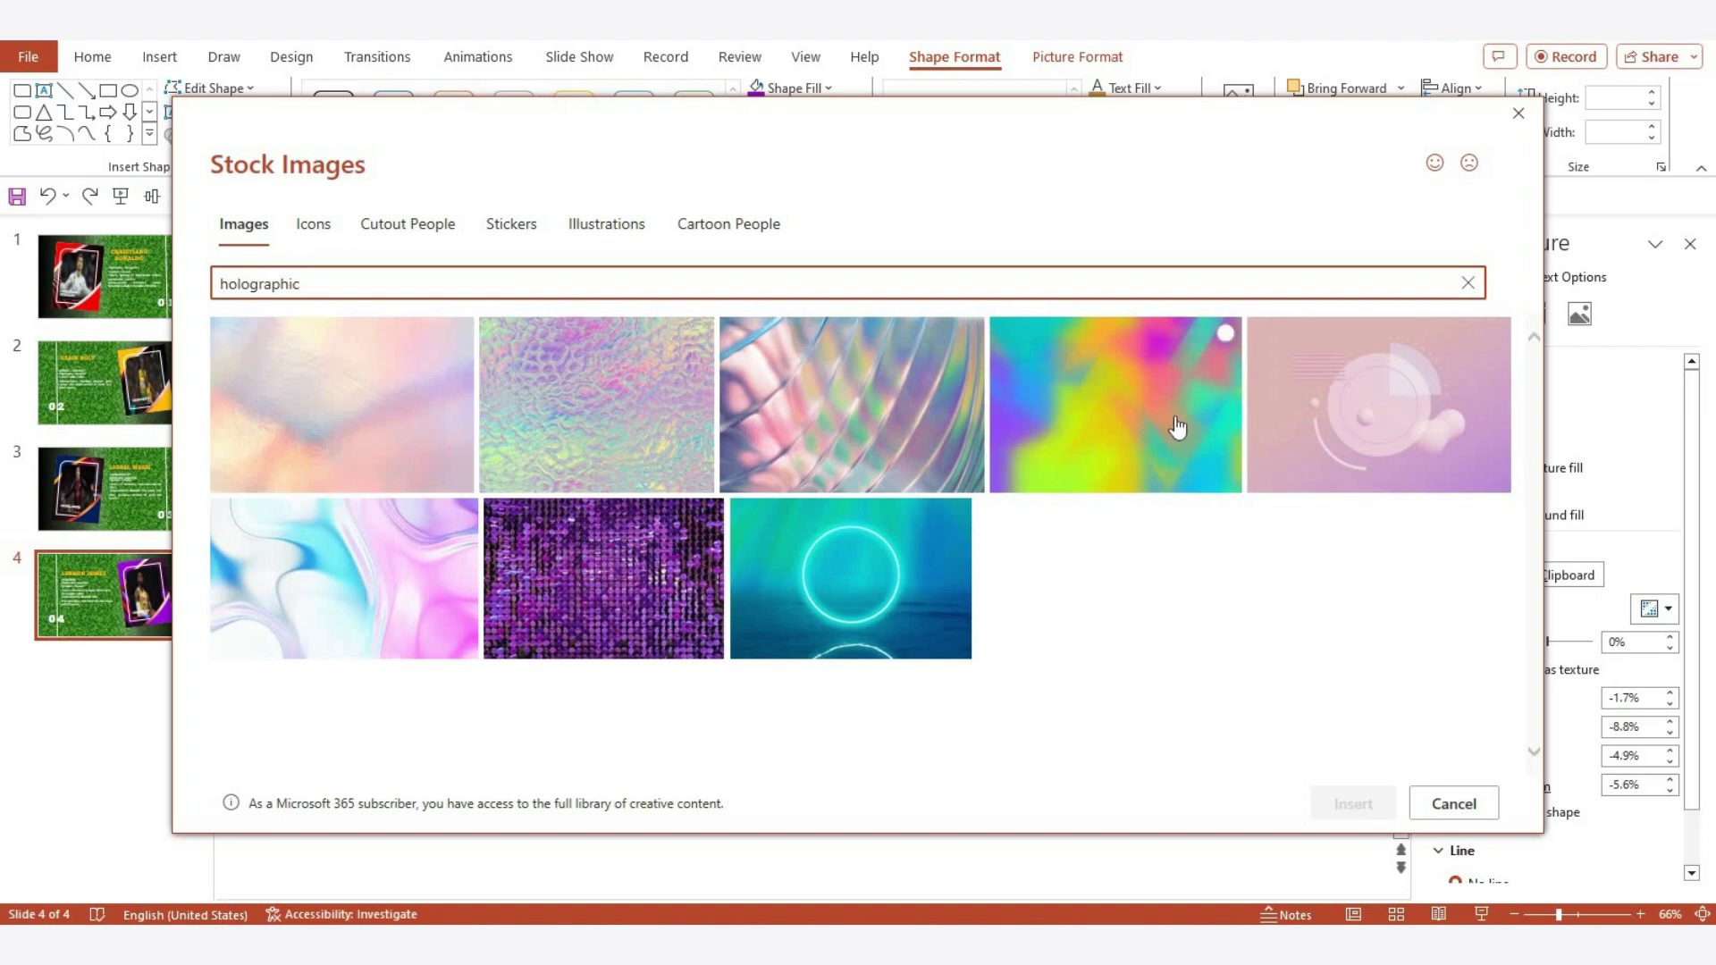
# Fill slide 4's tilted card frame with a holographic stock image
pyautogui.click(1319, 429)
pyautogui.click(1345, 803)
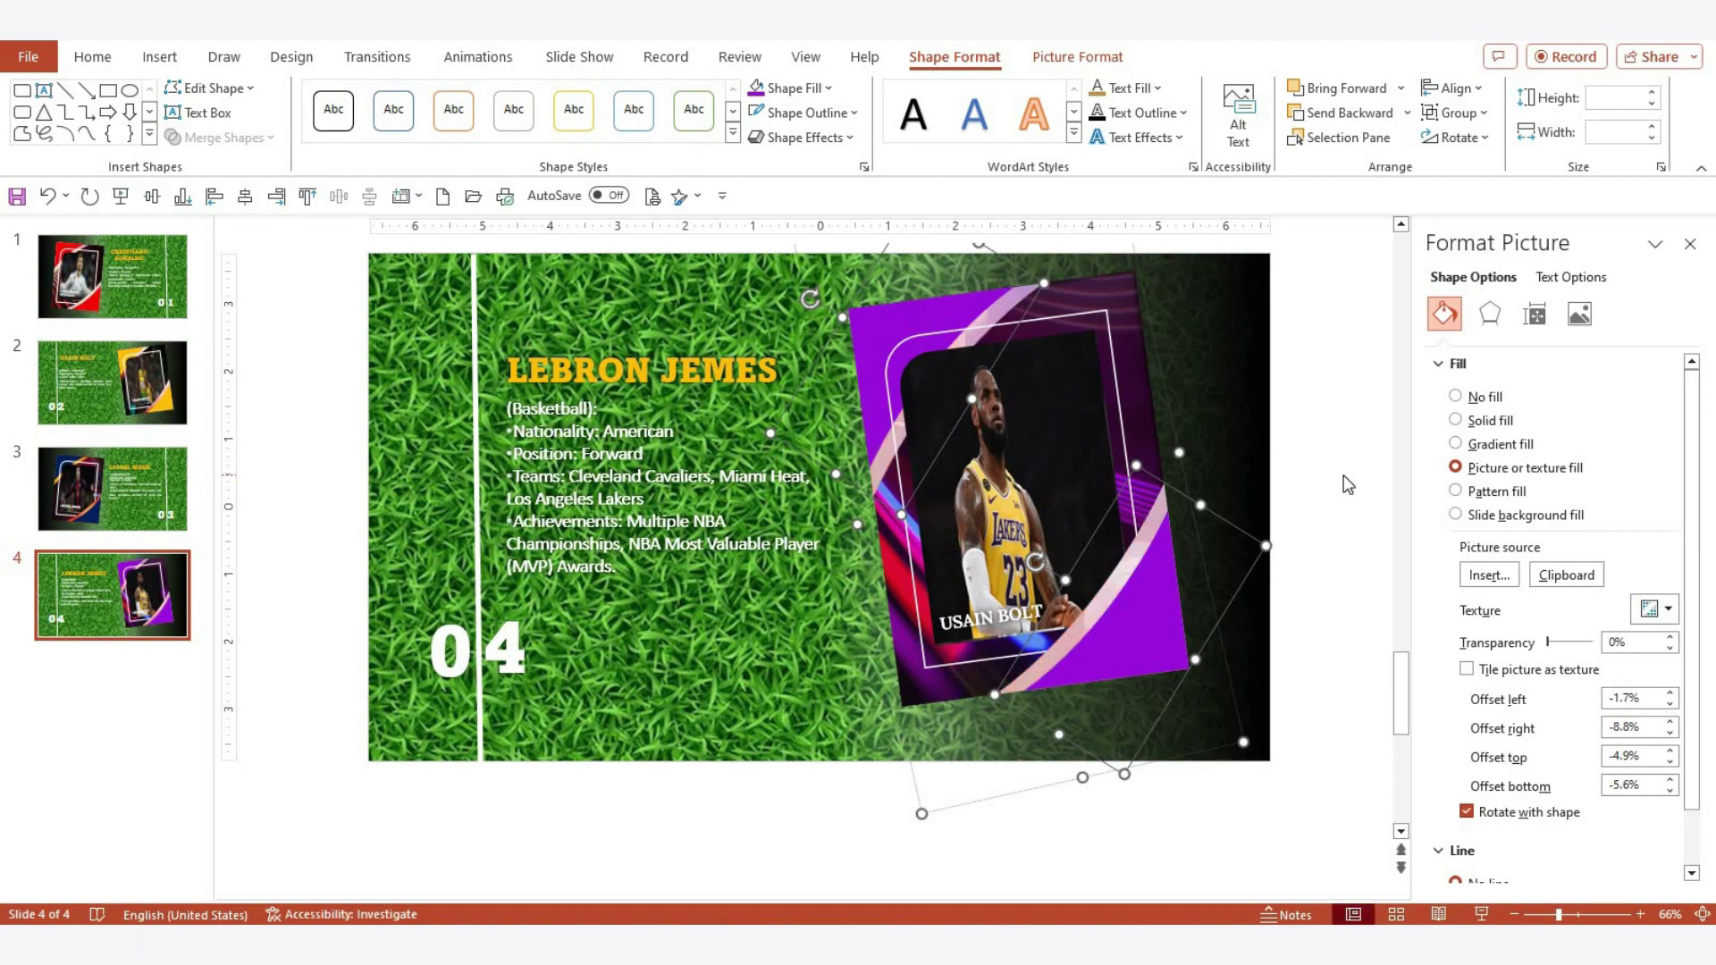
pyautogui.click(1361, 472)
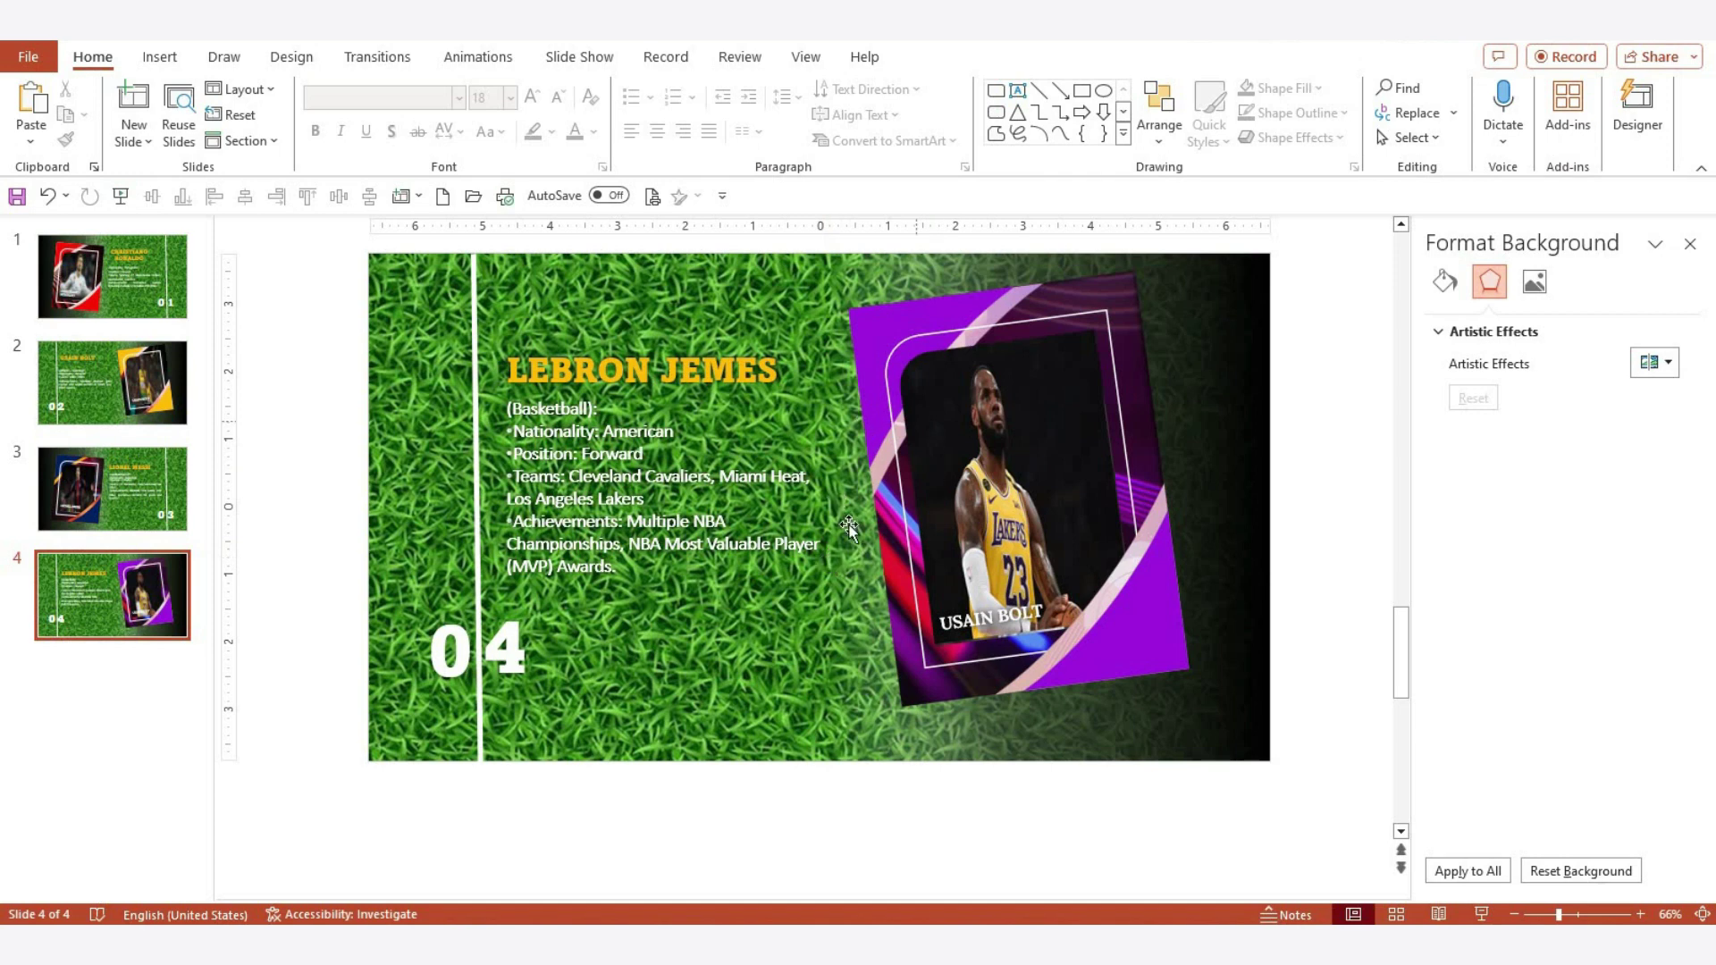
# Give slide 1's red photo card a Fly In entrance from the bottom-left, with the Animation Pane shown
pyautogui.click(87, 294)
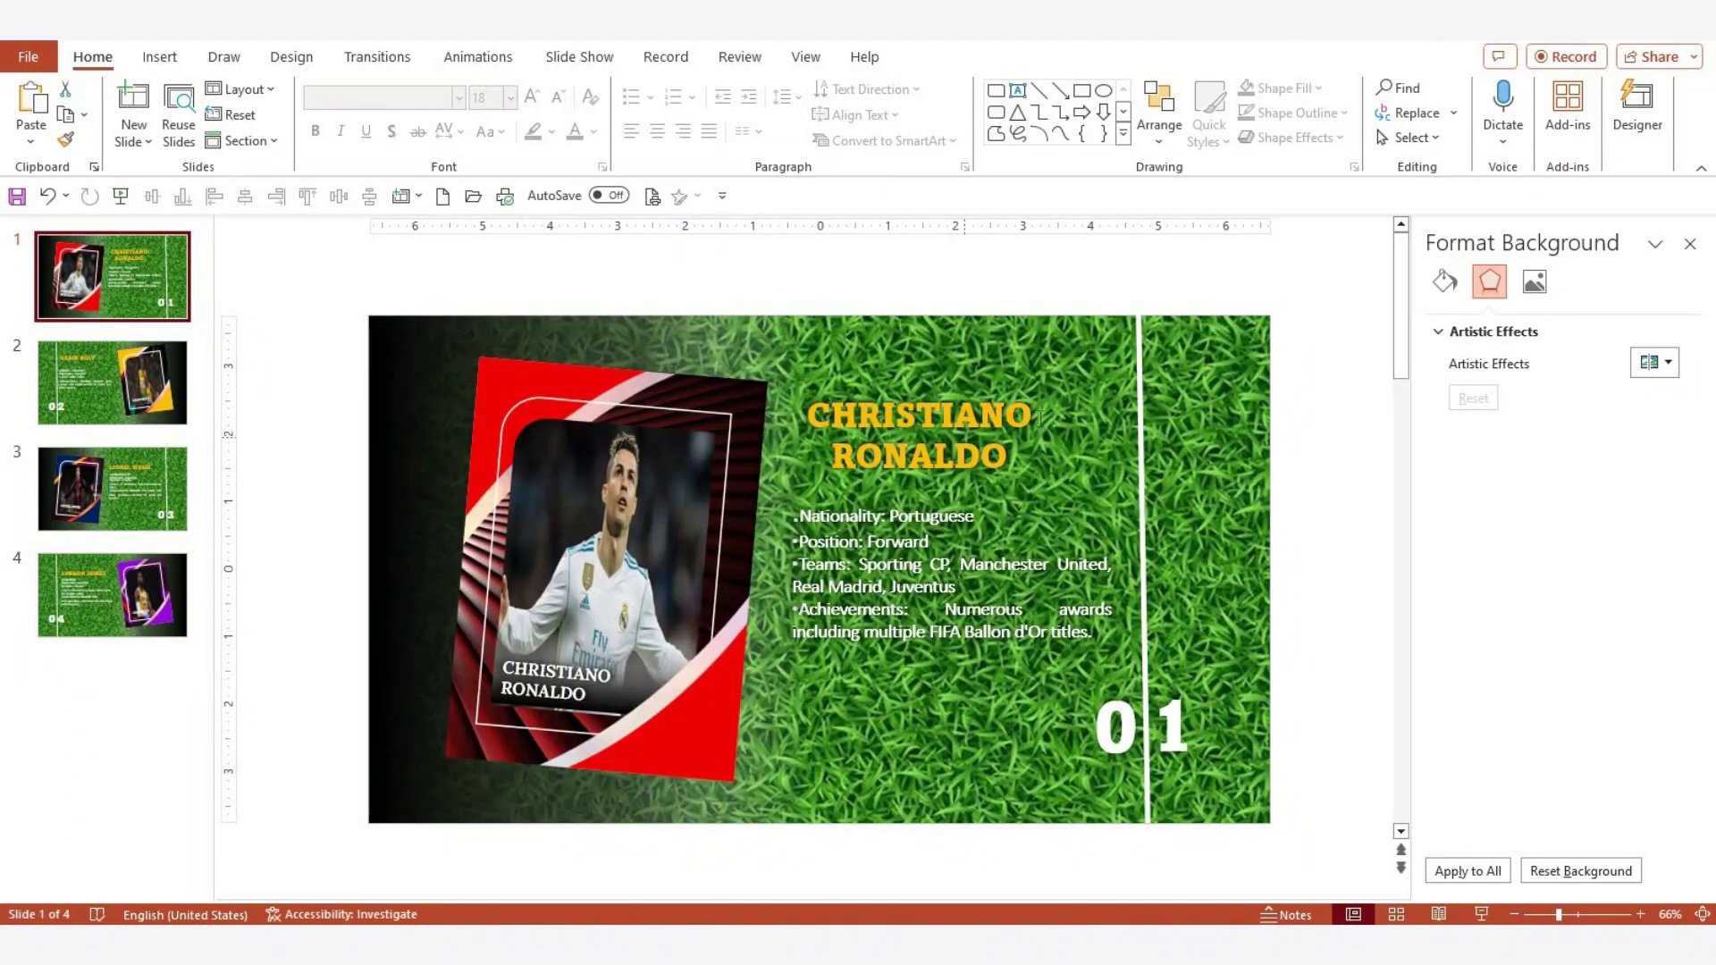
pyautogui.click(1046, 418)
pyautogui.click(728, 567)
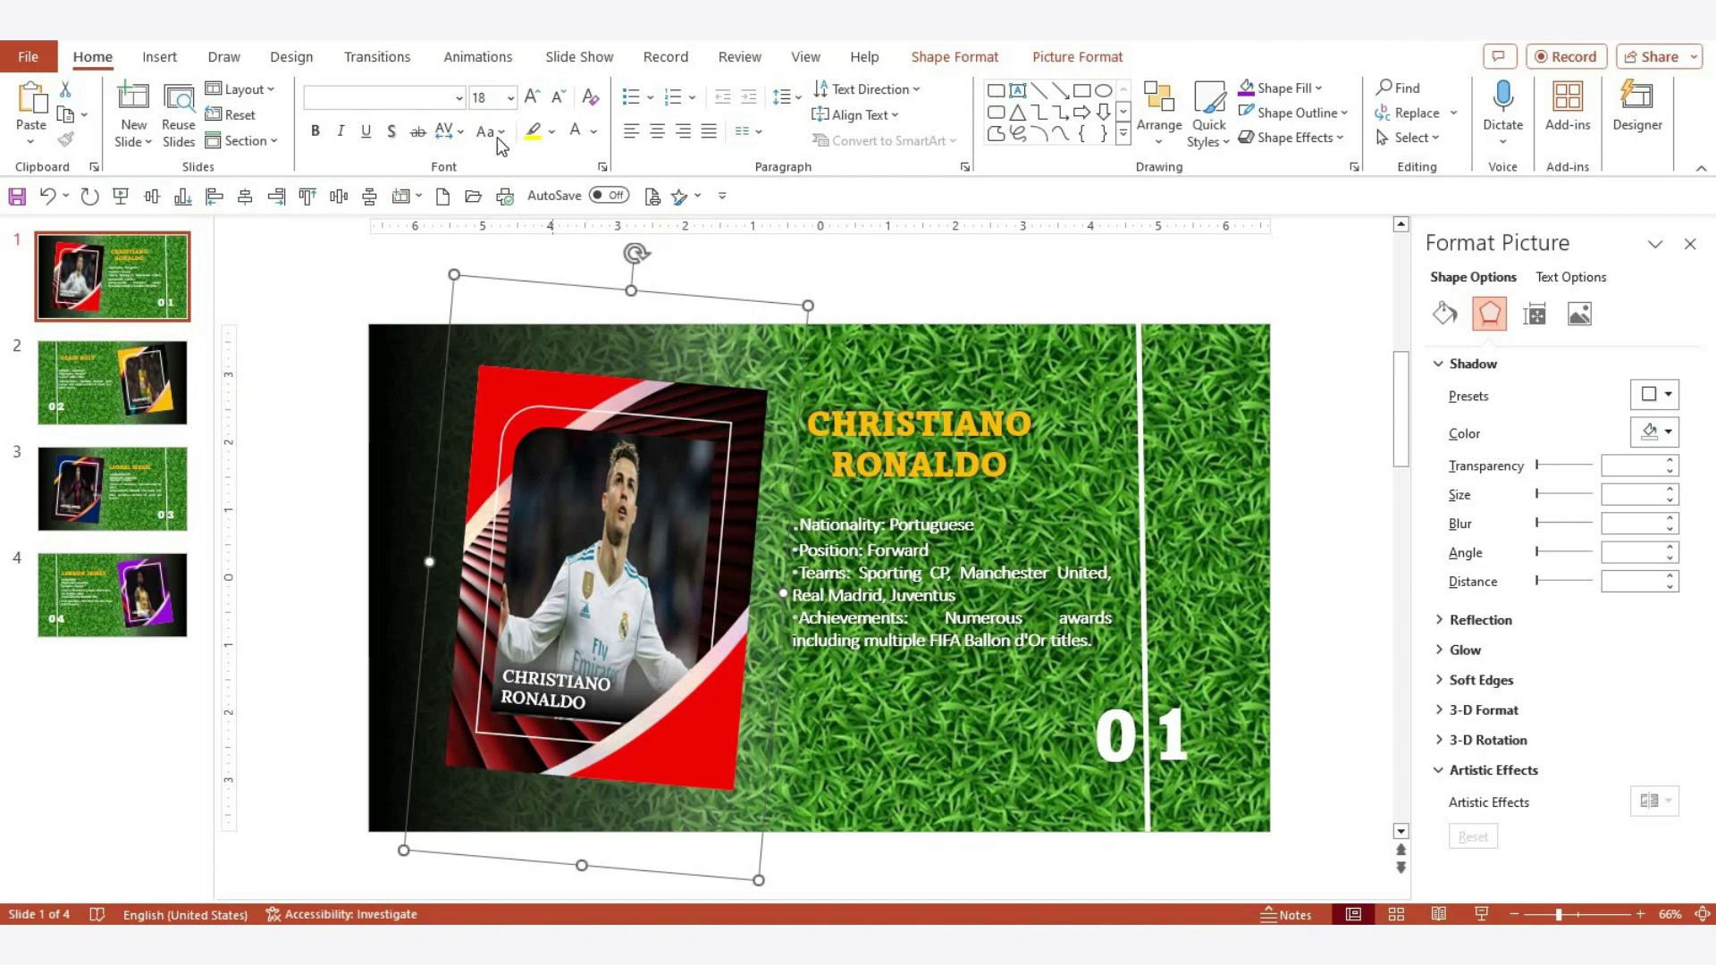
pyautogui.click(494, 59)
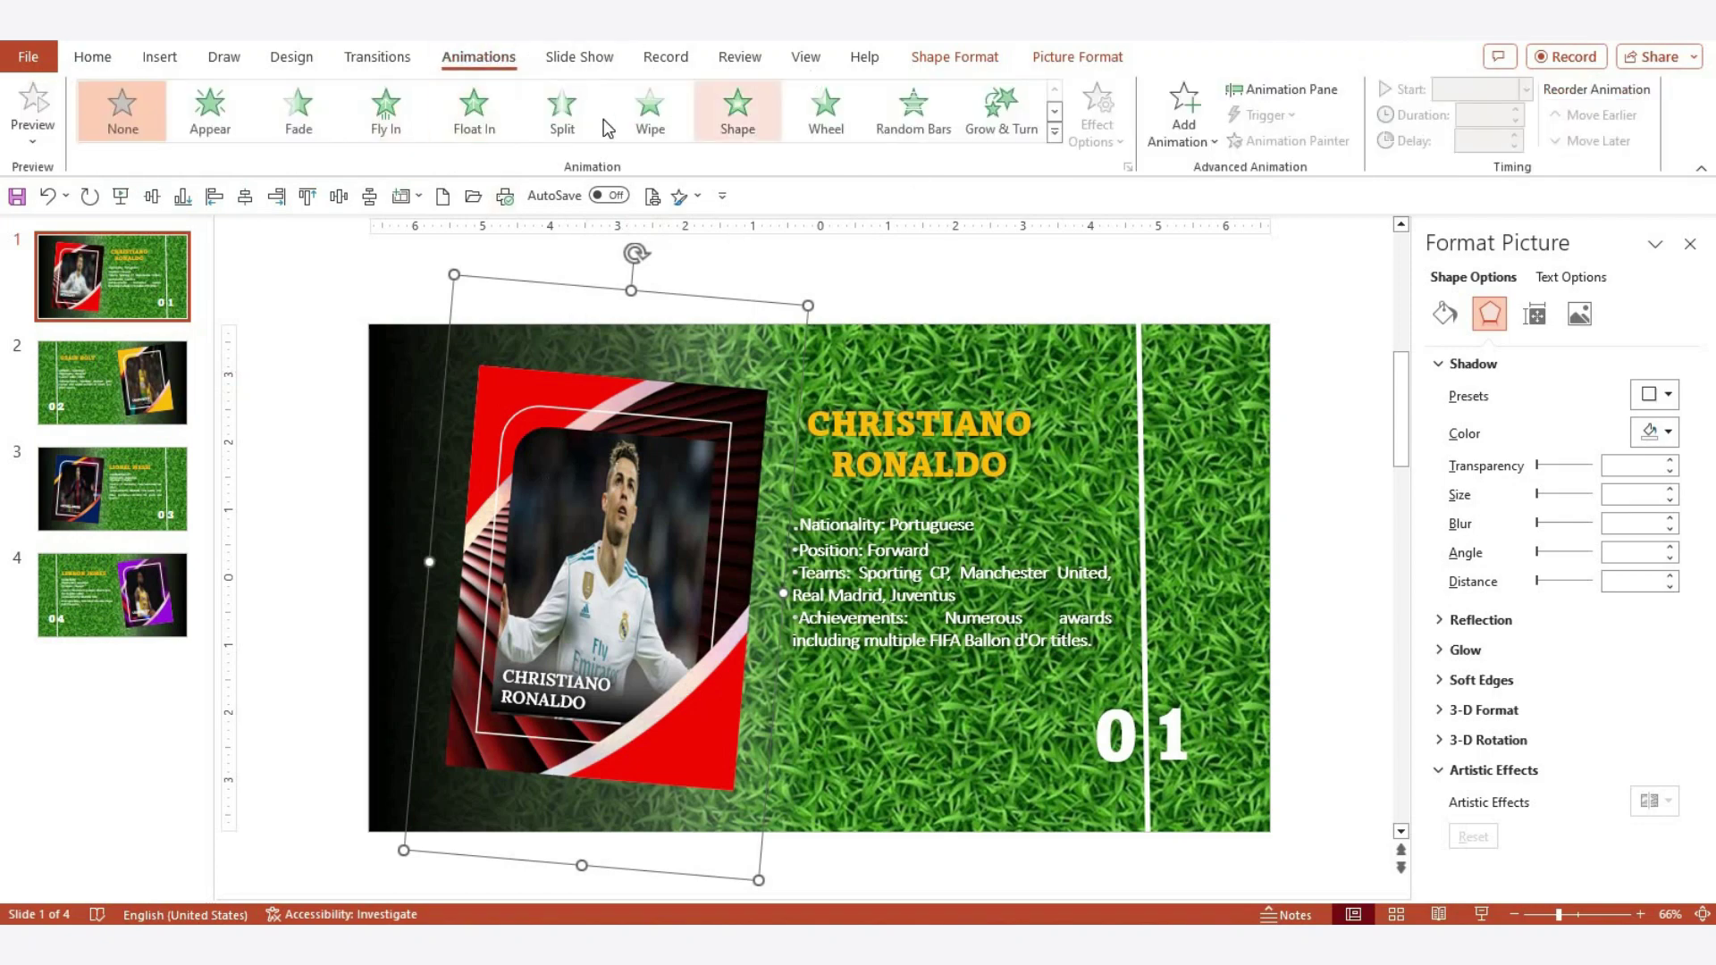
pyautogui.click(386, 112)
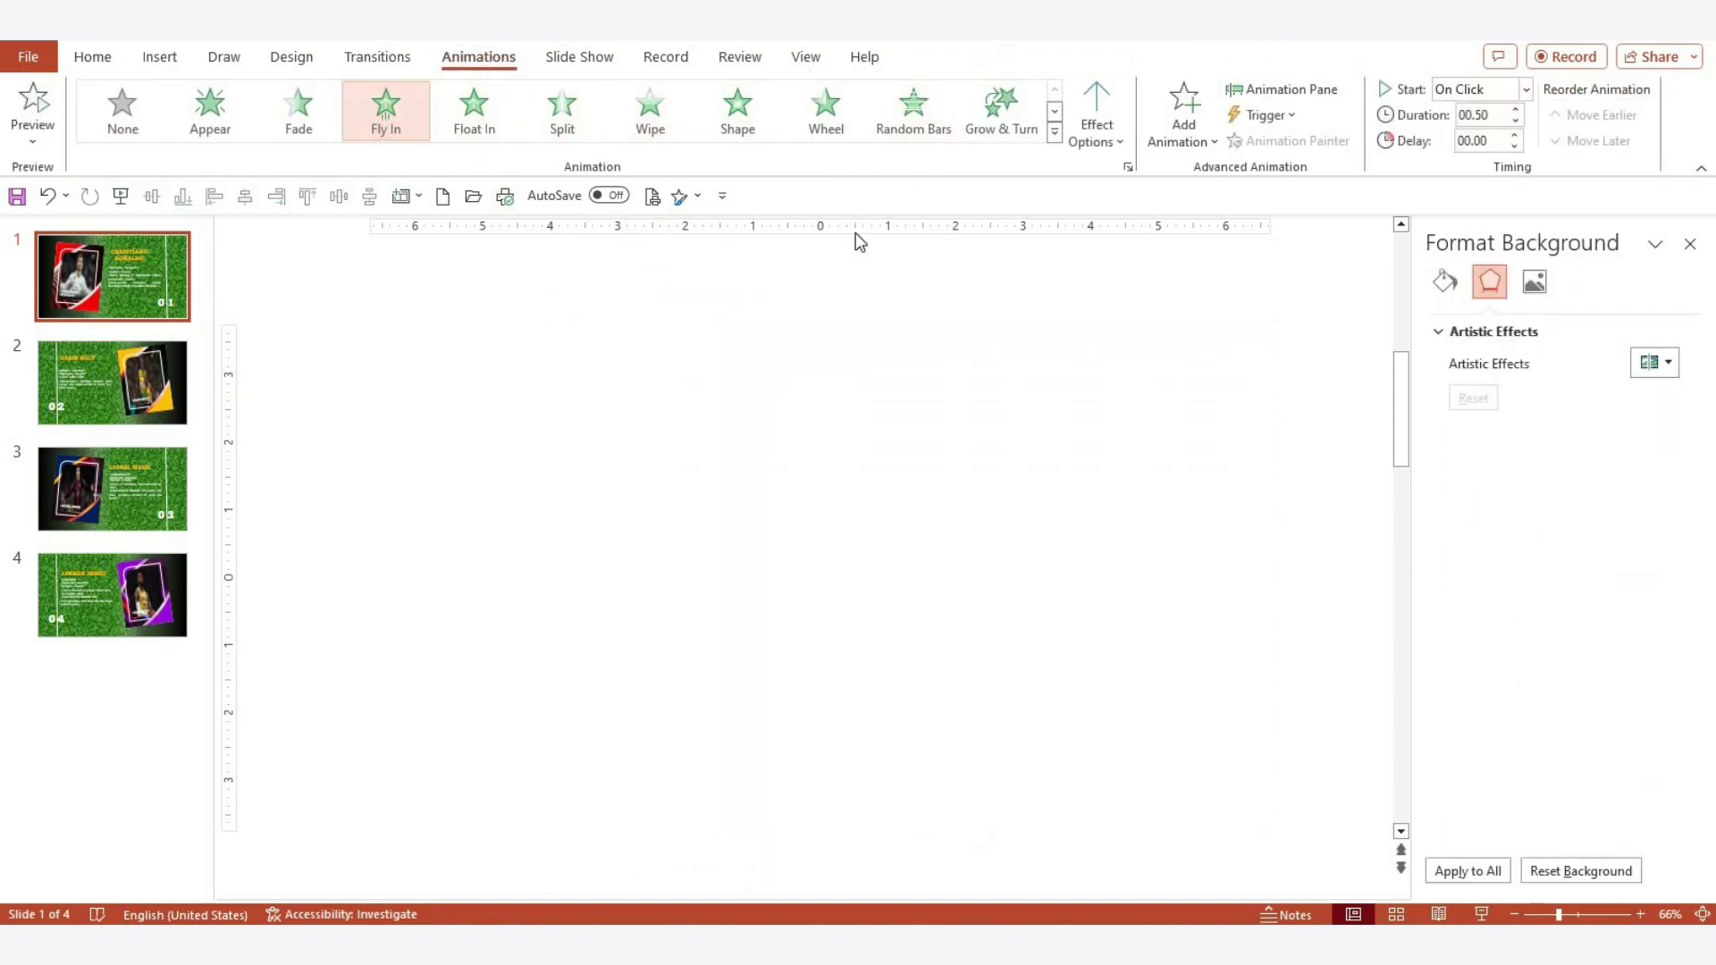
pyautogui.click(1105, 146)
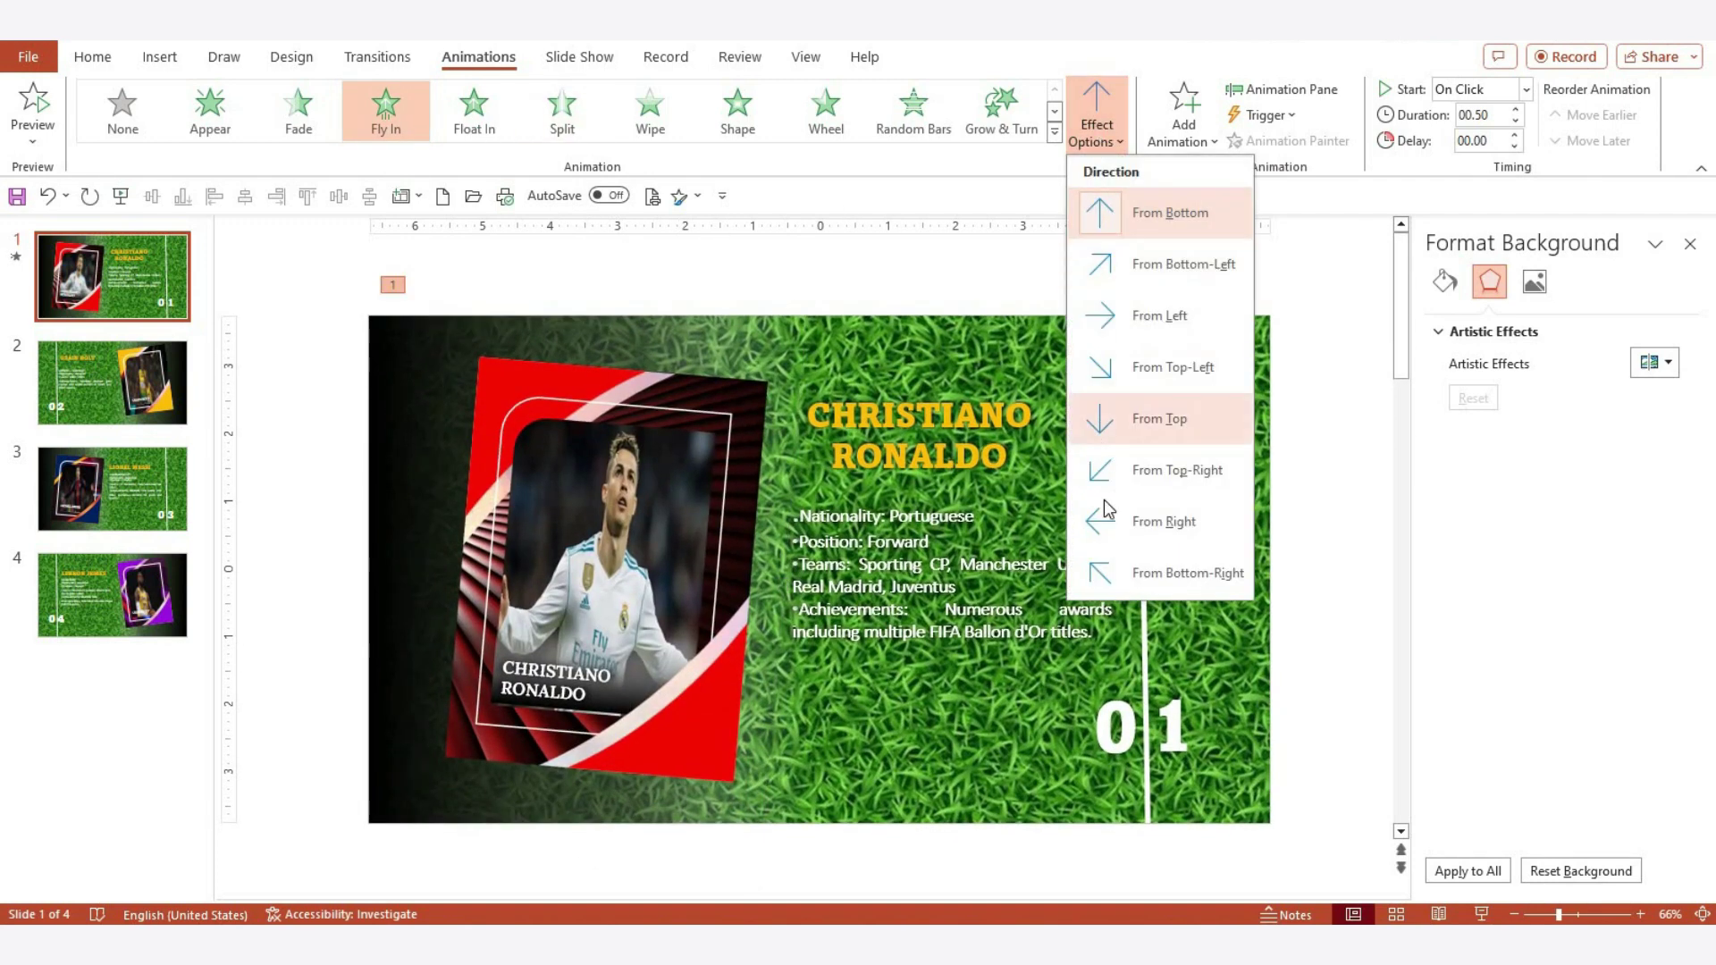
pyautogui.click(1140, 280)
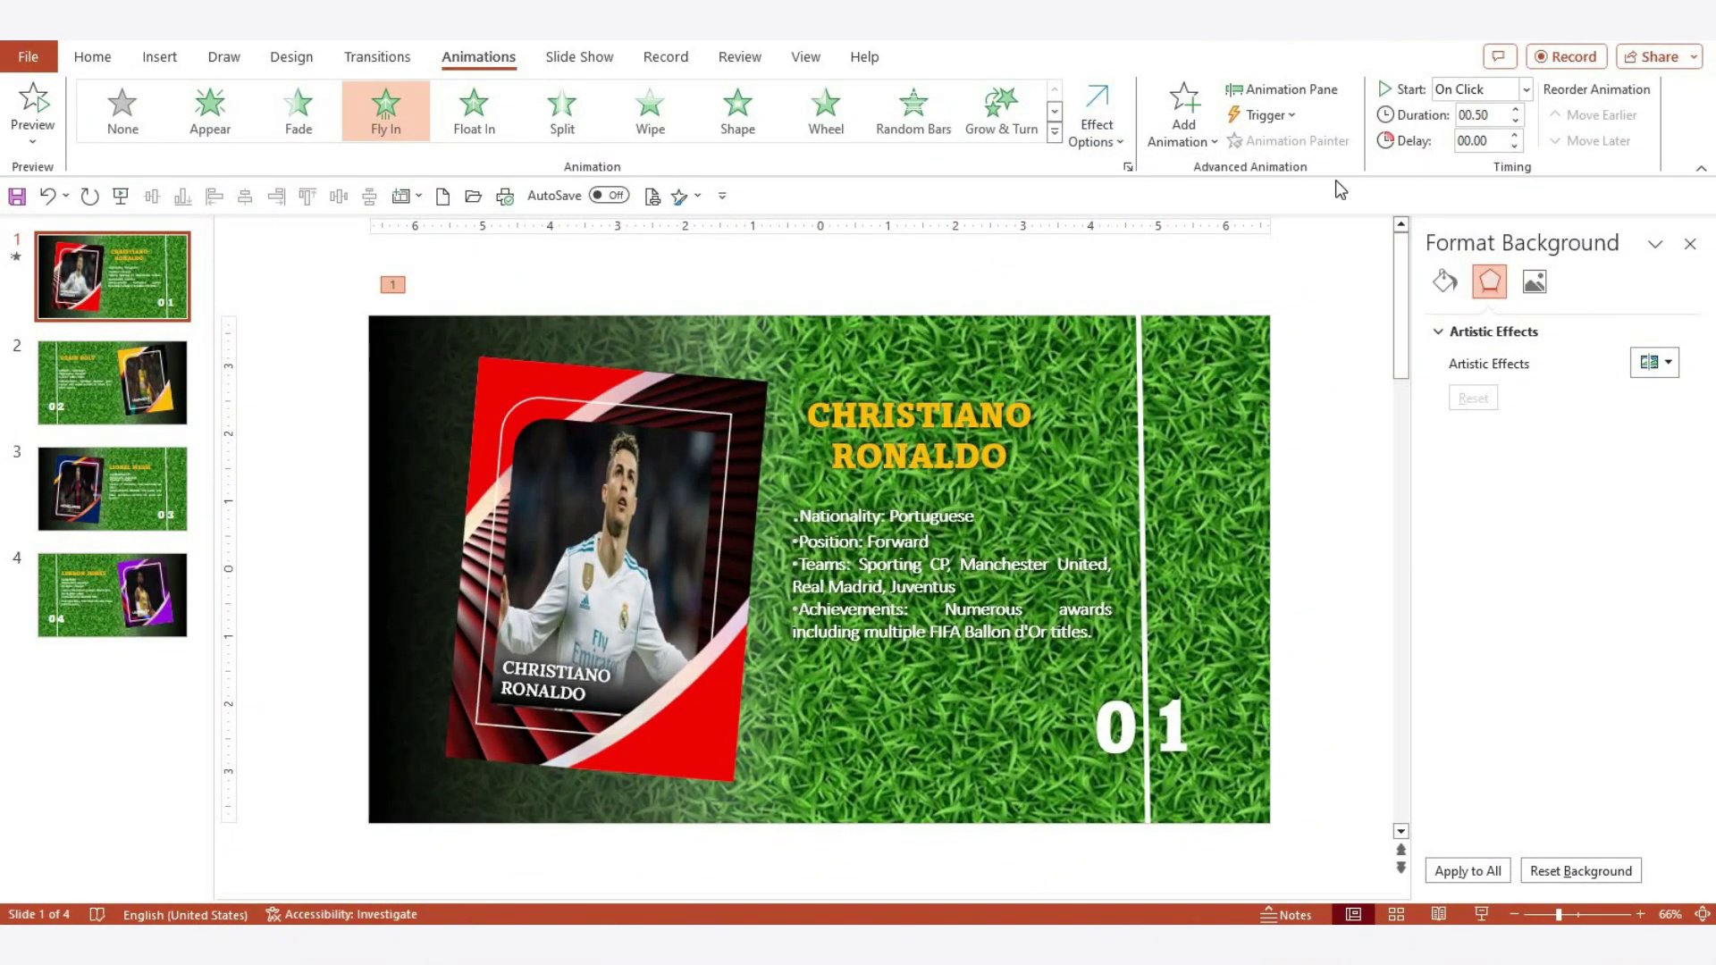
pyautogui.click(1284, 88)
# Add smooth start and smooth end easing to the card's fly-in
pyautogui.click(1644, 310)
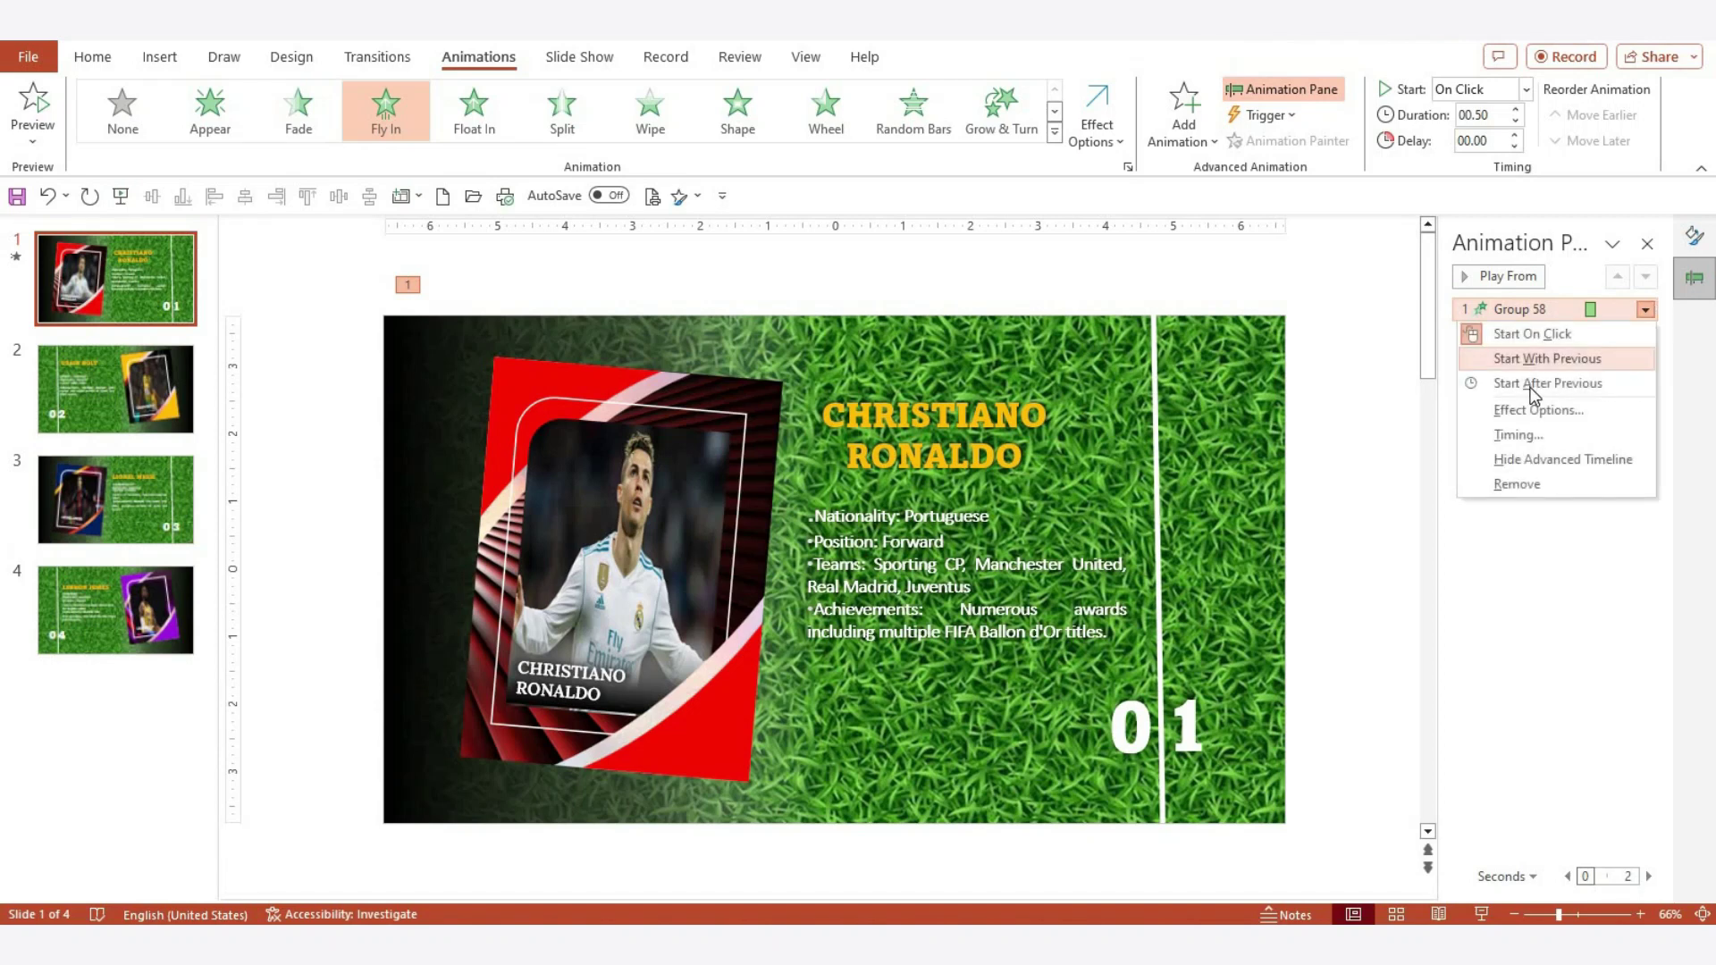
pyautogui.click(1519, 408)
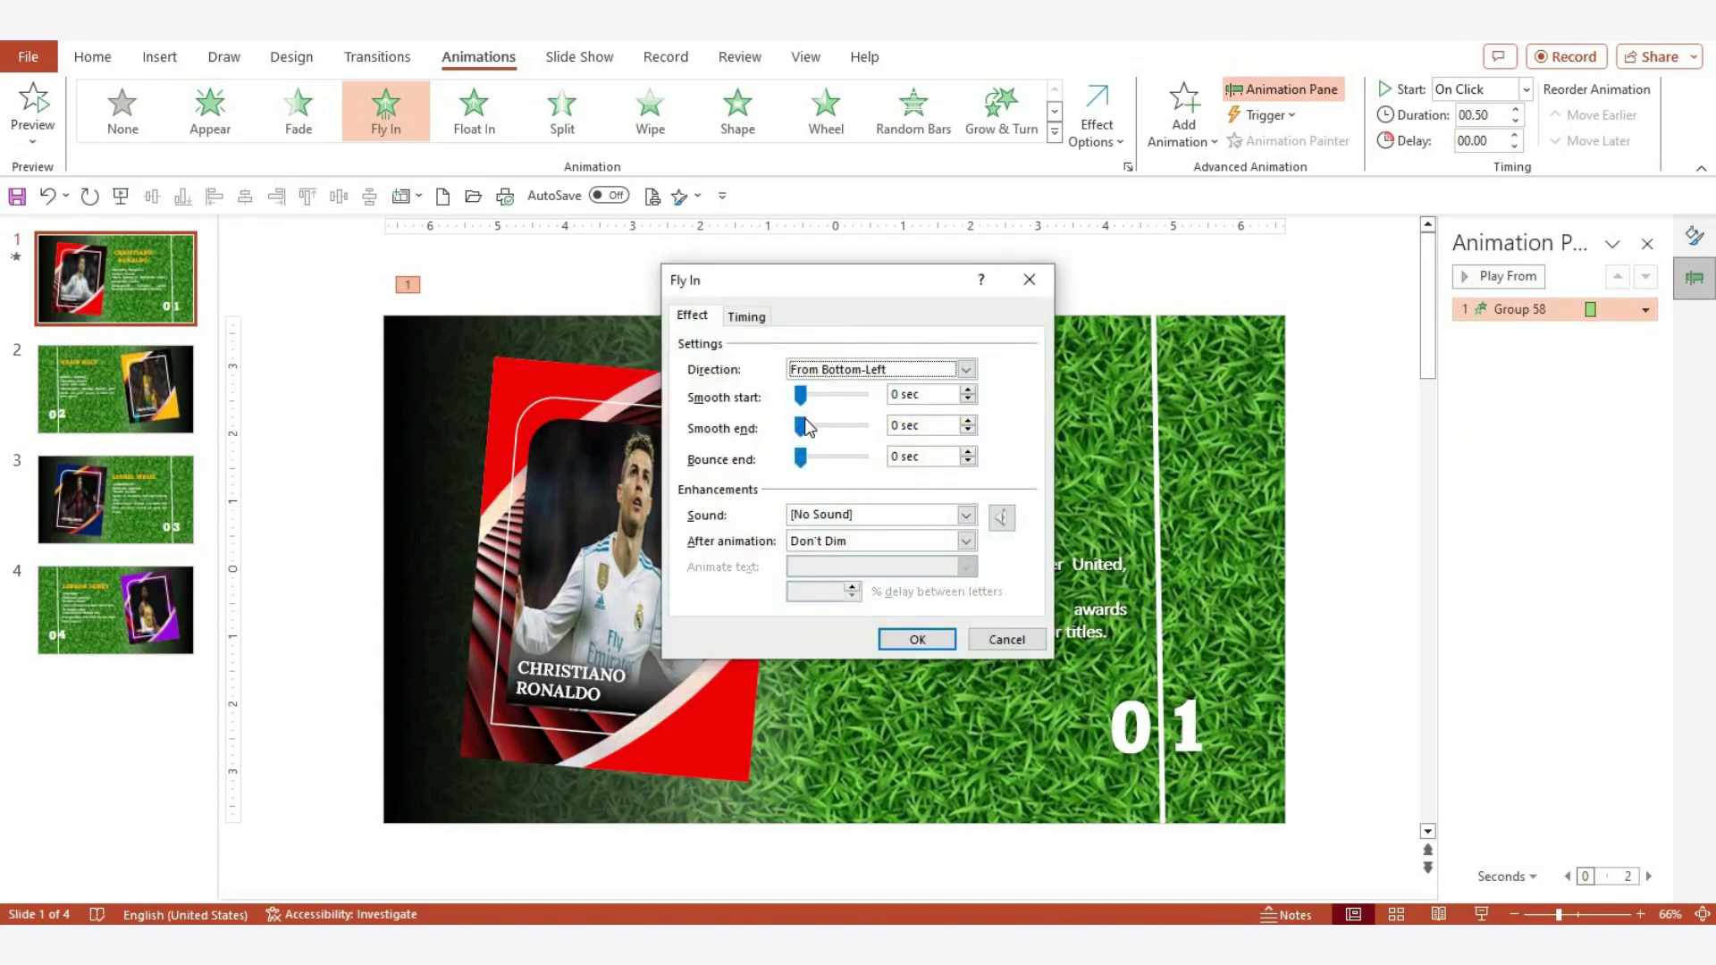
pyautogui.moveTo(802, 427)
pyautogui.mouseDown()
pyautogui.moveTo(824, 427)
pyautogui.moveTo(822, 395)
pyautogui.mouseUp()
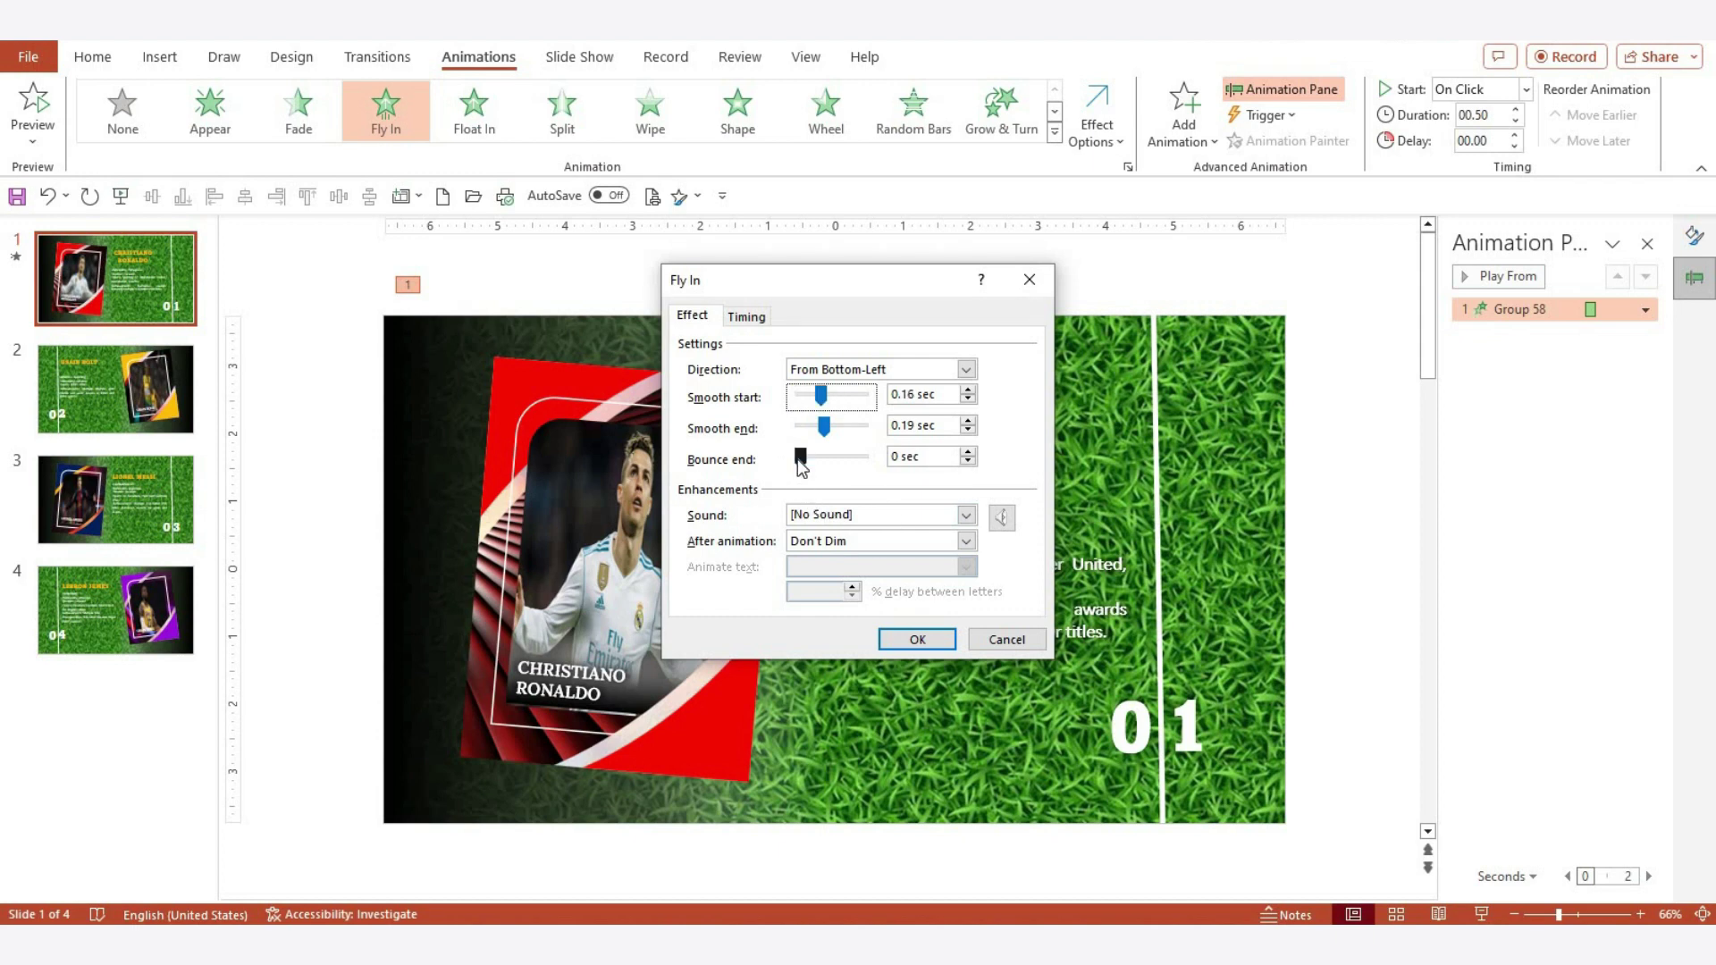
pyautogui.moveTo(800, 462); pyautogui.dragTo(827, 429)
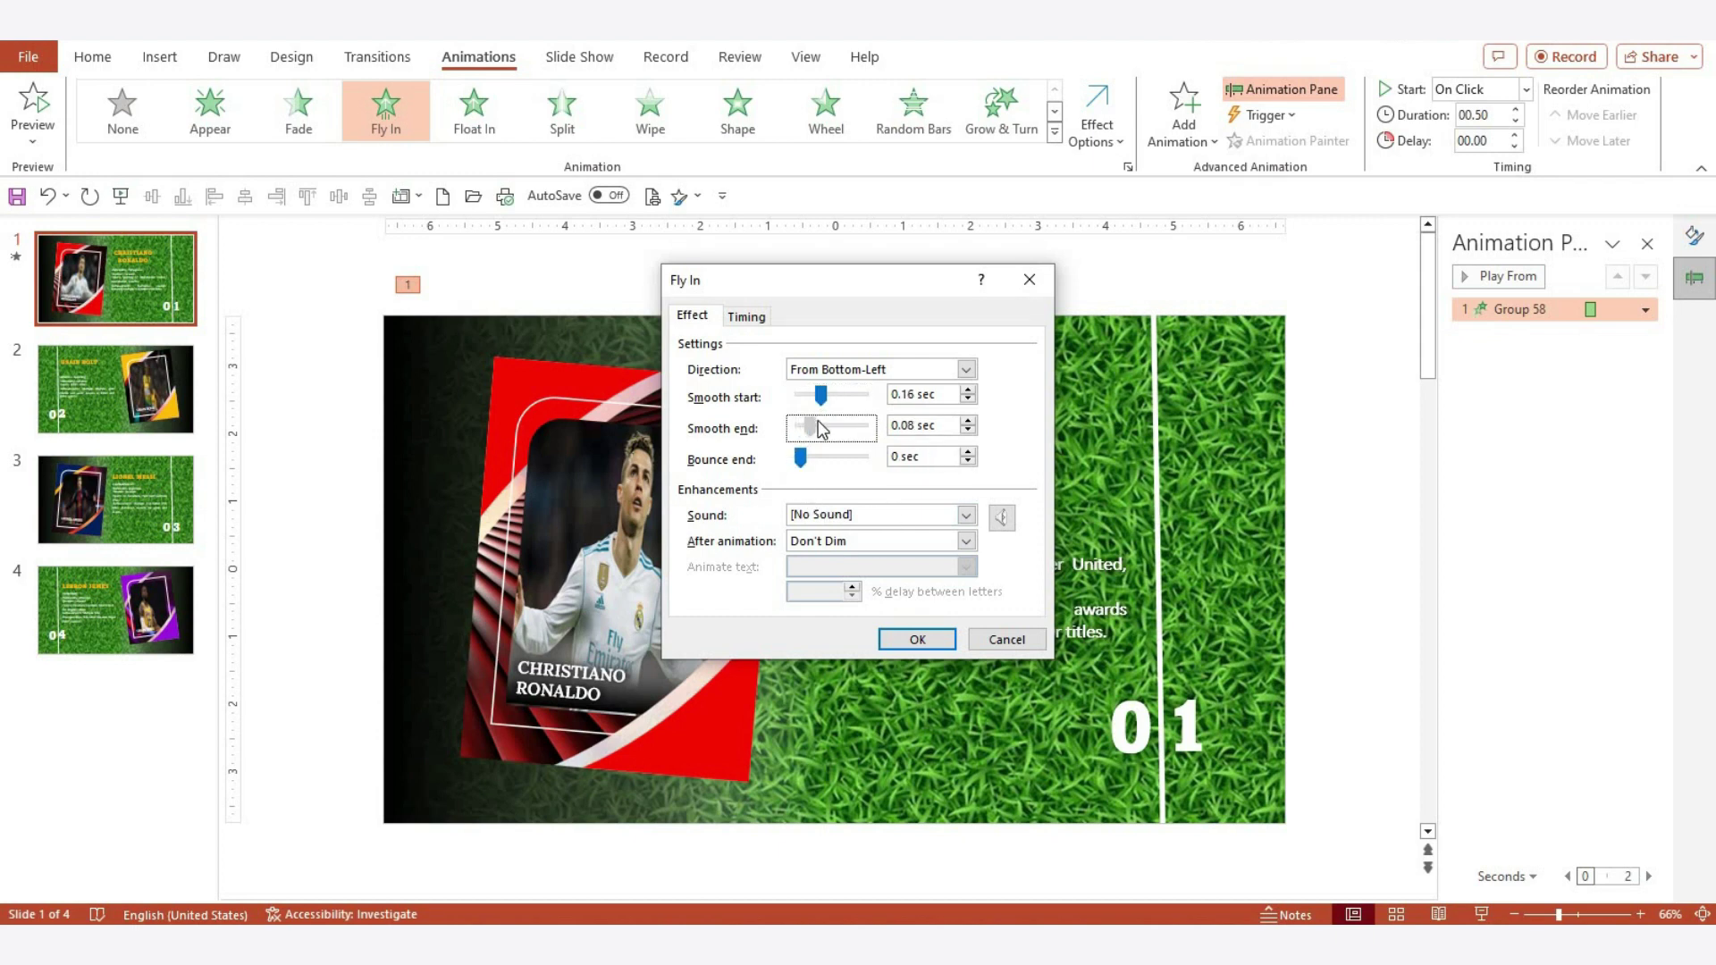
pyautogui.click(748, 320)
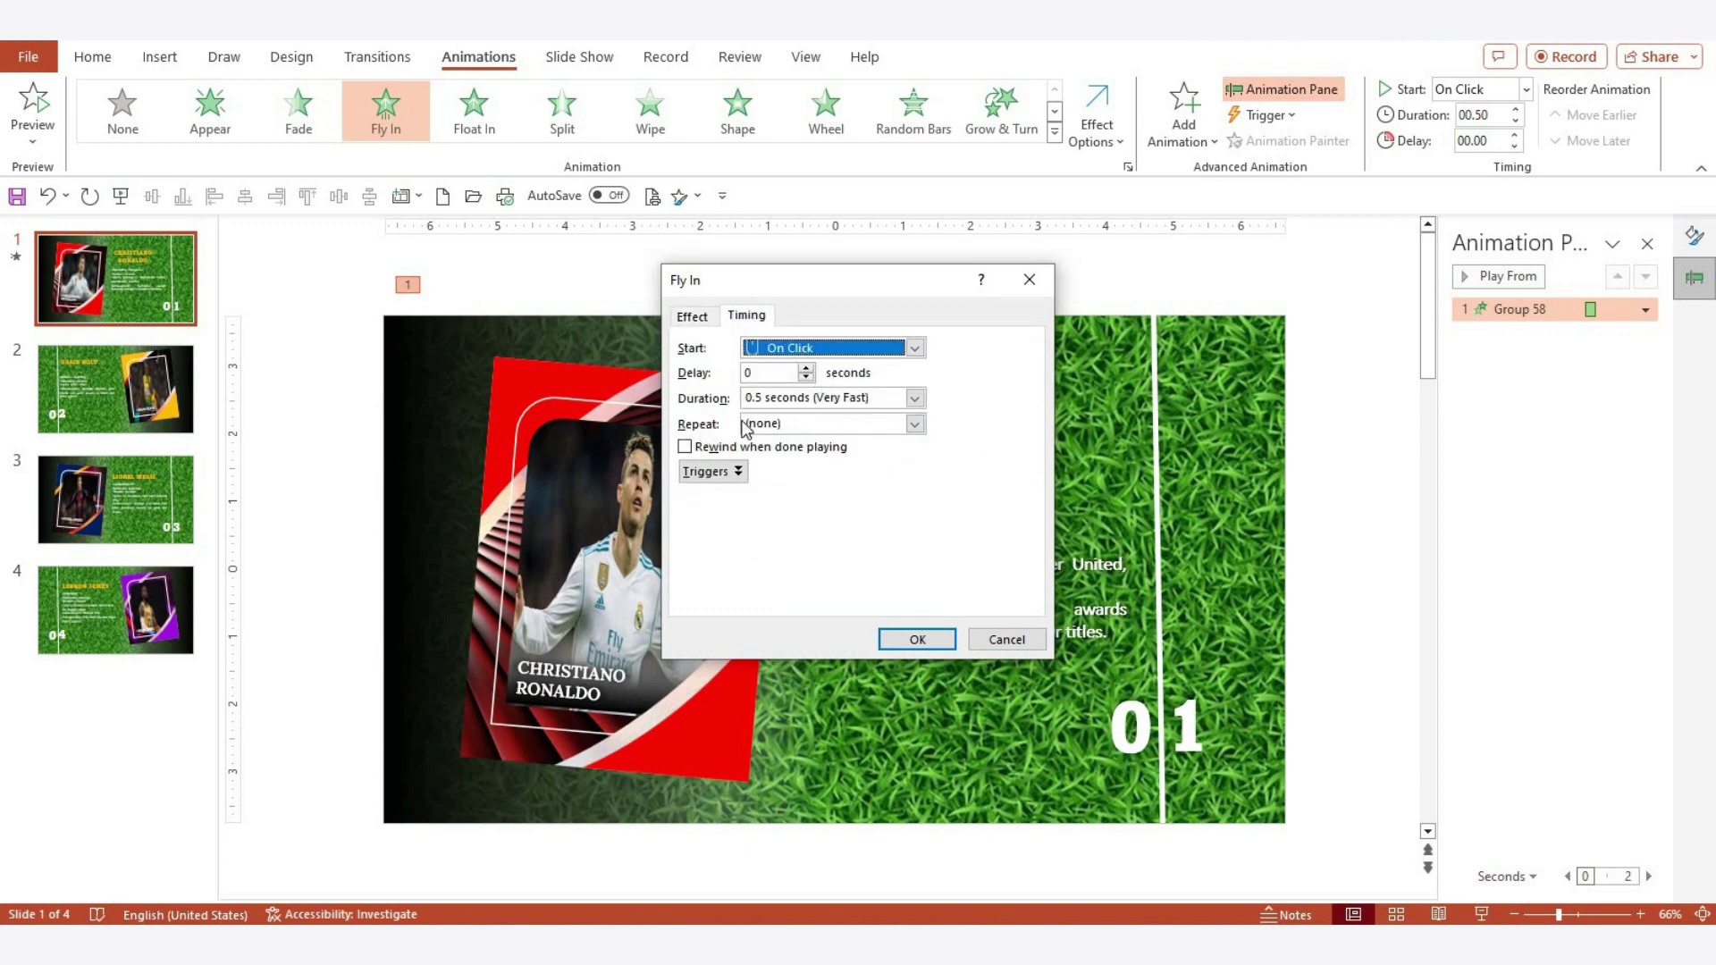
pyautogui.click(769, 397)
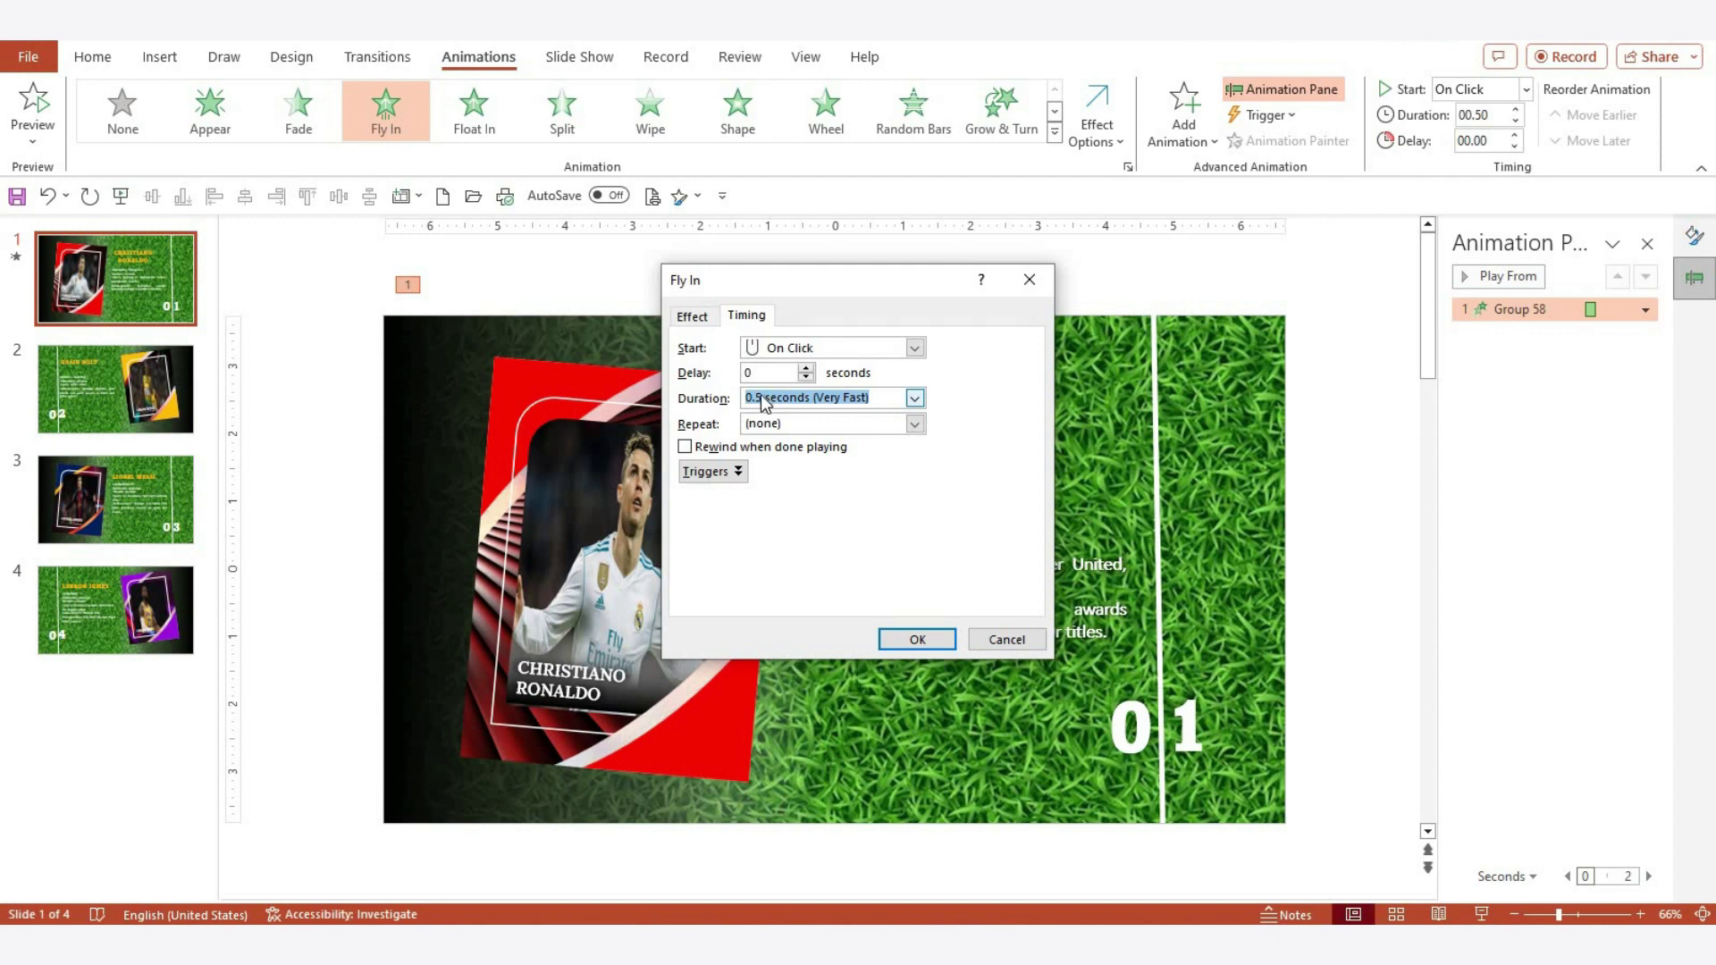
pyautogui.click(932, 640)
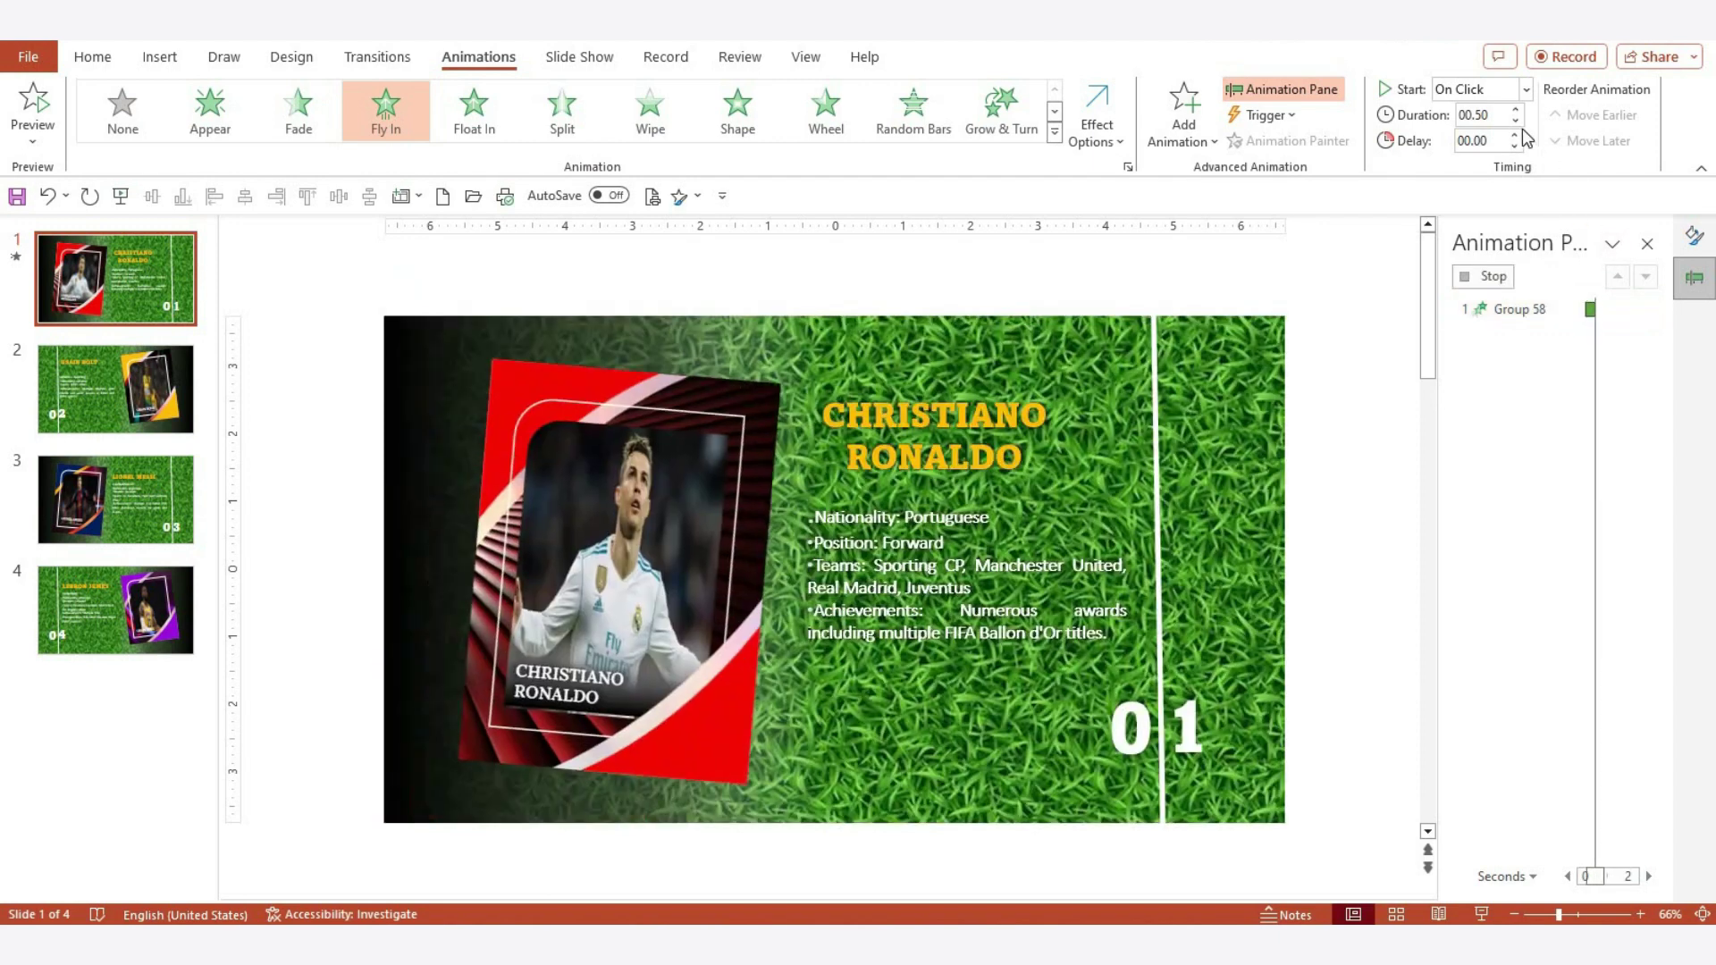
# Change the card's fly-in duration from 0.5 to 1 second (Fast)
pyautogui.click(1648, 311)
pyautogui.click(1510, 410)
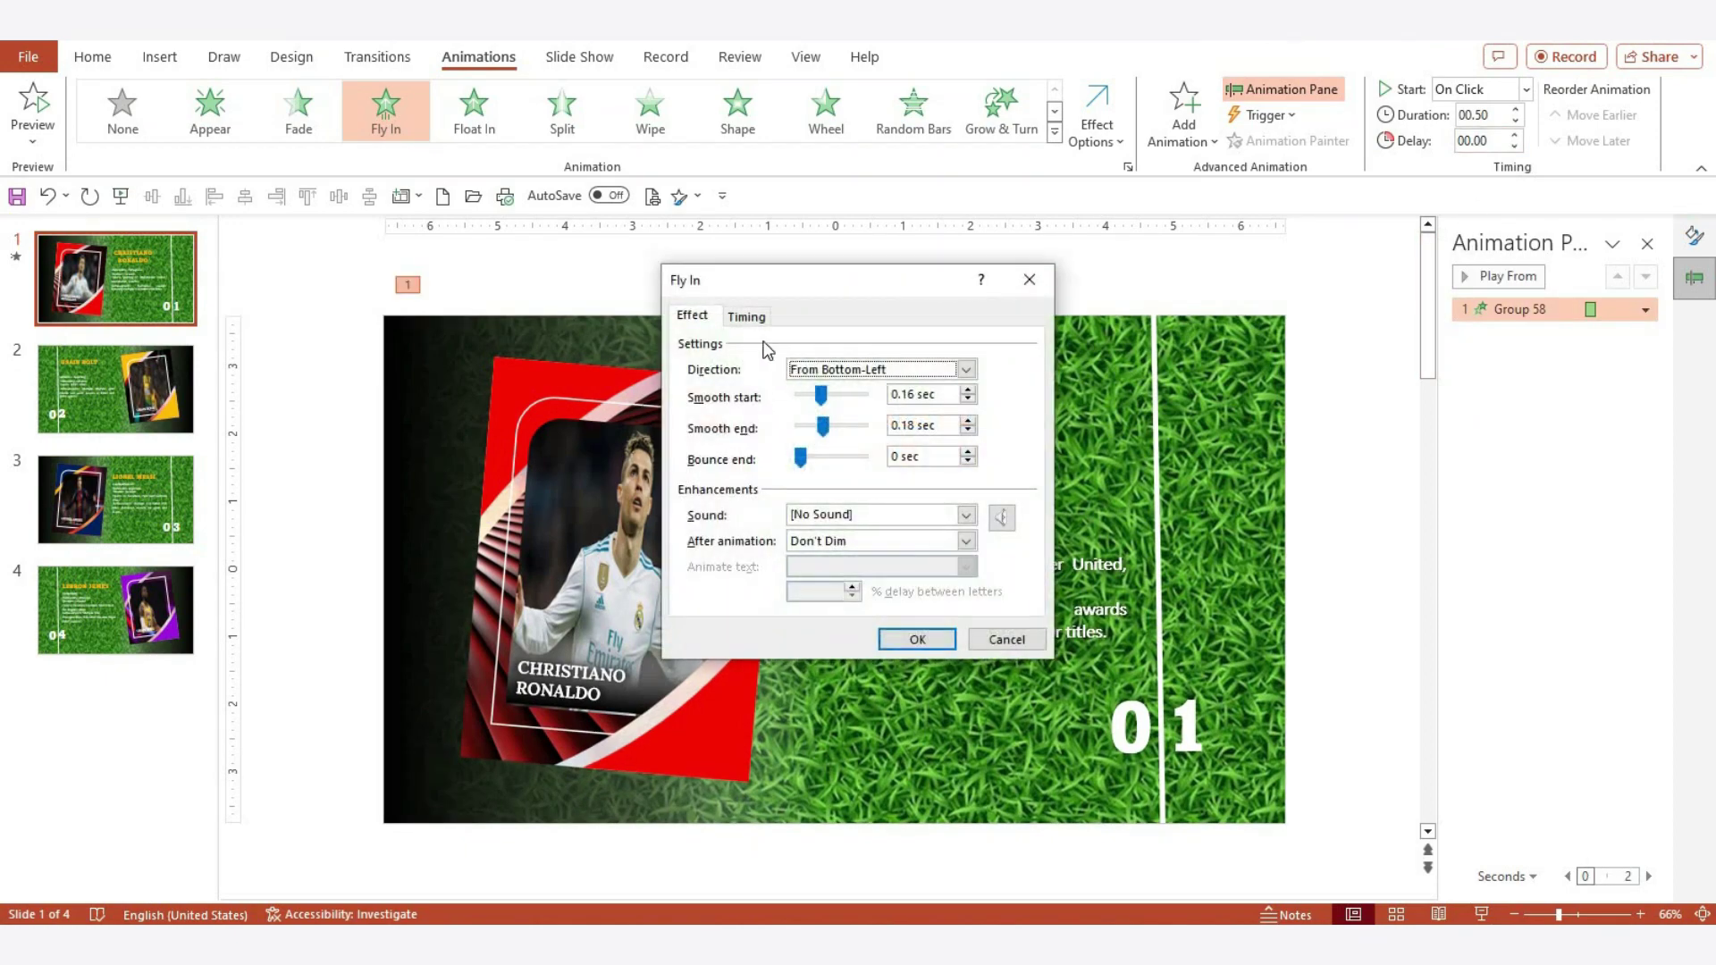
pyautogui.click(747, 316)
pyautogui.click(766, 397)
pyautogui.click(766, 397)
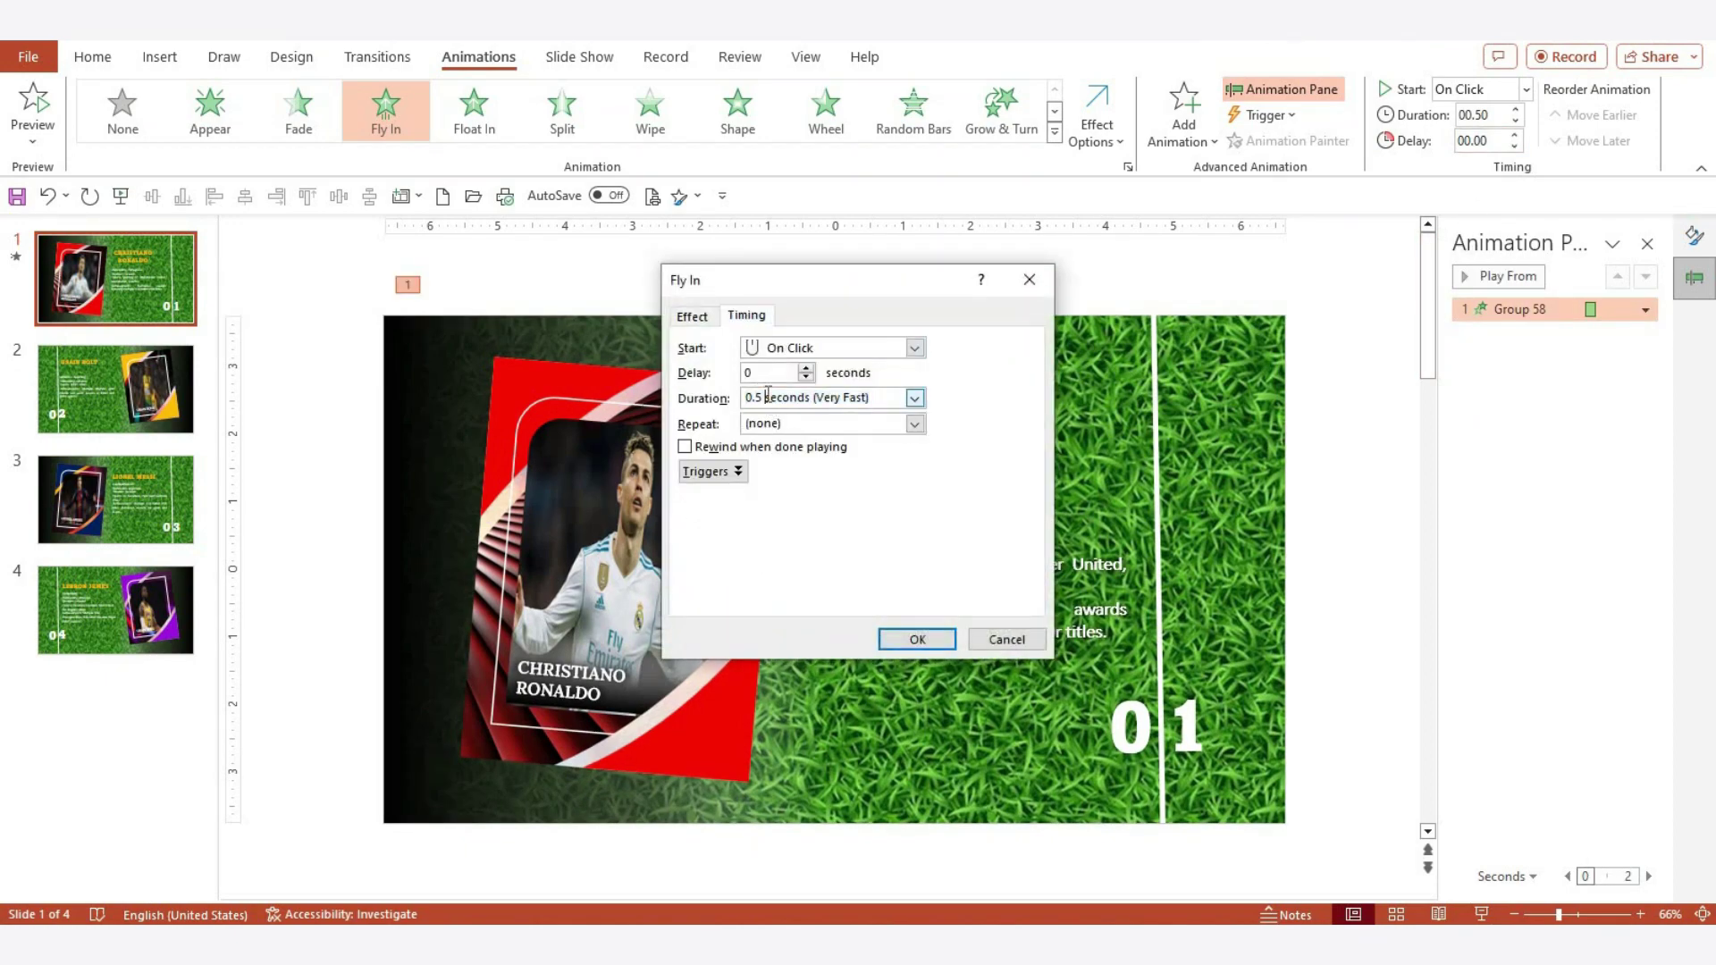
pyautogui.press('BackSpace')
pyautogui.press('BackSpace')
pyautogui.press('BackSpace')
pyautogui.press('BackSpace')
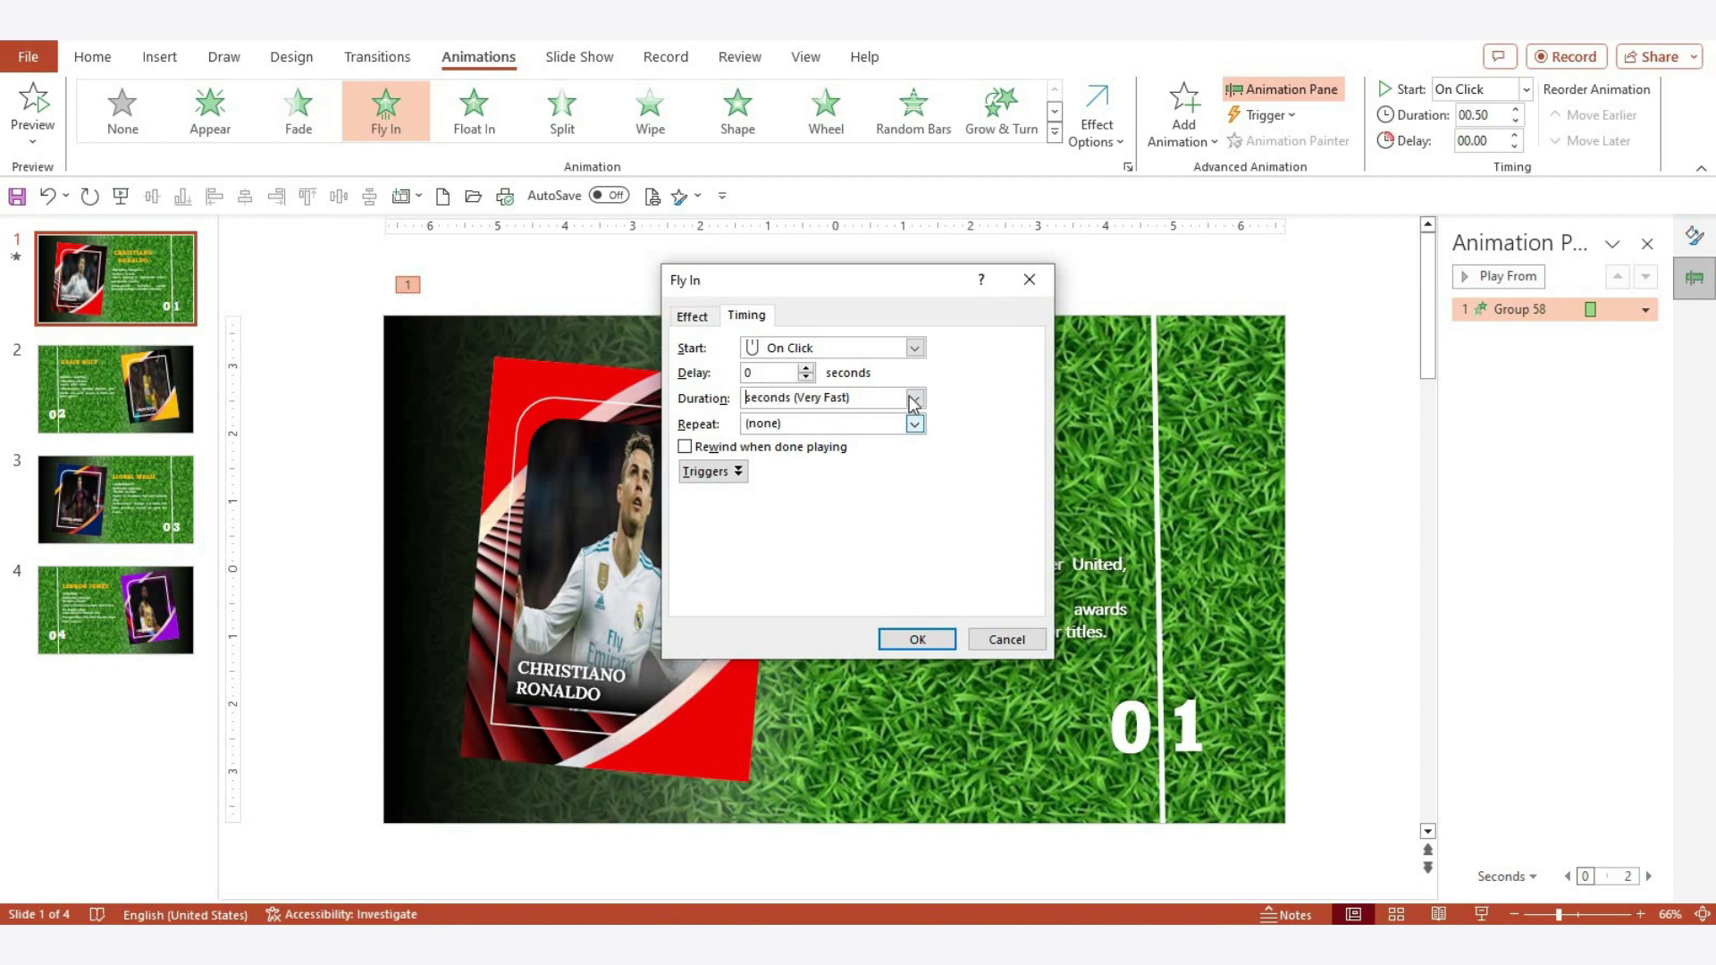
pyautogui.click(915, 398)
pyautogui.click(777, 475)
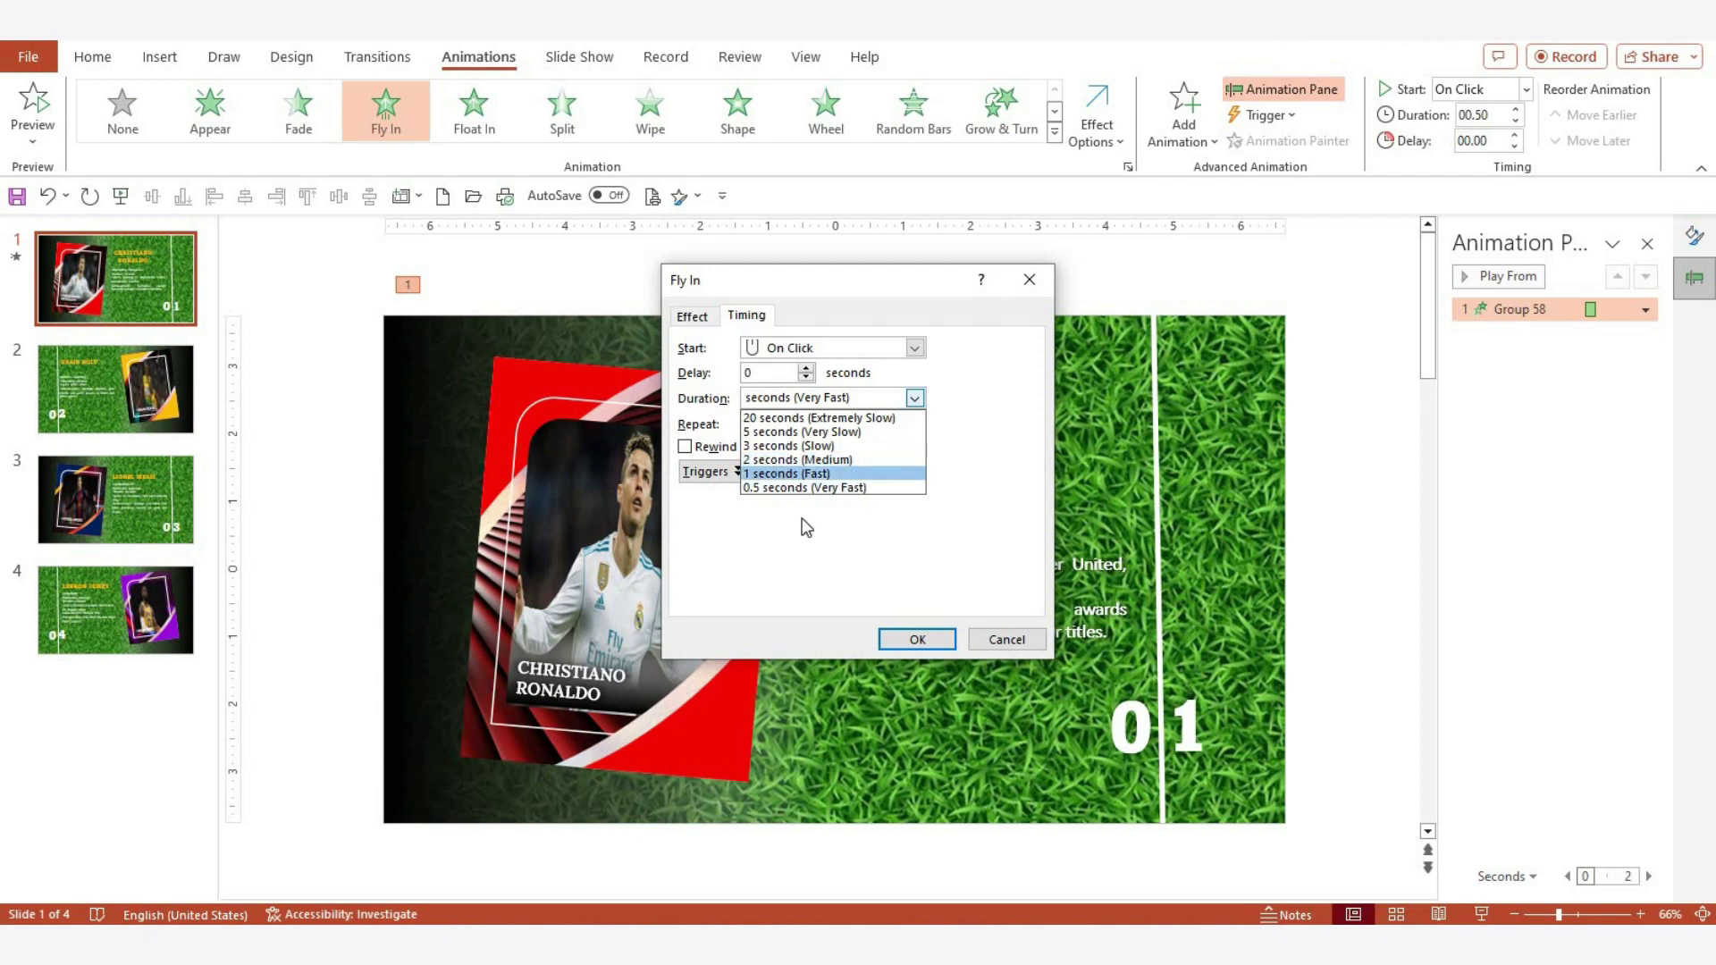
pyautogui.click(914, 640)
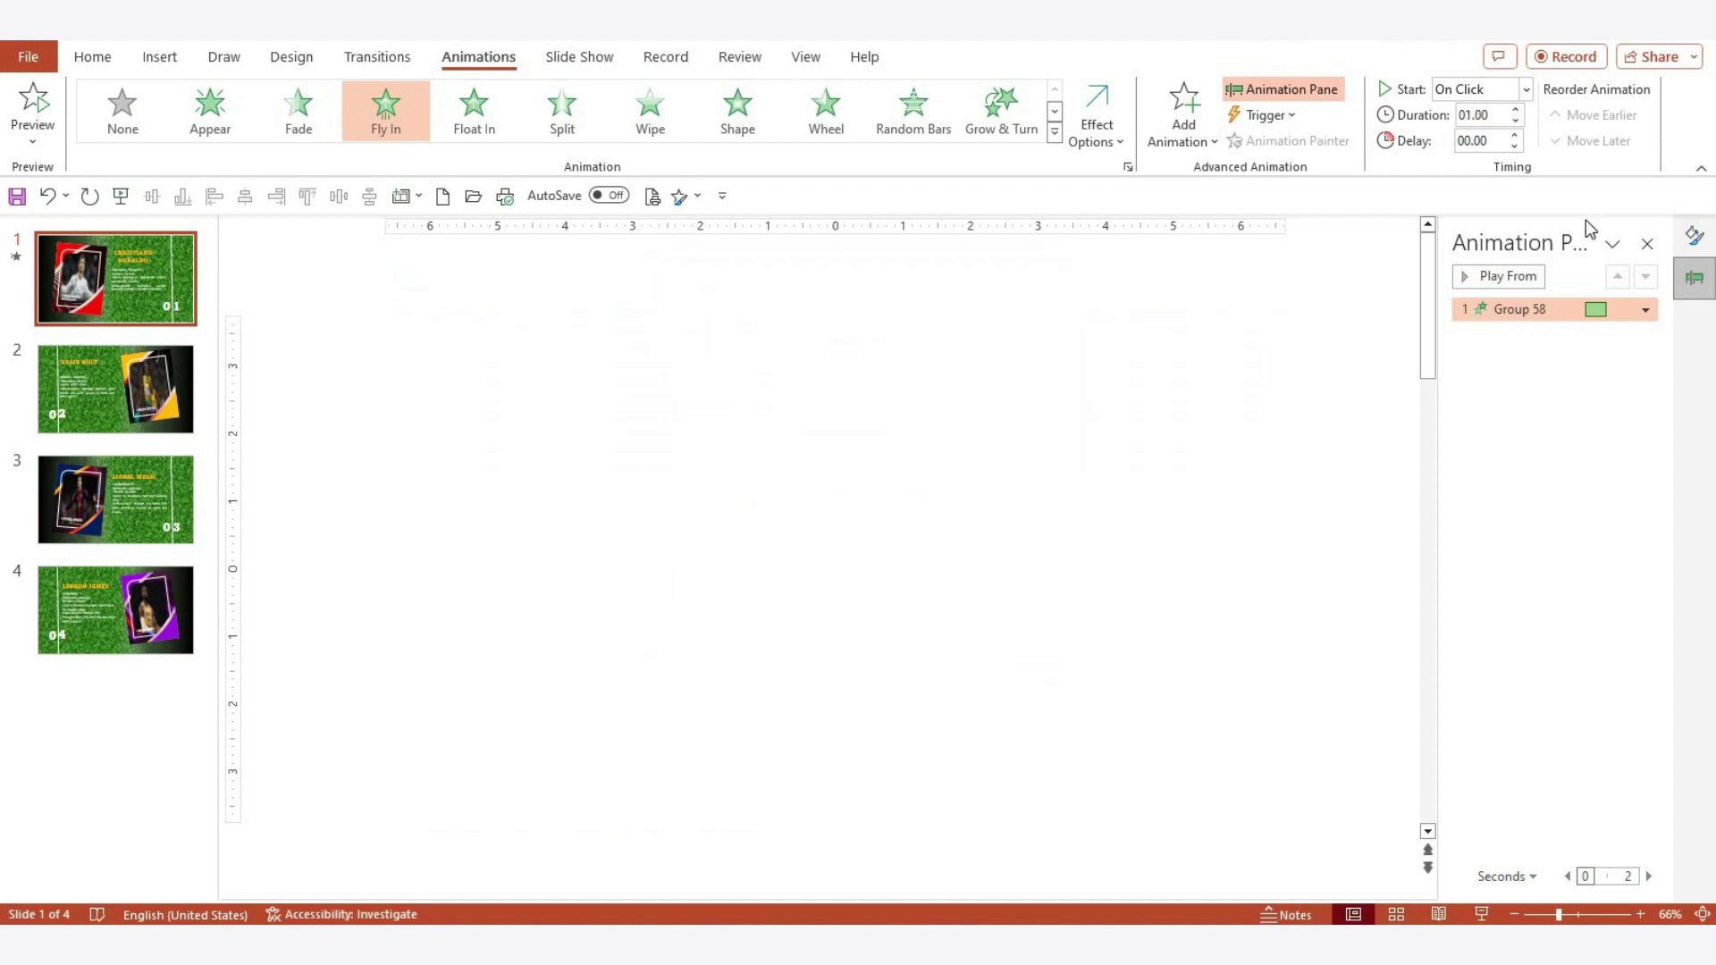
# Make the card animation start With Previous and select the CHRISTIANO RONALDO title
pyautogui.click(1526, 89)
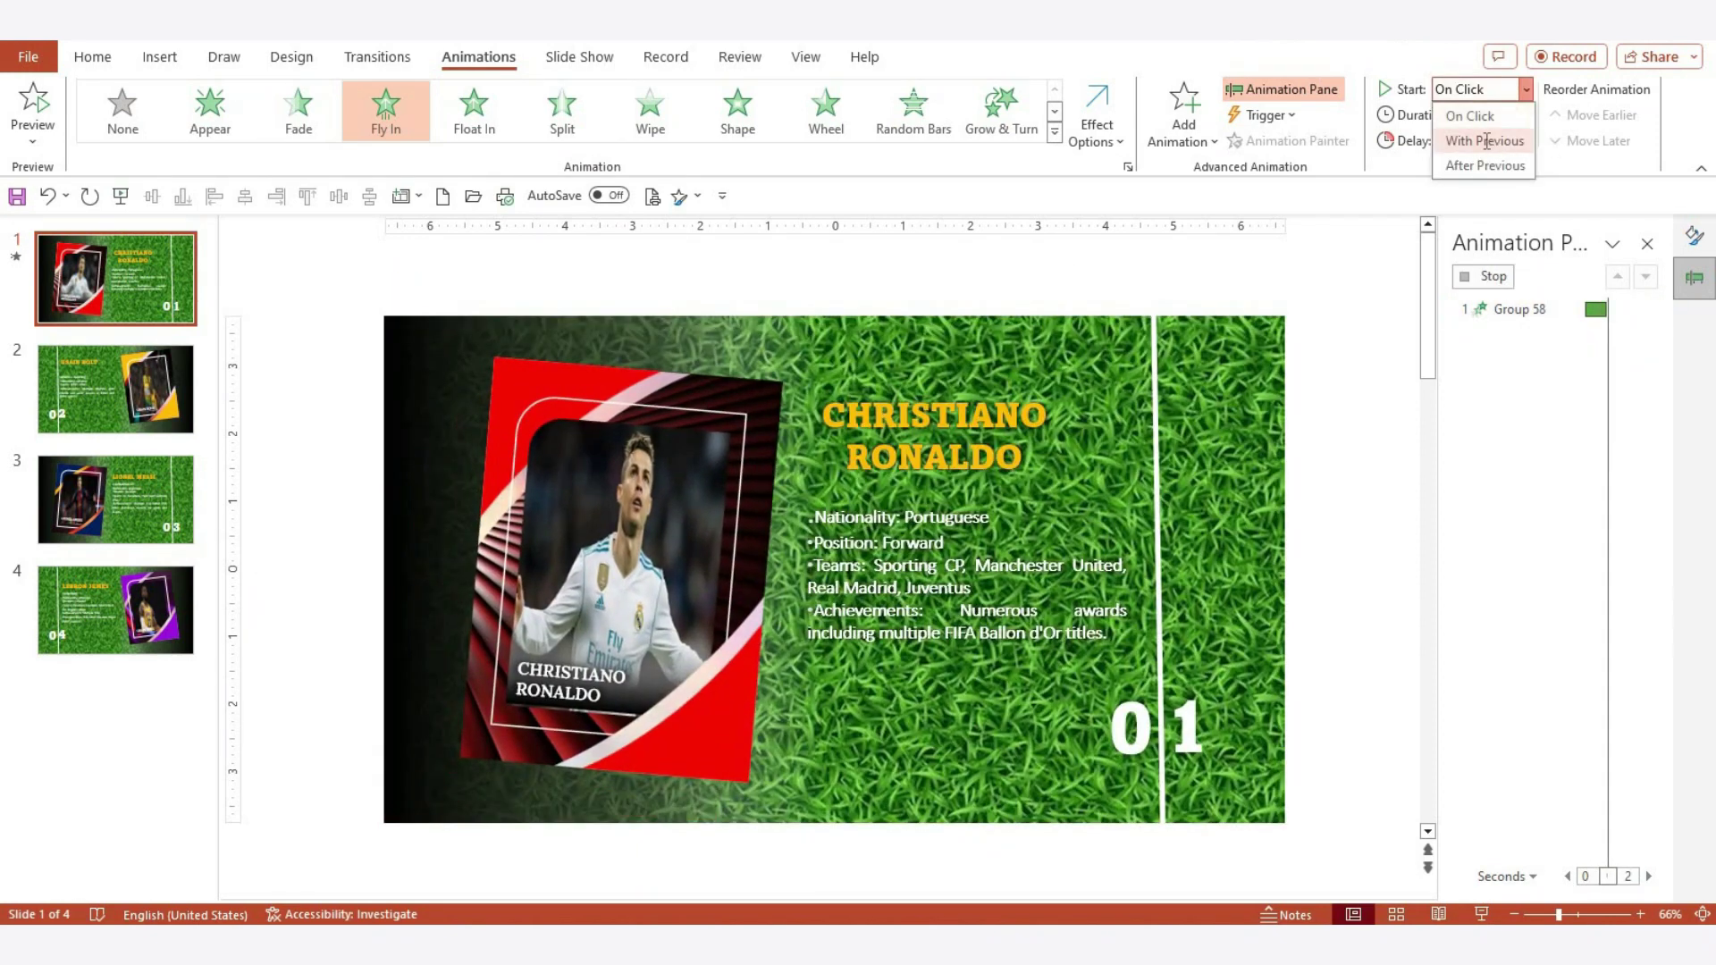
pyautogui.click(1486, 141)
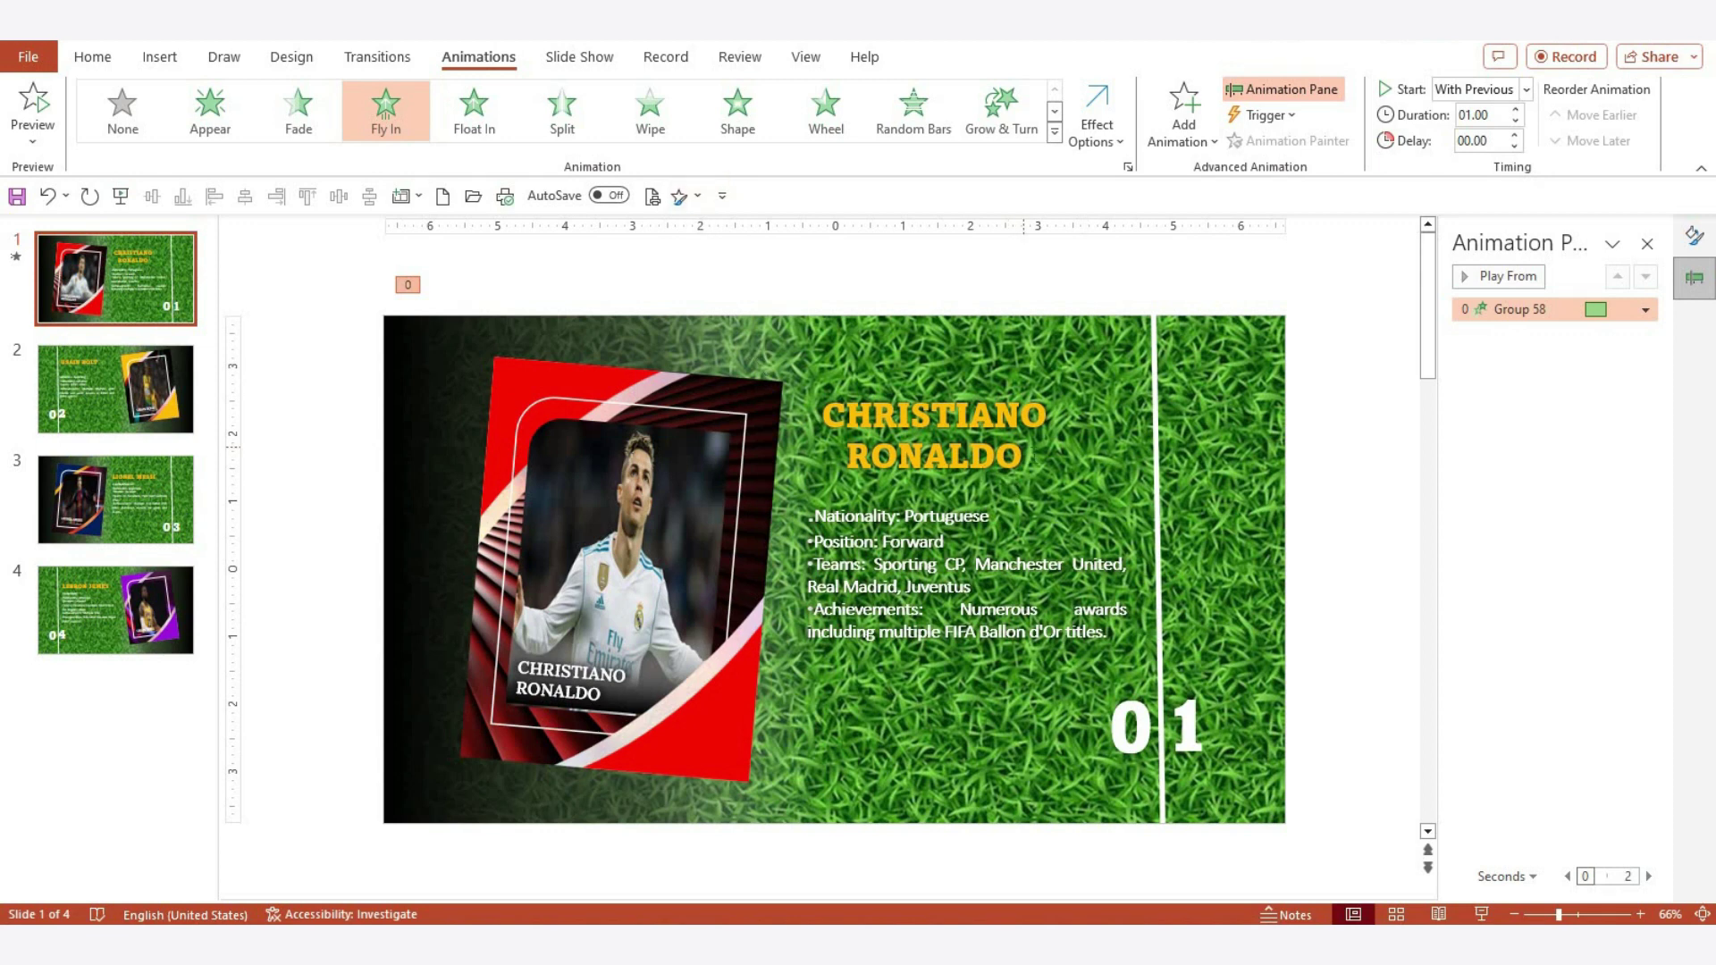
pyautogui.click(1049, 484)
pyautogui.click(1049, 484)
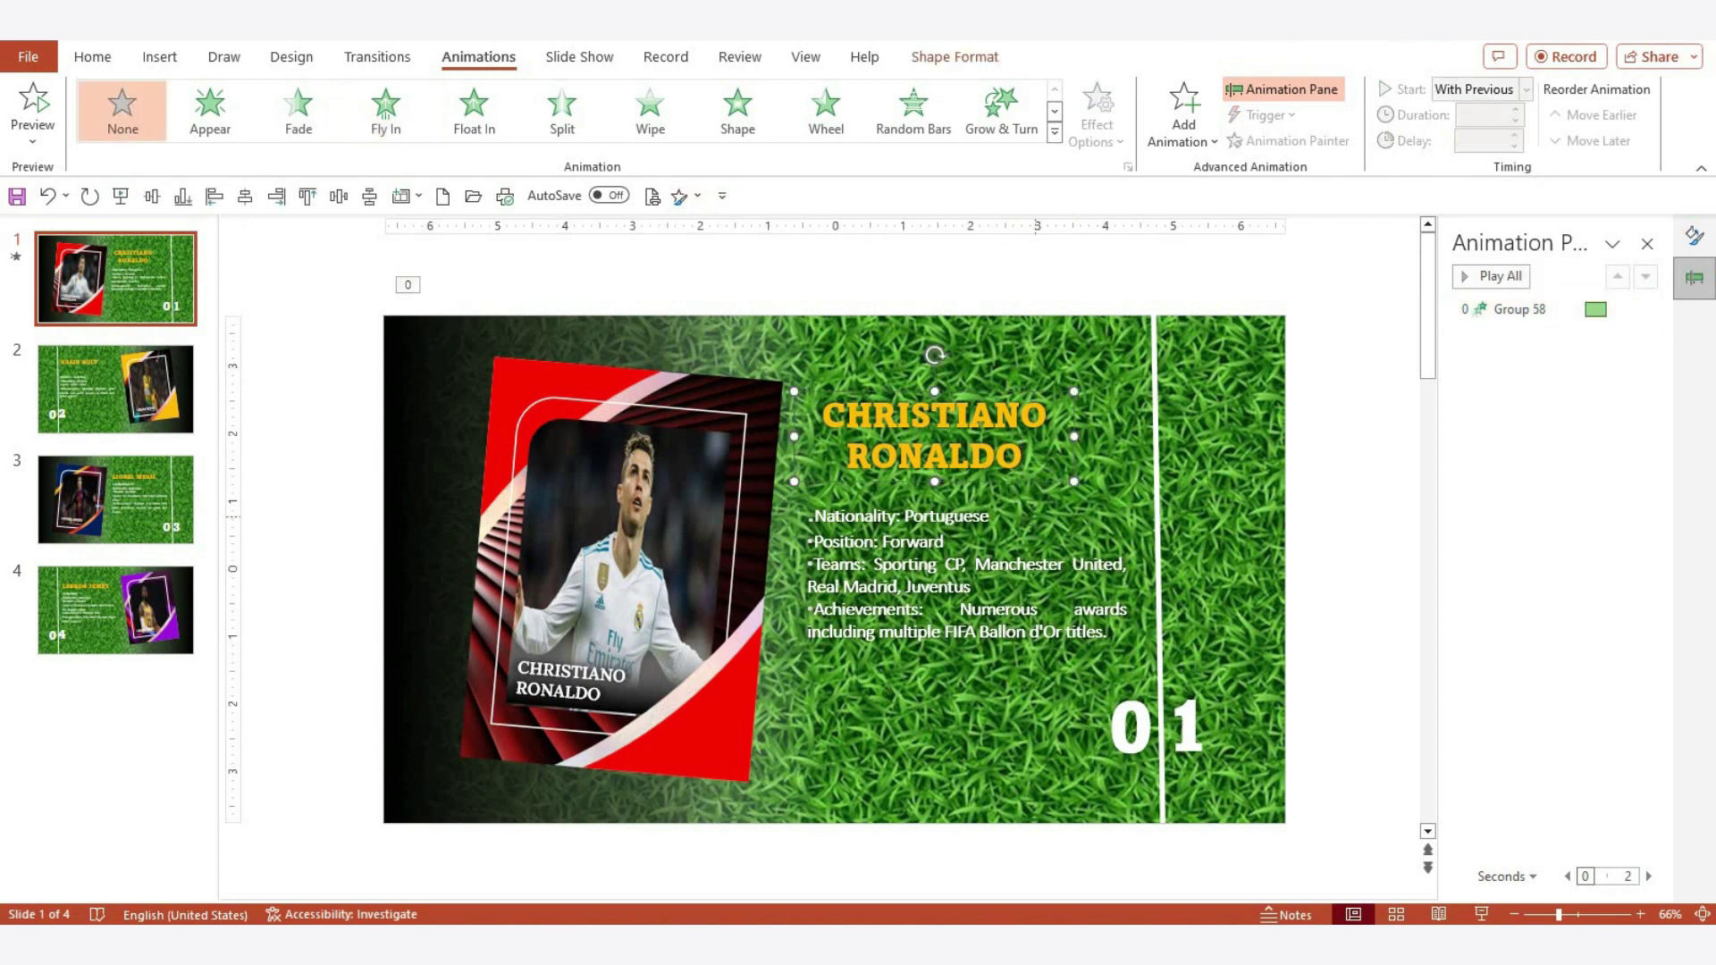
# Apply a Fly In entrance from the left to the title
pyautogui.keyDown('shift'); pyautogui.click(1010, 516); pyautogui.keyUp('shift')
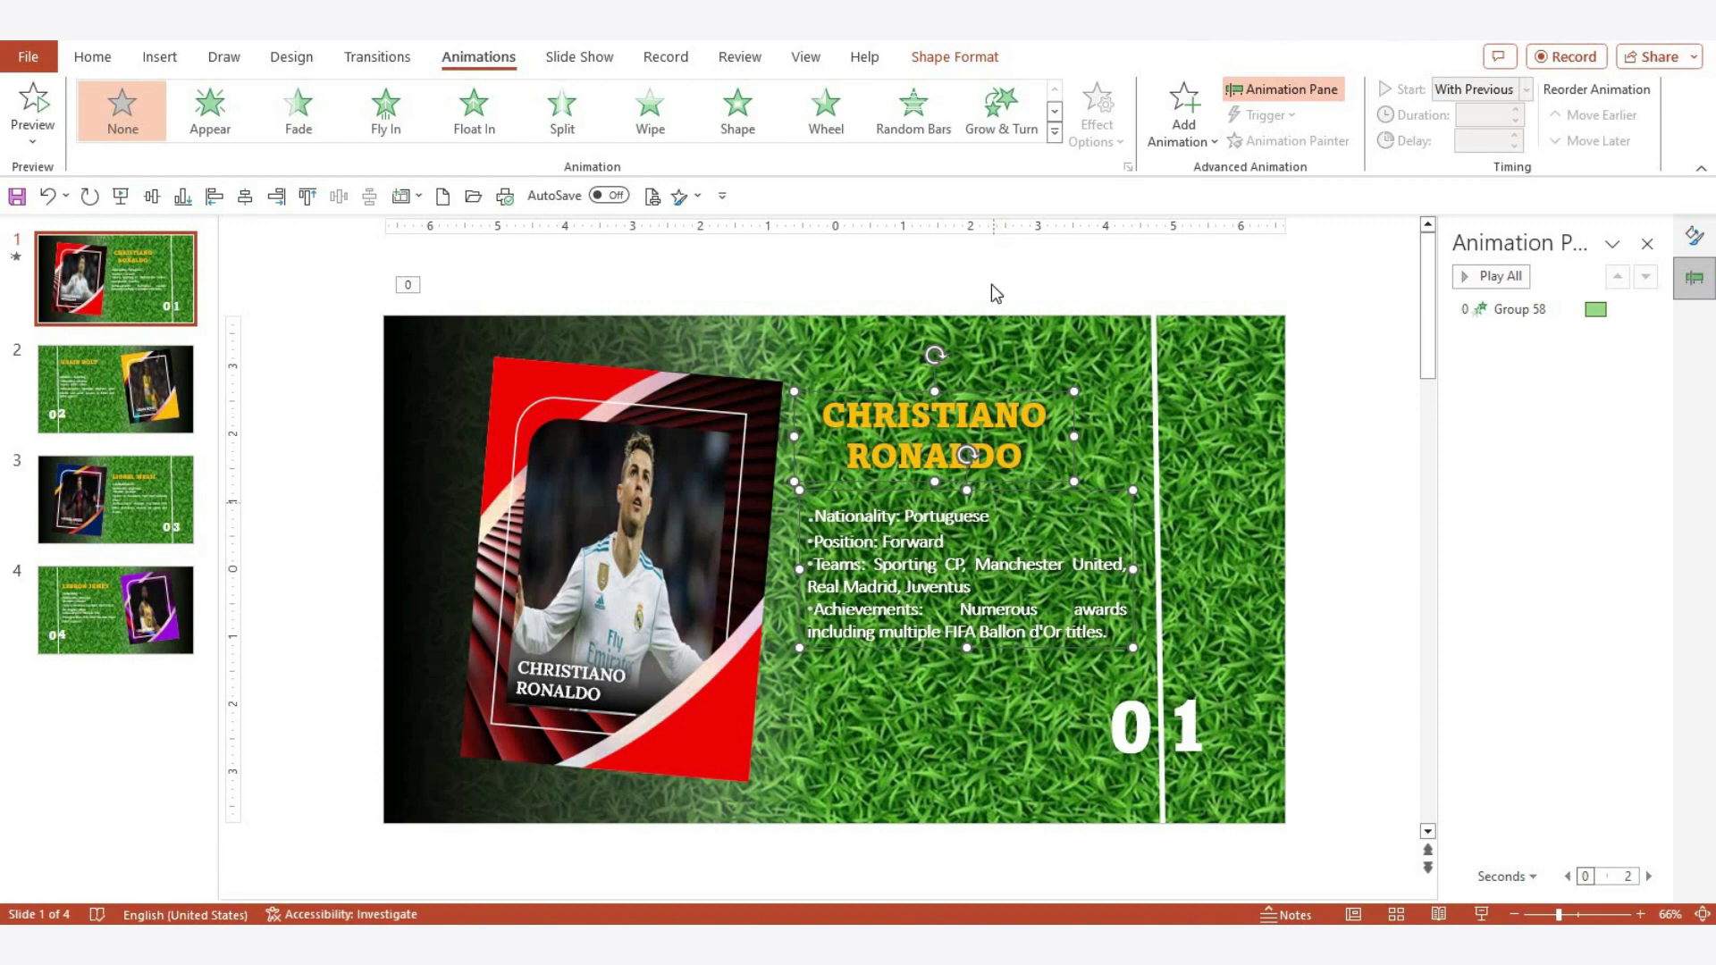
pyautogui.click(407, 128)
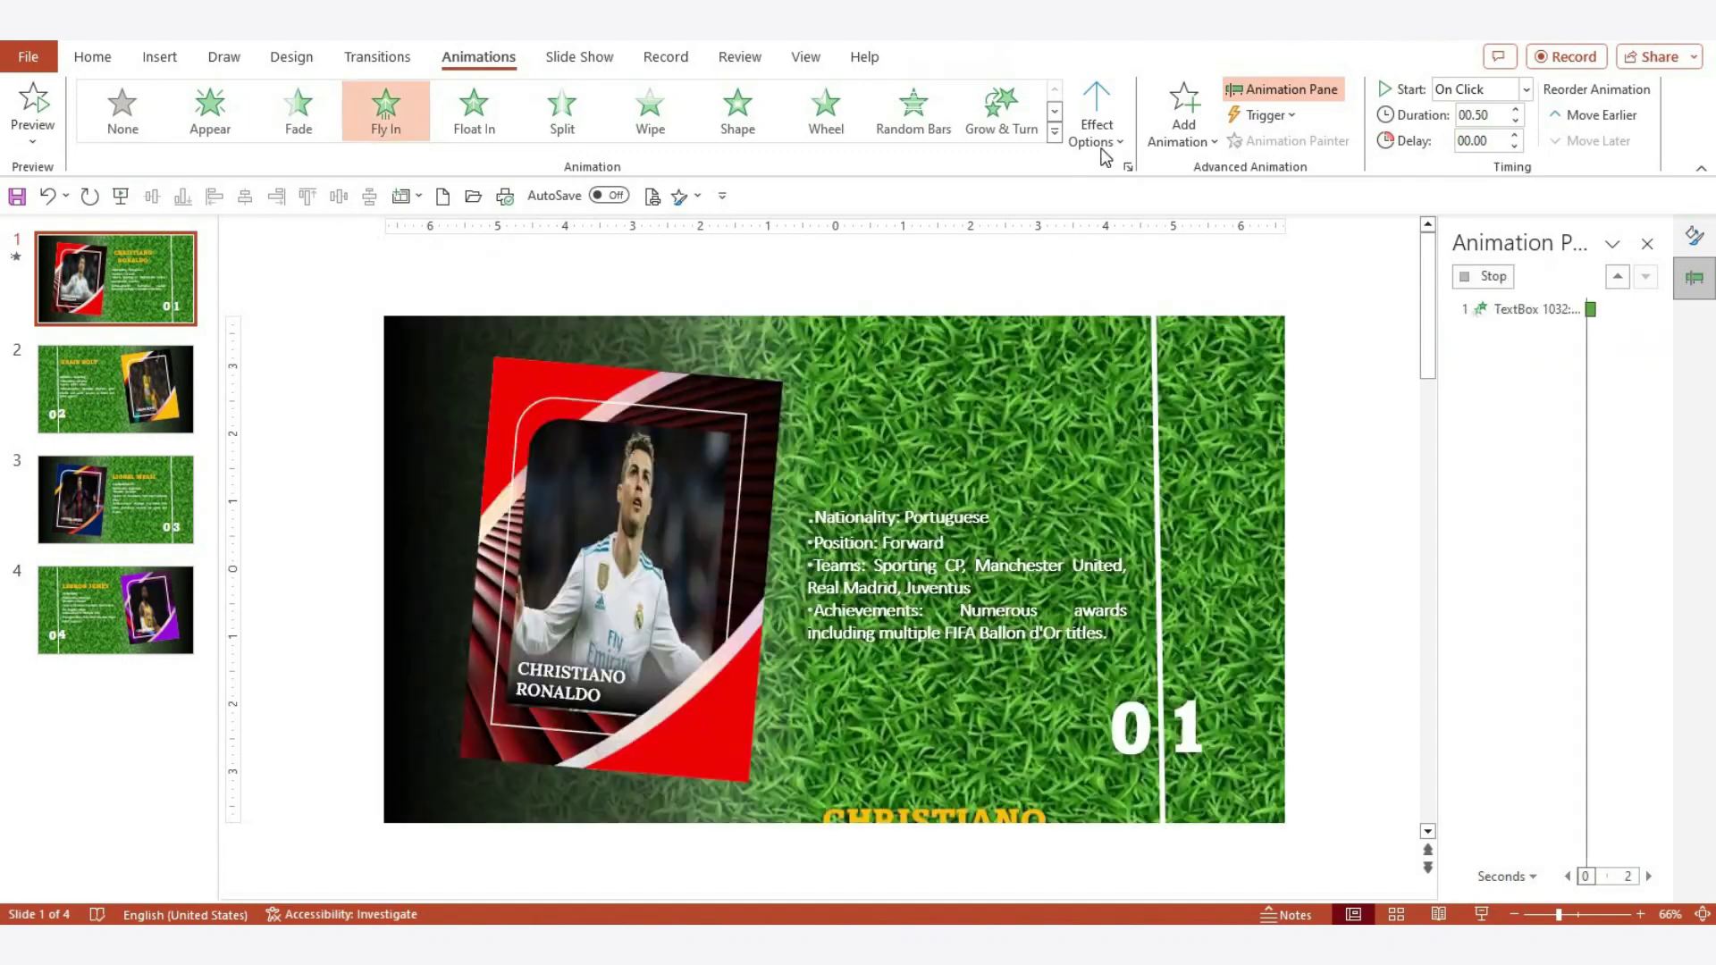
pyautogui.click(1101, 143)
pyautogui.click(1109, 313)
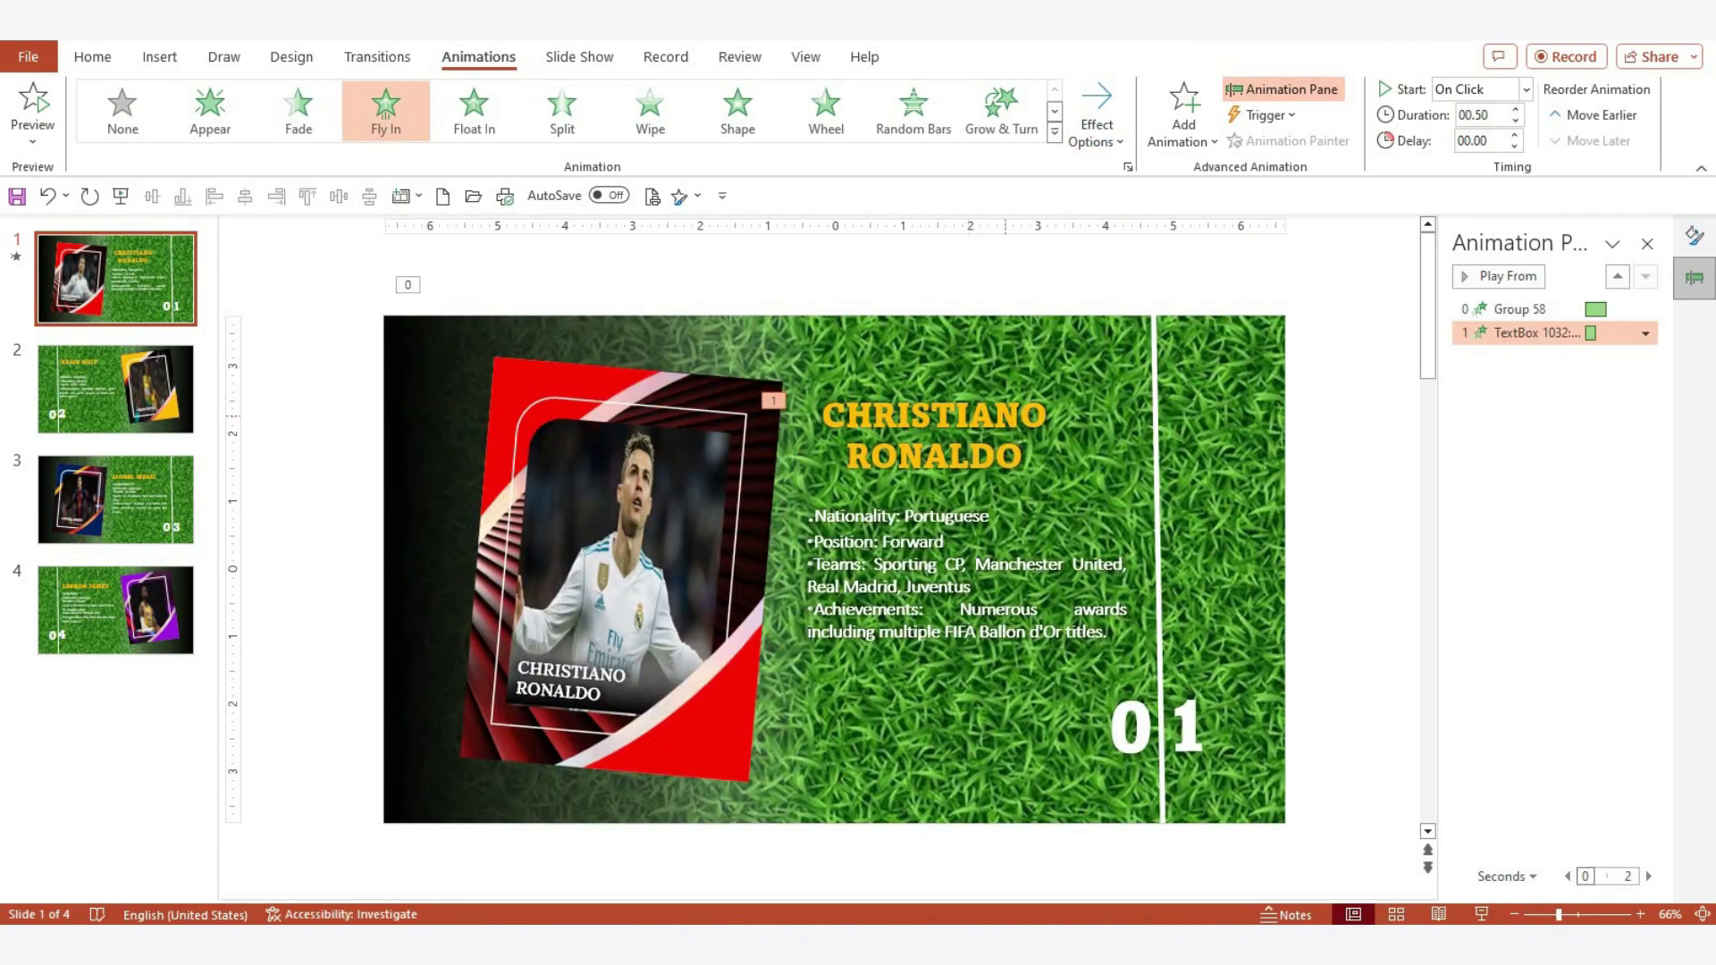
# Give the title's fly-in a 0.5-second smooth end and a 1-second duration
pyautogui.click(1046, 460)
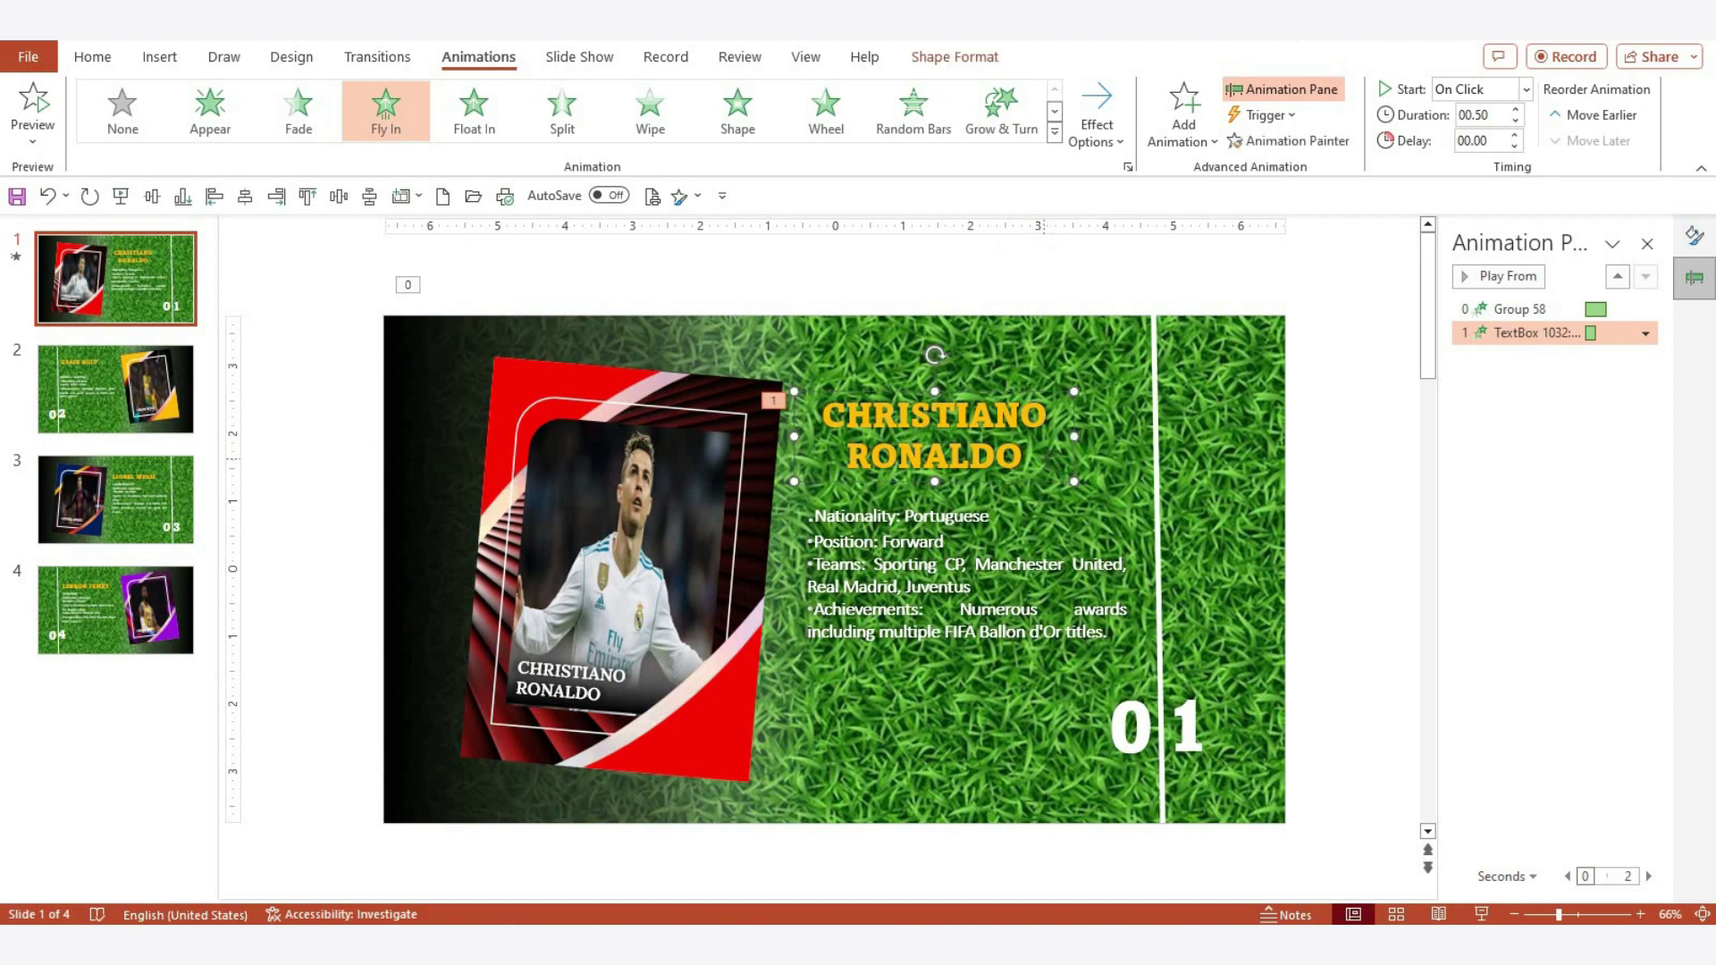
pyautogui.click(1646, 333)
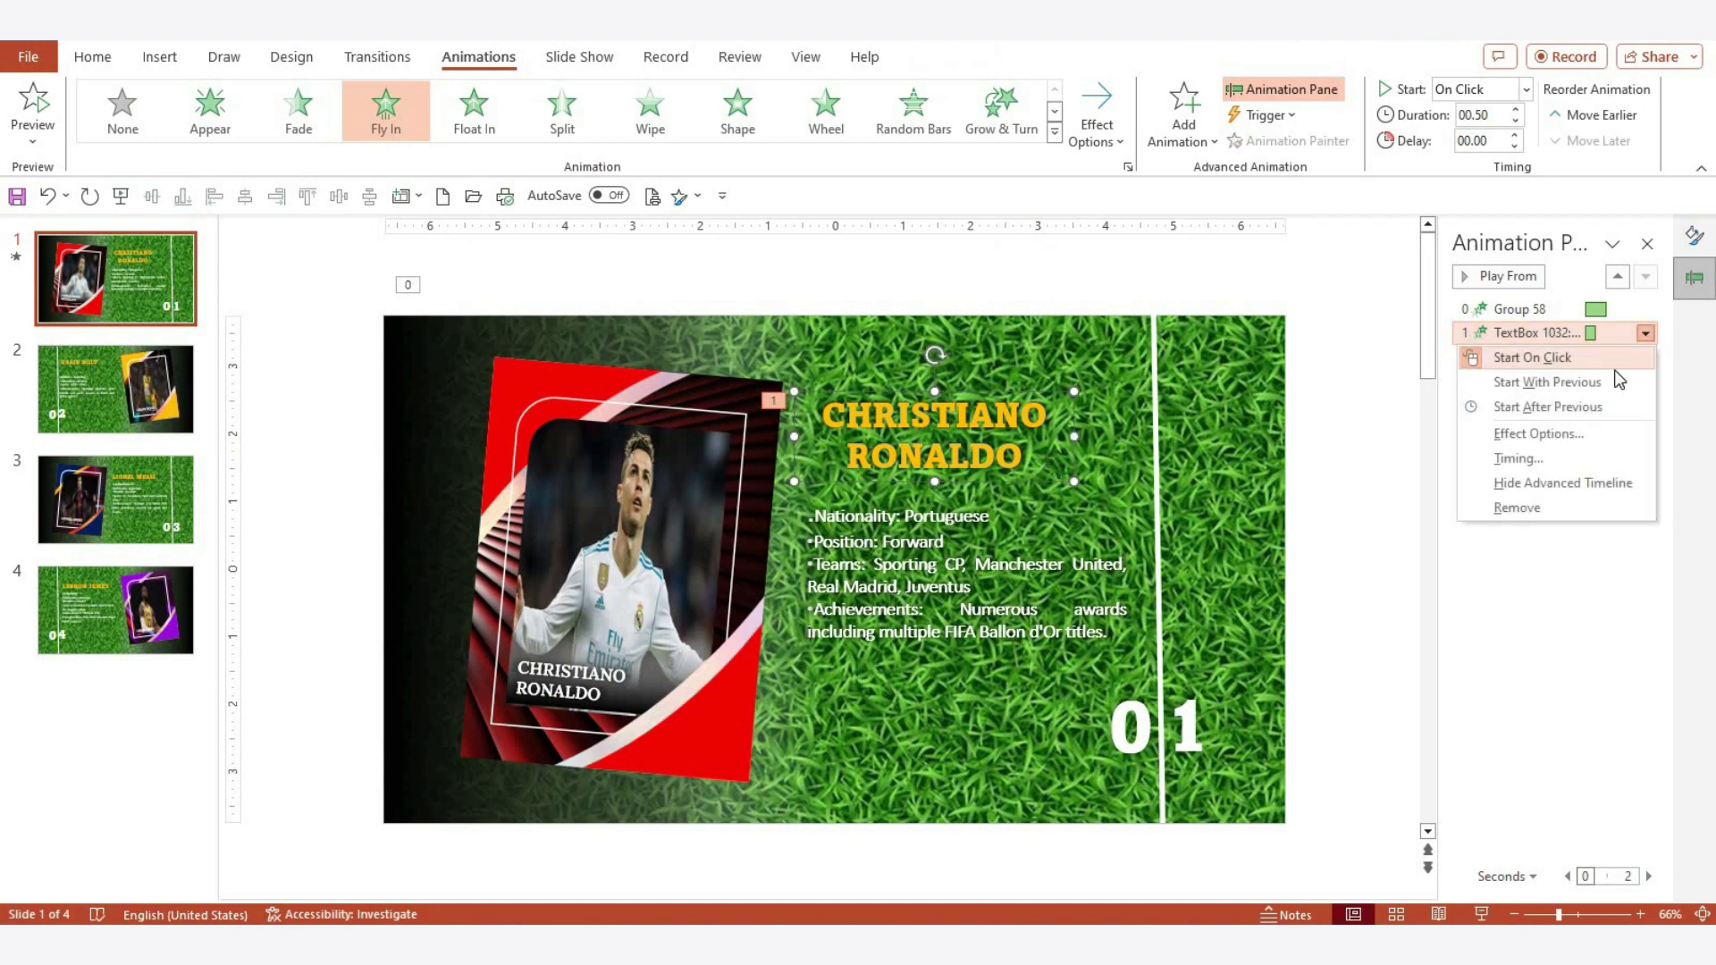
pyautogui.click(1597, 435)
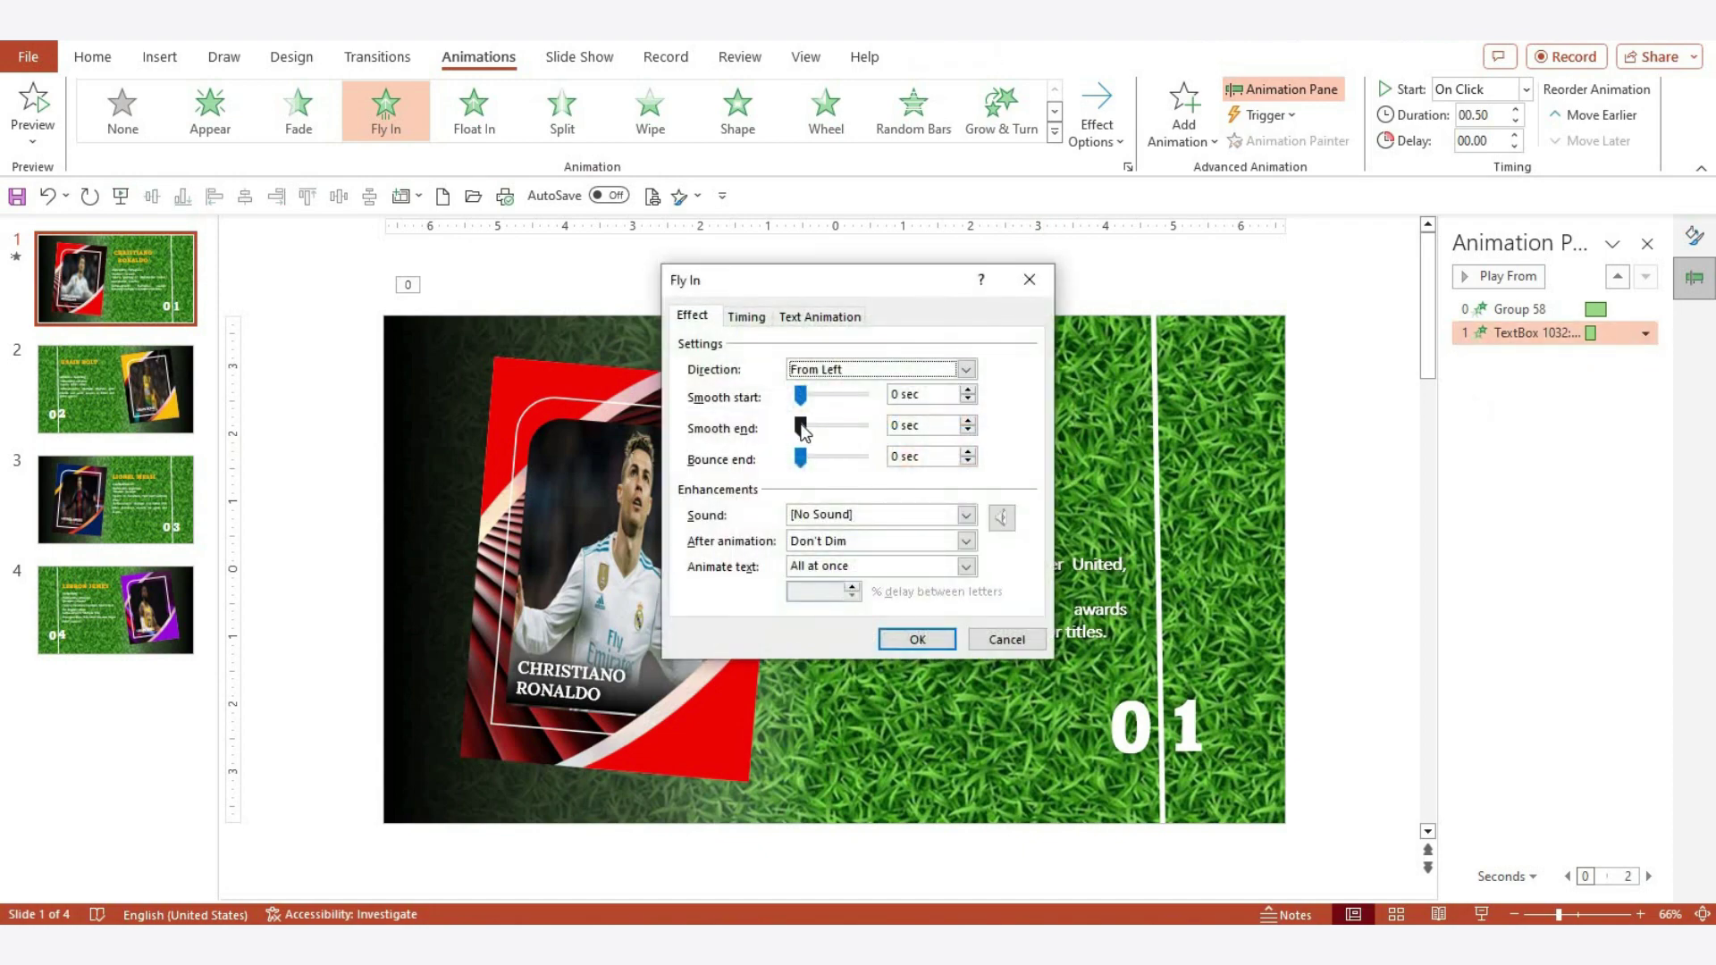
pyautogui.moveTo(801, 428); pyautogui.dragTo(968, 442)
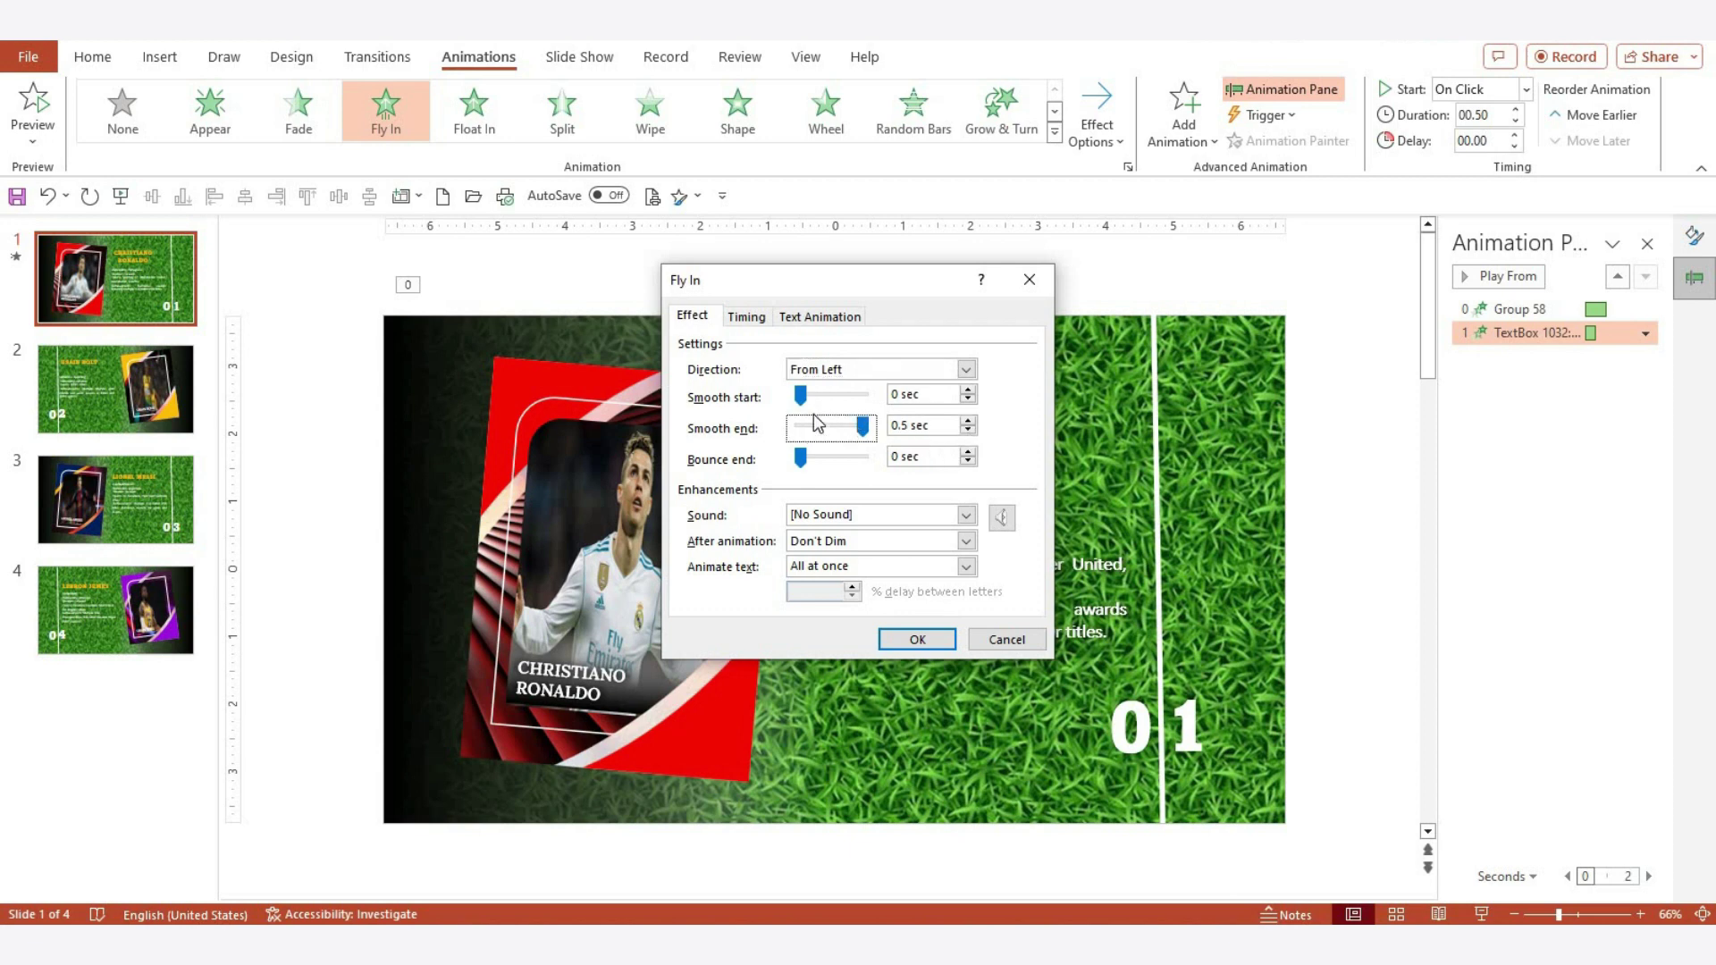
pyautogui.click(753, 317)
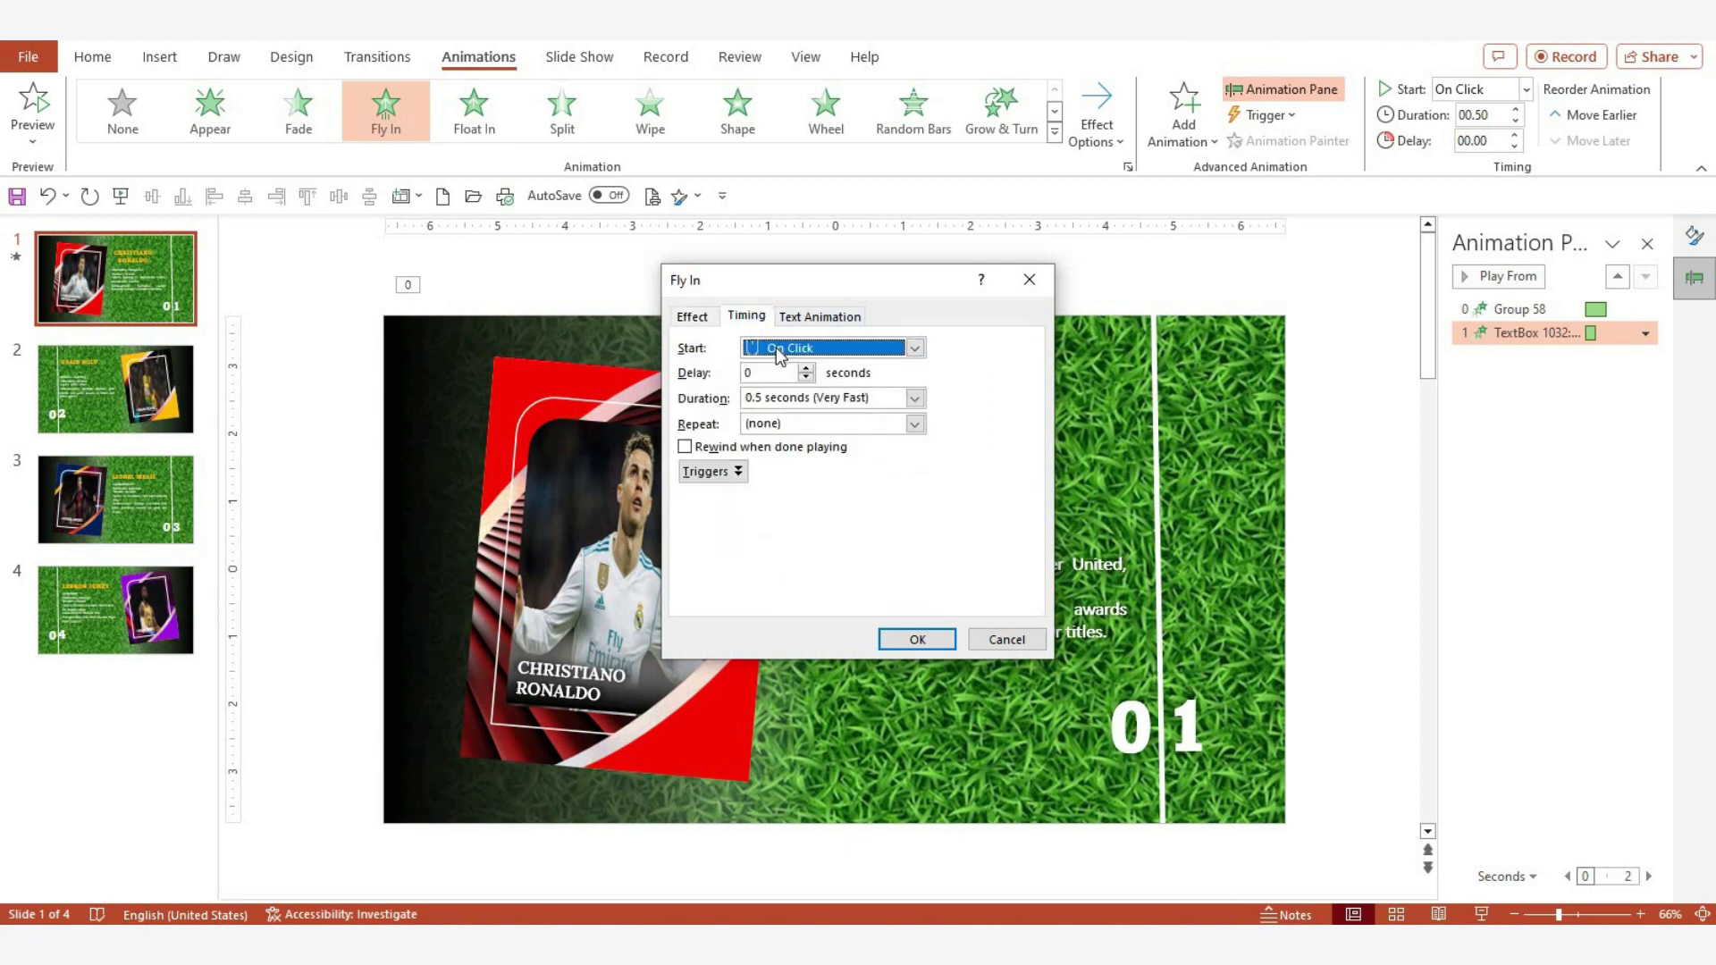
pyautogui.click(913, 399)
pyautogui.click(767, 474)
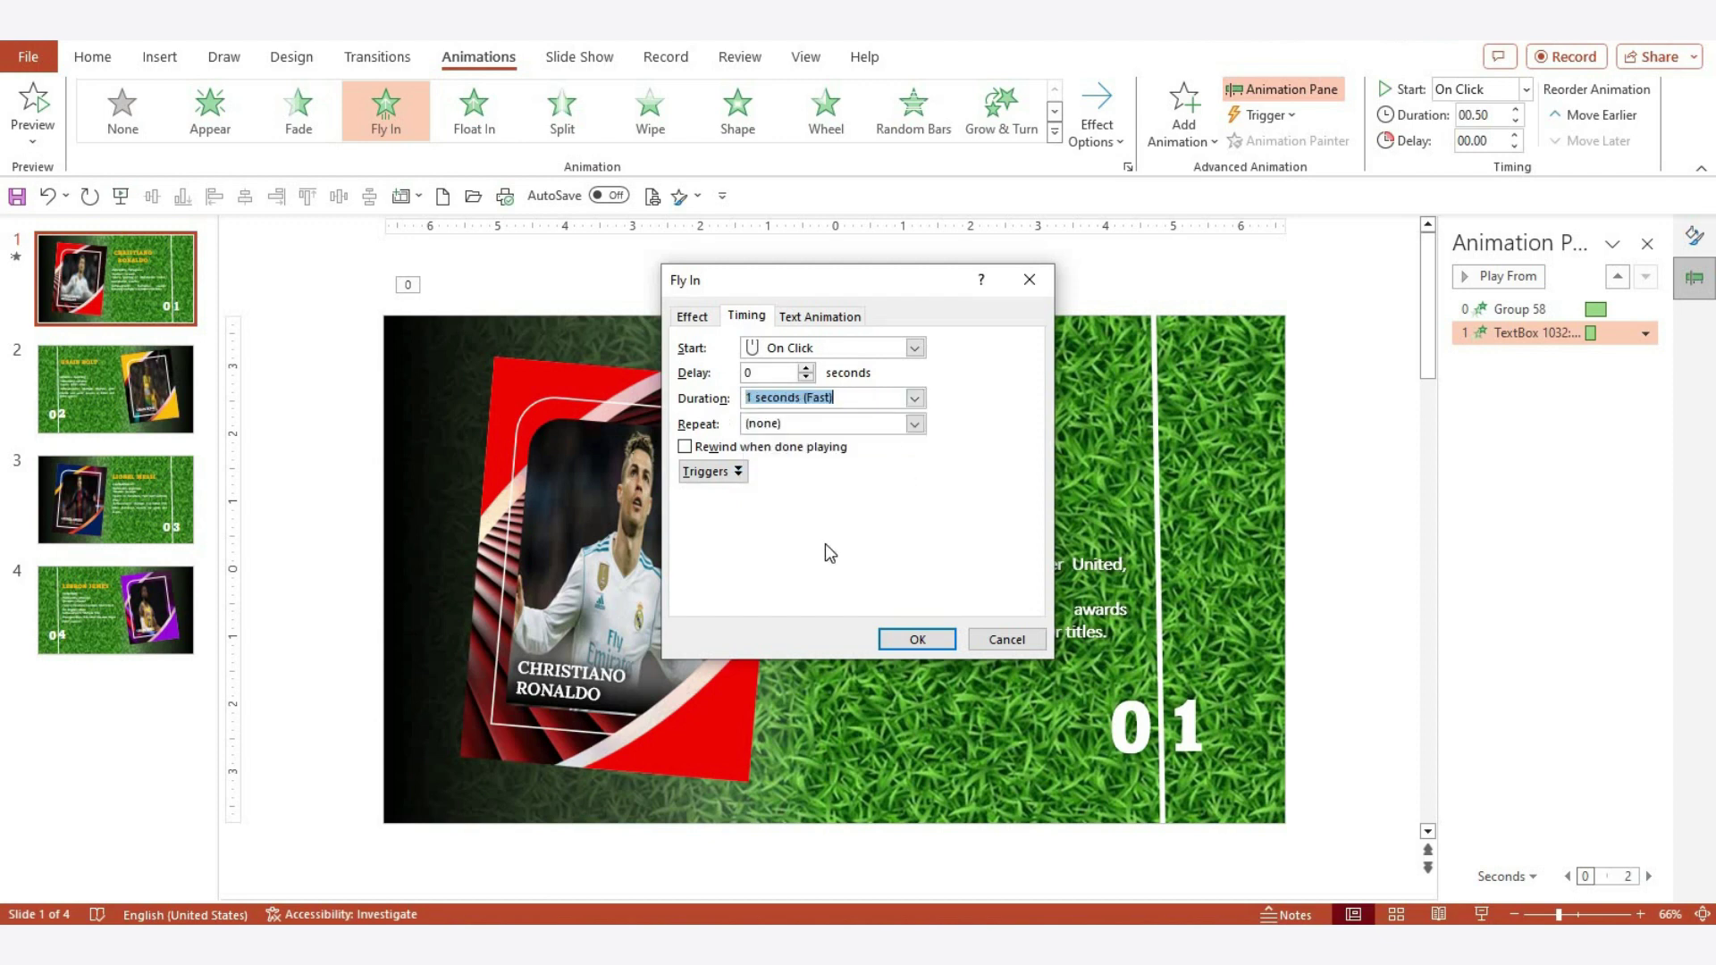
pyautogui.click(918, 640)
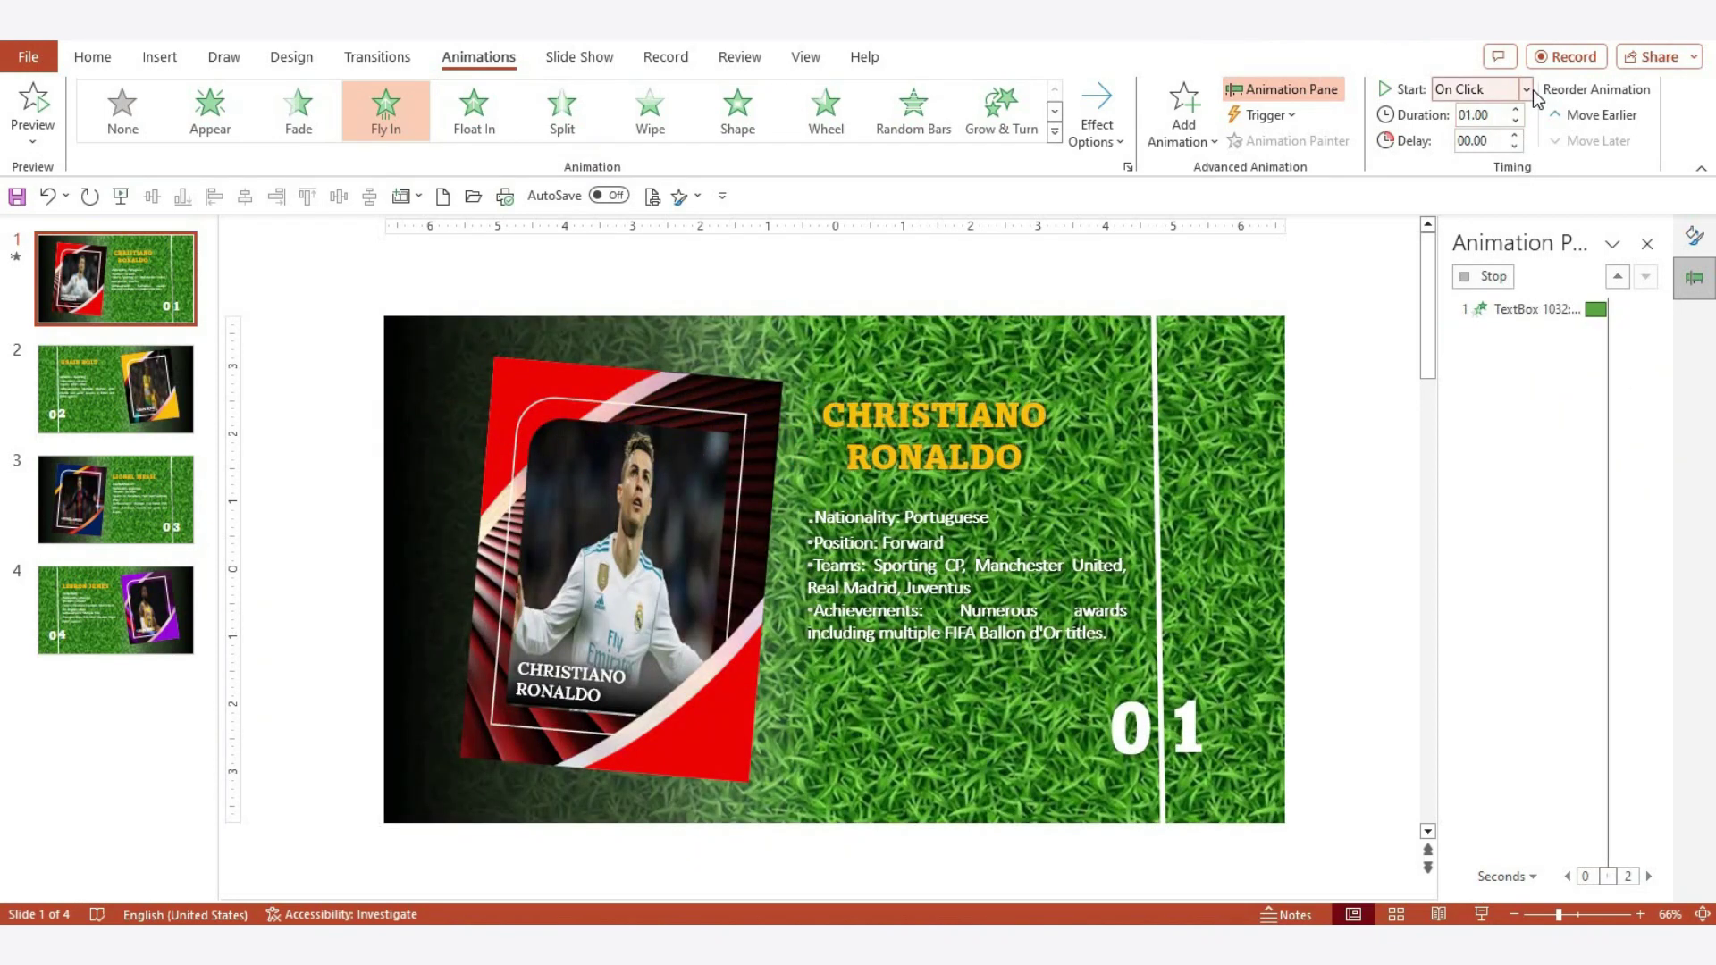
# Set the title animation to start After Previous, leaving the layer order unchanged
pyautogui.click(1527, 89)
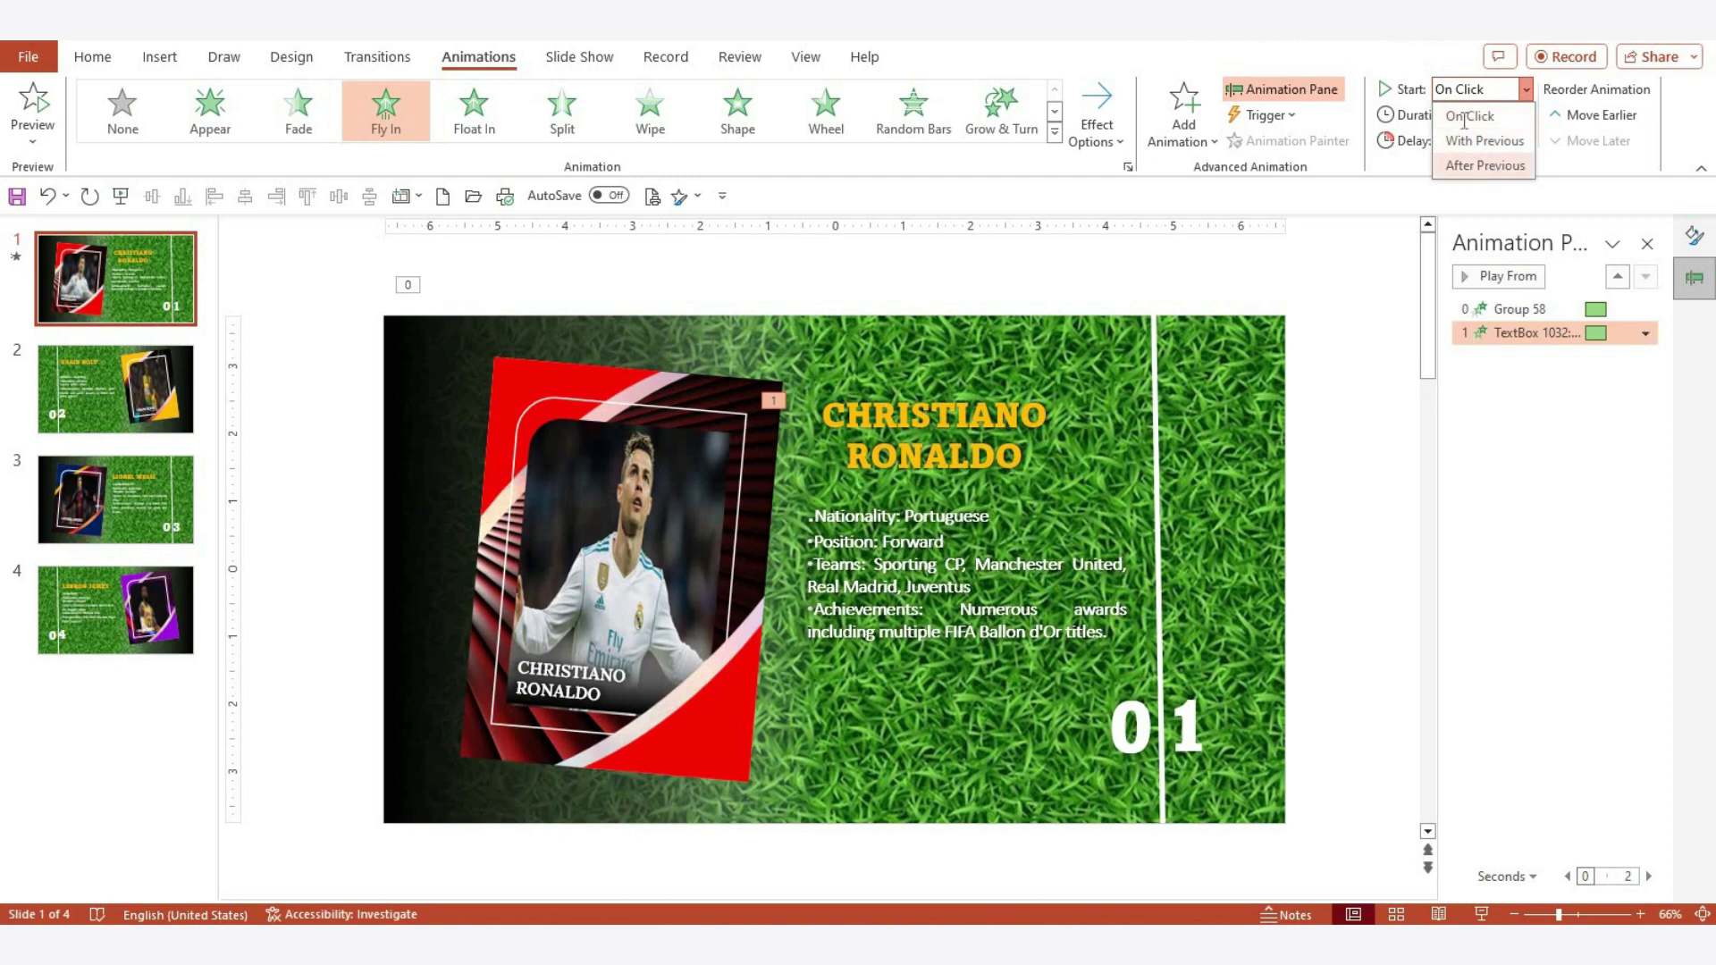
pyautogui.click(1486, 166)
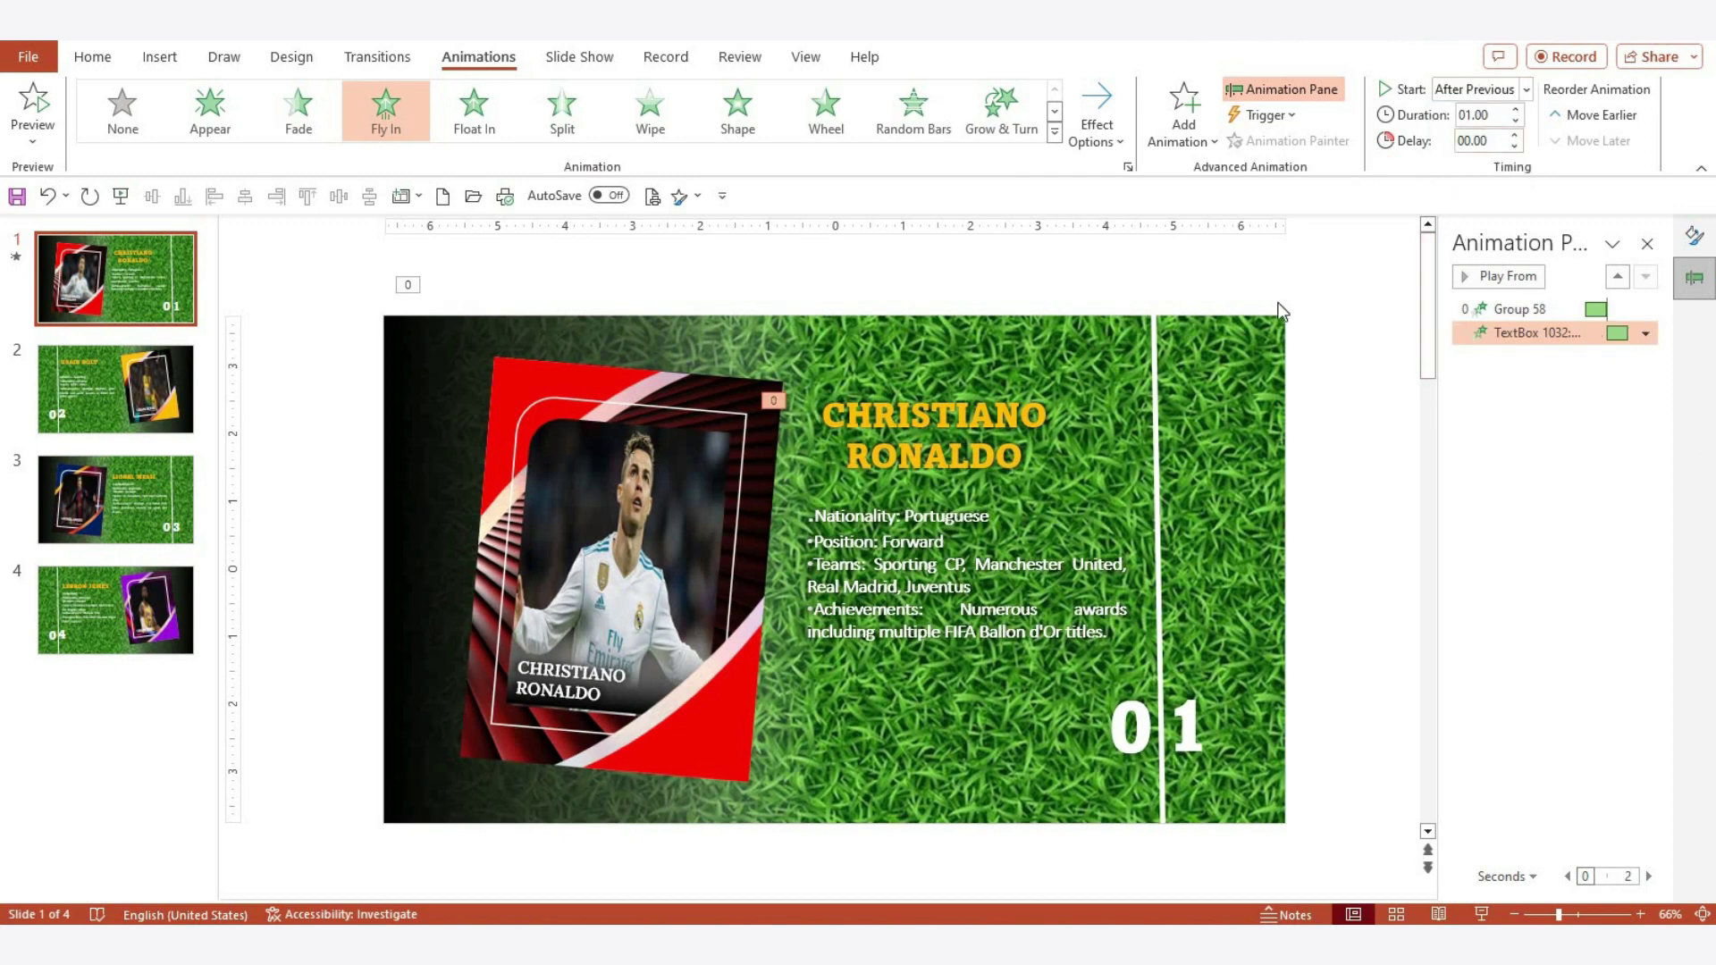
pyautogui.click(1048, 483)
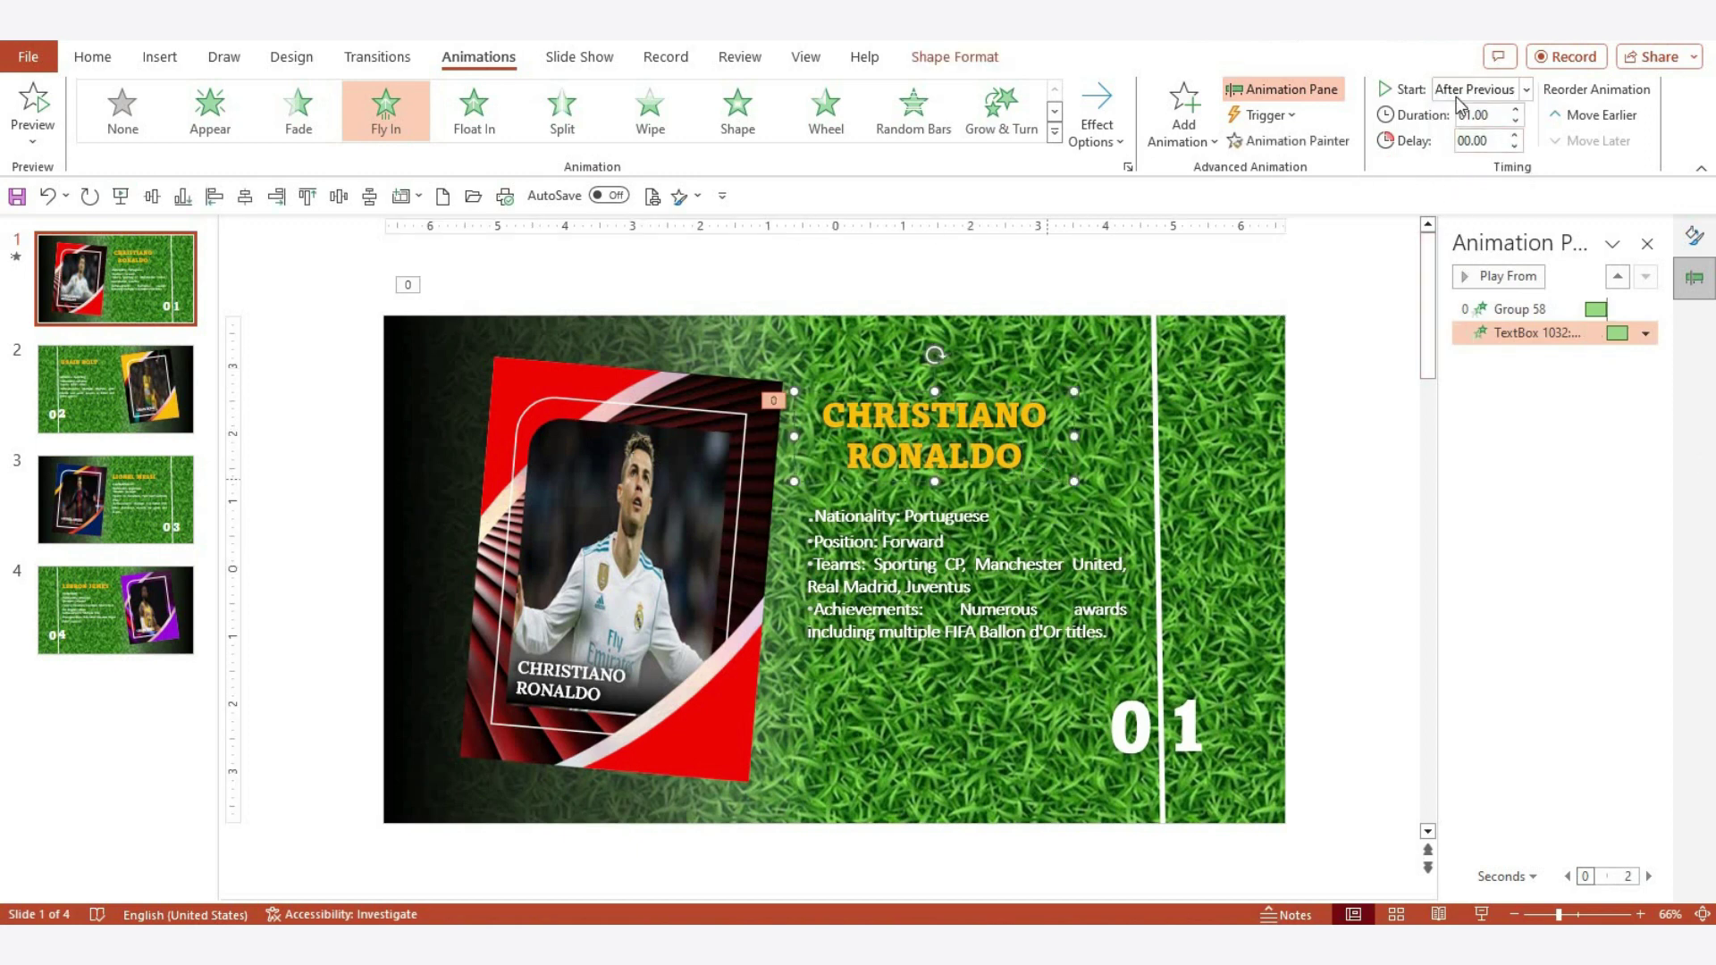
pyautogui.click(954, 56)
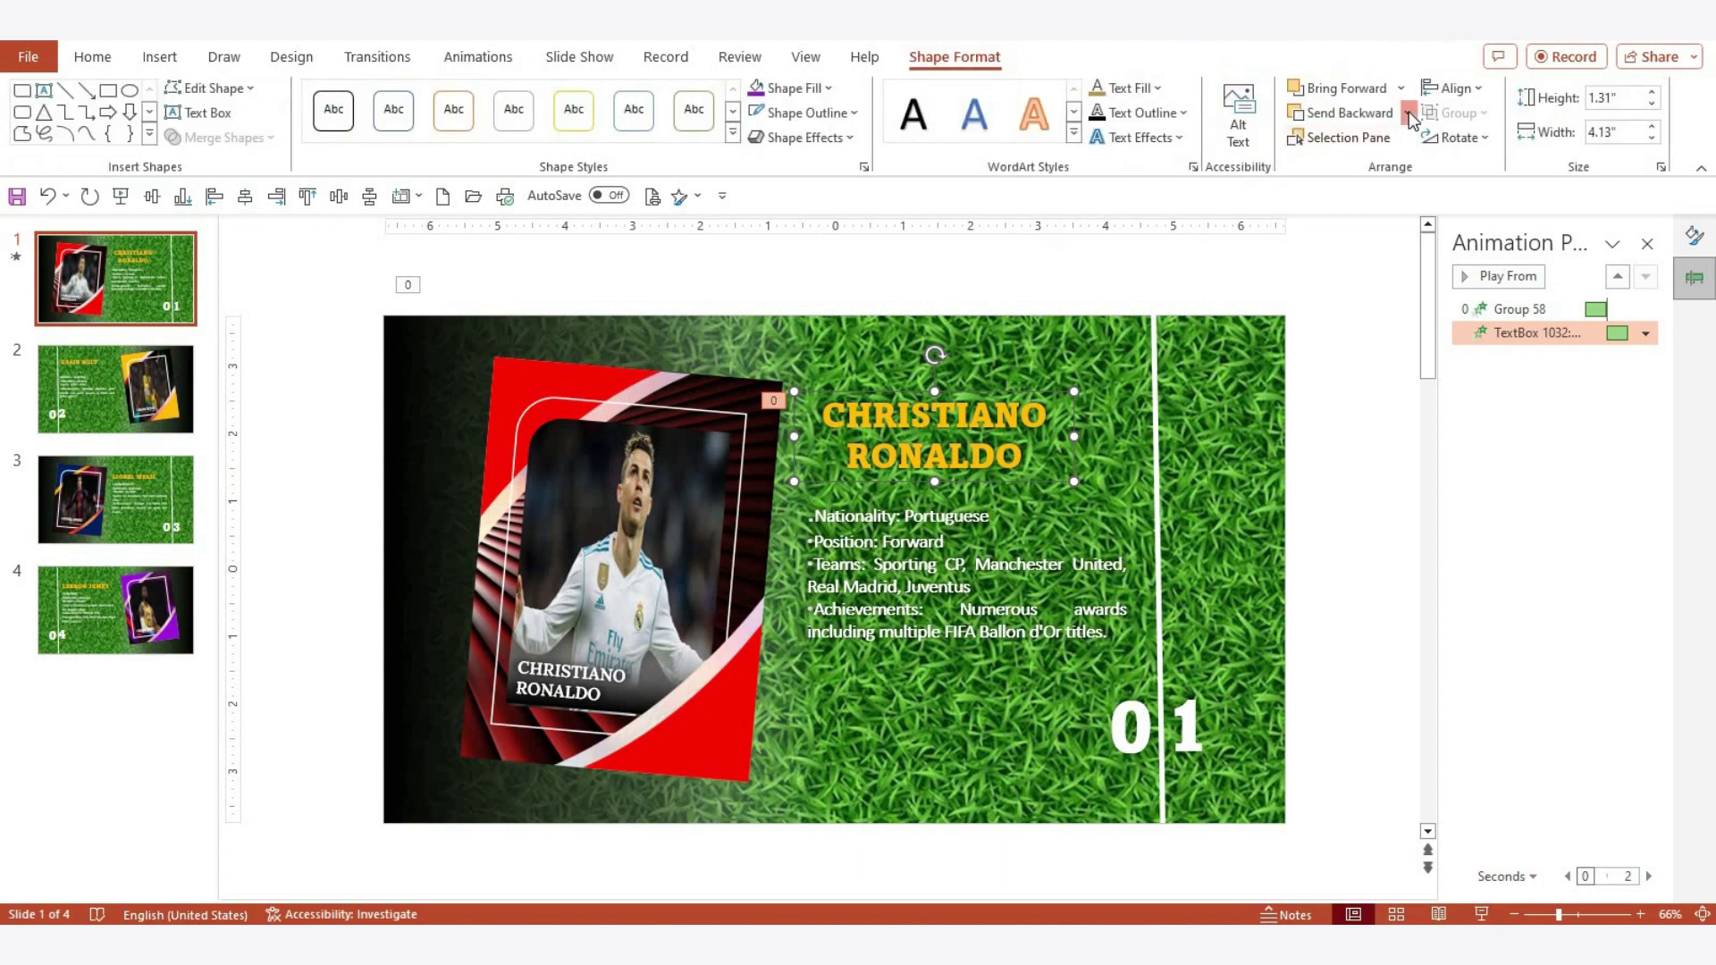
pyautogui.click(1407, 113)
pyautogui.click(1381, 145)
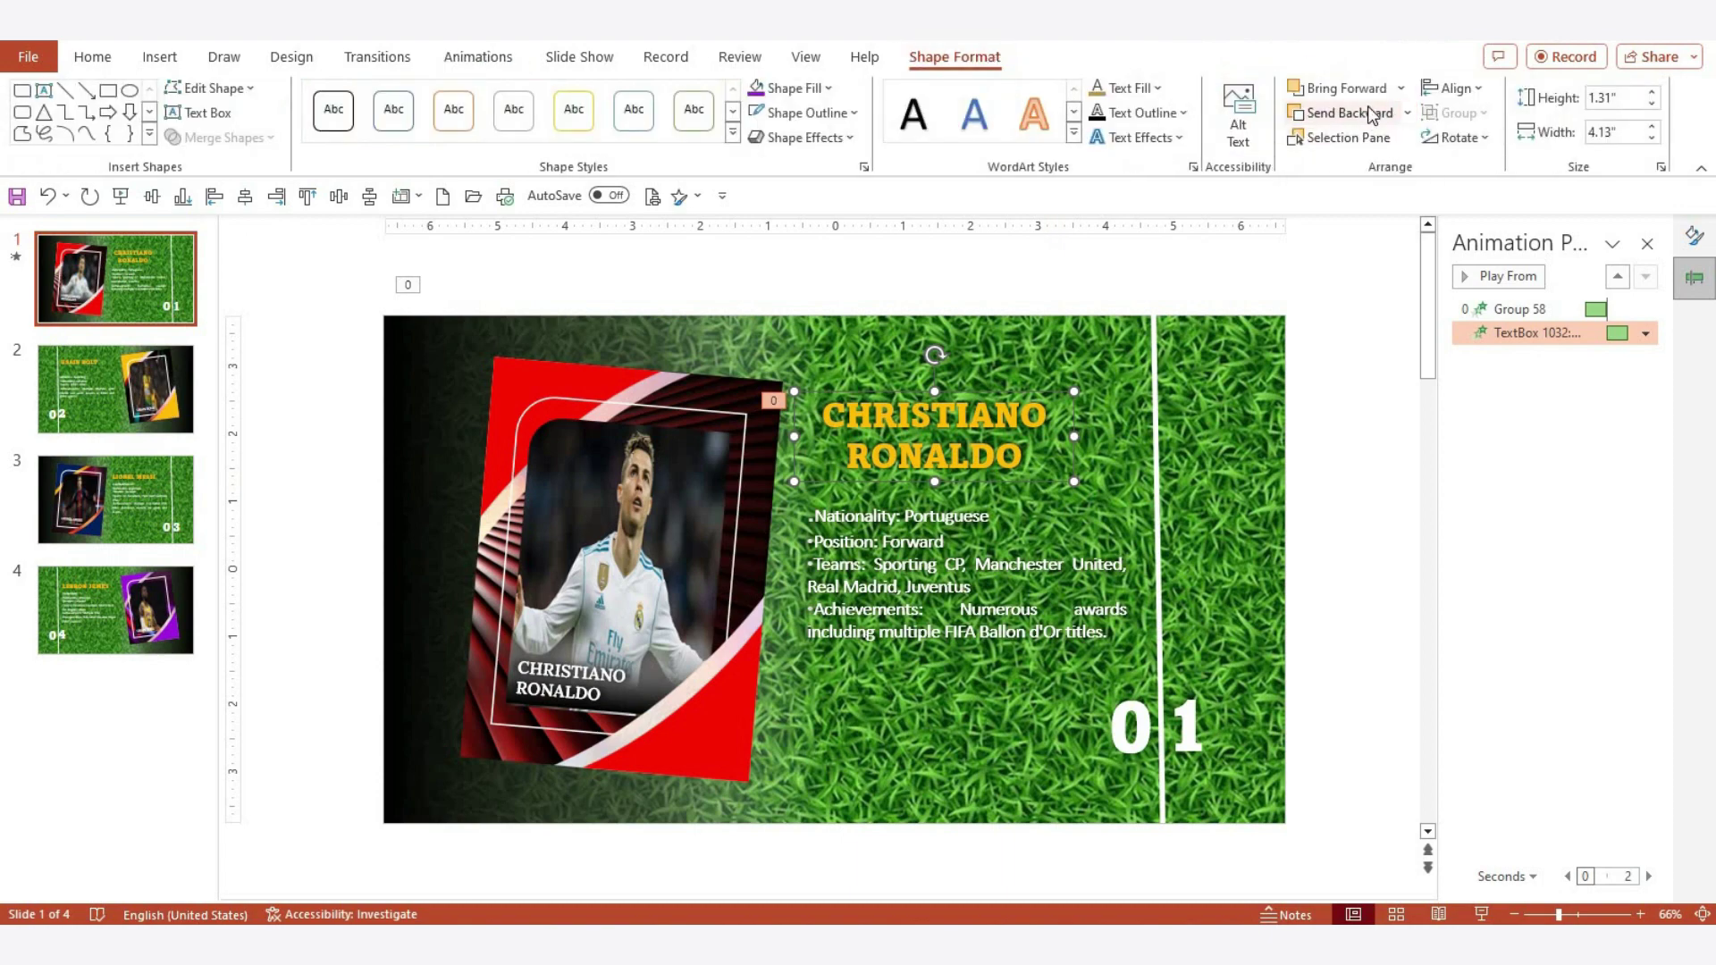
# Add a 0.47-second bounce end to the title's fly-in, keeping the After Previous start
pyautogui.click(1646, 332)
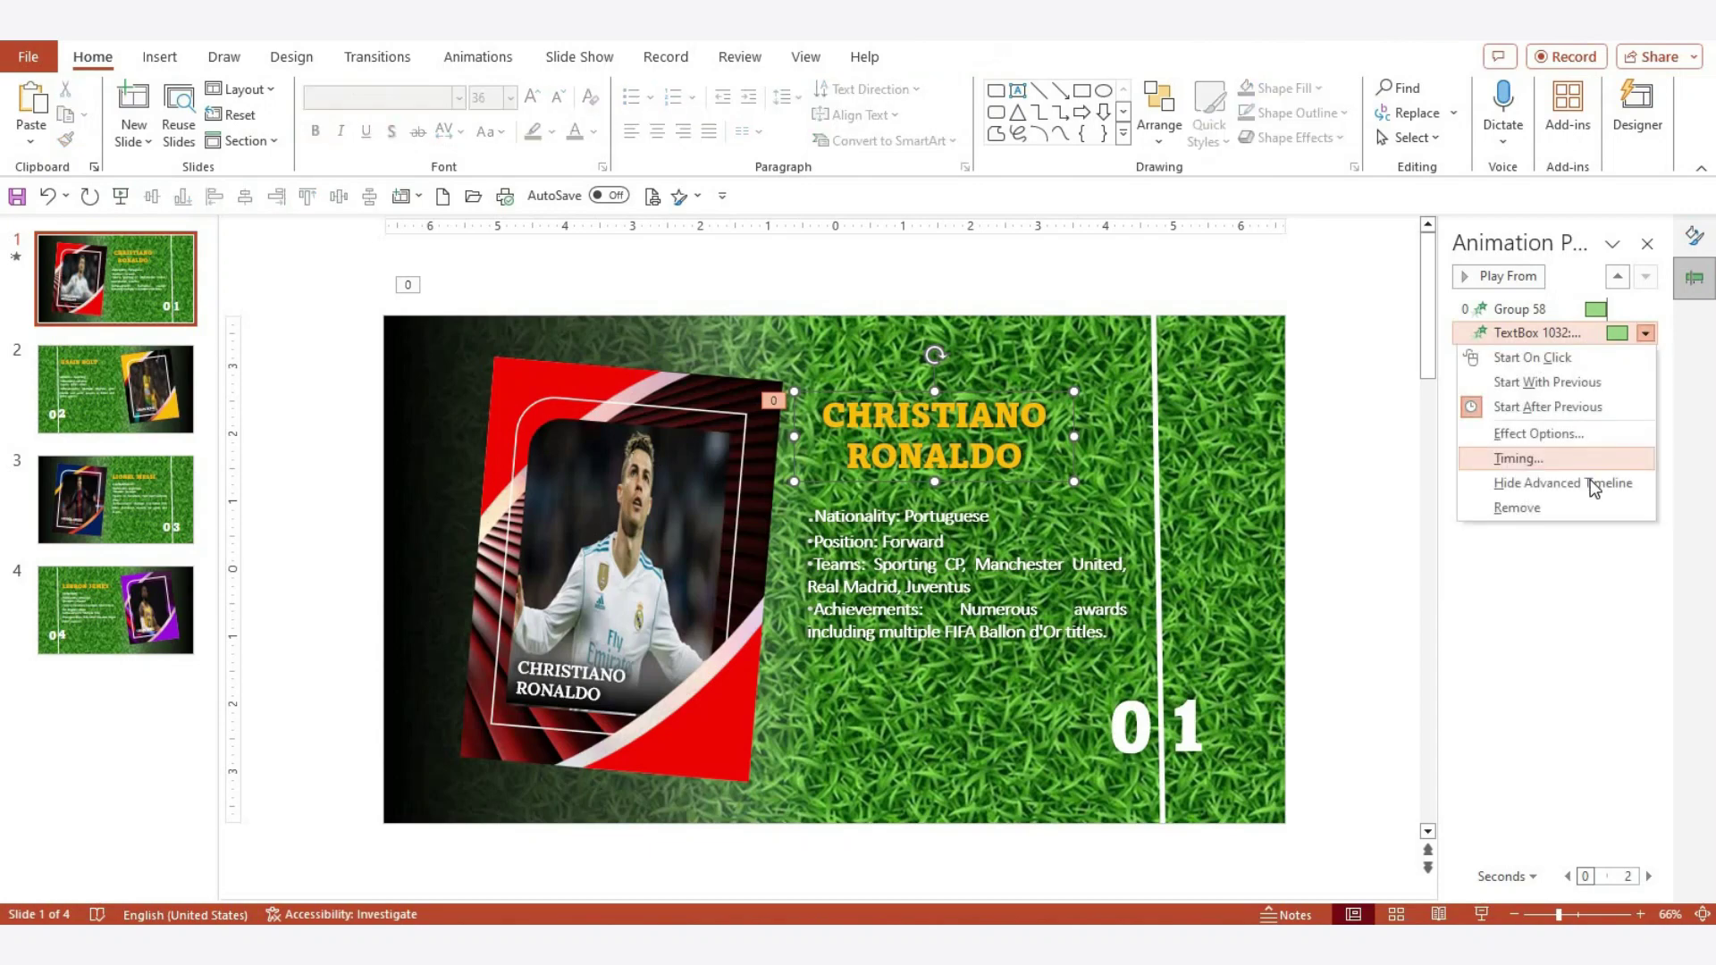
pyautogui.click(1583, 426)
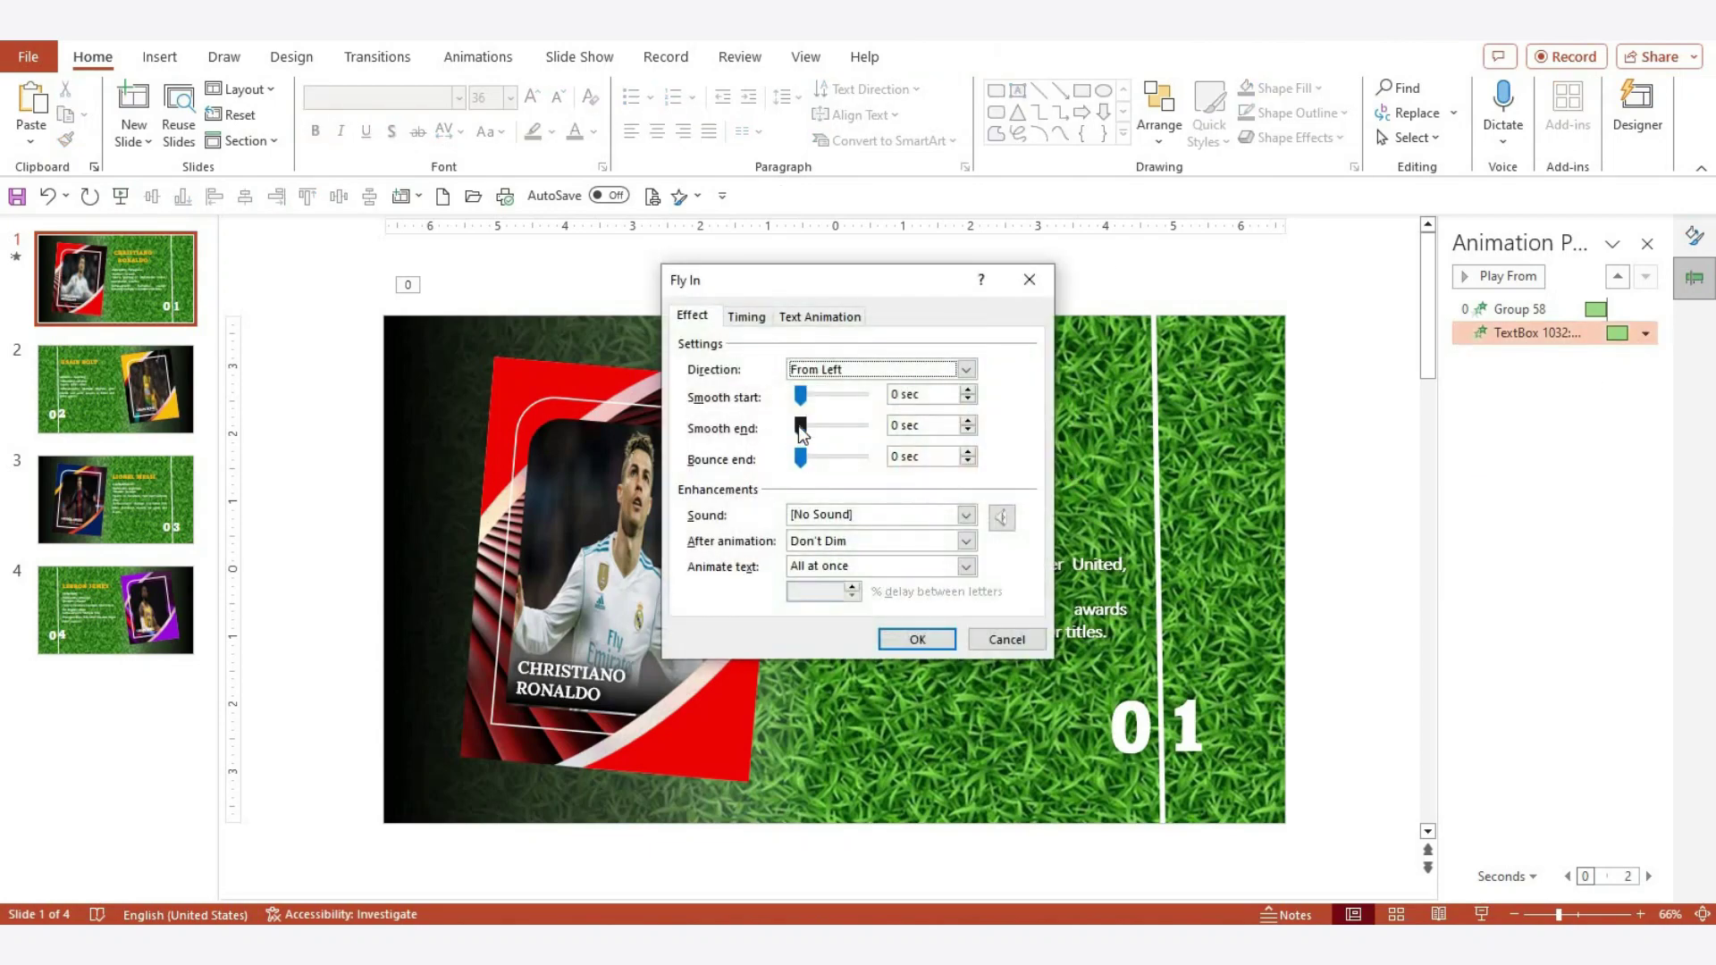
pyautogui.moveTo(801, 458); pyautogui.dragTo(829, 459)
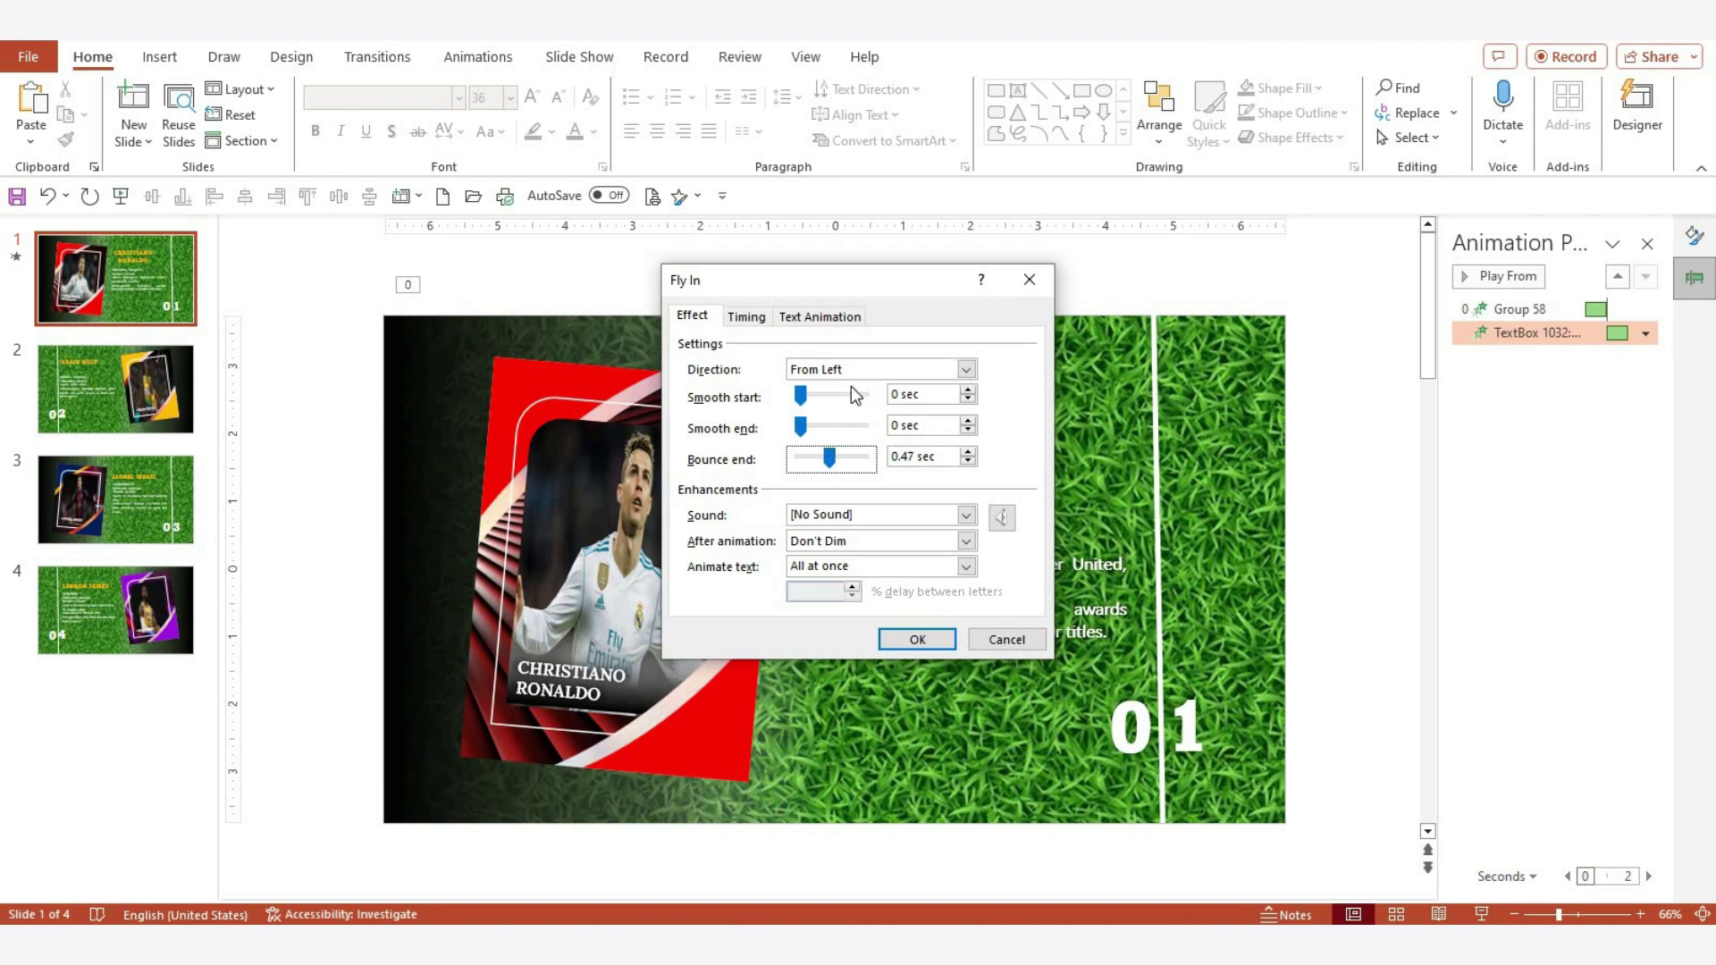
pyautogui.click(748, 318)
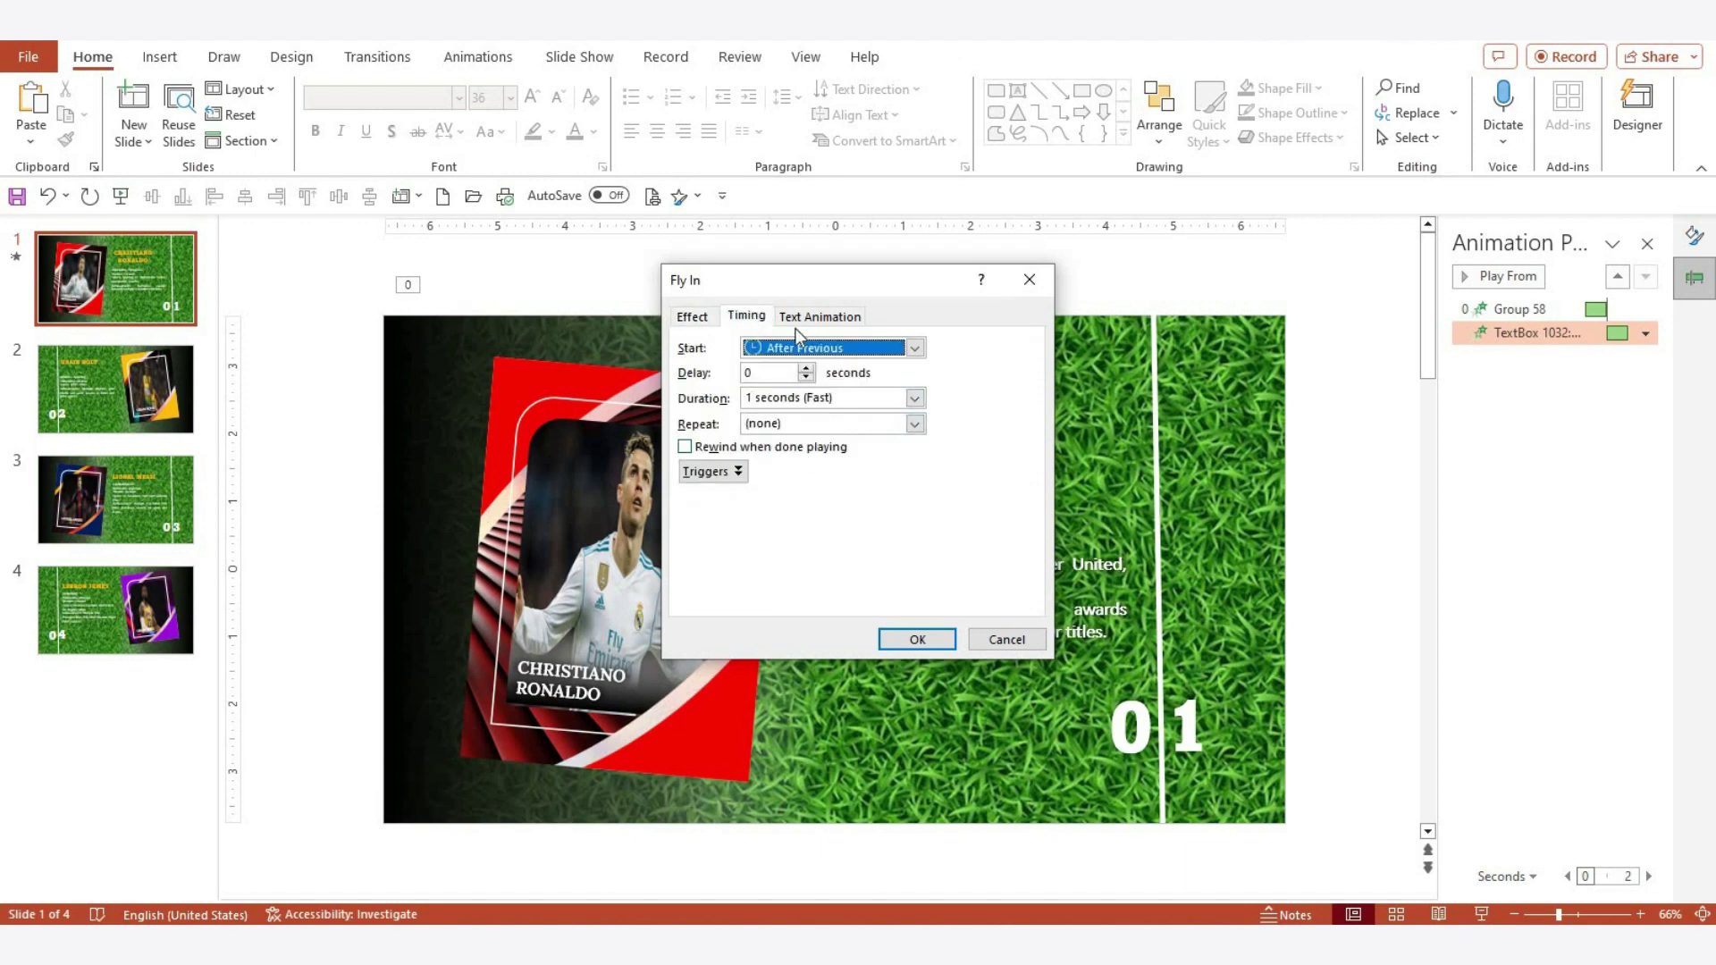
pyautogui.click(916, 347)
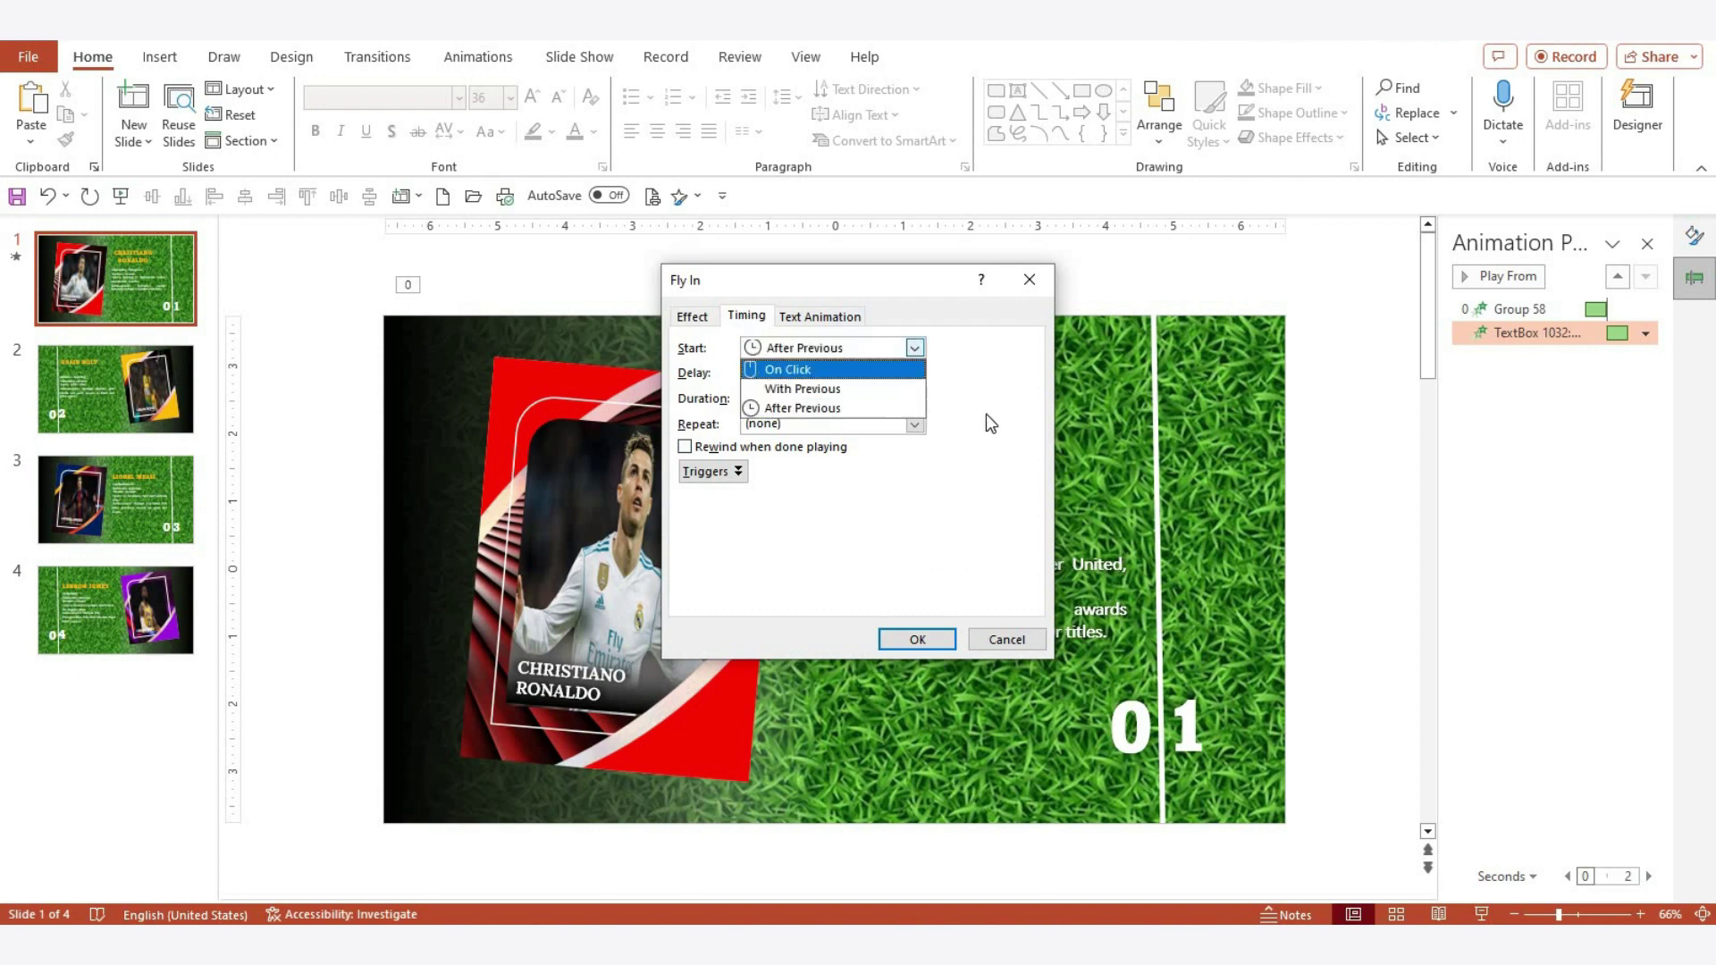
pyautogui.click(985, 414)
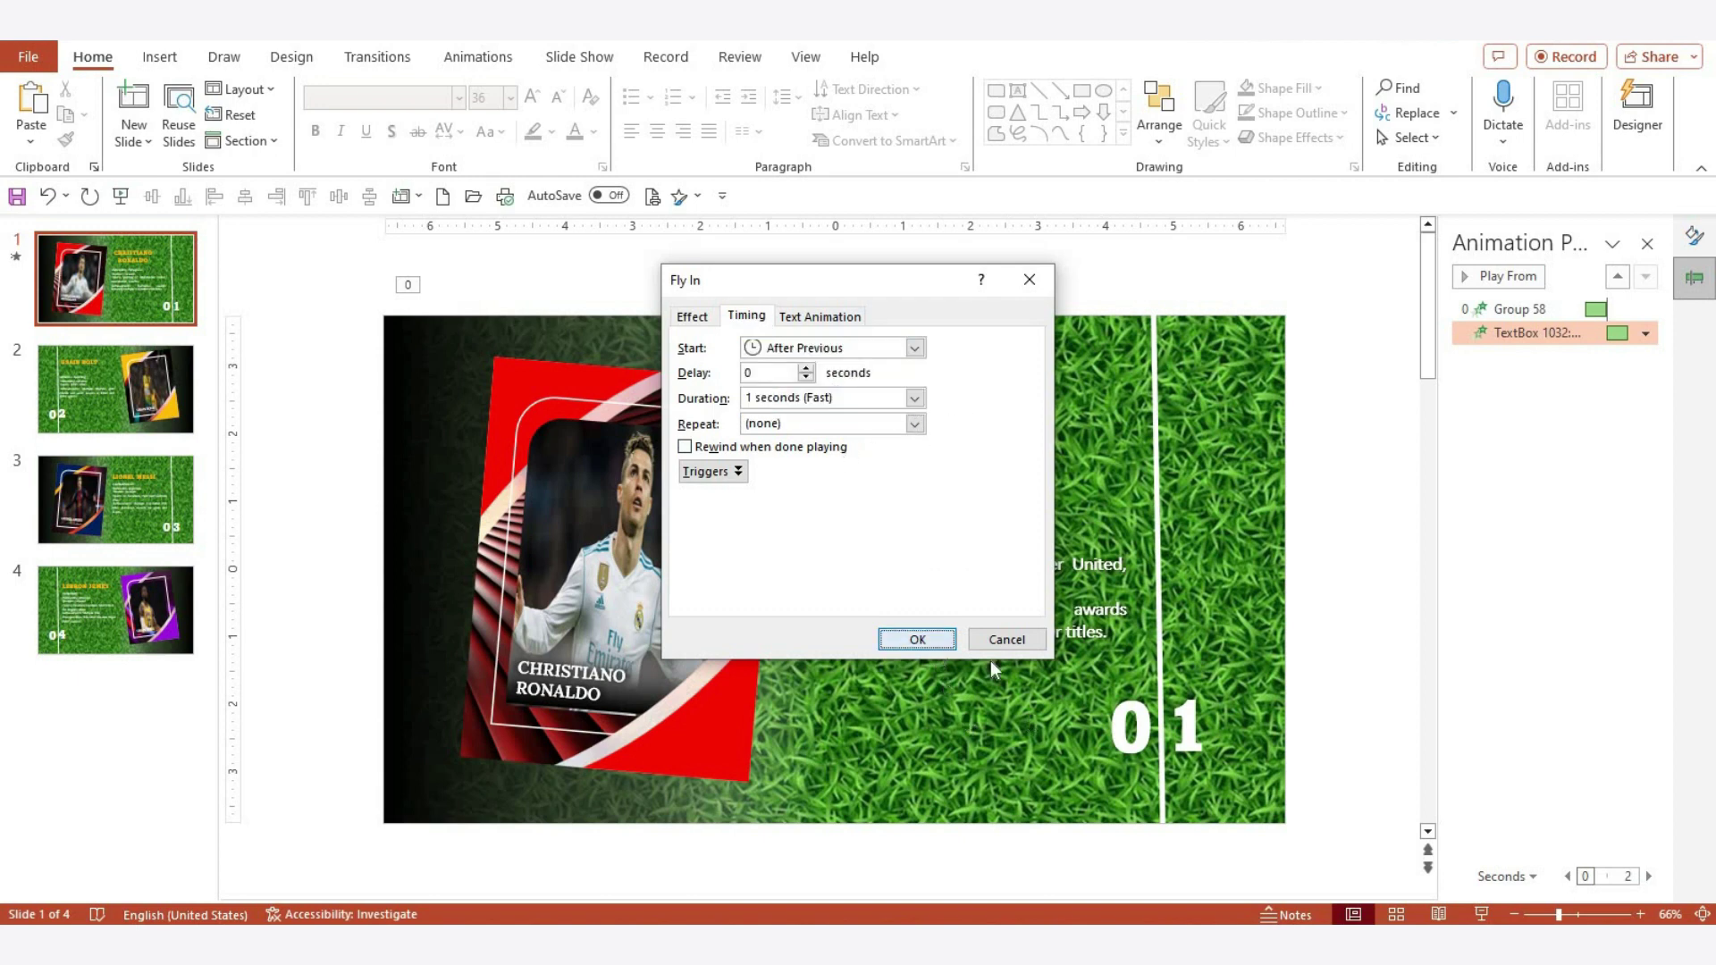
pyautogui.click(936, 647)
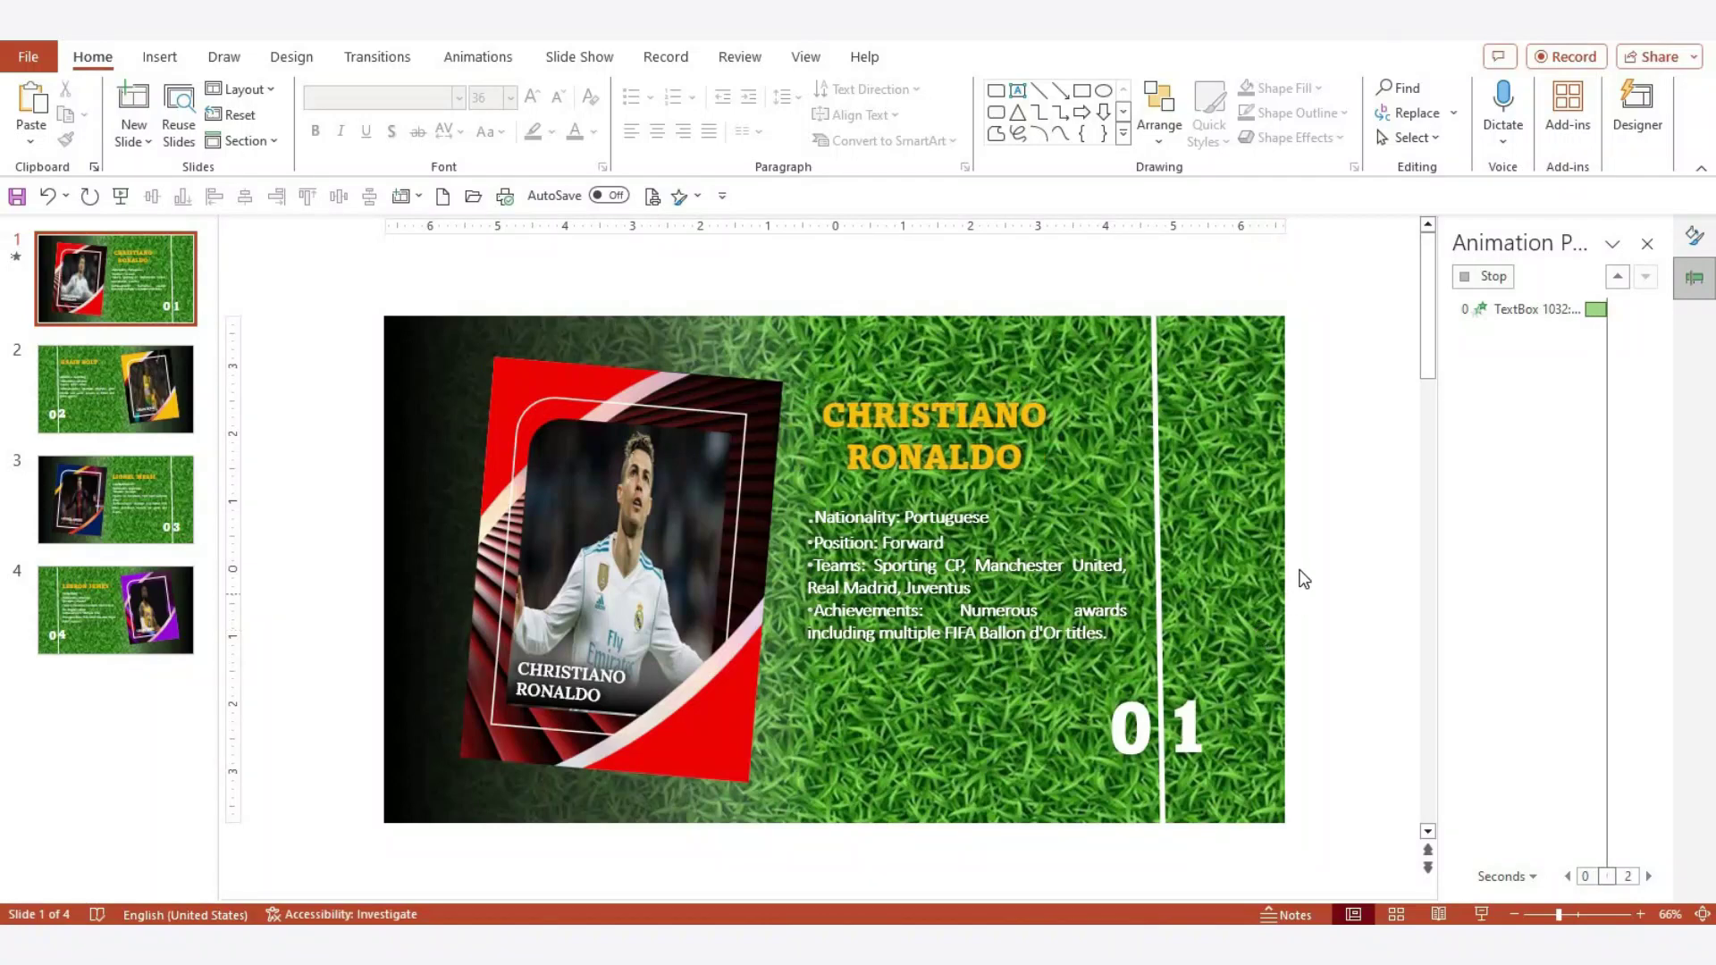
# Give the bullet list a Float In entrance that floats down
pyautogui.click(965, 537)
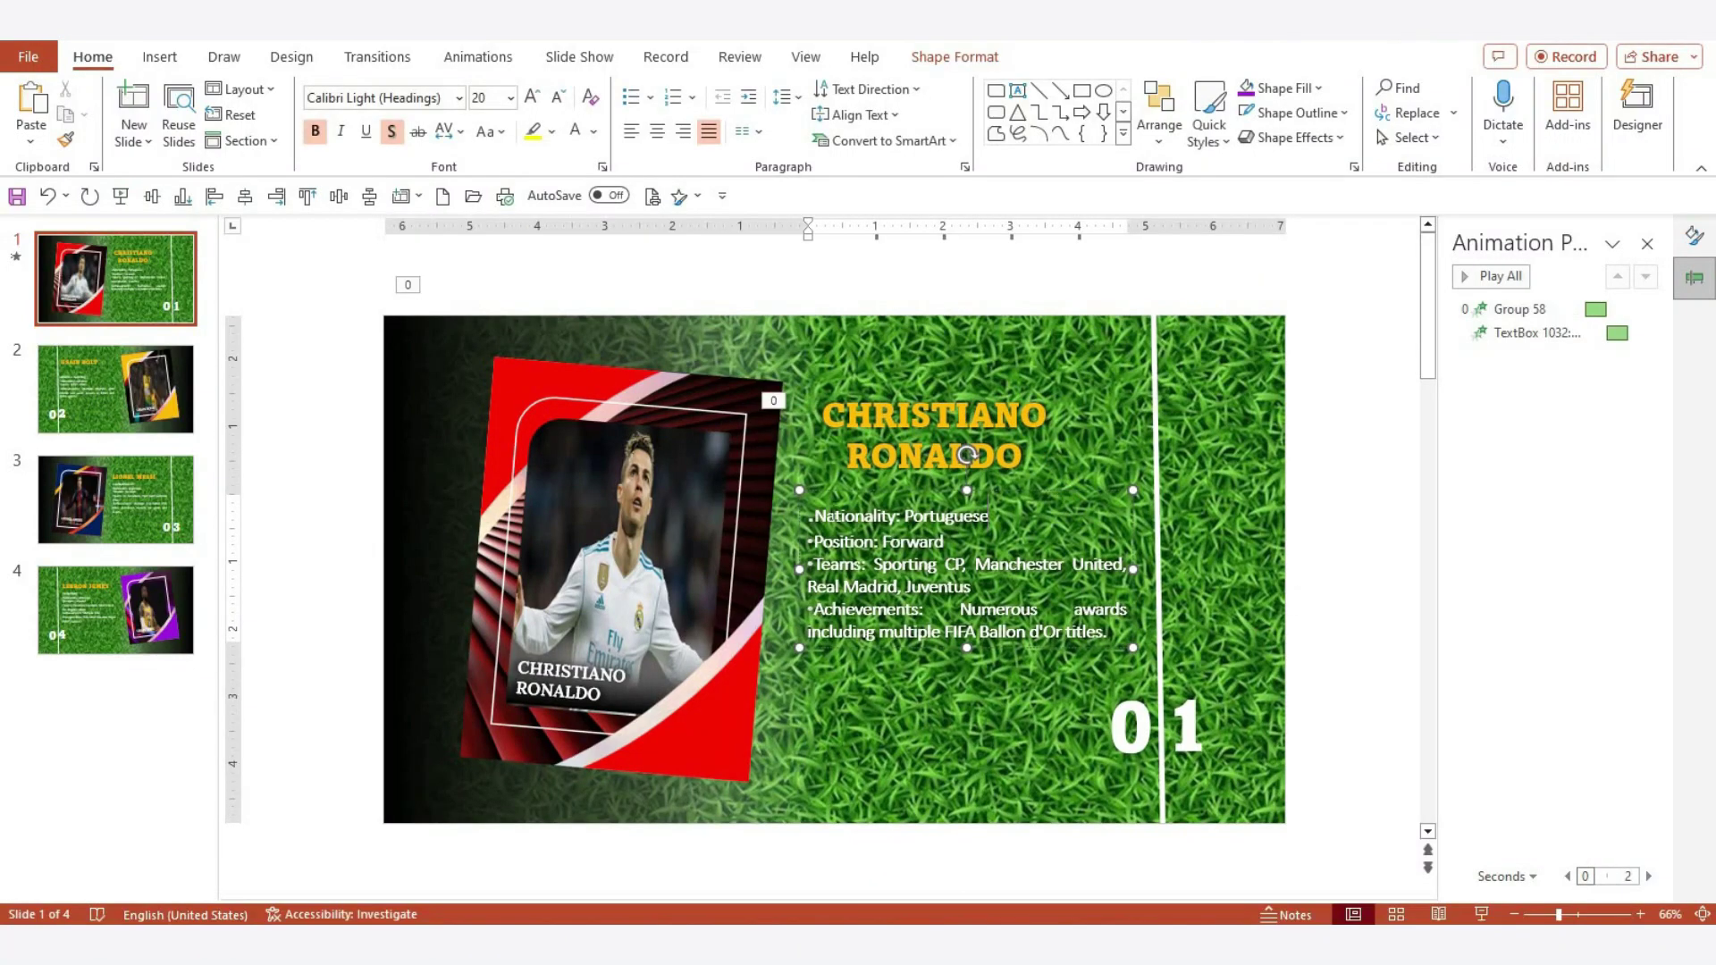
pyautogui.click(479, 56)
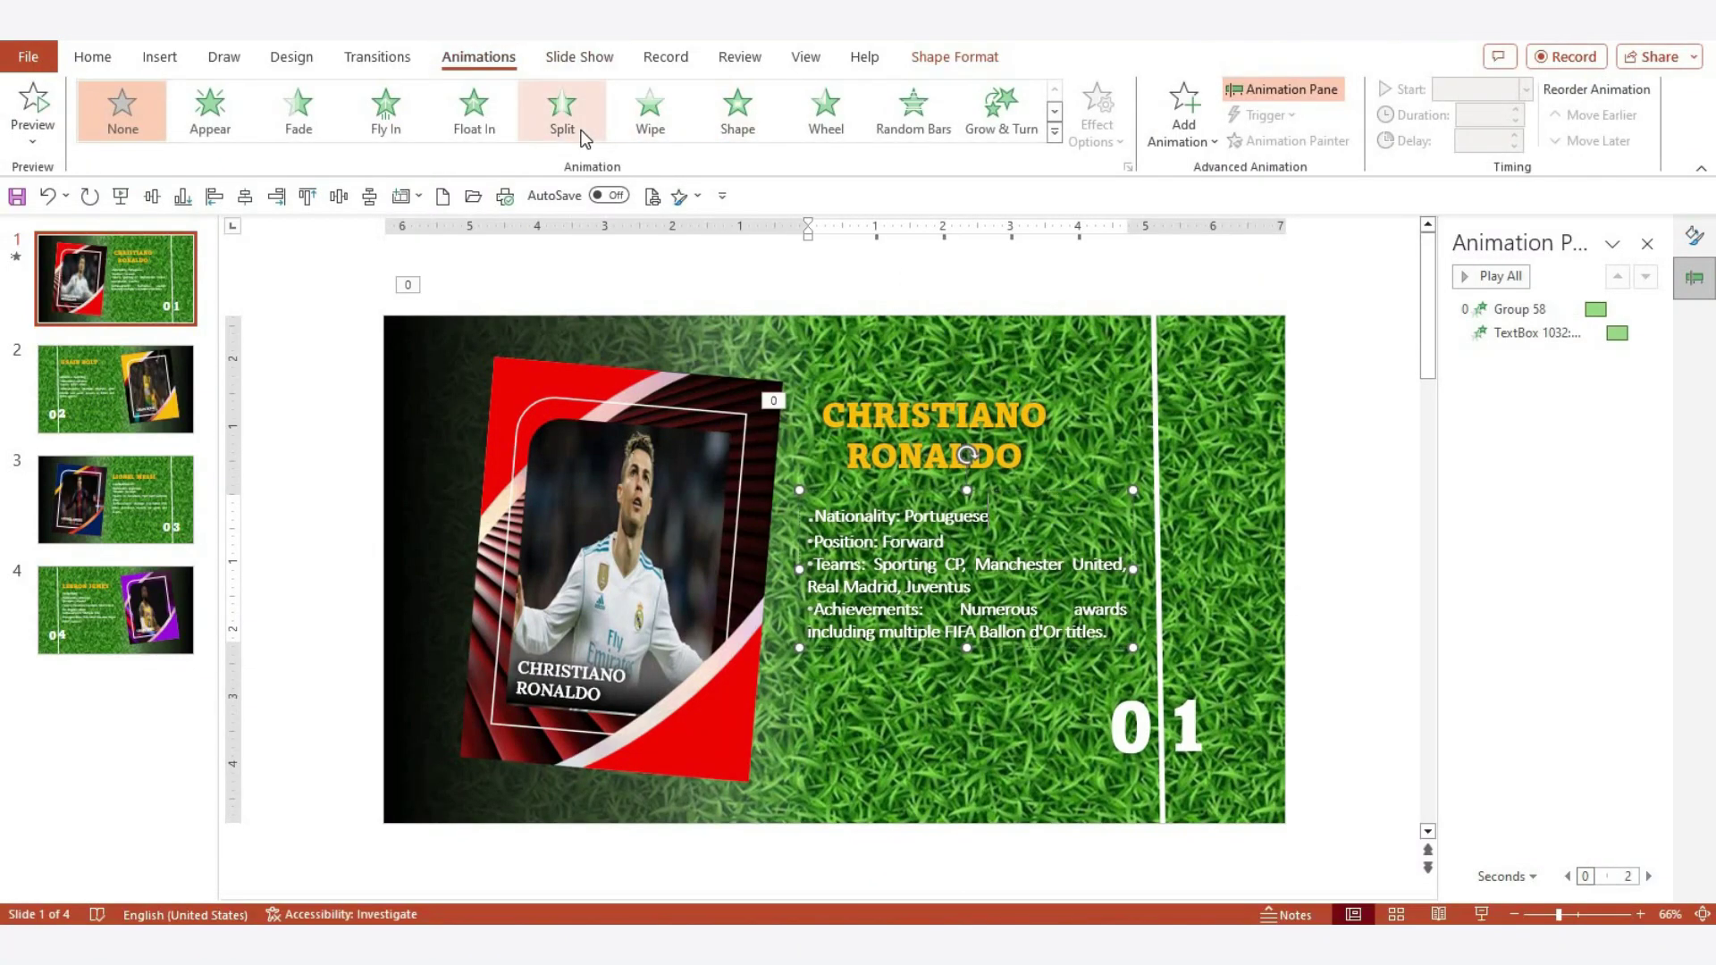
pyautogui.click(495, 130)
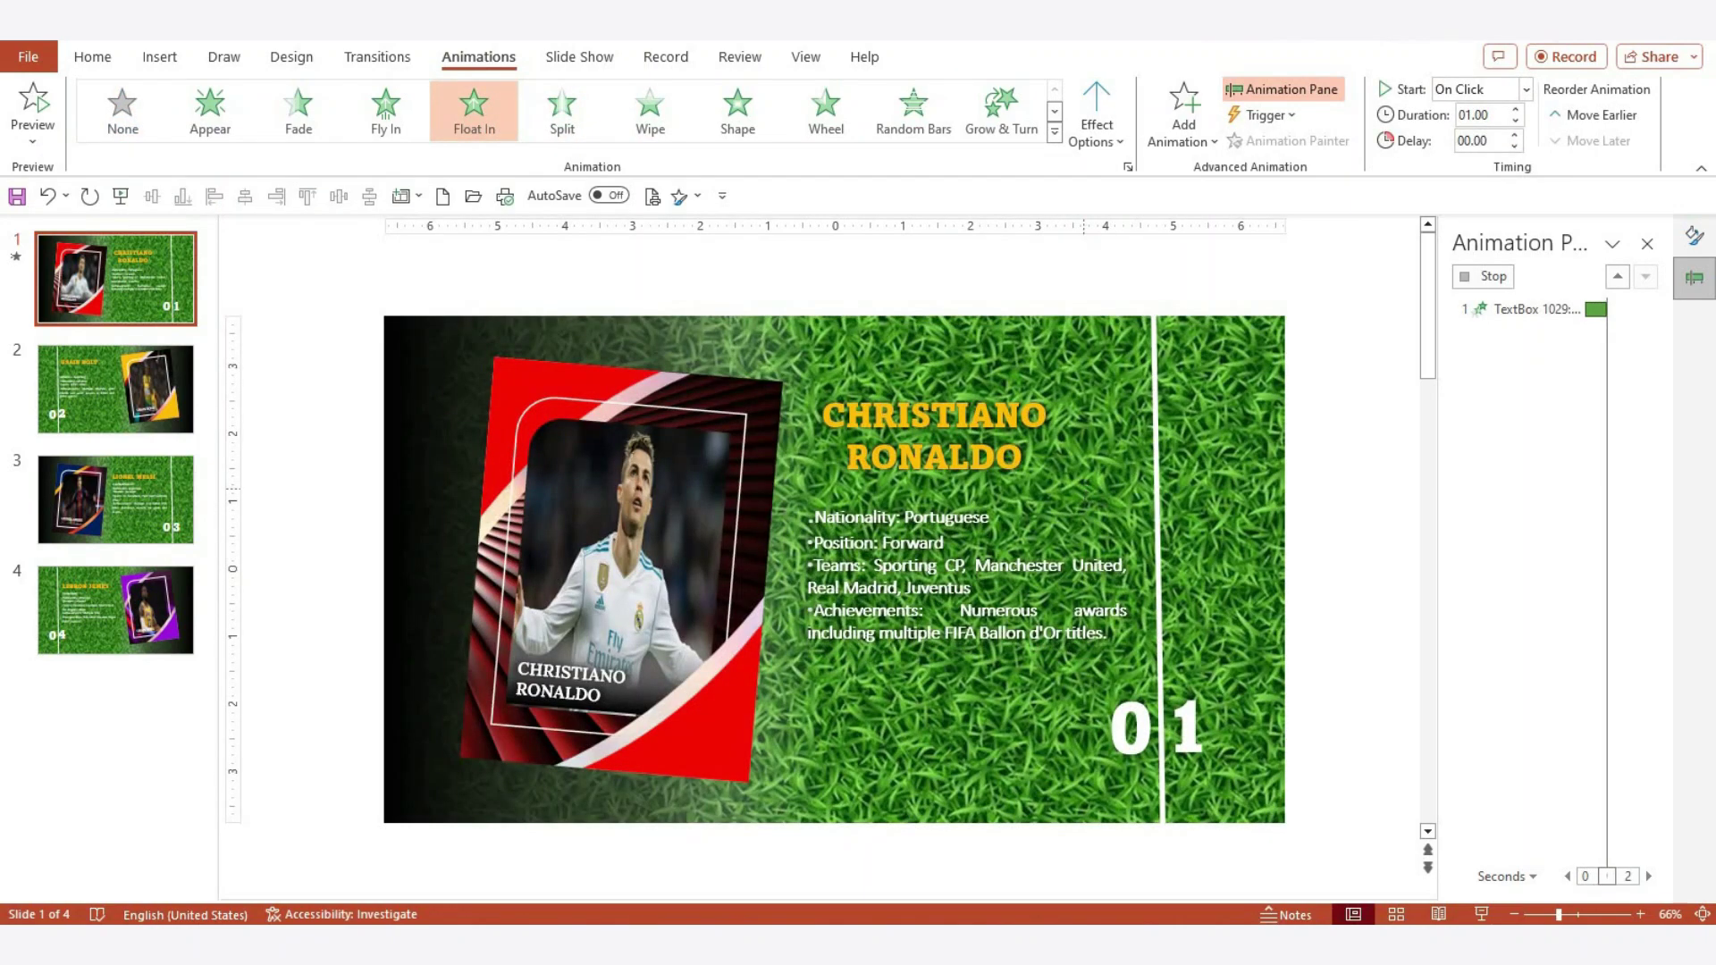
pyautogui.click(1077, 138)
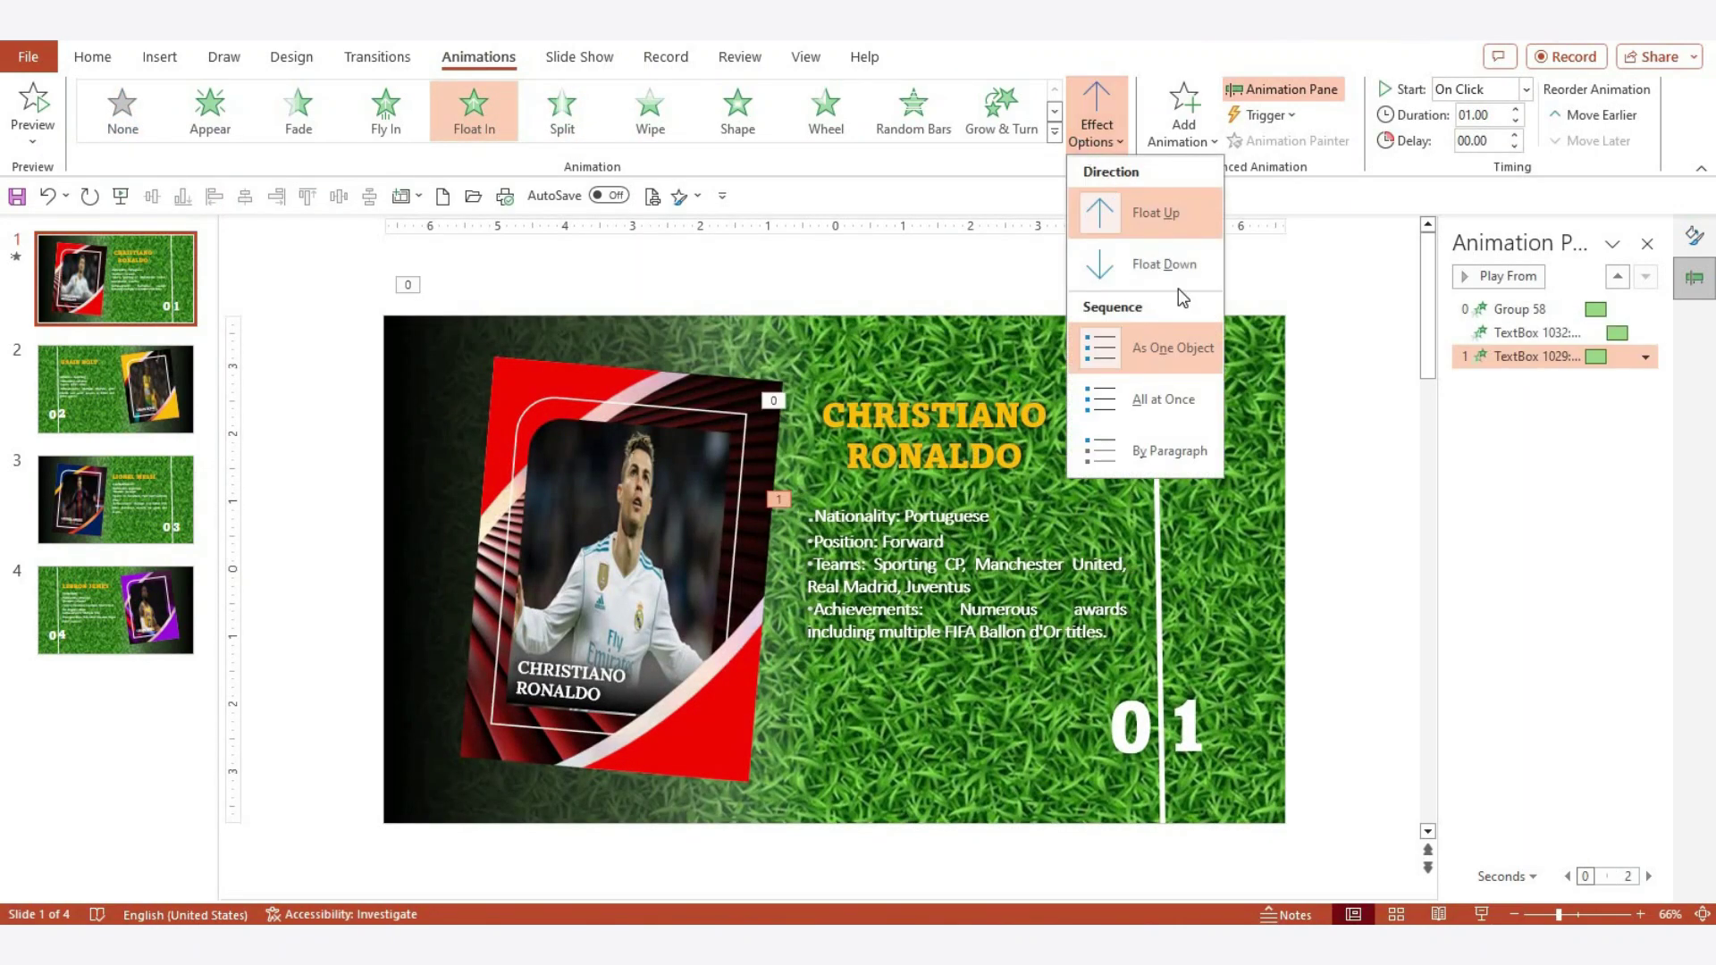
pyautogui.click(1157, 265)
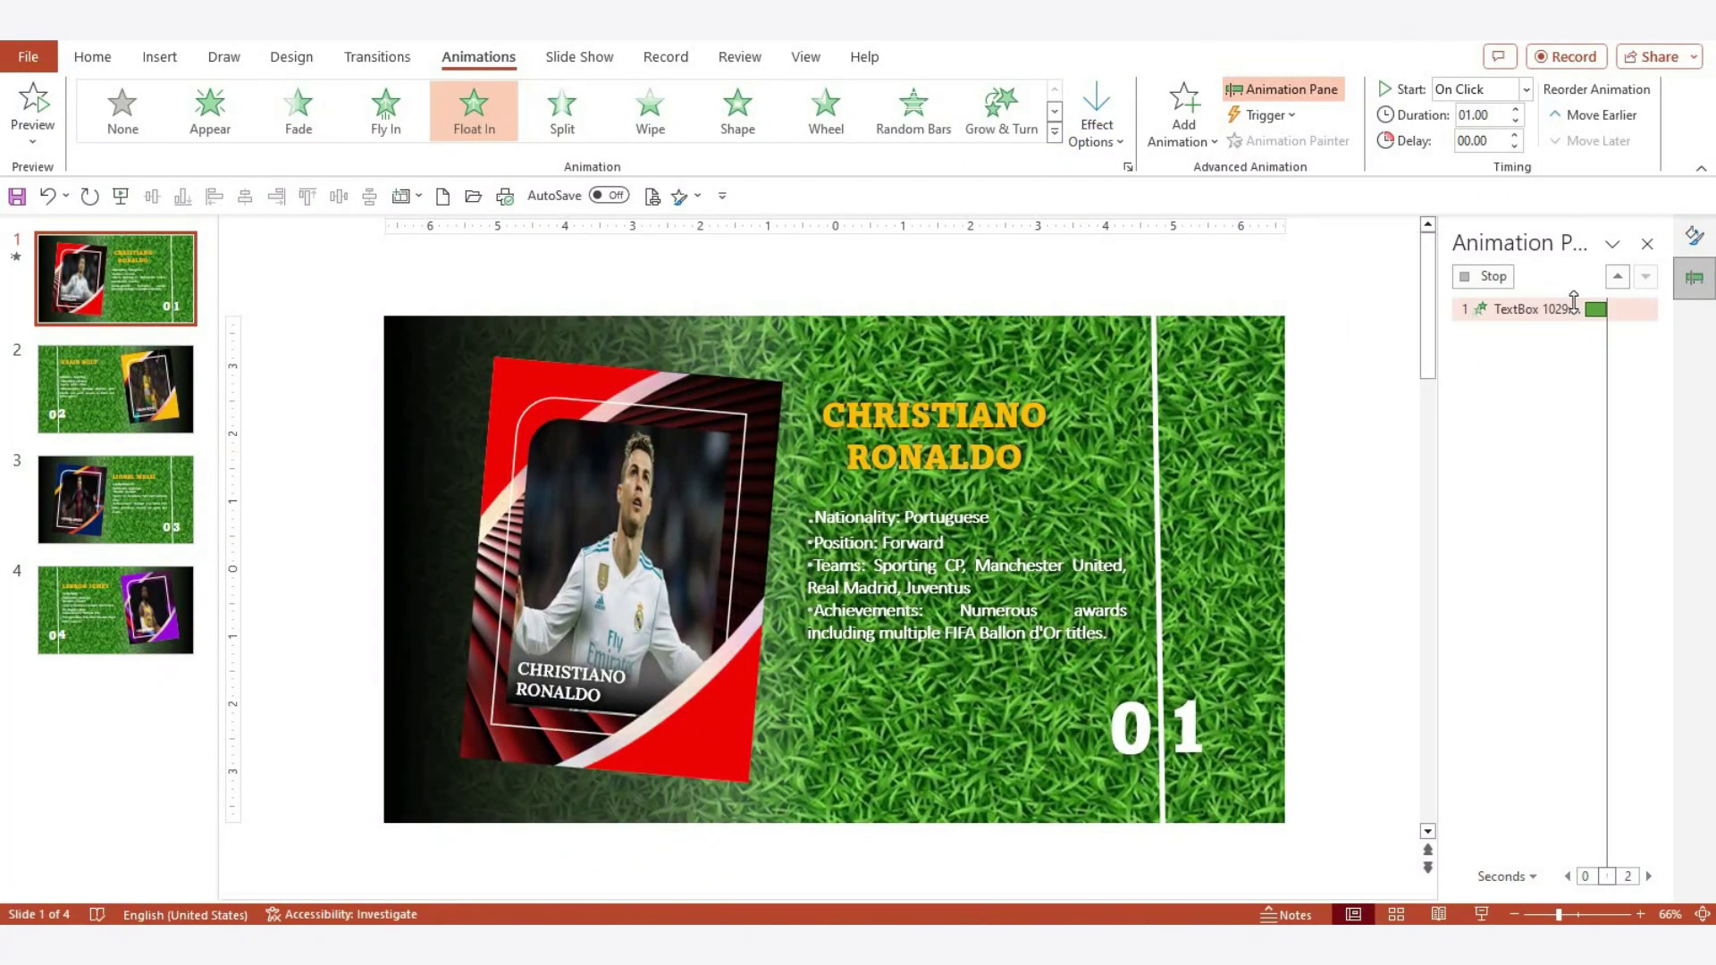
# Make the bullets' float start With Previous, last 0.5 seconds, with a 0.75-second delay
pyautogui.click(1643, 358)
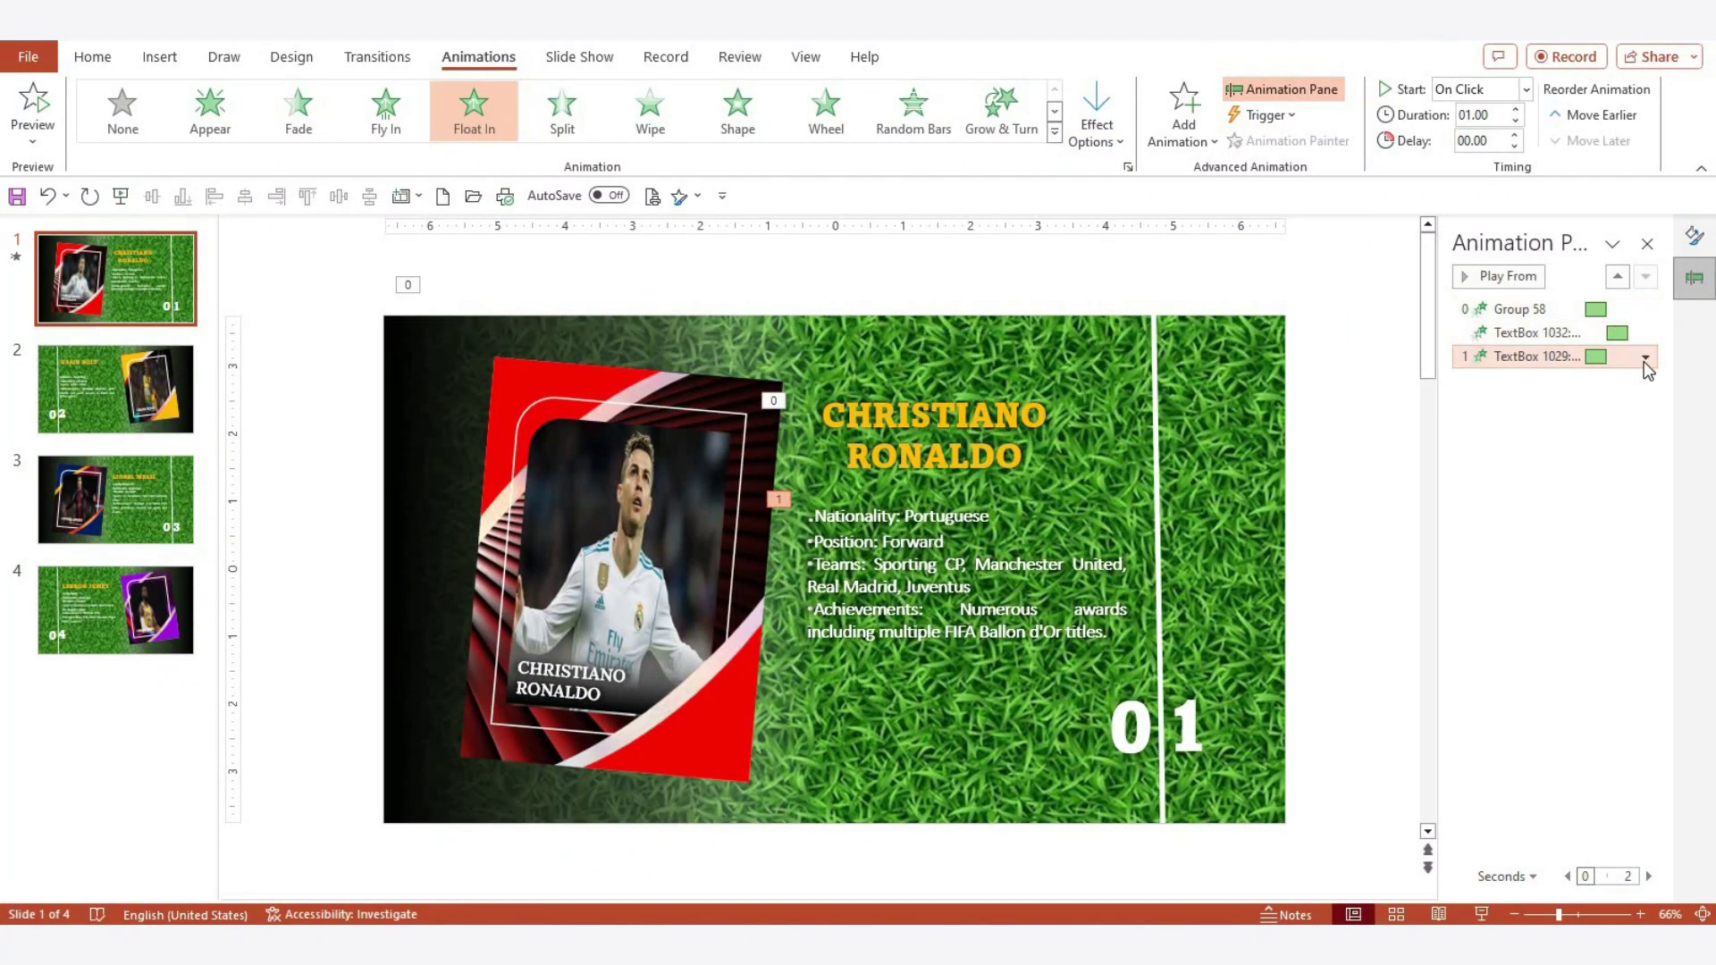
pyautogui.click(1527, 90)
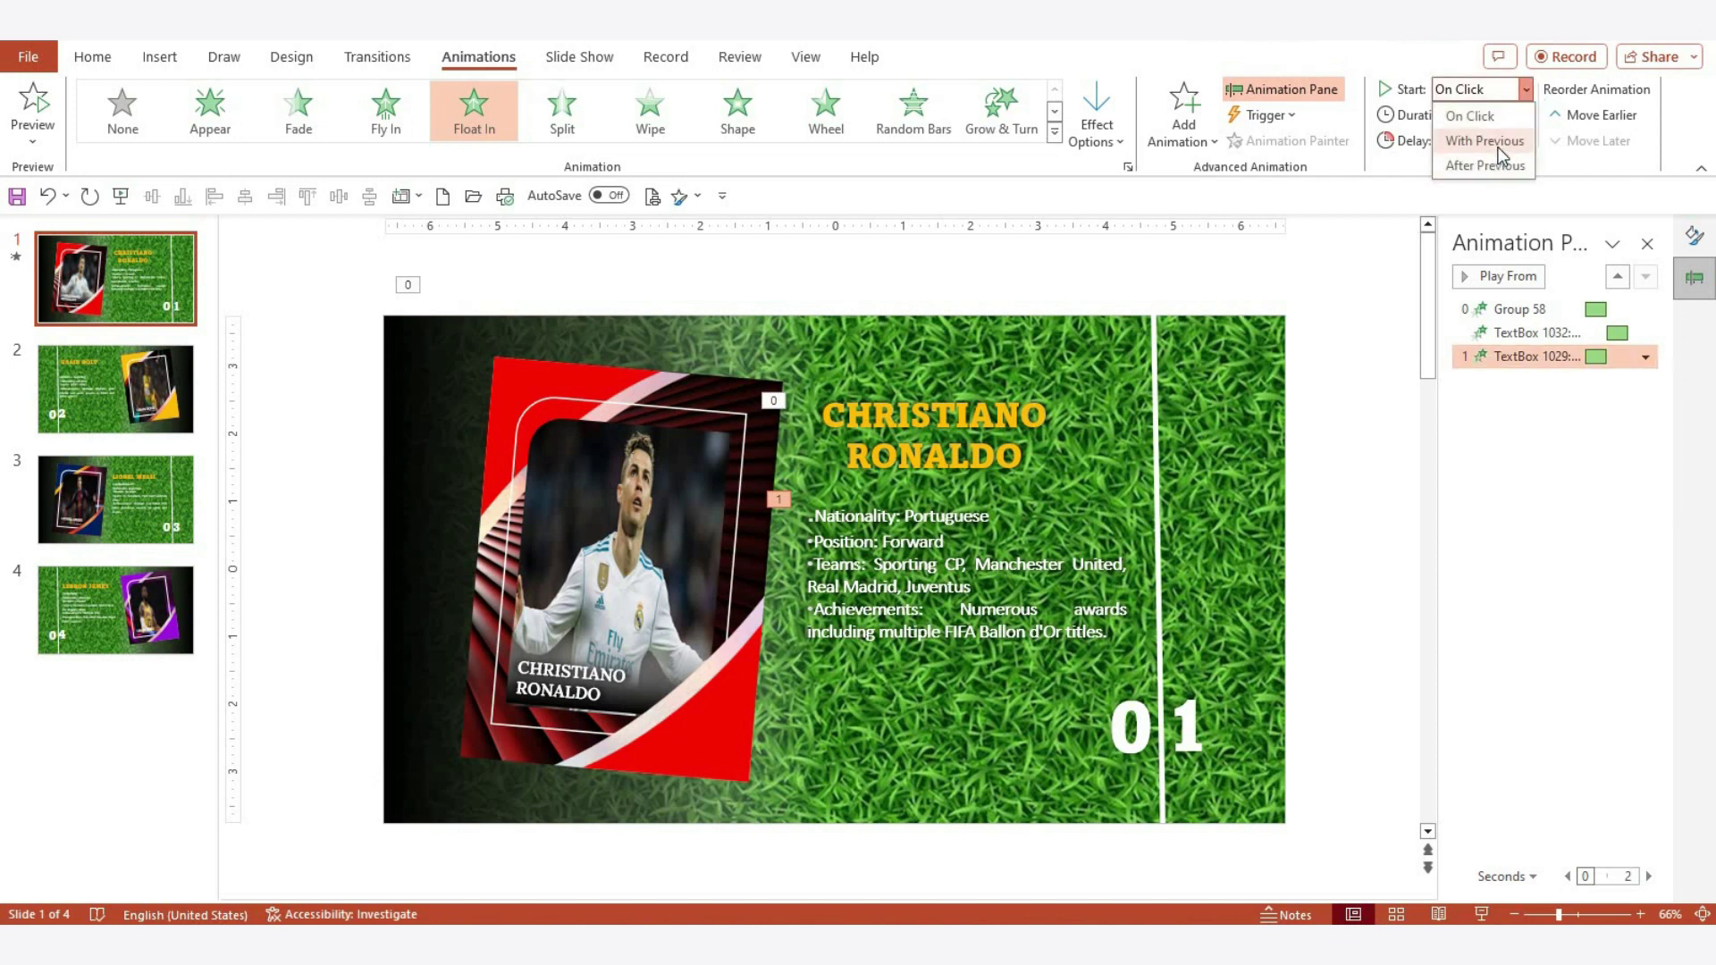
pyautogui.click(1486, 141)
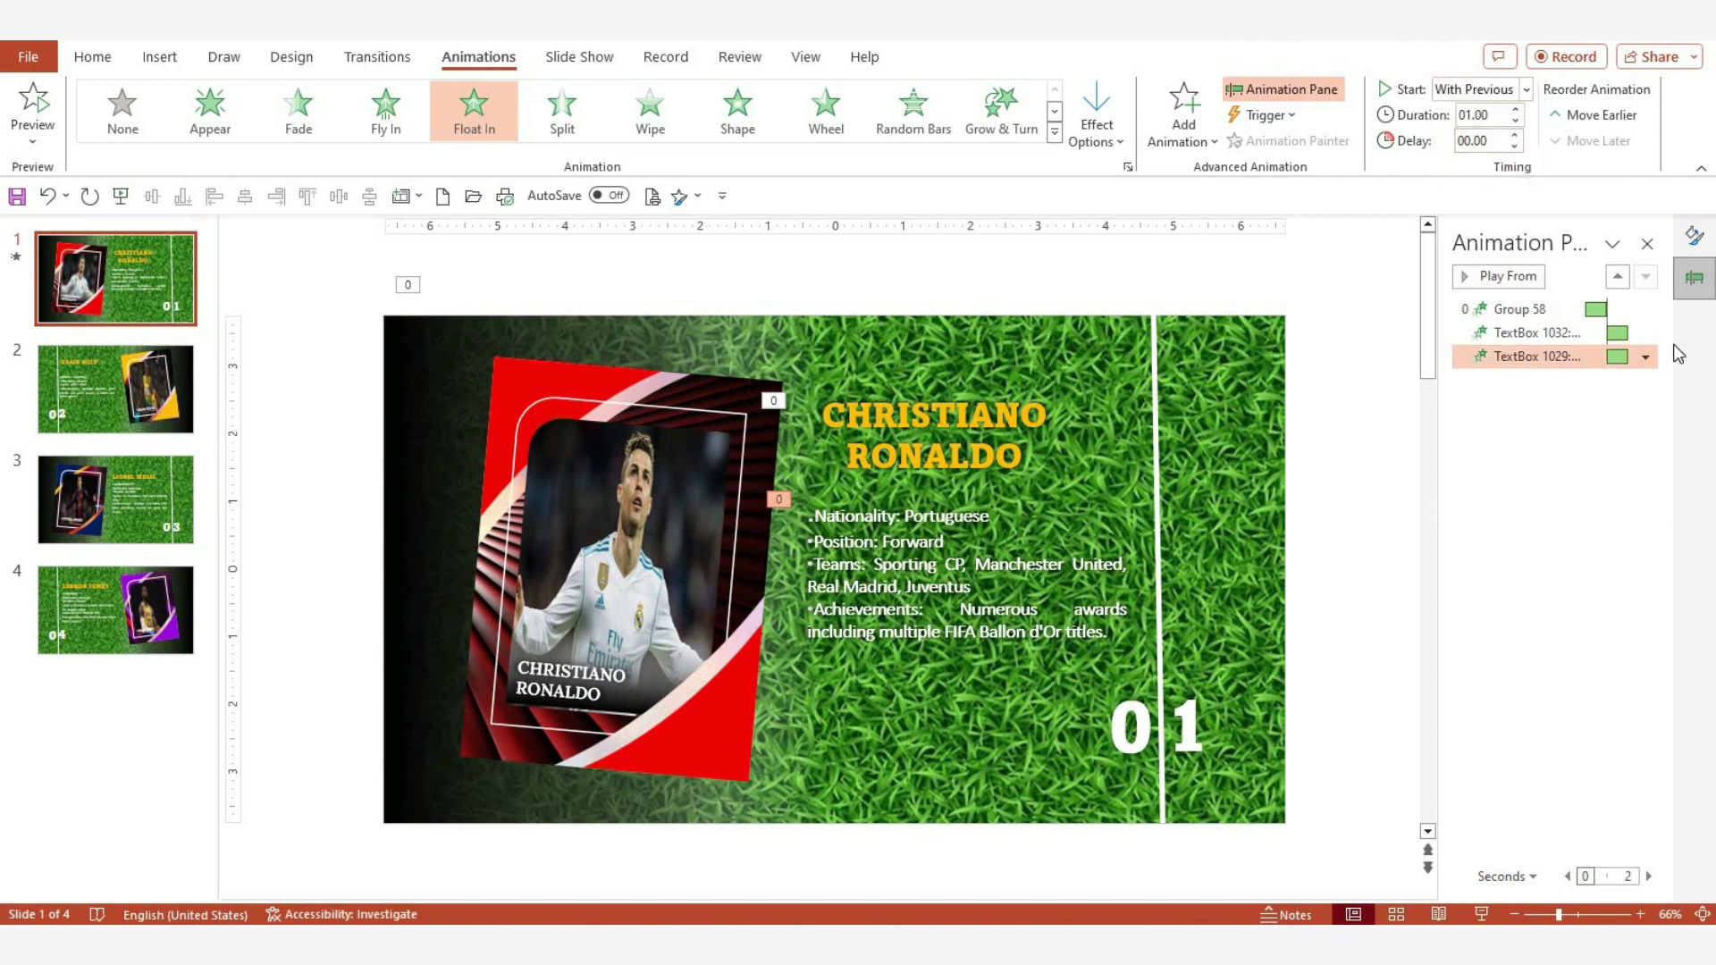
pyautogui.click(1645, 358)
pyautogui.click(1565, 465)
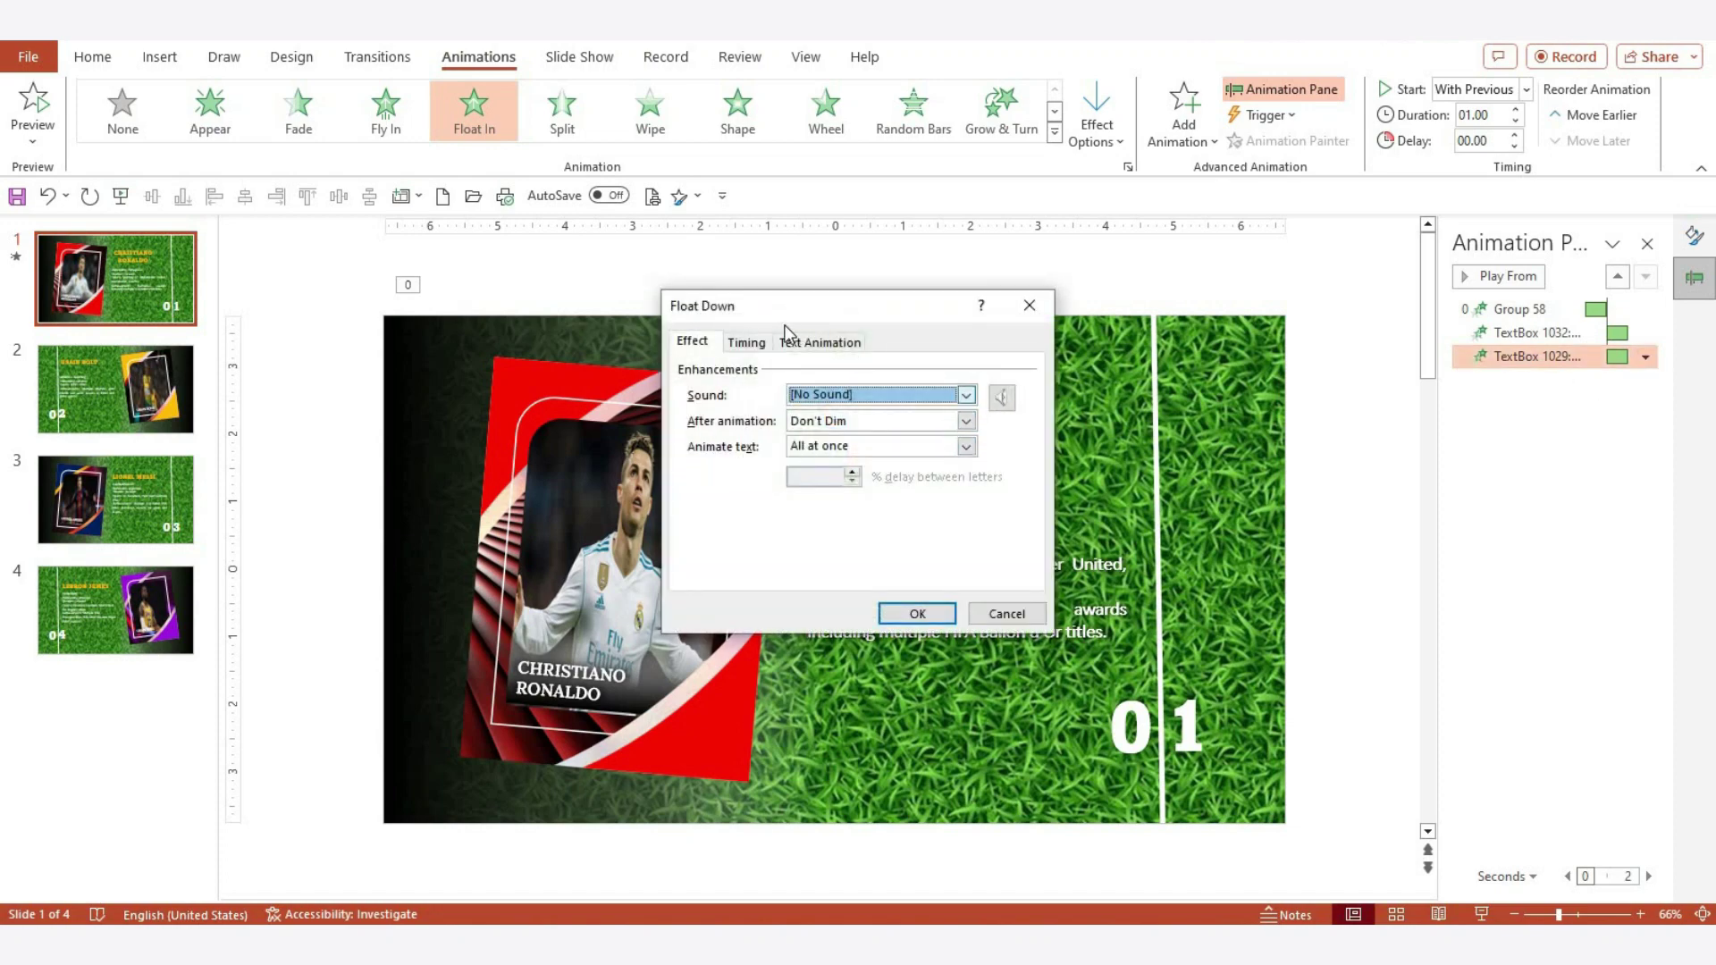
pyautogui.click(767, 343)
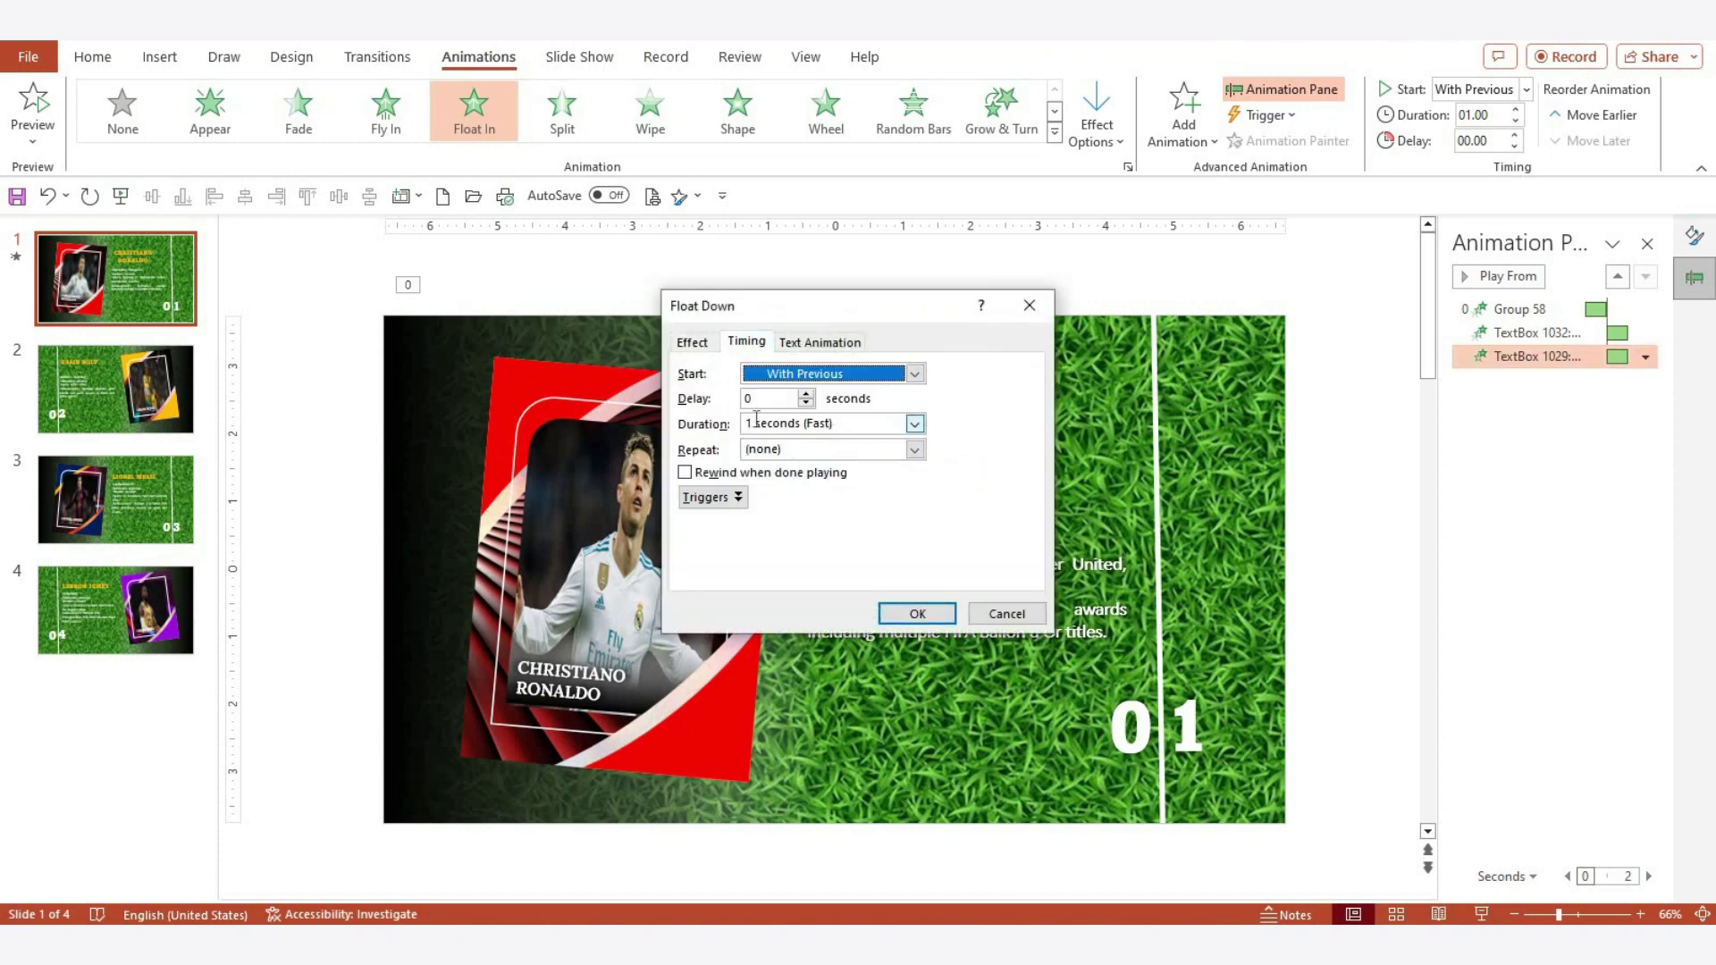
pyautogui.click(914, 425)
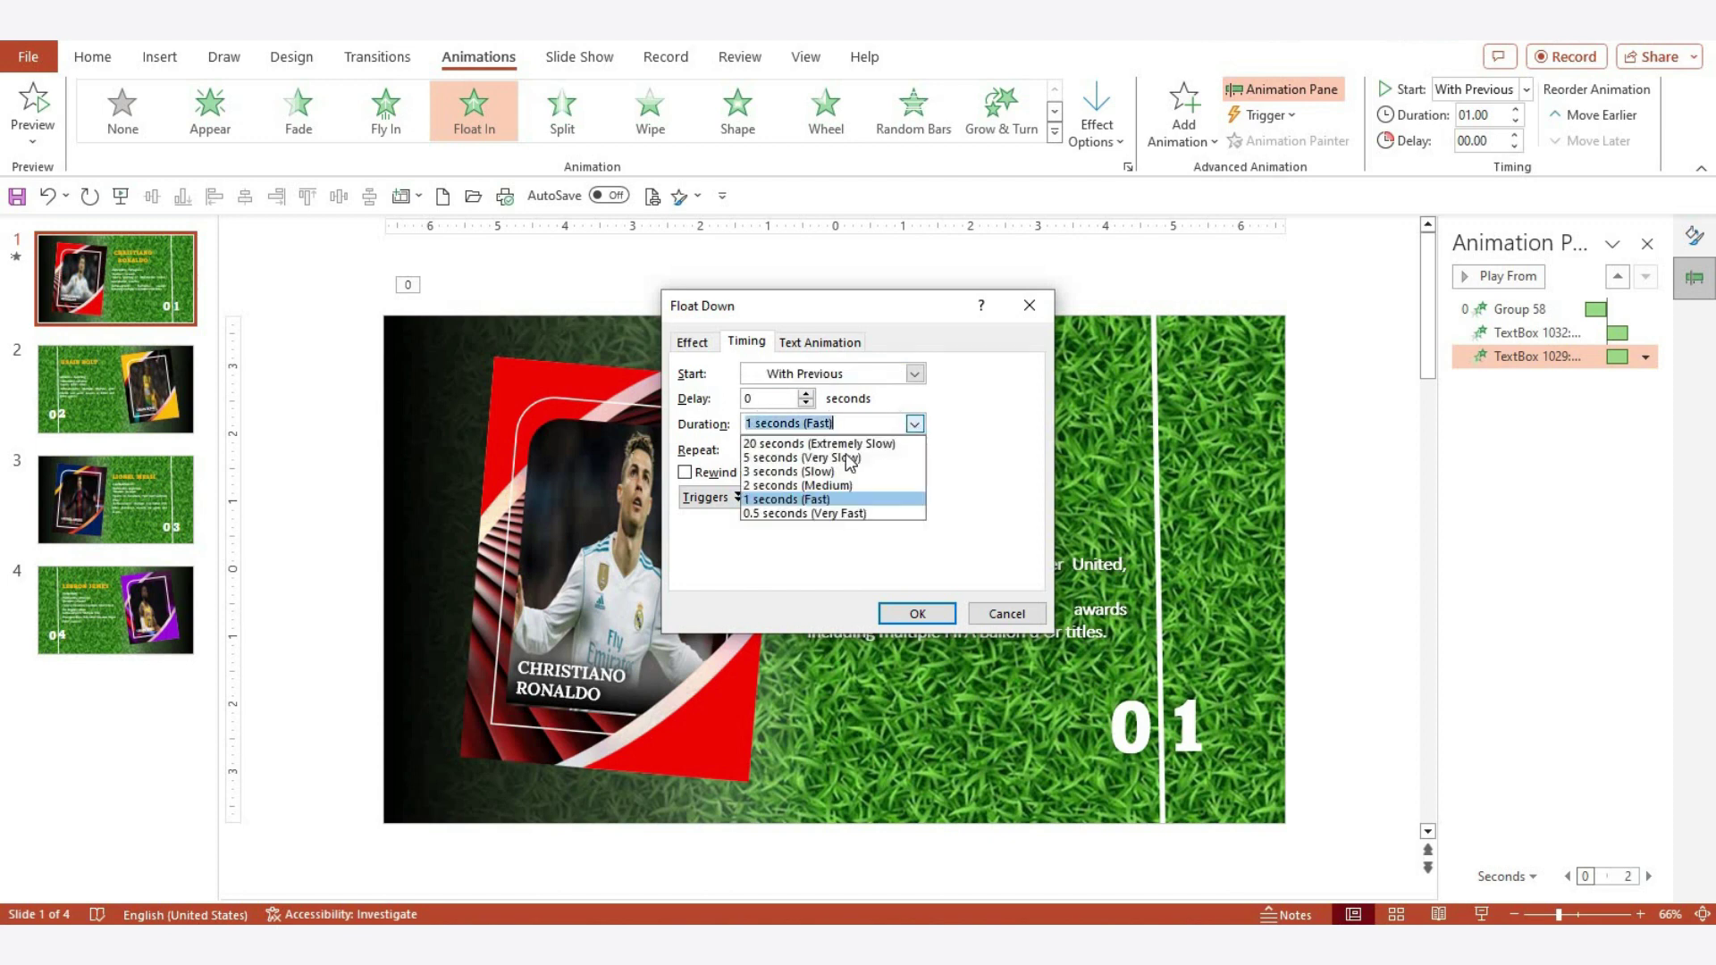
pyautogui.click(799, 514)
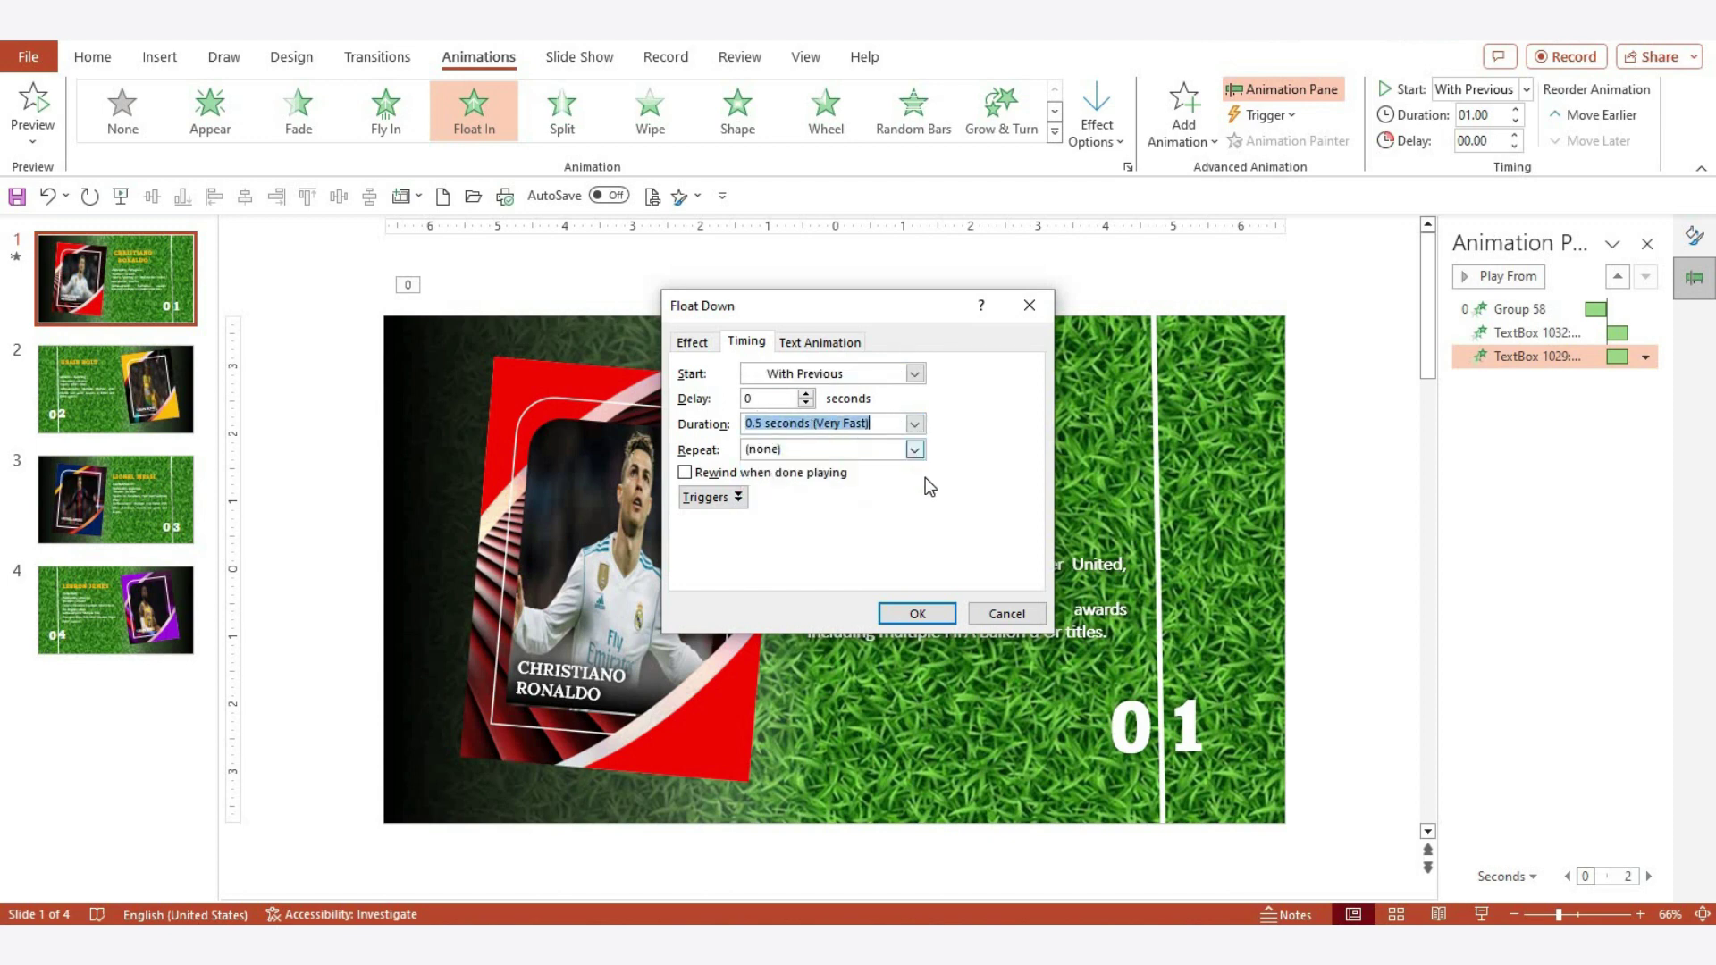
pyautogui.click(918, 615)
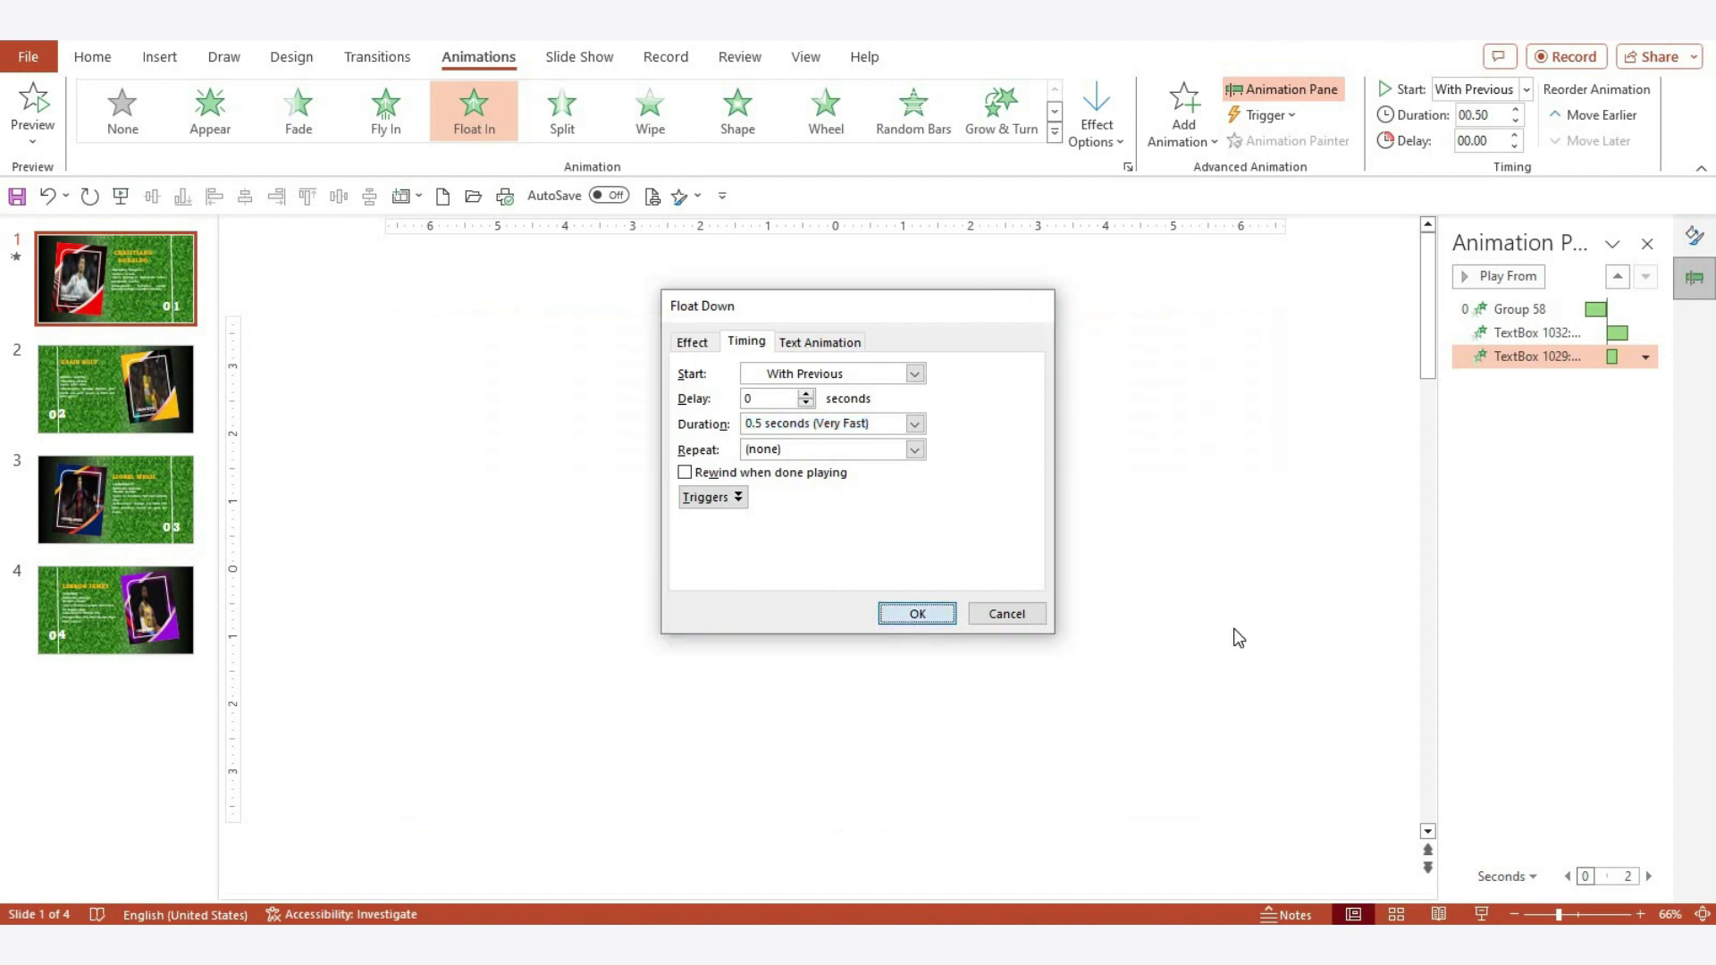
pyautogui.click(1514, 136)
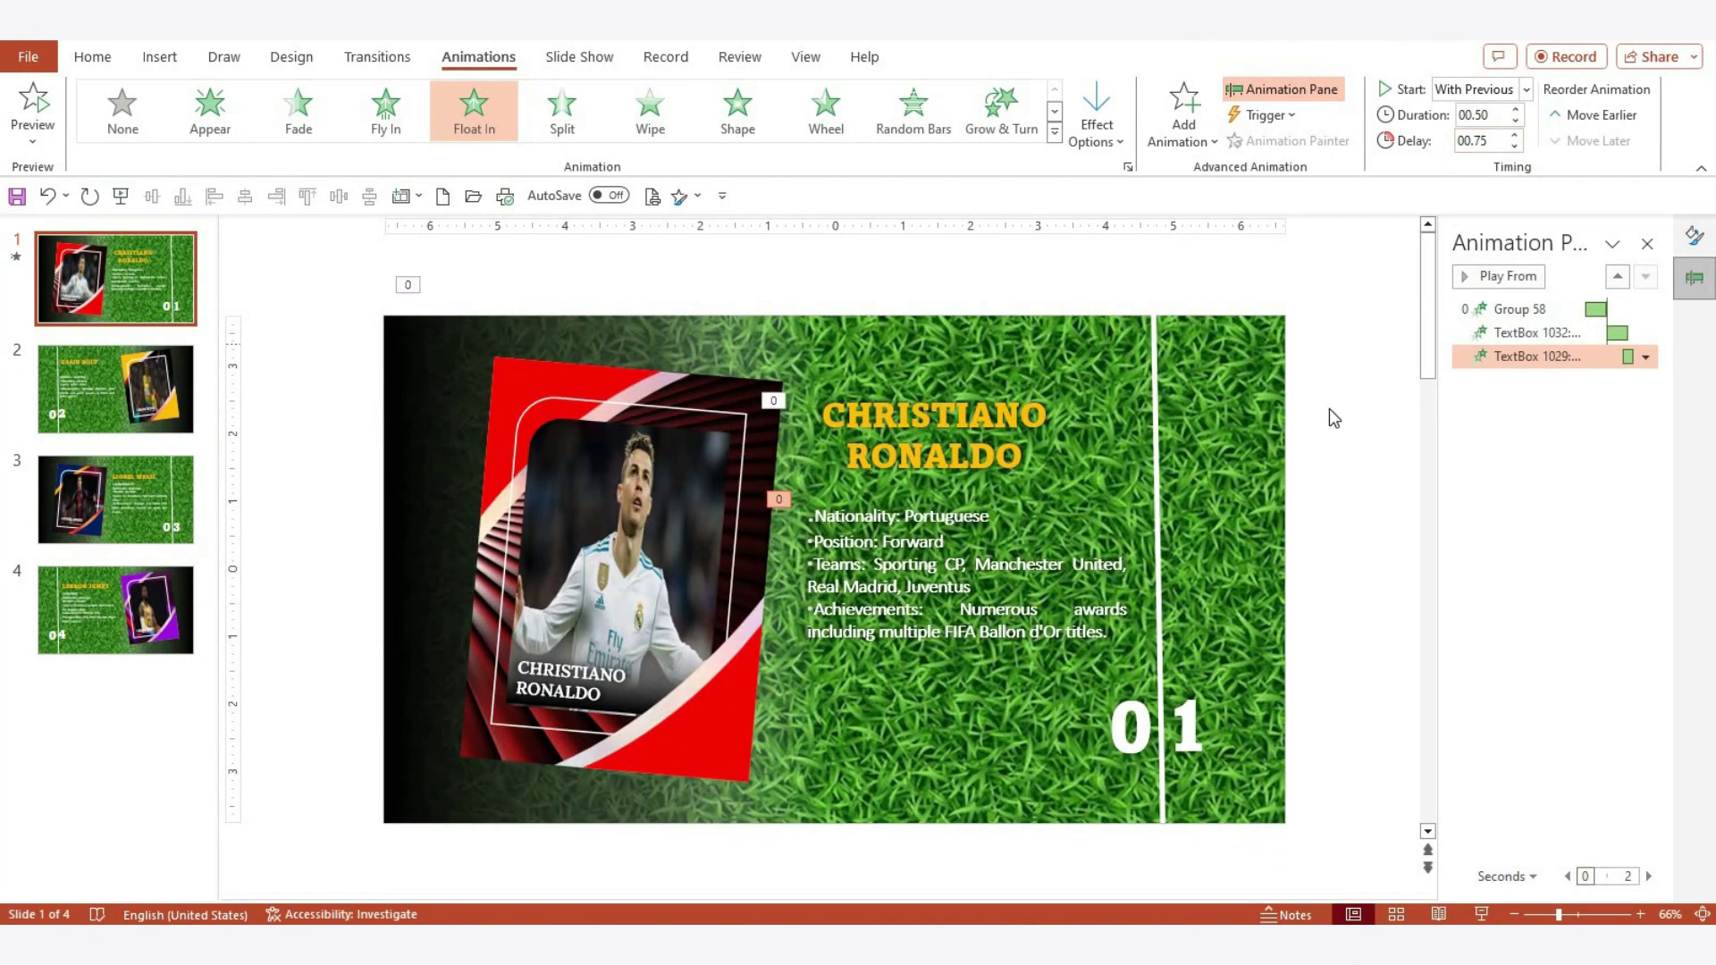
# Give the vertical white line a Wipe entrance from the top
pyautogui.click(1156, 491)
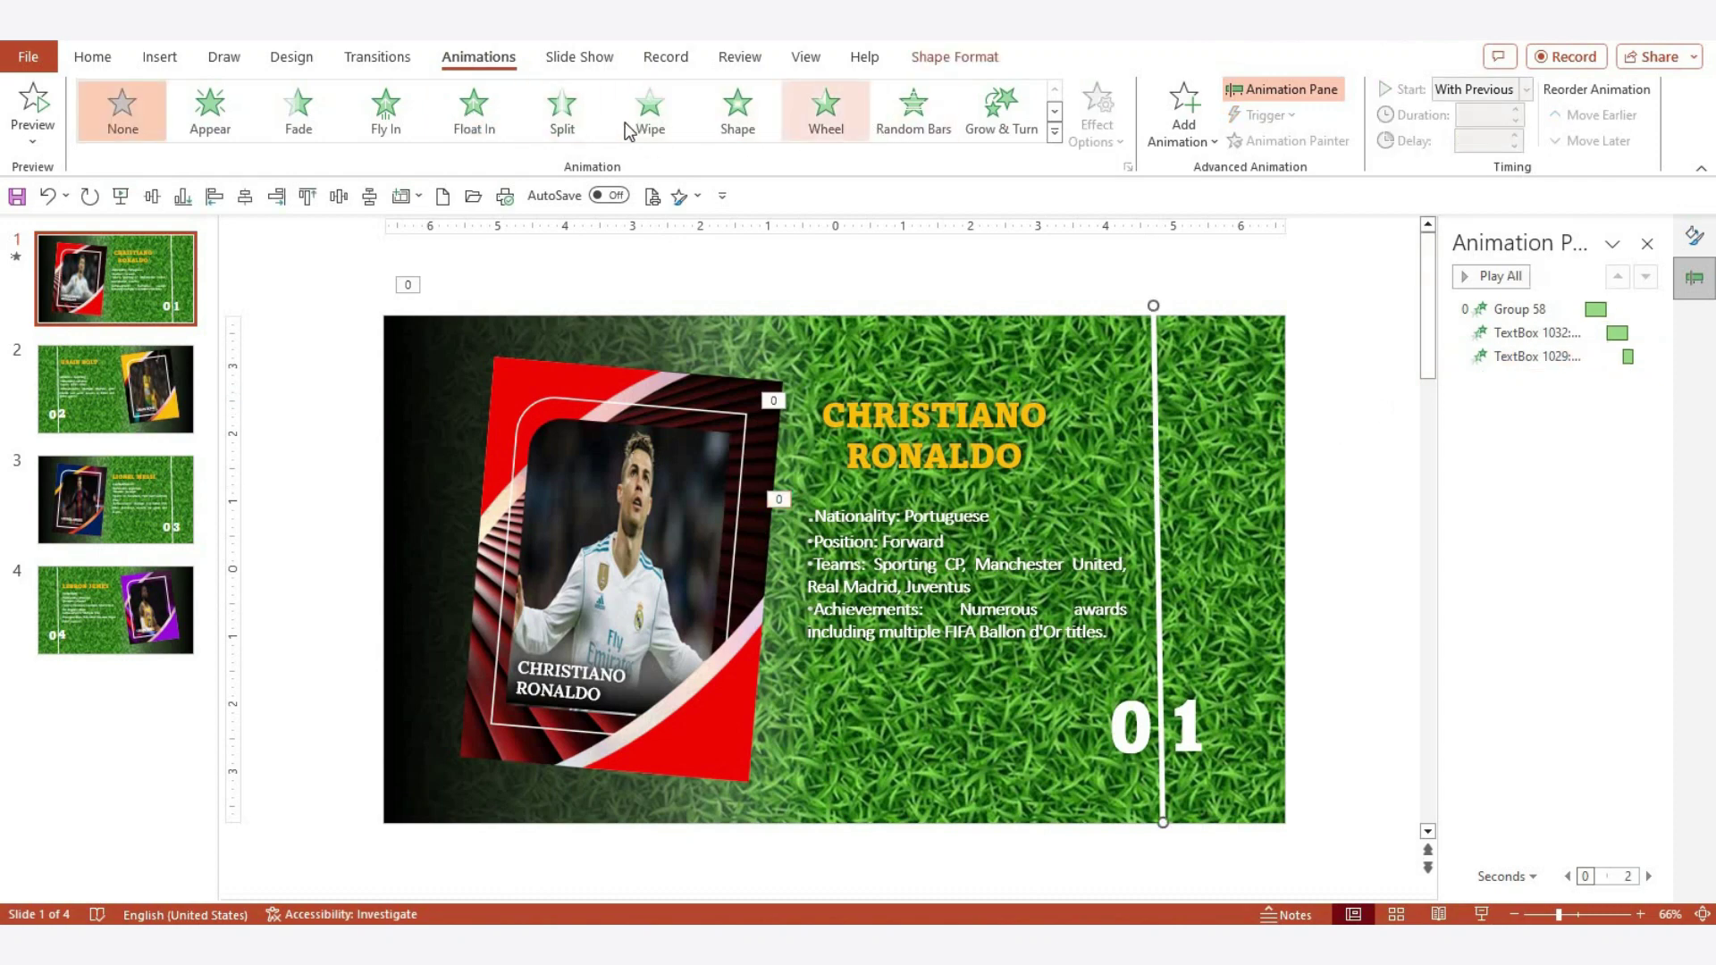
pyautogui.click(650, 131)
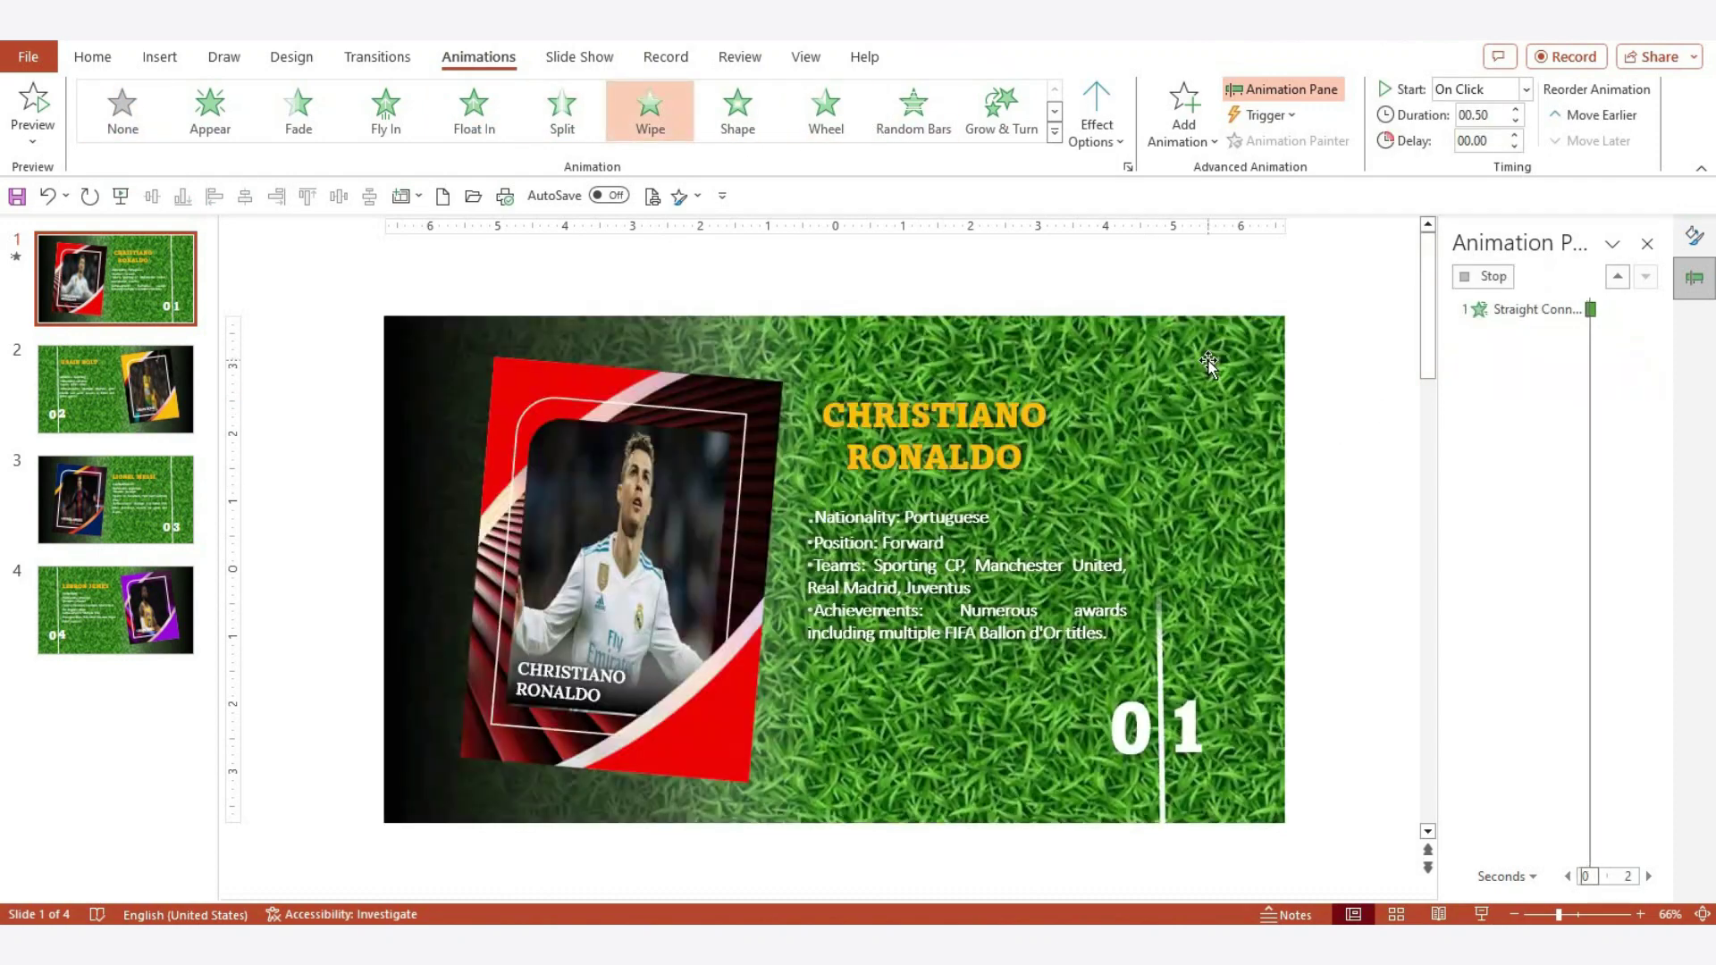
pyautogui.click(1097, 134)
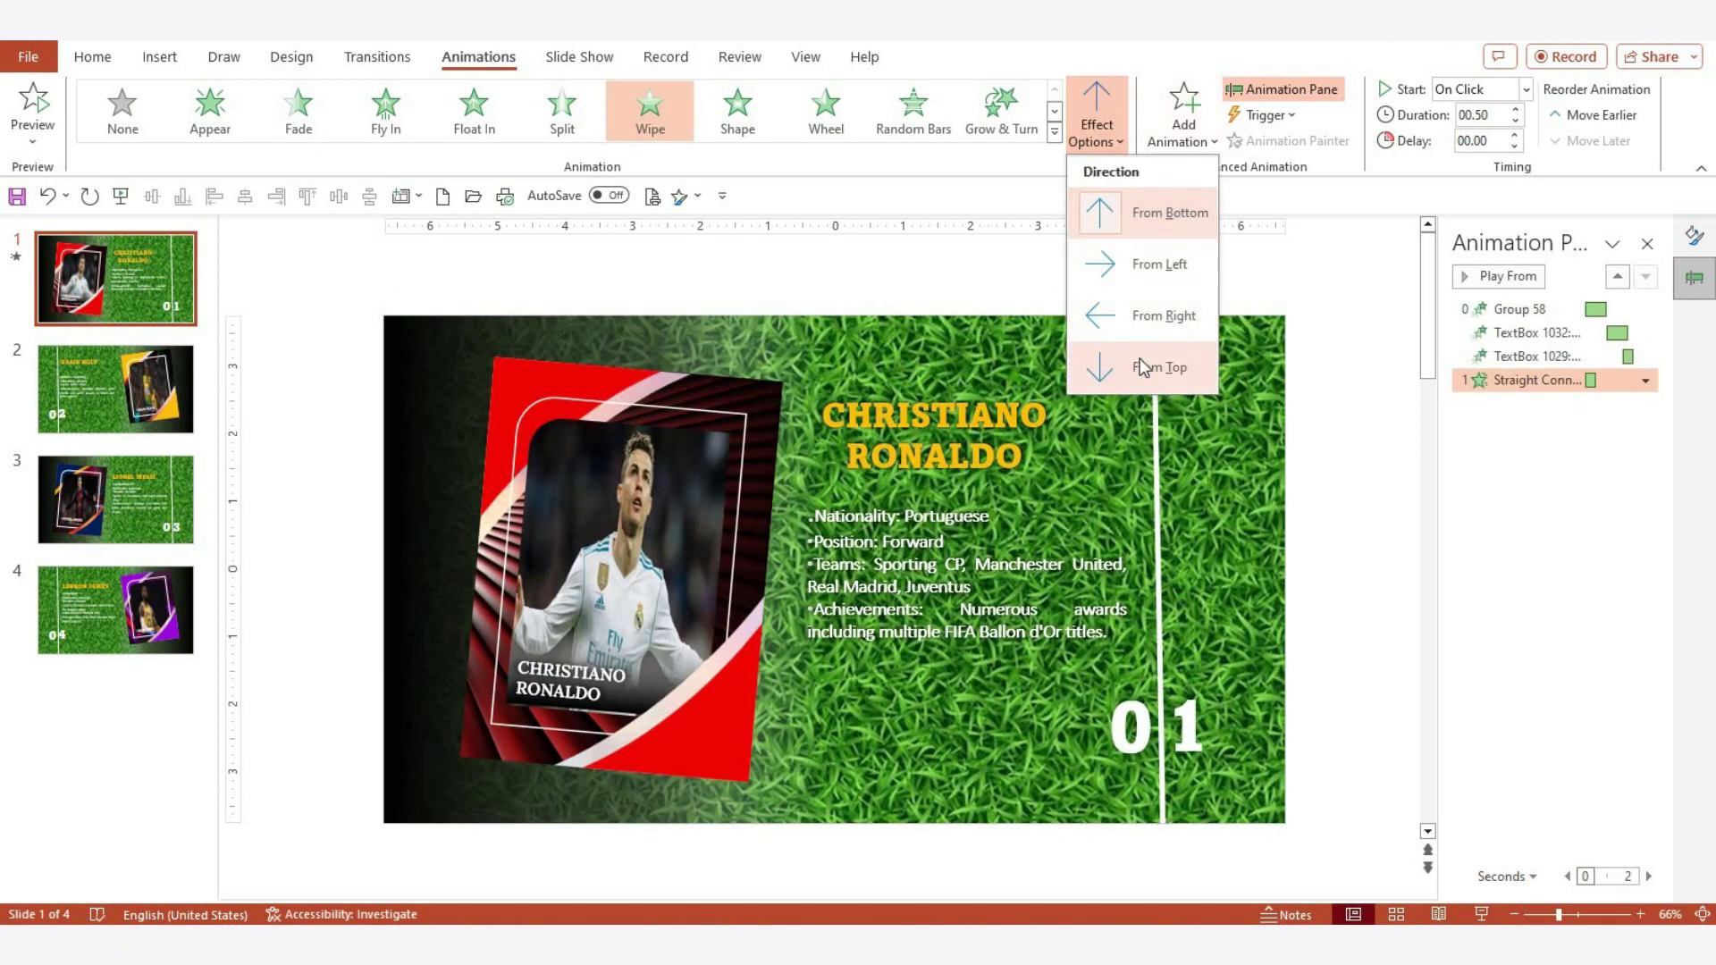
pyautogui.click(1108, 366)
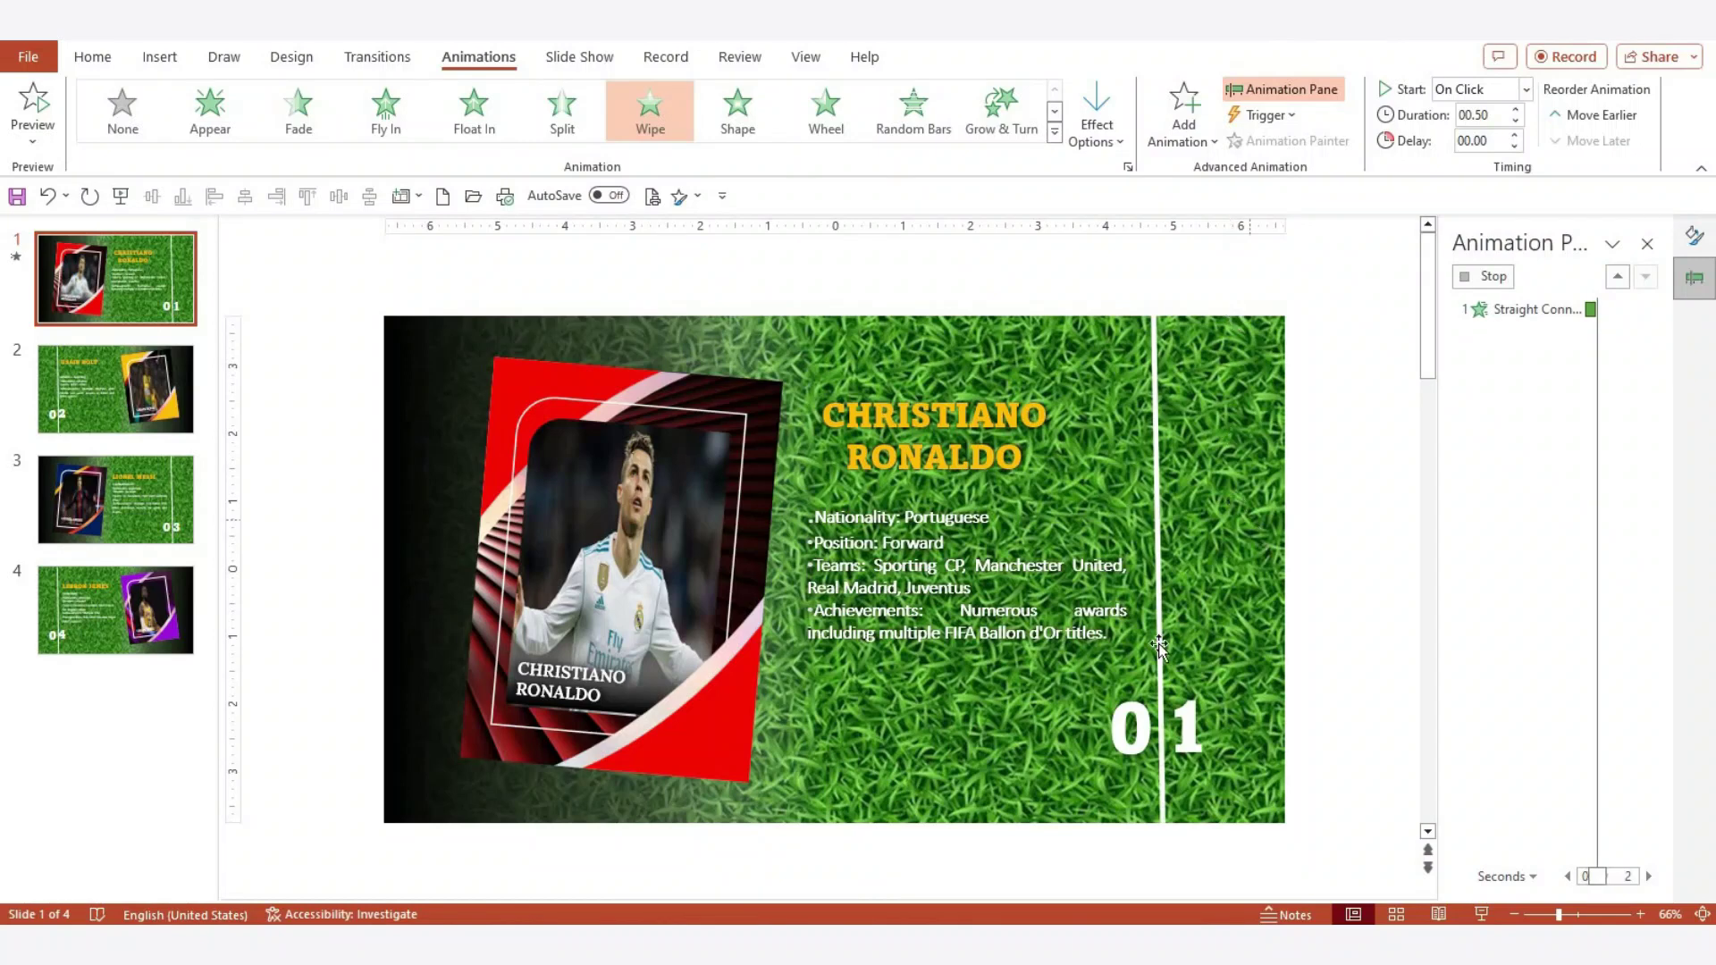
# Set the line's wipe to start After Previous and select the 01 number
pyautogui.click(1644, 380)
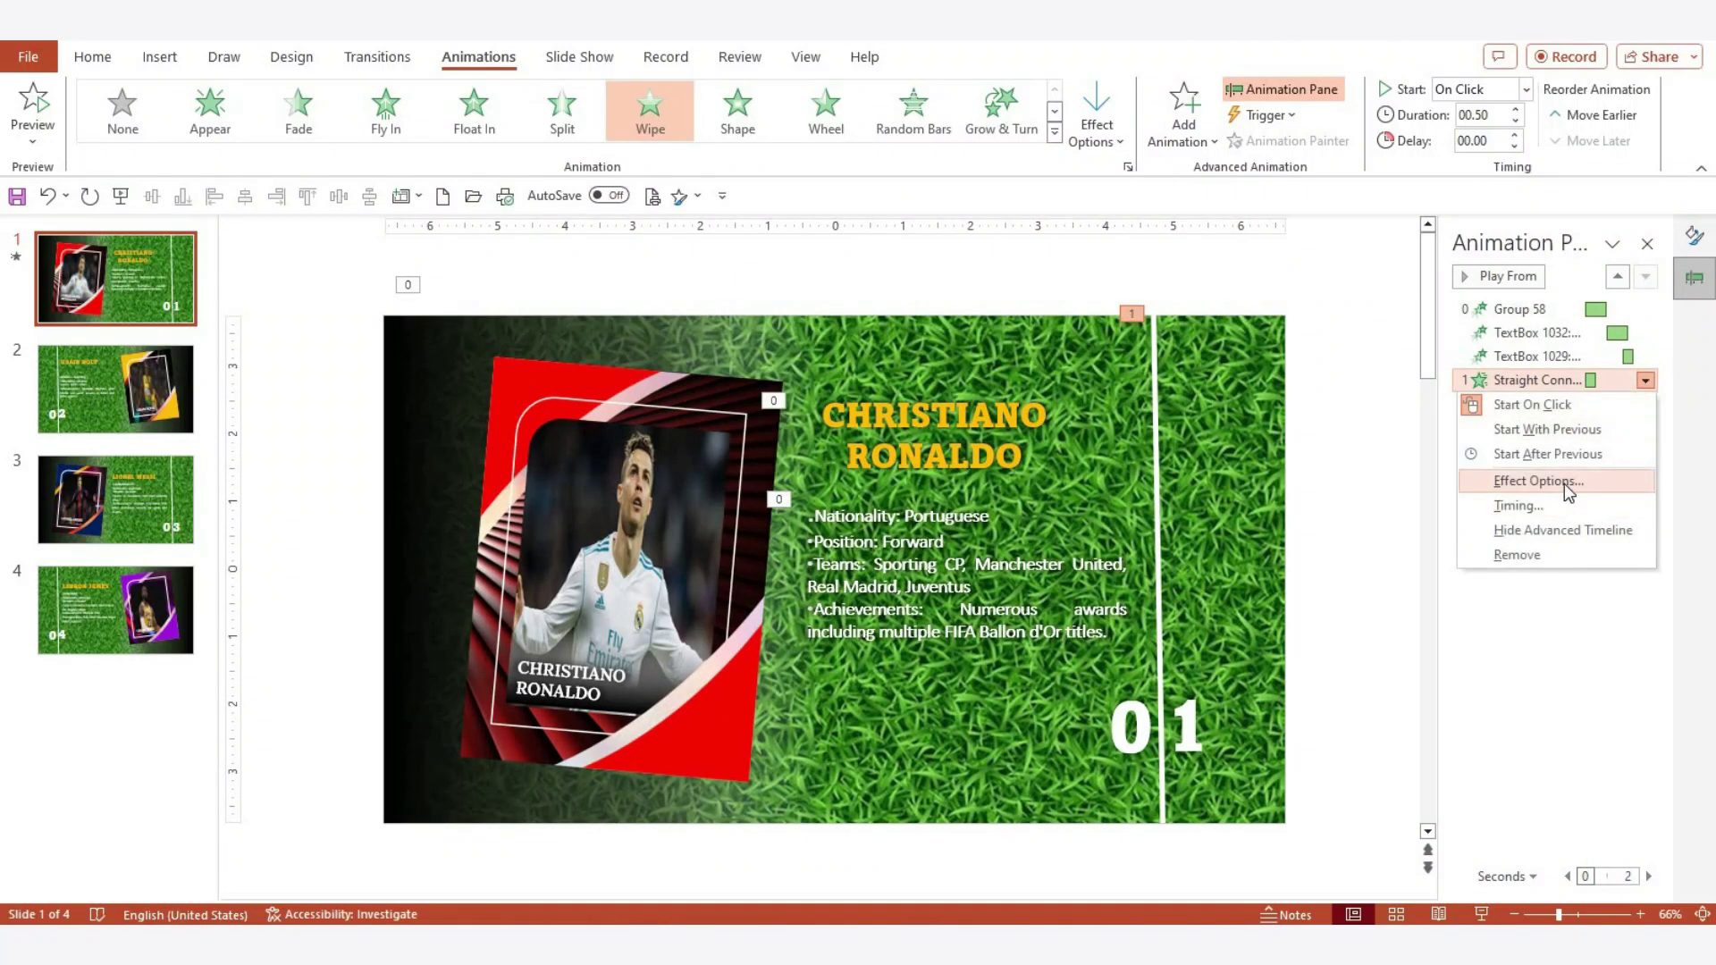
pyautogui.click(1526, 90)
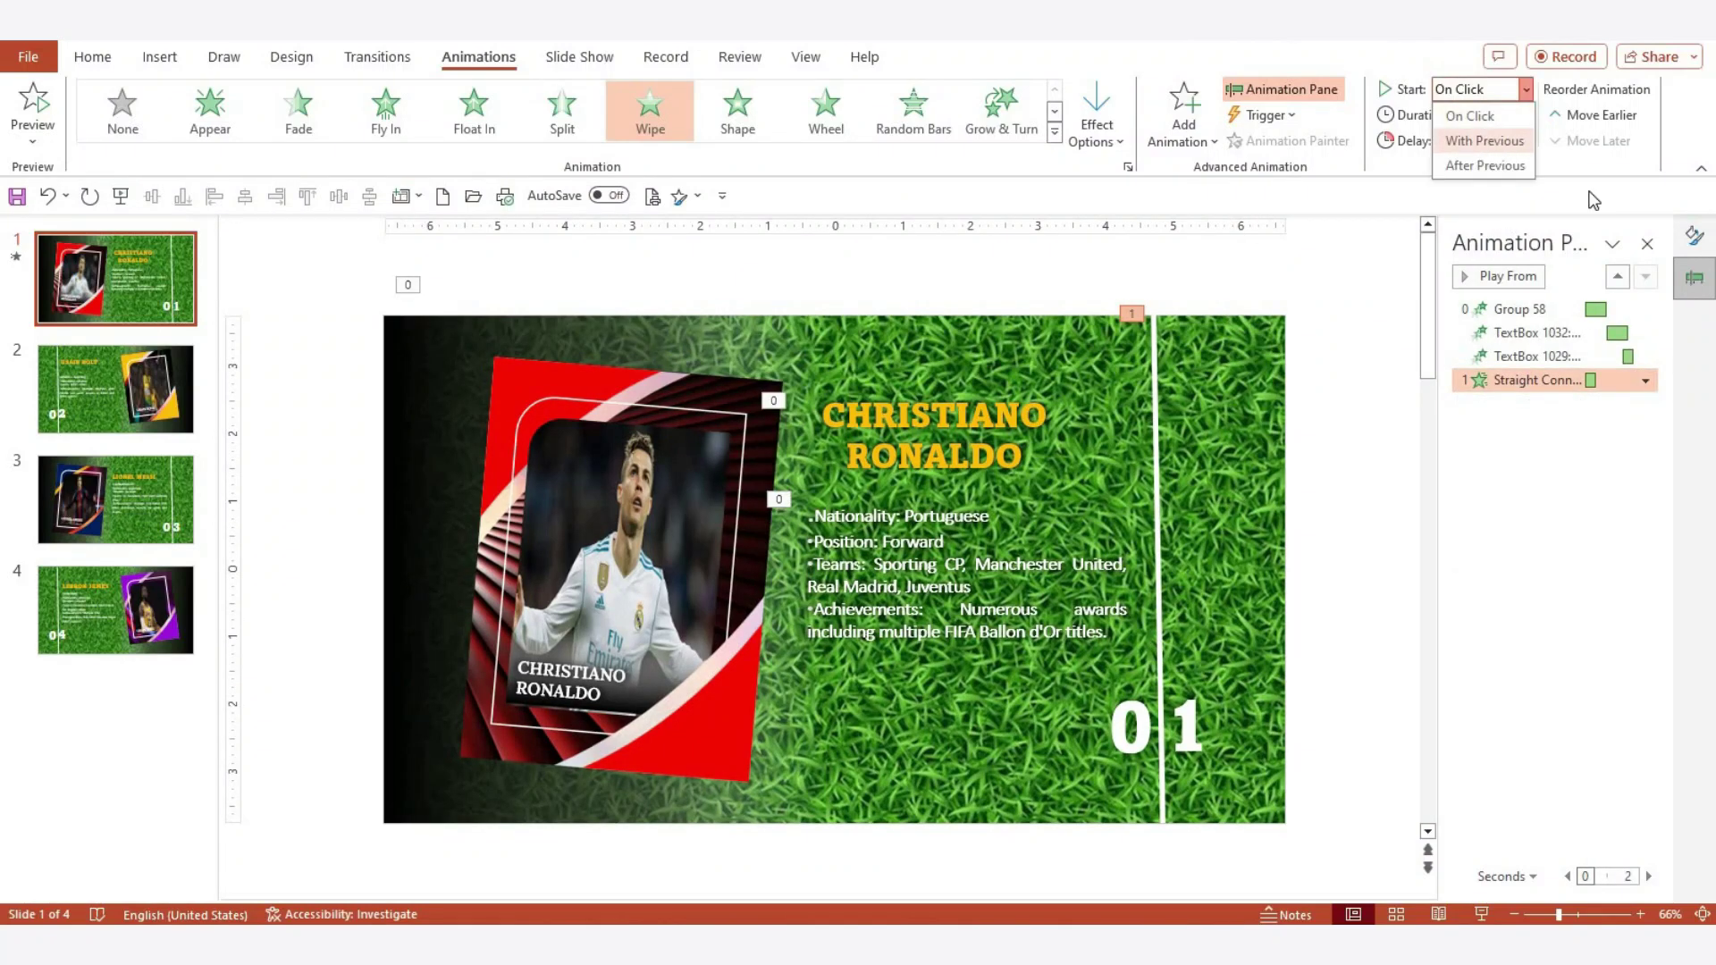
pyautogui.click(1475, 134)
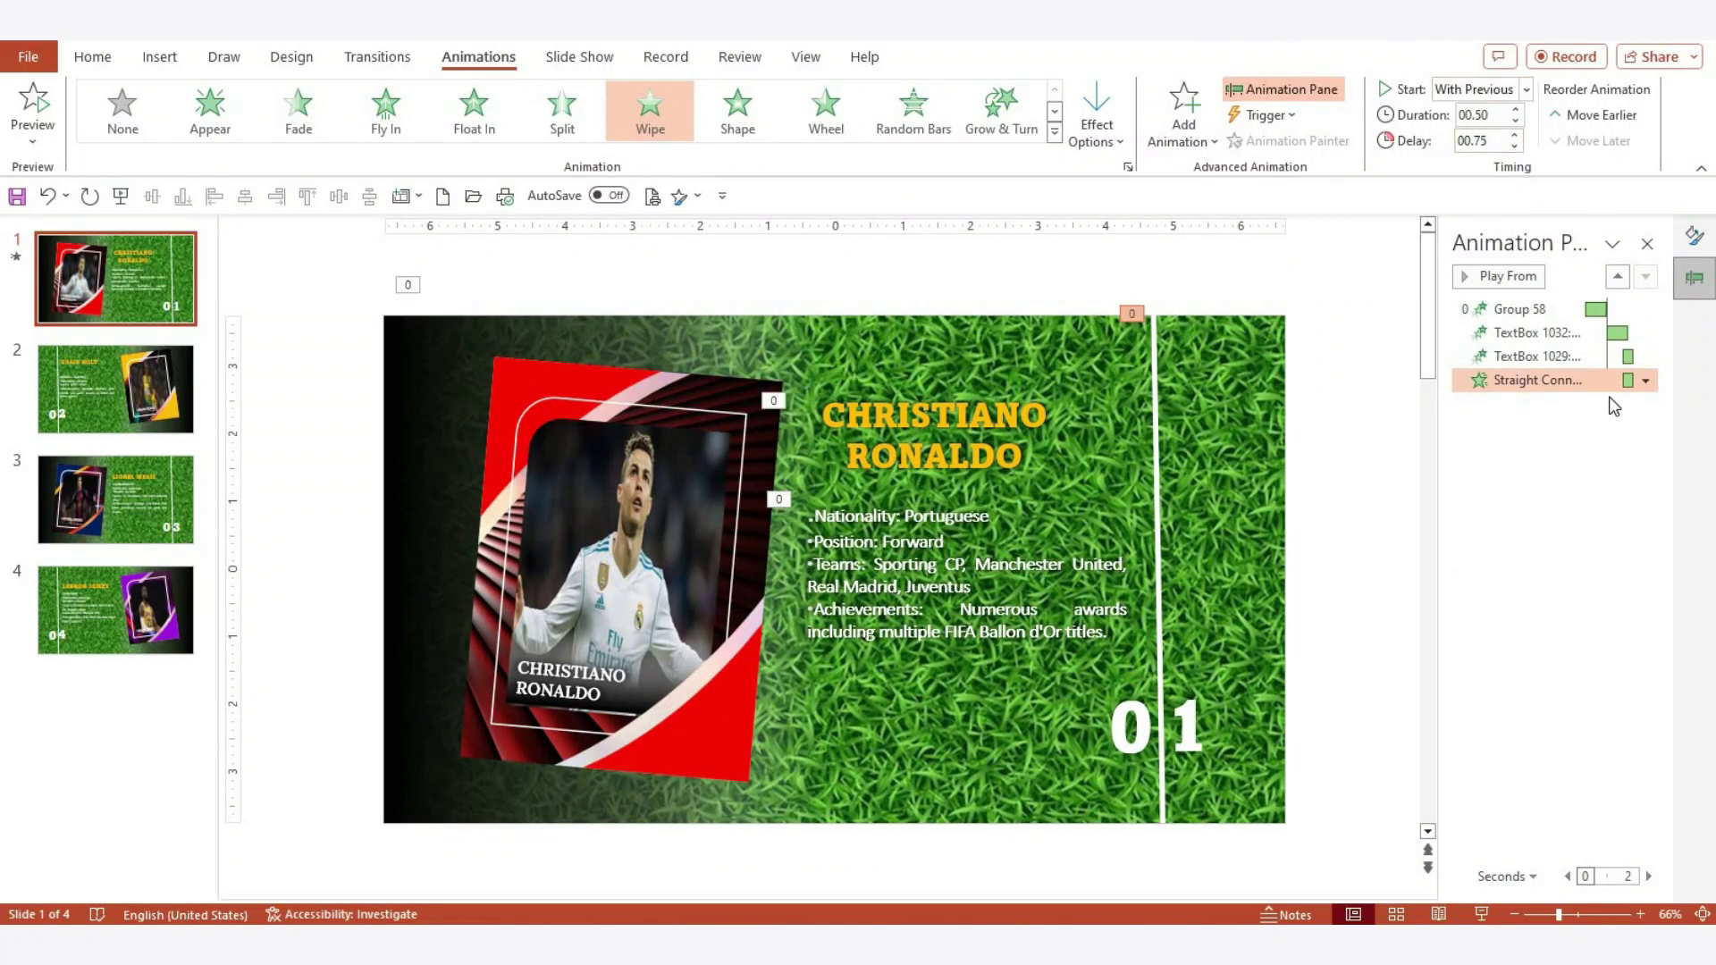
pyautogui.click(1527, 89)
pyautogui.click(1504, 165)
pyautogui.click(1198, 724)
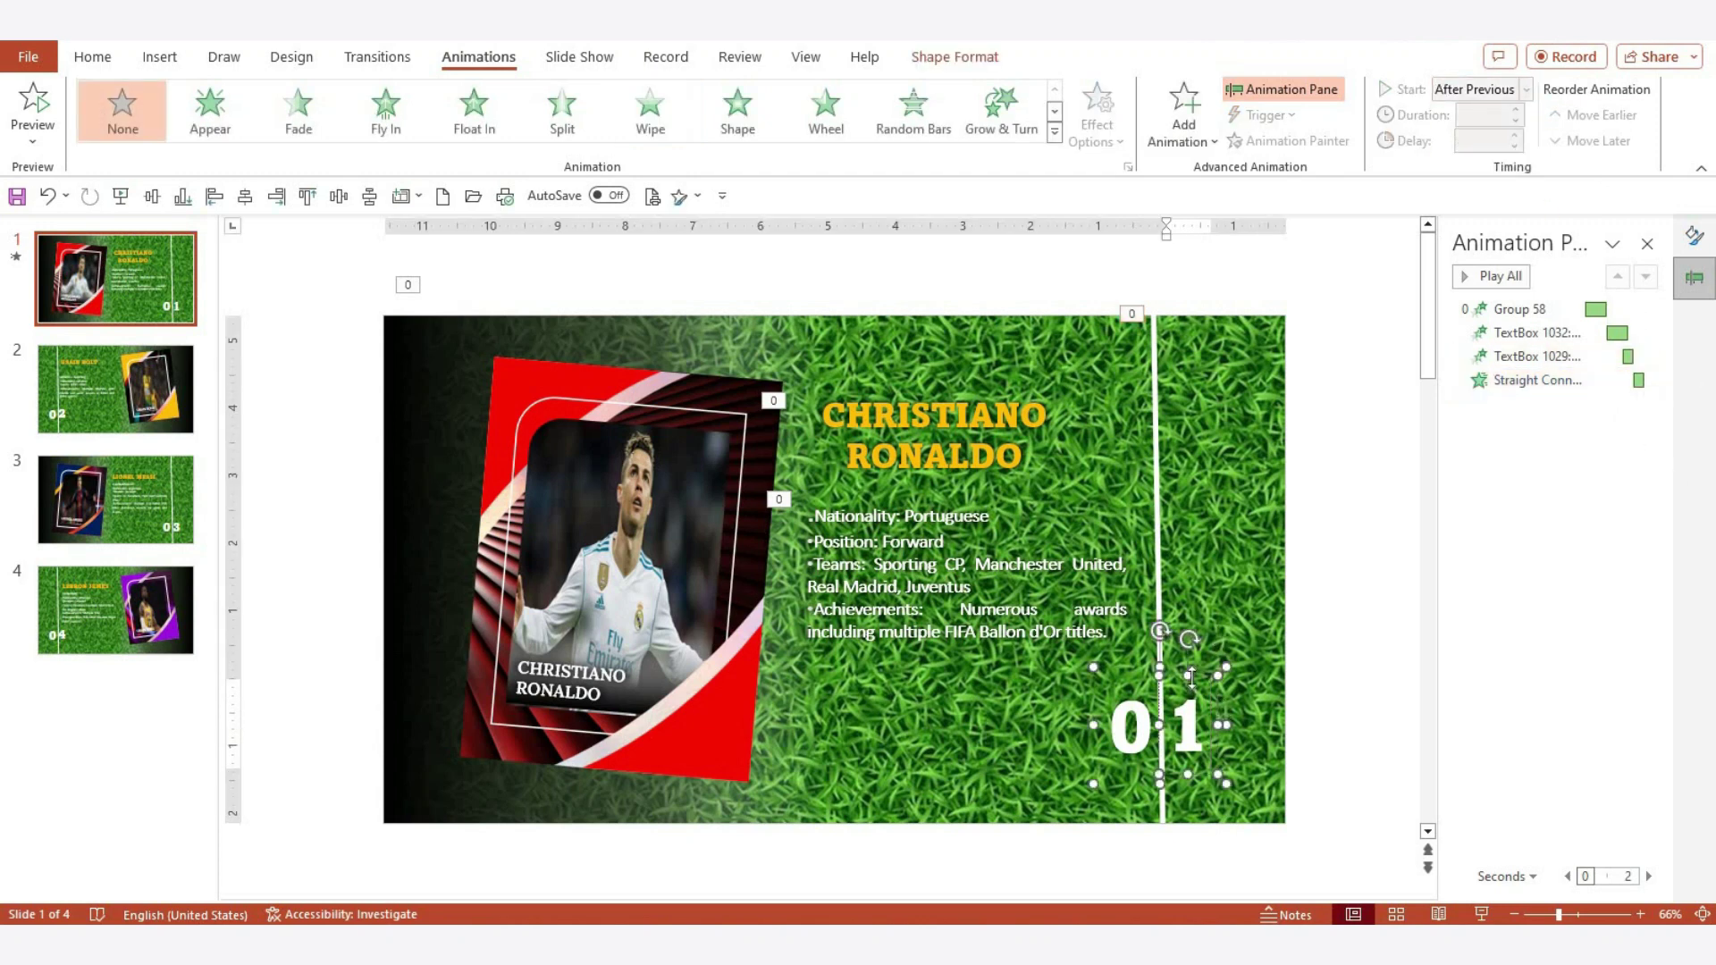
# Give the whole 01 number group a Zoom entrance
pyautogui.click(1197, 670)
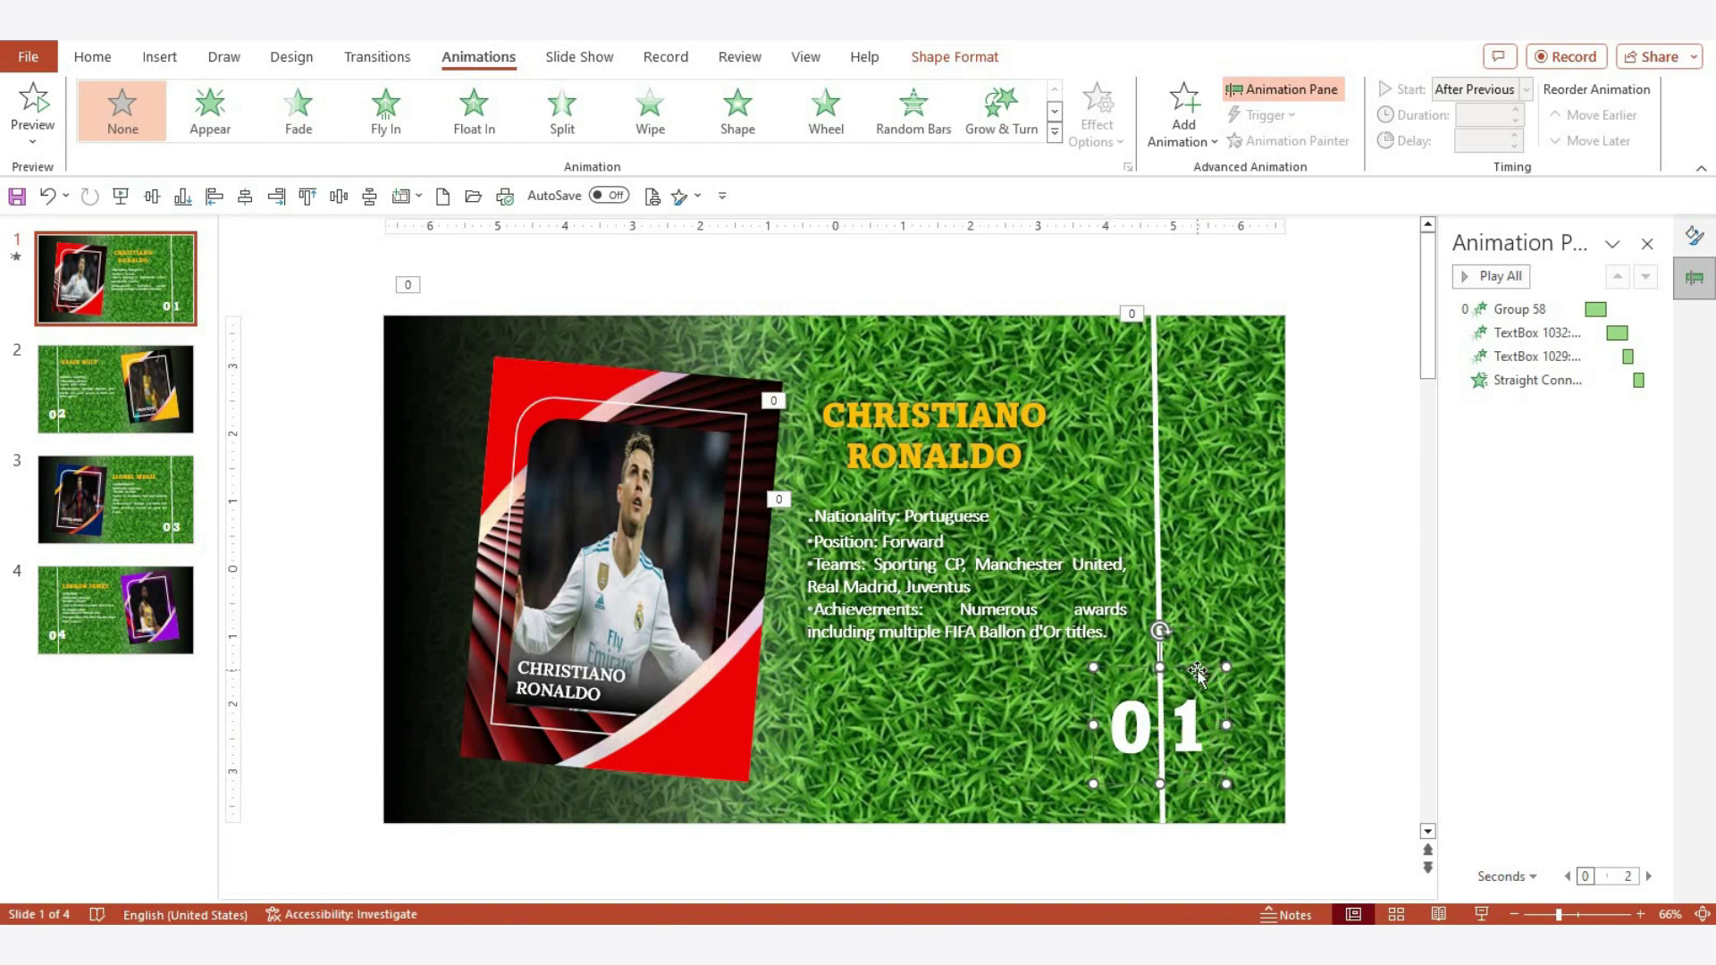
pyautogui.click(1055, 132)
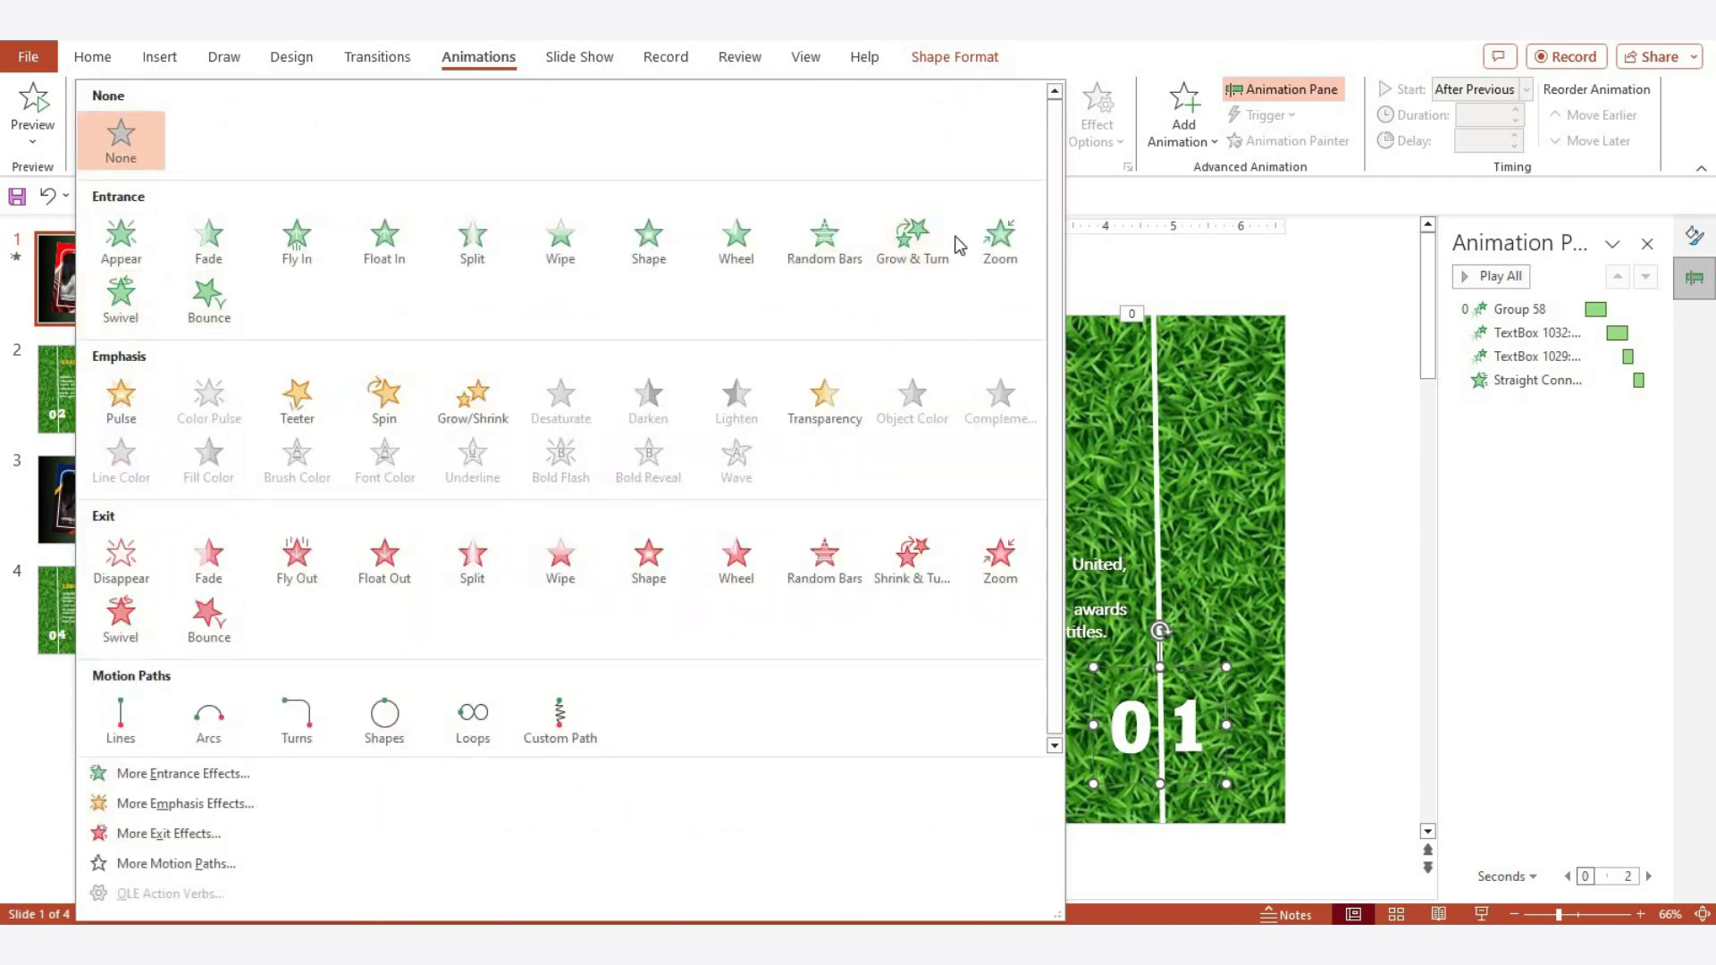
pyautogui.click(1000, 239)
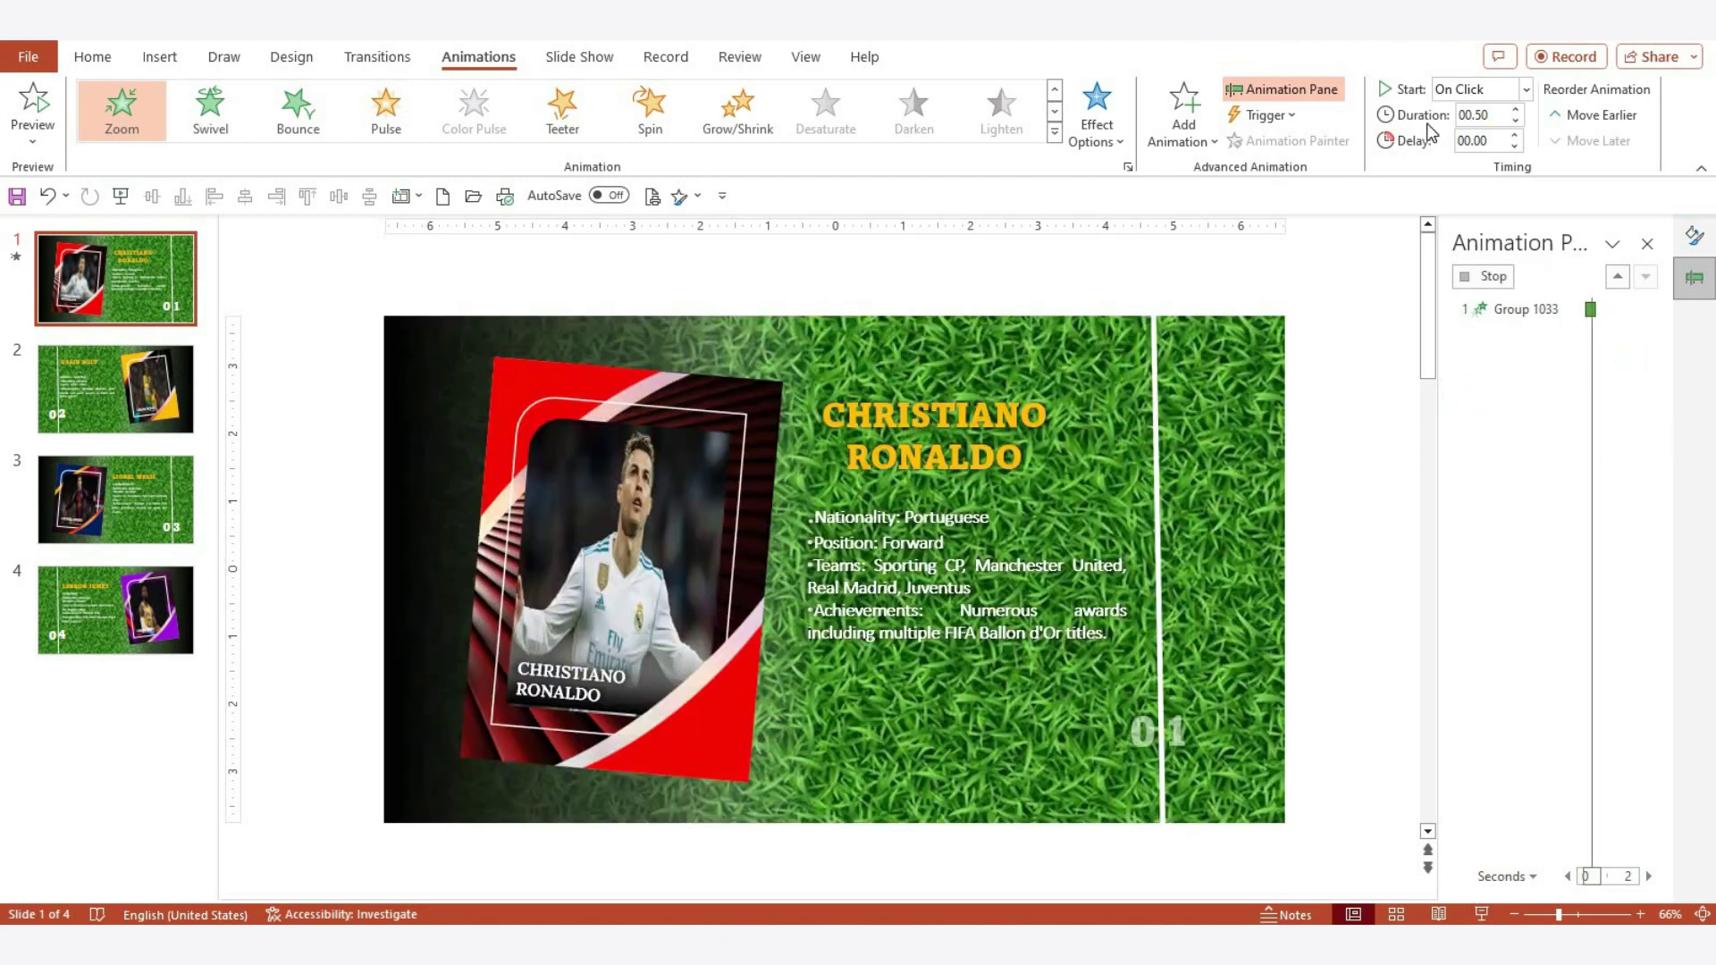
# Set the Zoom to start After Previous, then play the slide show from the beginning
pyautogui.click(1526, 89)
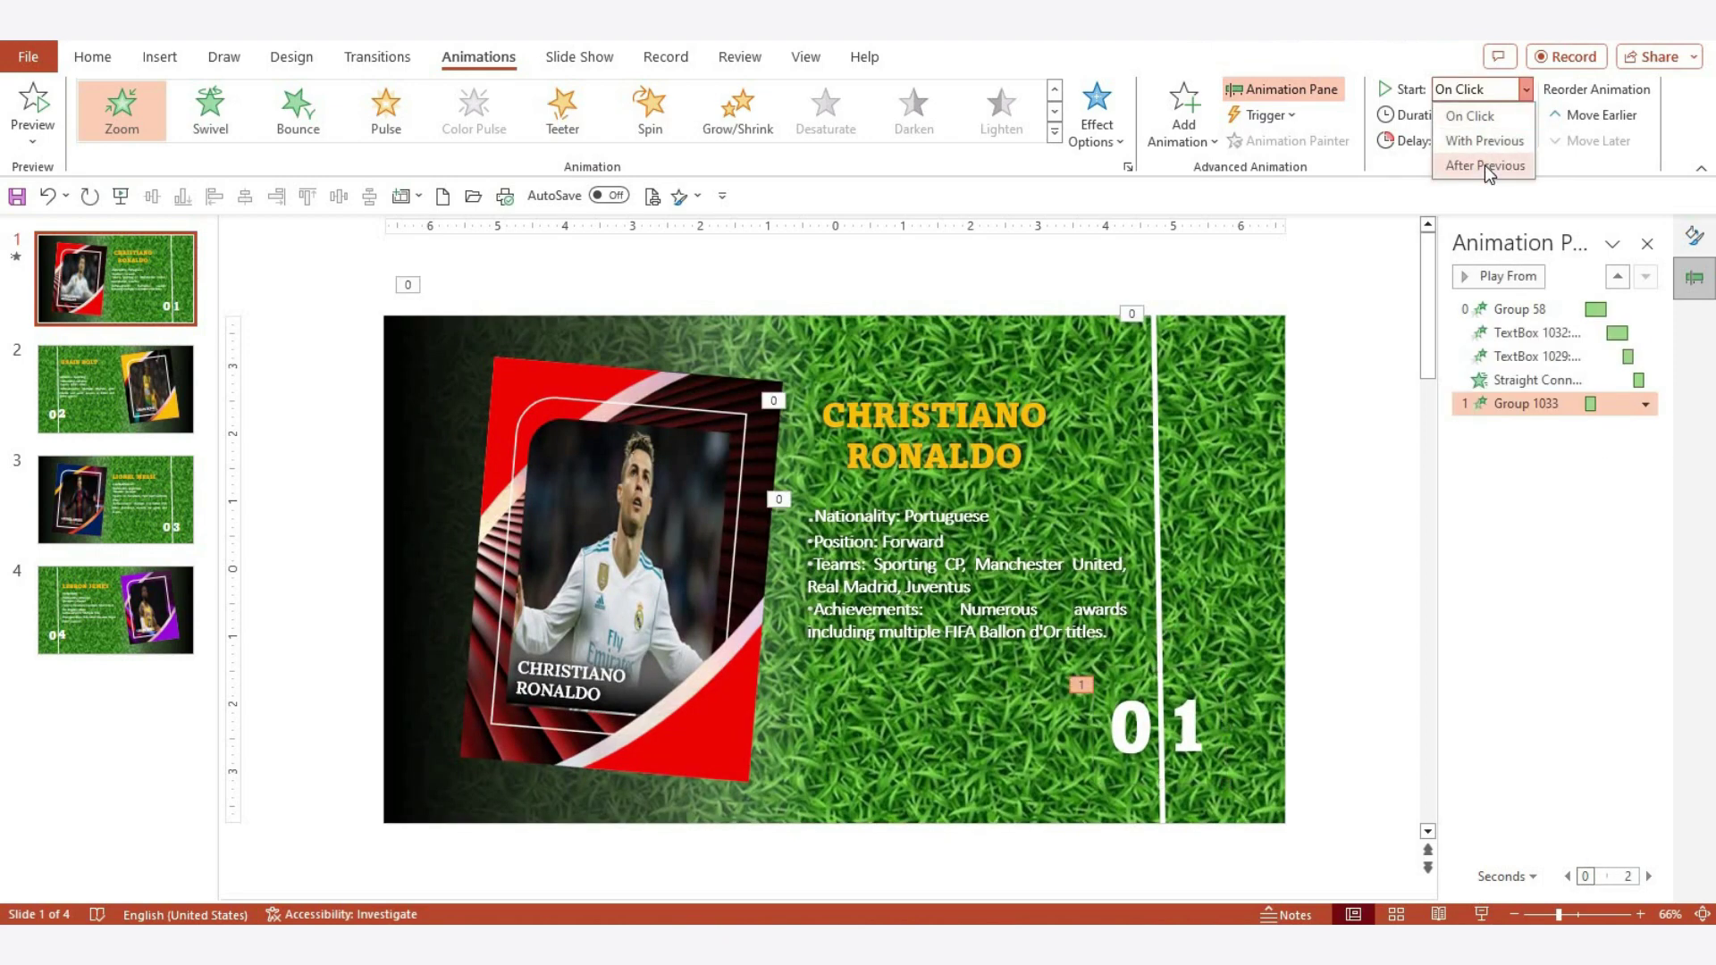
pyautogui.click(1477, 164)
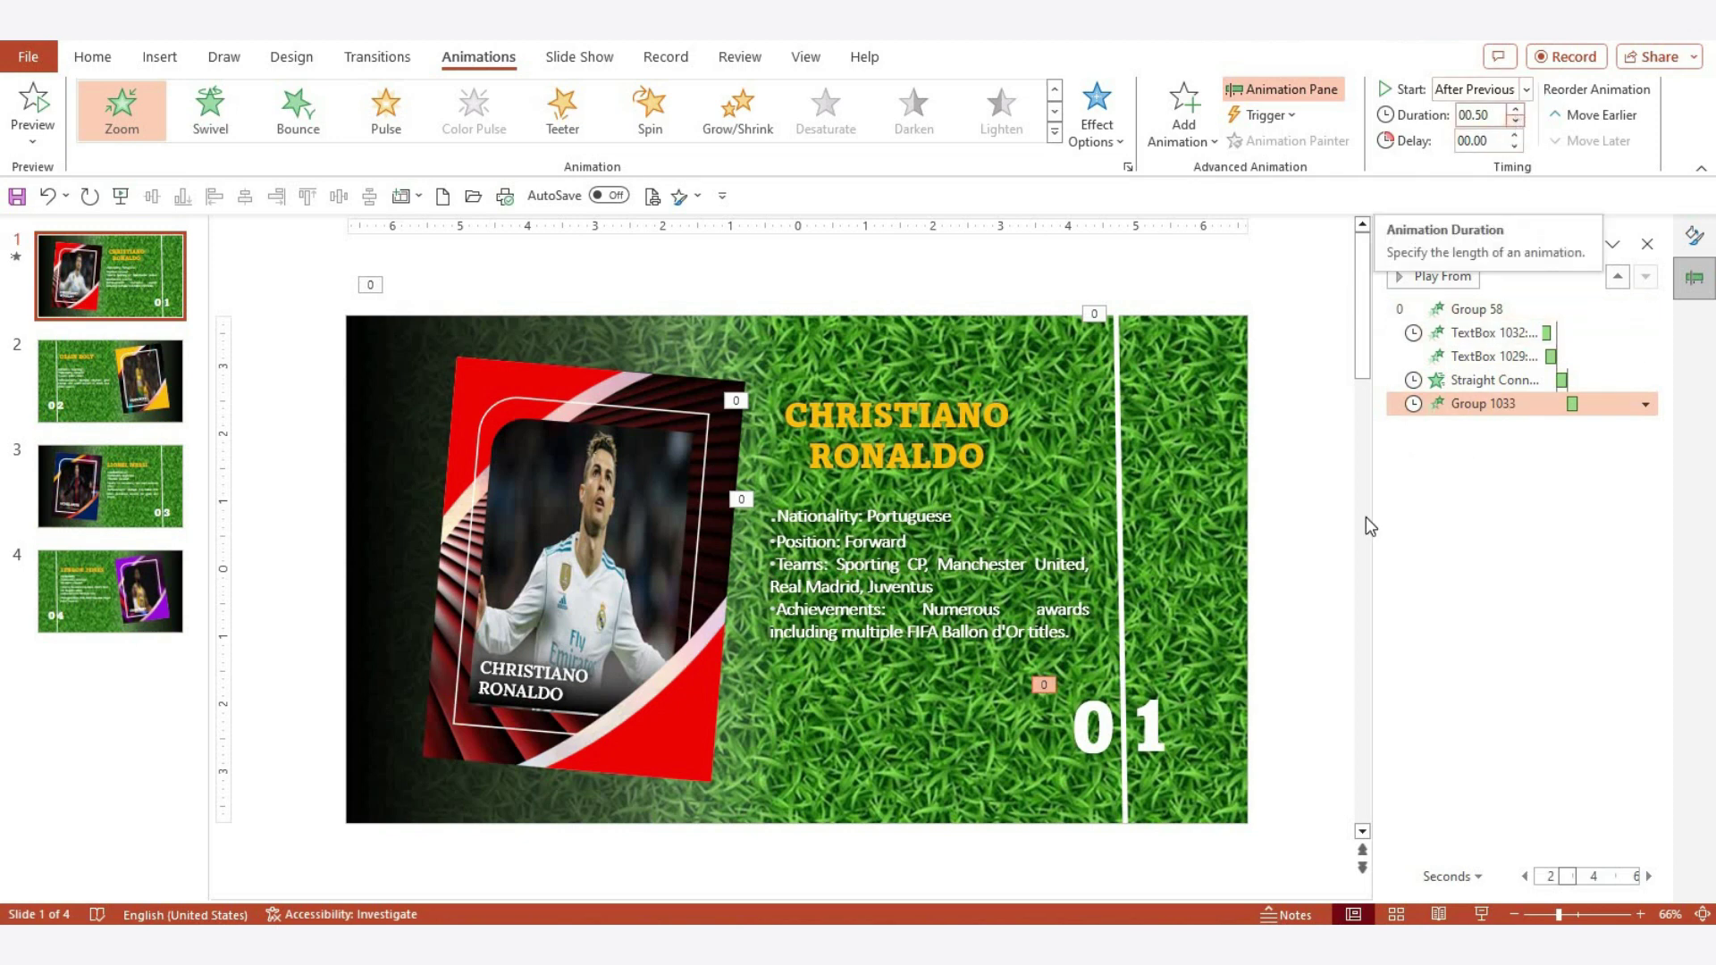
pyautogui.click(1366, 575)
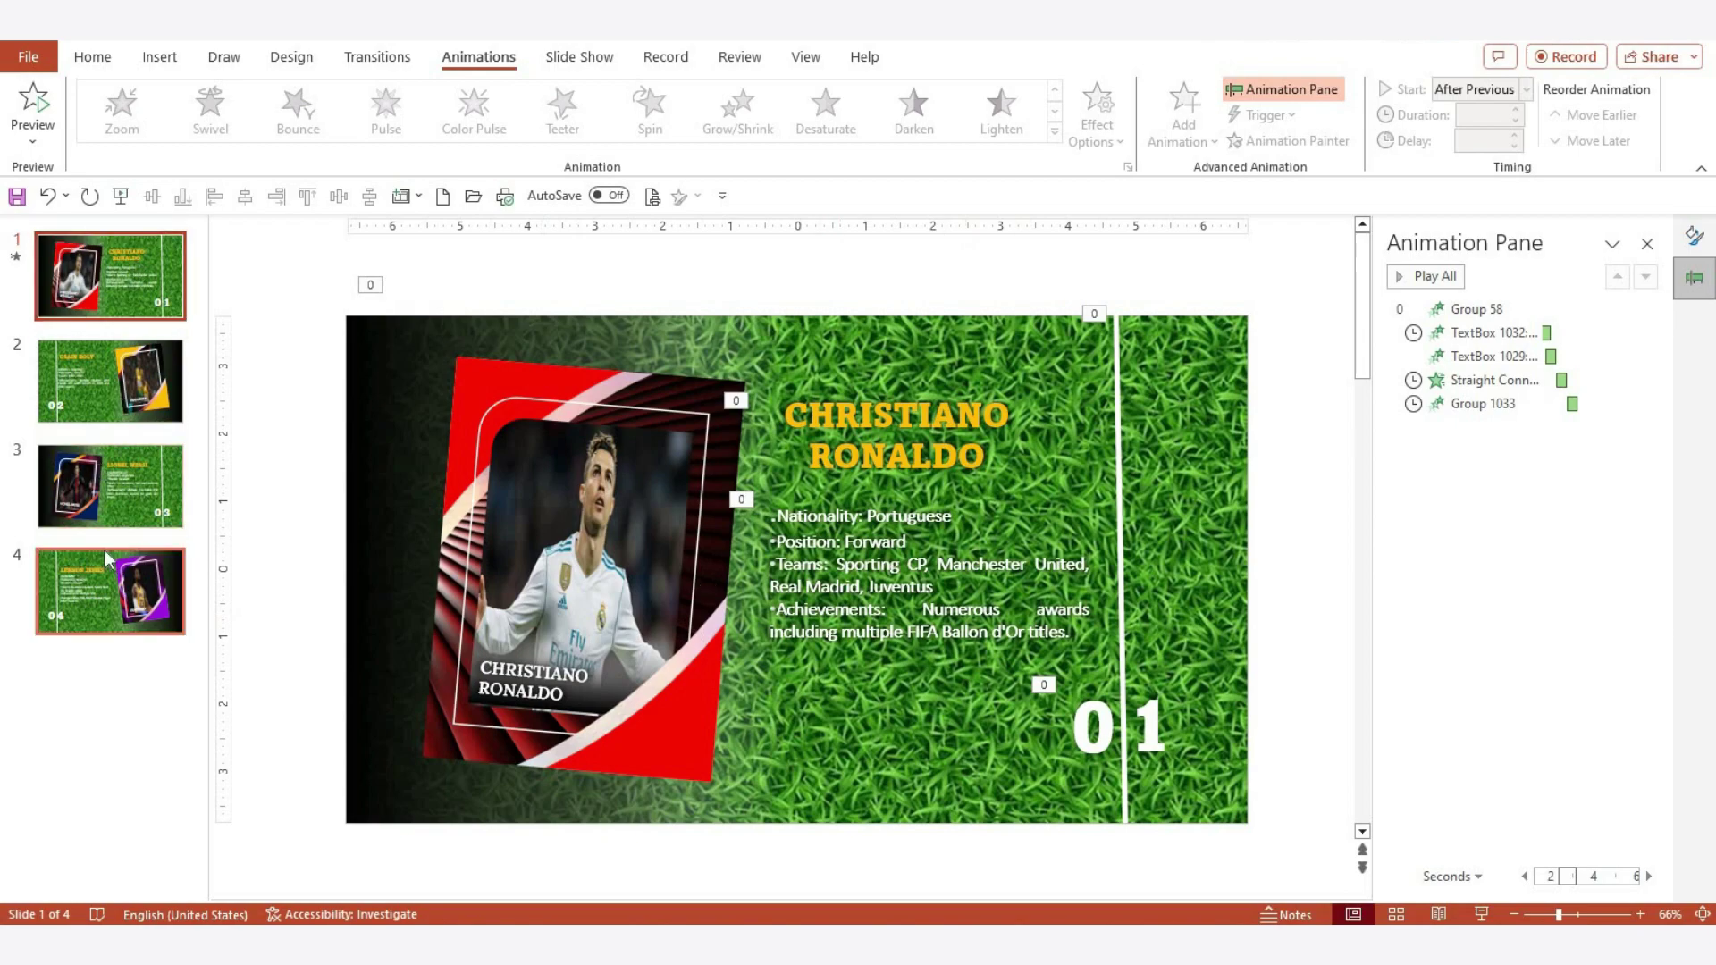
pyautogui.press('F5')
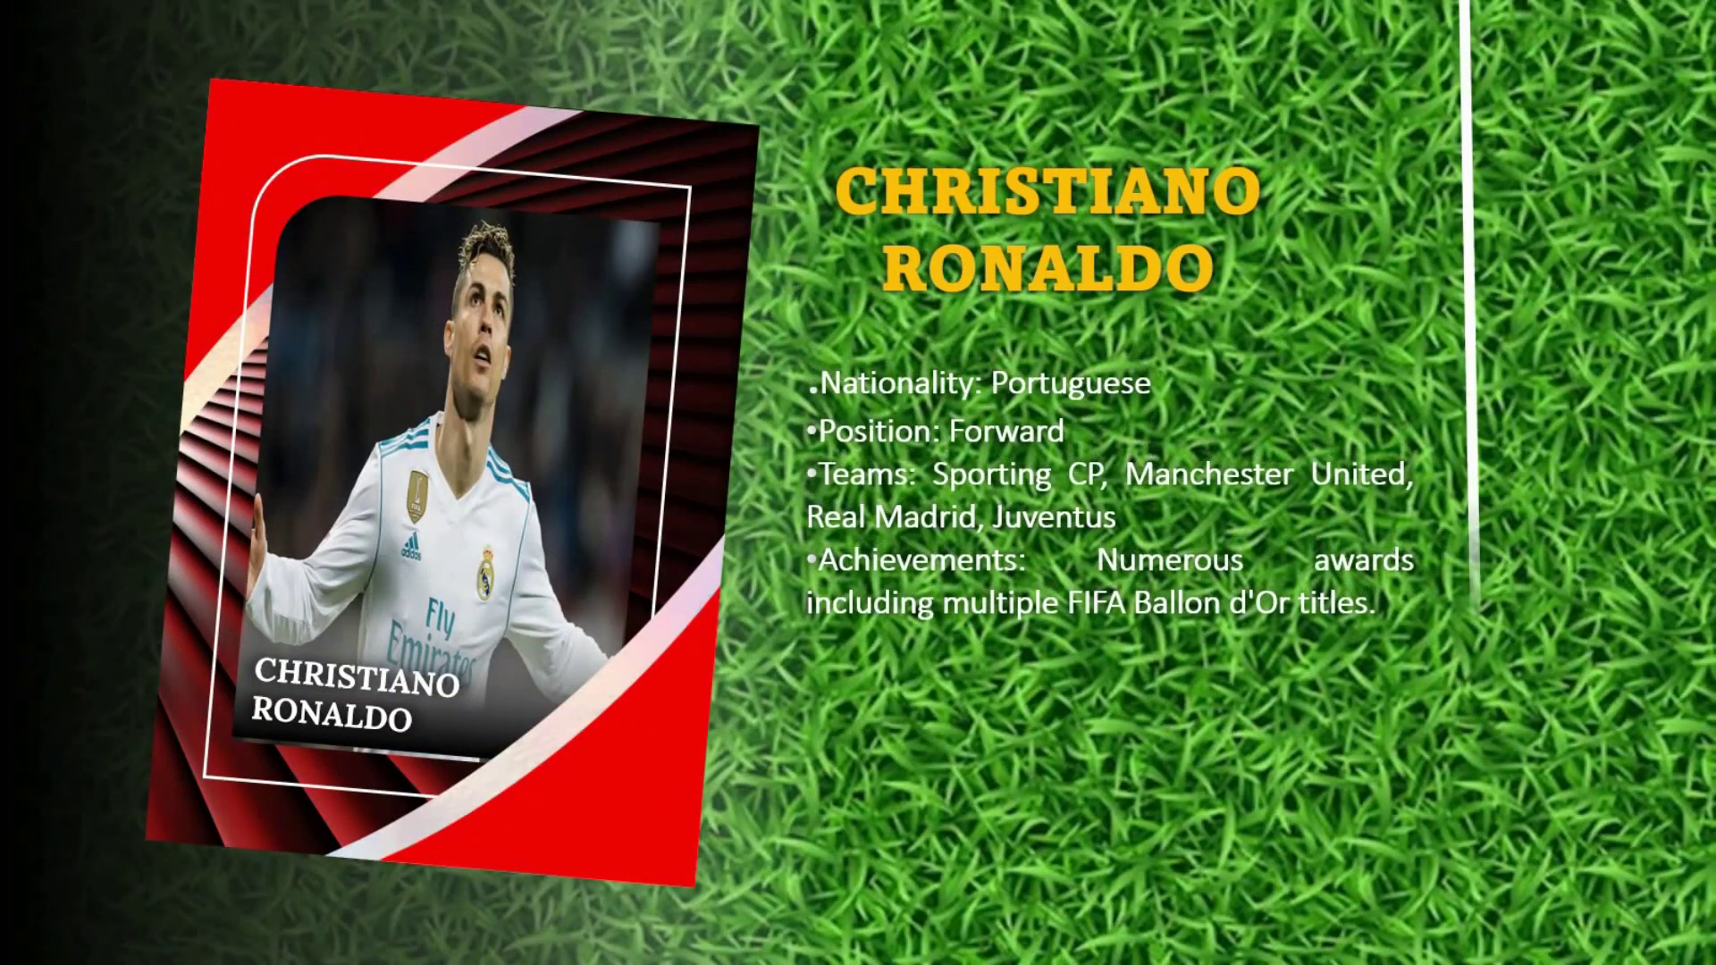